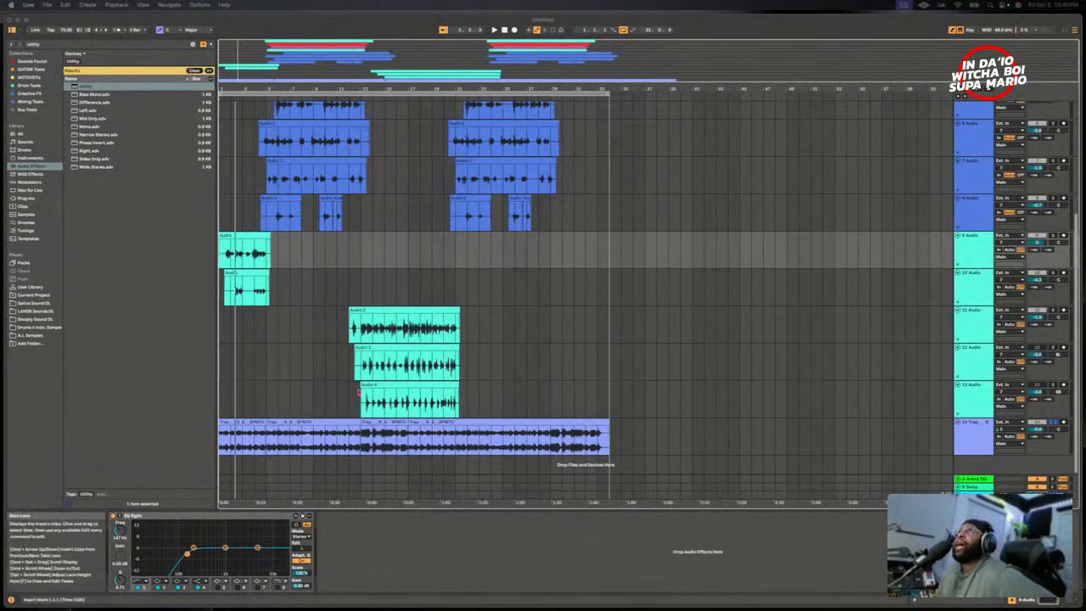
- Select the 6 Audio track and switch off its Auto Shift device
{"action": "scroll", "coordinate": [395, 341], "scroll_direction": "up", "scroll_amount": 5}
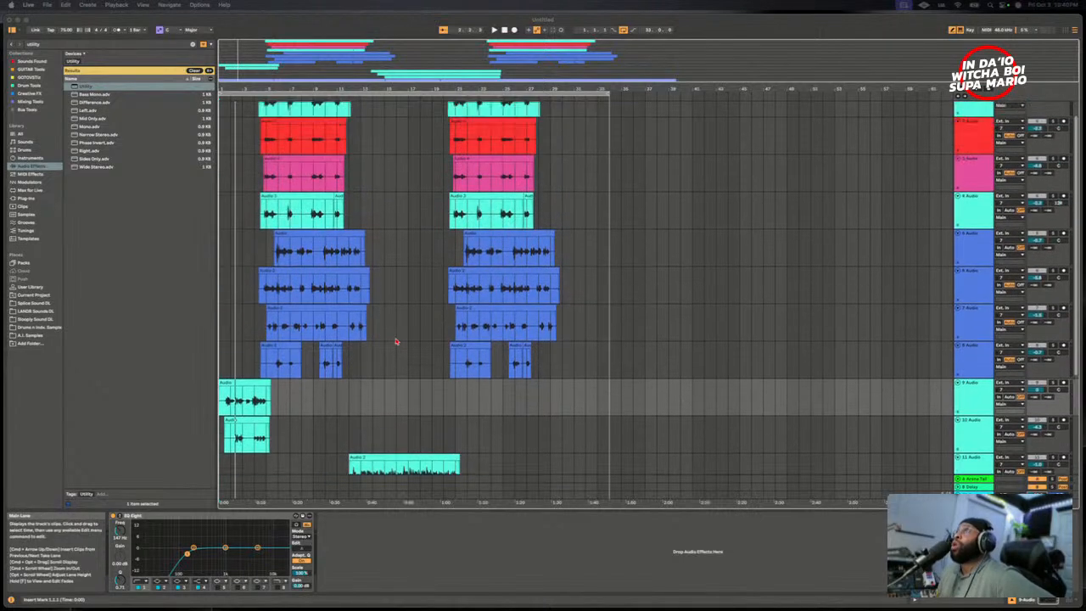
{"action": "scroll", "coordinate": [396, 341], "scroll_direction": "up", "scroll_amount": 1}
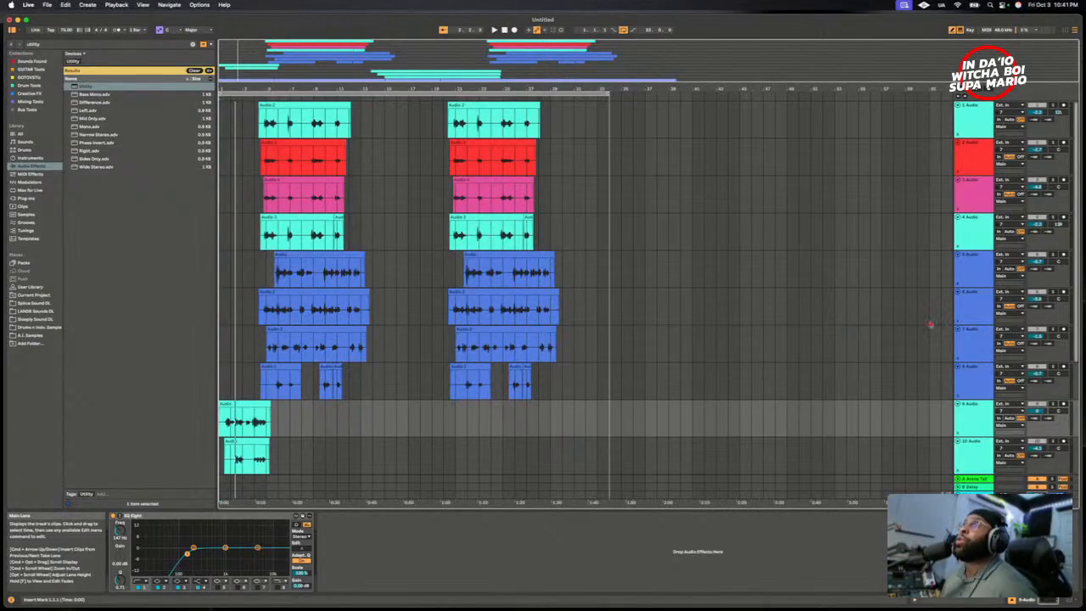
{"action": "left_click", "coordinate": [973, 311]}
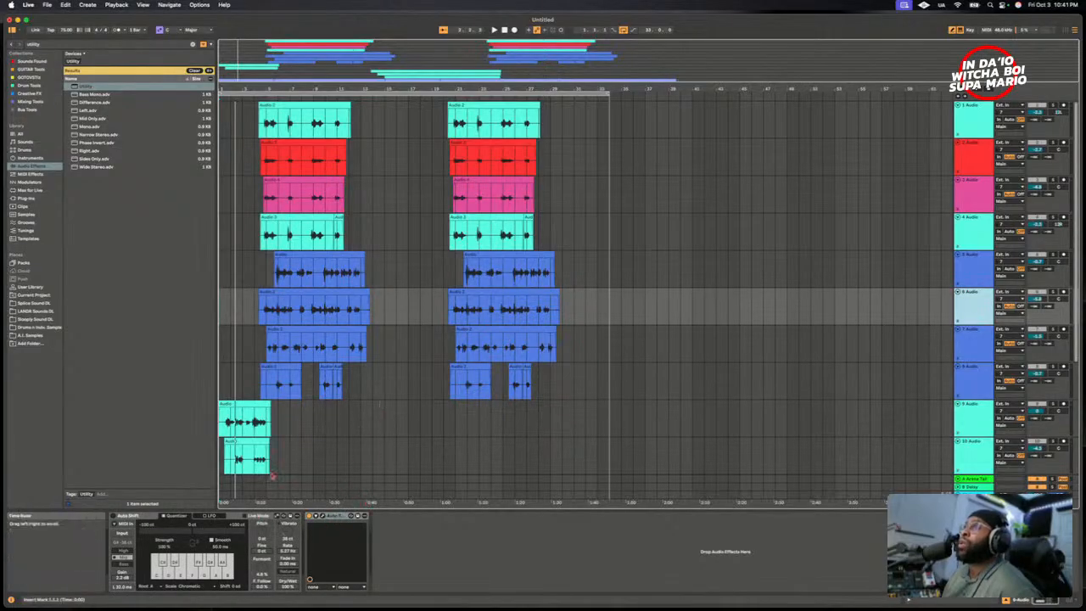
{"action": "left_click", "coordinate": [164, 516]}
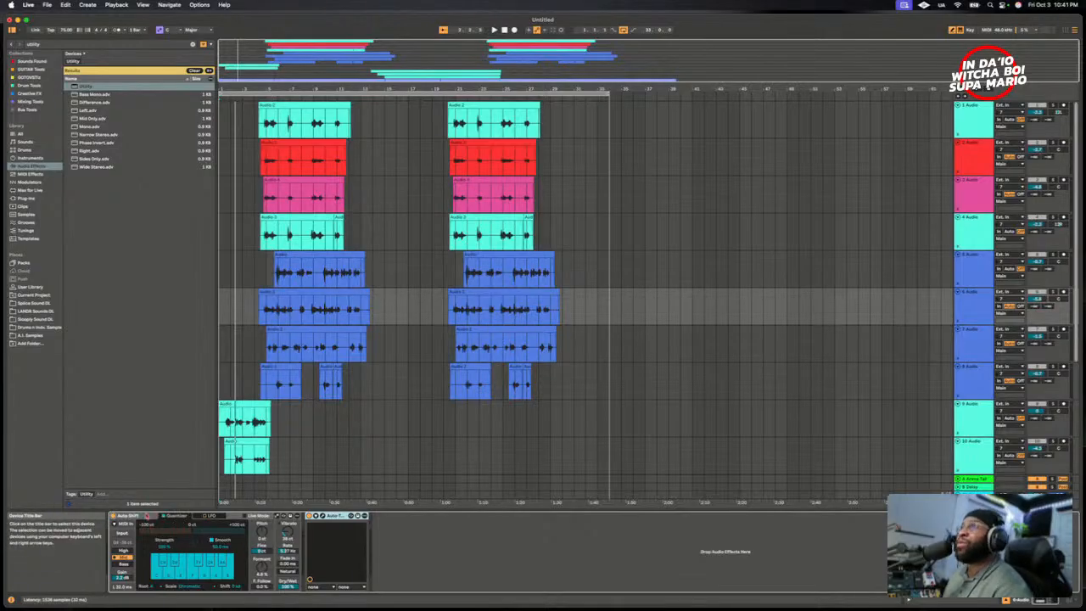
{"action": "left_click", "coordinate": [112, 516]}
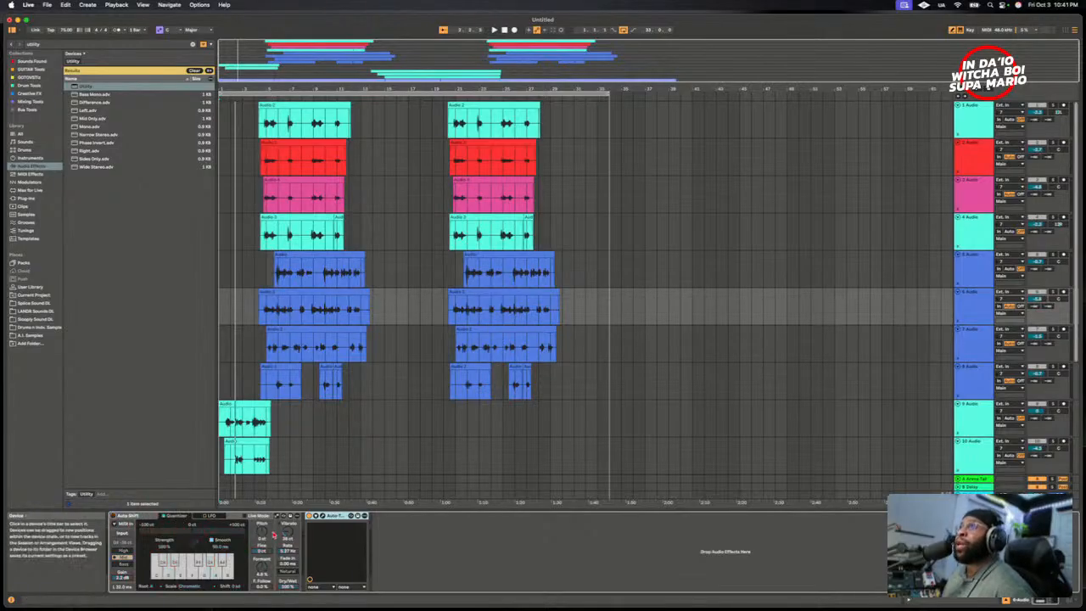
- Open the Auto-Tune Access plug-in on the 6 Audio track to inspect its settings, and close it again
{"action": "left_click", "coordinate": [317, 516]}
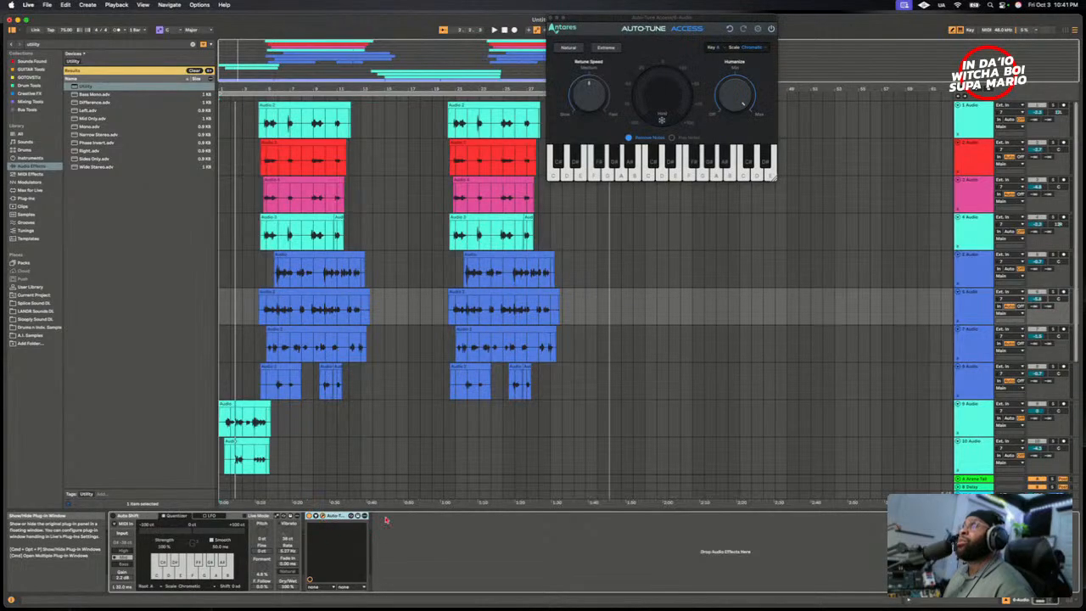
{"action": "left_click_drag", "start_coordinate": [612, 25], "coordinate": [504, 383]}
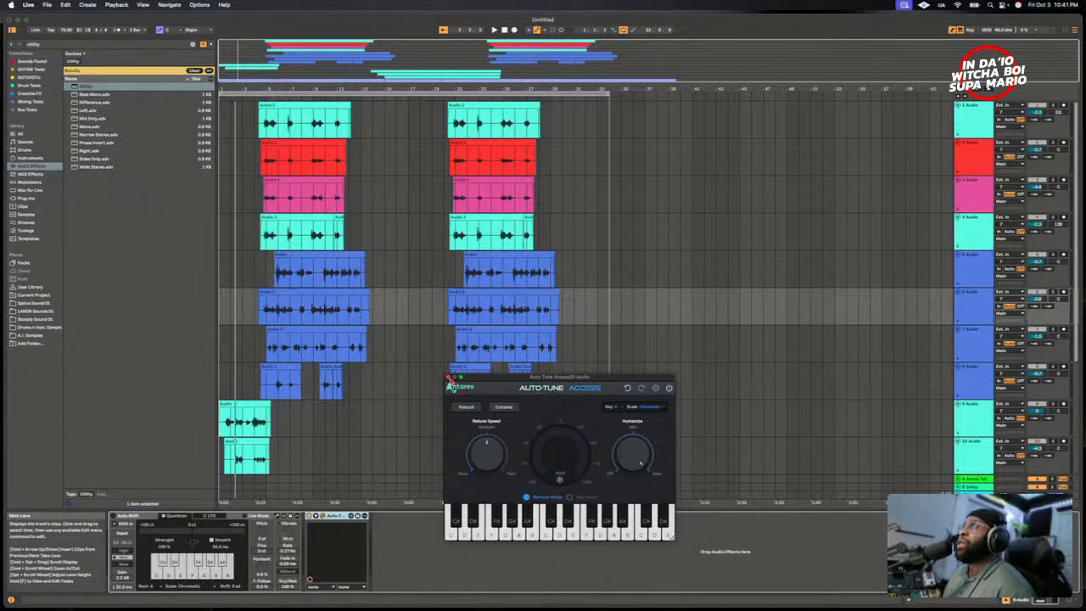
{"action": "left_click", "coordinate": [449, 377]}
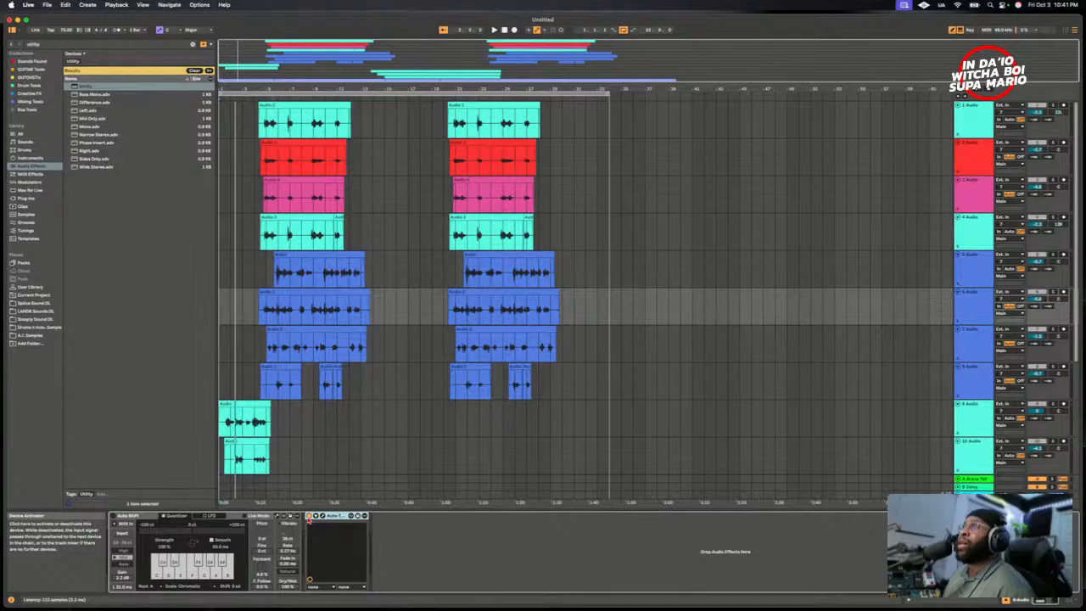
- Select the 11 Audio track at its Audio 2 clip and show its TUBESESSOR compressor
{"action": "scroll", "coordinate": [323, 321], "scroll_direction": "down", "scroll_amount": 2}
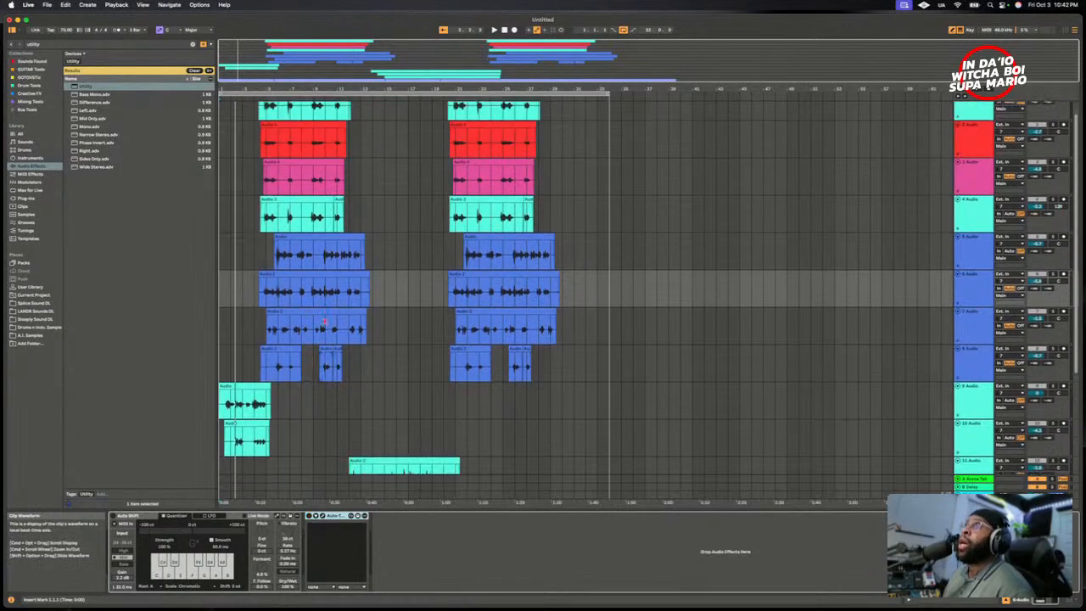
{"action": "scroll", "coordinate": [326, 321], "scroll_direction": "down", "scroll_amount": 5}
{"action": "scroll", "coordinate": [336, 331], "scroll_direction": "down", "scroll_amount": 2}
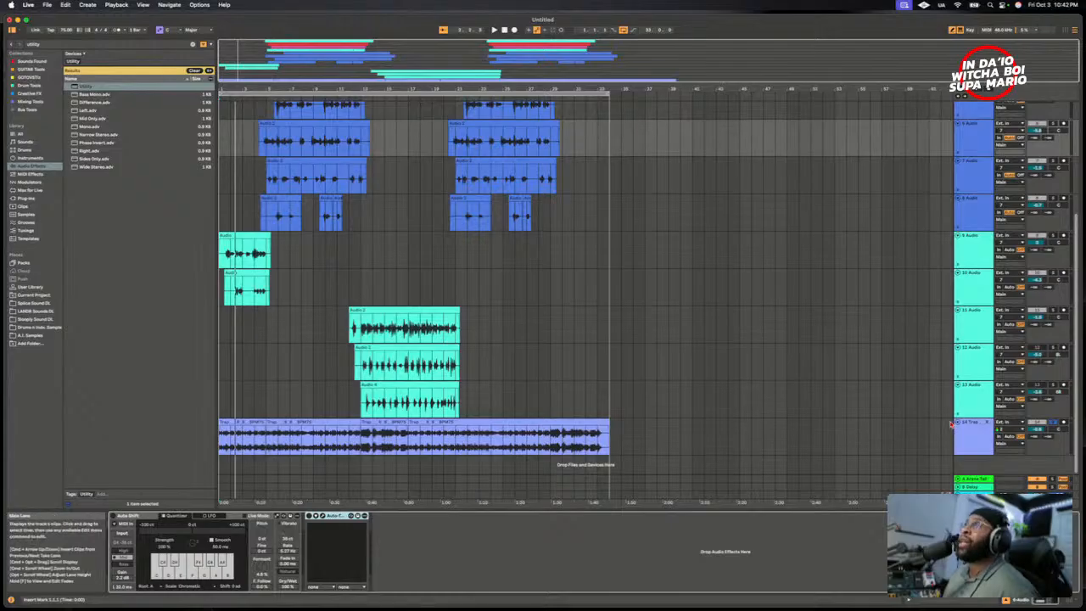
{"action": "scroll", "coordinate": [912, 379], "scroll_direction": "up", "scroll_amount": 10}
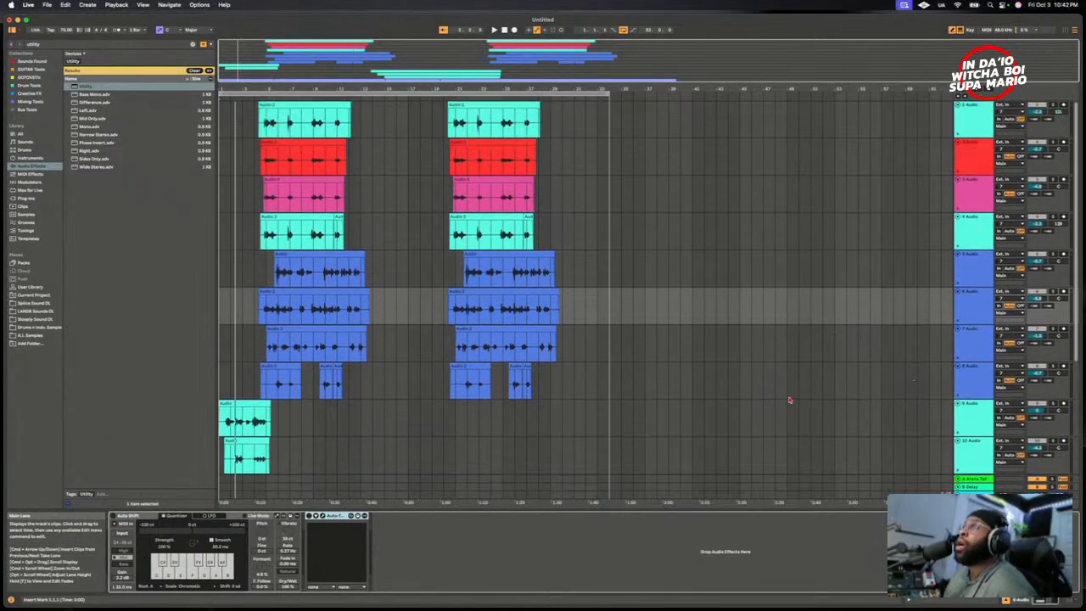
{"action": "scroll", "coordinate": [855, 267], "scroll_direction": "down", "scroll_amount": 3}
{"action": "scroll", "coordinate": [856, 268], "scroll_direction": "down", "scroll_amount": 2}
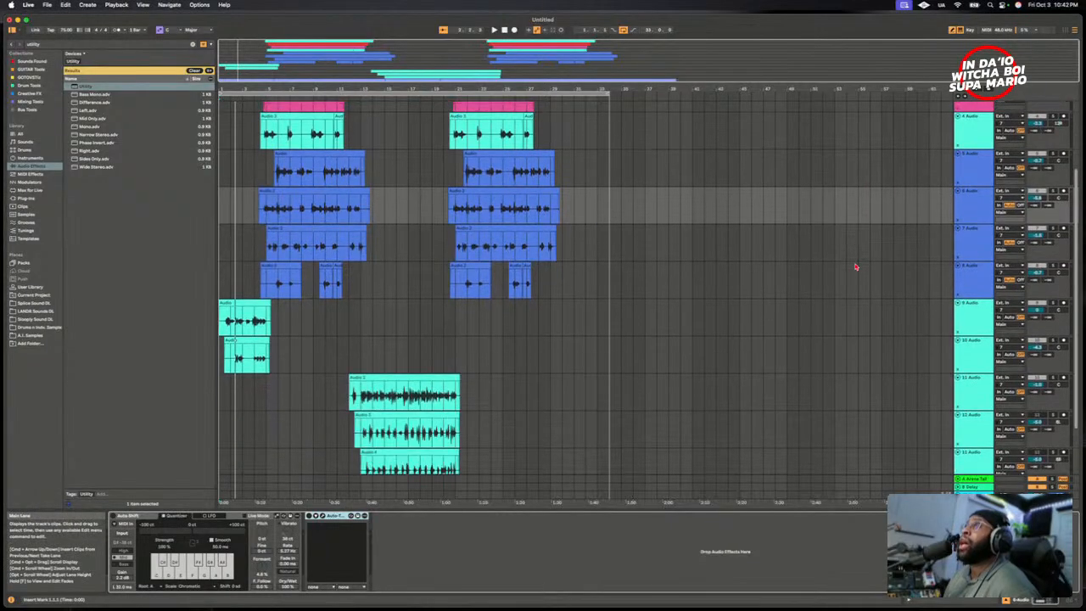
{"action": "scroll", "coordinate": [855, 267], "scroll_direction": "down", "scroll_amount": 2}
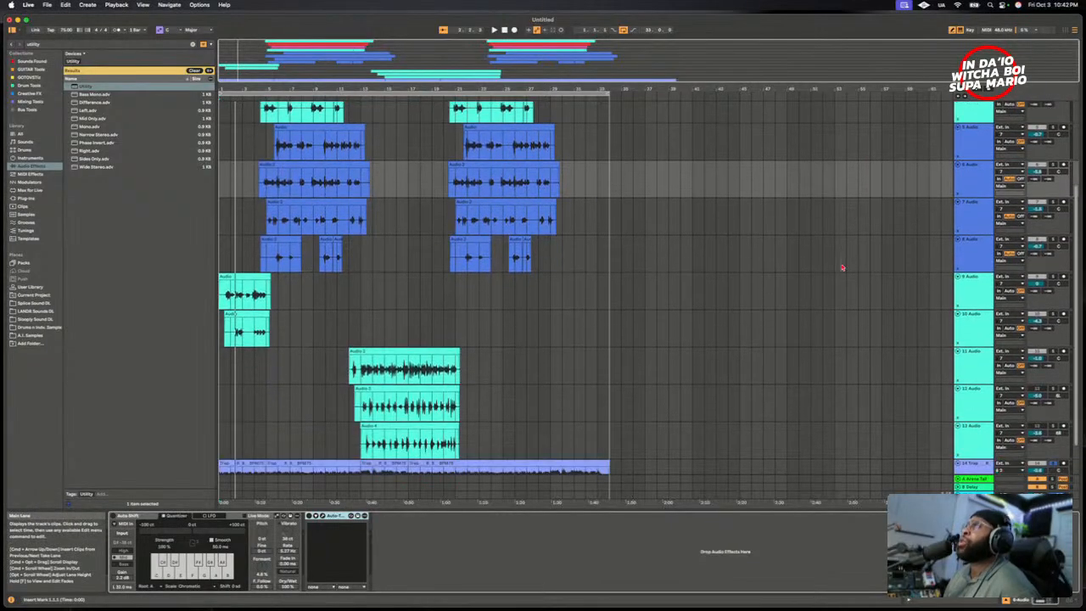
{"action": "left_click", "coordinate": [374, 378]}
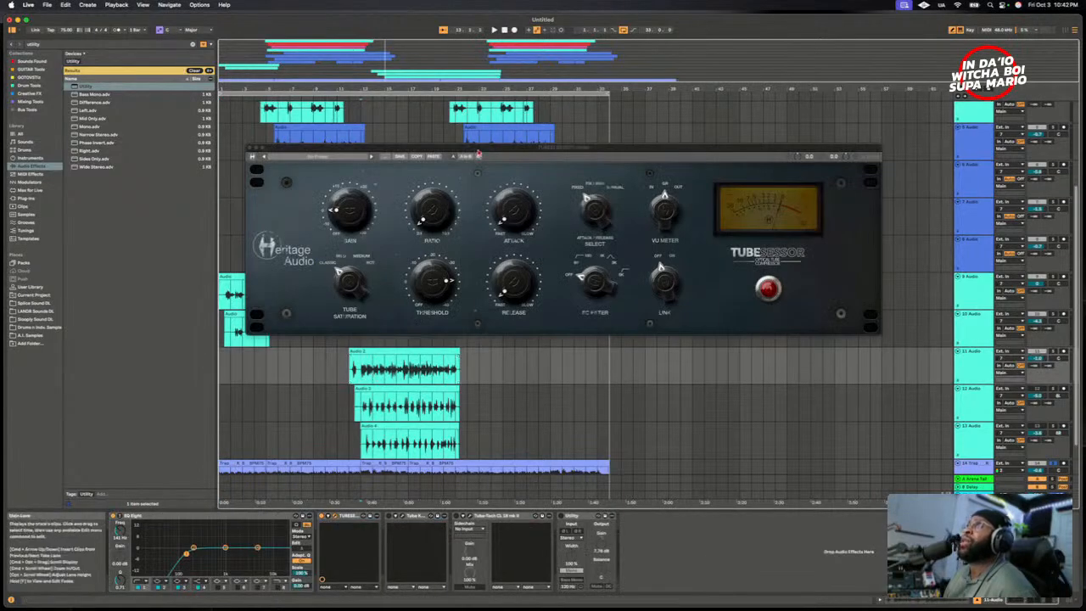
- Turn the TUBESESSOR compressor's ratio down to its minimum on the 11 Audio track
{"action": "left_click_drag", "start_coordinate": [478, 156], "coordinate": [487, 168]}
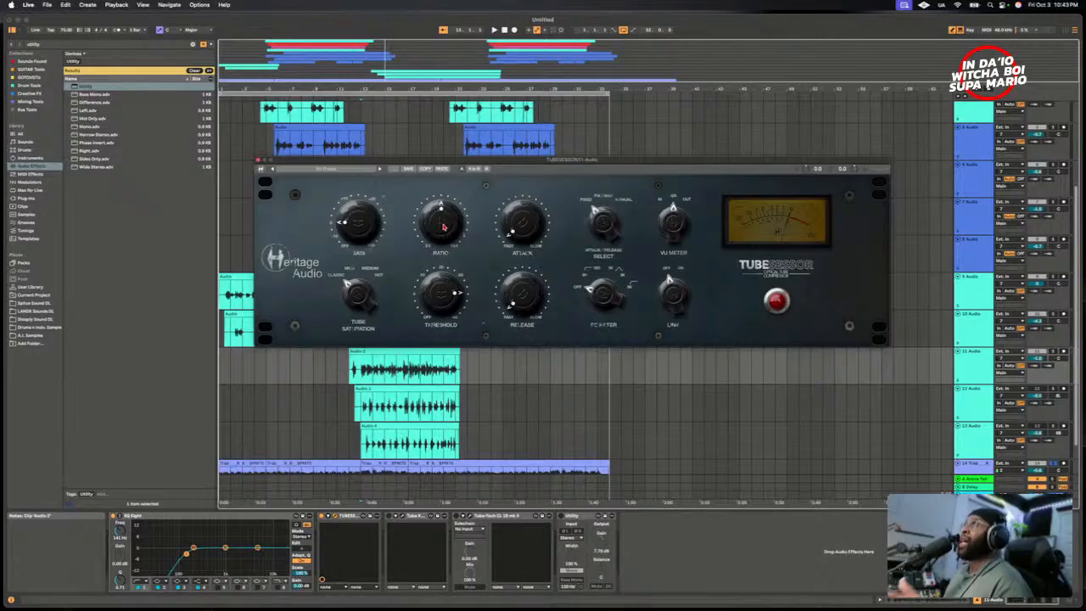
{"action": "left_click_drag", "start_coordinate": [441, 228], "coordinate": [448, 344]}
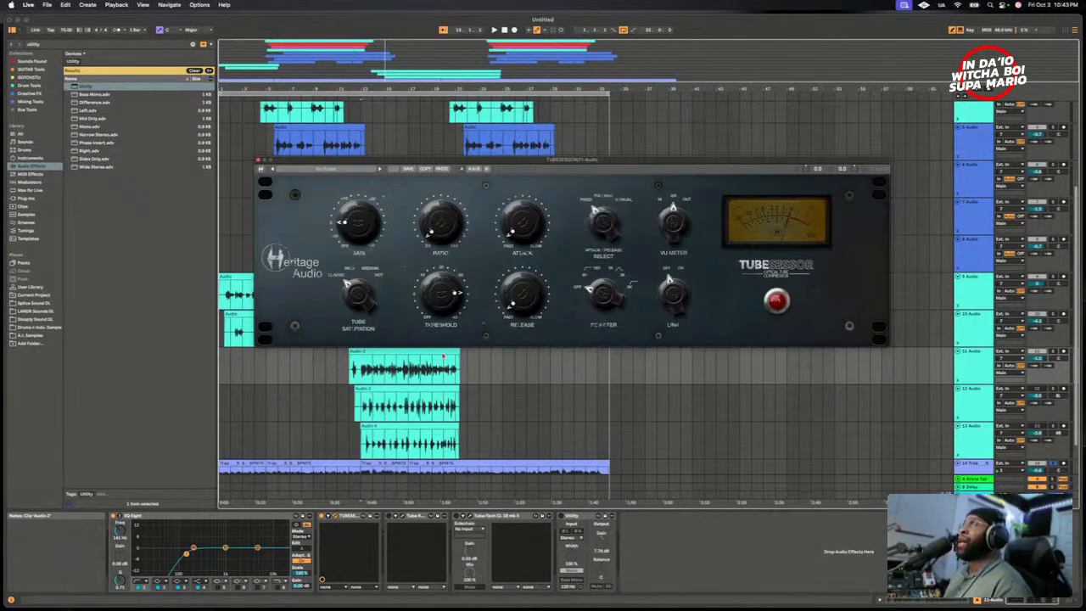
{"action": "mouse_move", "coordinate": [442, 239]}
{"action": "left_mouse_down"}
{"action": "mouse_move", "coordinate": [442, 204]}
{"action": "mouse_move", "coordinate": [442, 247]}
{"action": "left_mouse_up"}
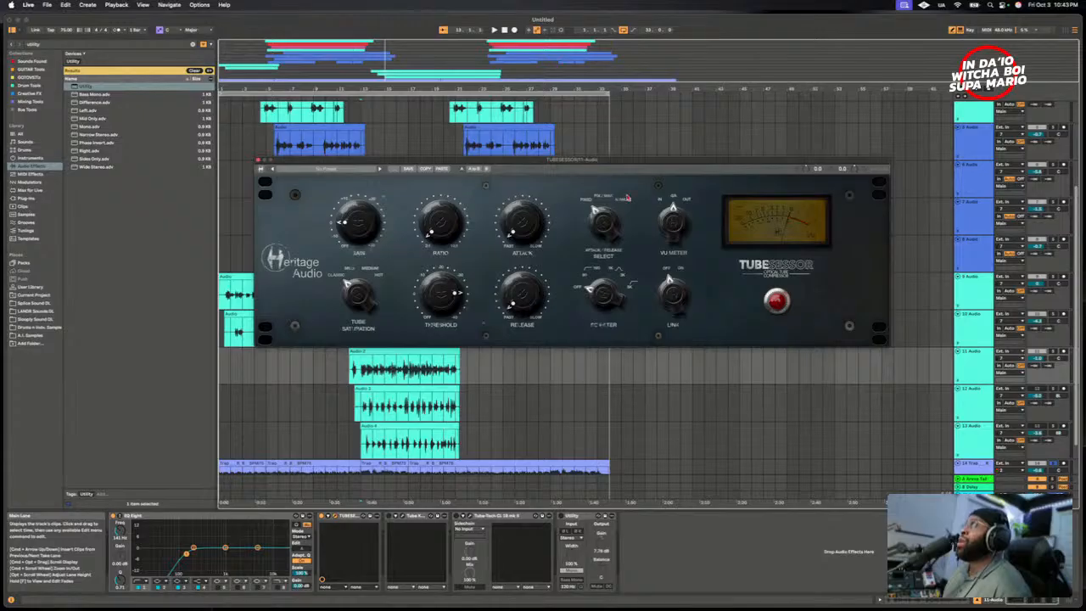
- Open the Tube-Tech CL 1B mk II on the 11 Audio track to compare it with the TUBESESSOR, and close it again
{"action": "left_click_drag", "start_coordinate": [591, 156], "coordinate": [566, 211]}
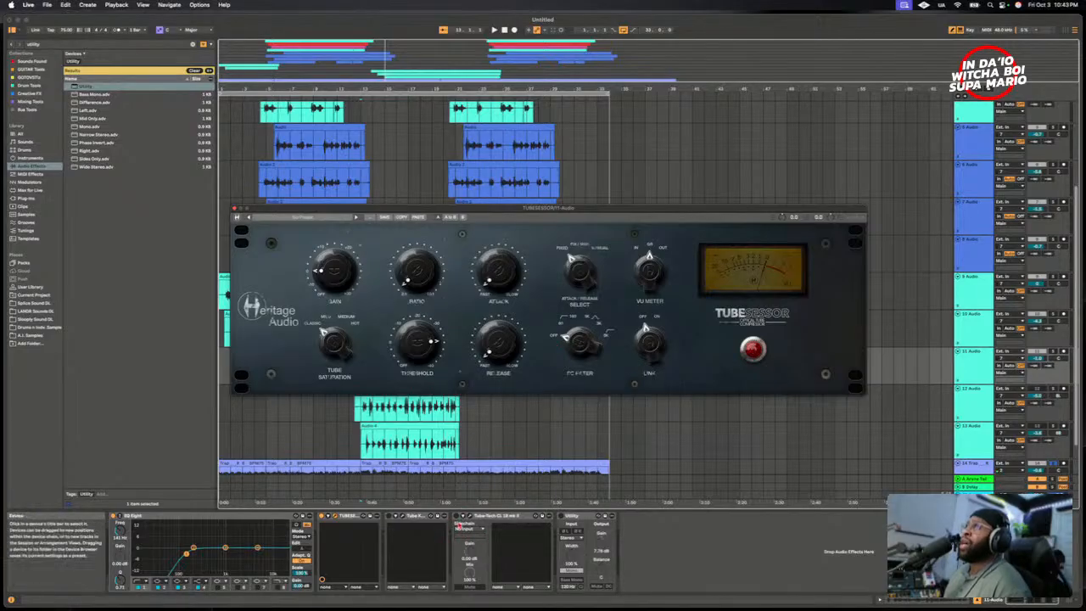
{"action": "left_click", "coordinate": [471, 516]}
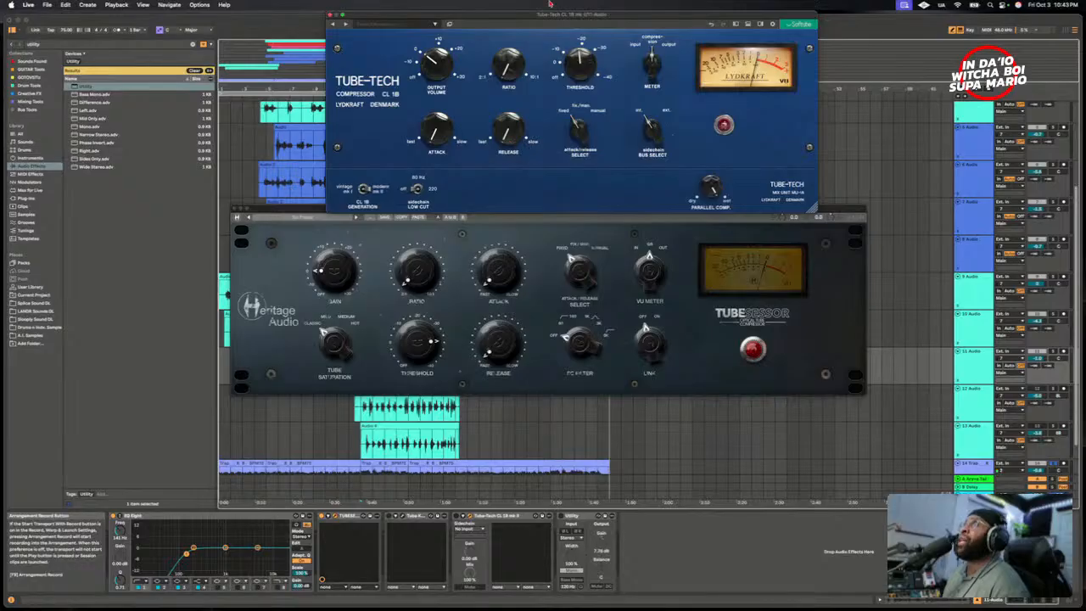
{"action": "left_click_drag", "start_coordinate": [550, 20], "coordinate": [538, 344]}
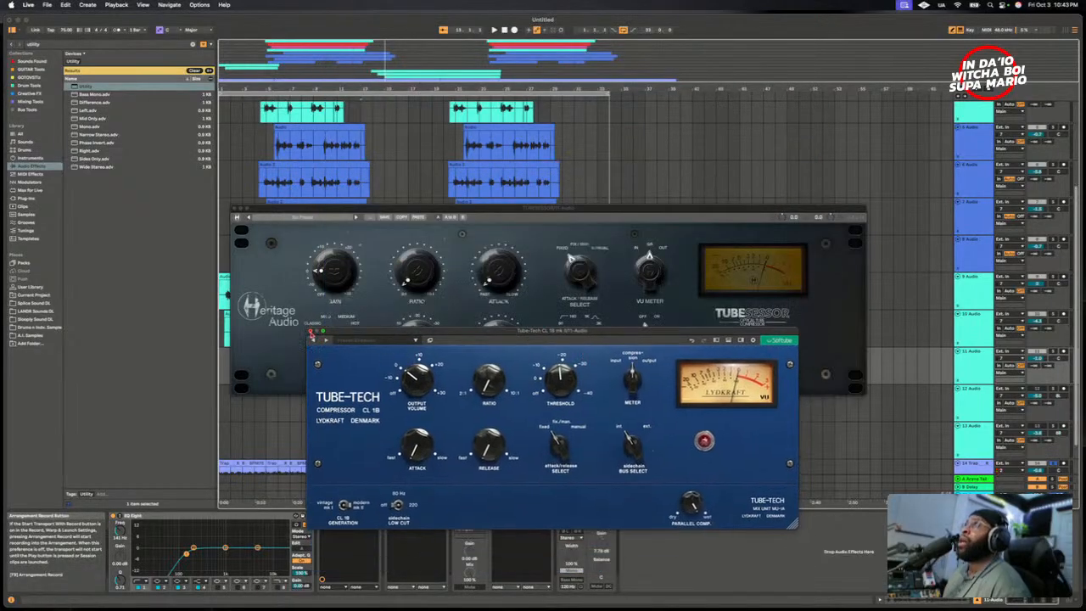
{"action": "left_click", "coordinate": [310, 332]}
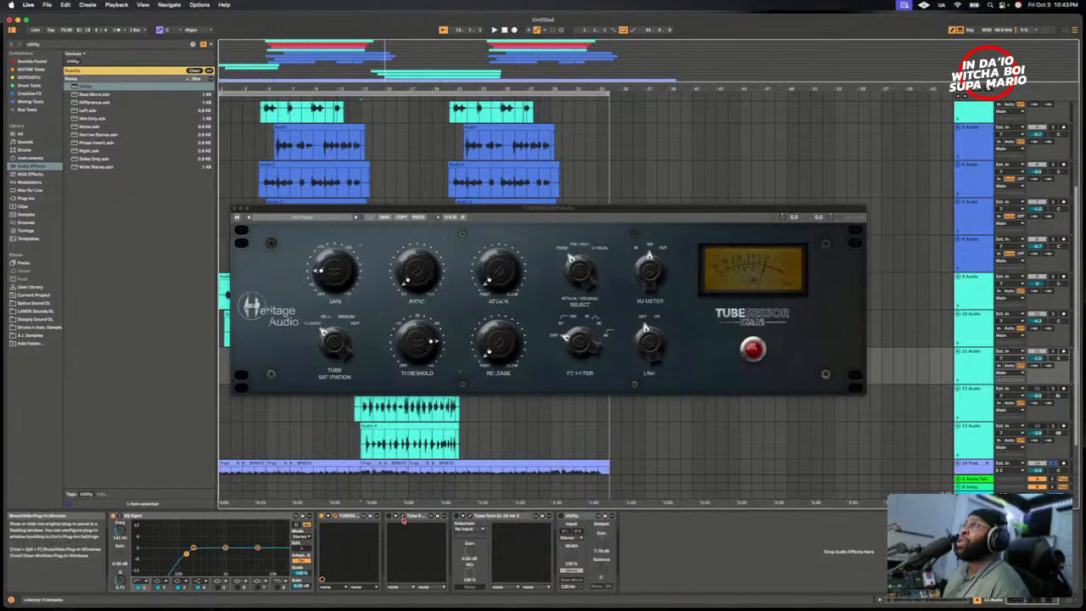
- Open the Tube-KC1 compressor beside the TUBESESSOR to compare their controls, and close it again
{"action": "left_click", "coordinate": [402, 515]}
{"action": "left_click_drag", "start_coordinate": [551, 15], "coordinate": [478, 422]}
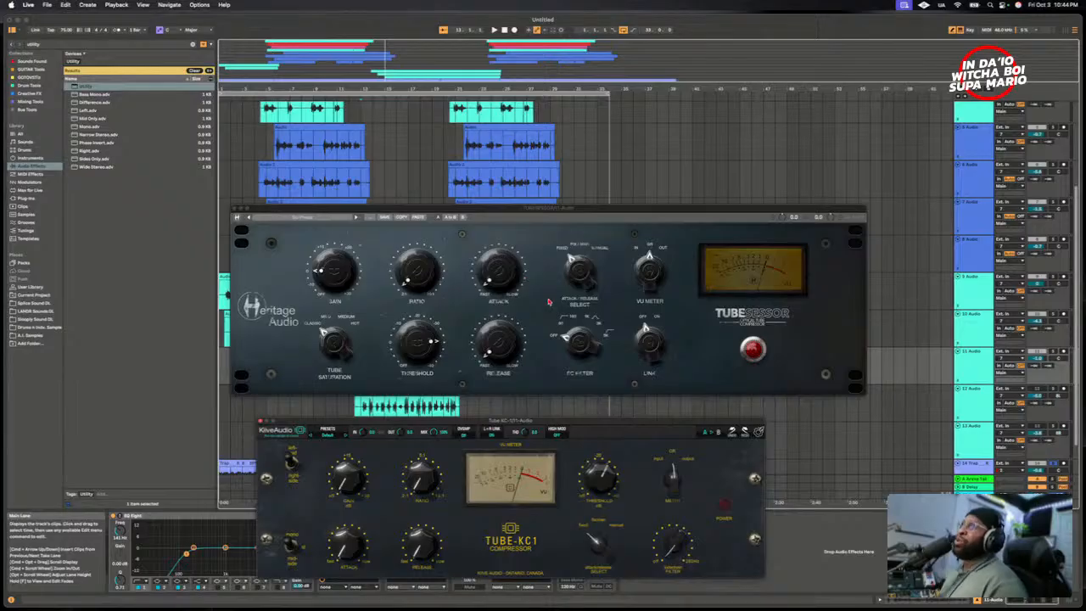
{"action": "left_click_drag", "start_coordinate": [551, 208], "coordinate": [548, 184]}
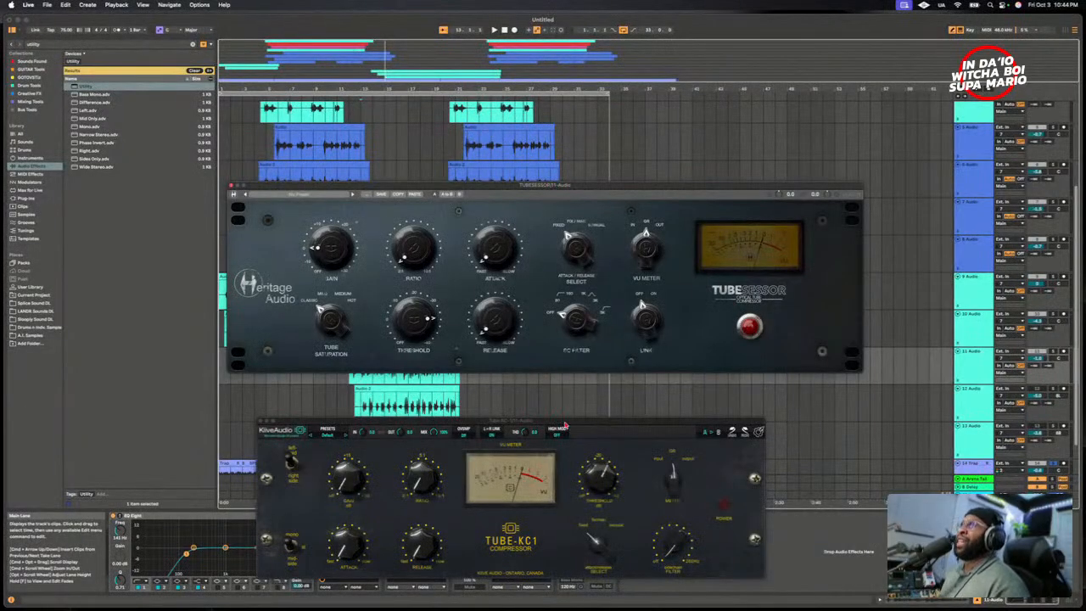
{"action": "left_click_drag", "start_coordinate": [566, 424], "coordinate": [581, 406]}
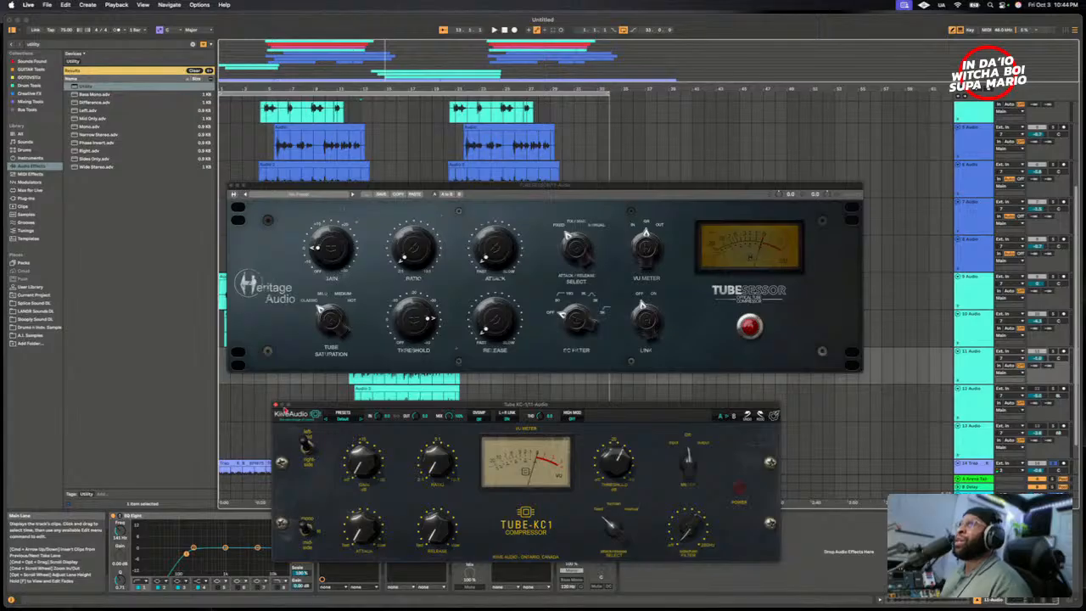
{"action": "left_click", "coordinate": [277, 408]}
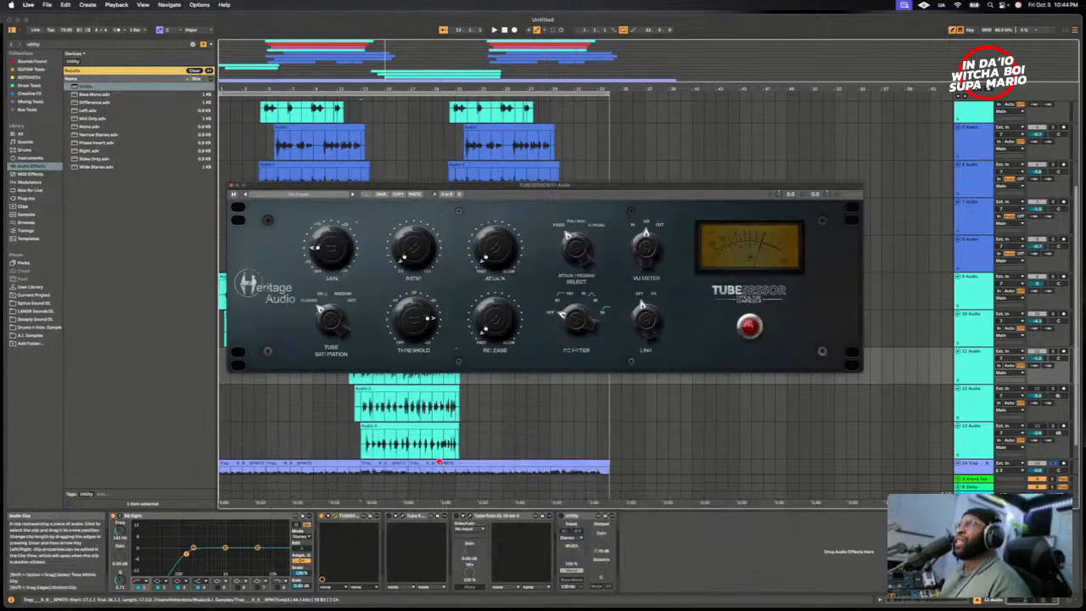
- Remove the Tube-KC1 compressor from the 11 Audio track and move the TUBESESSOR window clear of the Audio 2 clip
{"action": "right_click", "coordinate": [412, 518]}
{"action": "left_click", "coordinate": [428, 532]}
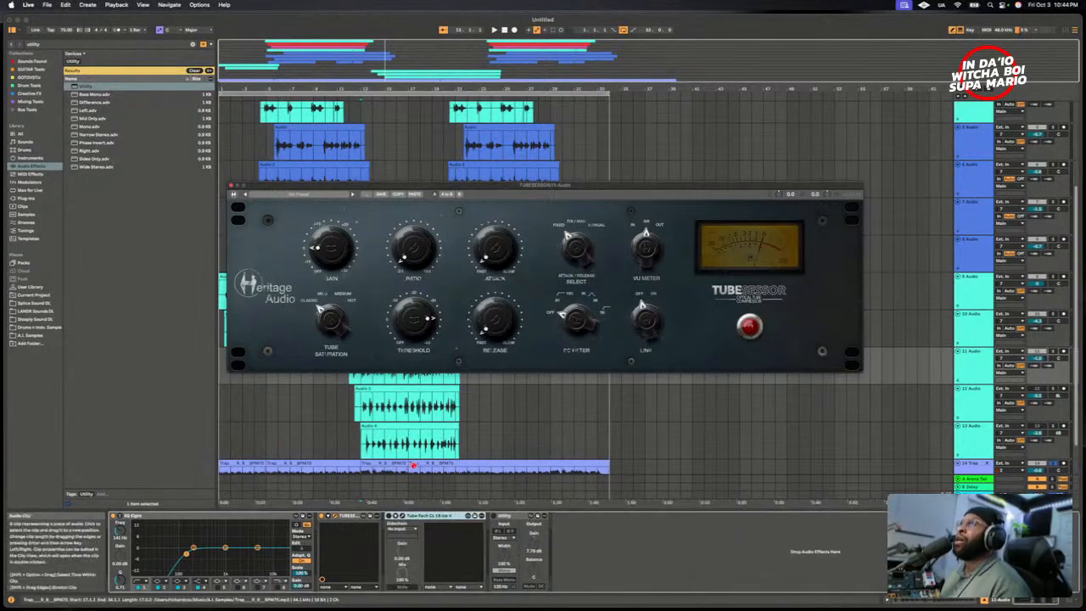
{"action": "left_click_drag", "start_coordinate": [449, 186], "coordinate": [452, 129]}
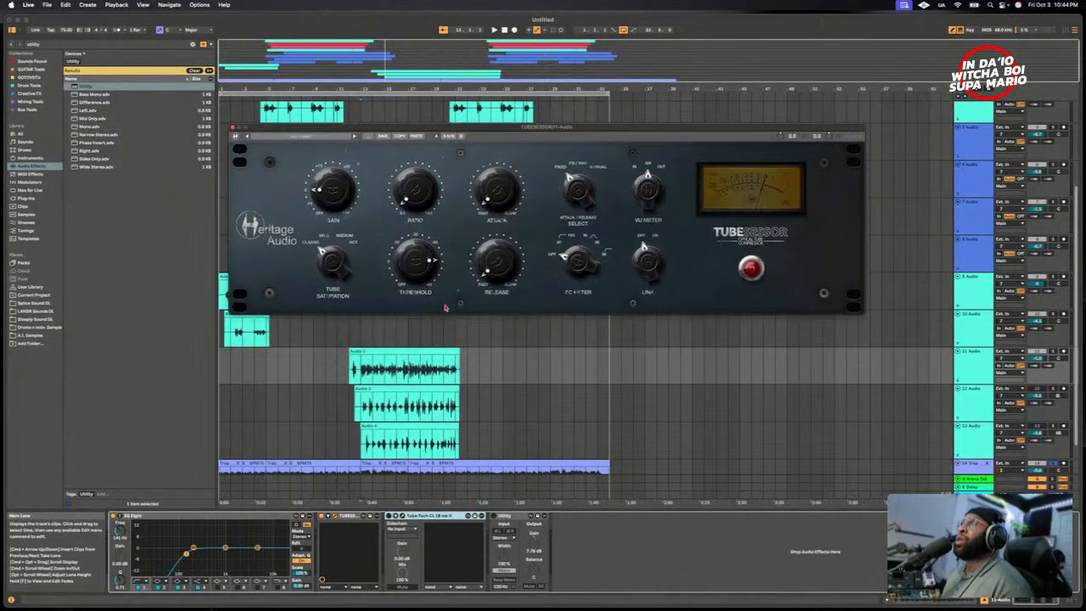
- Select the Tube-Tech CL 1B mk II device in the 11 Audio track's effect chain
{"action": "left_click", "coordinate": [363, 379]}
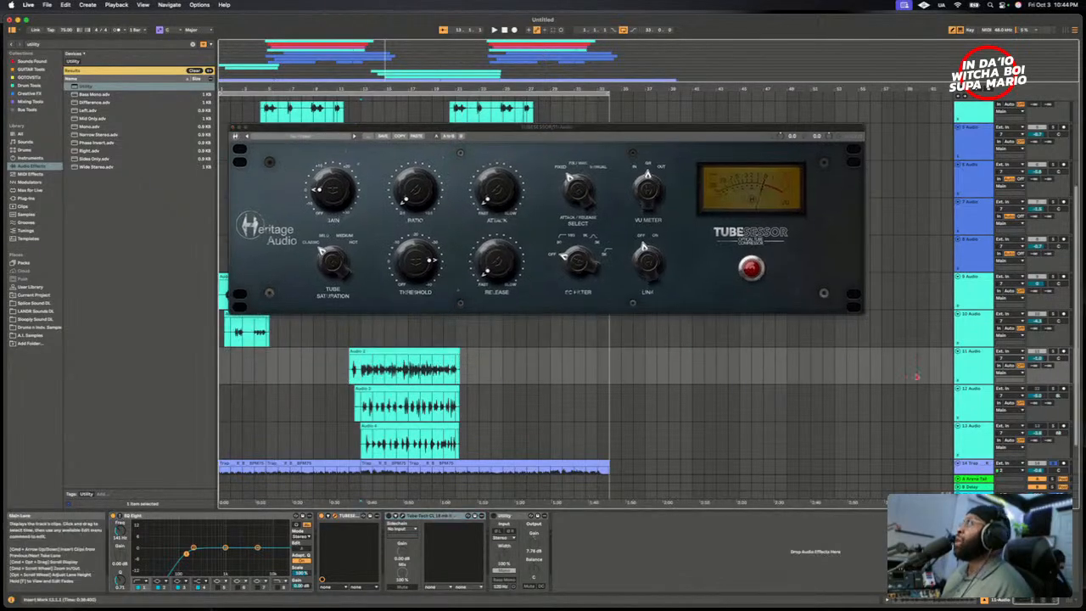
{"action": "left_click", "coordinate": [975, 369]}
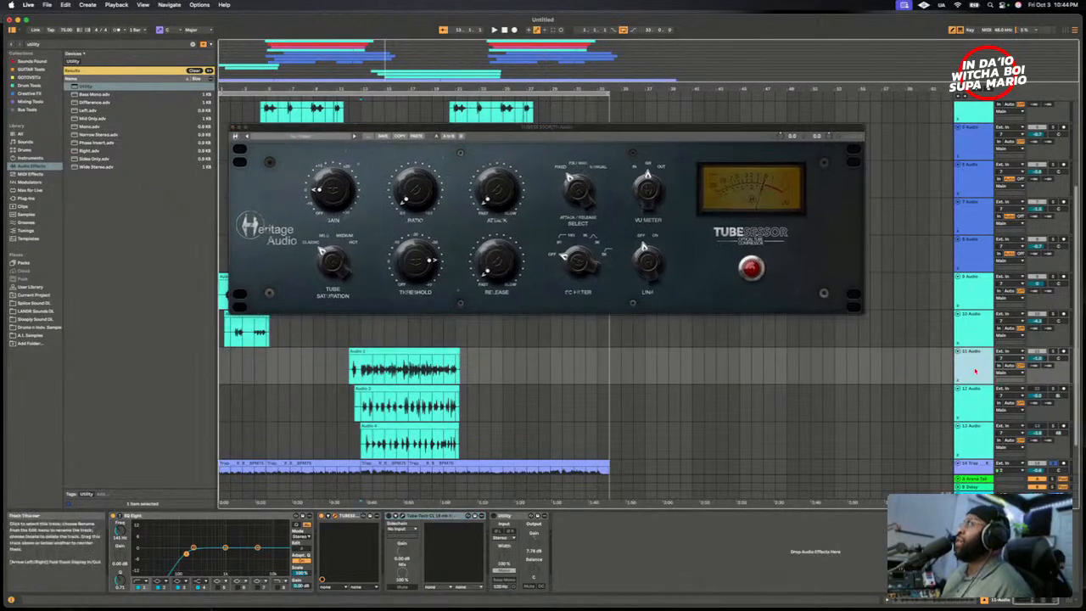
{"action": "left_click", "coordinate": [416, 517]}
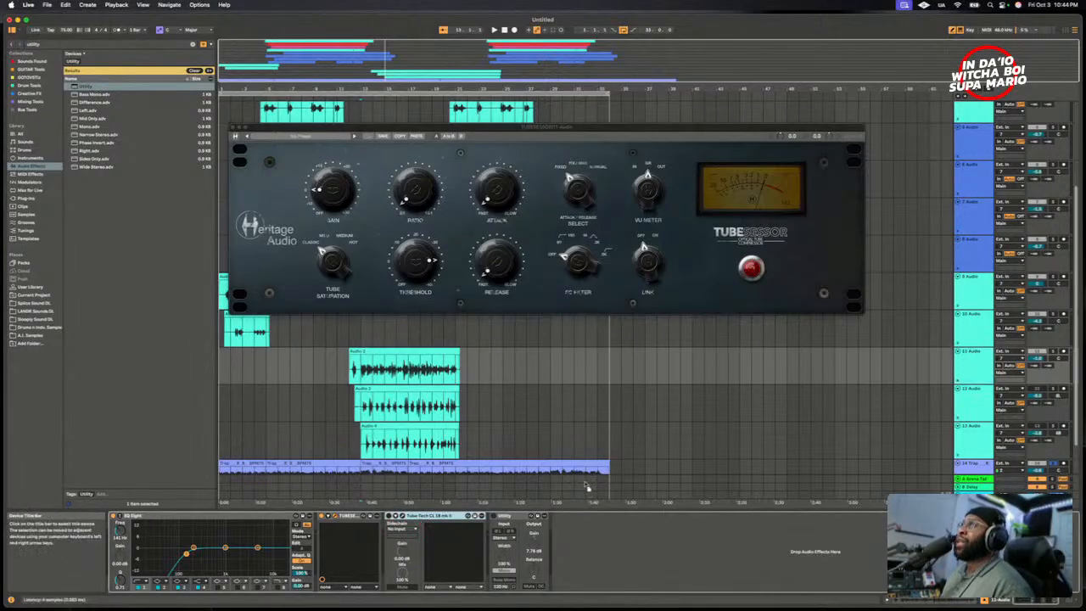
- Copy the Tube-Tech CL 1B mk II from the 12 Audio track and paste it after the EQ Eight on the 13 Audio track
{"action": "left_click", "coordinate": [966, 409]}
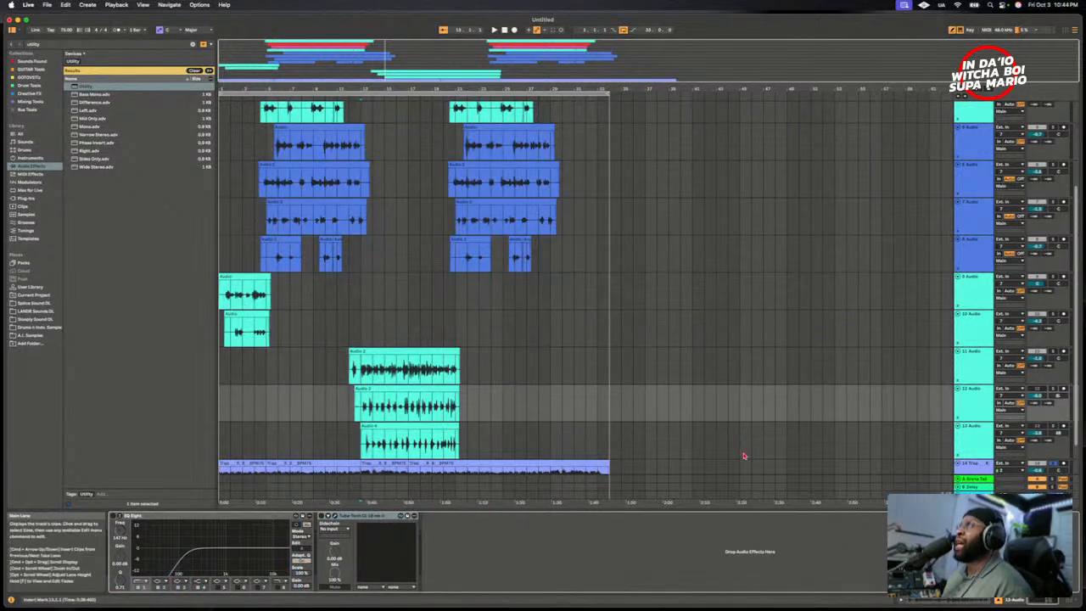
{"action": "left_click", "coordinate": [970, 406]}
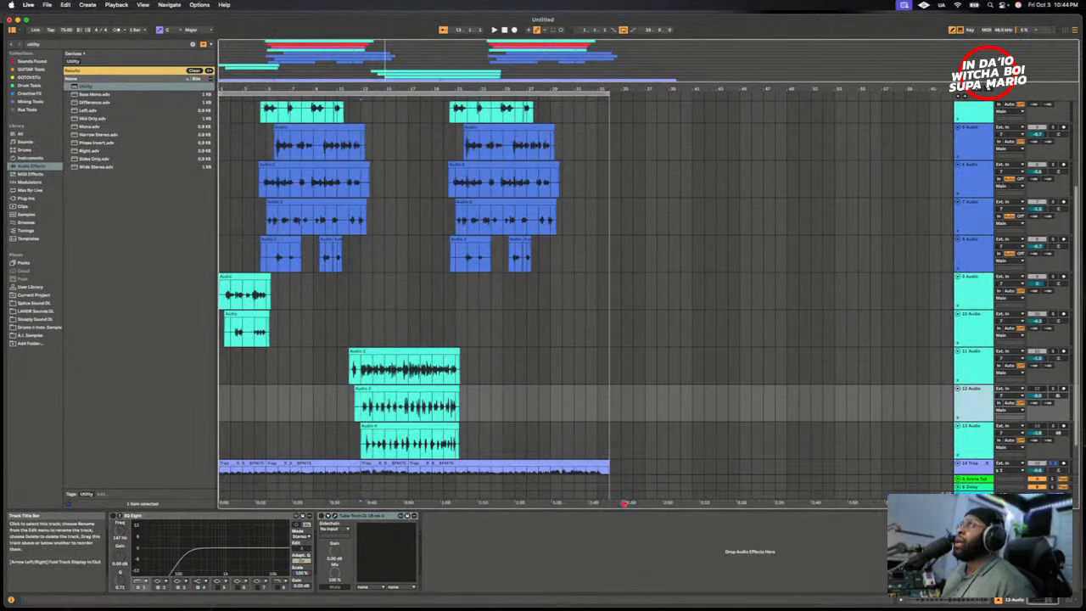
{"action": "right_click", "coordinate": [369, 516]}
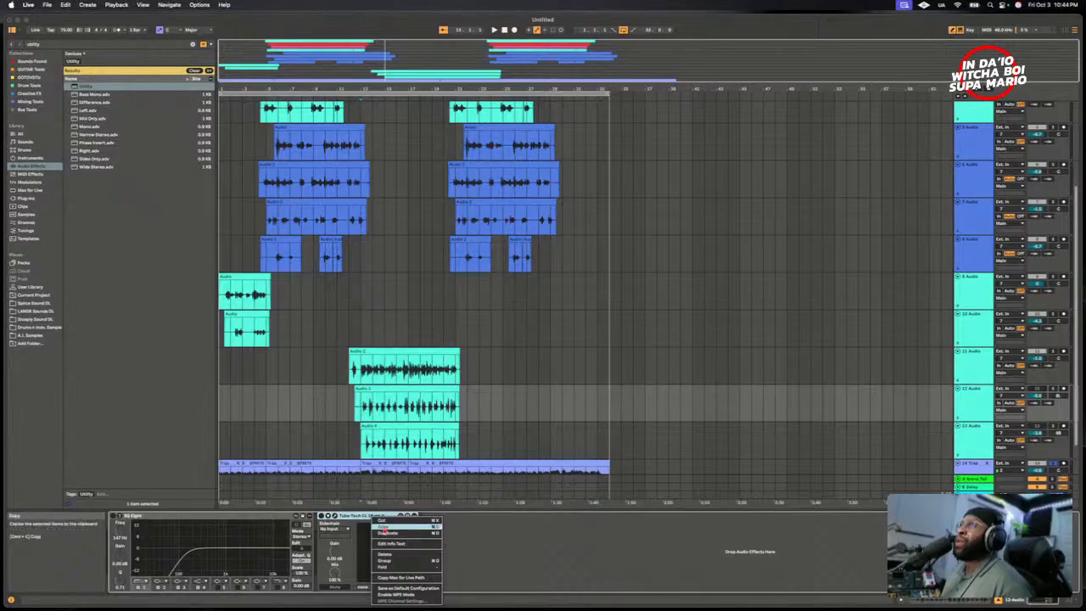
{"action": "left_click", "coordinate": [383, 526]}
{"action": "right_click", "coordinate": [973, 437]}
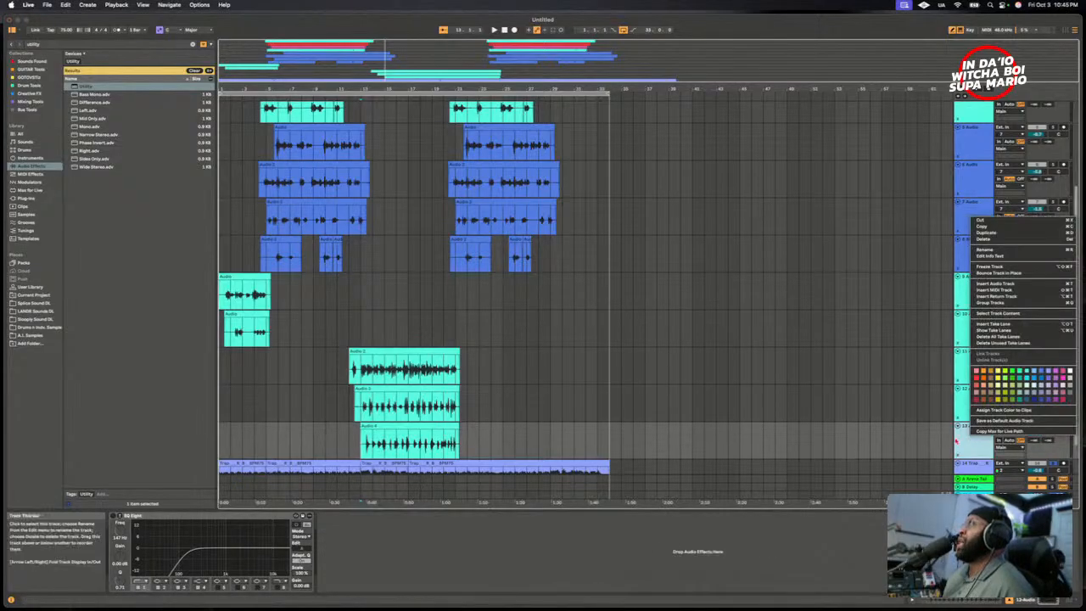
{"action": "right_click", "coordinate": [644, 565]}
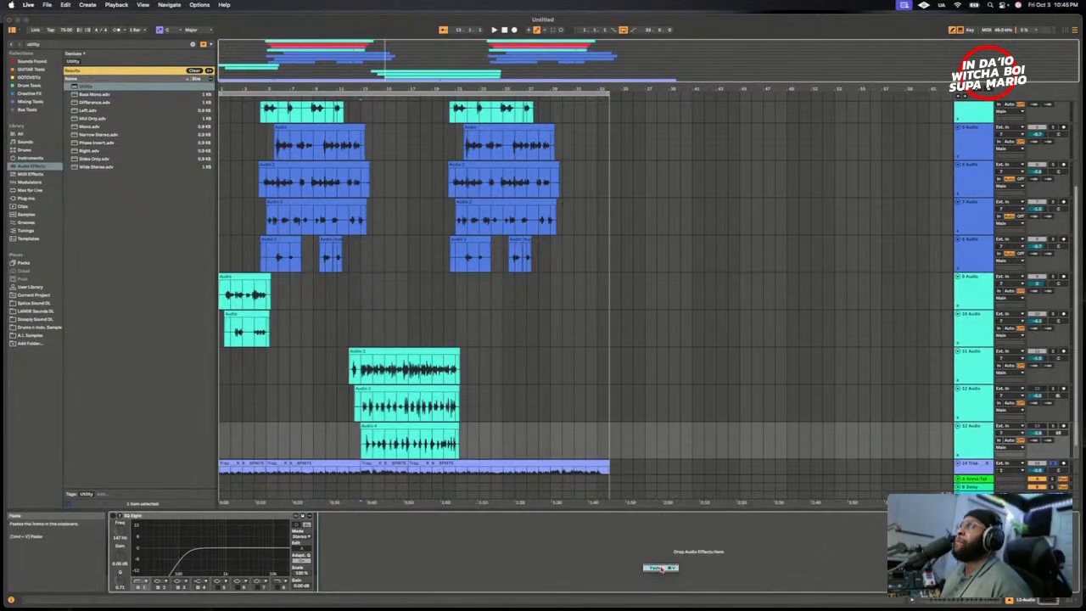
{"action": "left_click", "coordinate": [661, 568]}
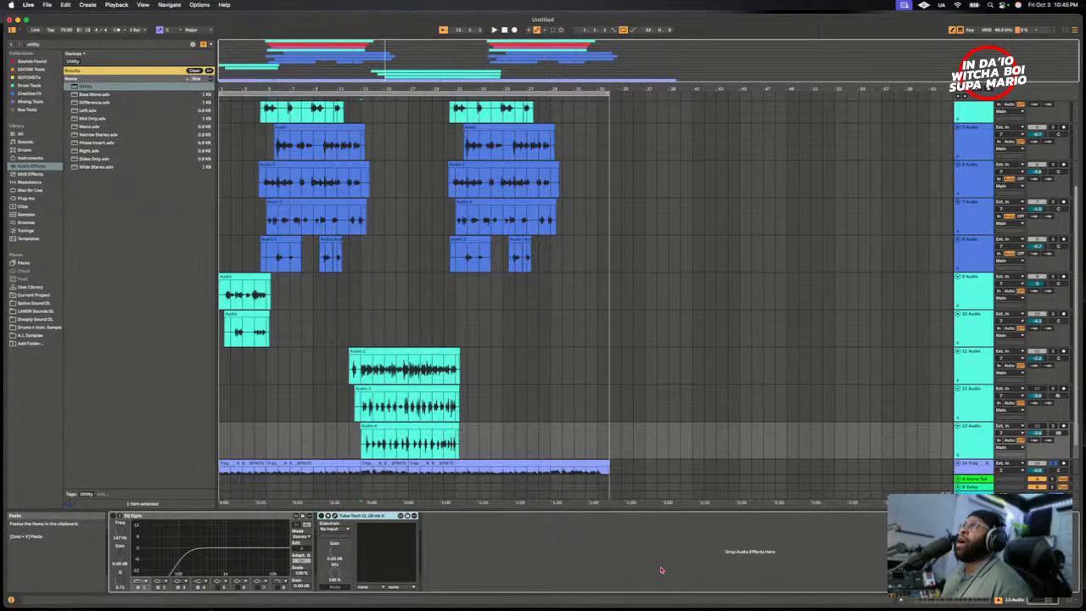
- Remove the Utility device from the 11 Audio track's effect chain, leaving the TUBESESSOR as the last device
{"action": "left_click", "coordinate": [973, 369]}
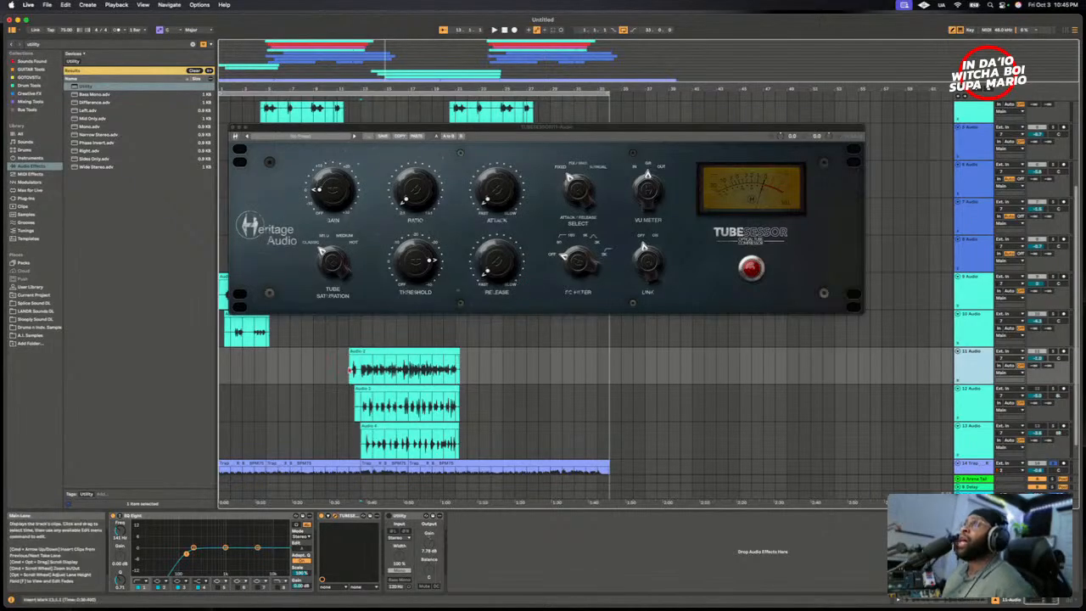
{"action": "left_click", "coordinate": [420, 372]}
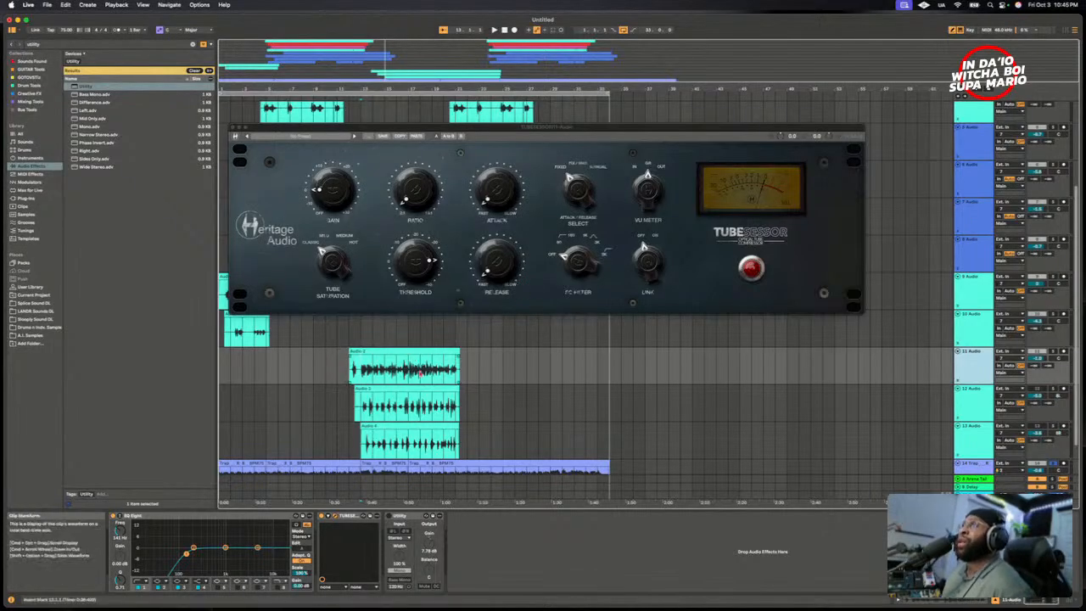
{"action": "right_click", "coordinate": [406, 371]}
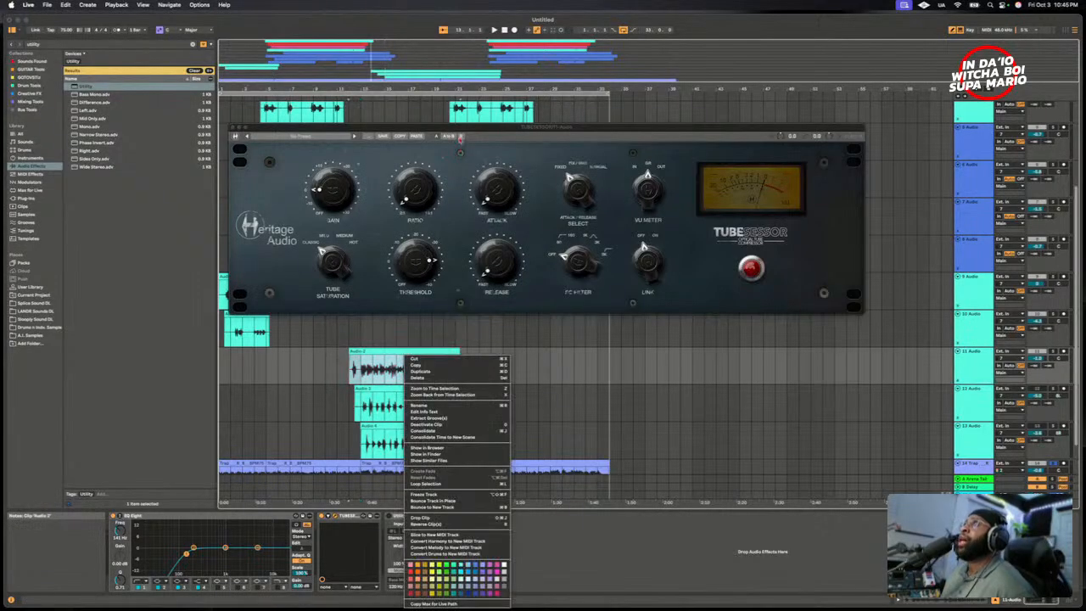
{"action": "left_click_drag", "start_coordinate": [490, 139], "coordinate": [514, 169]}
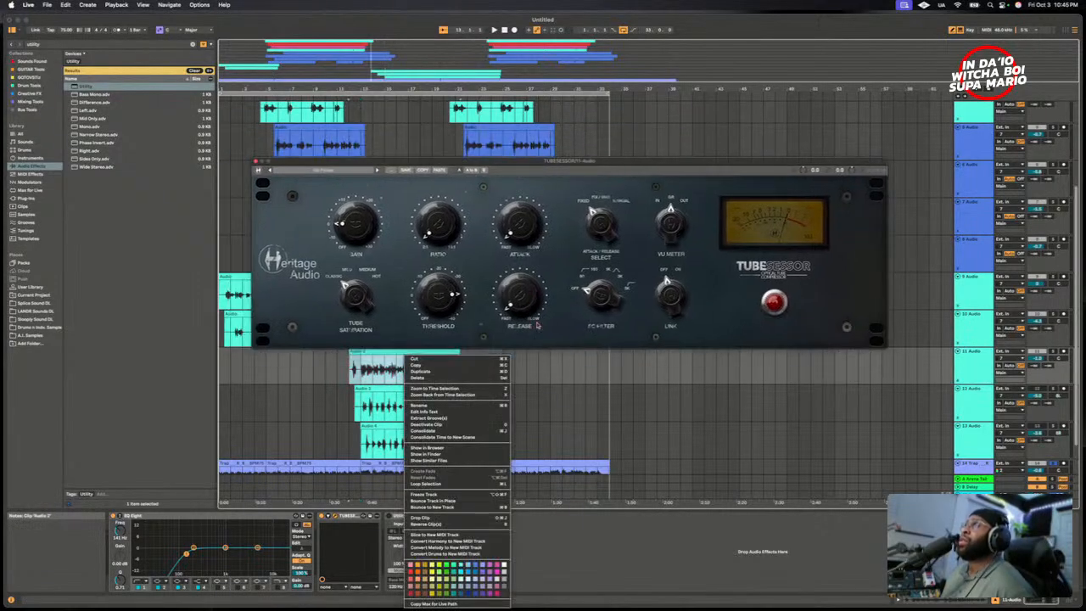
{"action": "right_click", "coordinate": [581, 562]}
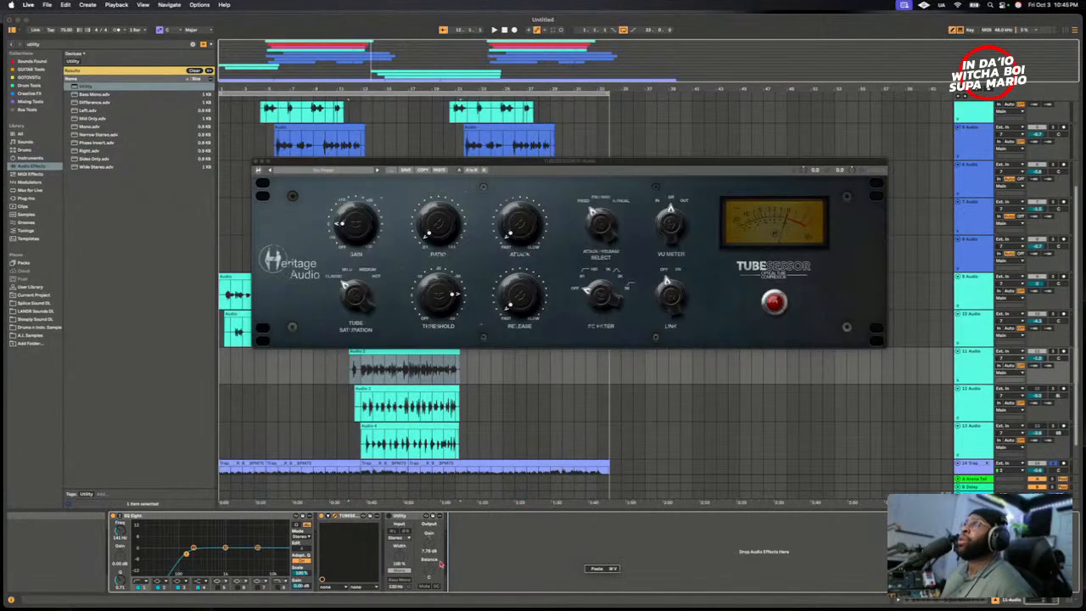
{"action": "right_click", "coordinate": [465, 546]}
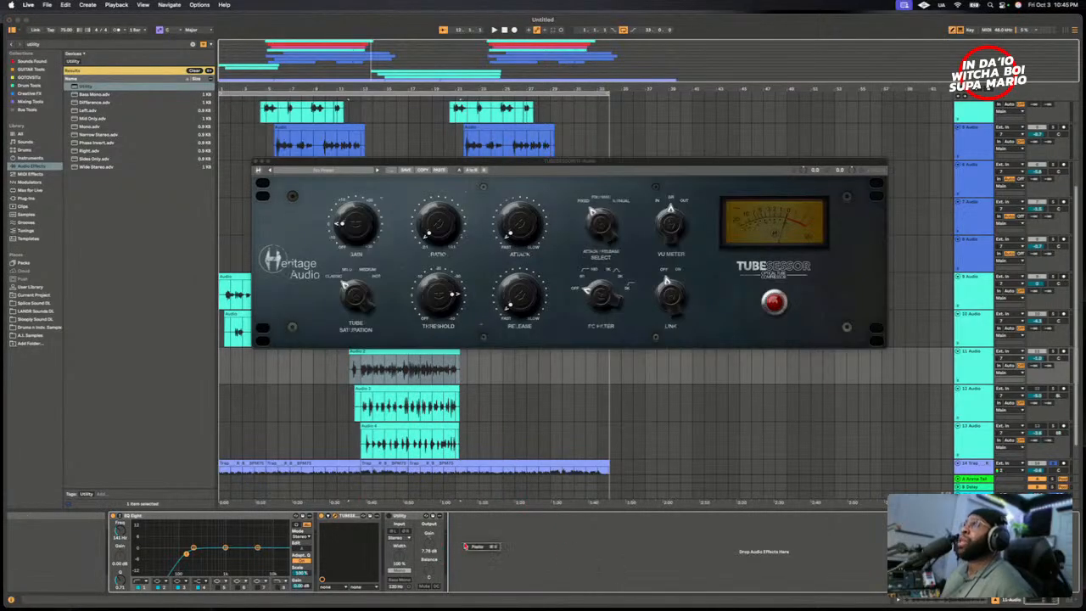
{"action": "right_click", "coordinate": [404, 518]}
{"action": "left_click", "coordinate": [419, 426]}
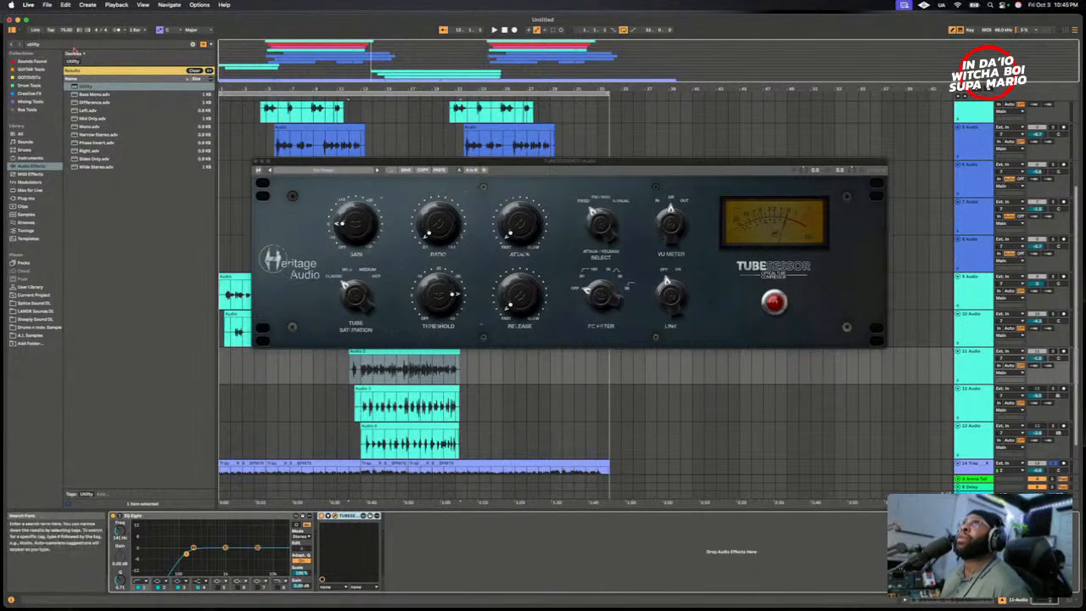
- Clear the browser search, add a second EQ Eight to the 11 Audio track and place it before the TUBESESSOR
{"action": "left_click", "coordinate": [192, 44]}
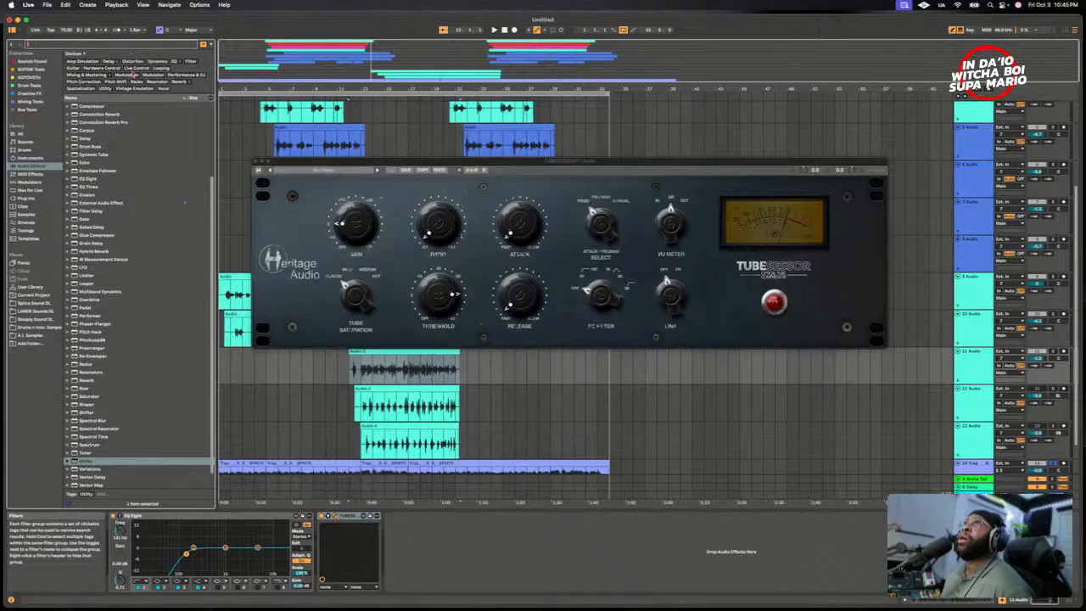
{"action": "right_click", "coordinate": [104, 147]}
{"action": "left_click", "coordinate": [85, 181]}
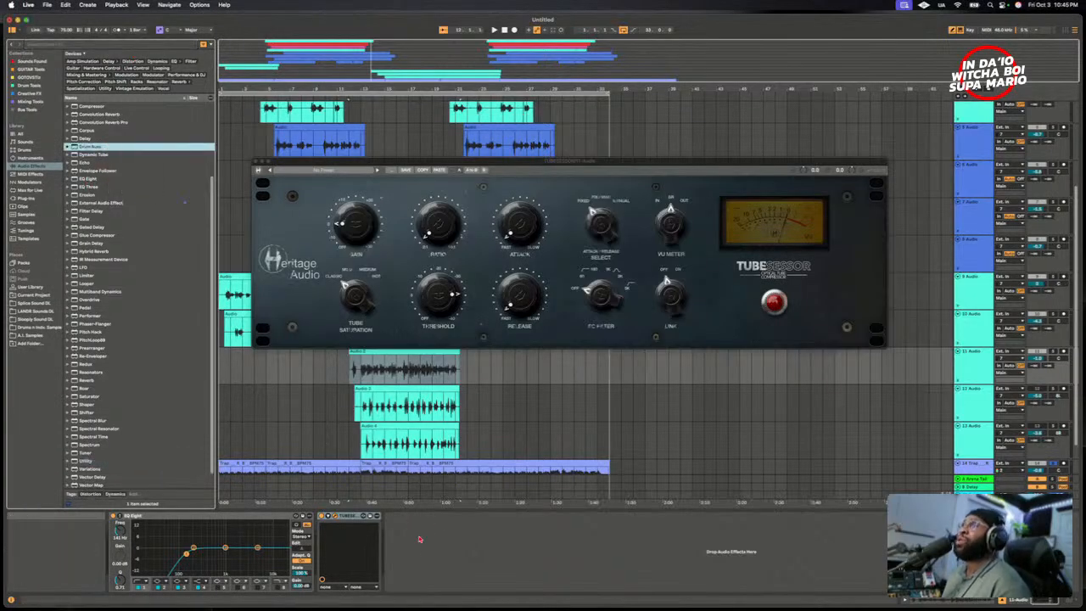
{"action": "left_click", "coordinate": [86, 180]}
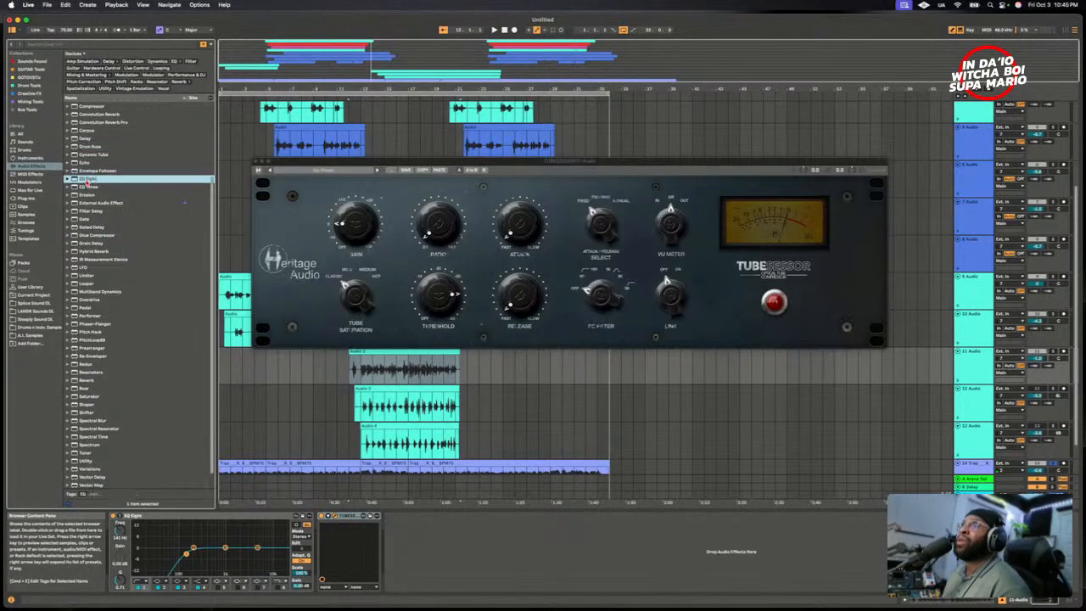
{"action": "left_click_drag", "start_coordinate": [409, 556], "coordinate": [410, 556]}
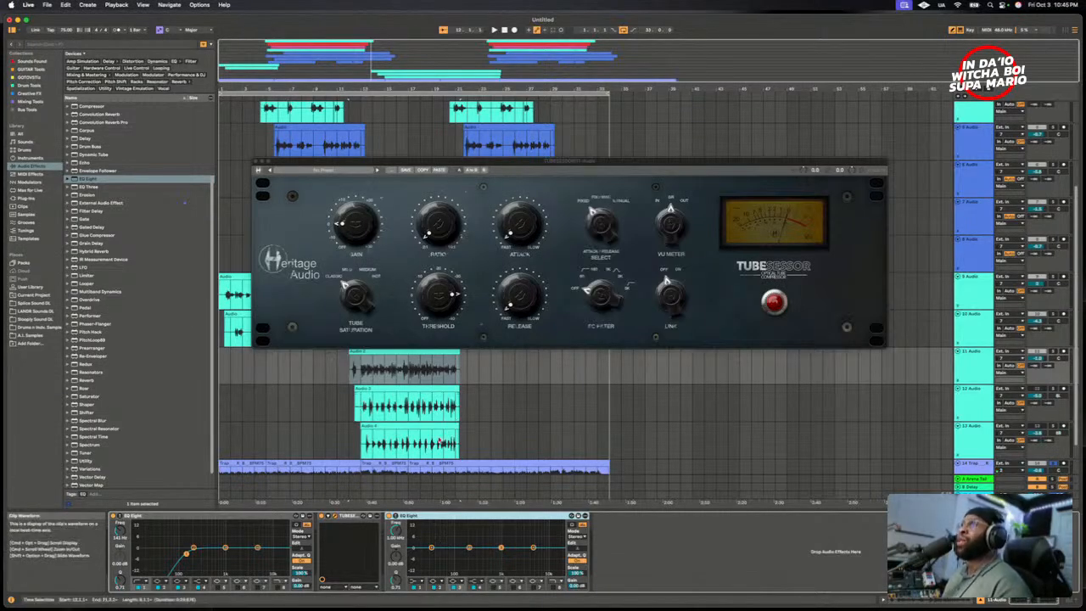
{"action": "left_click_drag", "start_coordinate": [424, 520], "coordinate": [357, 525]}
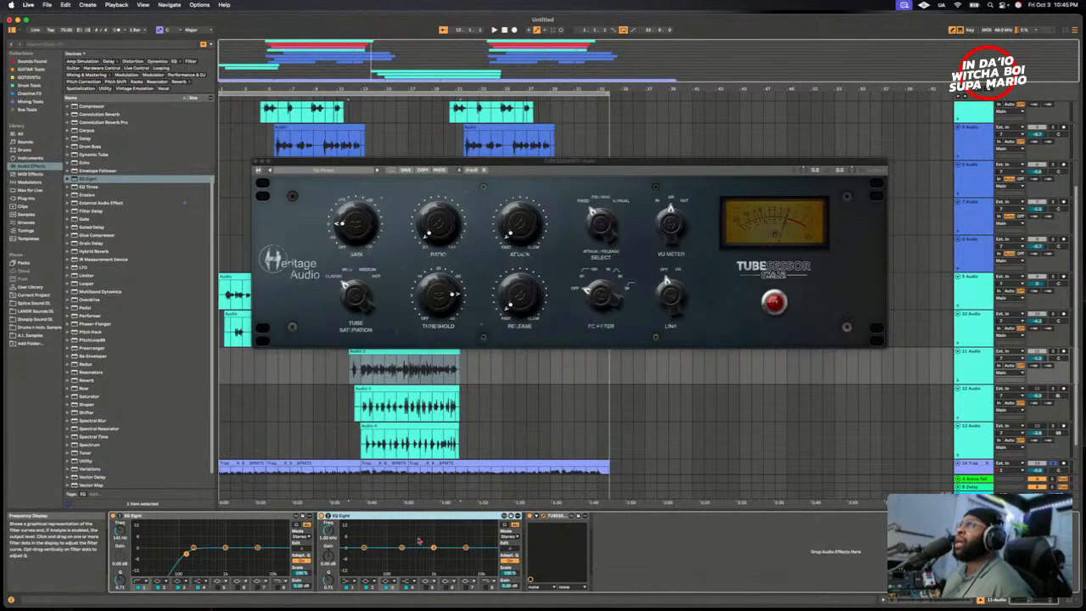
- Move the TUBESESSOR window well clear of the Audio 2 clip on 11 Audio and play the arrangement from the clip's start
{"action": "left_click", "coordinate": [363, 370]}
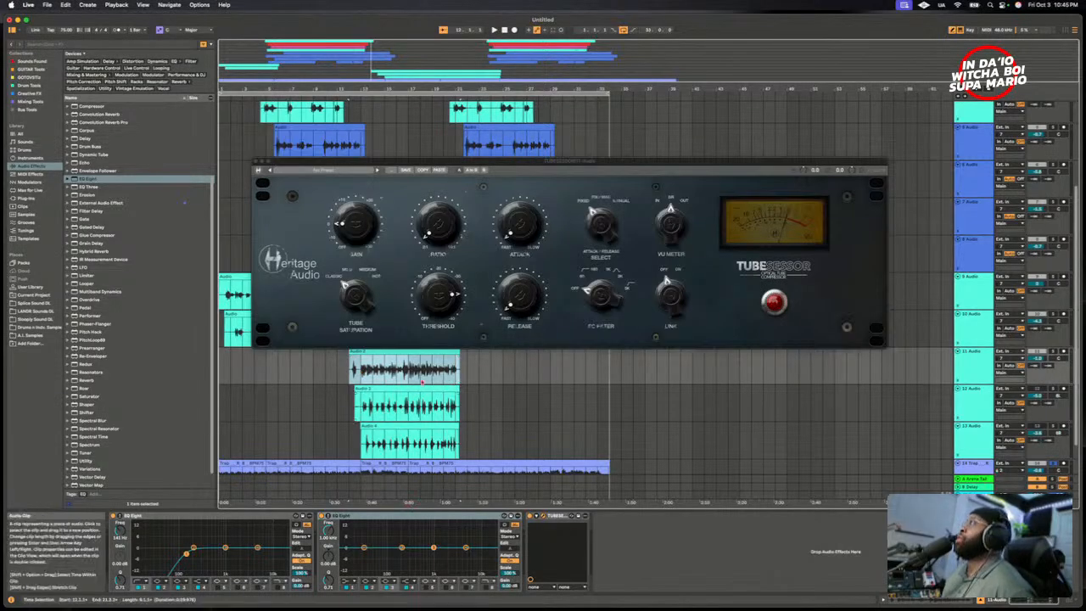
{"action": "left_click_drag", "start_coordinate": [499, 169], "coordinate": [478, 119]}
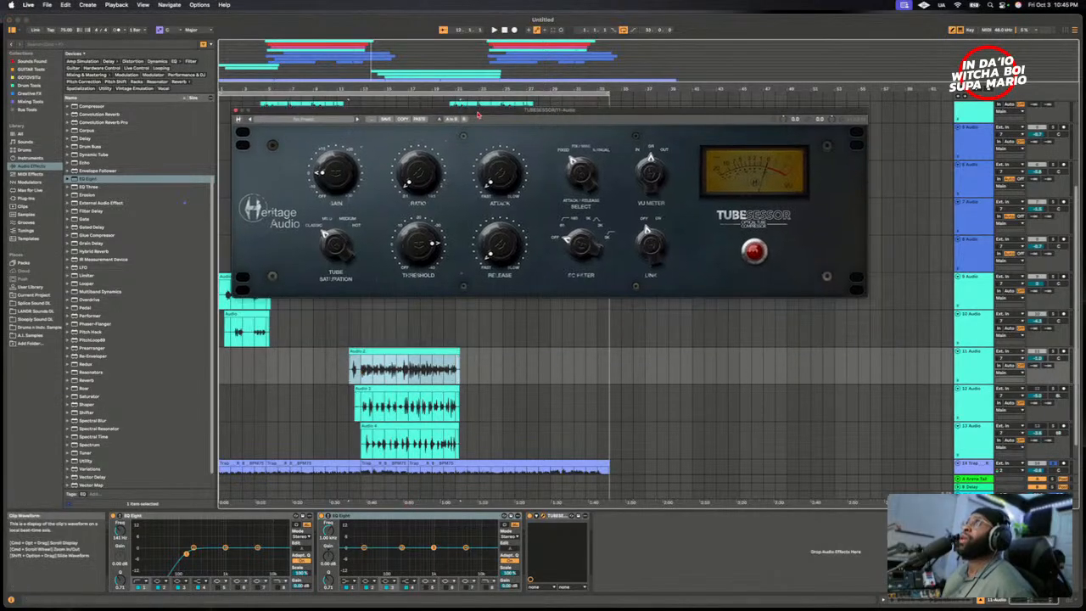
{"action": "left_click", "coordinate": [367, 338]}
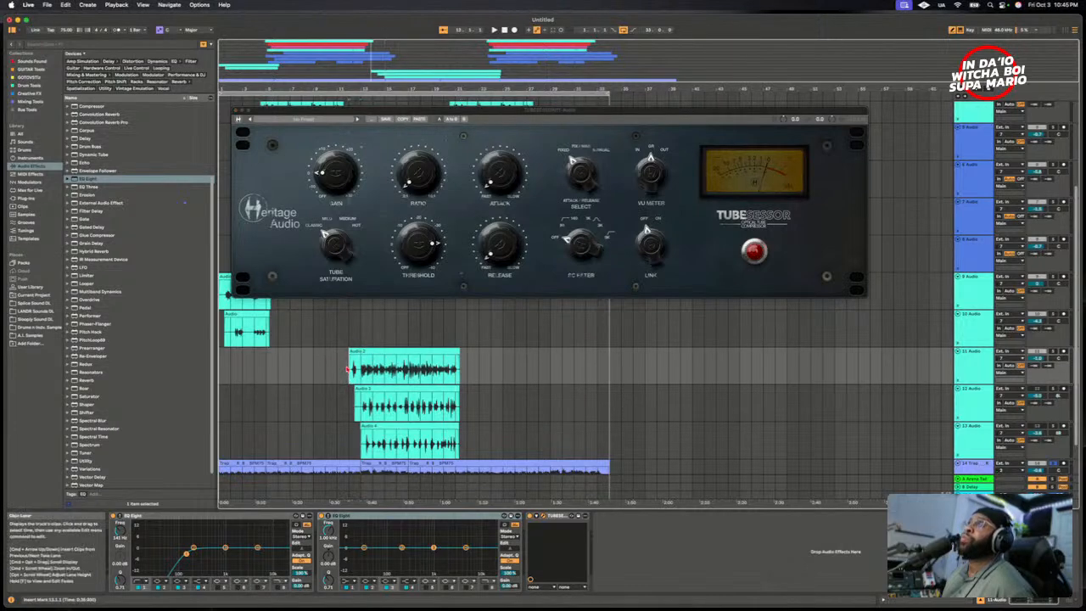
{"action": "key", "text": "space"}
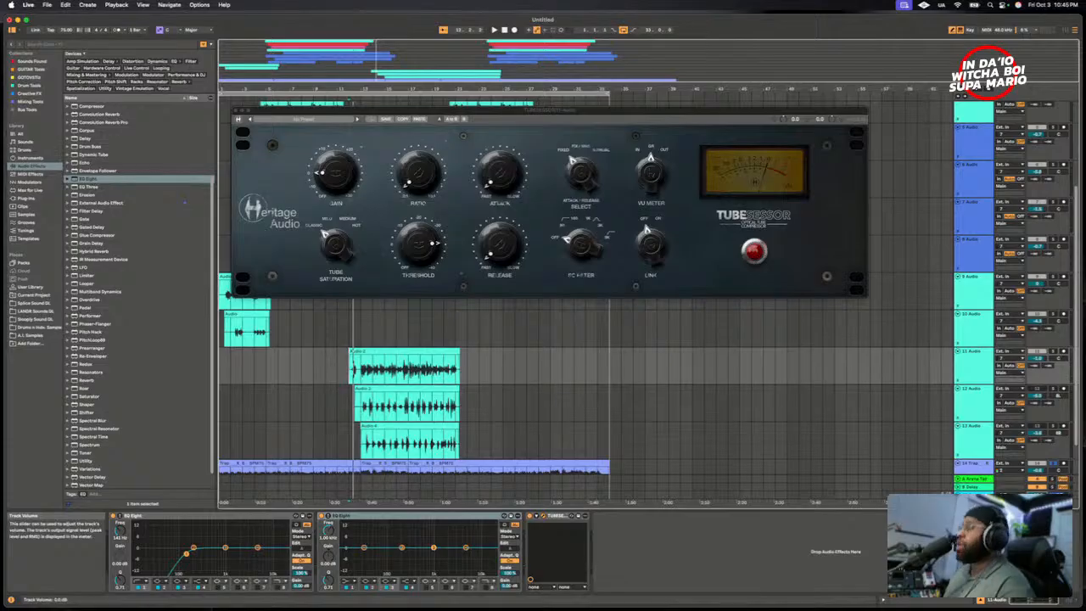
{"action": "key", "text": "space"}
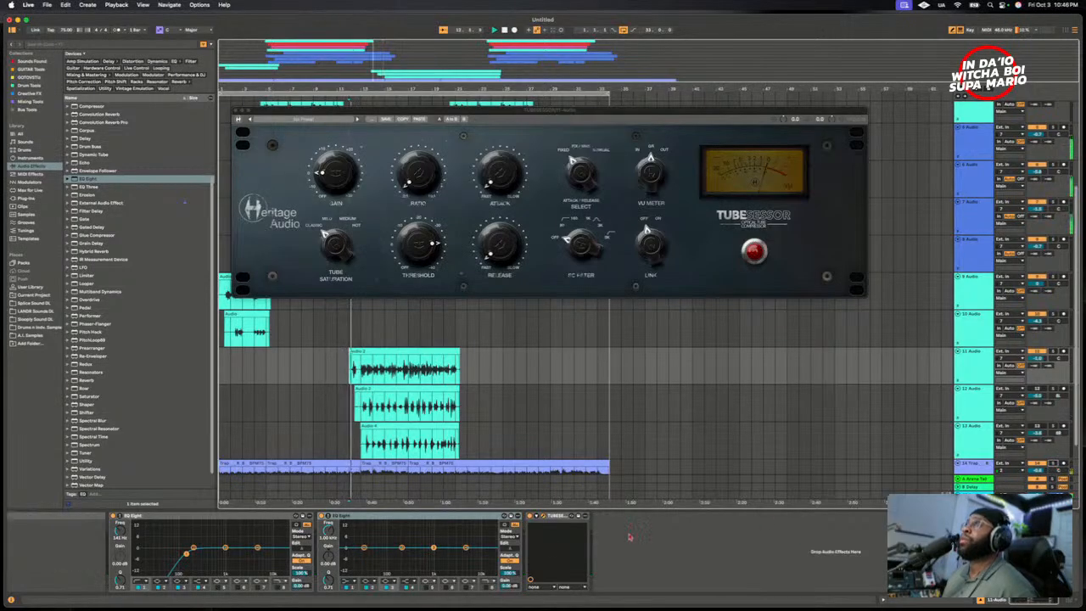
{"action": "key", "text": "space"}
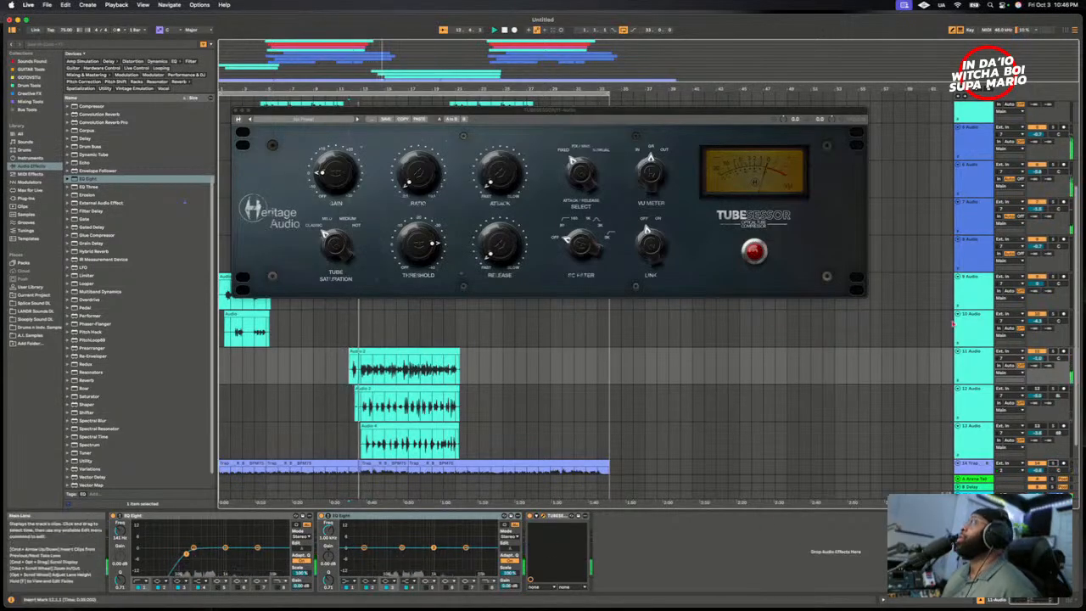
- Mute tracks 5 to 10 together and then tracks 1 to 4, keeping 11 Audio and the beat track audible
{"action": "left_click", "coordinate": [968, 152]}
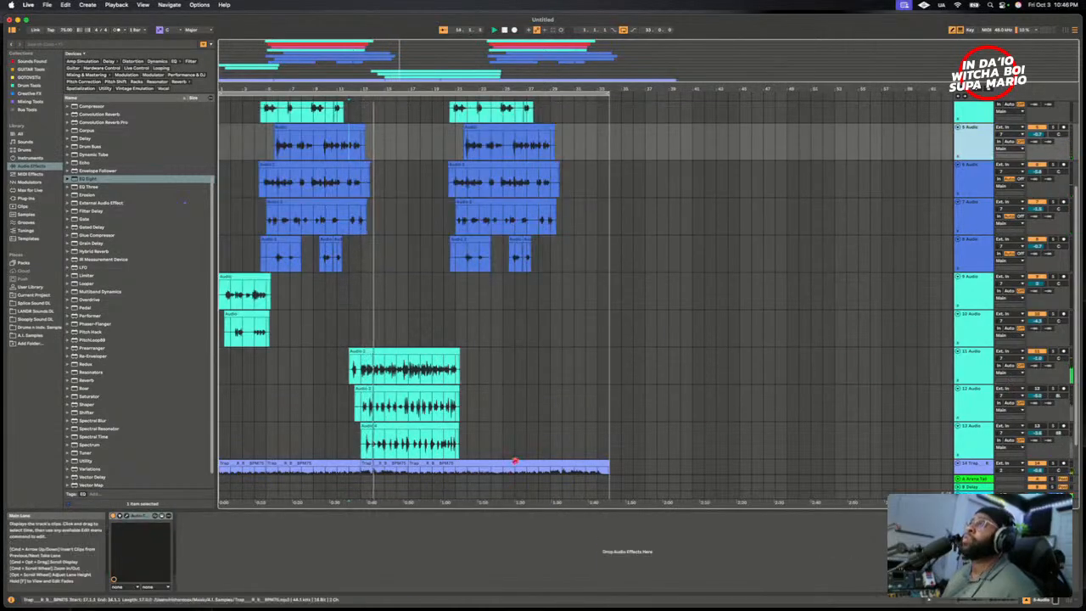
{"action": "left_click", "coordinate": [964, 328], "text": "shift"}
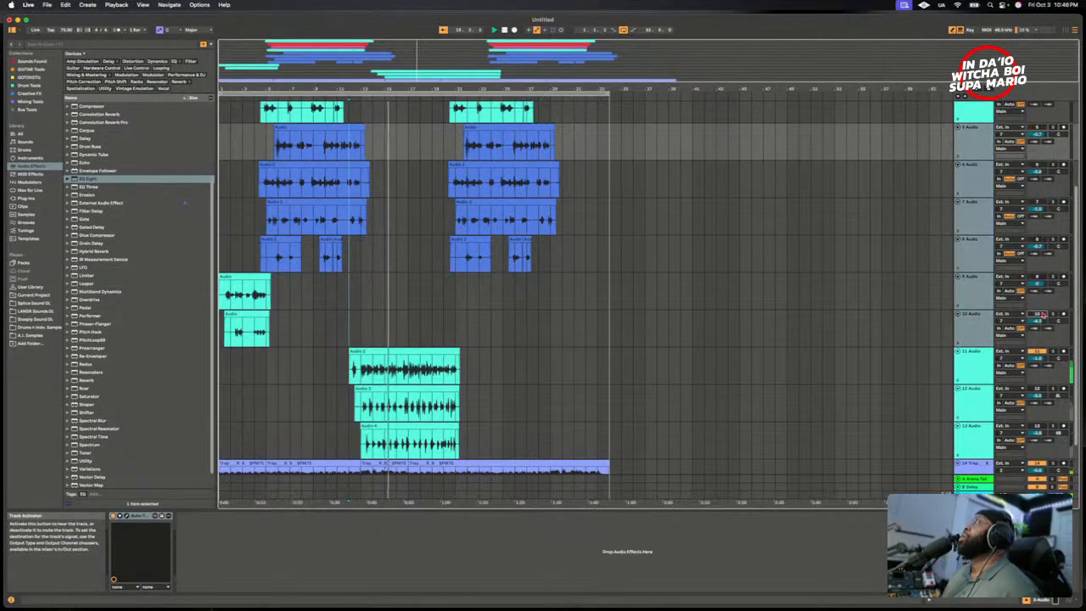
{"action": "scroll", "coordinate": [959, 281], "scroll_direction": "up", "scroll_amount": 3}
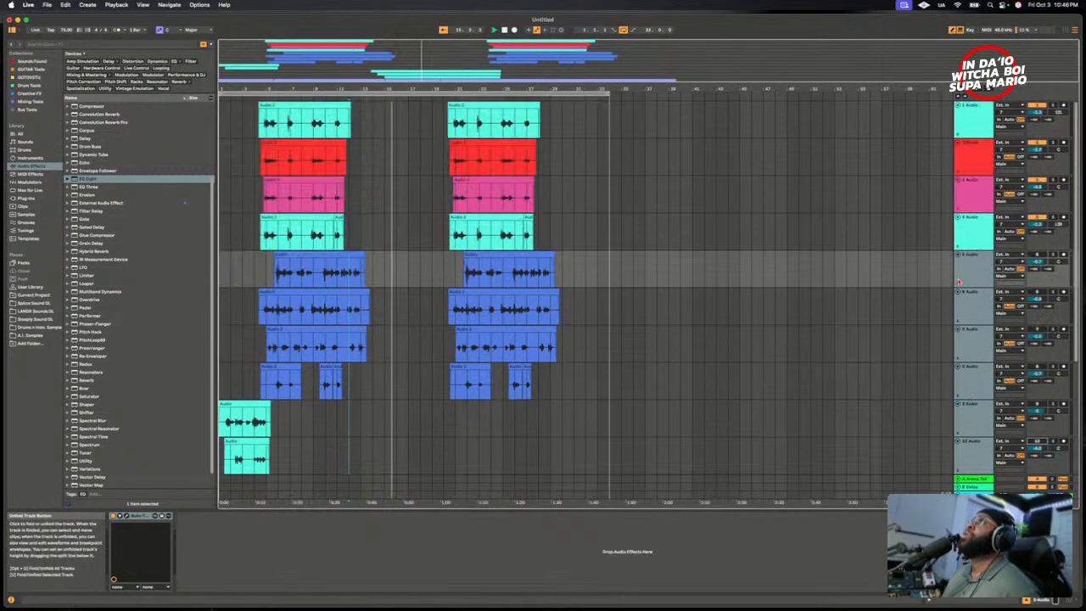
{"action": "left_click", "coordinate": [993, 229]}
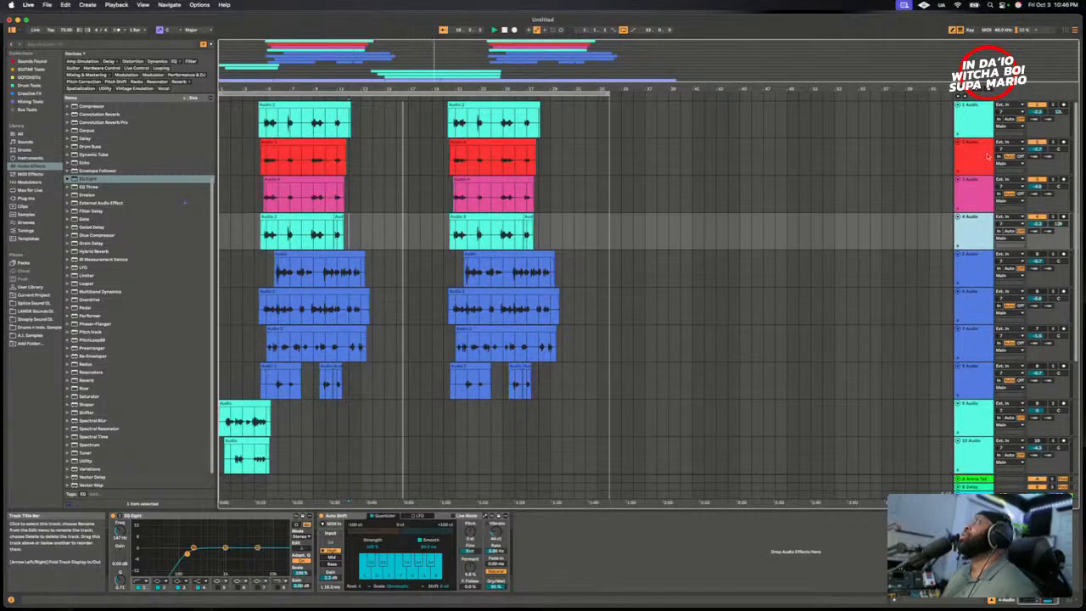
{"action": "left_click", "coordinate": [977, 114], "text": "shift"}
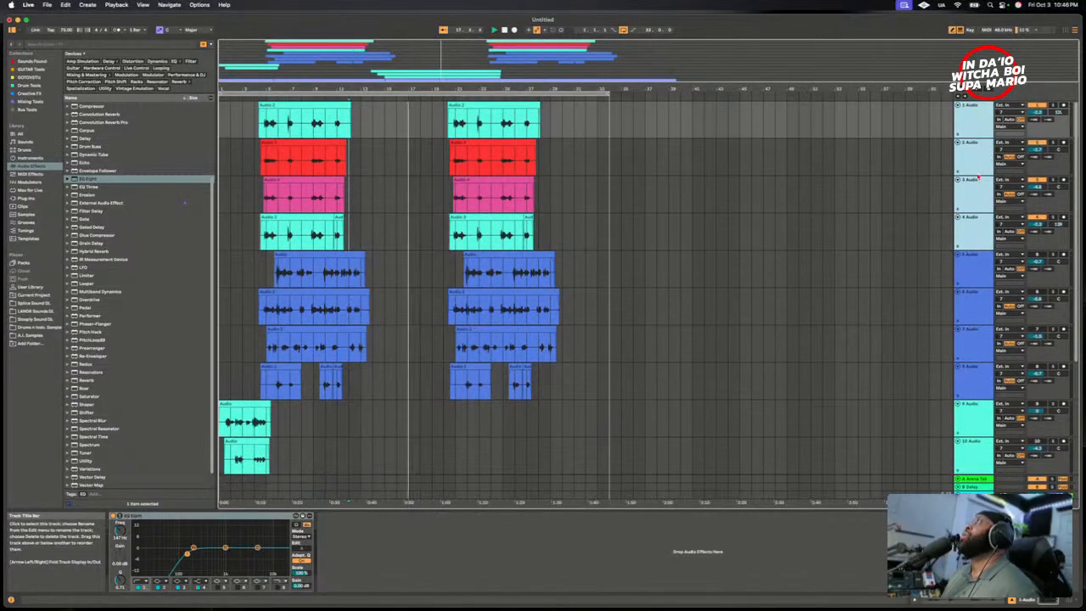
{"action": "left_click", "coordinate": [1037, 180]}
{"action": "scroll", "coordinate": [940, 297], "scroll_direction": "down", "scroll_amount": 4}
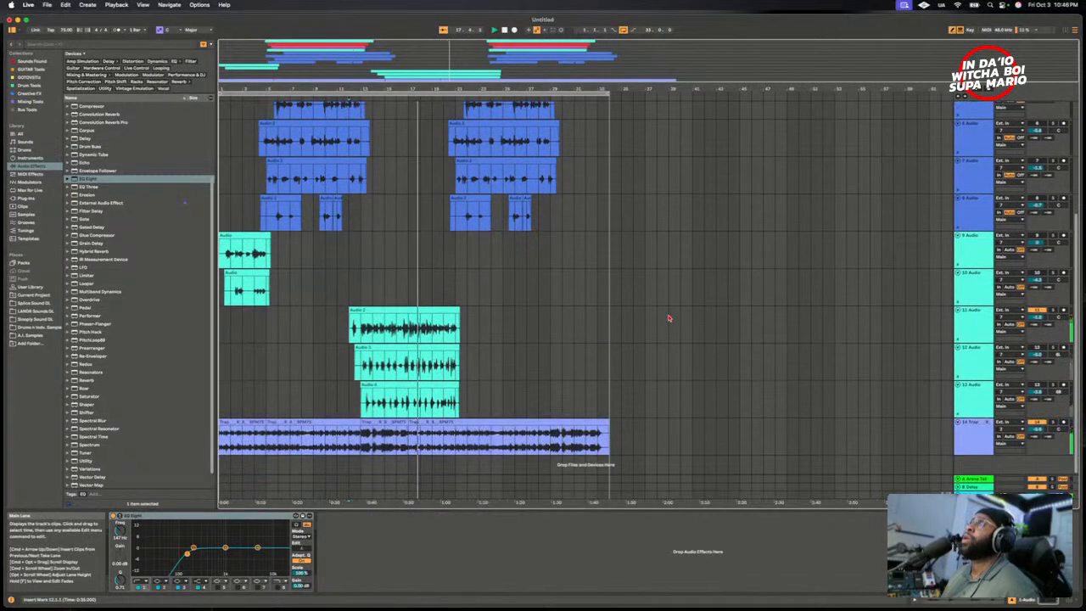
- Remove the second EQ Eight from the 11 Audio track's effect chain
{"action": "left_click", "coordinate": [970, 322]}
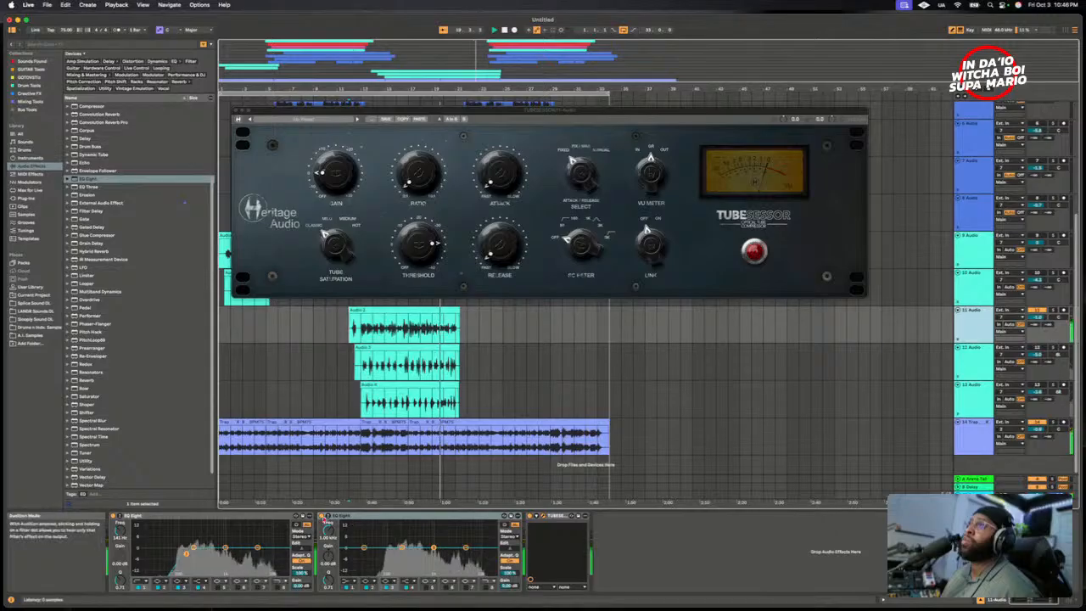
{"action": "right_click", "coordinate": [355, 519]}
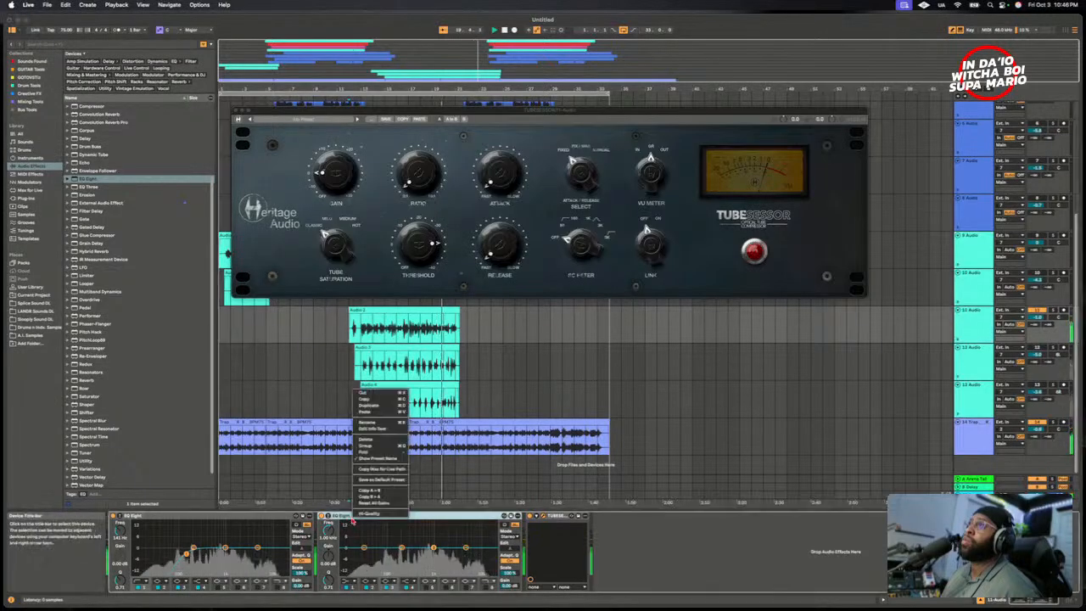
{"action": "left_click", "coordinate": [361, 393]}
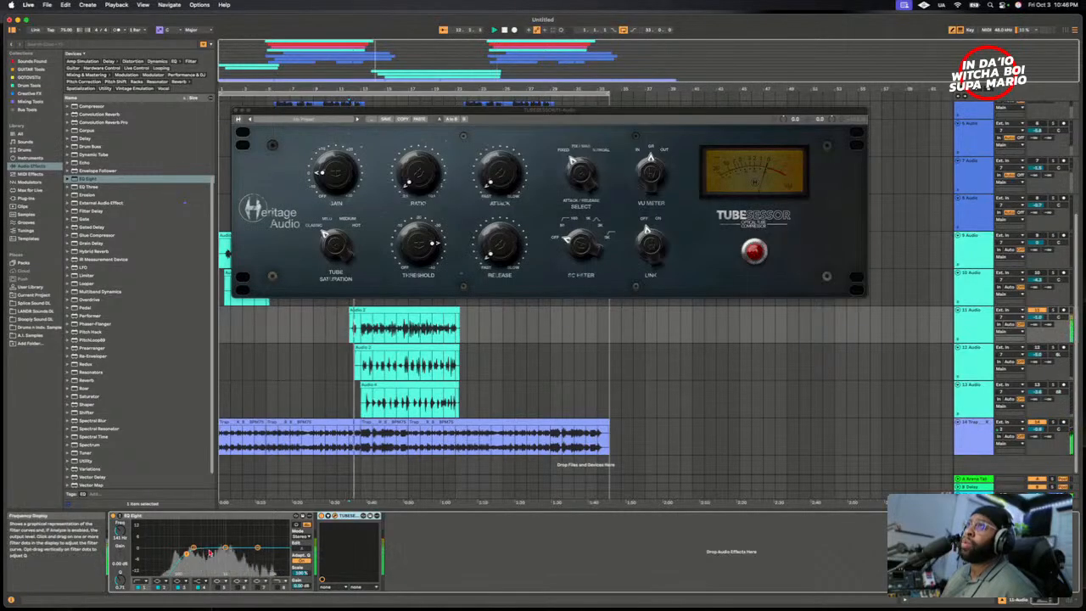
- Shape the second band of 11 Audio's remaining EQ Eight into a cut of about 4 dB around 240 Hz
{"action": "left_click_drag", "start_coordinate": [193, 547], "coordinate": [196, 540]}
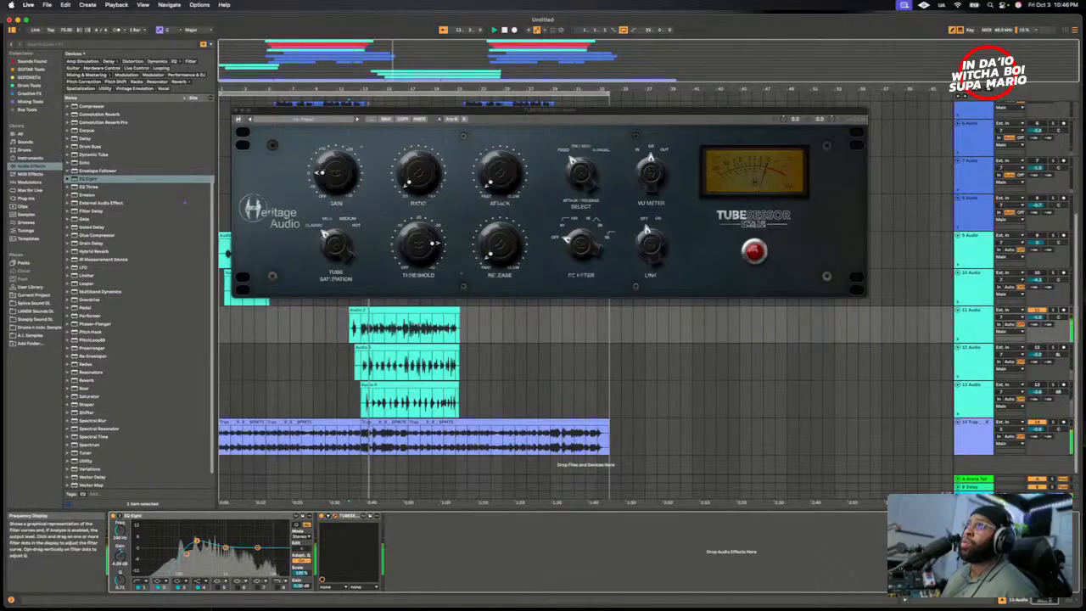
{"action": "left_click_drag", "start_coordinate": [120, 555], "coordinate": [120, 575]}
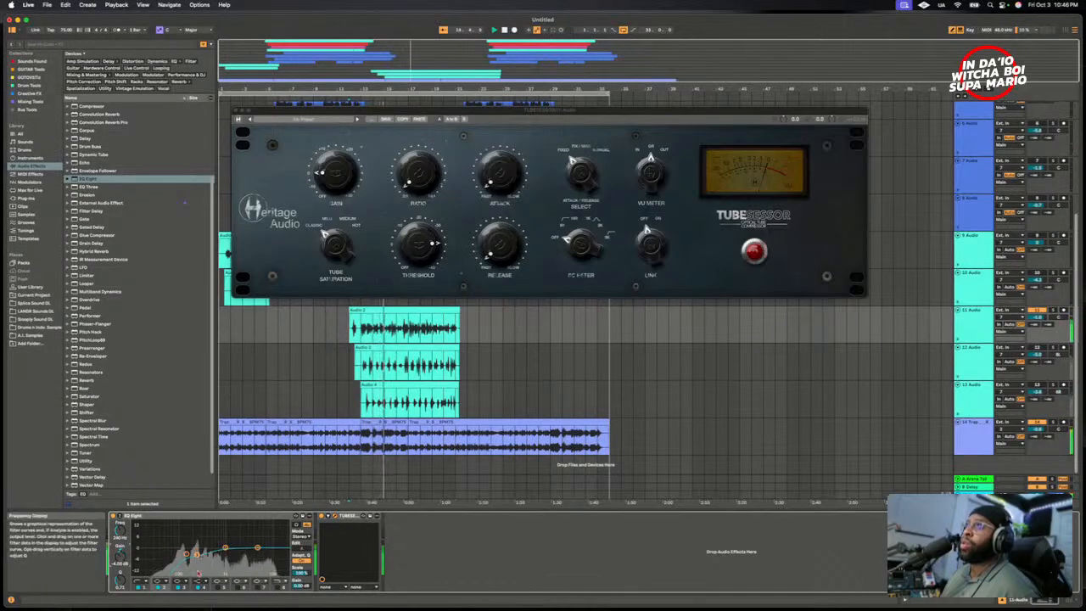
- Shape the fourth band of 11 Audio's EQ Eight into a high boost of about 4 dB around 12.1 kHz
{"action": "left_click", "coordinate": [203, 587]}
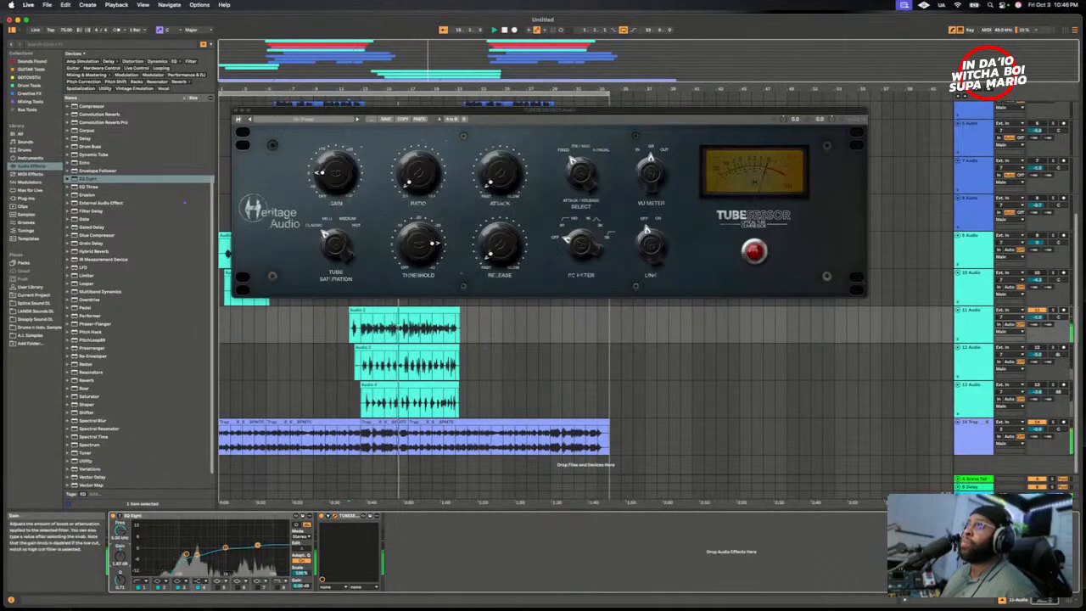
{"action": "left_click_drag", "start_coordinate": [120, 556], "coordinate": [119, 515]}
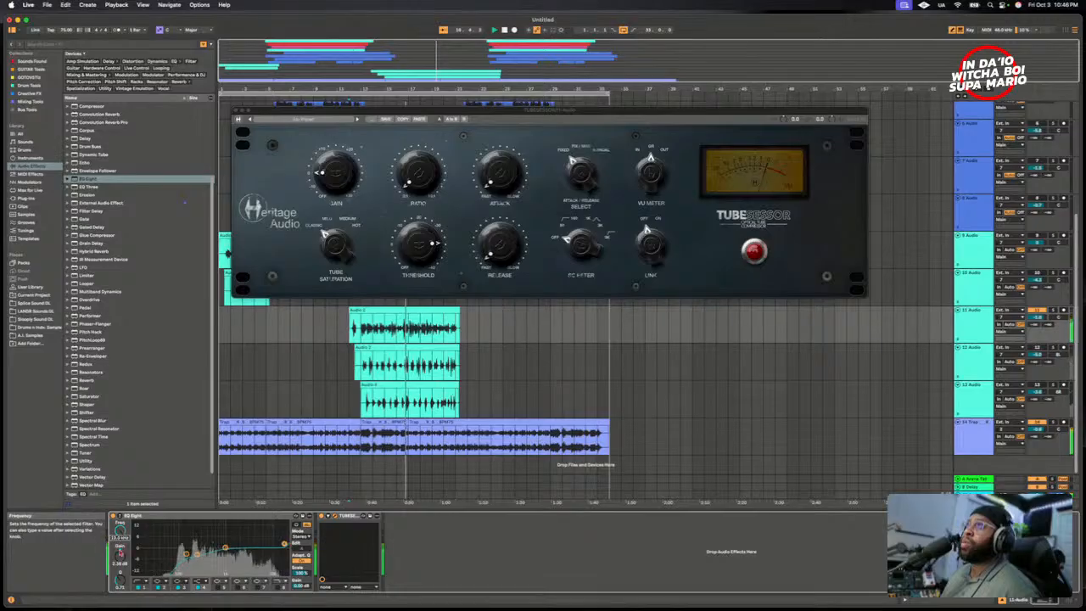
{"action": "mouse_move", "coordinate": [120, 555]}
{"action": "left_mouse_down"}
{"action": "mouse_move", "coordinate": [120, 527]}
{"action": "mouse_move", "coordinate": [119, 586]}
{"action": "mouse_move", "coordinate": [119, 567]}
{"action": "left_mouse_up"}
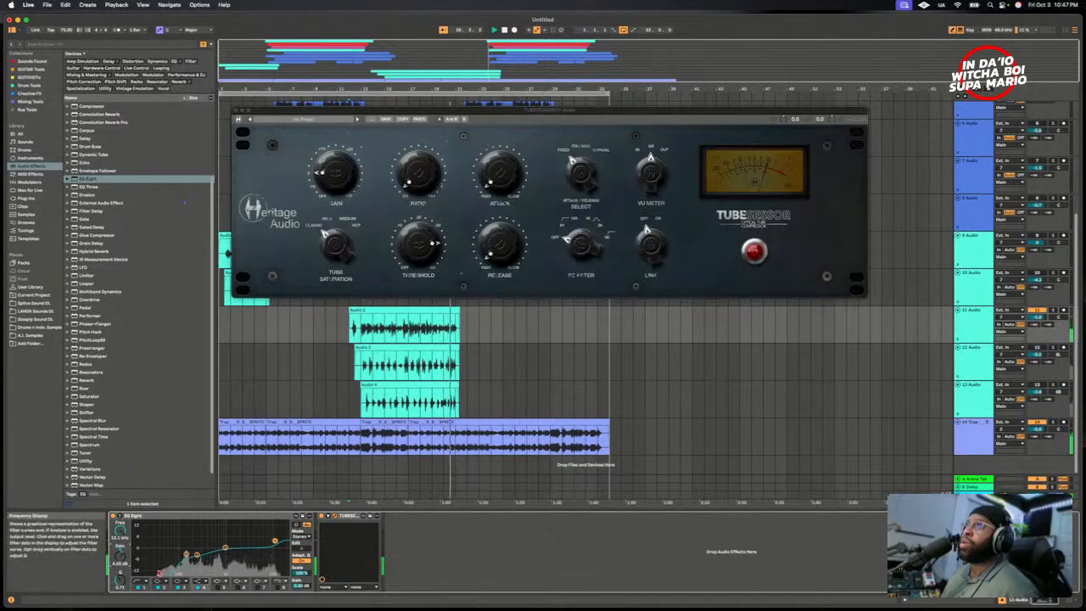
- Set the third band of 11 Audio's EQ Eight to a boost of about 1.9 dB around 3.1 kHz, replaying the vocal
{"action": "left_click", "coordinate": [189, 588]}
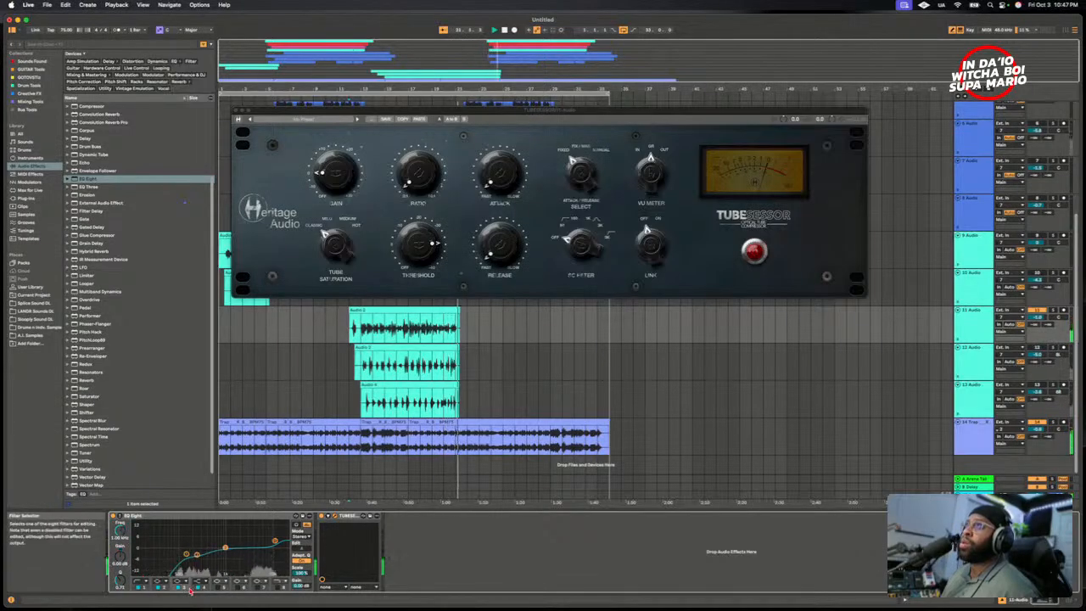
{"action": "key", "text": "space"}
{"action": "key", "text": "space"}
{"action": "mouse_move", "coordinate": [124, 565]}
{"action": "left_mouse_down"}
{"action": "mouse_move", "coordinate": [122, 518]}
{"action": "mouse_move", "coordinate": [120, 563]}
{"action": "left_mouse_up"}
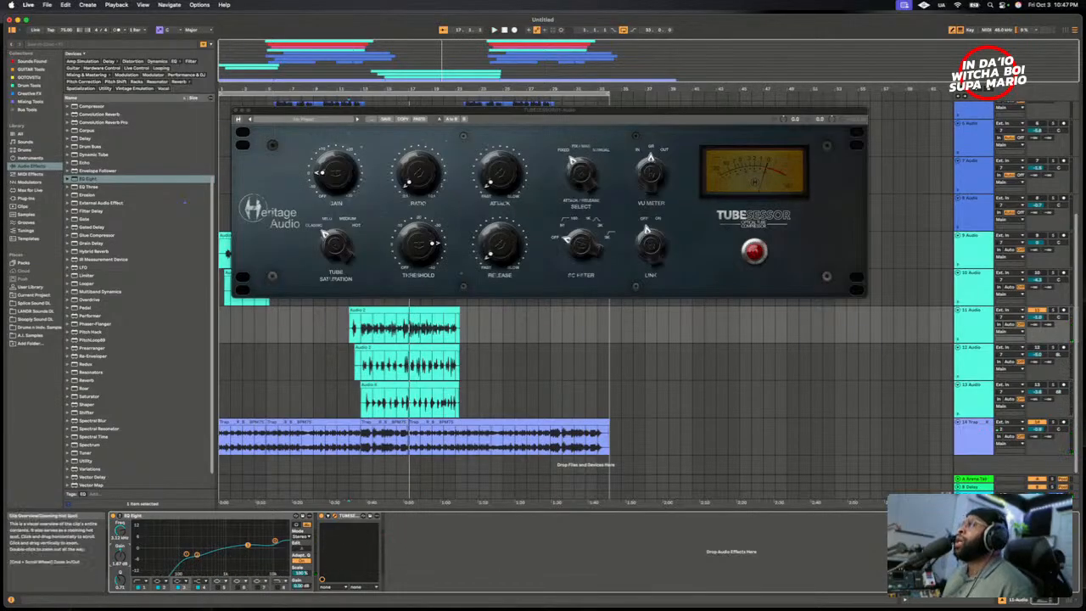
- Bring the TUBESESSOR window on 11 Audio back into view and switch the compressor on
{"action": "key", "text": "super+Tab"}
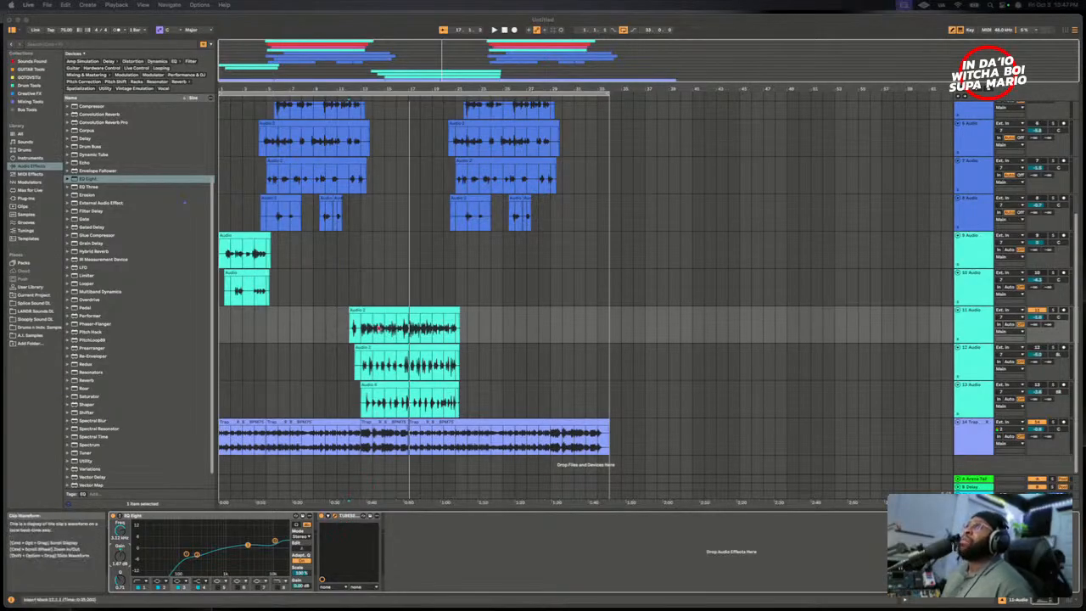
{"action": "left_click", "coordinate": [334, 517]}
{"action": "left_click", "coordinate": [539, 112]}
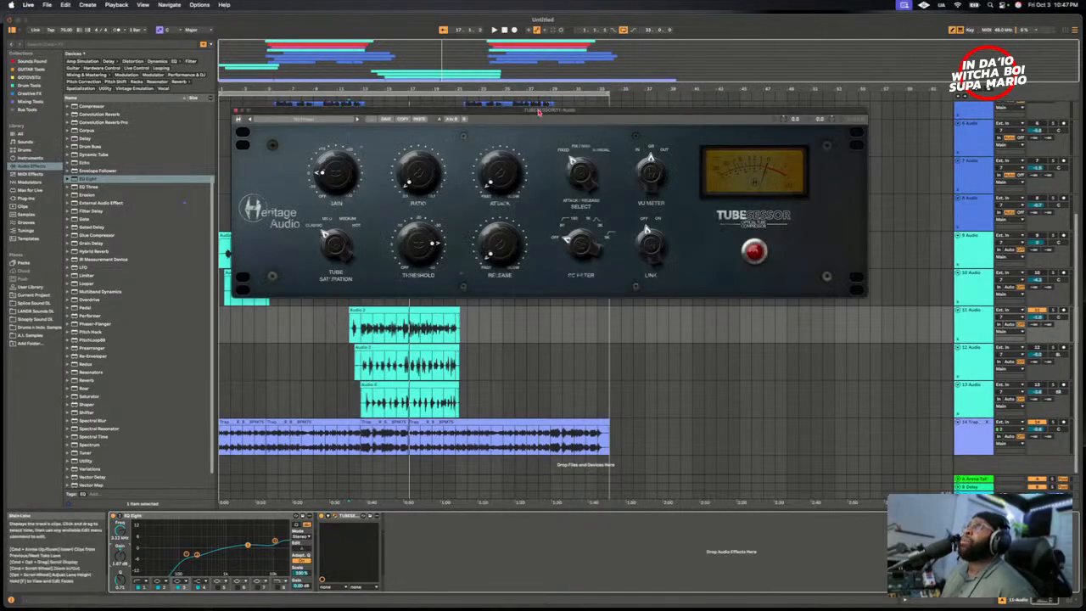
{"action": "left_click", "coordinate": [743, 263]}
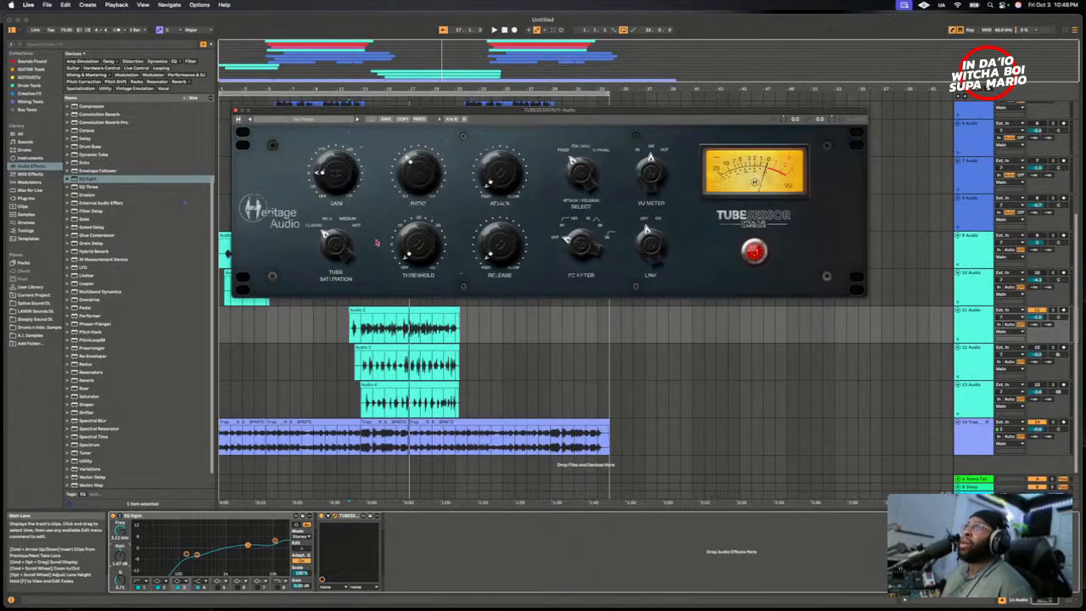
- Play from the start of the Audio 2 clip and audition the TUBESESSOR's Medium tube saturation against Classic
{"action": "left_click", "coordinate": [350, 331]}
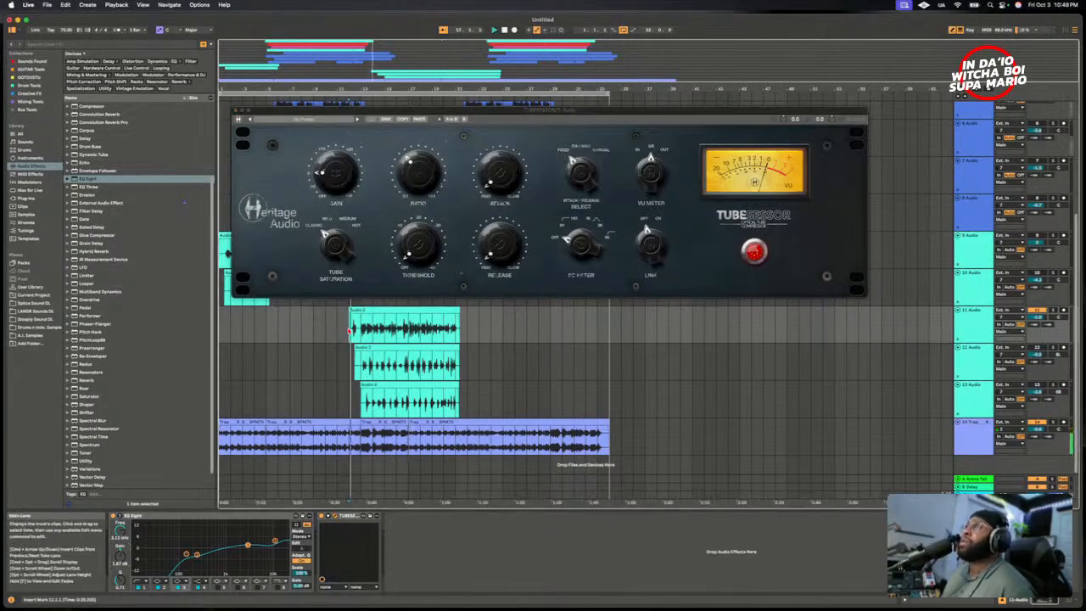
{"action": "key", "text": "space"}
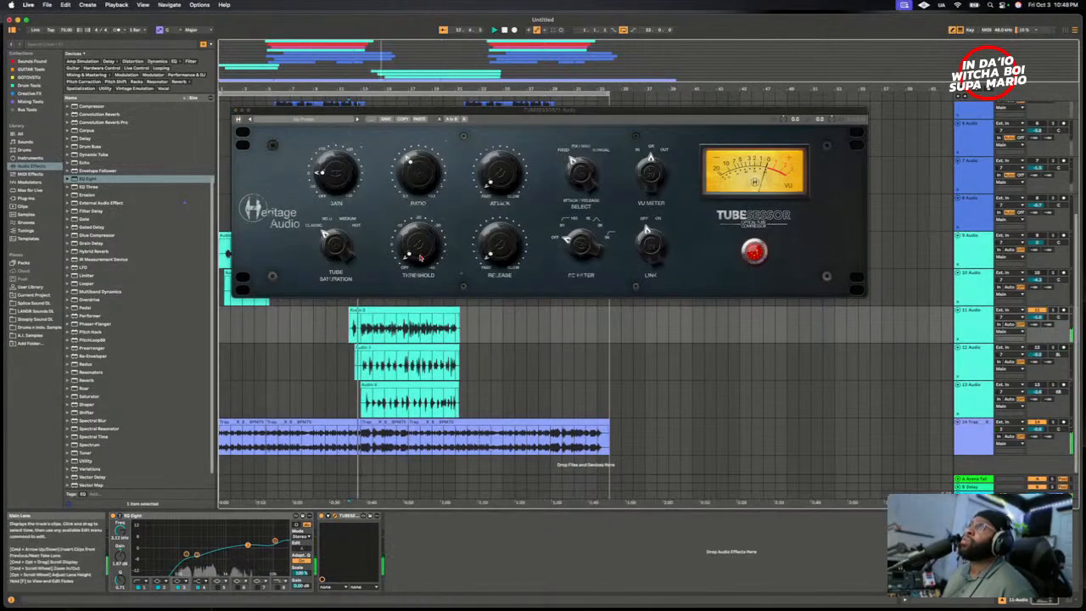
{"action": "left_click", "coordinate": [337, 247]}
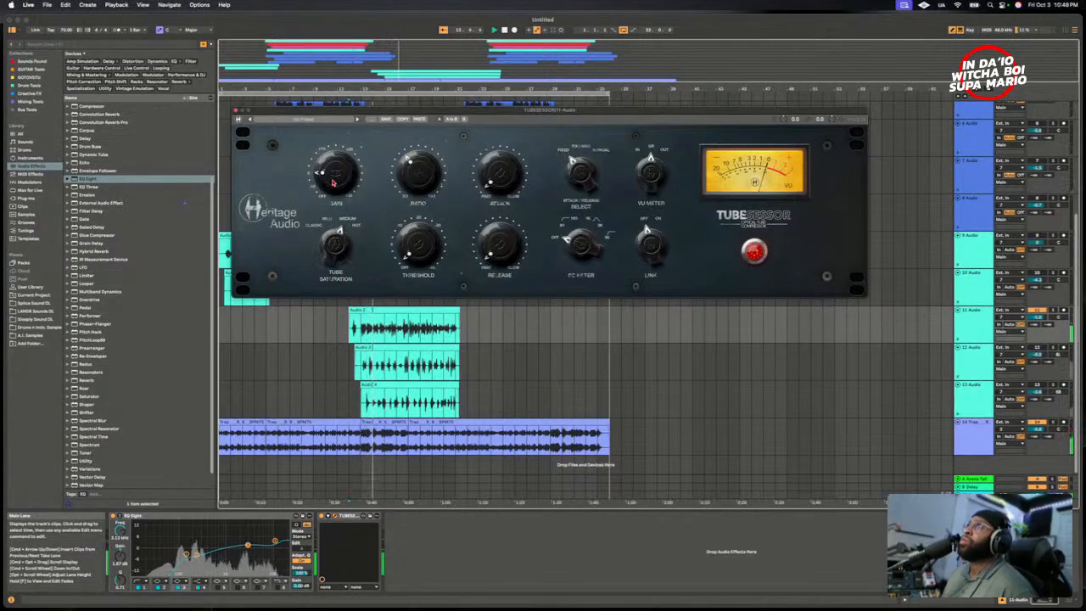
{"action": "left_click_drag", "start_coordinate": [332, 250], "coordinate": [331, 263]}
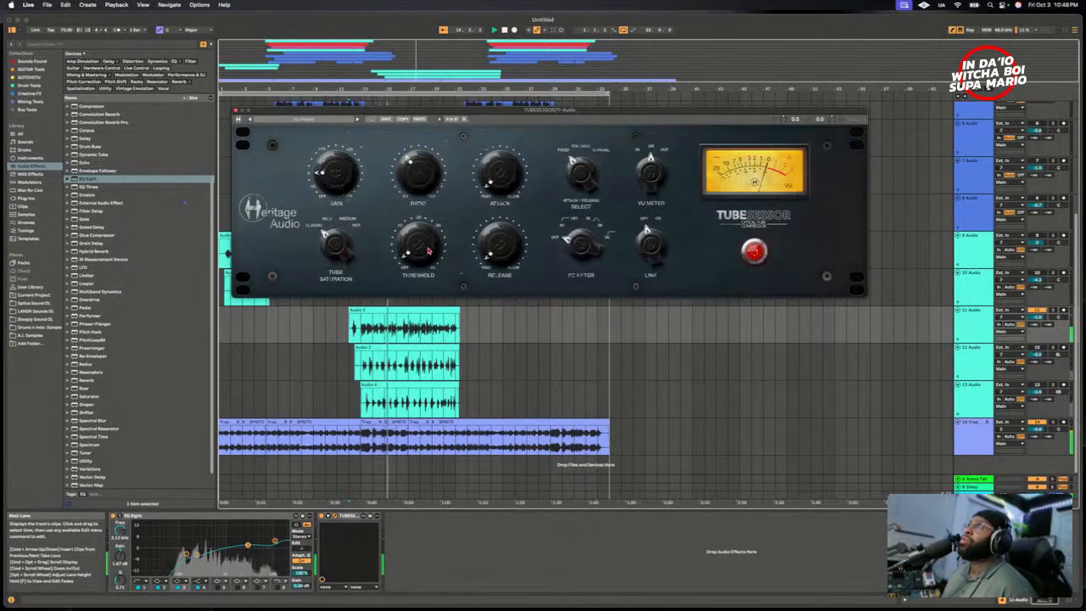
- Turn the TUBESESSOR's threshold up past its midpoint and set its tube saturation to Medium
{"action": "left_click_drag", "start_coordinate": [430, 252], "coordinate": [422, 229]}
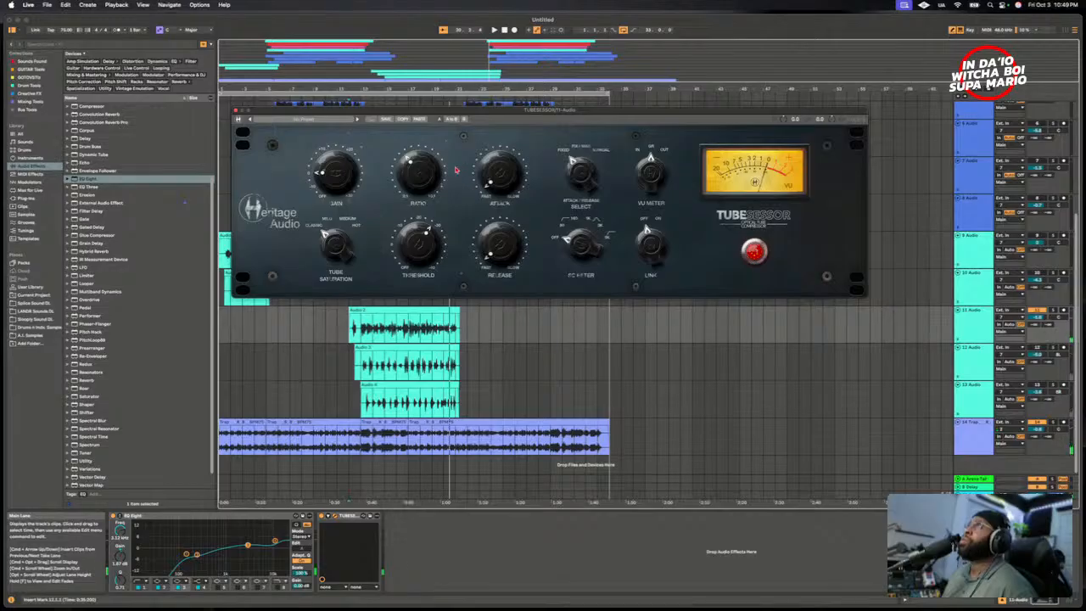
{"action": "key", "text": "space"}
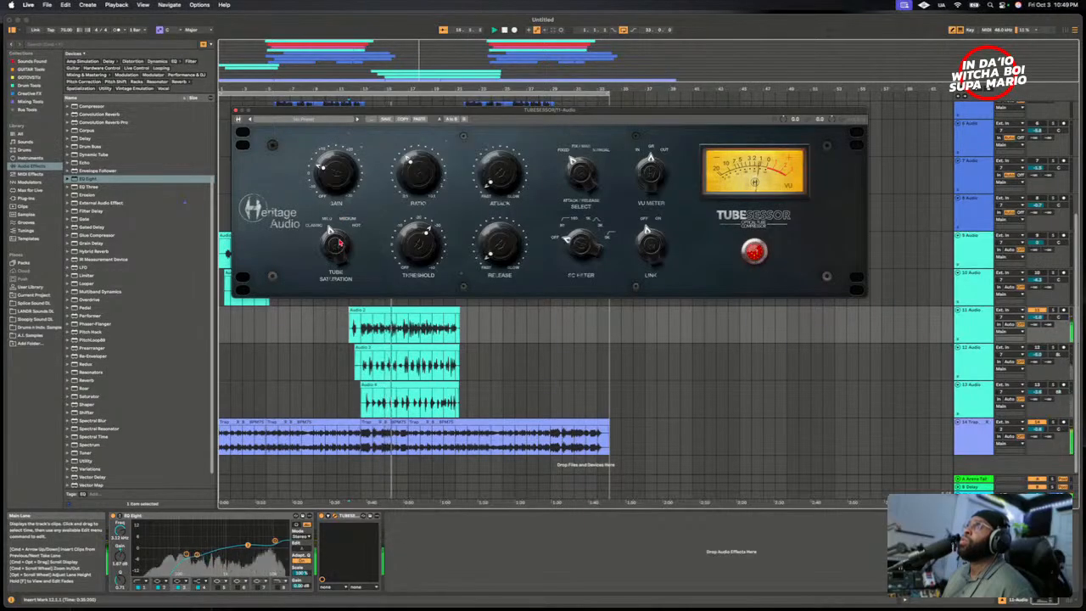
{"action": "left_click_drag", "start_coordinate": [340, 248], "coordinate": [342, 248]}
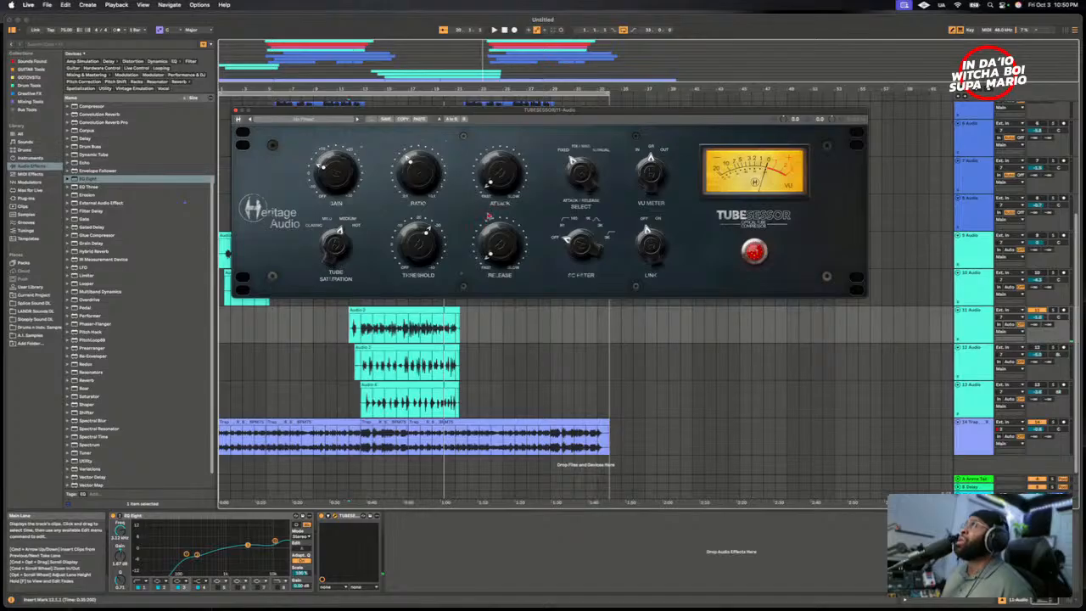
- Play from the start of the Audio 2 clip and turn the TUBESESSOR's threshold up further for stronger compression
{"action": "left_click", "coordinate": [367, 328]}
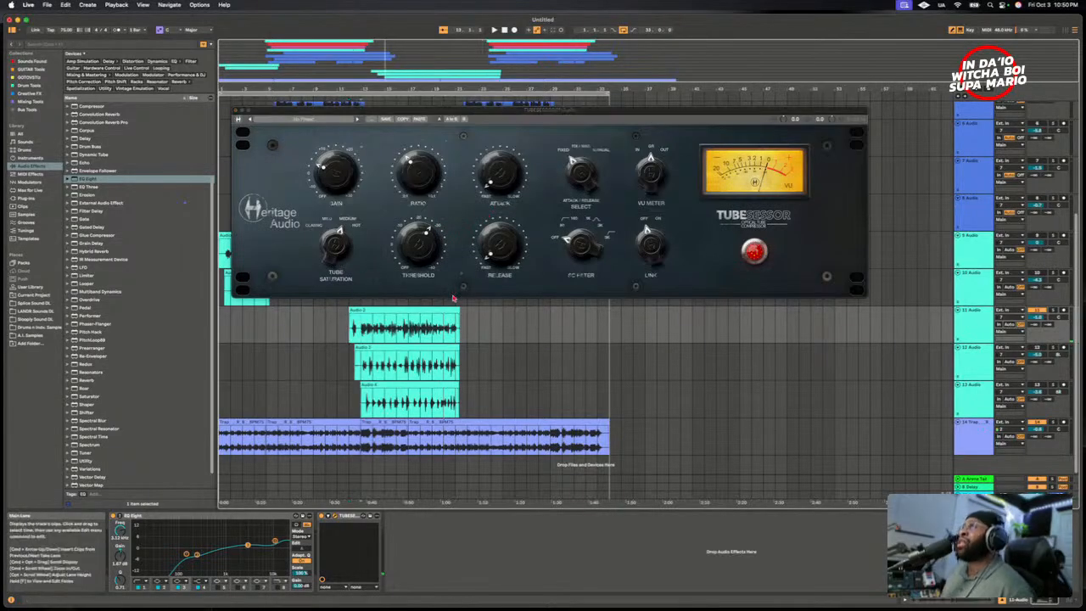
{"action": "key", "text": "space"}
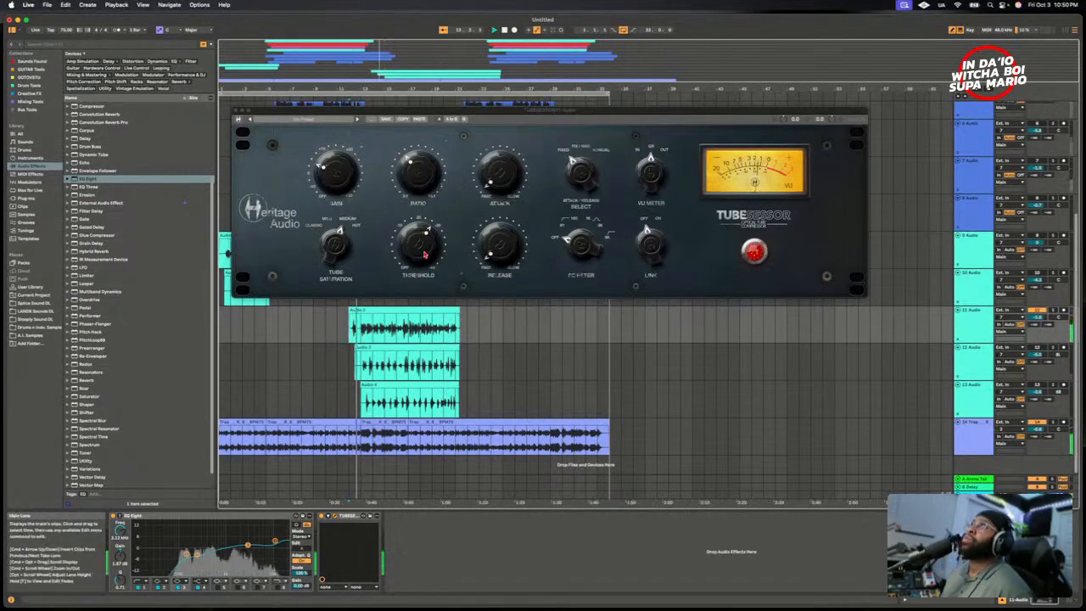
{"action": "left_click_drag", "start_coordinate": [412, 257], "coordinate": [410, 227]}
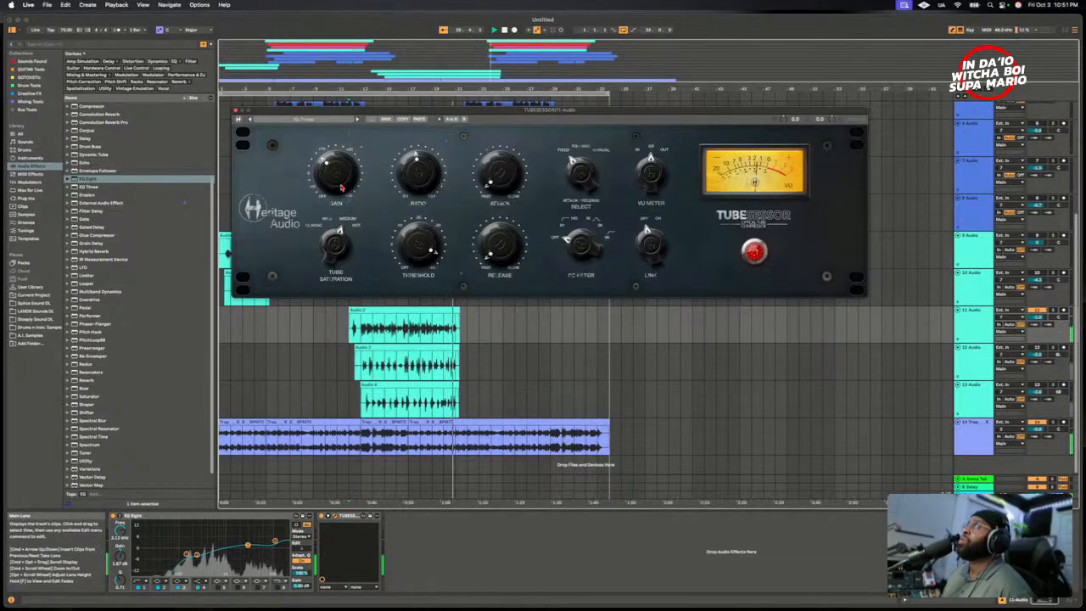
- Restart playback and switch the TUBESESSOR off and on repeatedly to compare the 11 Audio vocal with and without it
{"action": "key", "text": "space"}
{"action": "key", "text": "space"}
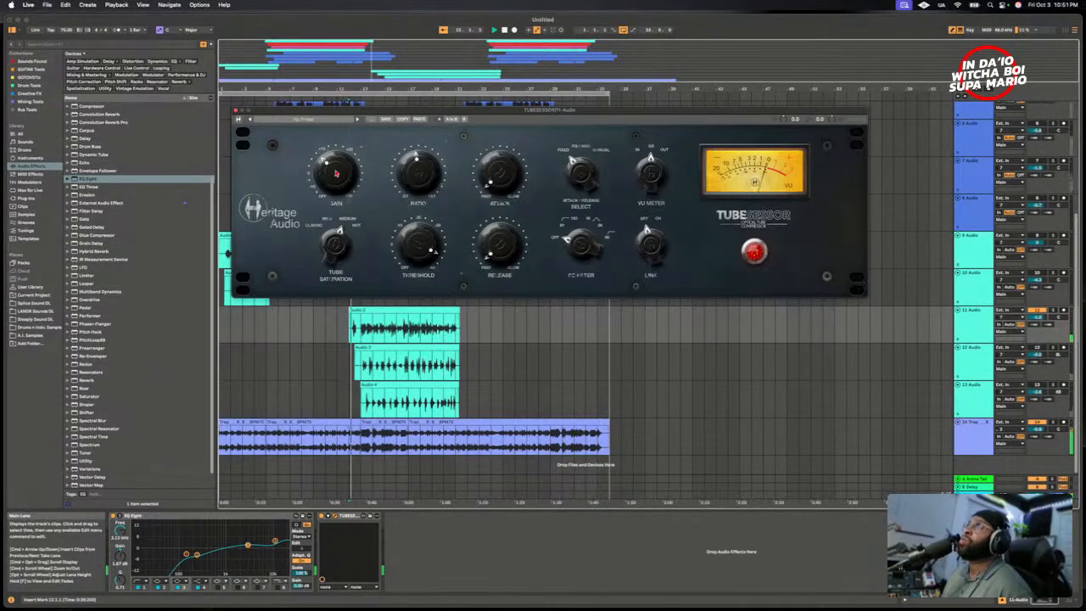
{"action": "left_click", "coordinate": [752, 253]}
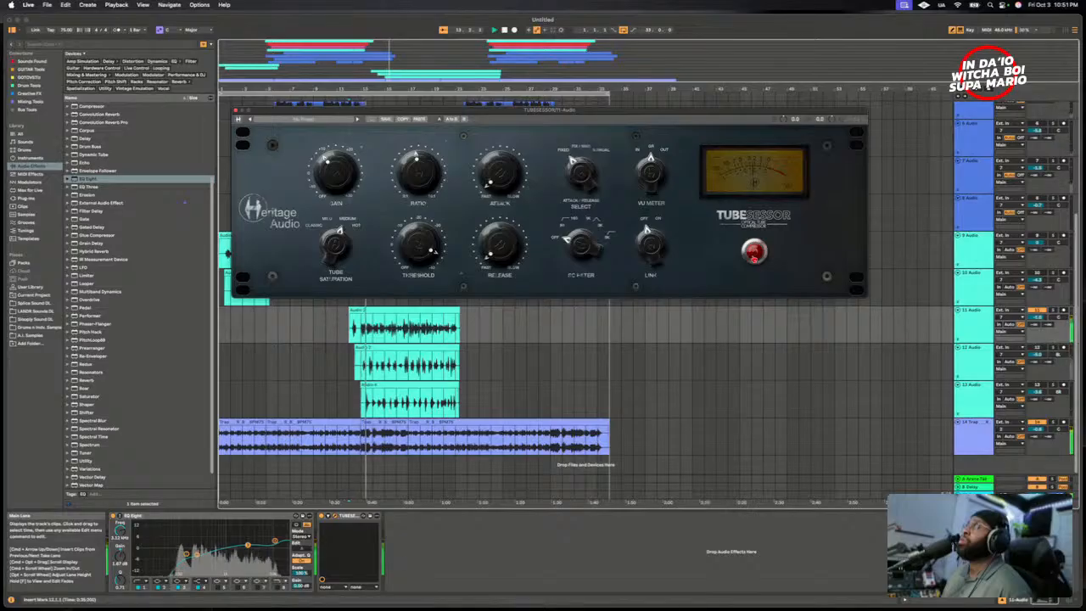
{"action": "left_click", "coordinate": [752, 253]}
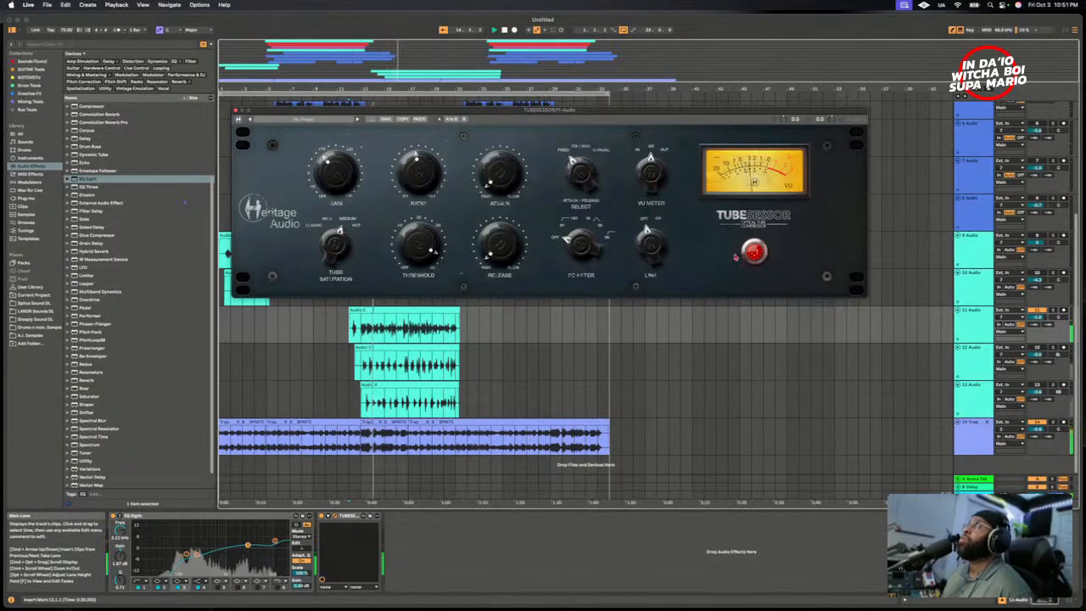
{"action": "left_click", "coordinate": [760, 253]}
{"action": "left_click", "coordinate": [761, 253]}
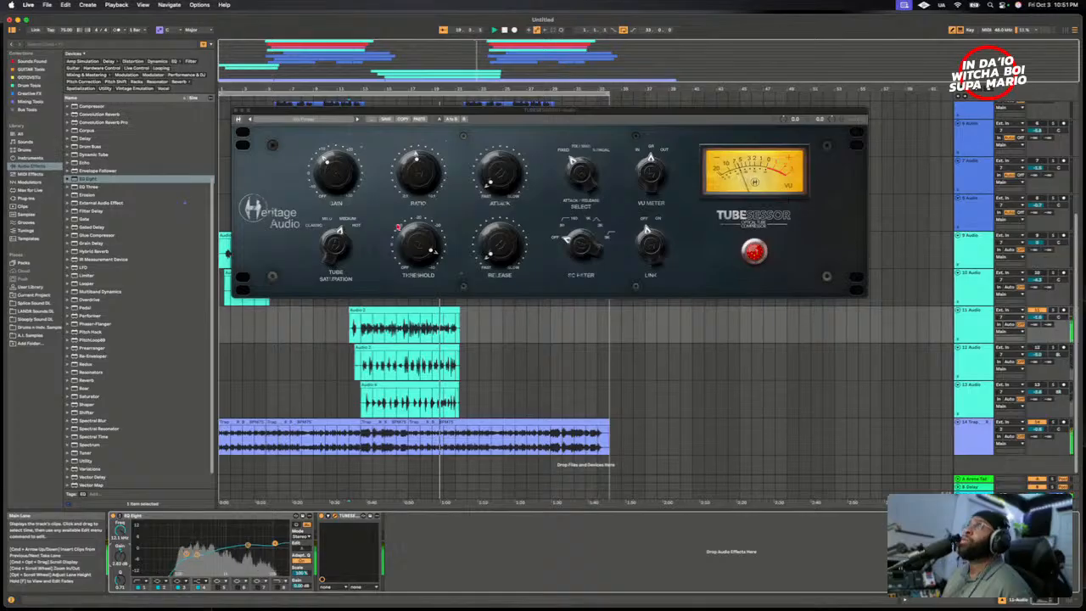
- Slow the TUBESESSOR's release and attack moderately while replaying the 11 Audio vocal, and stop playback
{"action": "left_click_drag", "start_coordinate": [505, 240], "coordinate": [504, 214]}
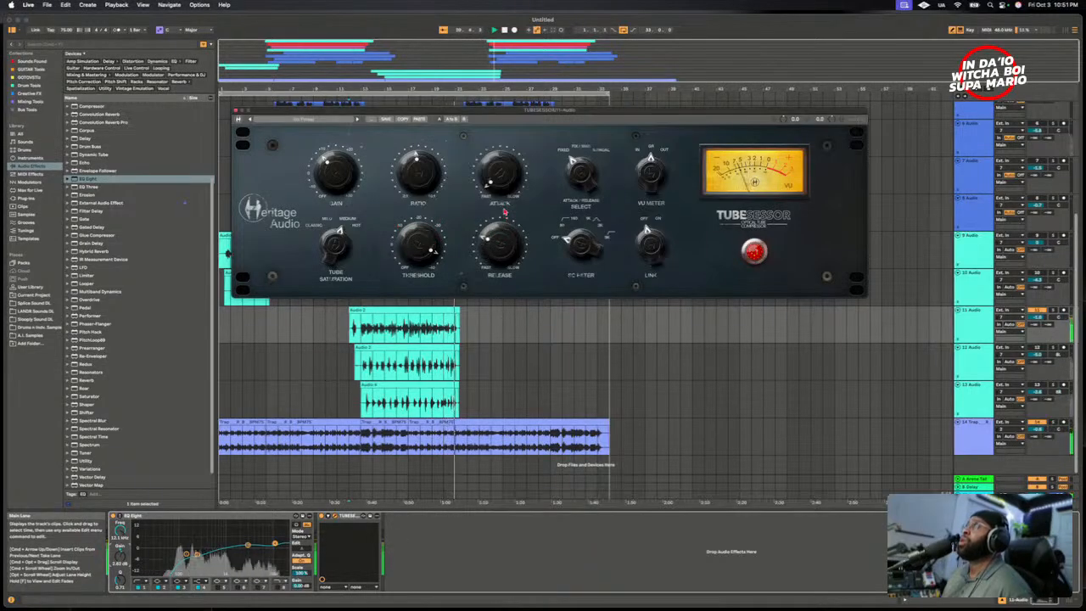
{"action": "key", "text": "space"}
{"action": "key", "text": "space"}
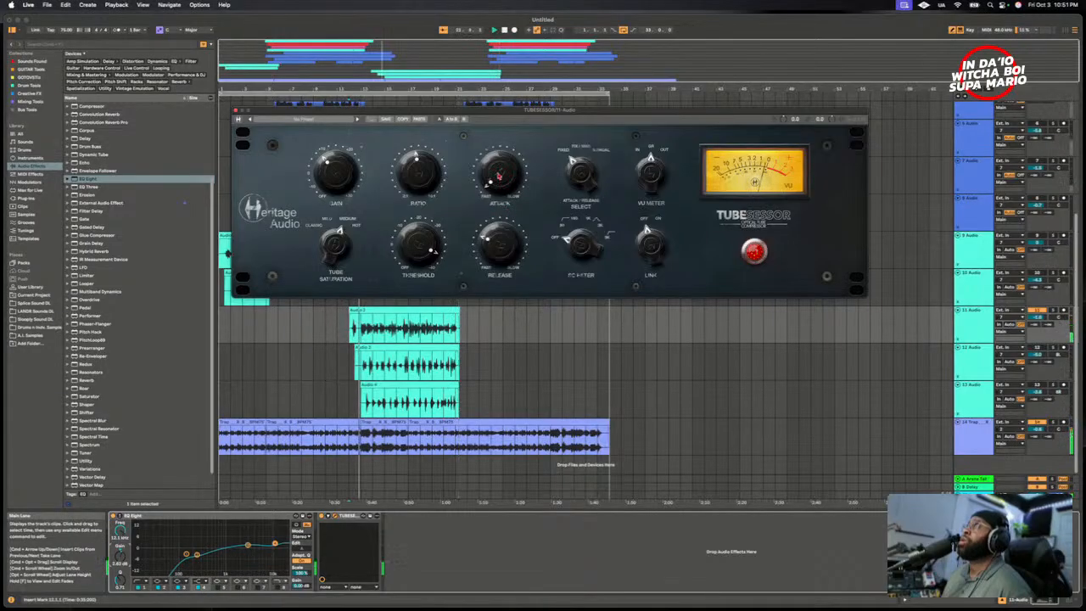
{"action": "left_click_drag", "start_coordinate": [499, 170], "coordinate": [495, 150]}
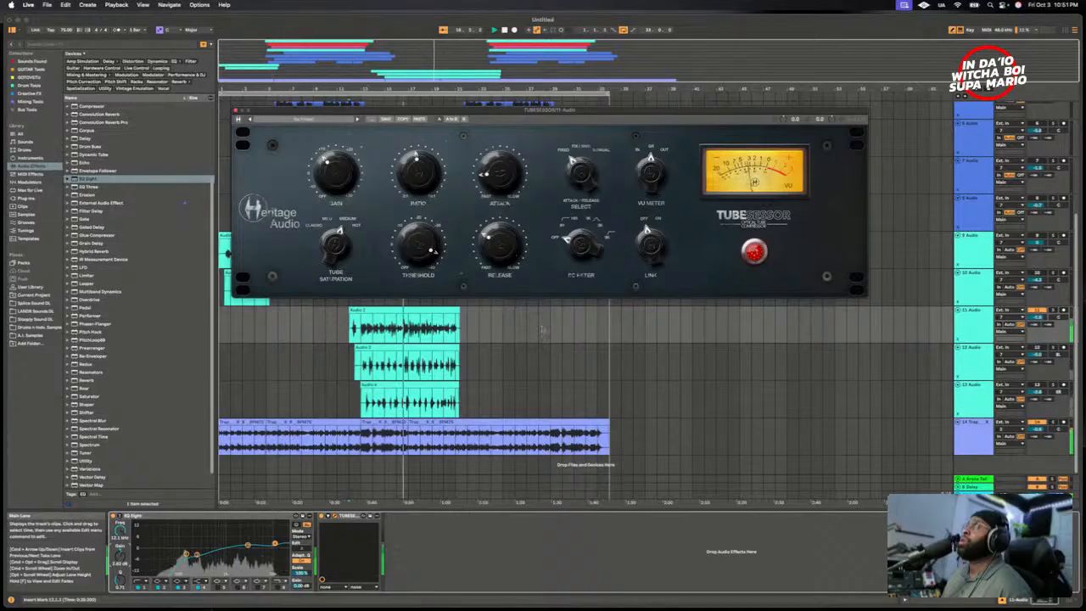
{"action": "key", "text": "space"}
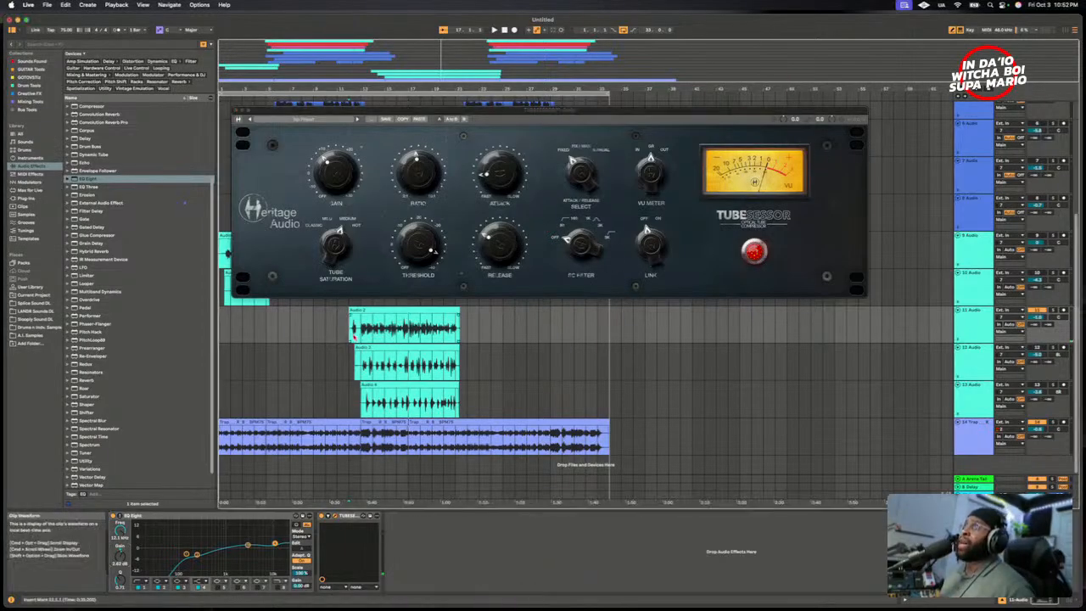
- Play from the start of the Audio 2 clip, set the beat track's volume to 0 dB and fine-tune 11 Audio's volume
{"action": "left_click", "coordinate": [353, 337]}
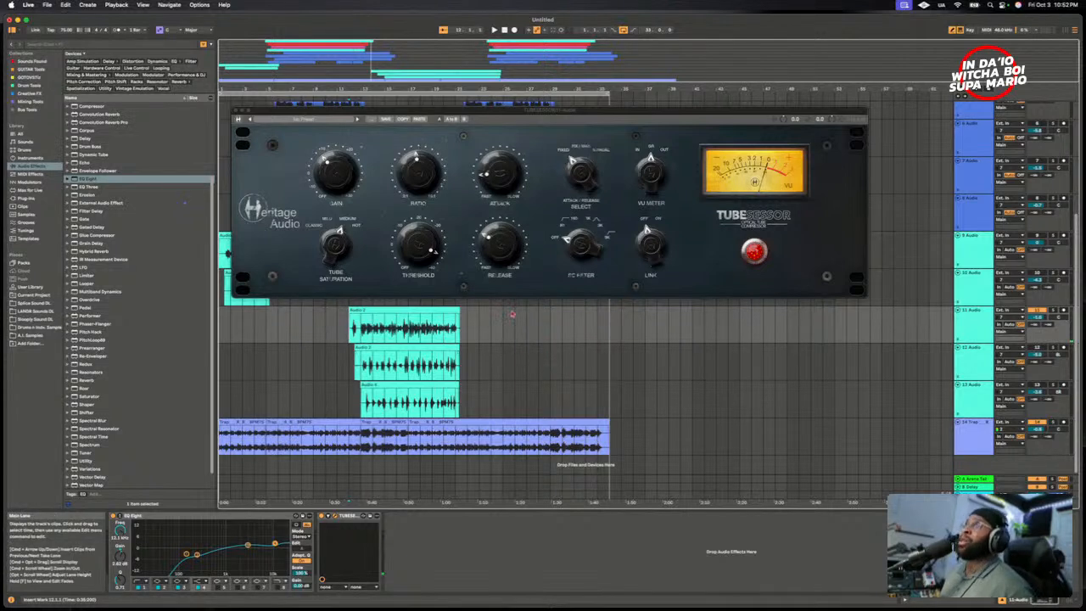
{"action": "key", "text": "space"}
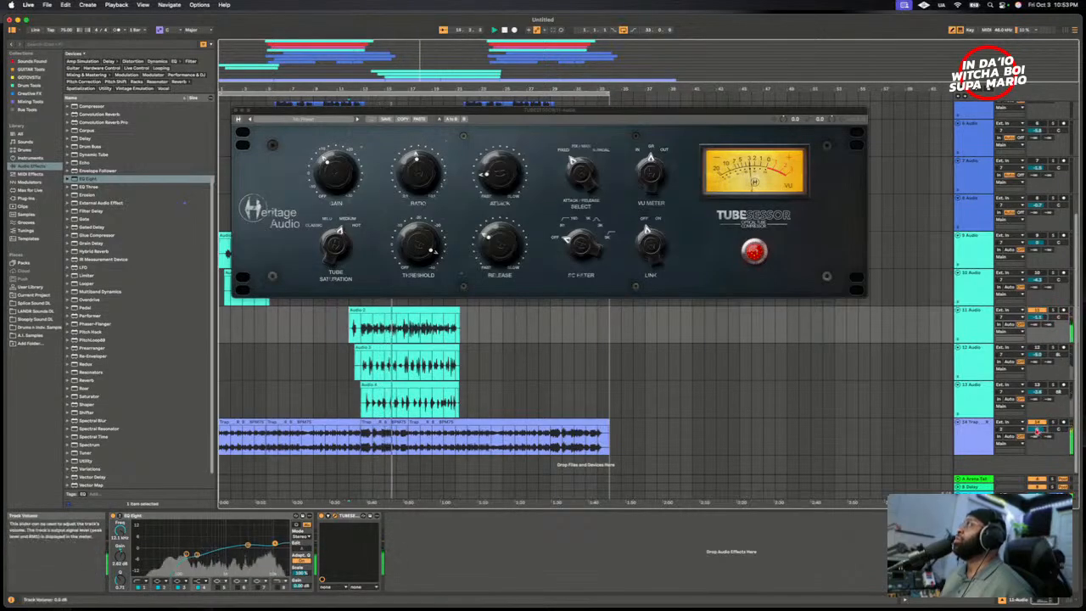
{"action": "mouse_move", "coordinate": [1038, 317]}
{"action": "left_mouse_down"}
{"action": "mouse_move", "coordinate": [1037, 339]}
{"action": "mouse_move", "coordinate": [1038, 316]}
{"action": "left_mouse_up"}
- Switch the Main track's Utility to mono to check and fine-tune 11 Audio's level against the beat, and return it to stereo
{"action": "left_click", "coordinate": [972, 496]}
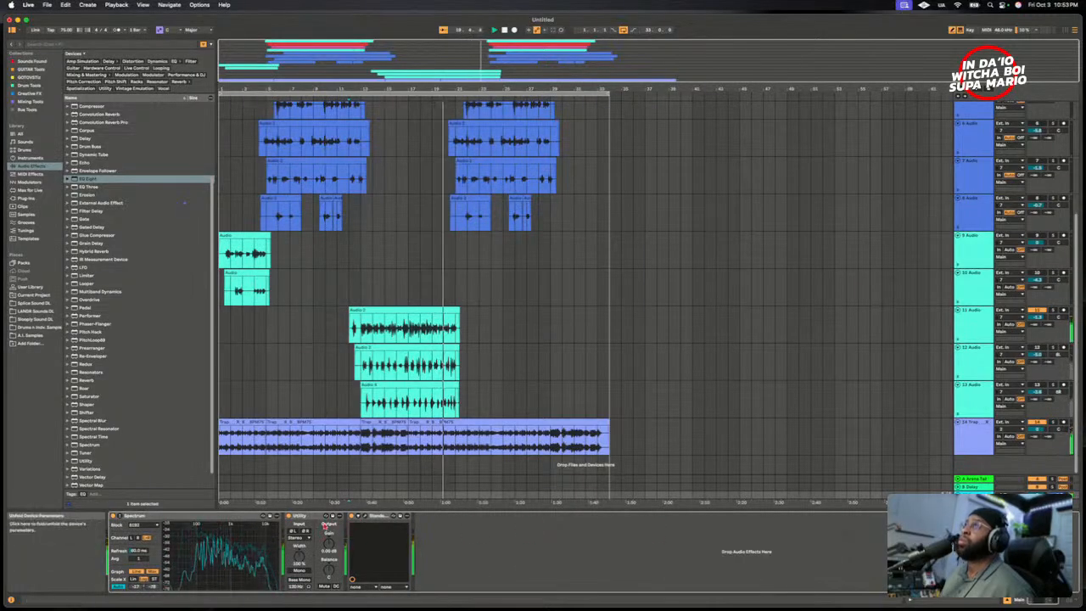
{"action": "left_click", "coordinate": [298, 570]}
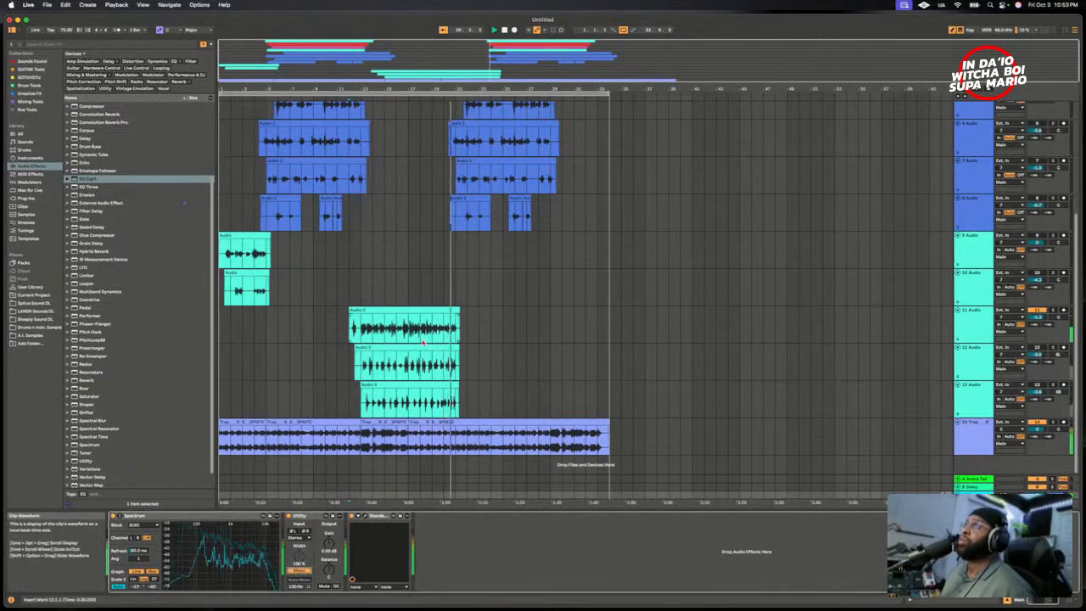
{"action": "left_click", "coordinate": [378, 338]}
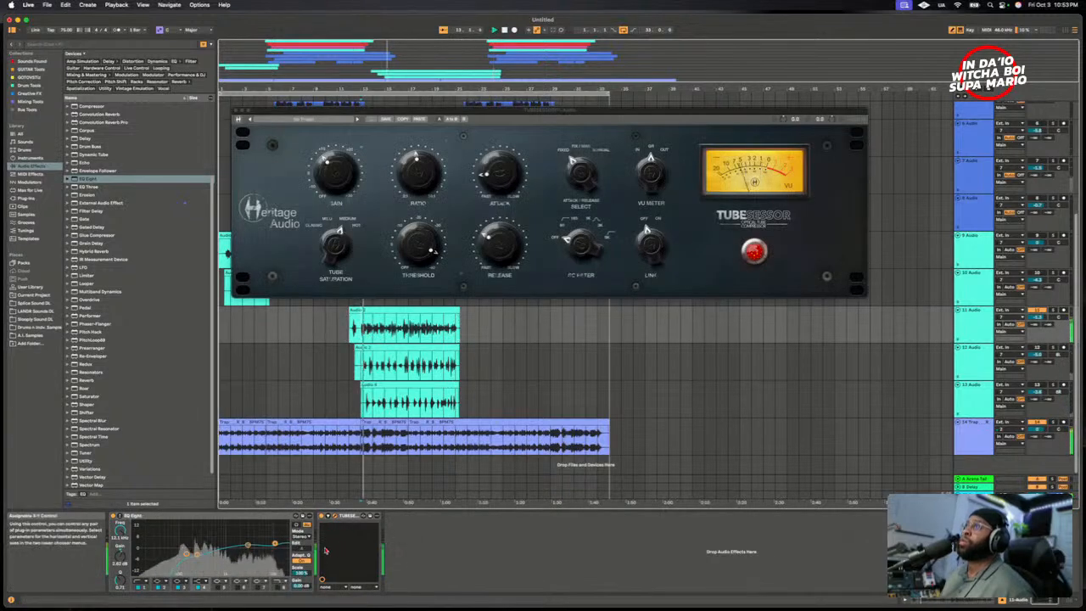
{"action": "left_click", "coordinate": [1041, 319]}
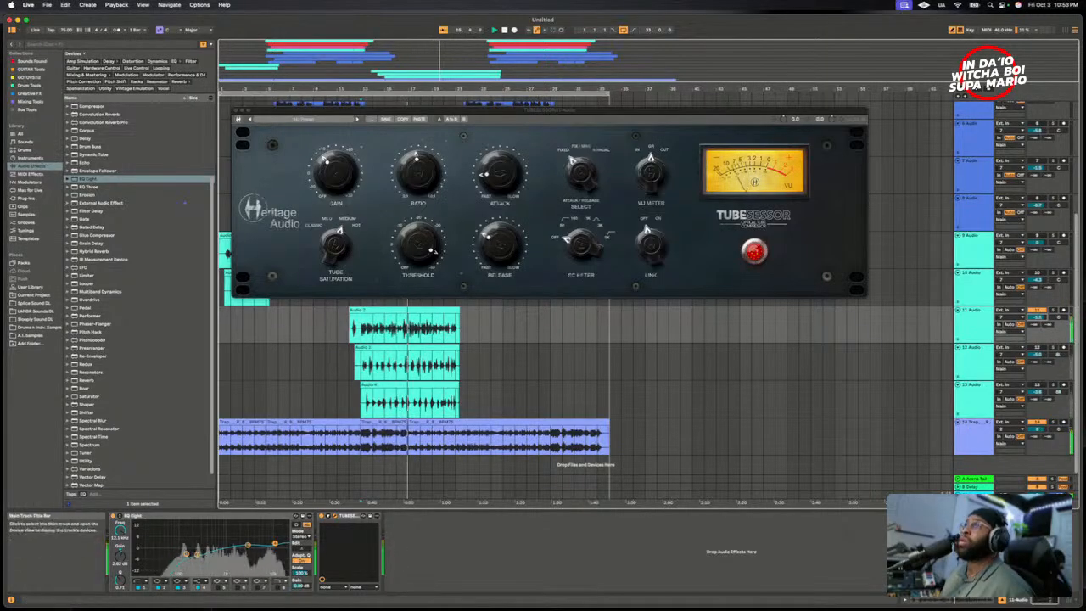
{"action": "left_click", "coordinate": [971, 502]}
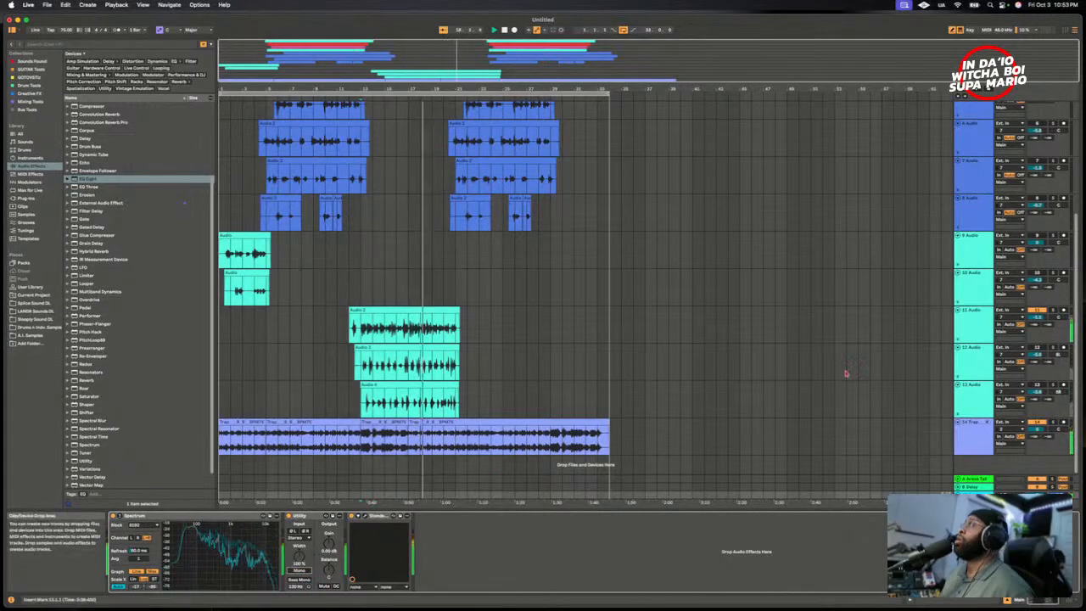
- Open the bx_console AMEK 200 plug-in from the beat track's effect chain
{"action": "left_click", "coordinate": [934, 437]}
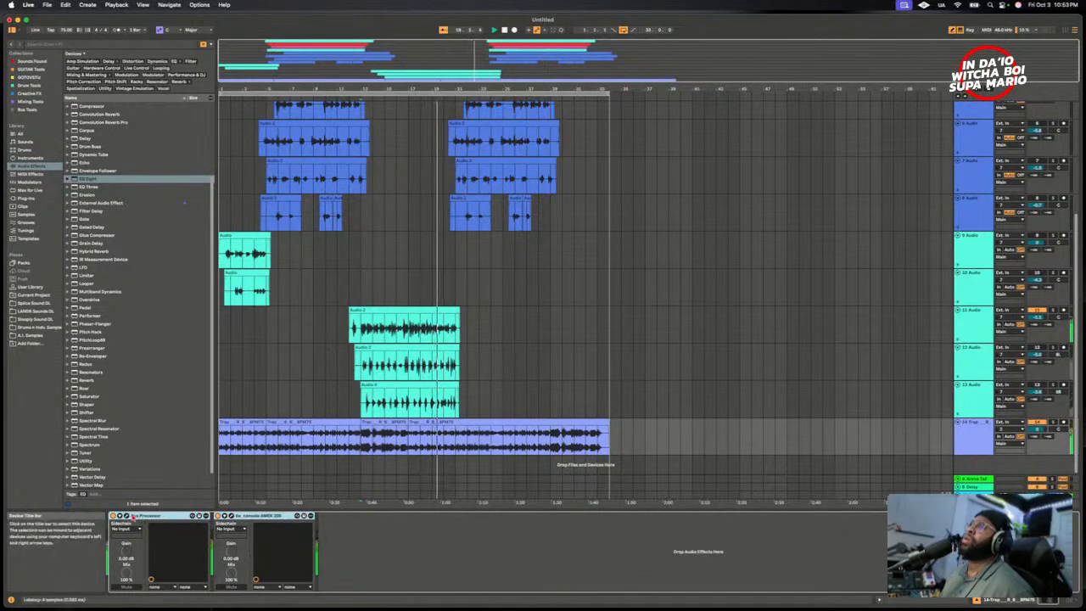
{"action": "left_click", "coordinate": [232, 516]}
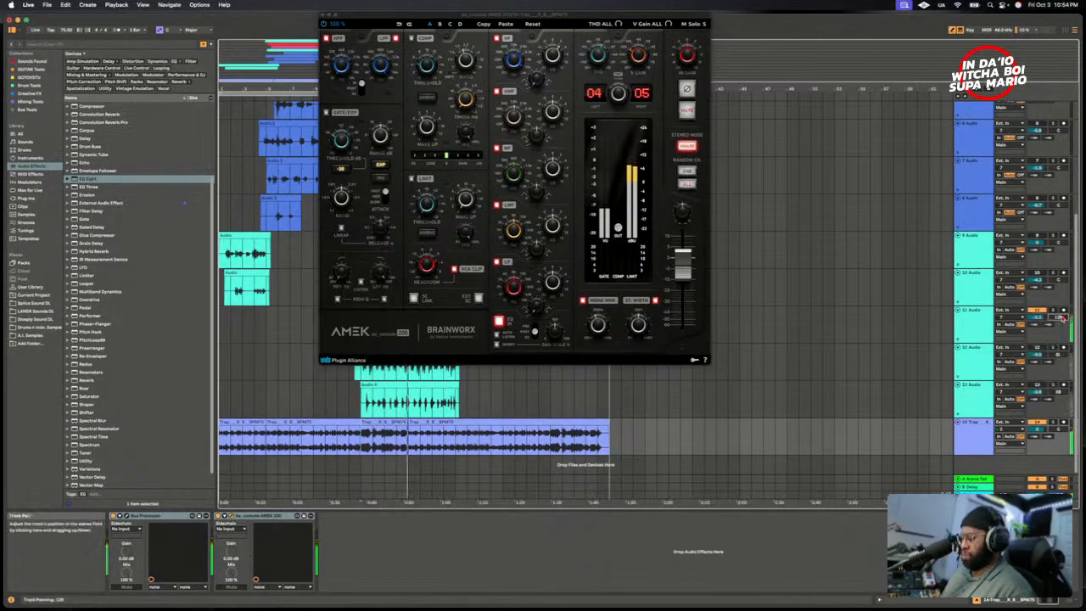
- Try shifting the beat track's pan and replay the song with its AMEK 200 open
{"action": "mouse_move", "coordinate": [1059, 430]}
{"action": "left_mouse_down"}
{"action": "mouse_move", "coordinate": [1059, 451]}
{"action": "mouse_move", "coordinate": [1062, 433]}
{"action": "left_mouse_up"}
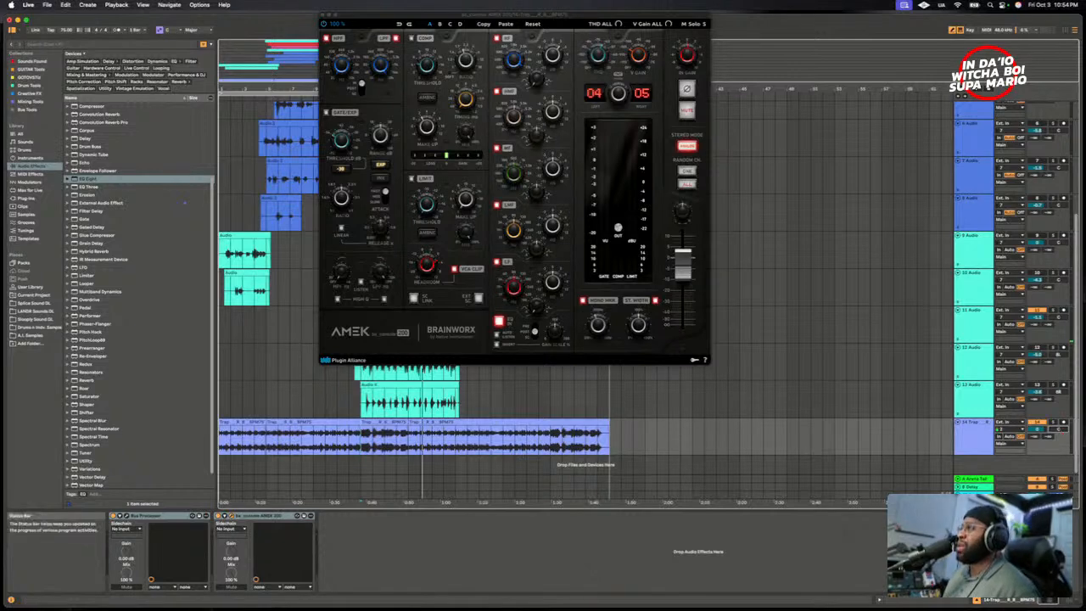
{"action": "key", "text": "super+Tab"}
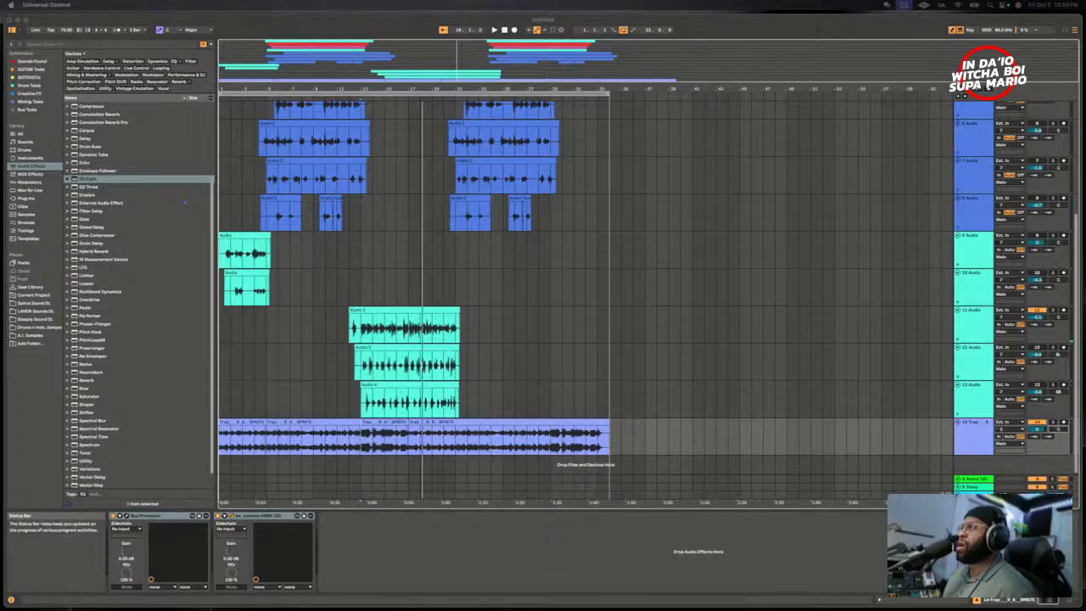
{"action": "left_click", "coordinate": [784, 512]}
{"action": "key", "text": "space"}
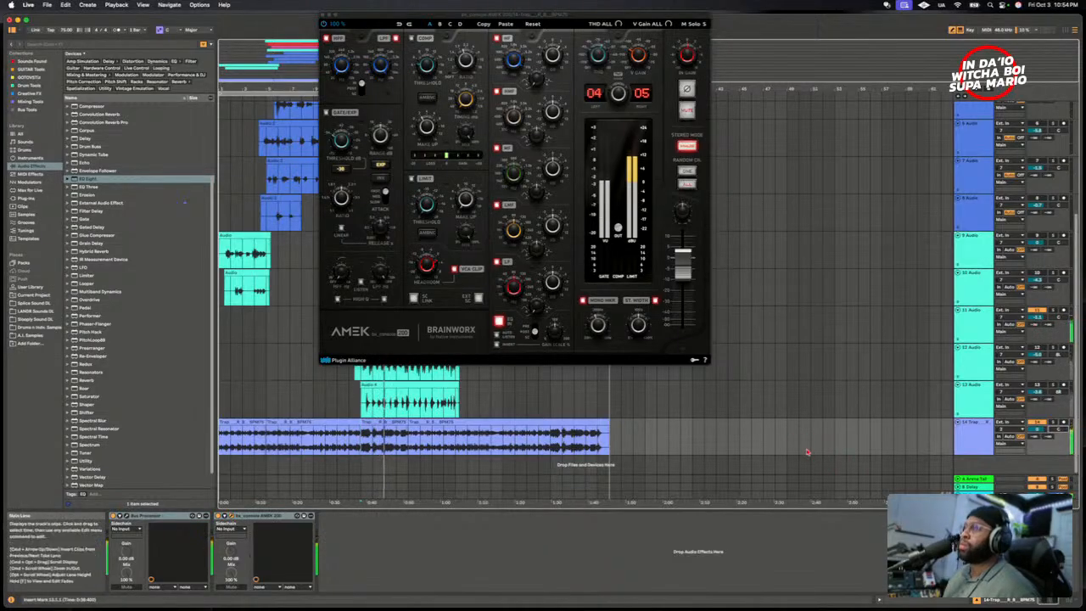
{"action": "key", "text": "super+Tab"}
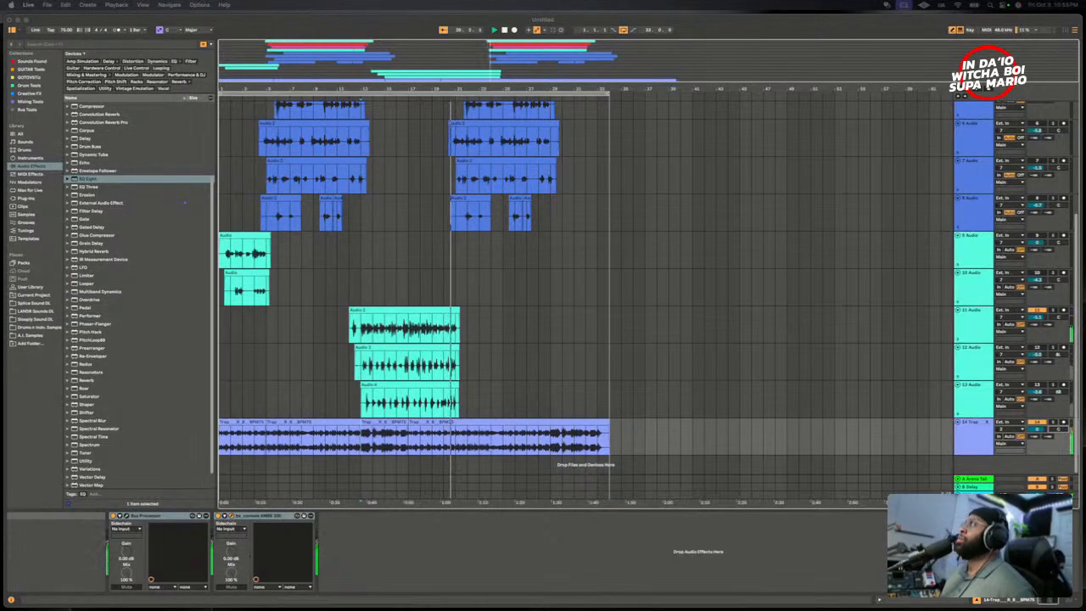
- Display the Main track's effect chain and try panning the beat track hard right during playback, returning it to centre
{"action": "left_click", "coordinate": [973, 495]}
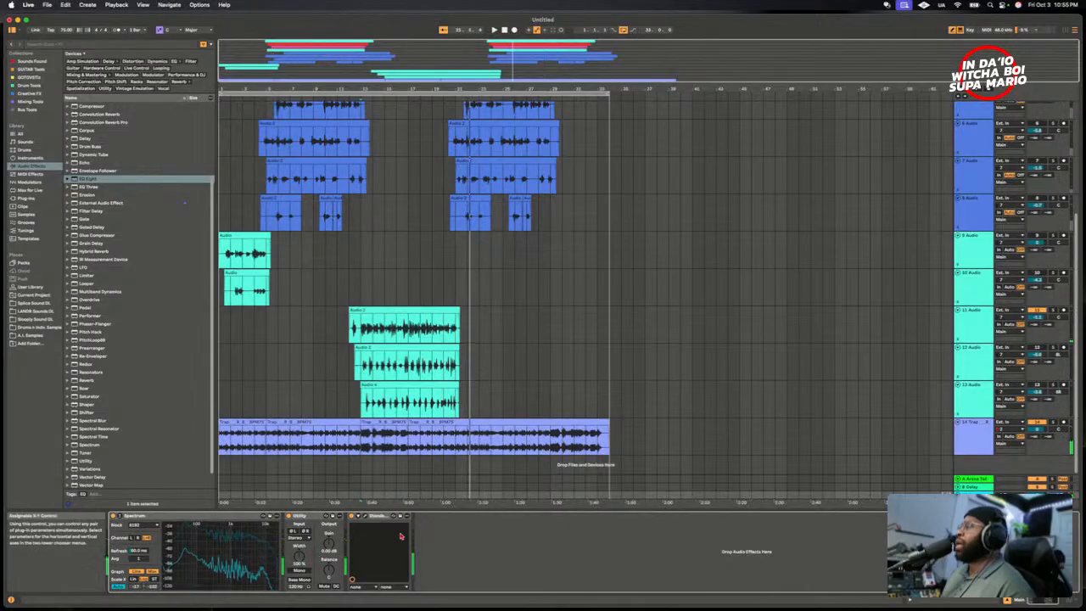
{"action": "key", "text": "space"}
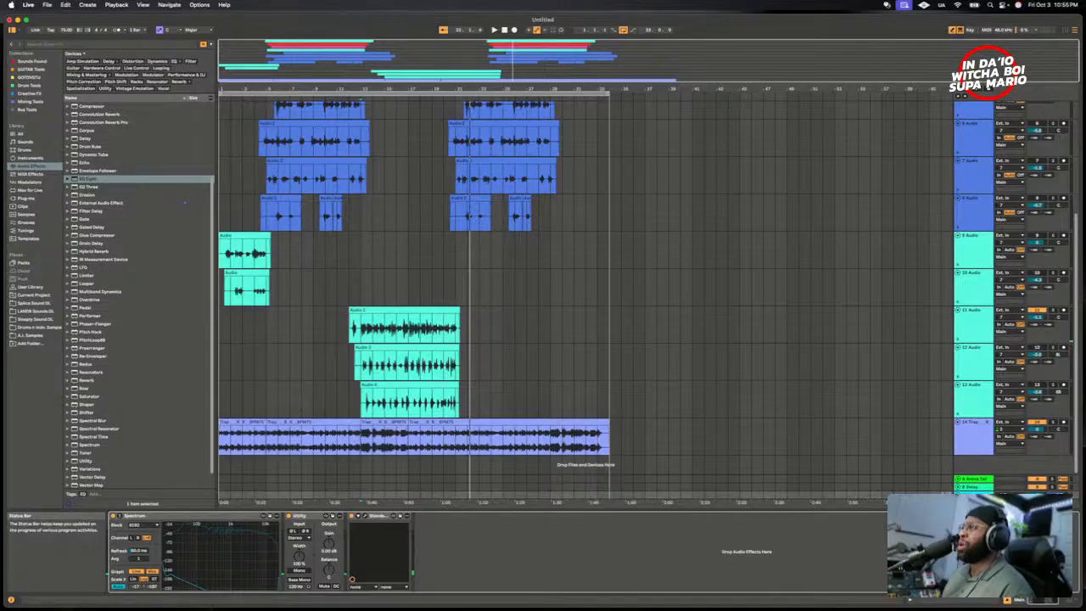
{"action": "key", "text": "super+Tab"}
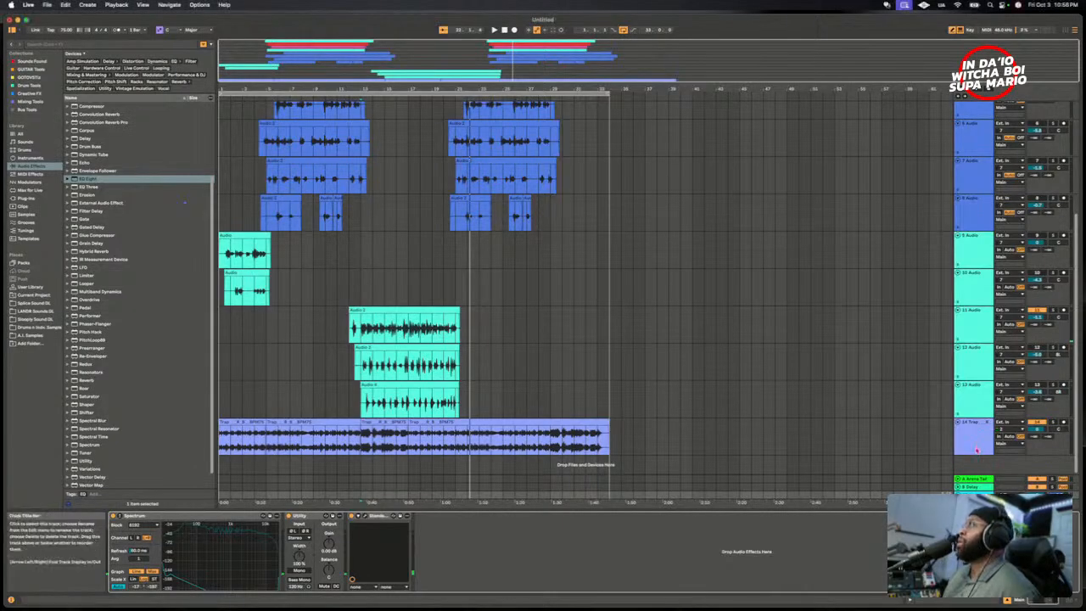
{"action": "key", "text": "space"}
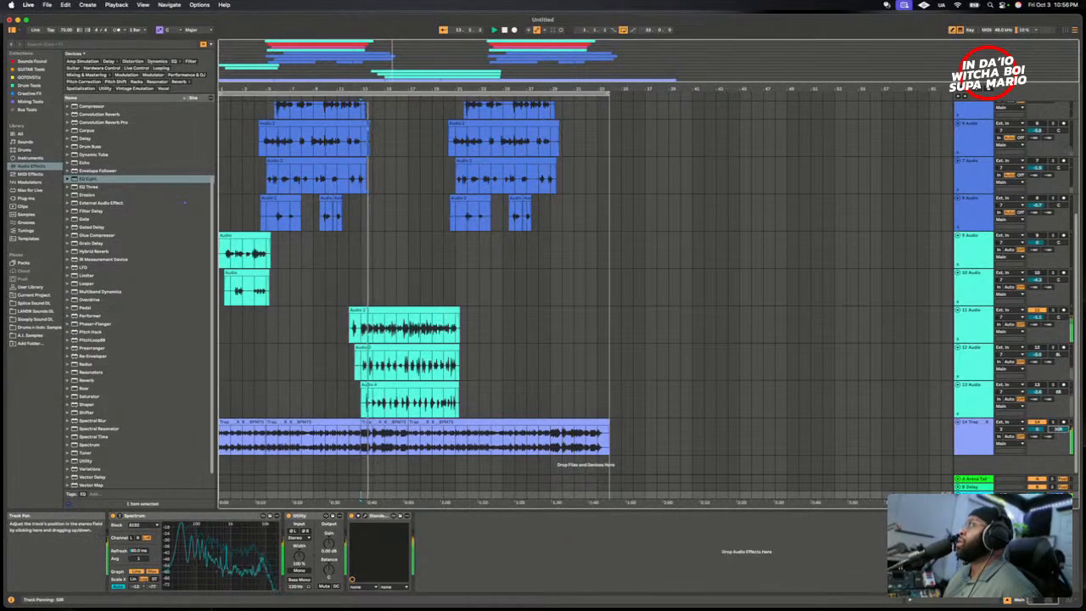
{"action": "left_click_drag", "start_coordinate": [1059, 431], "coordinate": [1059, 399]}
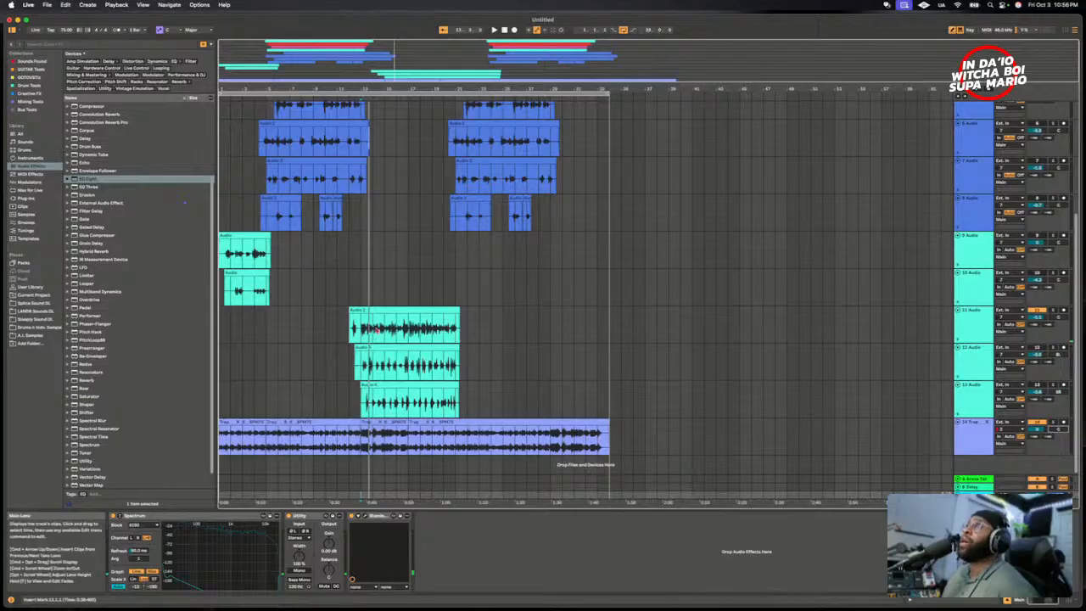
- Replay from the start of 11 Audio's clip with the Main track's Utility in mono and raise 11 Audio's volume slightly
{"action": "left_click", "coordinate": [354, 330]}
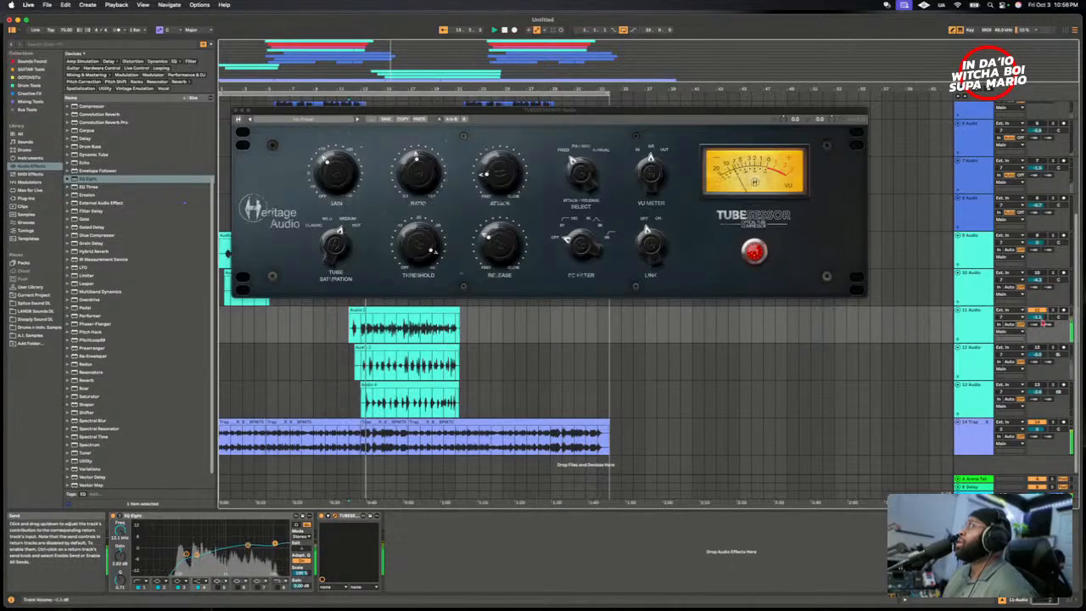
{"action": "left_click", "coordinate": [971, 501]}
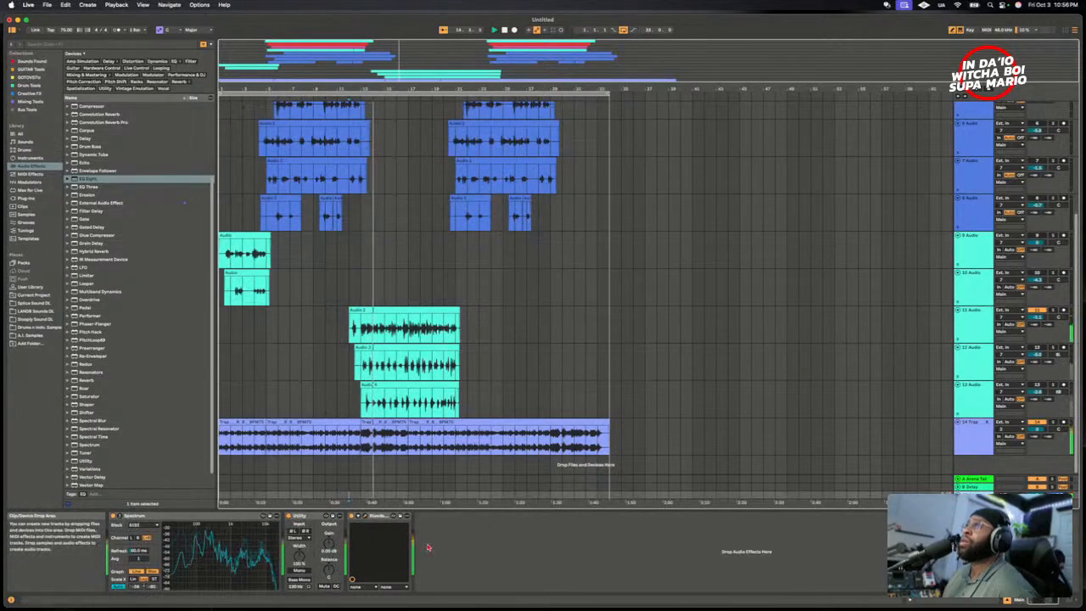
{"action": "left_click", "coordinate": [300, 572]}
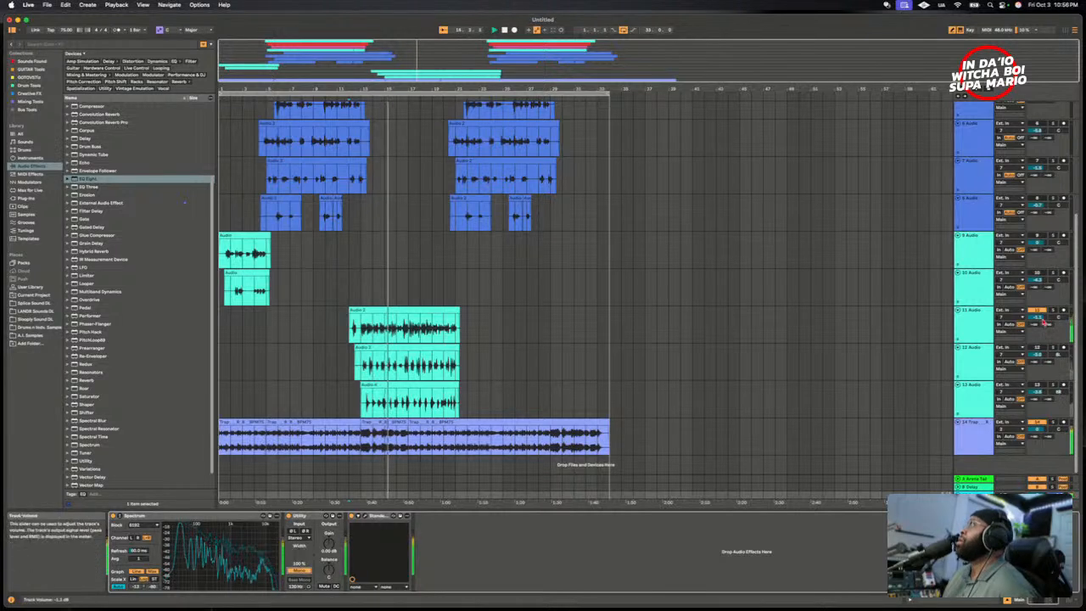
{"action": "left_click_drag", "start_coordinate": [1037, 317], "coordinate": [1037, 316]}
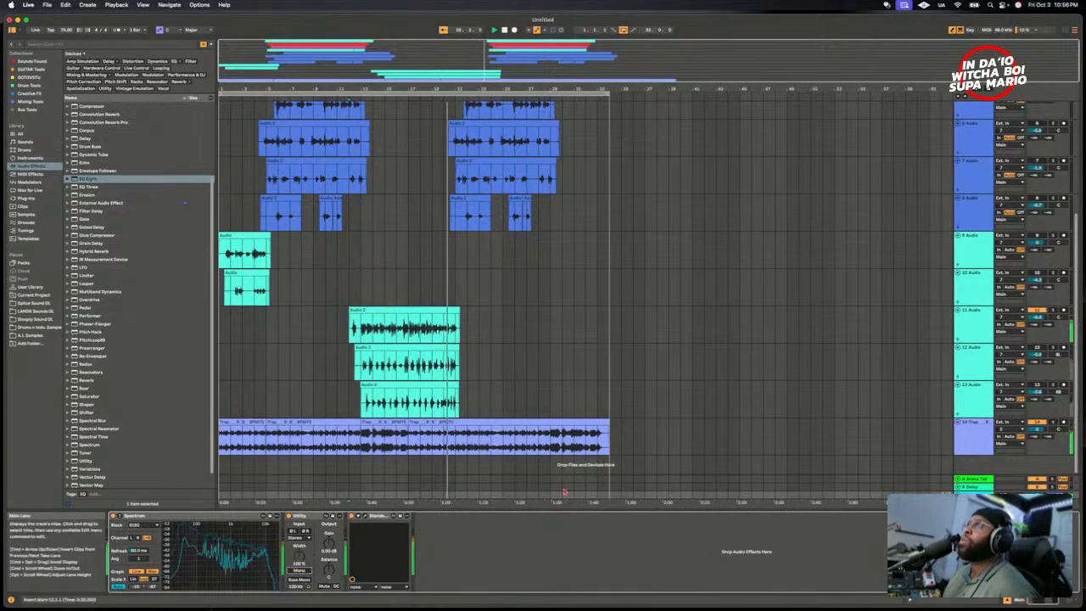
- Compare the 11 Audio vocal with the TUBESESSOR bypassed and re-enabled during playback, and close the plug-in window
{"action": "left_click", "coordinate": [395, 365]}
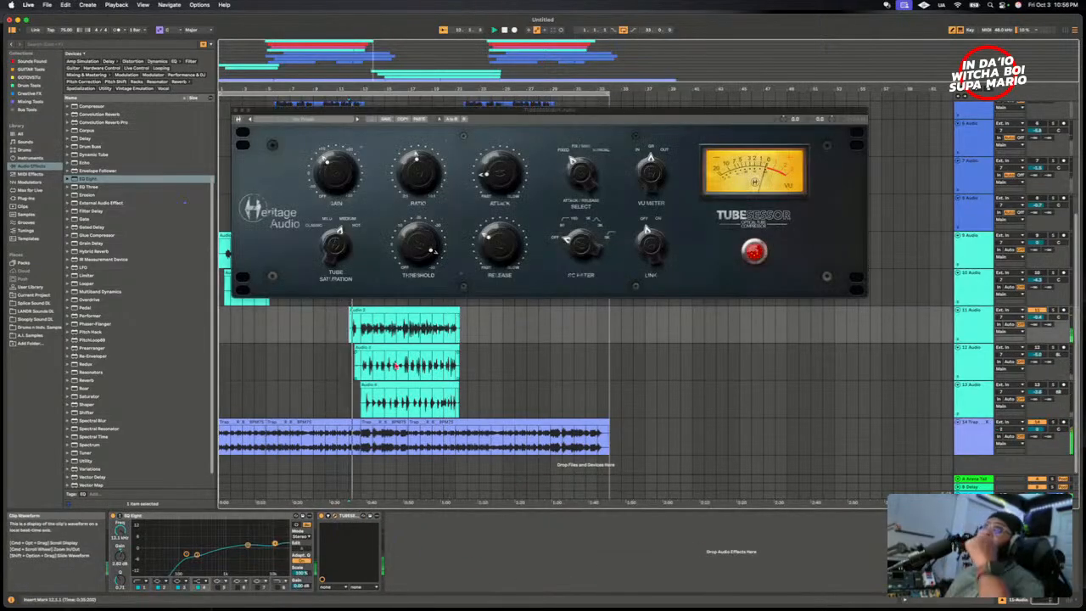
{"action": "left_click", "coordinate": [394, 381]}
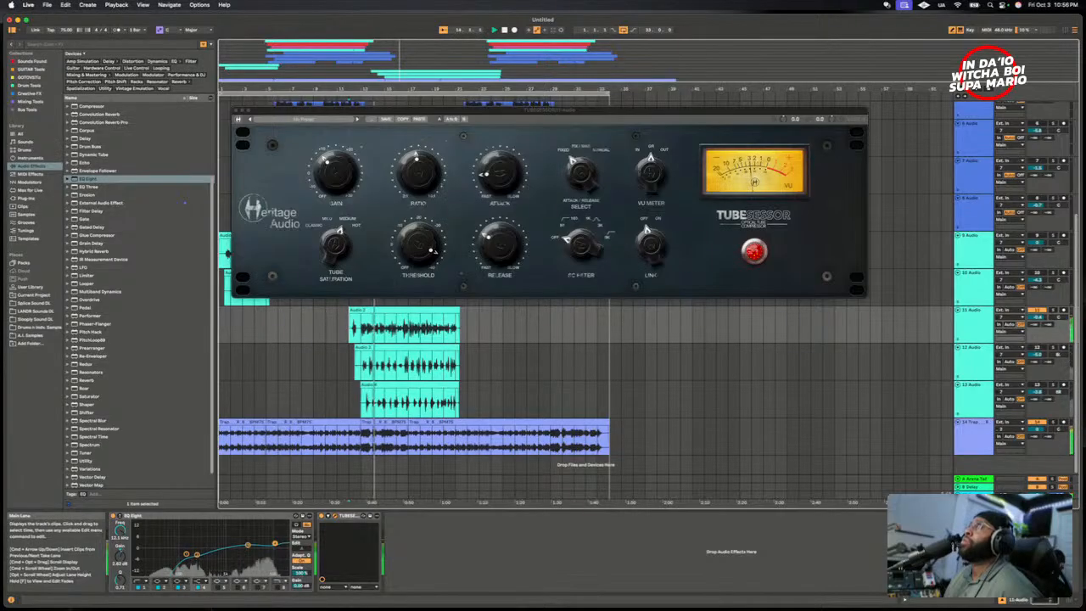
{"action": "left_click", "coordinate": [760, 253]}
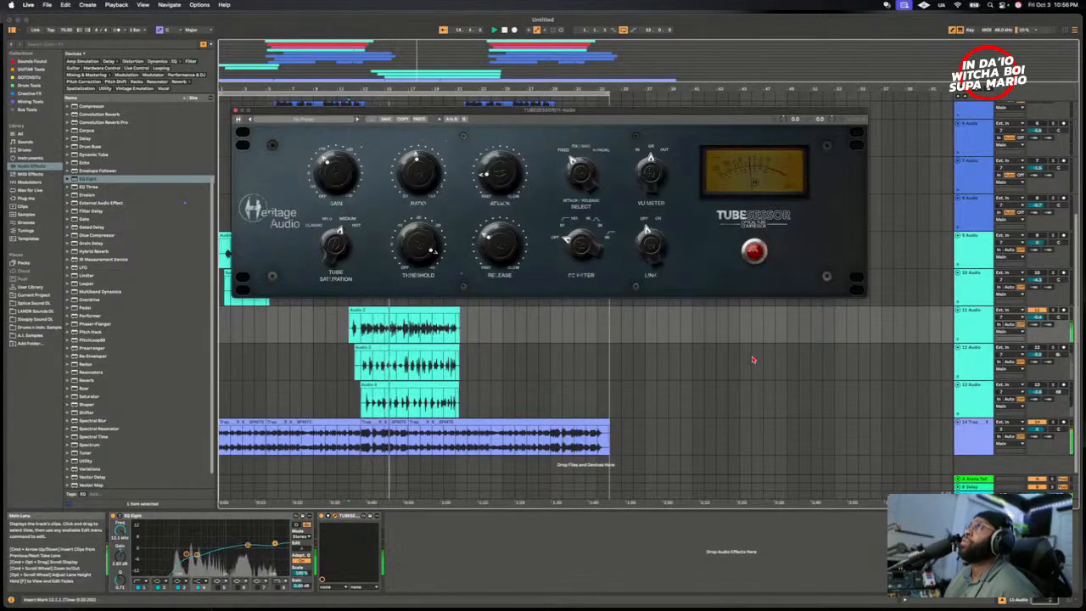
{"action": "left_click", "coordinate": [755, 252]}
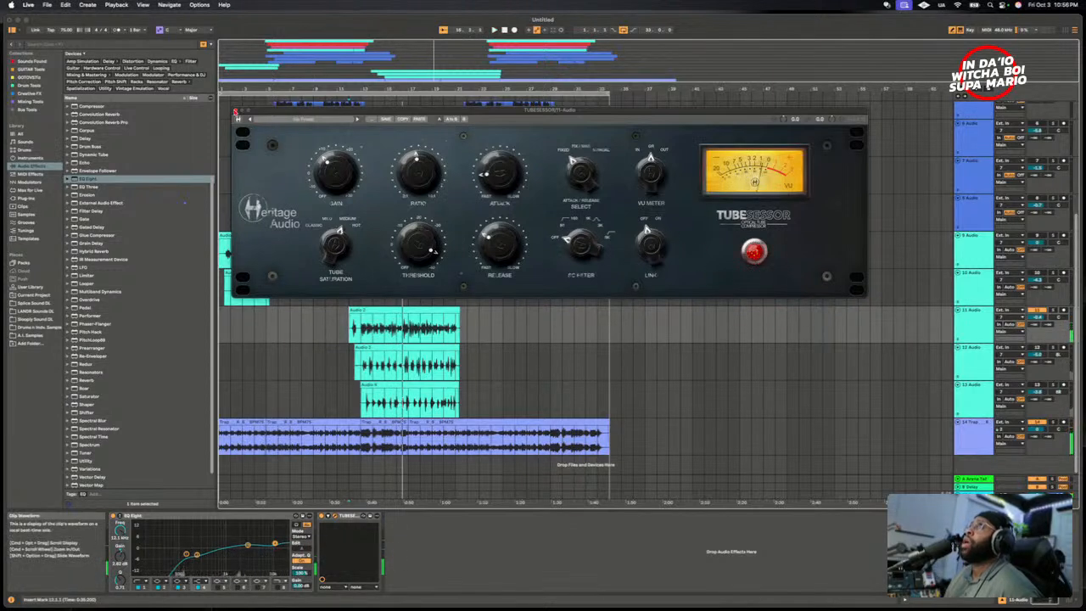
{"action": "left_click", "coordinate": [236, 111]}
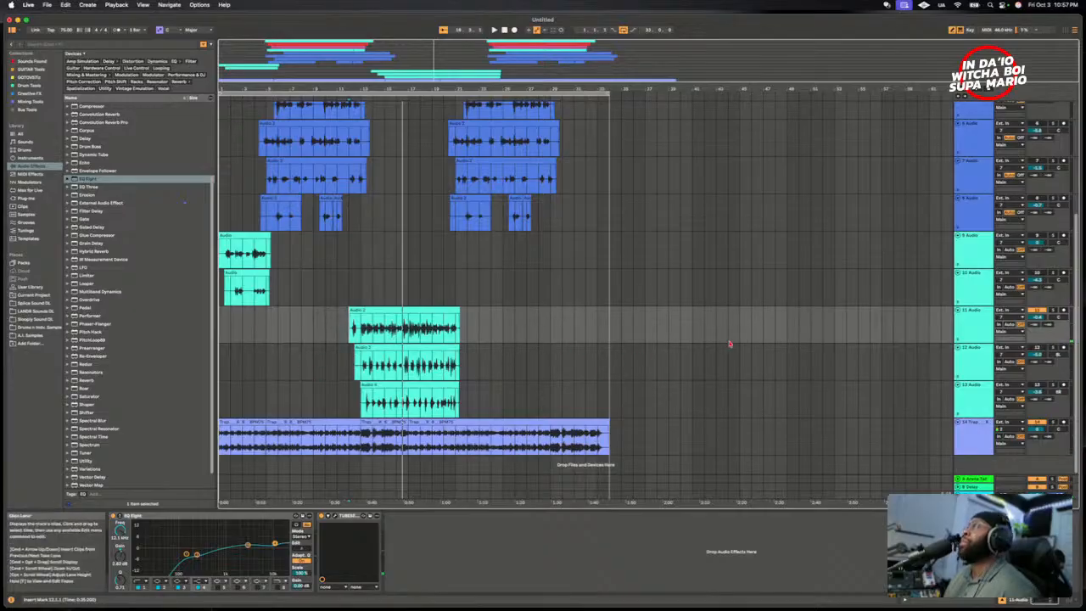
- Activate the 12 Audio track and open its Tube-Tech CL 1B mk II, moving the plug-in window clear of the clips
{"action": "left_click", "coordinate": [1029, 352]}
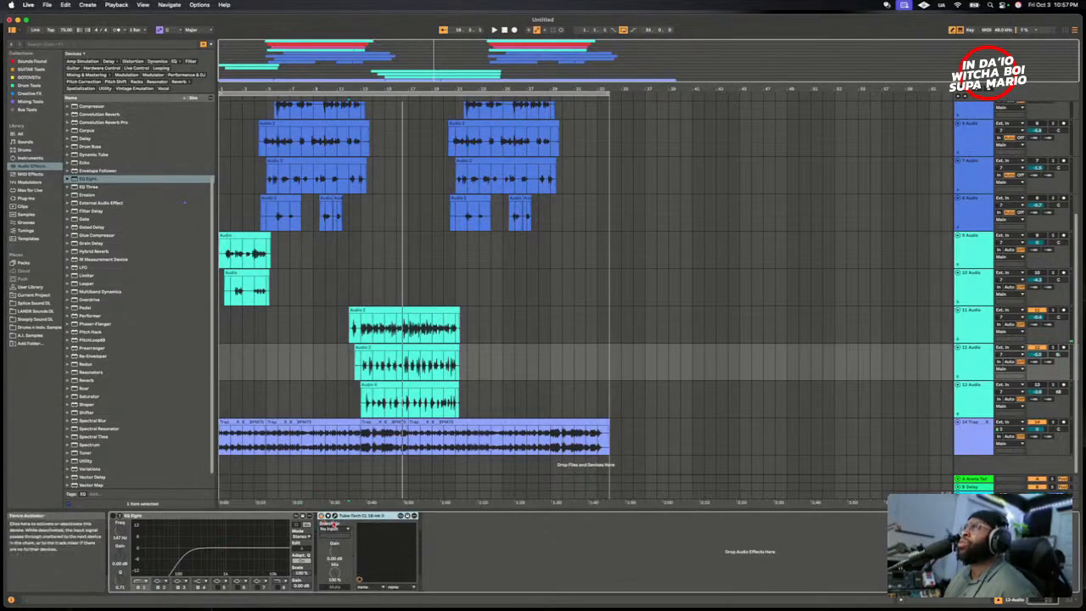
{"action": "left_click", "coordinate": [334, 516]}
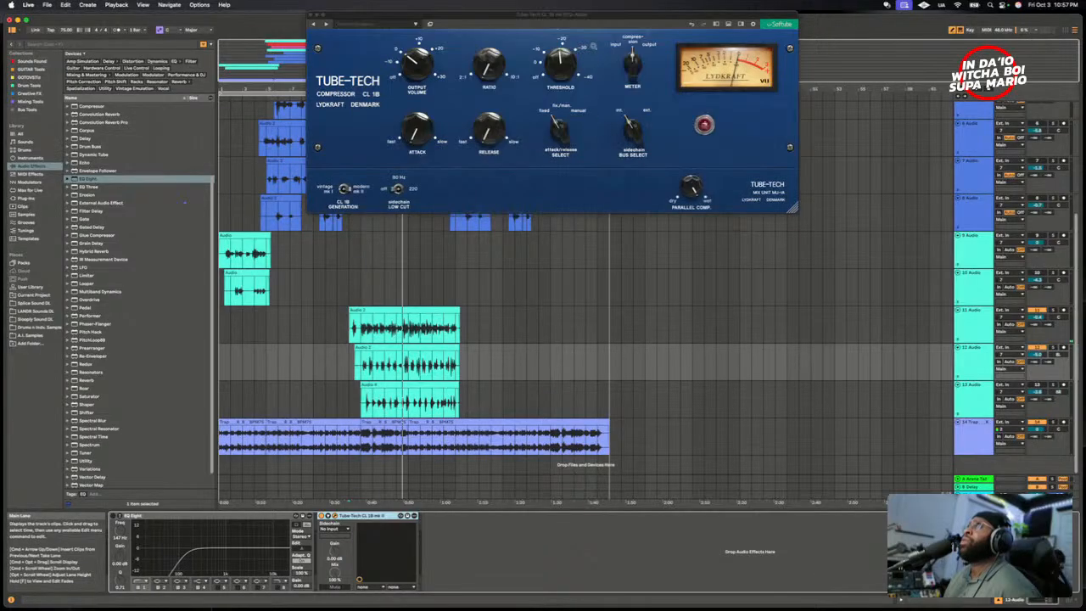
{"action": "left_click_drag", "start_coordinate": [589, 15], "coordinate": [748, 112]}
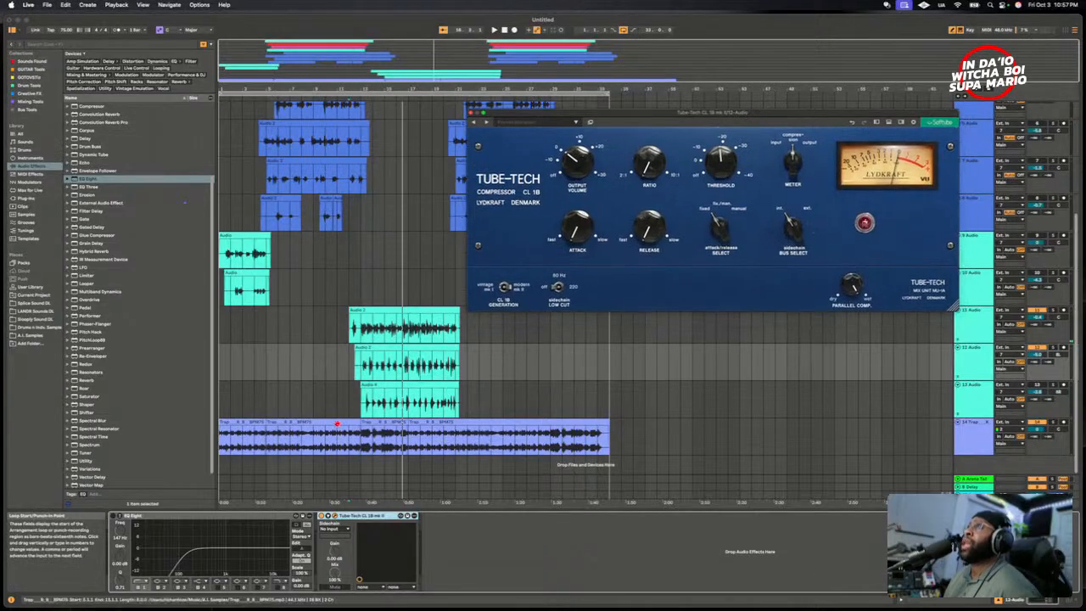
{"action": "left_click", "coordinate": [358, 366]}
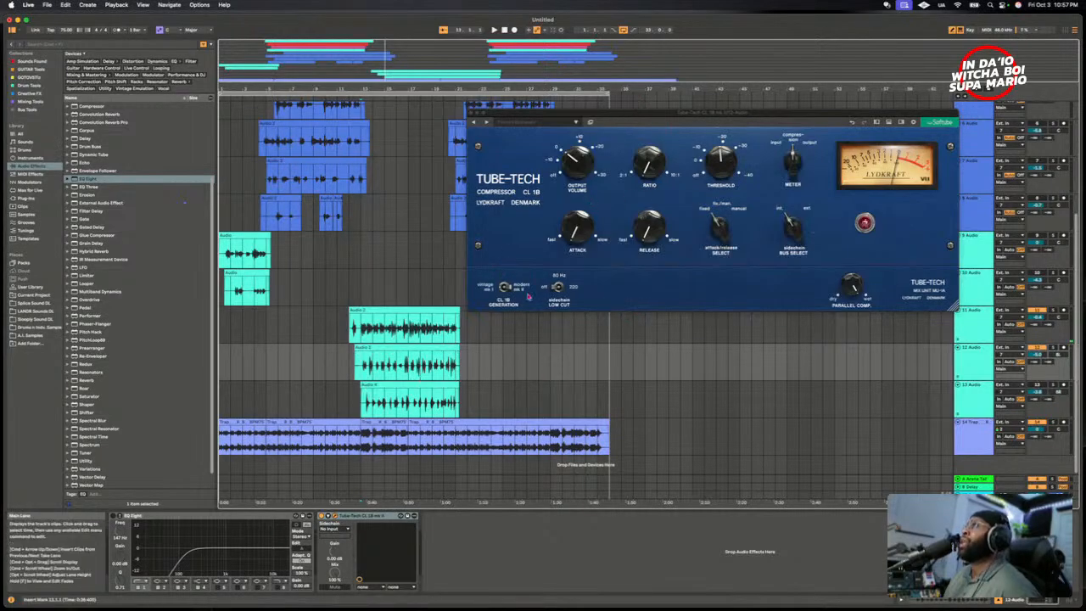
{"action": "left_click_drag", "start_coordinate": [641, 119], "coordinate": [613, 165]}
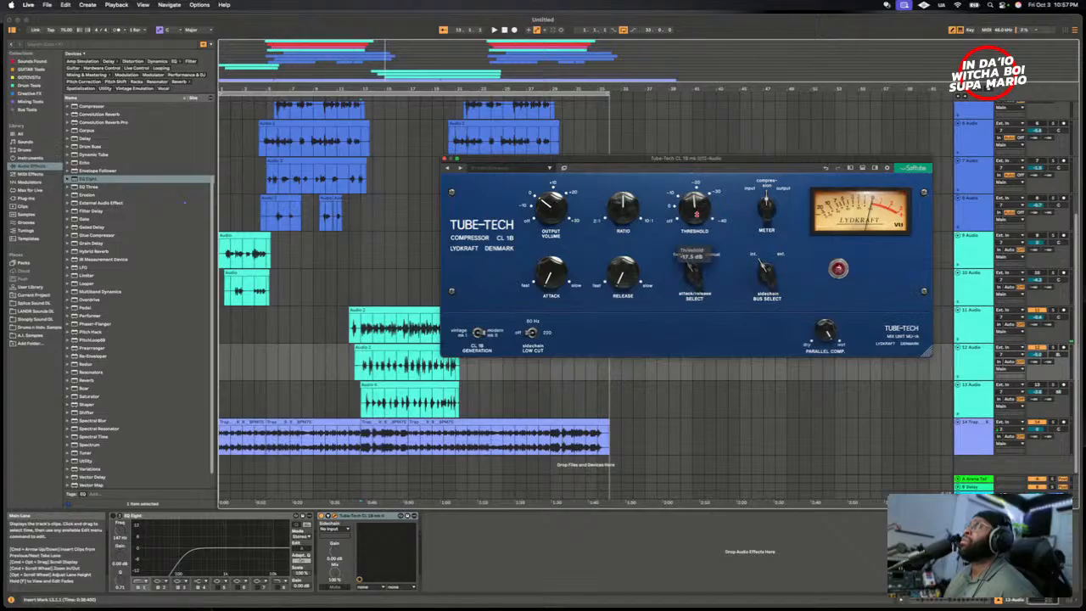
- Play from the start of 12 Audio's clip, mute 11 Audio and fine-tune the Tube-Tech CL 1B's threshold
{"action": "left_click", "coordinate": [356, 373]}
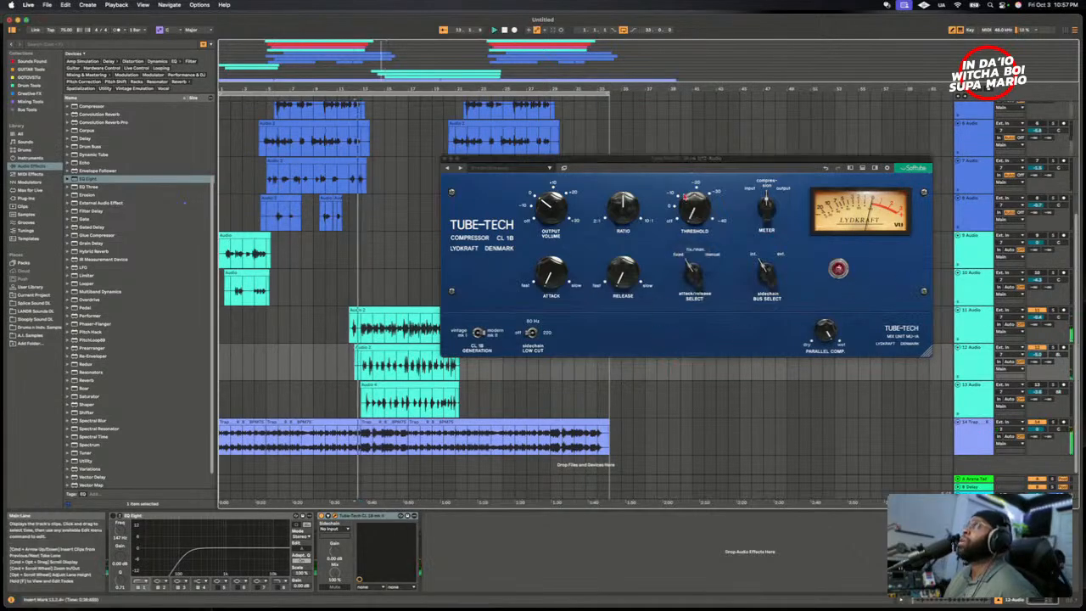
{"action": "left_click", "coordinate": [687, 219]}
{"action": "mouse_move", "coordinate": [688, 219]}
{"action": "left_mouse_down"}
{"action": "mouse_move", "coordinate": [684, 189]}
{"action": "mouse_move", "coordinate": [698, 215]}
{"action": "left_mouse_up"}
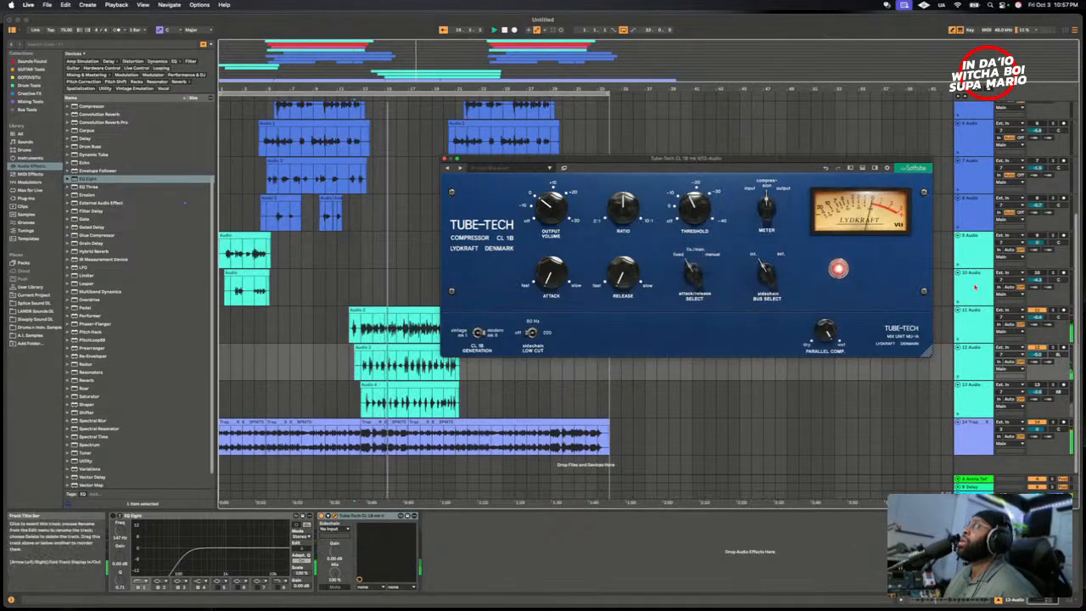
{"action": "left_click", "coordinate": [1036, 311]}
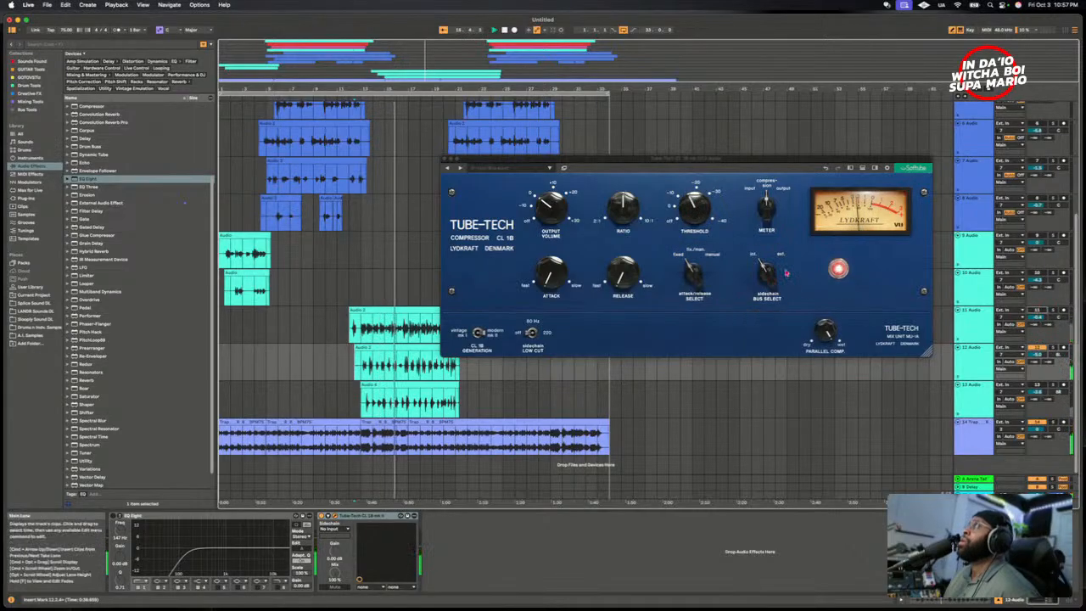
{"action": "left_click", "coordinate": [694, 209]}
{"action": "left_click_drag", "start_coordinate": [693, 210], "coordinate": [696, 212]}
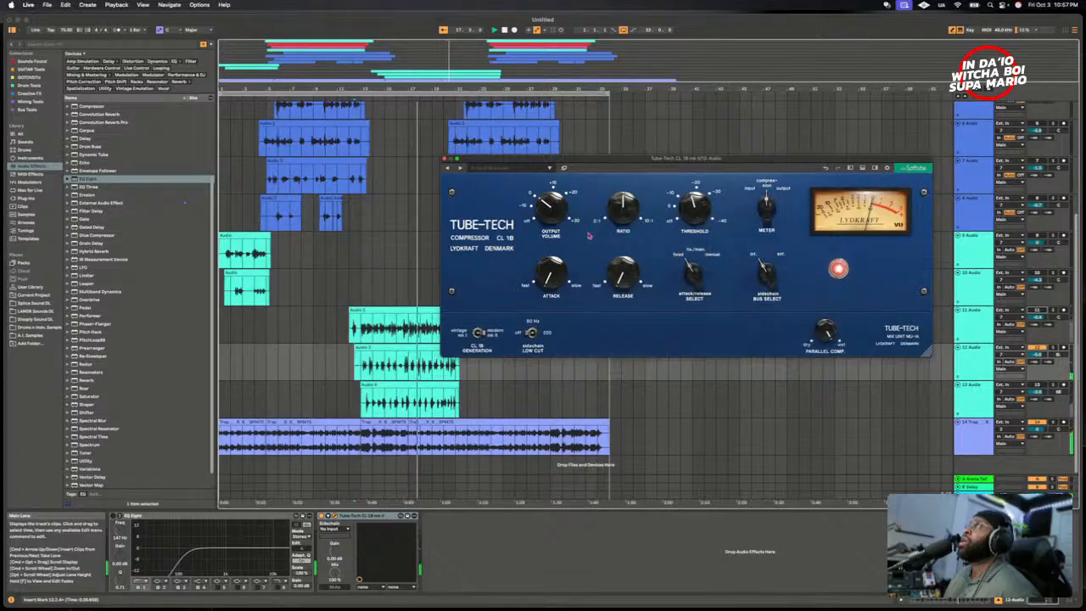
- Raise and fine-tune the Tube-Tech CL 1B's output volume while the 12 Audio vocal plays
{"action": "left_click_drag", "start_coordinate": [563, 212], "coordinate": [566, 200]}
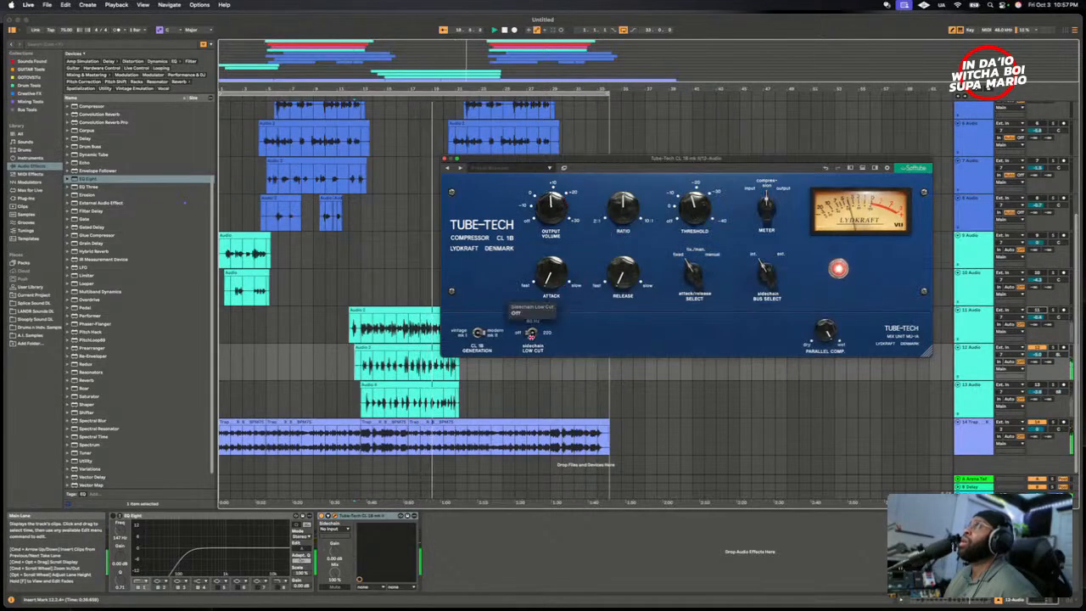
{"action": "left_click_drag", "start_coordinate": [551, 222], "coordinate": [551, 219]}
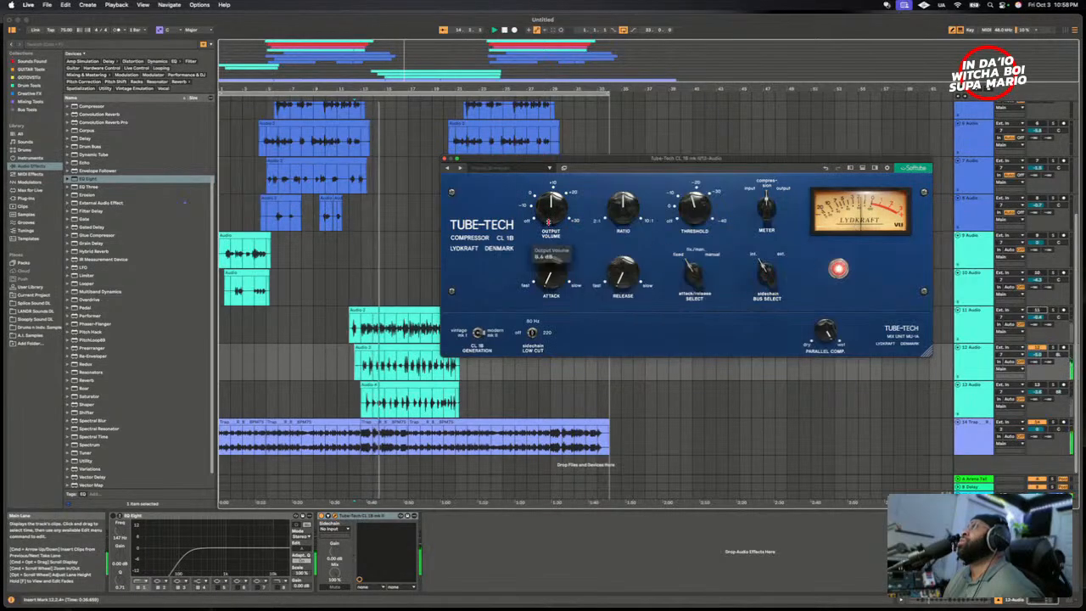
{"action": "left_click_drag", "start_coordinate": [550, 213], "coordinate": [550, 219]}
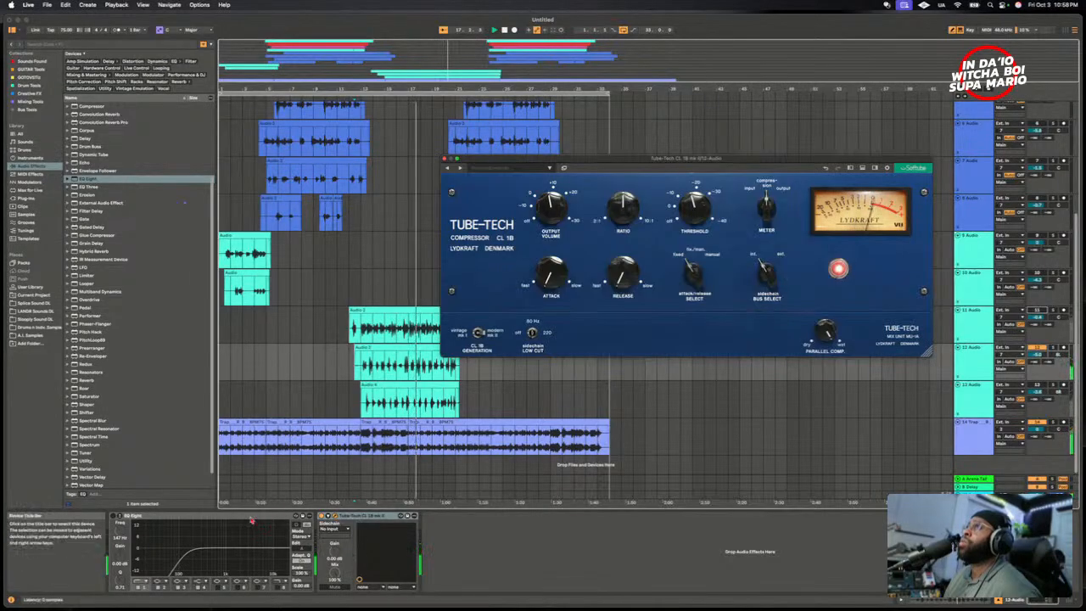
- Place an active EQ Eight after the Tube-Tech CL 1B on 12 Audio and boost band 3 gently around 3.2 kHz
{"action": "left_click", "coordinate": [421, 517]}
{"action": "left_click_drag", "start_coordinate": [421, 517], "coordinate": [221, 519]}
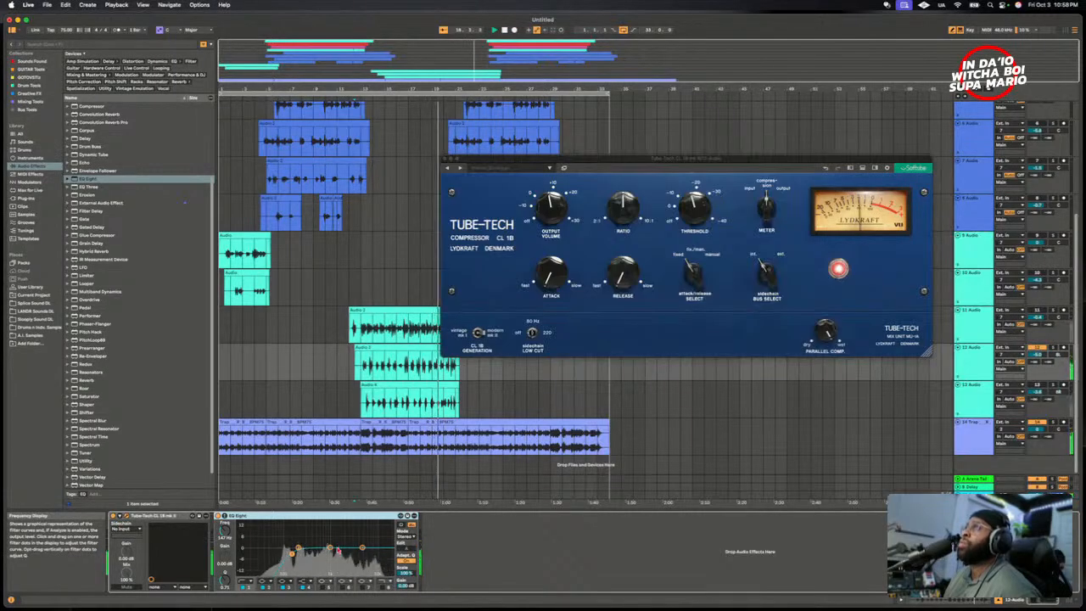
{"action": "left_click", "coordinate": [289, 589]}
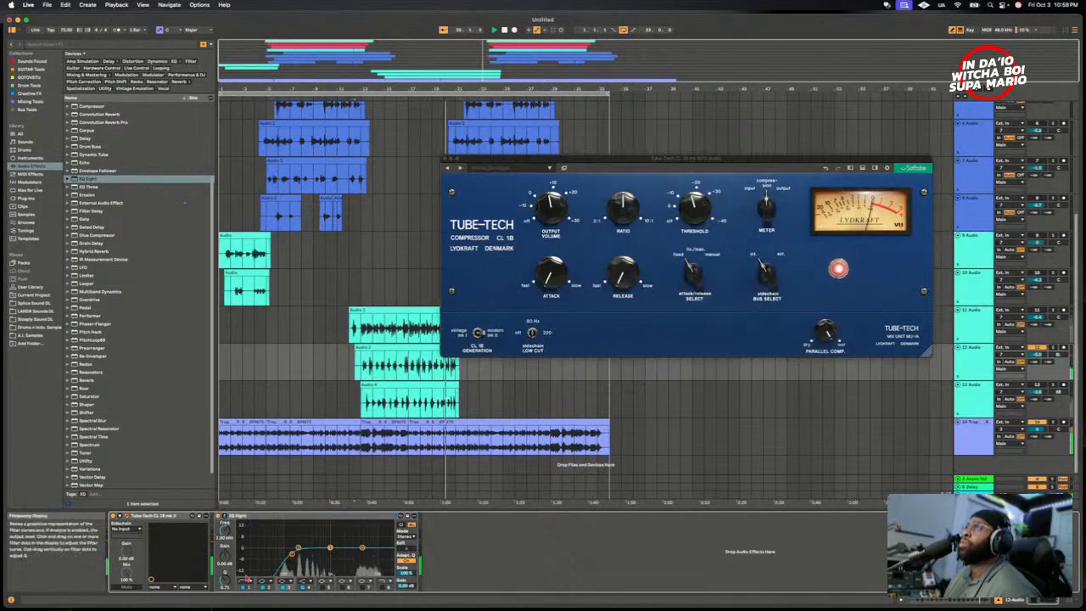
{"action": "key", "text": "space"}
{"action": "key", "text": "space"}
{"action": "left_click_drag", "start_coordinate": [225, 556], "coordinate": [225, 540]}
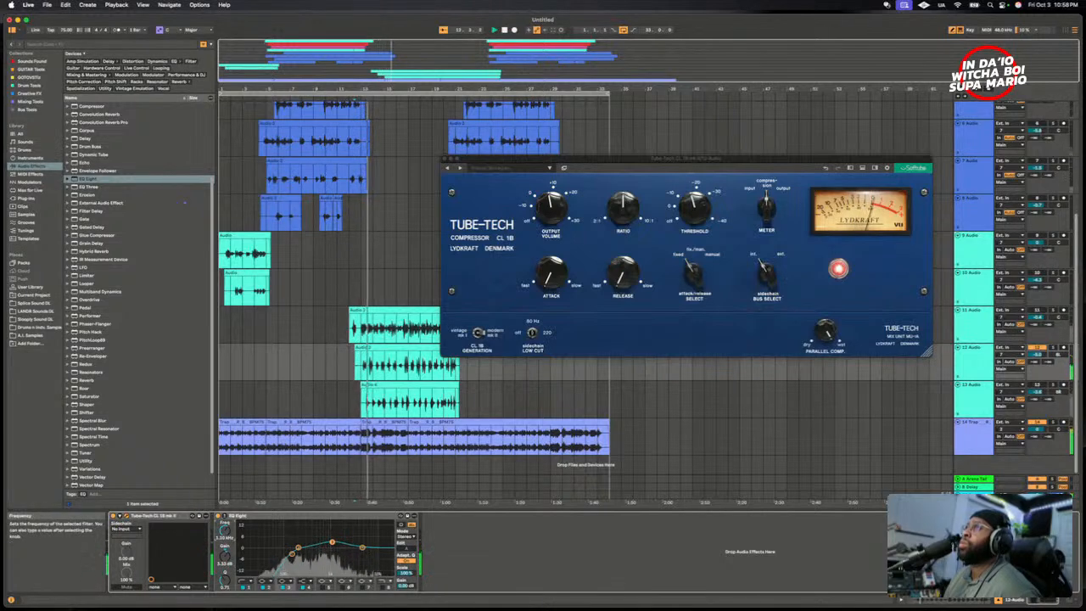
{"action": "left_click_drag", "start_coordinate": [225, 530], "coordinate": [225, 512]}
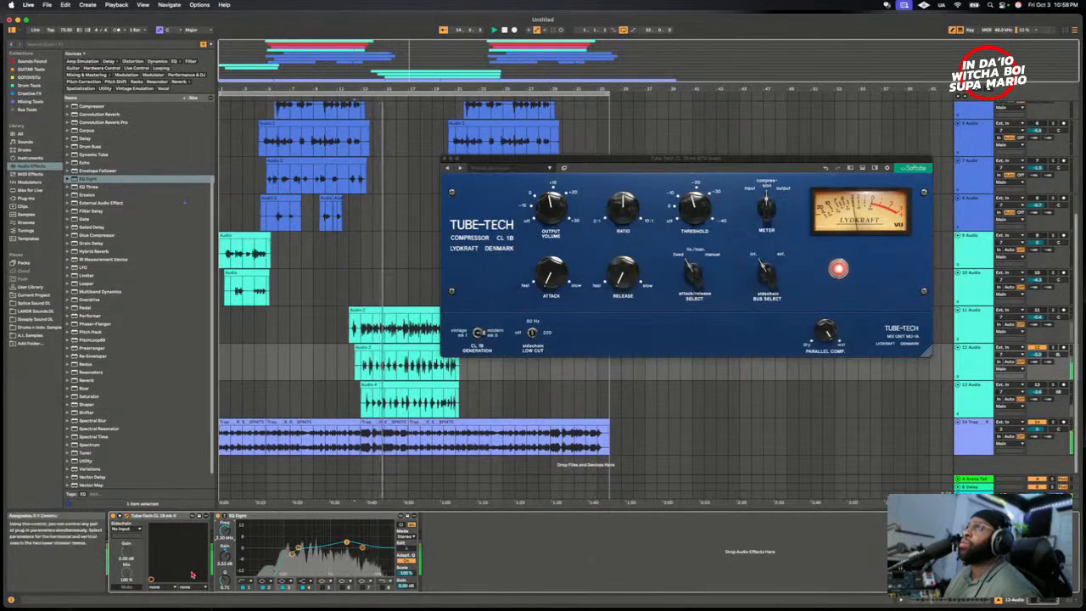
{"action": "left_click_drag", "start_coordinate": [225, 556], "coordinate": [225, 533]}
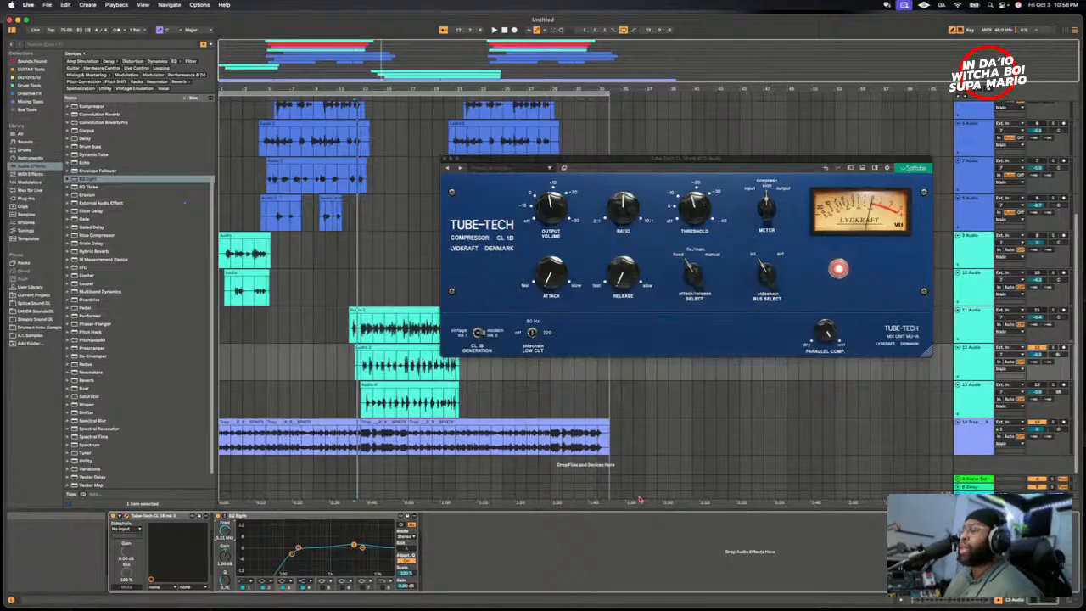
- Show the mixer below the arrangement, play the 12 Audio vocal with the beat and move the Tube-Tech CL 1B window
{"action": "left_click", "coordinate": [1071, 599]}
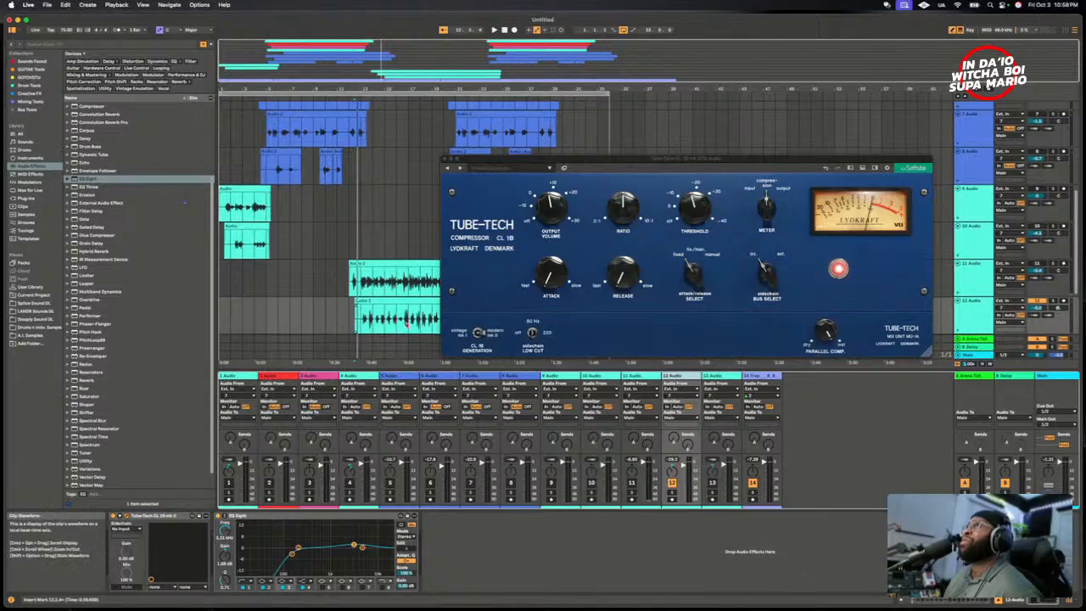
{"action": "scroll", "coordinate": [405, 325], "scroll_direction": "down", "scroll_amount": 2}
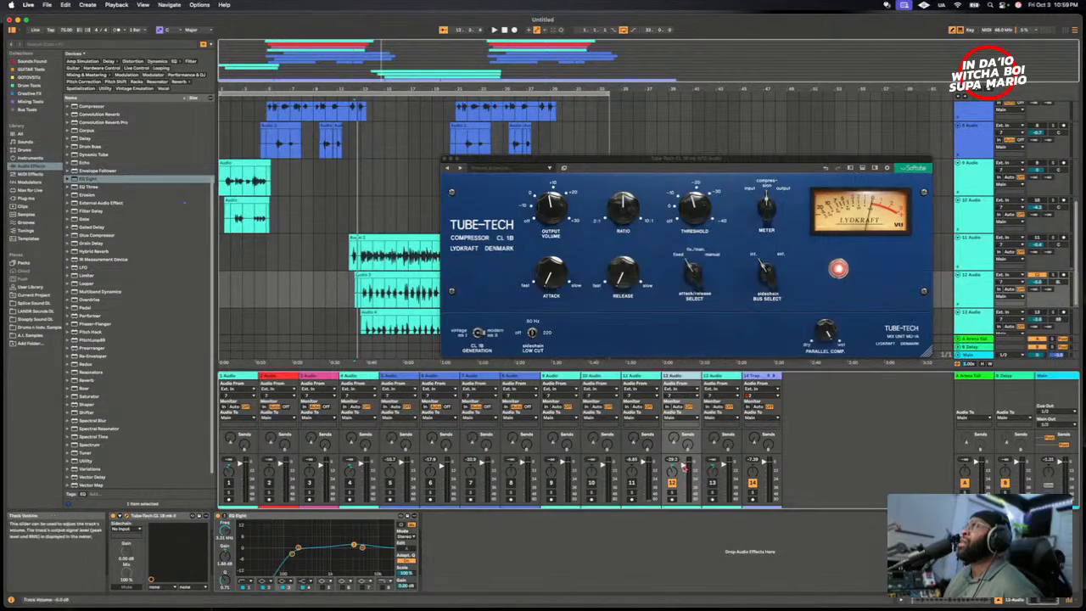
{"action": "key", "text": "space"}
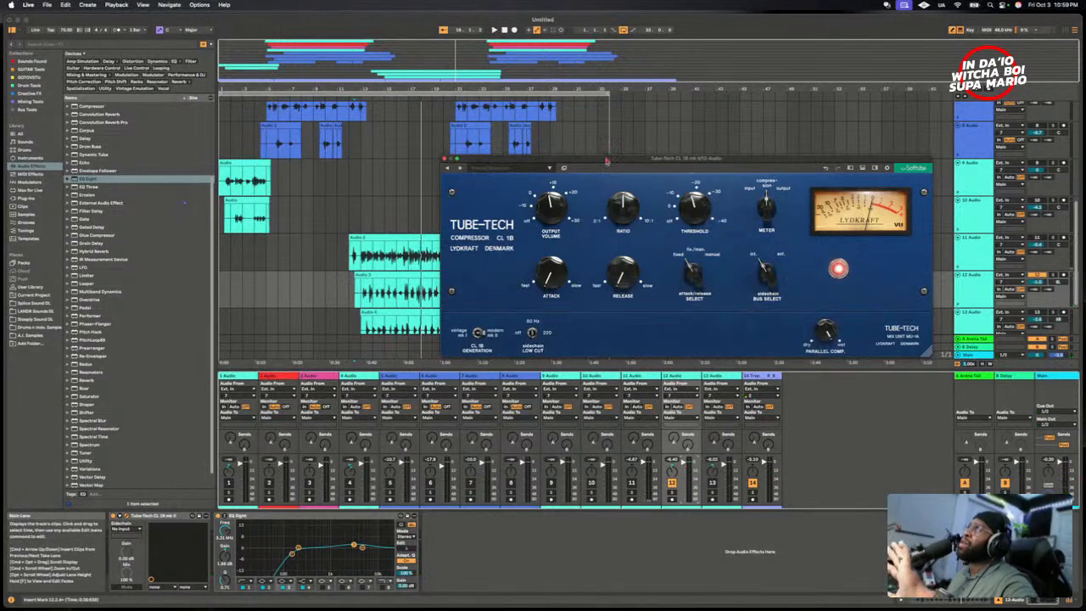
{"action": "left_click_drag", "start_coordinate": [605, 157], "coordinate": [476, 205]}
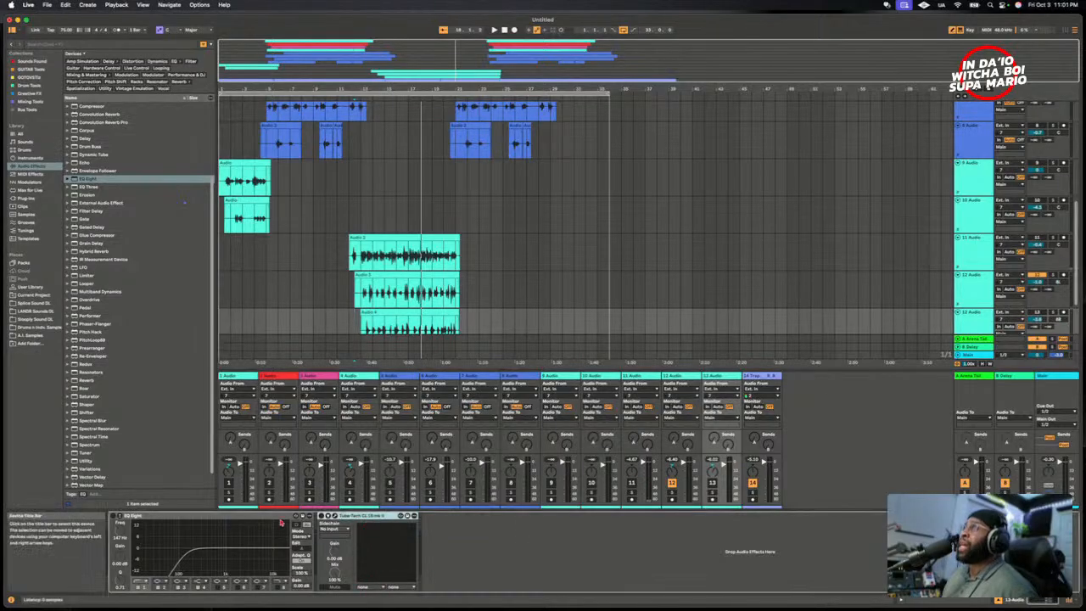
{"action": "left_click", "coordinate": [978, 276]}
{"action": "left_click", "coordinate": [255, 516]}
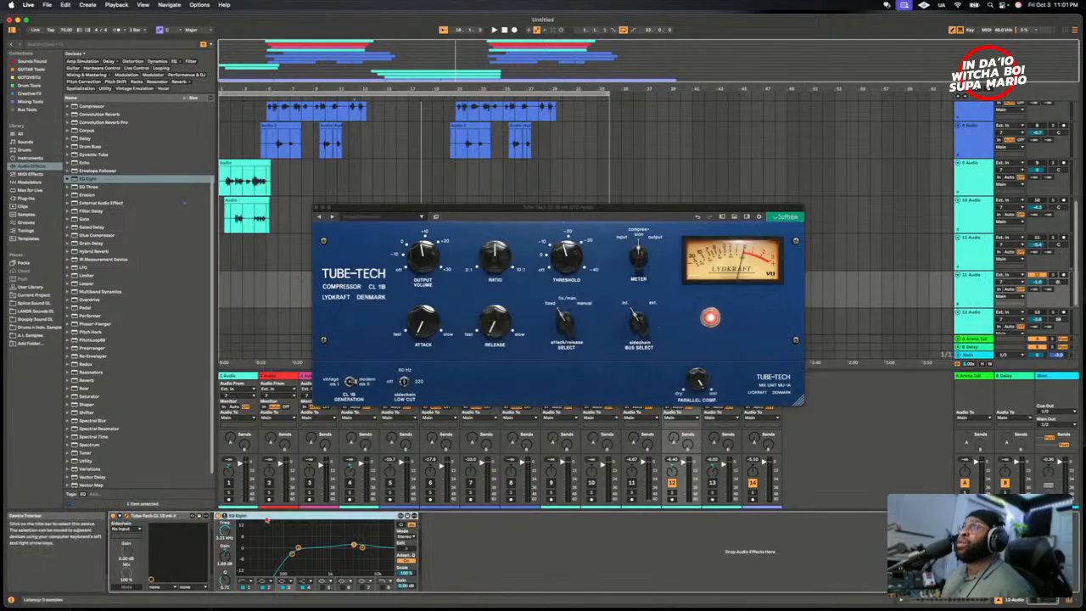
{"action": "right_click", "coordinate": [166, 517]}
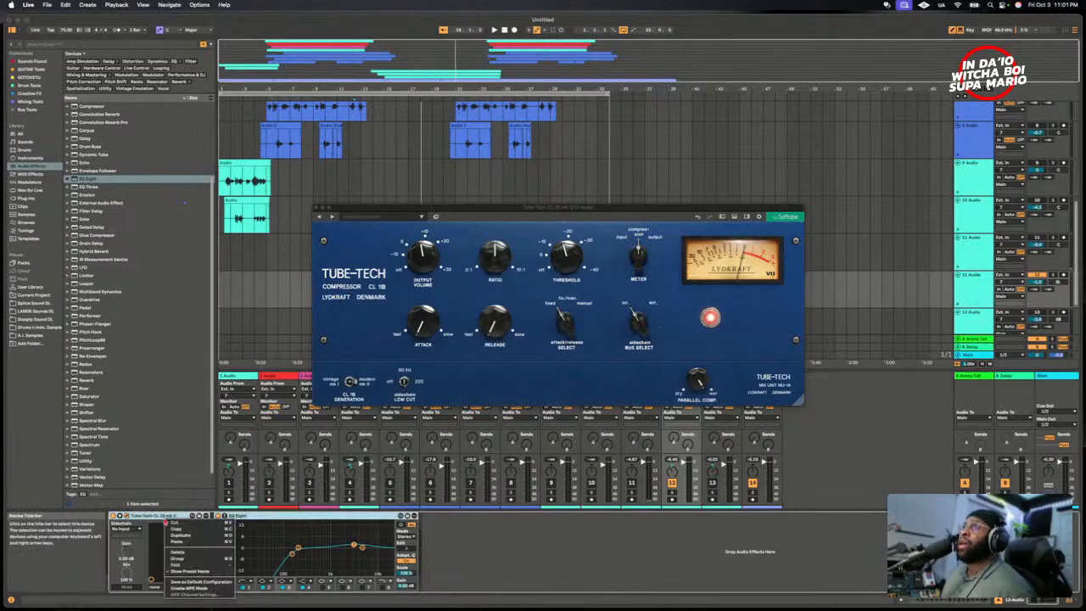
{"action": "left_click", "coordinate": [973, 314]}
- Delete the existing EQ Eight and Tube-Tech CL 1B mk II from 13 Audio
{"action": "left_click", "coordinate": [973, 314]}
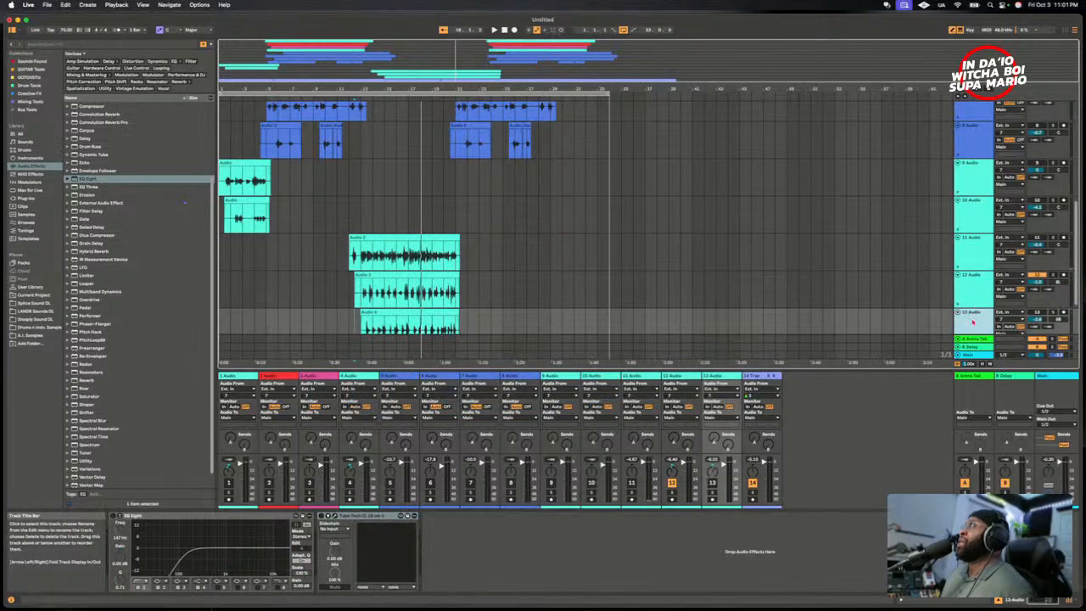
{"action": "left_click", "coordinate": [358, 516]}
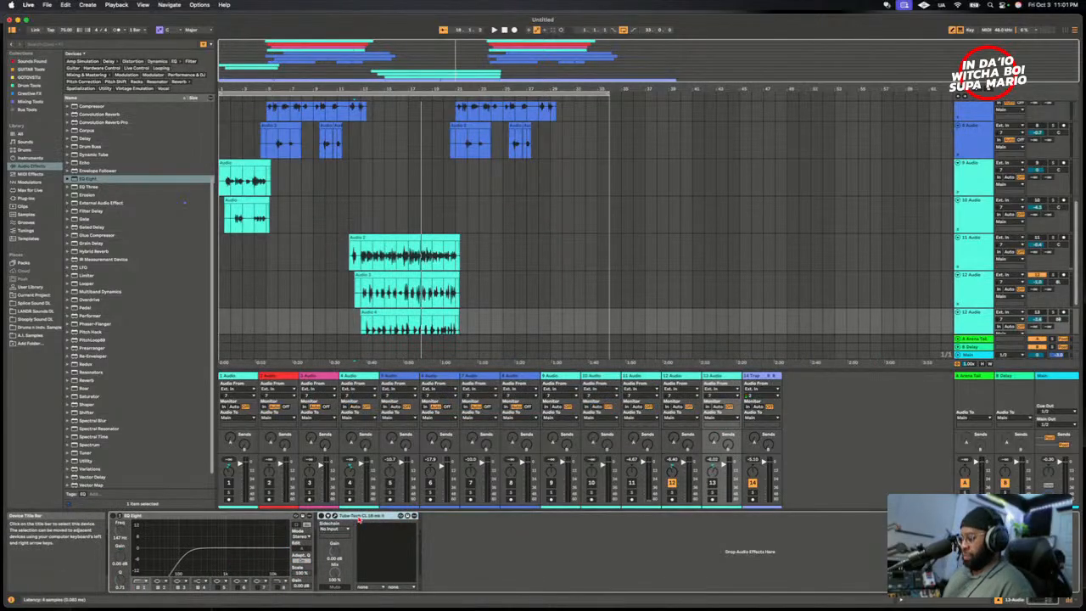
{"action": "key", "text": "Delete"}
{"action": "key", "text": "Delete"}
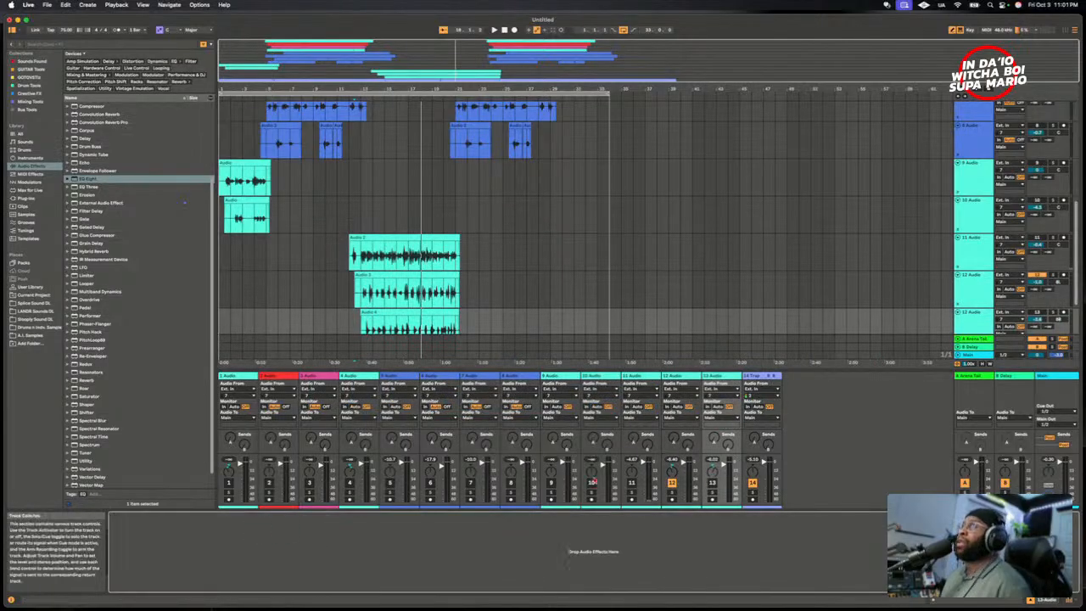
- Copy the Tube-Tech CL 1B and EQ Eight chain from 12 Audio and paste it onto 13 Audio
{"action": "left_click", "coordinate": [873, 302]}
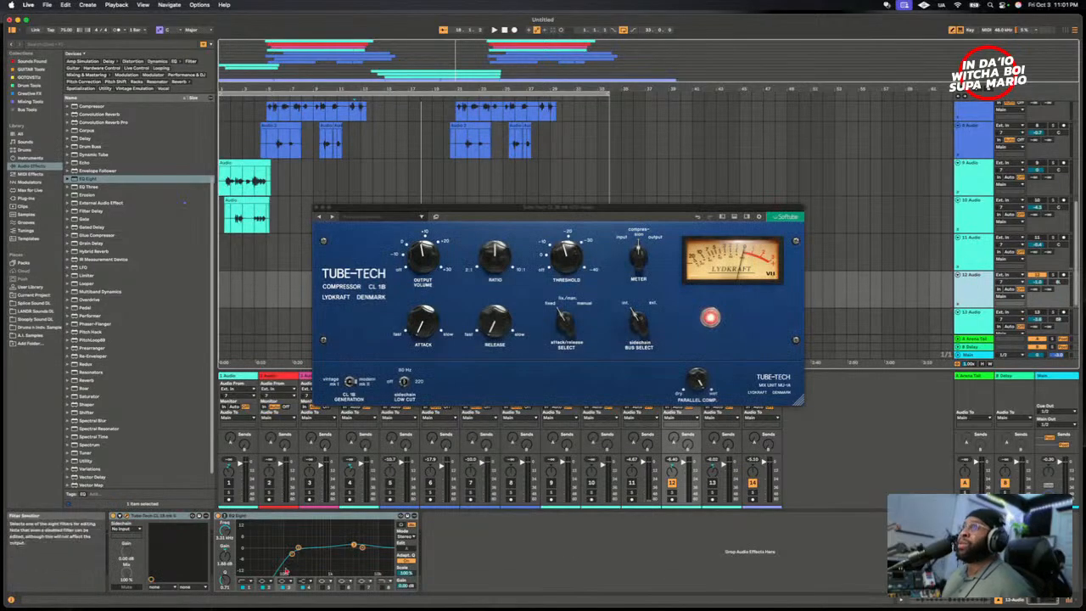
{"action": "right_click", "coordinate": [272, 518]}
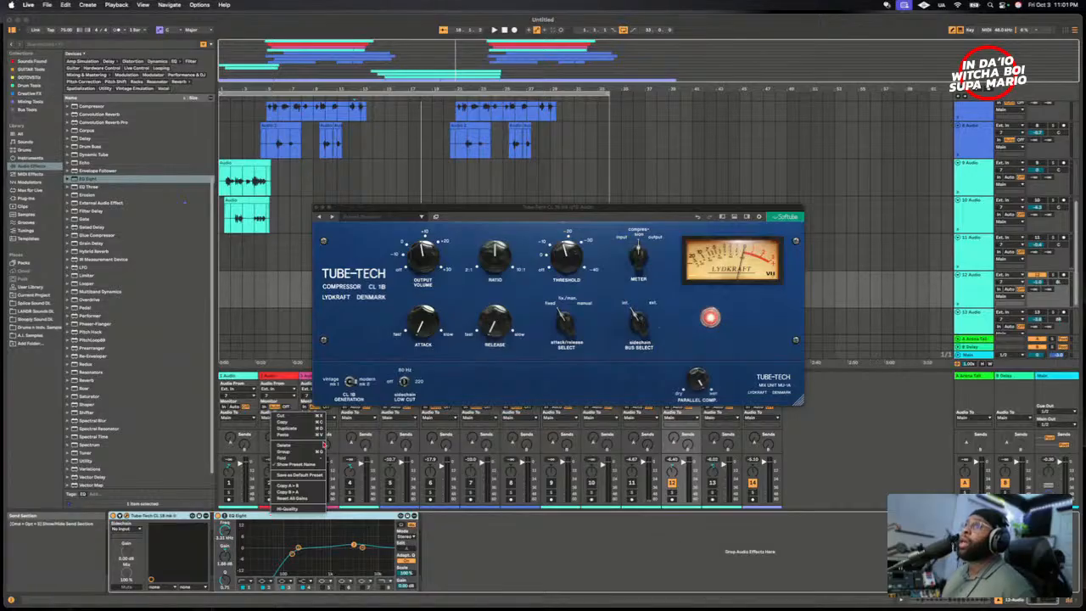
{"action": "left_click", "coordinate": [283, 423]}
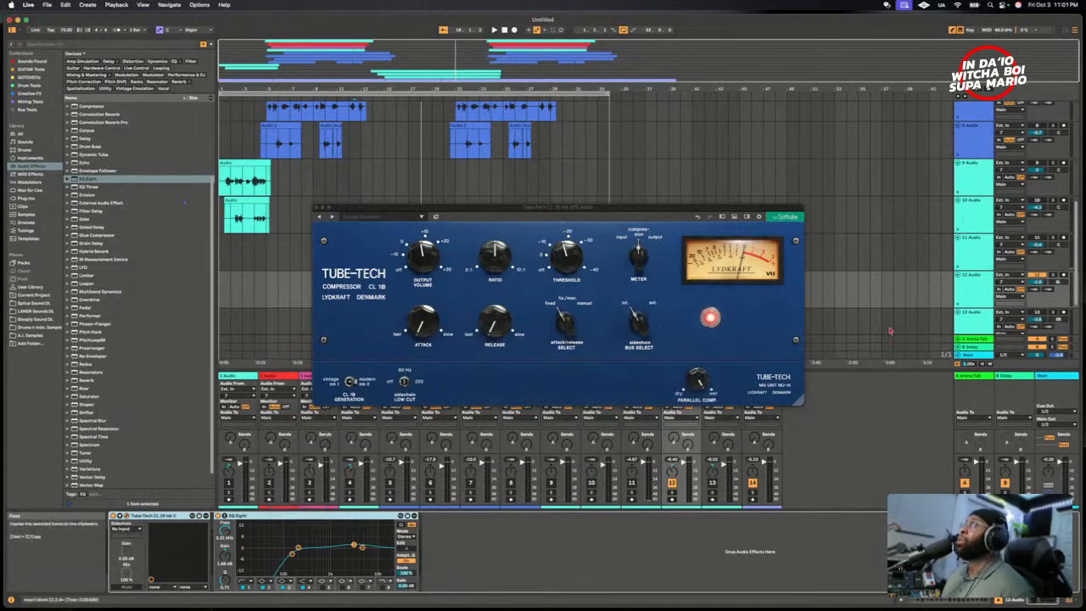
{"action": "left_click", "coordinate": [975, 321]}
{"action": "right_click", "coordinate": [643, 551]}
{"action": "left_click", "coordinate": [652, 551]}
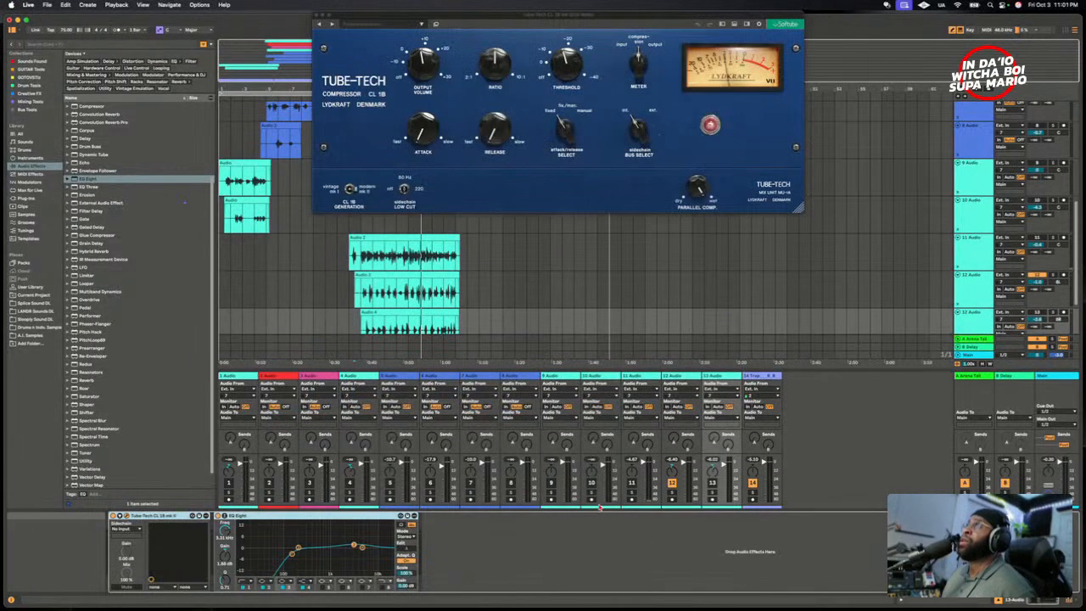
- Close the Tube-Tech CL 1B windows of 13 Audio and 12 Audio and set the playback position just before the vocal clips
{"action": "scroll", "coordinate": [514, 291], "scroll_direction": "down", "scroll_amount": 3}
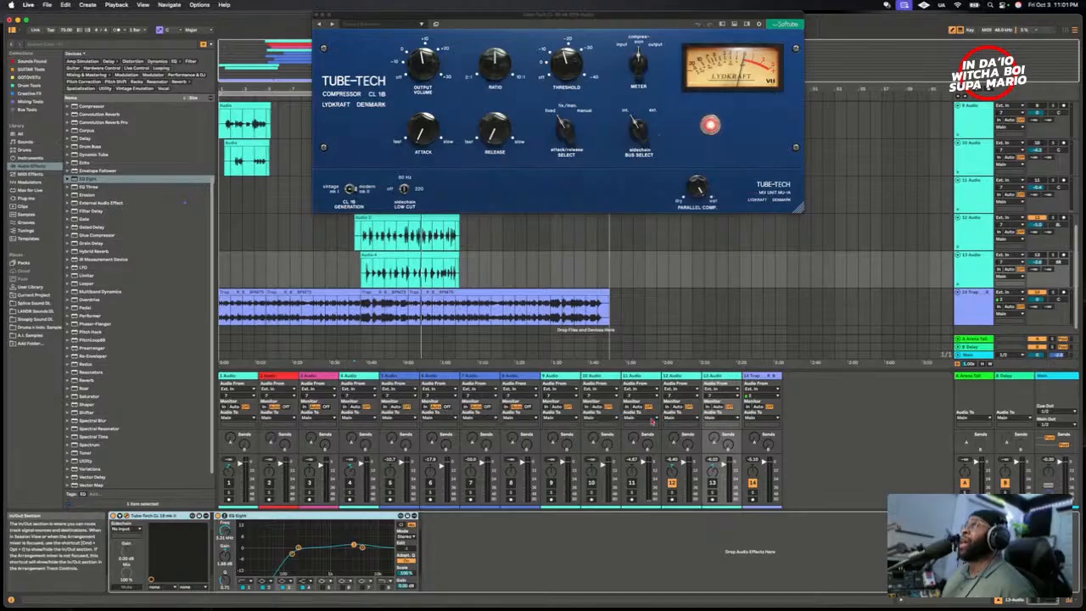
{"action": "left_click_drag", "start_coordinate": [419, 22], "coordinate": [457, 180]}
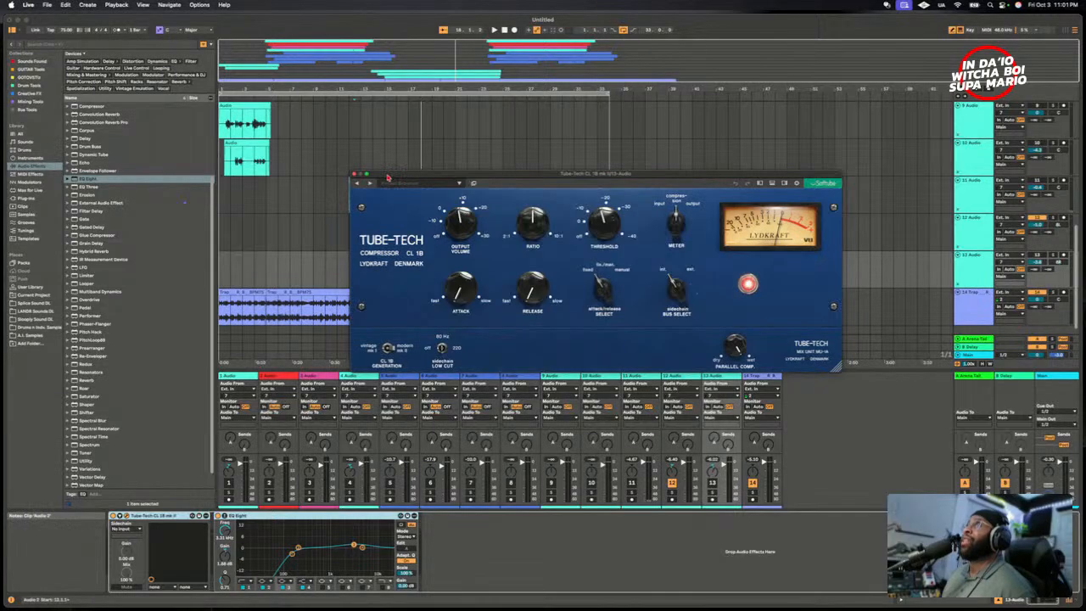
{"action": "left_click_drag", "start_coordinate": [386, 177], "coordinate": [339, 291]}
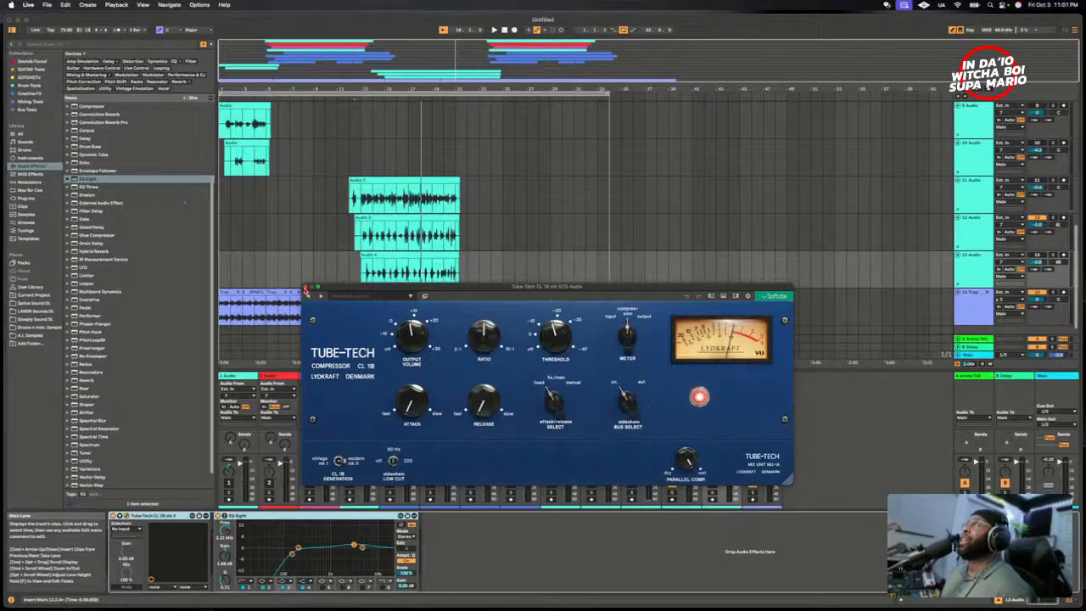
{"action": "left_click", "coordinate": [307, 288]}
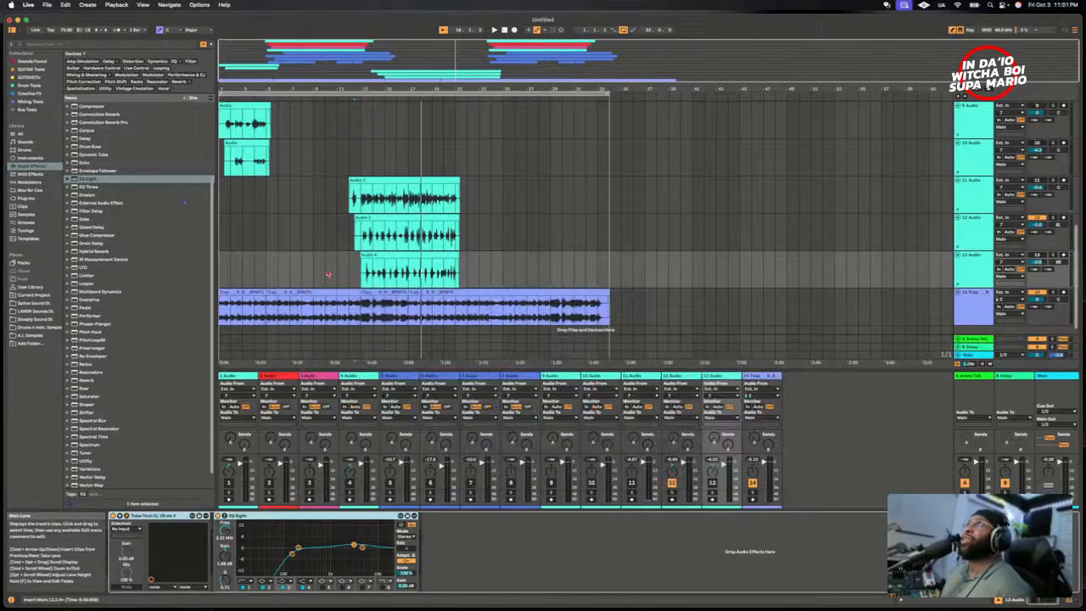
{"action": "left_click", "coordinate": [350, 223]}
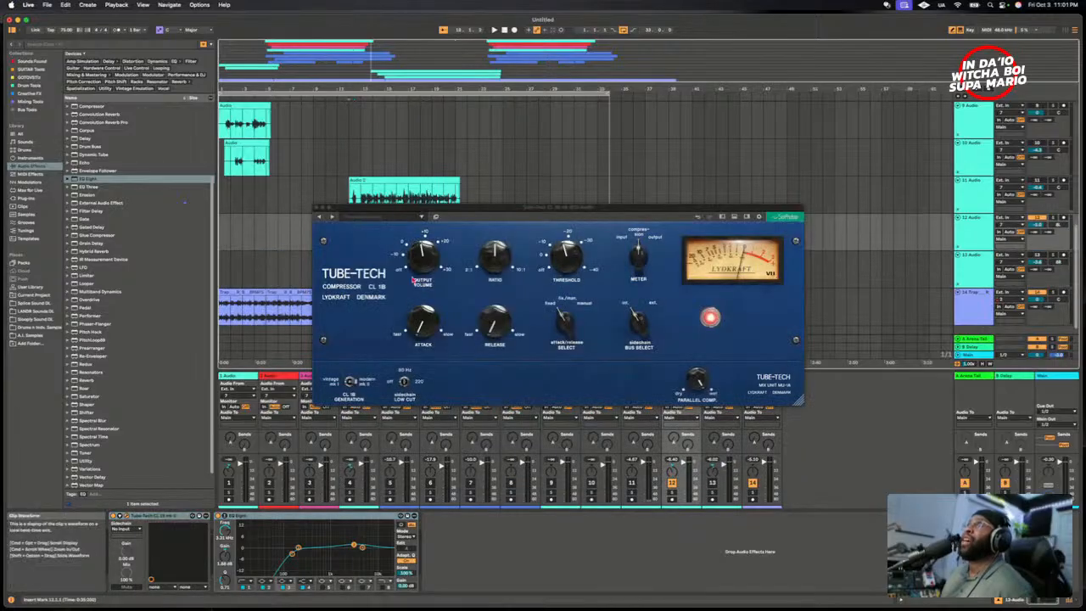
{"action": "left_click", "coordinate": [316, 209]}
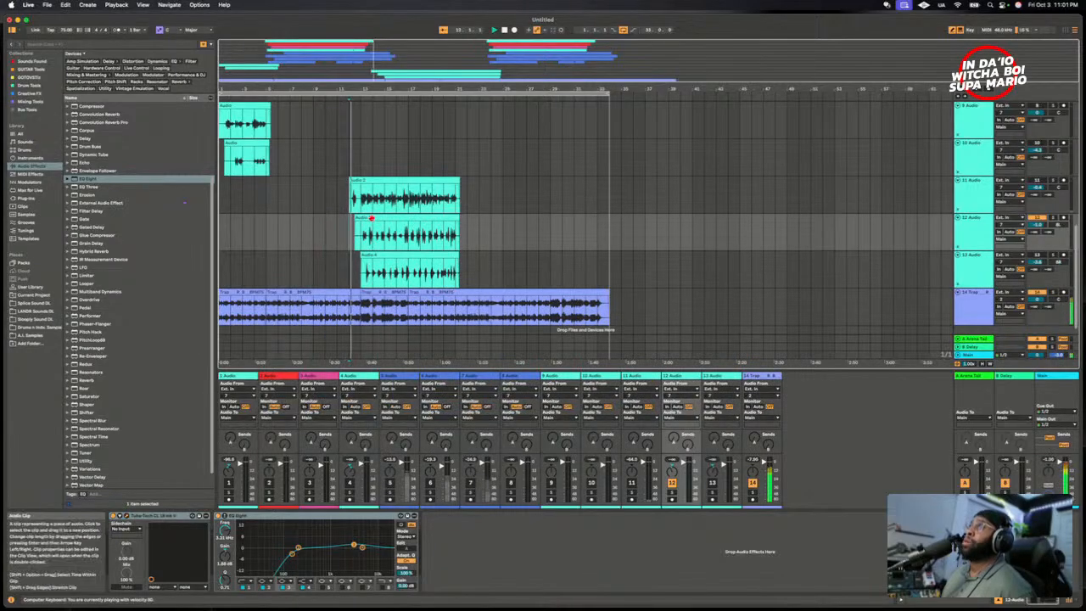
- Activate 11 Audio and 13 Audio alongside 12 Audio and listen to the three vocals over the beat
{"action": "left_click", "coordinate": [631, 482]}
{"action": "left_click", "coordinate": [711, 482]}
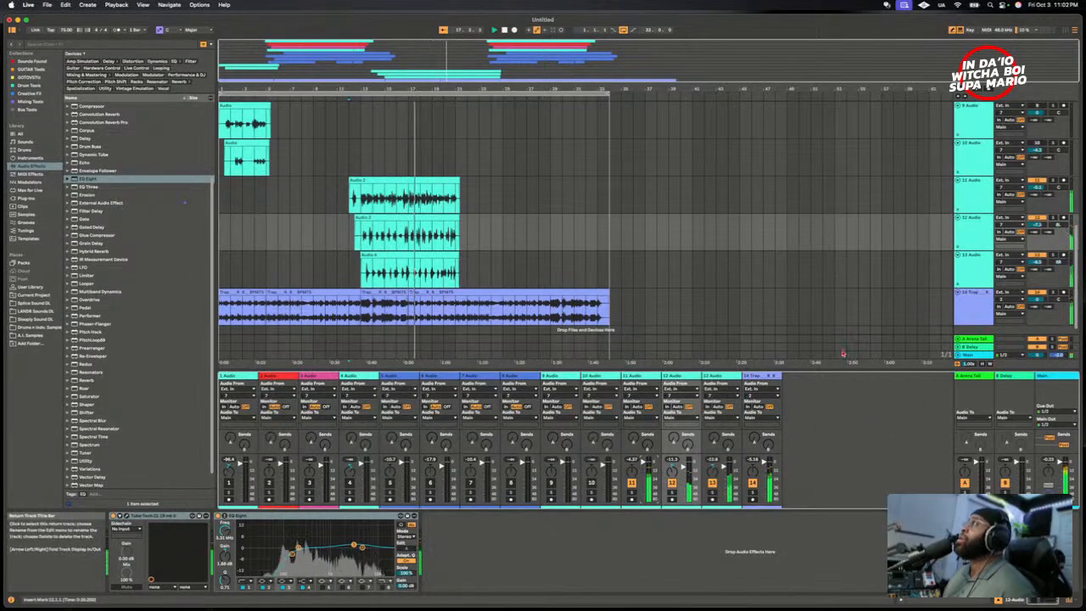
{"action": "key", "text": "space"}
- Select the A-Arena Tail return track and expand the Reverb presets among the audio effects
{"action": "left_click", "coordinate": [957, 339]}
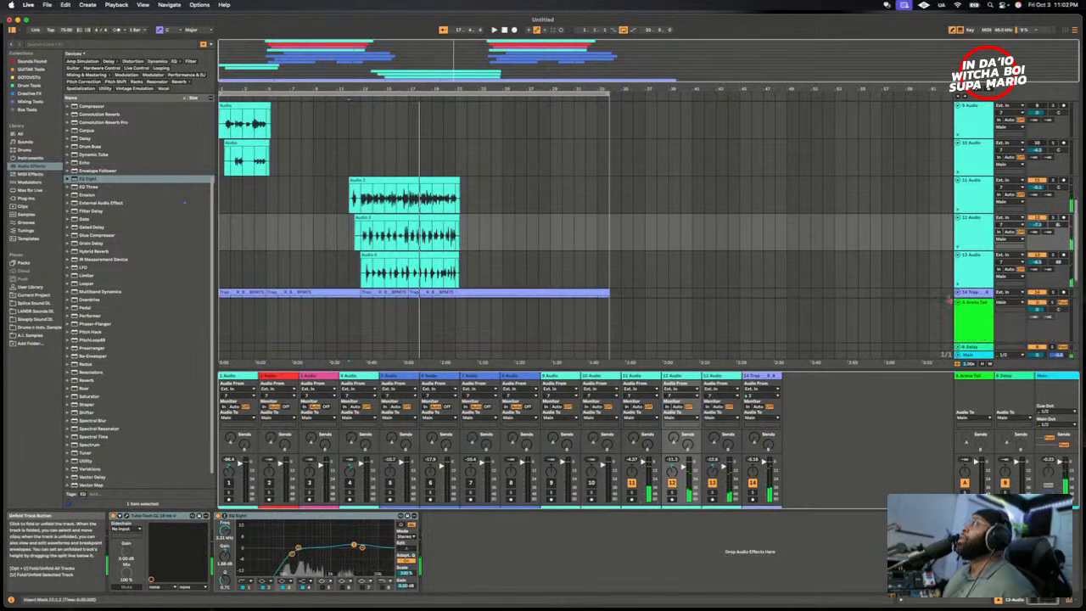
{"action": "left_click", "coordinate": [959, 303]}
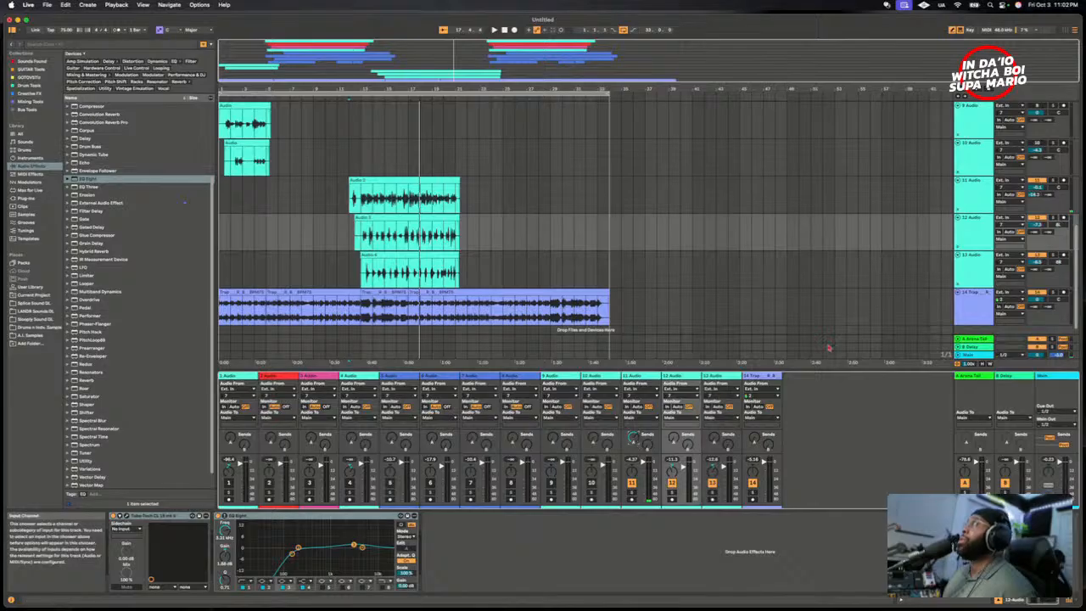
{"action": "left_click", "coordinate": [980, 339]}
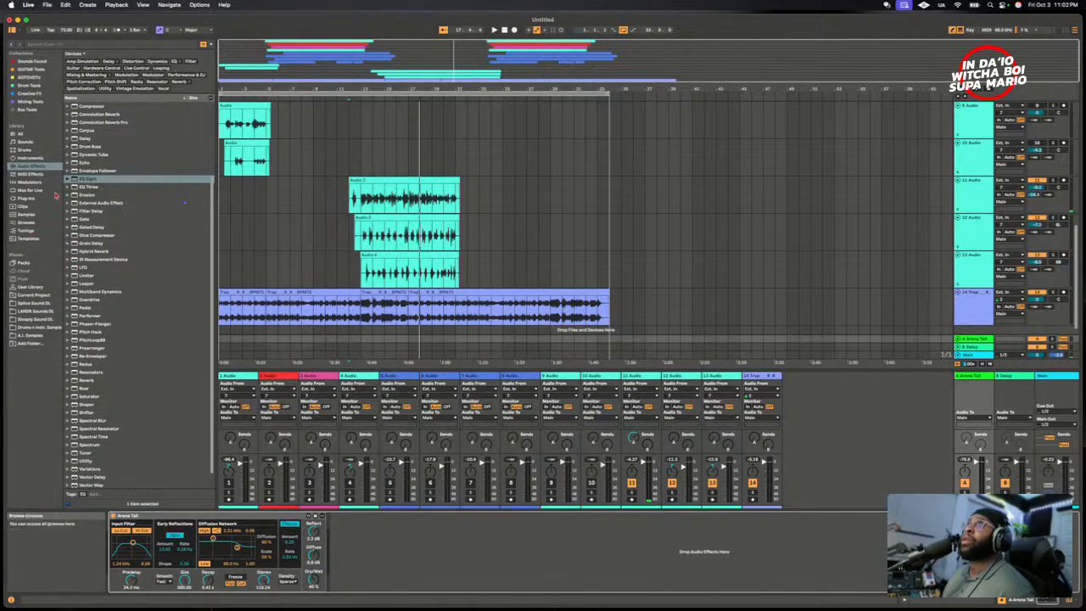
{"action": "scroll", "coordinate": [109, 231], "scroll_direction": "up", "scroll_amount": 2}
{"action": "scroll", "coordinate": [108, 231], "scroll_direction": "down", "scroll_amount": 2}
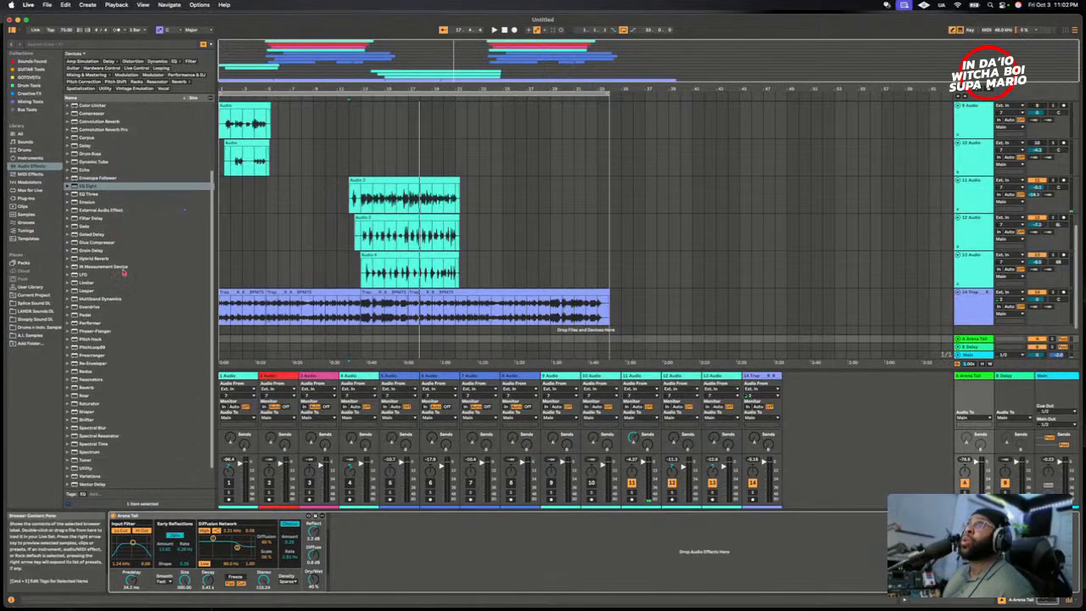
{"action": "left_click", "coordinate": [70, 388]}
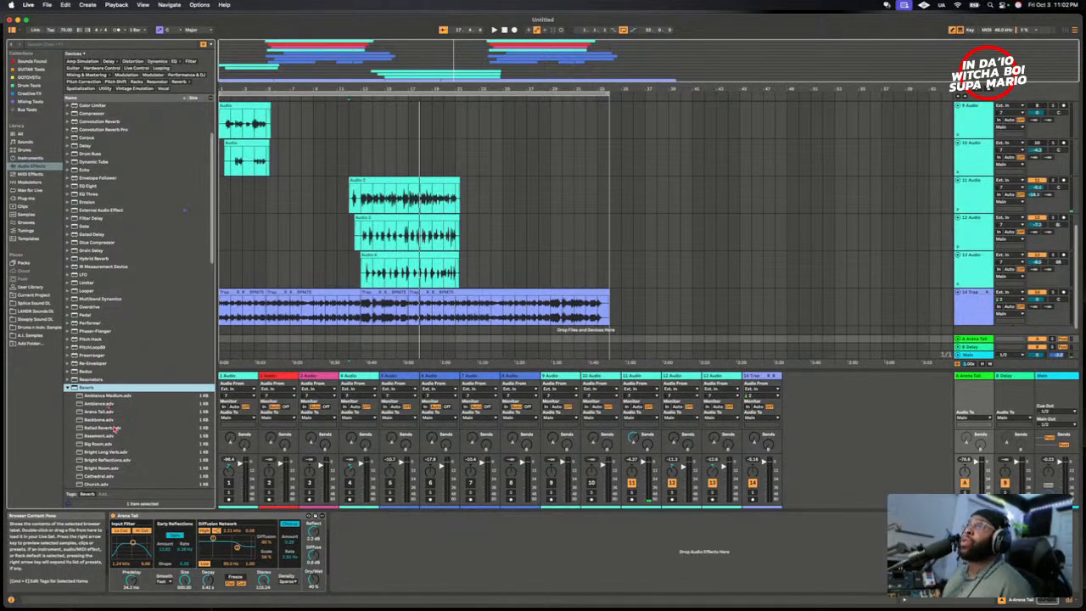
- Replace the Arena Tail reverb on return A with the Medium Stage preset
{"action": "scroll", "coordinate": [118, 437], "scroll_direction": "up", "scroll_amount": 2}
{"action": "scroll", "coordinate": [115, 432], "scroll_direction": "down", "scroll_amount": 2}
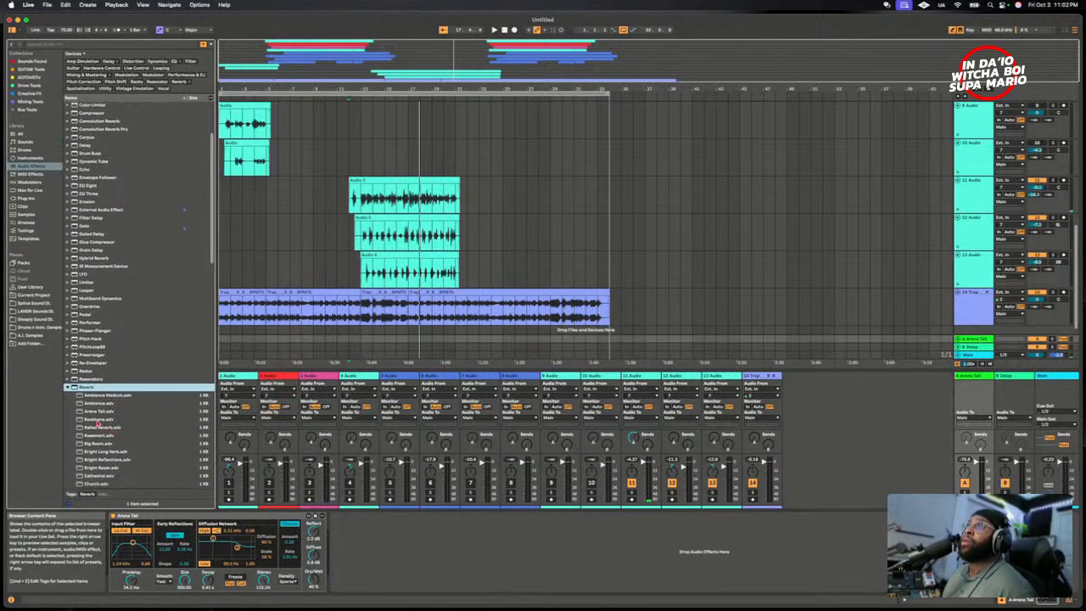
{"action": "scroll", "coordinate": [97, 415], "scroll_direction": "down", "scroll_amount": 5}
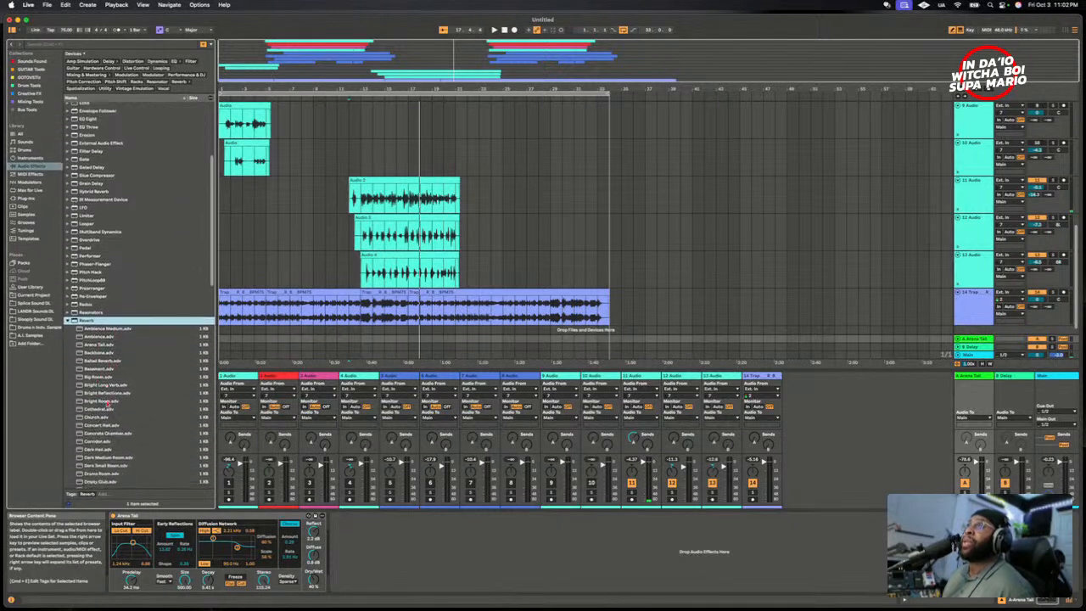
{"action": "scroll", "coordinate": [103, 422], "scroll_direction": "down", "scroll_amount": 4}
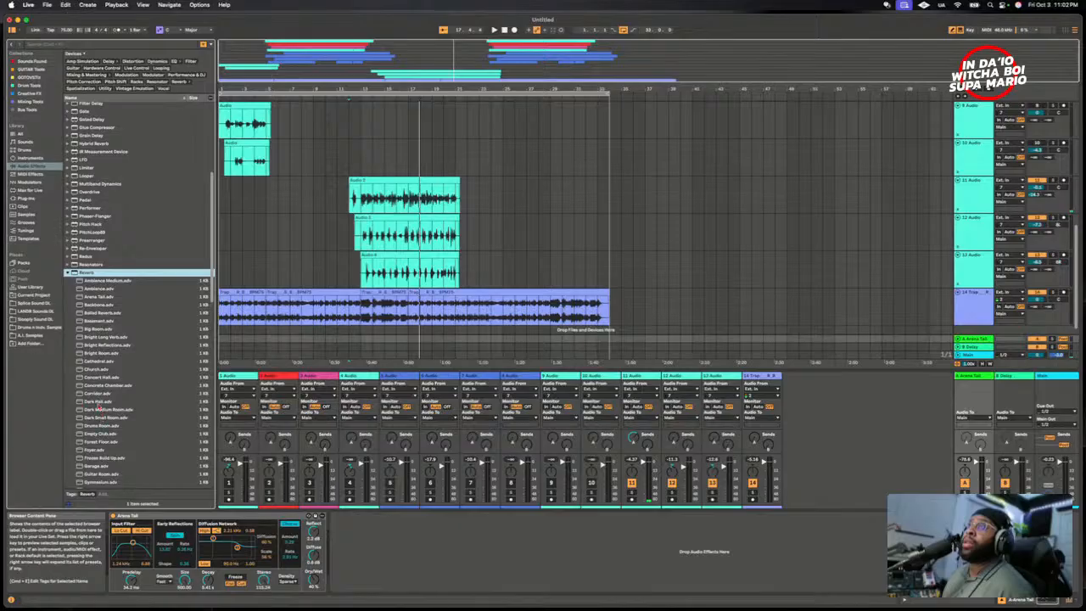
{"action": "scroll", "coordinate": [98, 407], "scroll_direction": "down", "scroll_amount": 3}
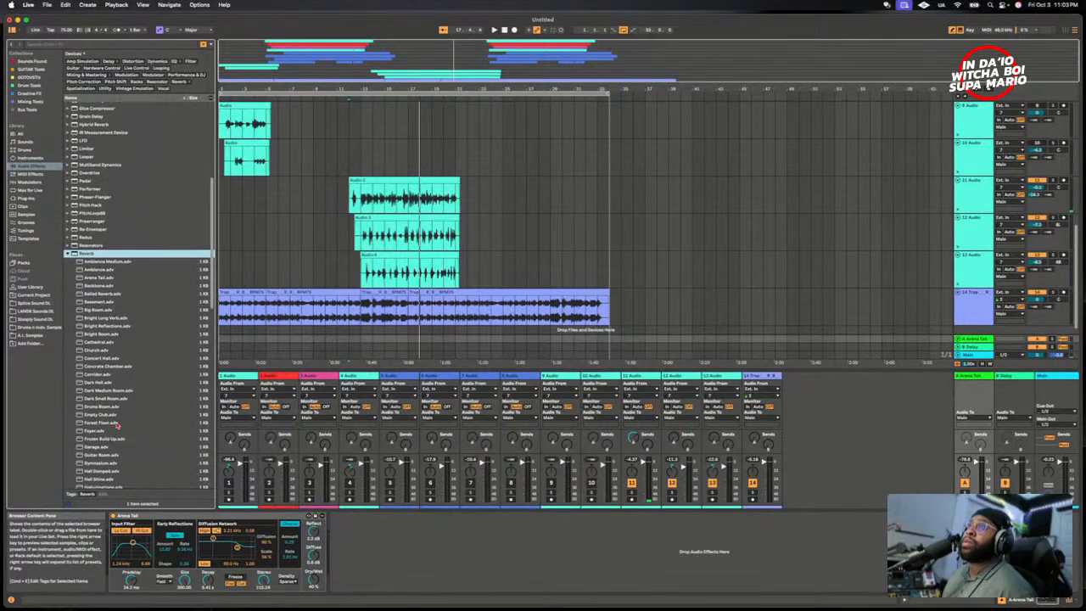
{"action": "scroll", "coordinate": [118, 426], "scroll_direction": "down", "scroll_amount": 7}
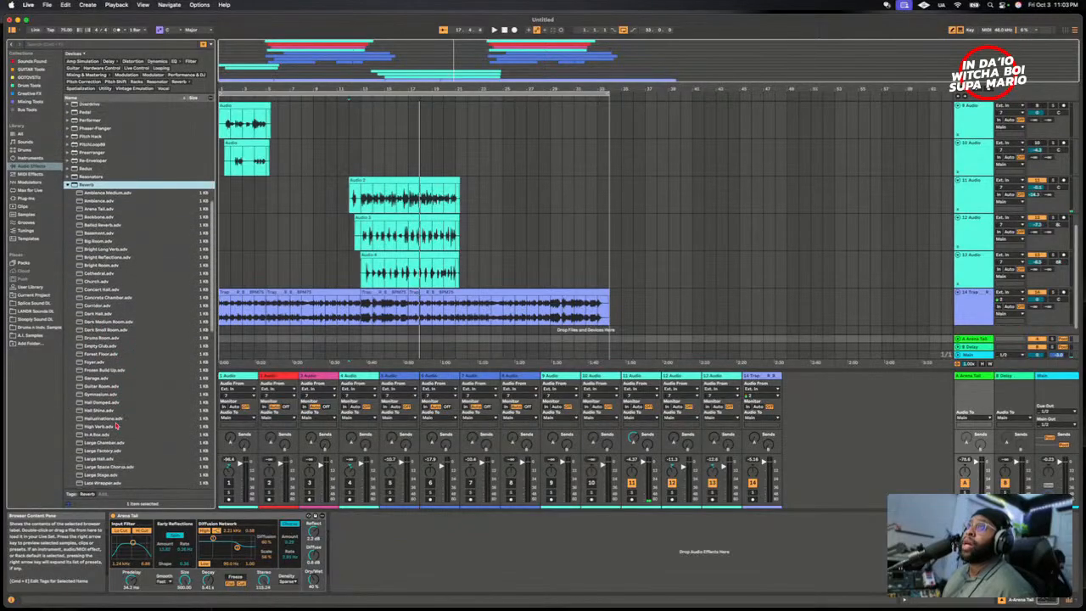
{"action": "scroll", "coordinate": [117, 429], "scroll_direction": "down", "scroll_amount": 5}
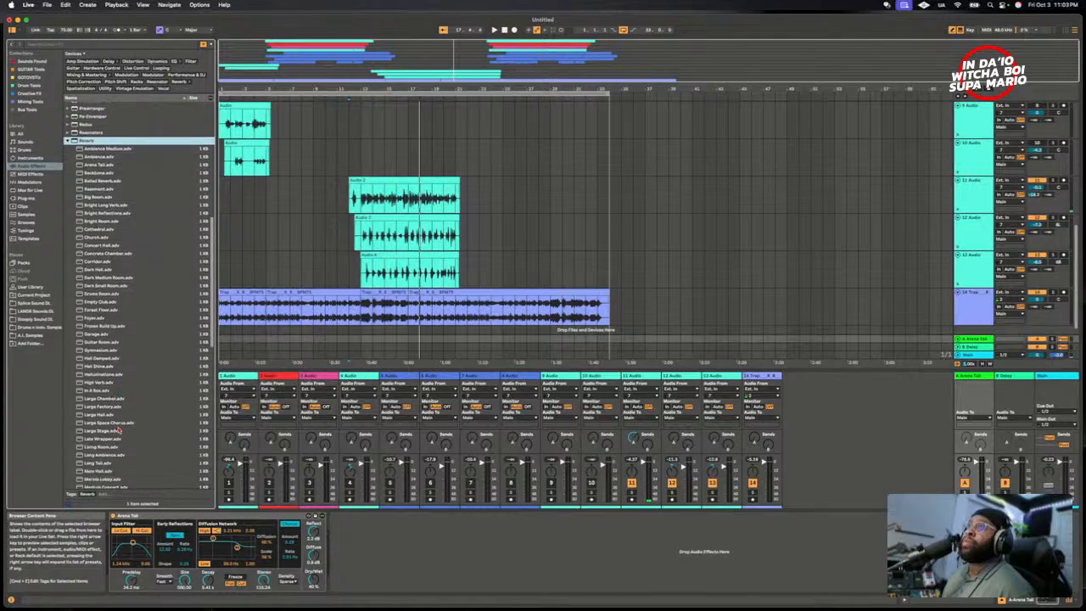
{"action": "scroll", "coordinate": [118, 428], "scroll_direction": "down", "scroll_amount": 2}
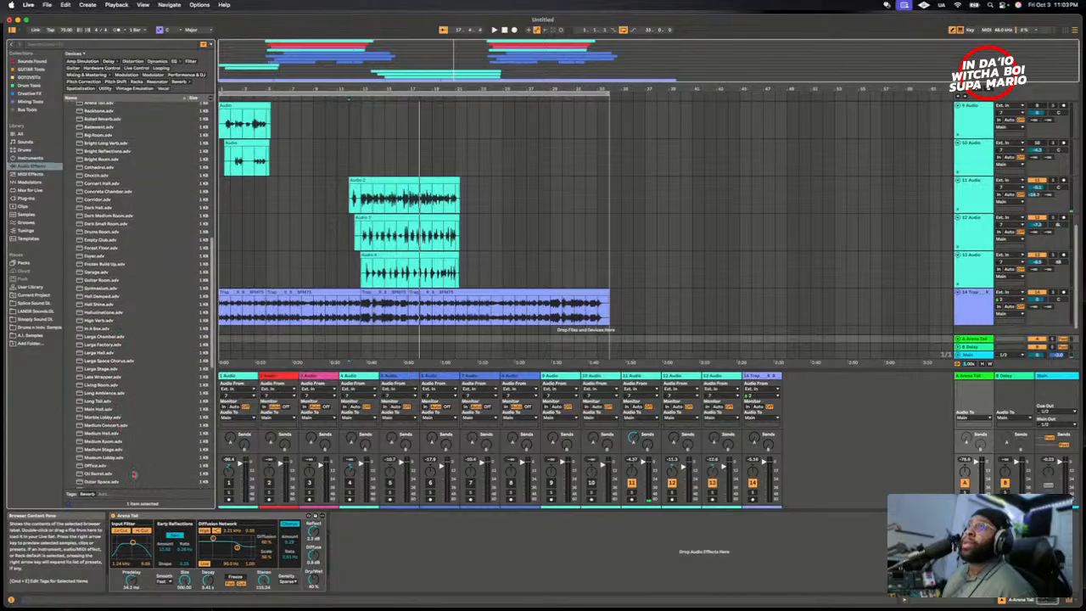
{"action": "left_click", "coordinate": [96, 451]}
{"action": "left_click_drag", "start_coordinate": [96, 451], "coordinate": [173, 521]}
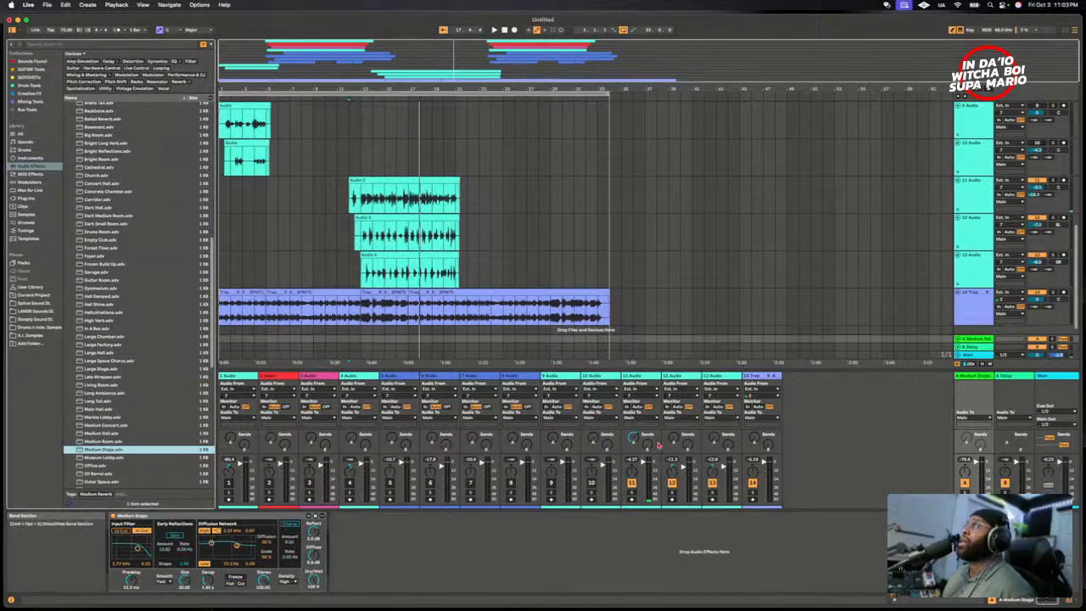
- Unfold and select the B-Delay return track to show its Delay, and raise 13 Audio's send B
{"action": "left_click", "coordinate": [633, 495]}
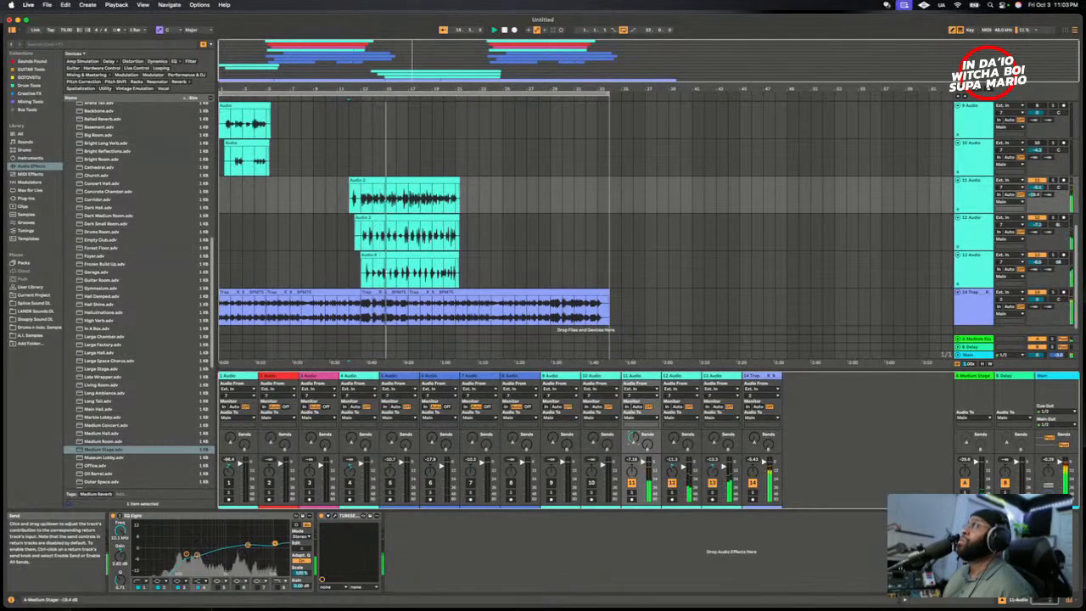
{"action": "left_click", "coordinate": [959, 346]}
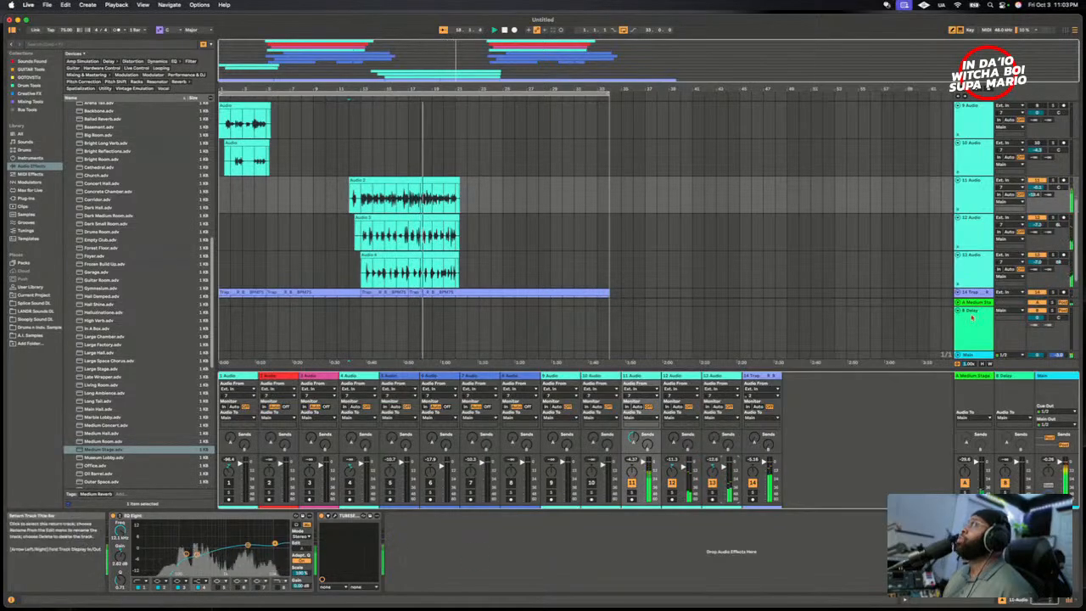
{"action": "left_click", "coordinate": [1005, 375]}
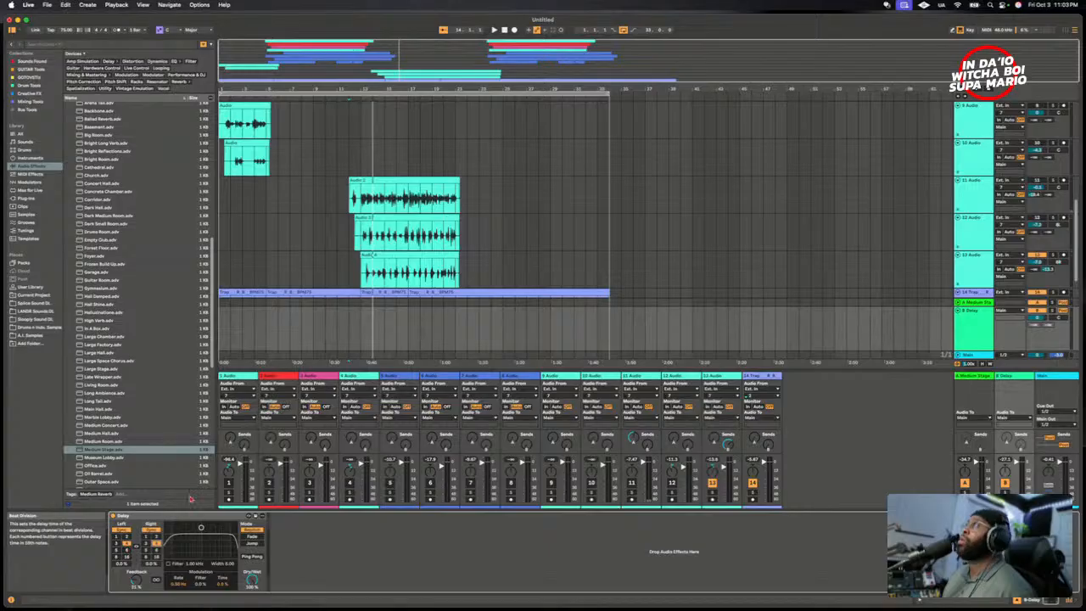
- Turn on Ping Pong in return B's Delay while playing 13 Audio from its clip start, and reactivate 11 Audio and 12 Audio
{"action": "left_click", "coordinate": [361, 268]}
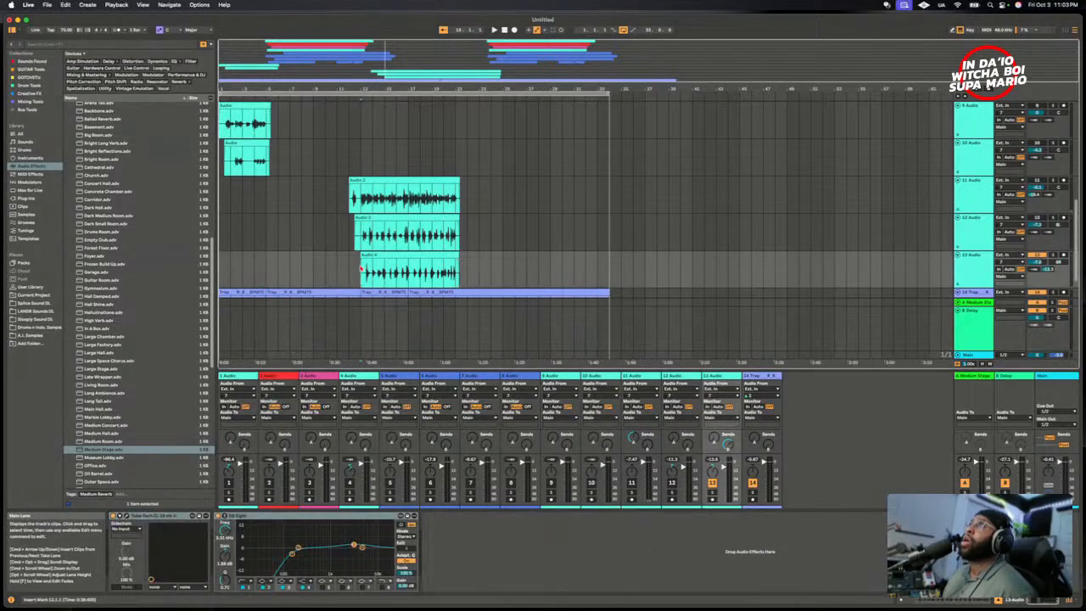
{"action": "key", "text": "space"}
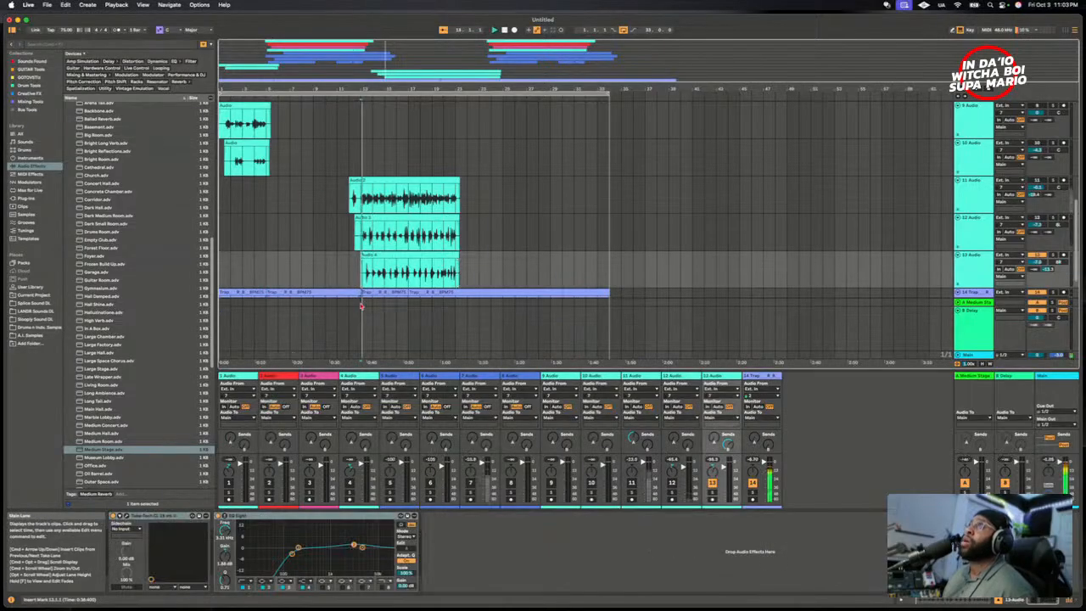
{"action": "left_click", "coordinate": [958, 329]}
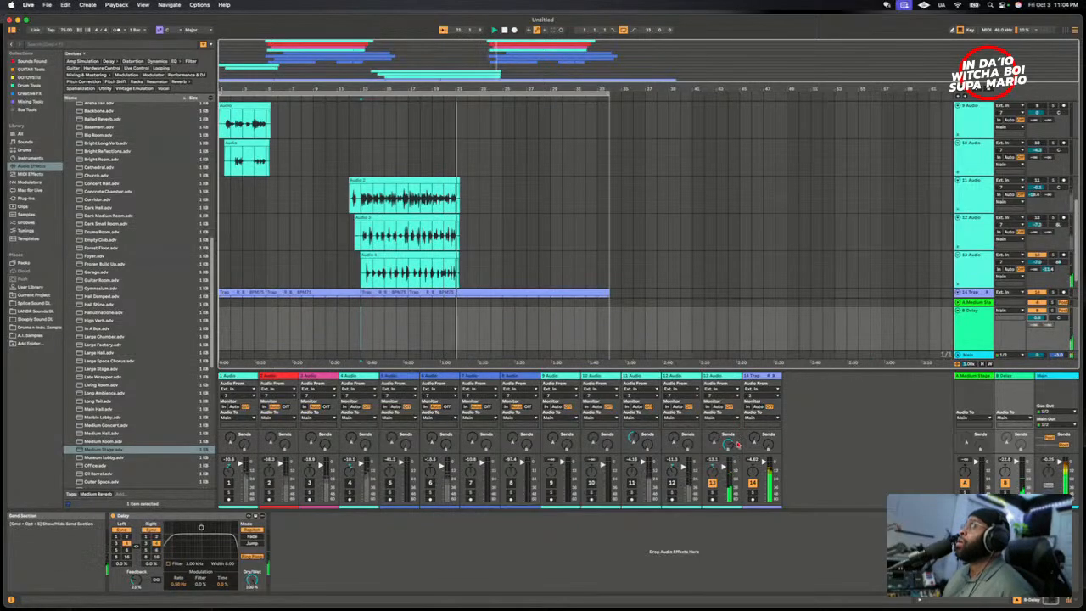
{"action": "left_click", "coordinate": [670, 484]}
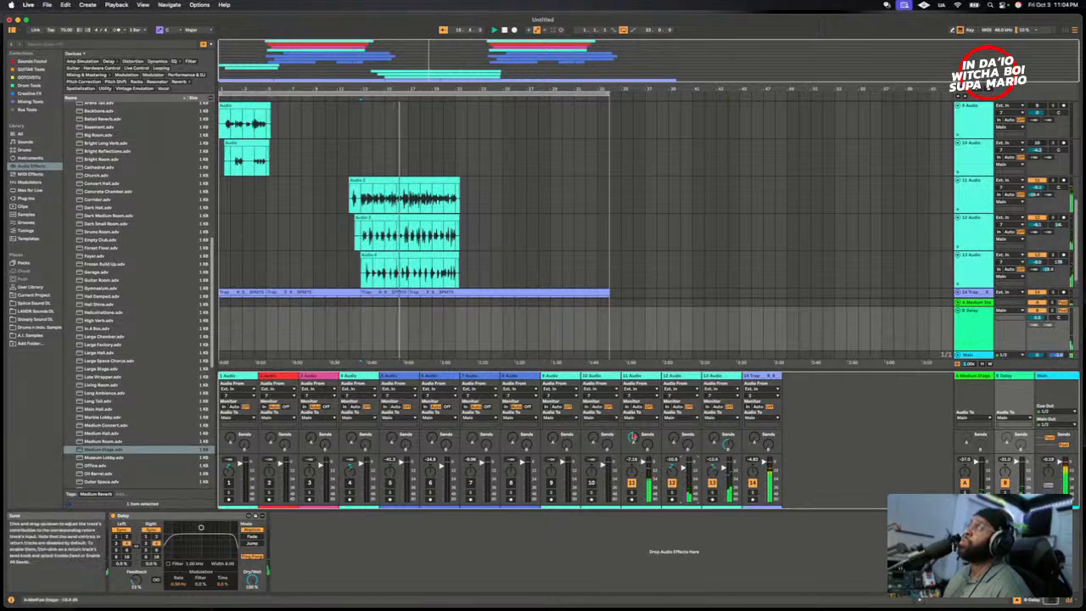
{"action": "left_click", "coordinate": [641, 477]}
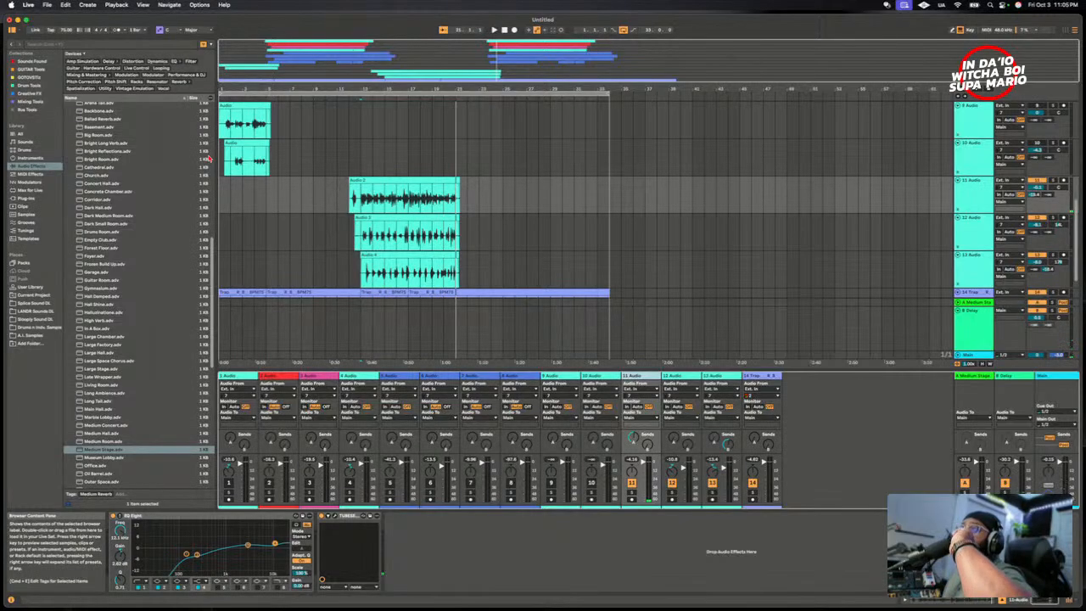
{"action": "left_click", "coordinate": [50, 46]}
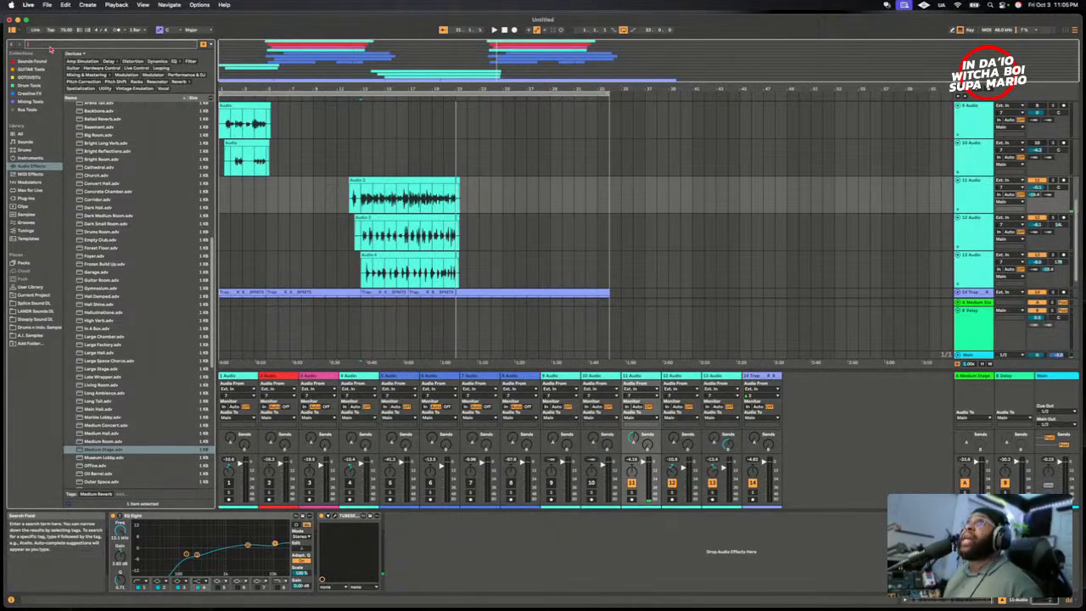
{"action": "type", "text": "SONIBLE"}
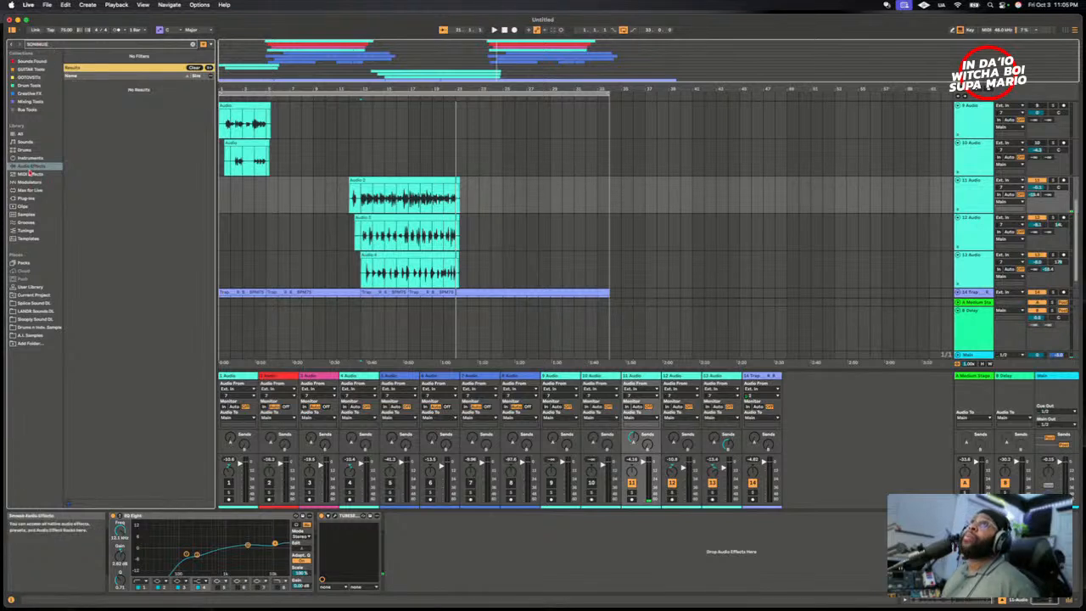
{"action": "left_click", "coordinate": [28, 198]}
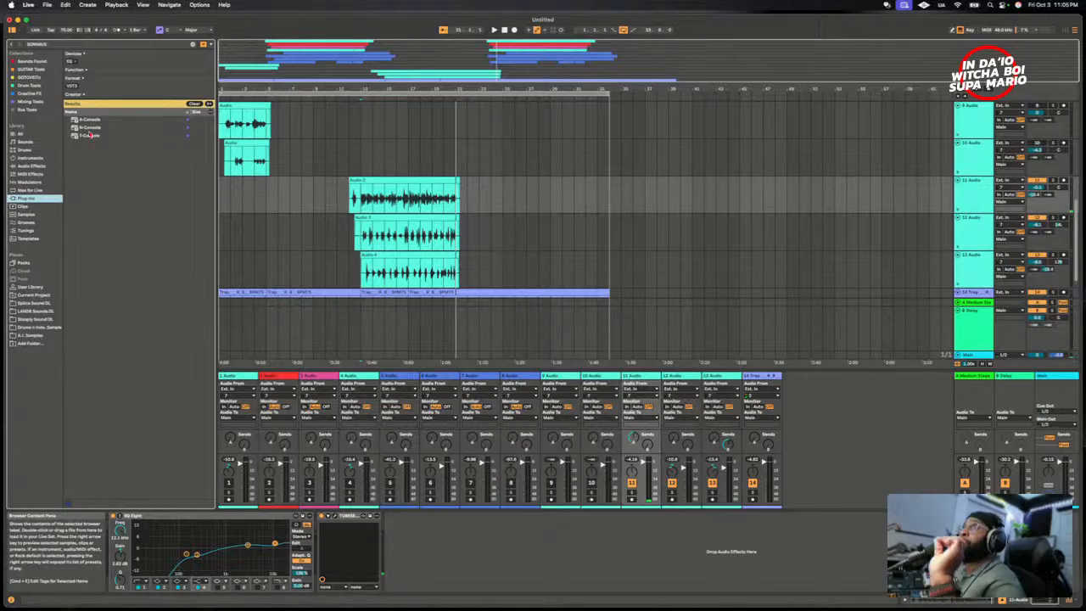
{"action": "left_click", "coordinate": [86, 124]}
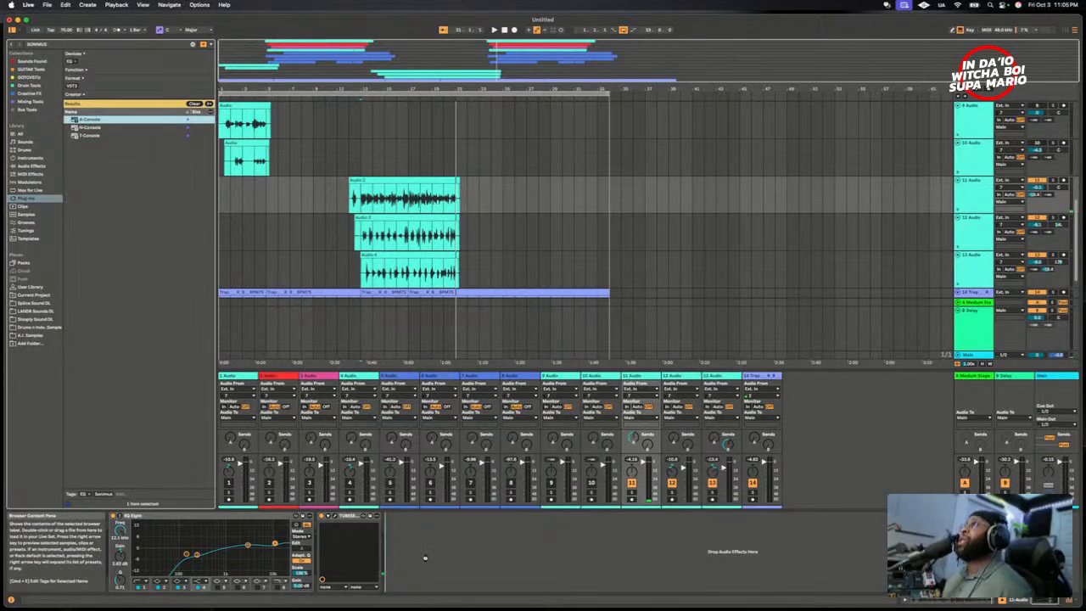
{"action": "left_click_drag", "start_coordinate": [422, 556], "coordinate": [423, 558]}
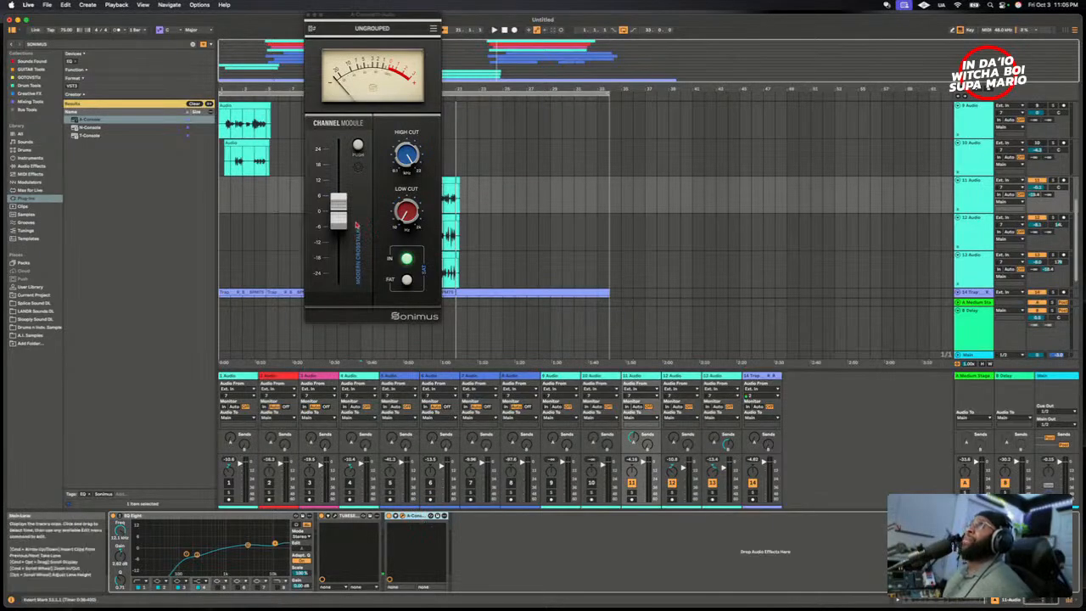
- Play the vocals while checking A-Console's meter and fader on 11 Audio, and close its window
{"action": "key", "text": "space"}
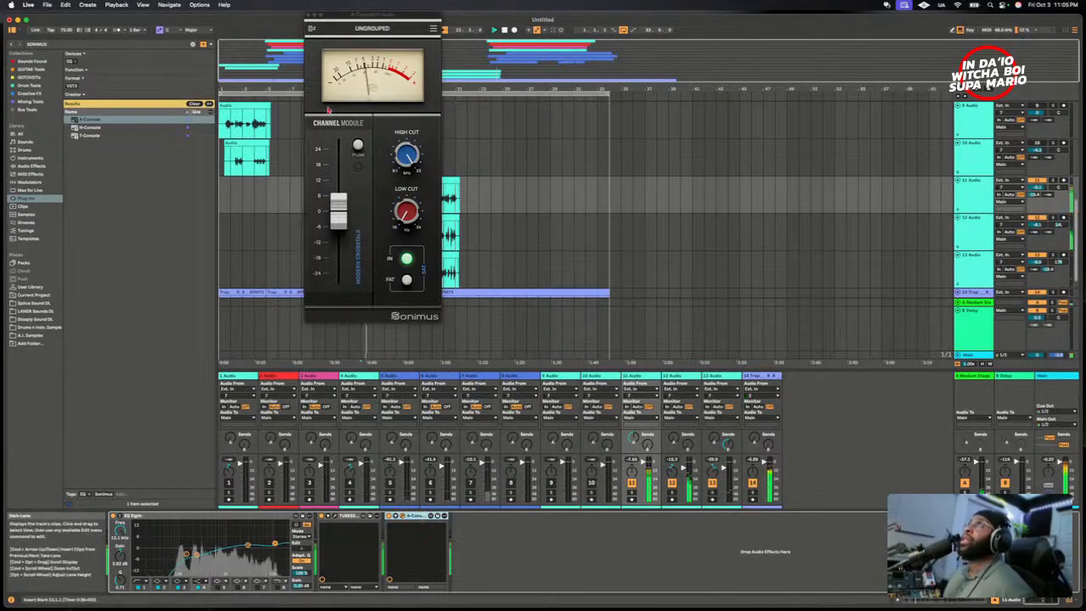
{"action": "left_click_drag", "start_coordinate": [346, 38], "coordinate": [624, 285]}
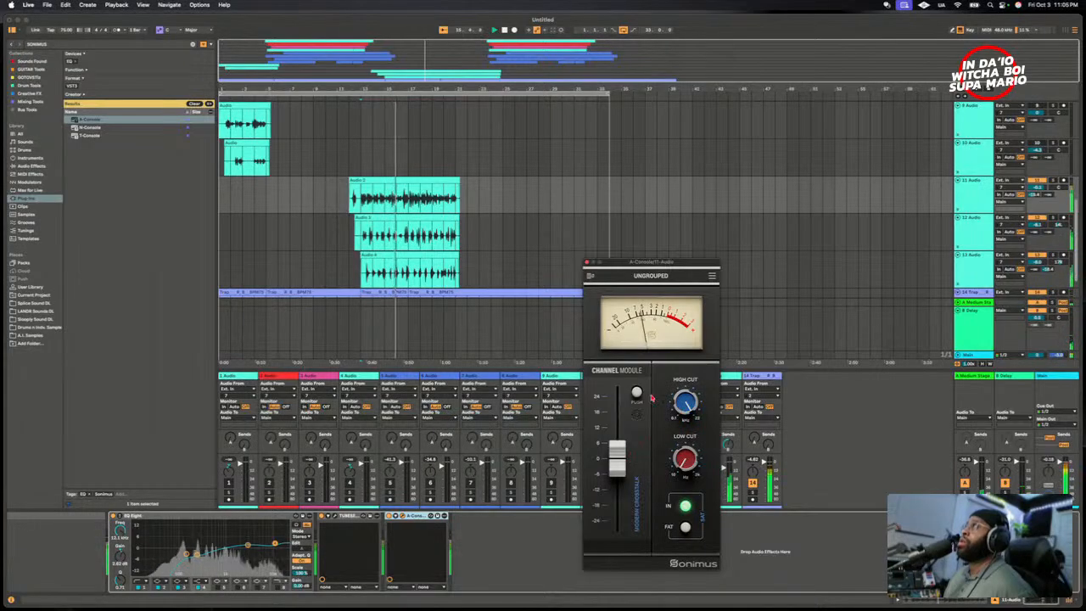
{"action": "left_click_drag", "start_coordinate": [618, 475], "coordinate": [618, 472]}
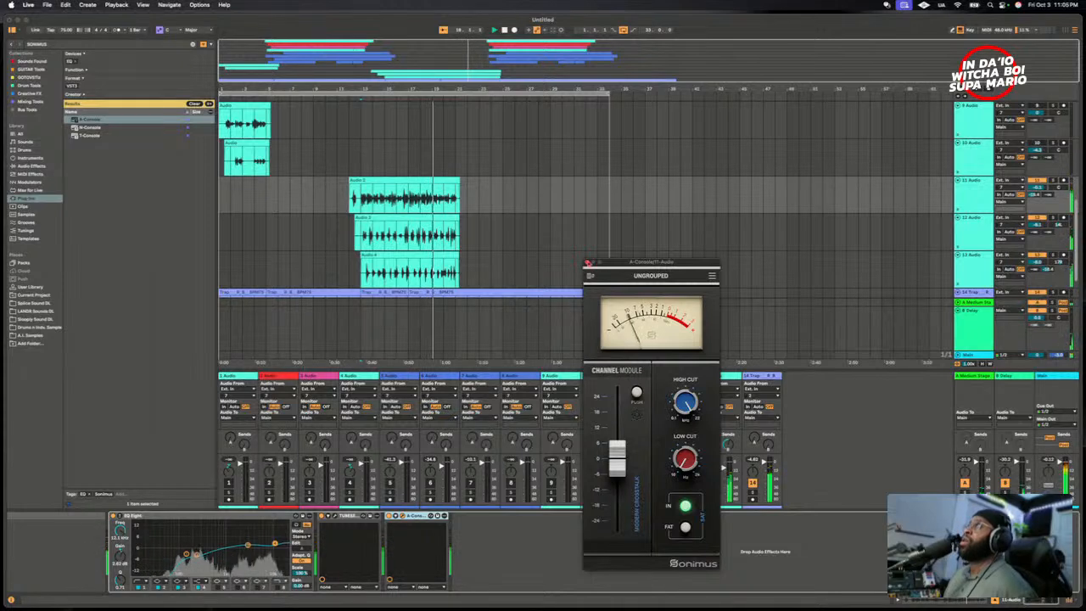
{"action": "left_click", "coordinate": [586, 262]}
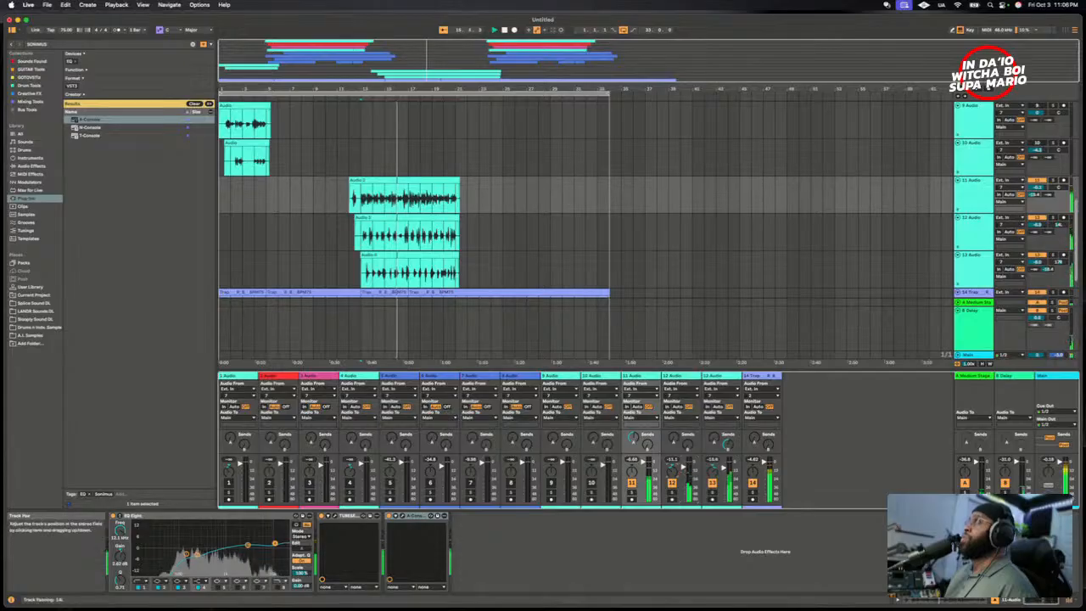
- Adjust 12 Audio's panning to 7L and pan the B-Delay return to the left while replaying the vocals
{"action": "left_click_drag", "start_coordinate": [673, 473], "coordinate": [673, 466]}
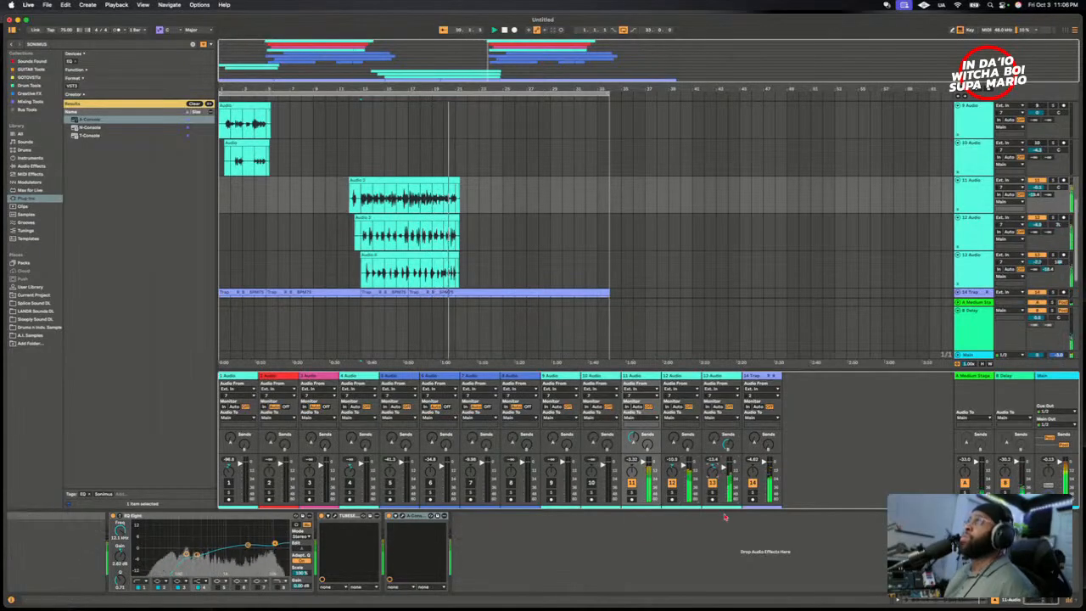
{"action": "key", "text": "space"}
{"action": "key", "text": "space"}
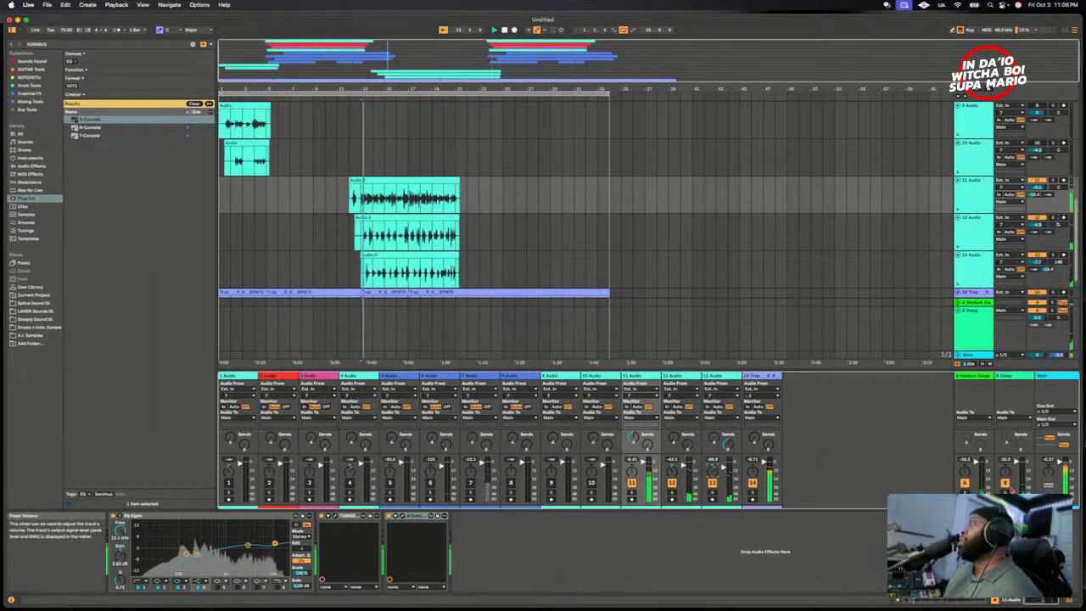
{"action": "left_click_drag", "start_coordinate": [1005, 471], "coordinate": [1005, 480]}
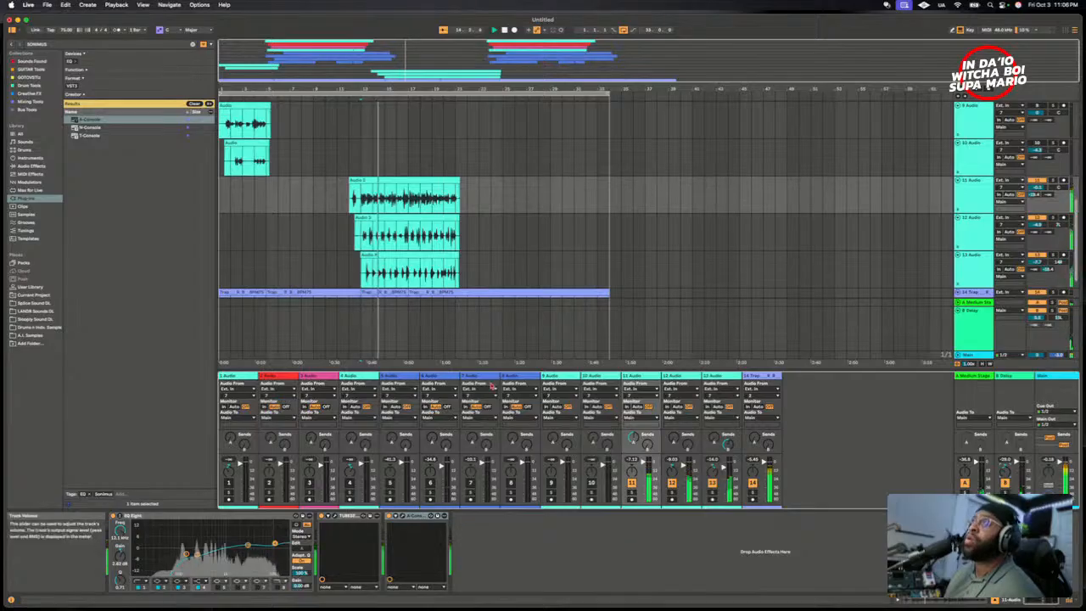
{"action": "key", "text": "space"}
- Select tracks 1 Audio through 4 Audio and assign them an olive track colour
{"action": "scroll", "coordinate": [800, 234], "scroll_direction": "down", "scroll_amount": 2}
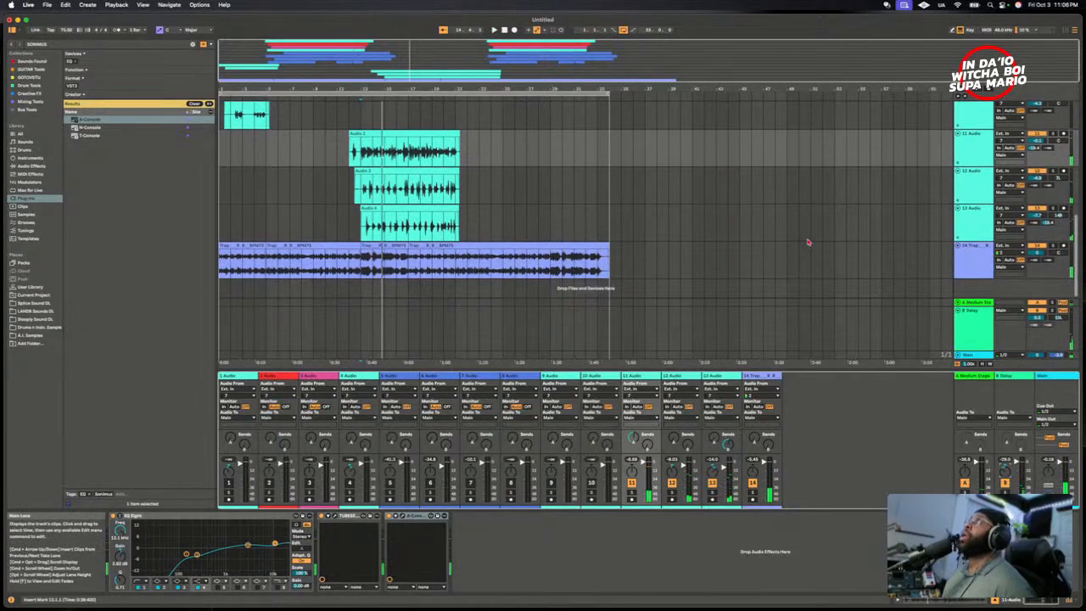
{"action": "scroll", "coordinate": [806, 242], "scroll_direction": "up", "scroll_amount": 5}
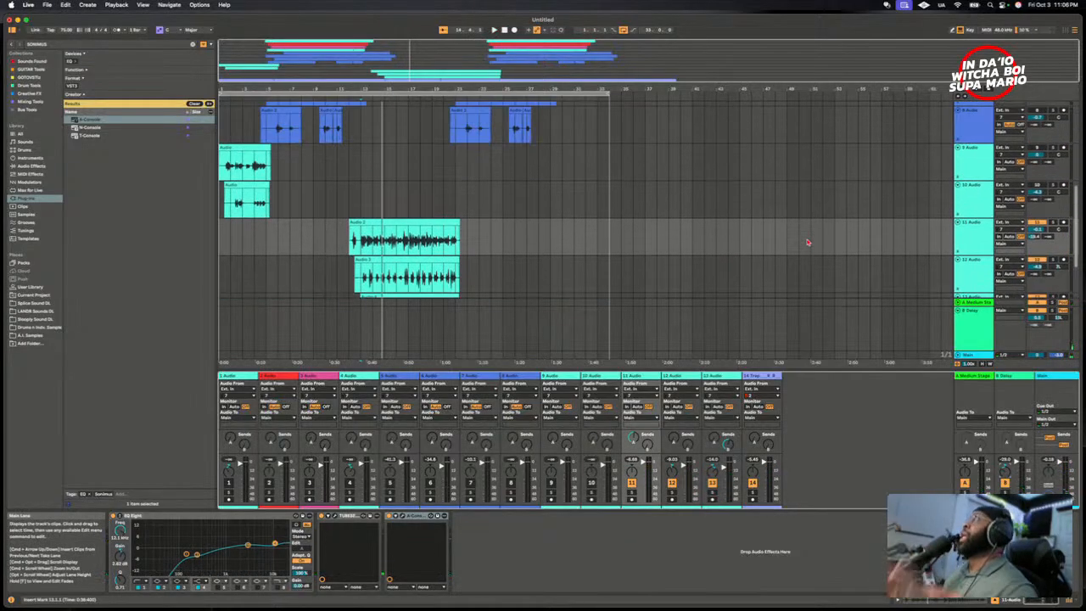
{"action": "scroll", "coordinate": [772, 250], "scroll_direction": "up", "scroll_amount": 3}
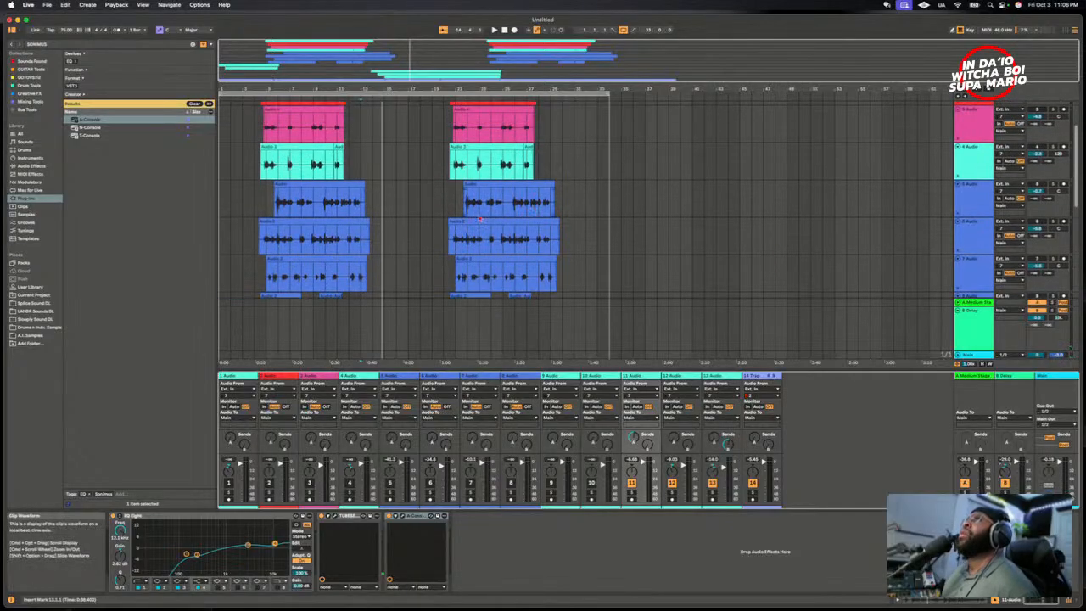
{"action": "scroll", "coordinate": [382, 234], "scroll_direction": "up", "scroll_amount": 2}
{"action": "scroll", "coordinate": [255, 184], "scroll_direction": "down", "scroll_amount": 4}
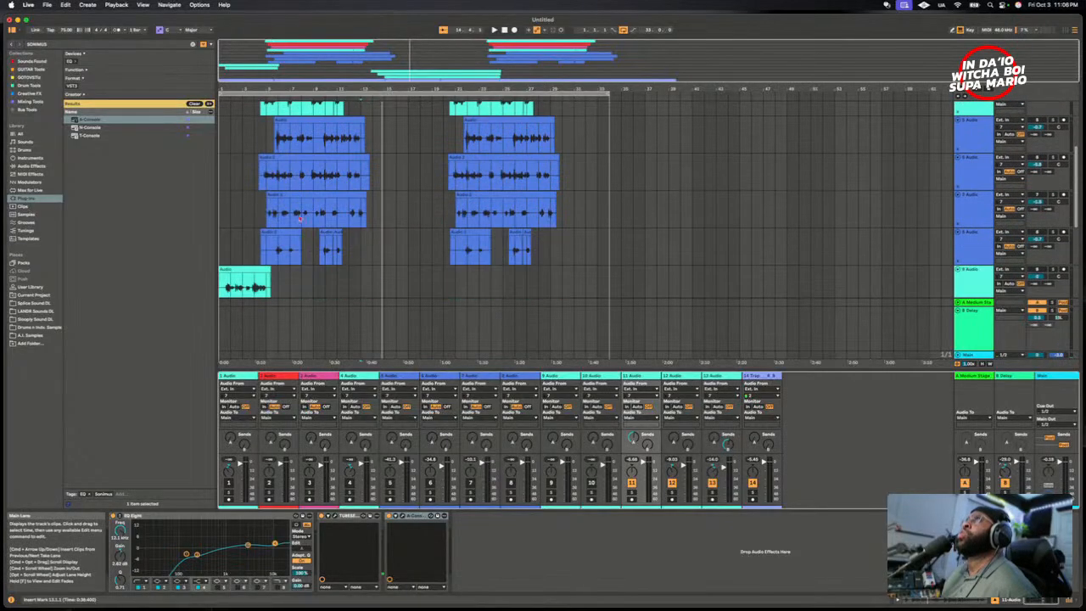
{"action": "scroll", "coordinate": [286, 184], "scroll_direction": "up", "scroll_amount": 4}
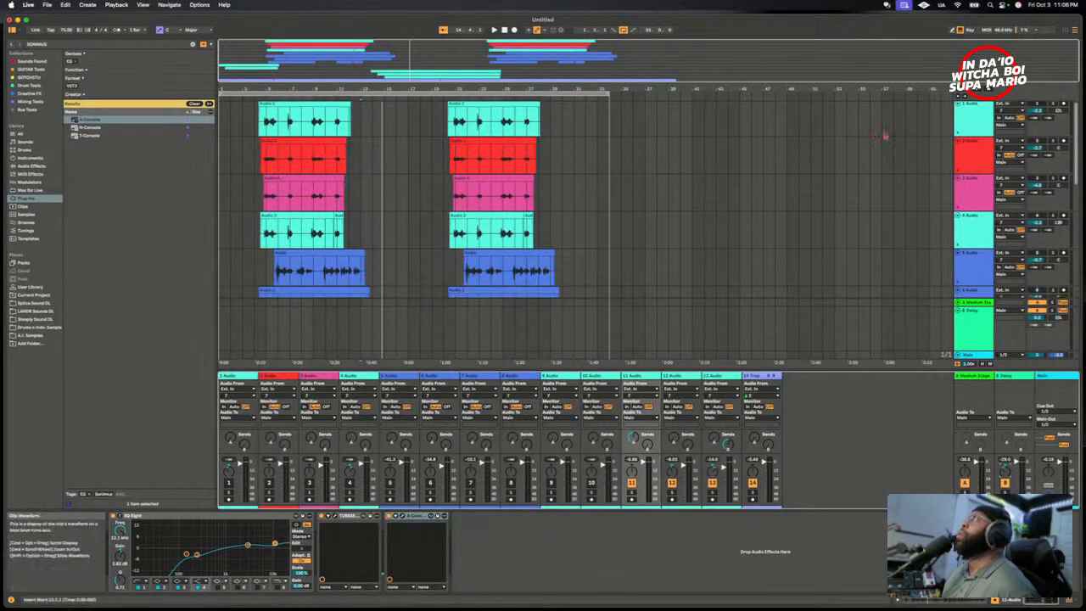
{"action": "scroll", "coordinate": [978, 190], "scroll_direction": "down", "scroll_amount": 1}
{"action": "scroll", "coordinate": [978, 190], "scroll_direction": "up", "scroll_amount": 1}
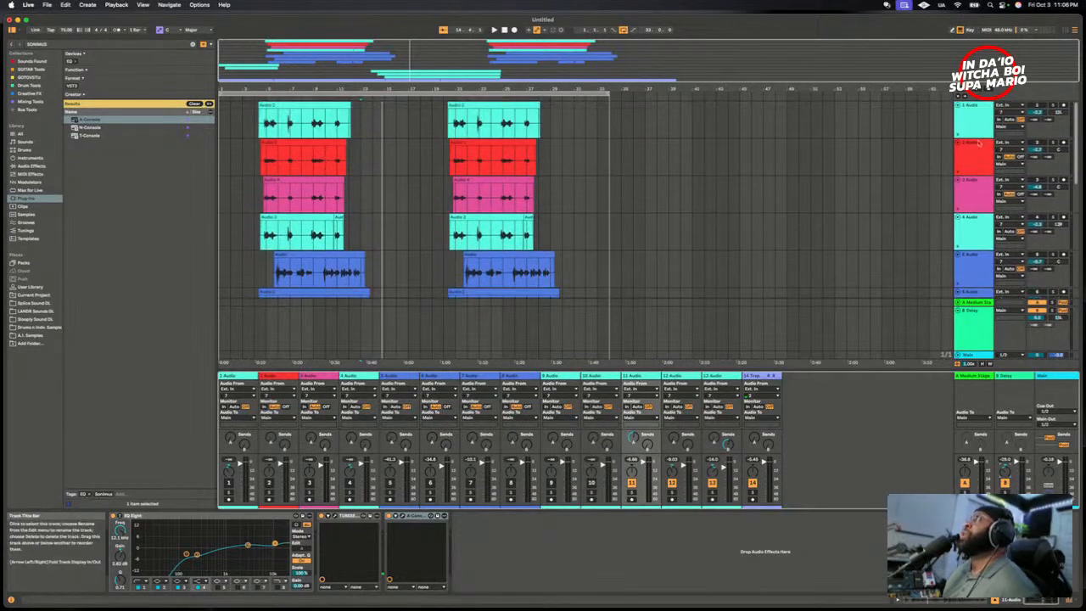
{"action": "left_click", "coordinate": [976, 117]}
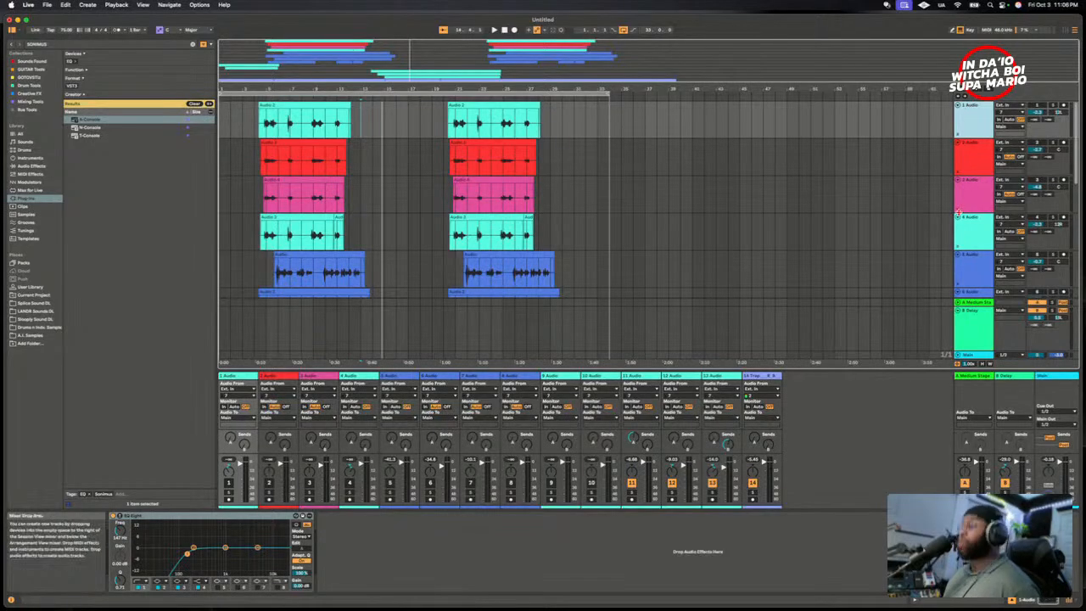
{"action": "left_click", "coordinate": [968, 237], "text": "shift"}
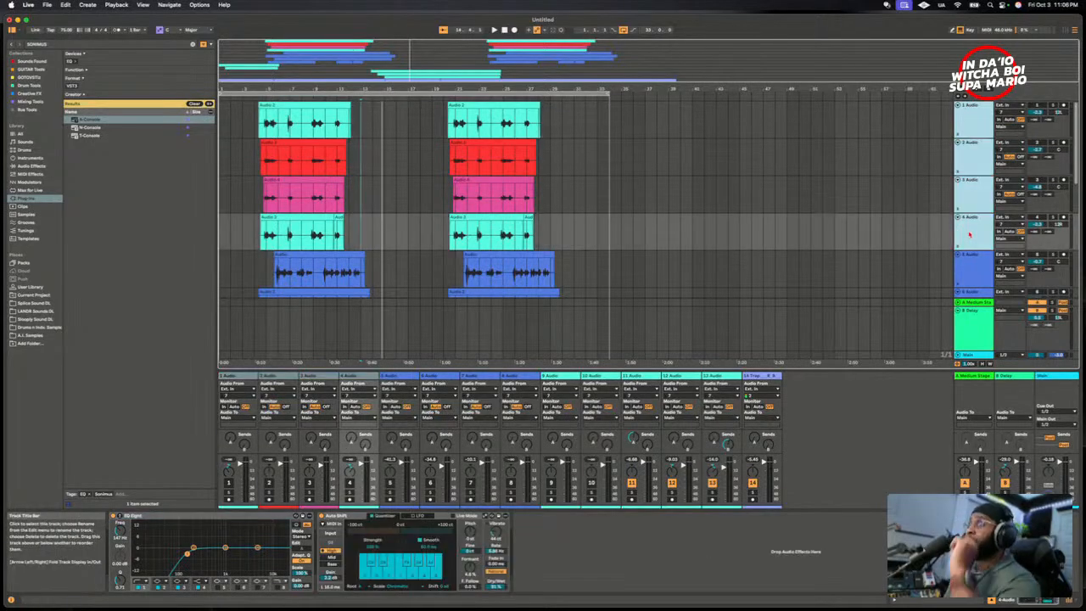
{"action": "right_click", "coordinate": [970, 229]}
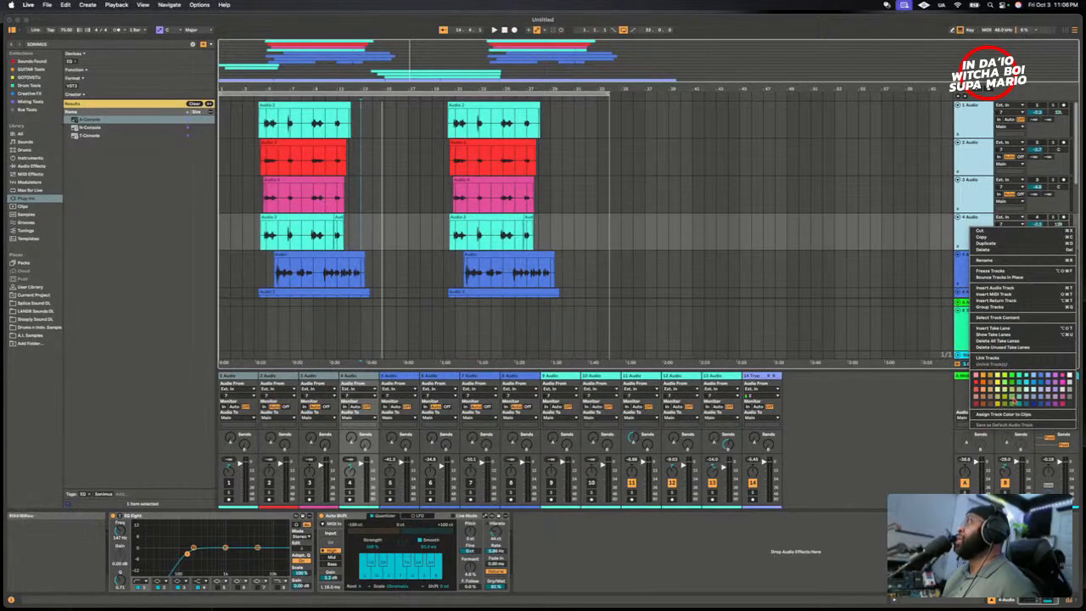
{"action": "left_click", "coordinate": [1001, 403]}
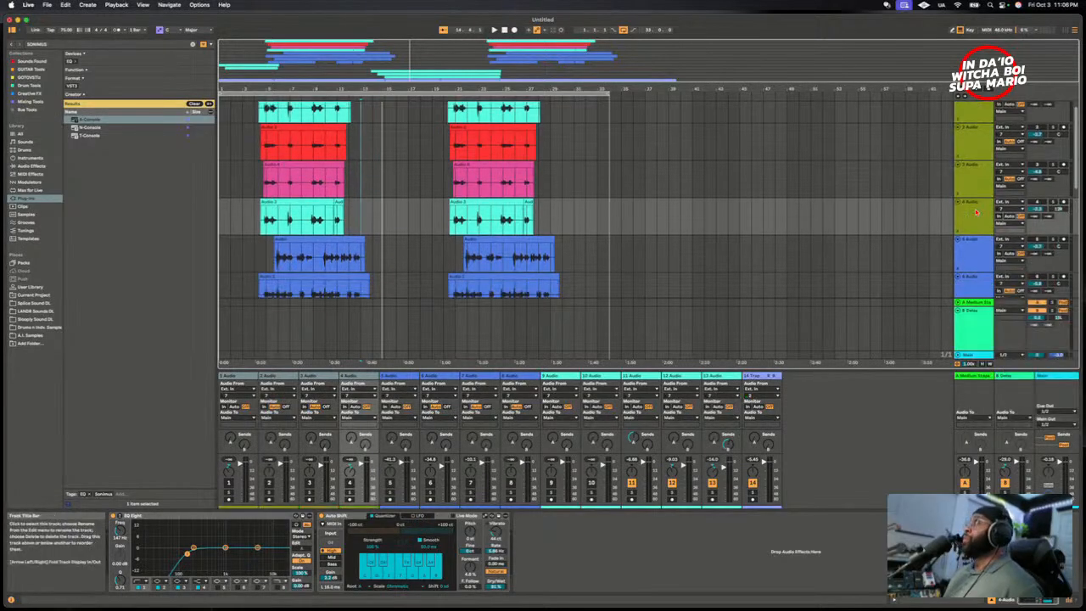
- Group tracks 1 Audio through 4 Audio, folding and unfolding the new group to check its contents
{"action": "left_click", "coordinate": [983, 134]}
{"action": "left_click", "coordinate": [979, 235], "text": "shift"}
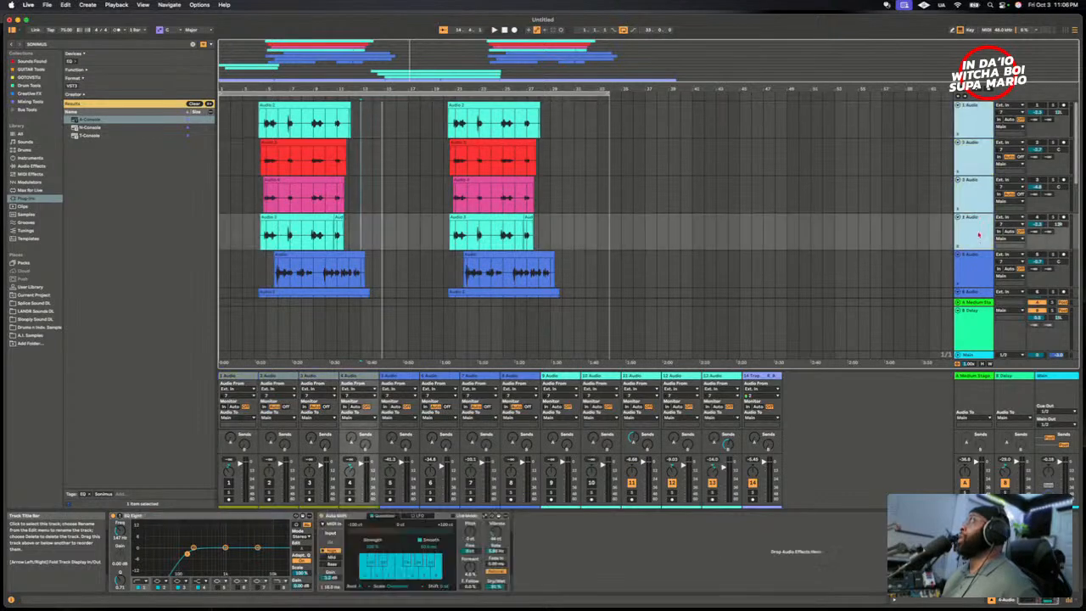
{"action": "right_click", "coordinate": [989, 123]}
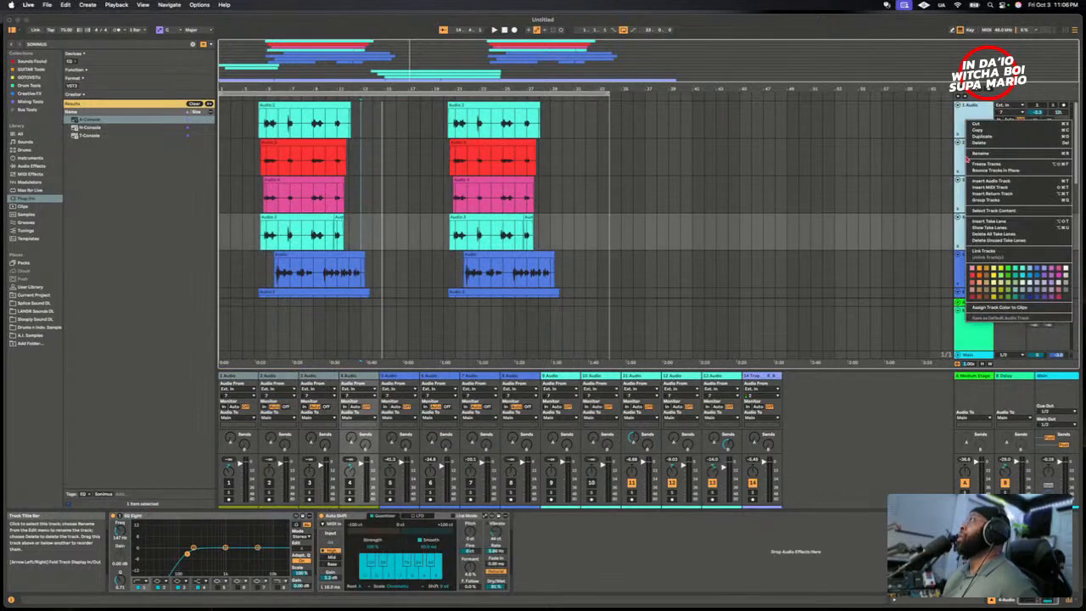
{"action": "left_click", "coordinate": [983, 201]}
{"action": "left_click", "coordinate": [959, 106]}
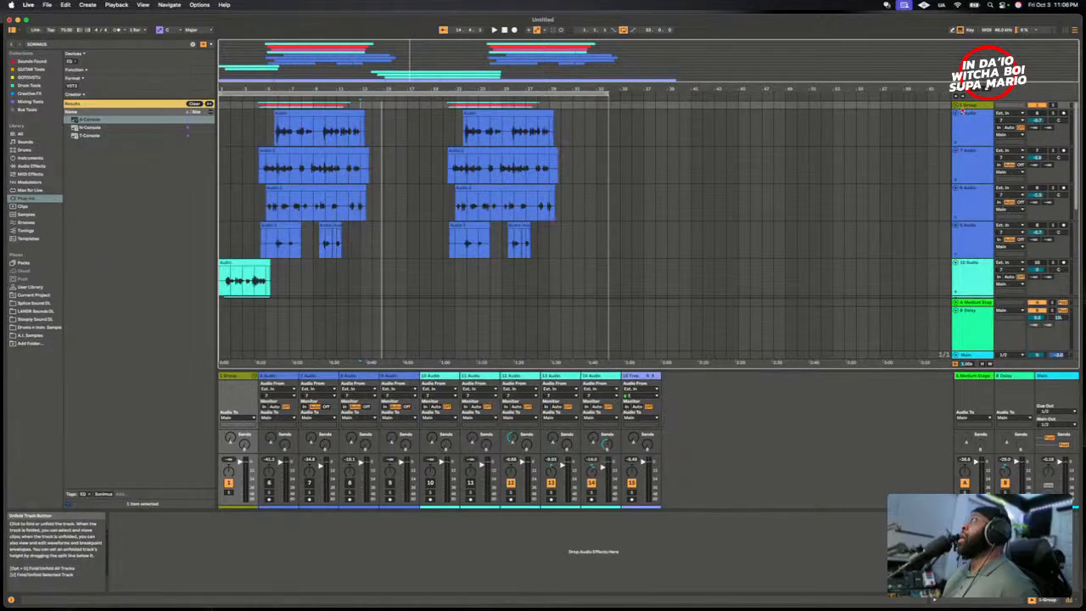
{"action": "left_click", "coordinate": [957, 107]}
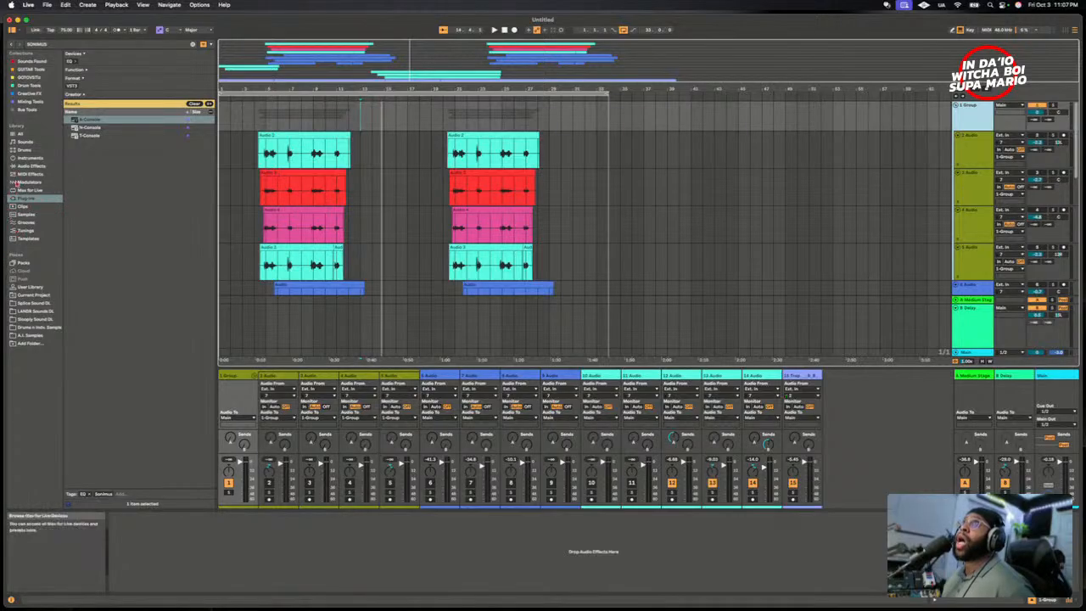
- Find Channel EQ among the audio effects and load it onto the 1 Group track
{"action": "left_click", "coordinate": [26, 167]}
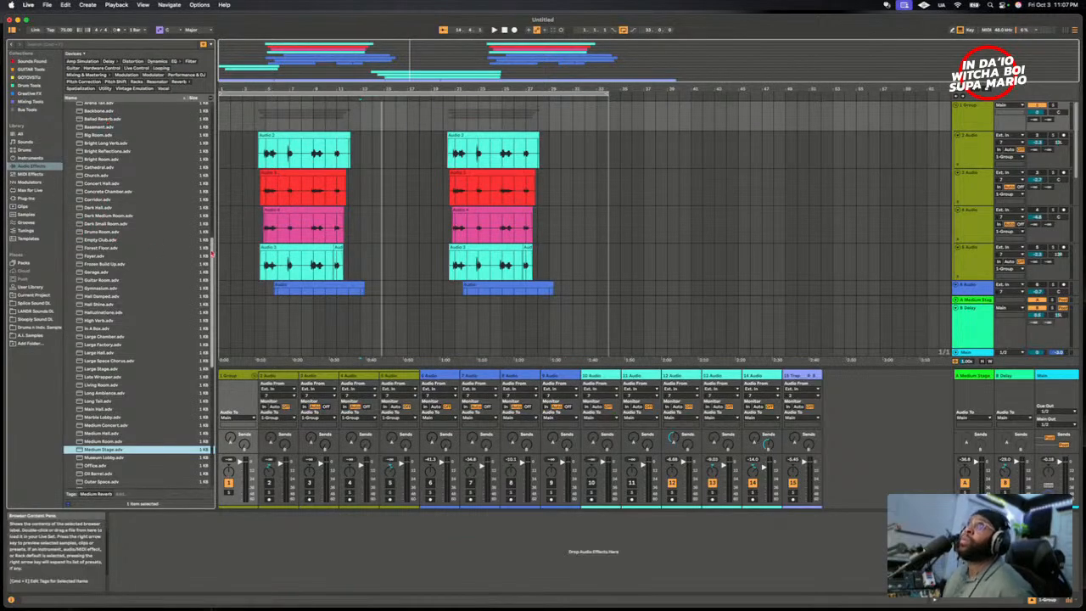
{"action": "scroll", "coordinate": [117, 313], "scroll_direction": "up", "scroll_amount": 15}
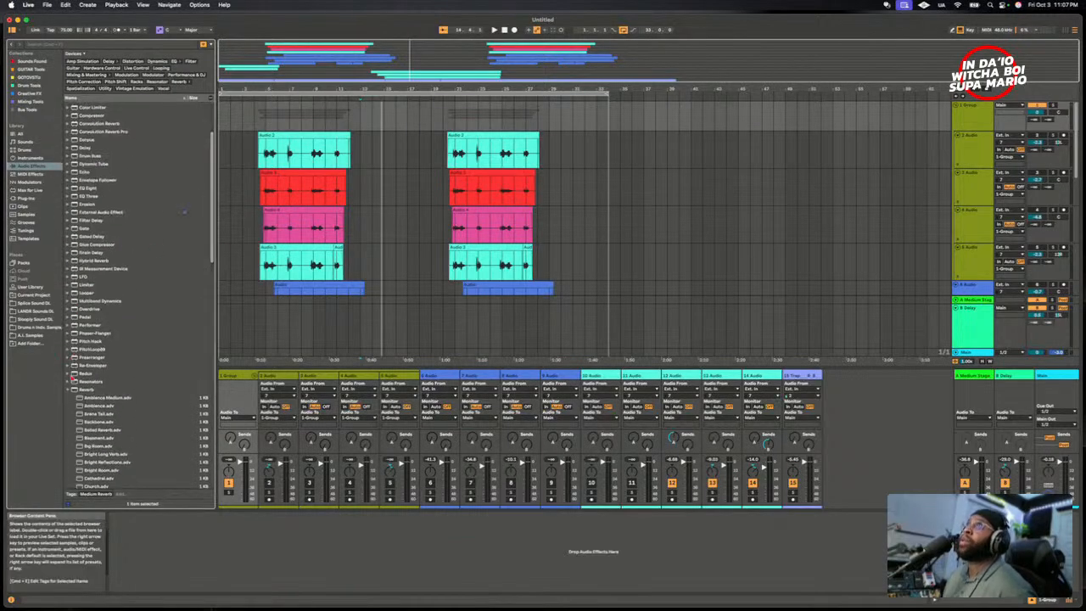
{"action": "left_click", "coordinate": [72, 390]}
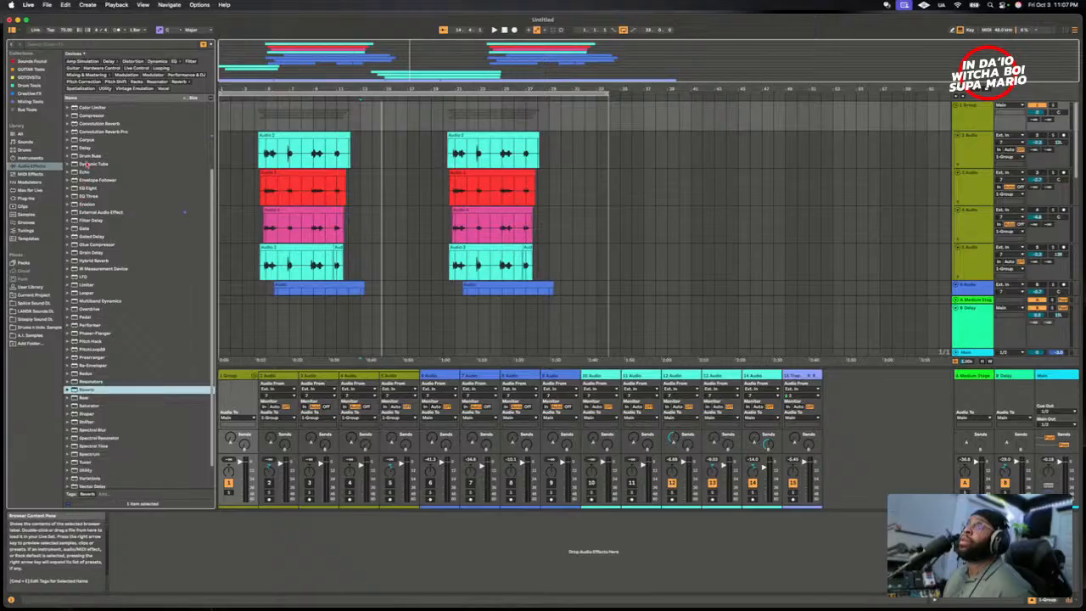
{"action": "scroll", "coordinate": [111, 167], "scroll_direction": "up", "scroll_amount": 5}
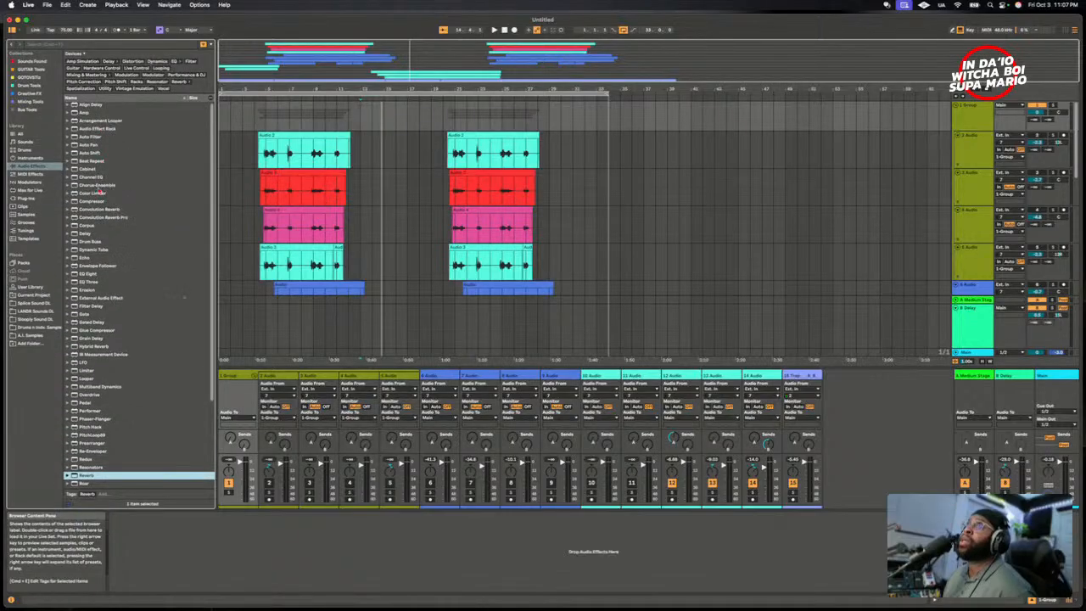
{"action": "left_click", "coordinate": [95, 178]}
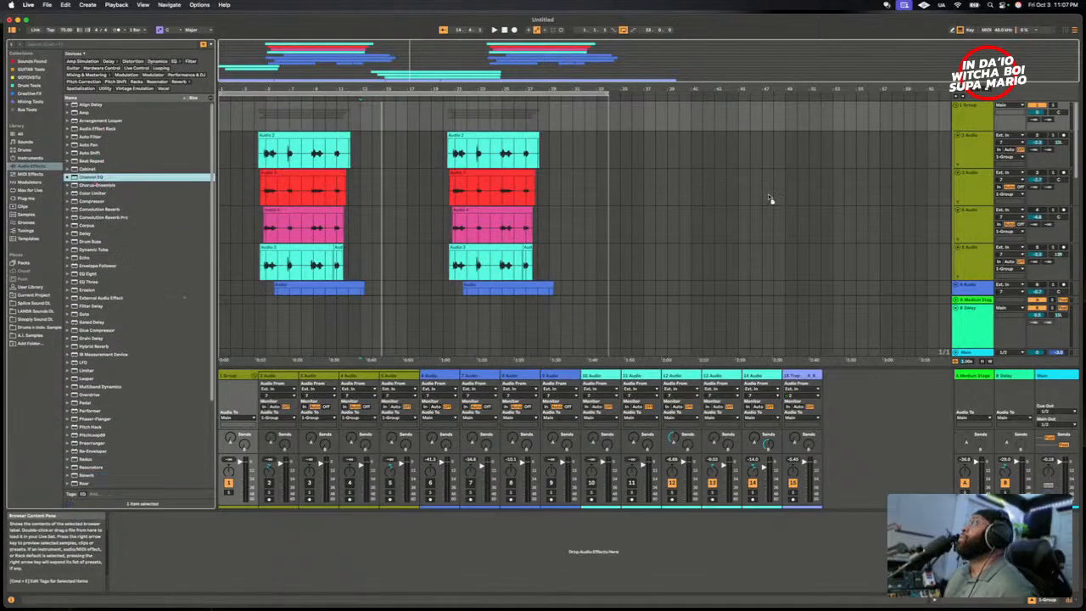
{"action": "key", "text": "Return"}
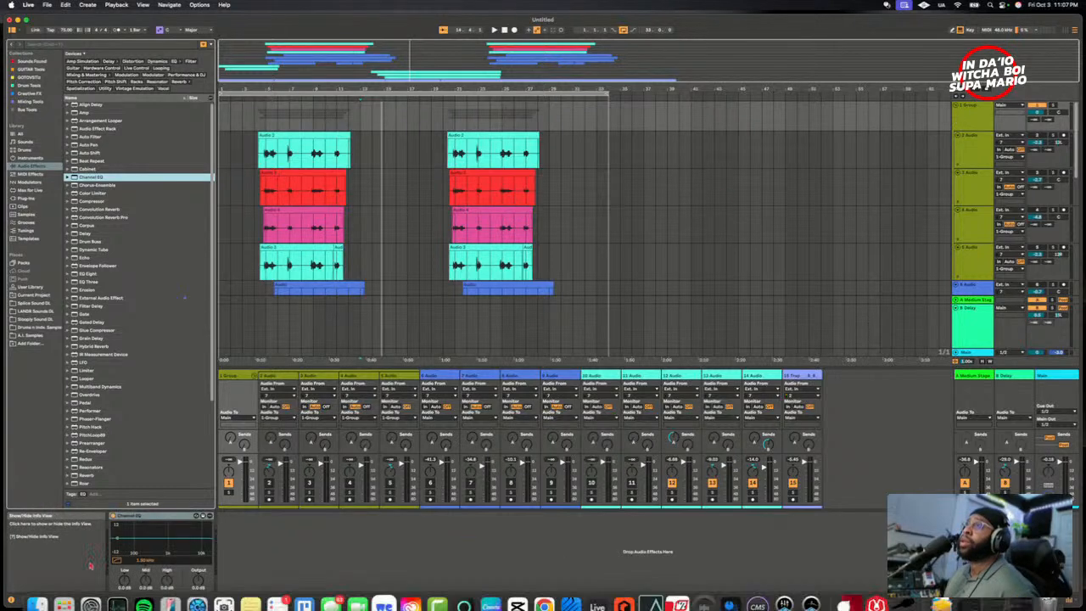
- Play the grouped vocals from just before their first clips and shape the group's Channel EQ bands, setting its output to -1.0 dB
{"action": "left_click", "coordinate": [255, 289]}
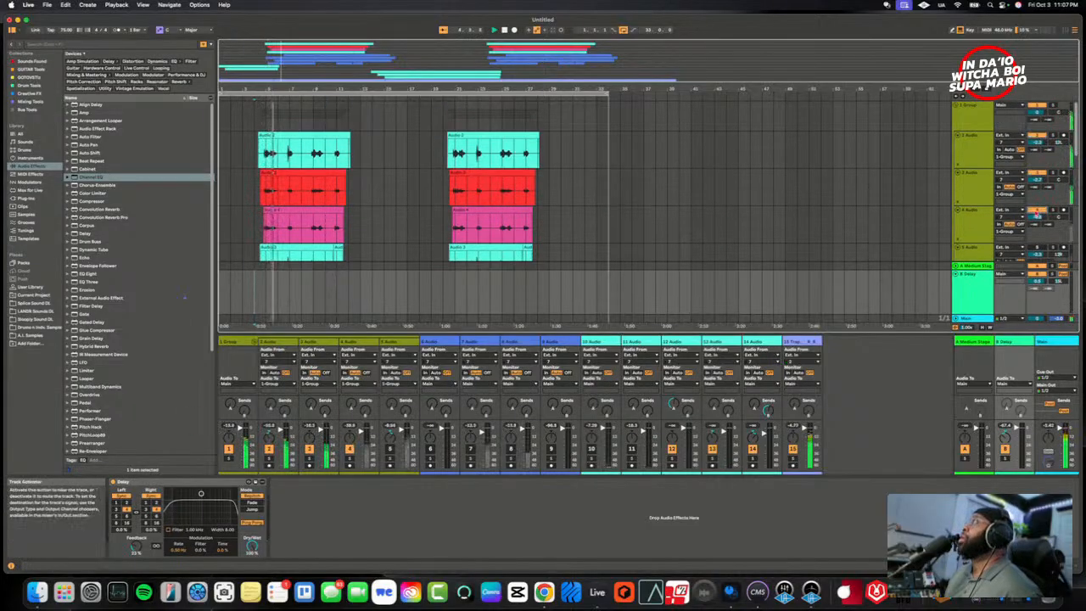
{"action": "scroll", "coordinate": [1037, 212], "scroll_direction": "down", "scroll_amount": 2}
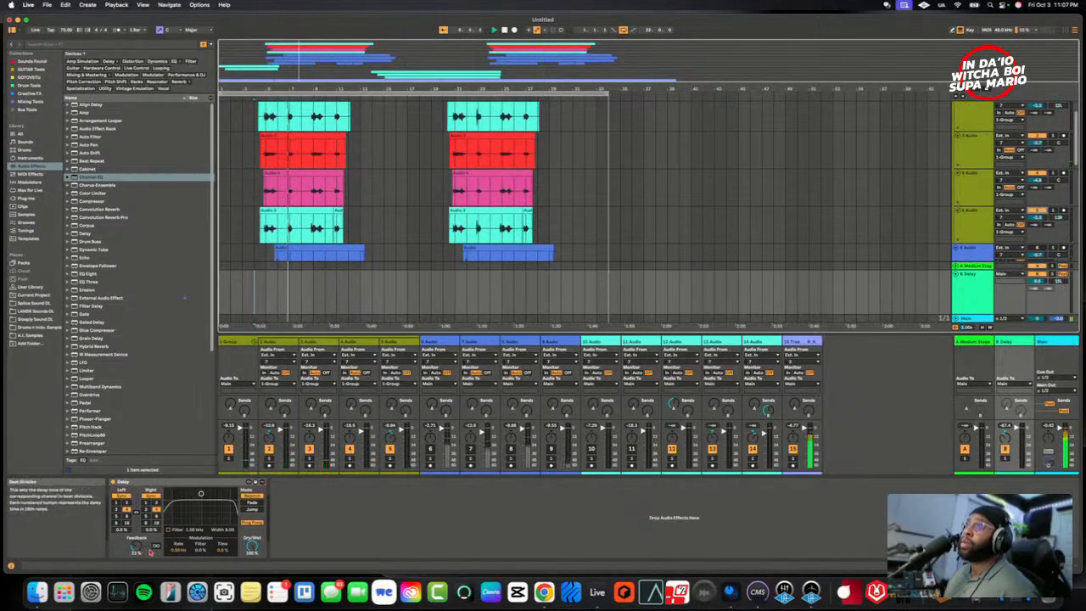
{"action": "left_click", "coordinate": [245, 345]}
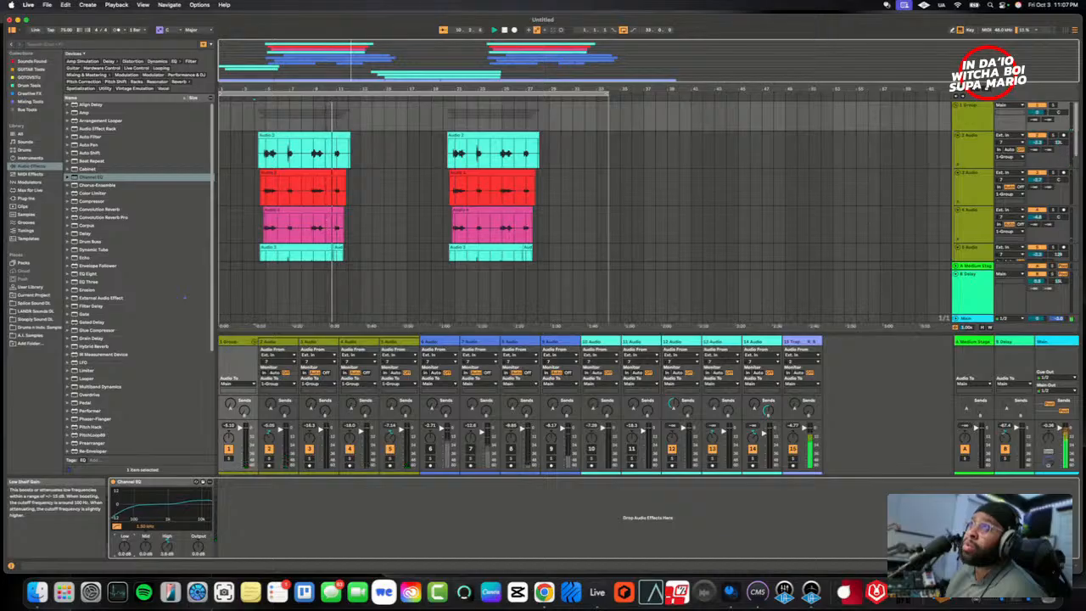
{"action": "mouse_move", "coordinate": [125, 547]}
{"action": "left_mouse_down"}
{"action": "mouse_move", "coordinate": [125, 535]}
{"action": "mouse_move", "coordinate": [125, 557]}
{"action": "left_mouse_up"}
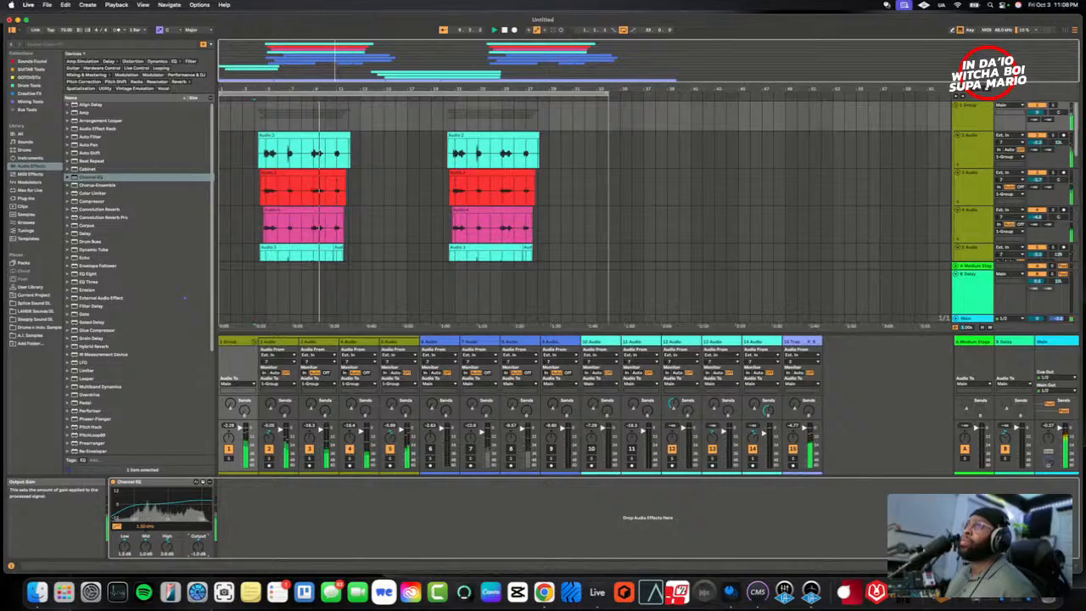
{"action": "key", "text": "space"}
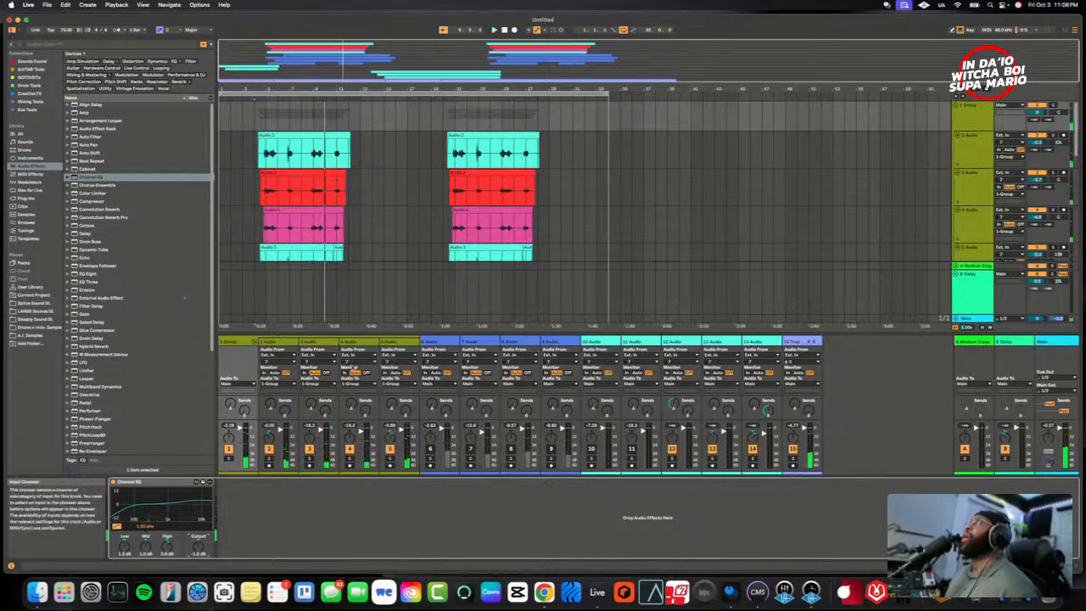
- Examine the device chains on tracks 2 Audio through 5 Audio and compare them with the group's own processing
{"action": "double_click", "coordinate": [972, 120]}
{"action": "left_click", "coordinate": [972, 120]}
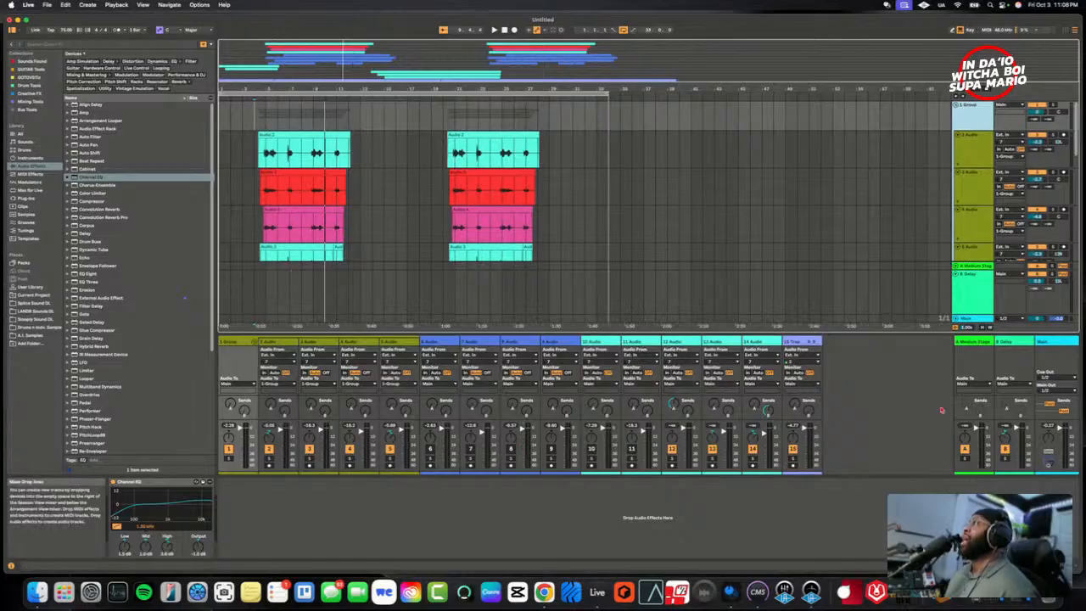
{"action": "mouse_move", "coordinate": [886, 332]}
{"action": "left_mouse_down"}
{"action": "mouse_move", "coordinate": [886, 347]}
{"action": "mouse_move", "coordinate": [886, 331]}
{"action": "left_mouse_up"}
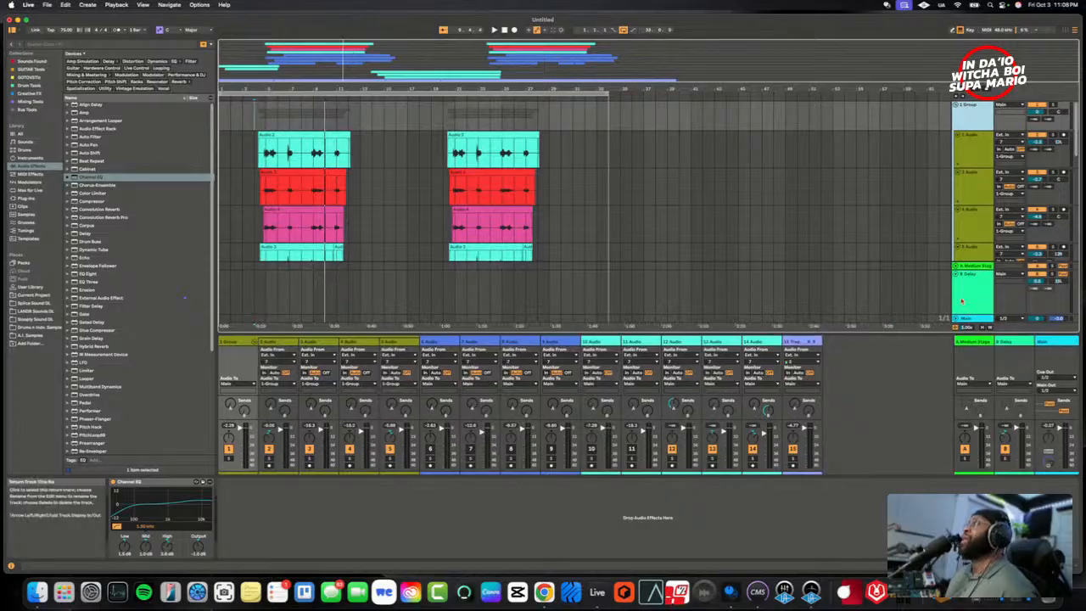
{"action": "scroll", "coordinate": [715, 255], "scroll_direction": "down", "scroll_amount": 1}
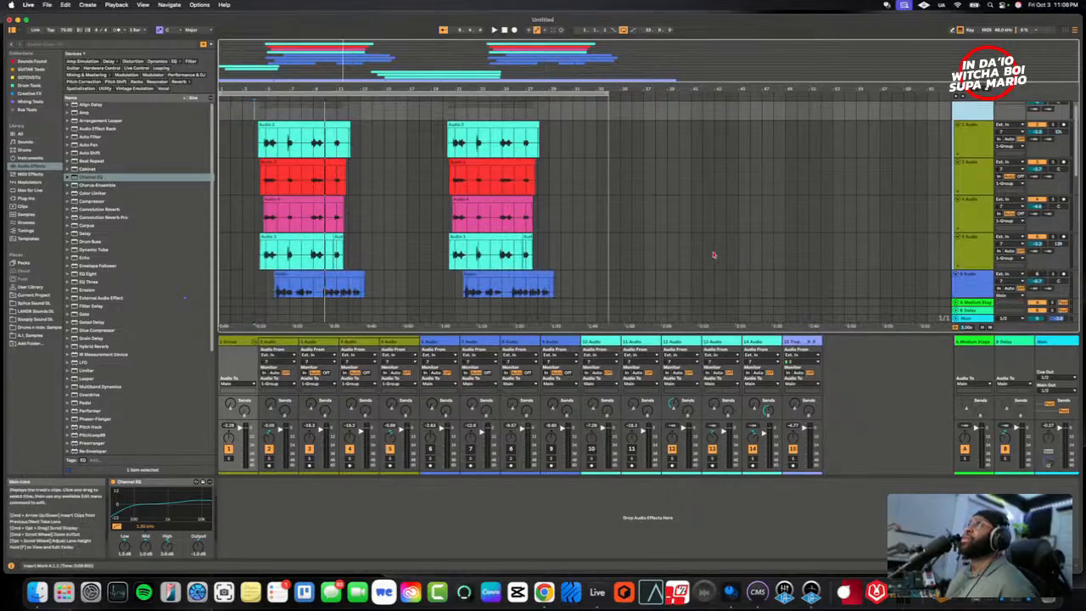
{"action": "scroll", "coordinate": [716, 256], "scroll_direction": "up", "scroll_amount": 1}
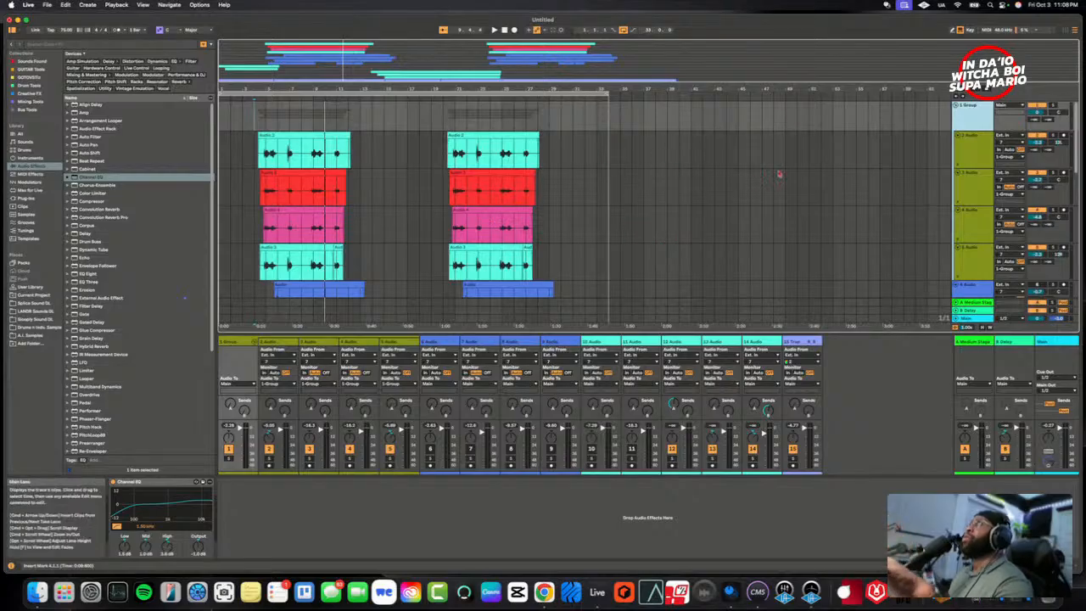
{"action": "left_click", "coordinate": [960, 153]}
{"action": "left_click", "coordinate": [966, 197]}
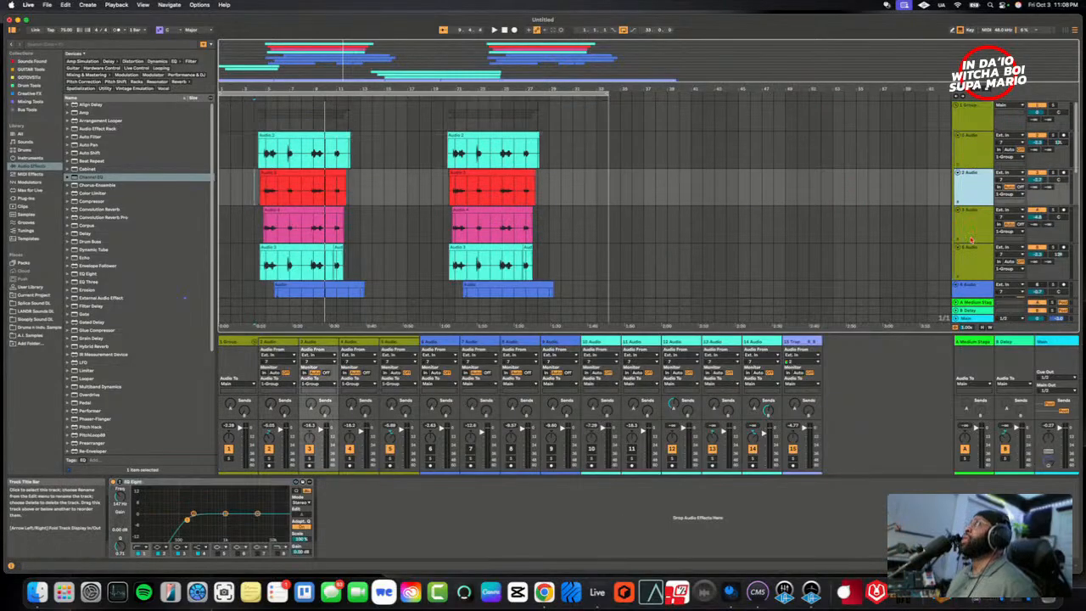
{"action": "left_click", "coordinate": [967, 233]}
{"action": "left_click", "coordinate": [970, 271]}
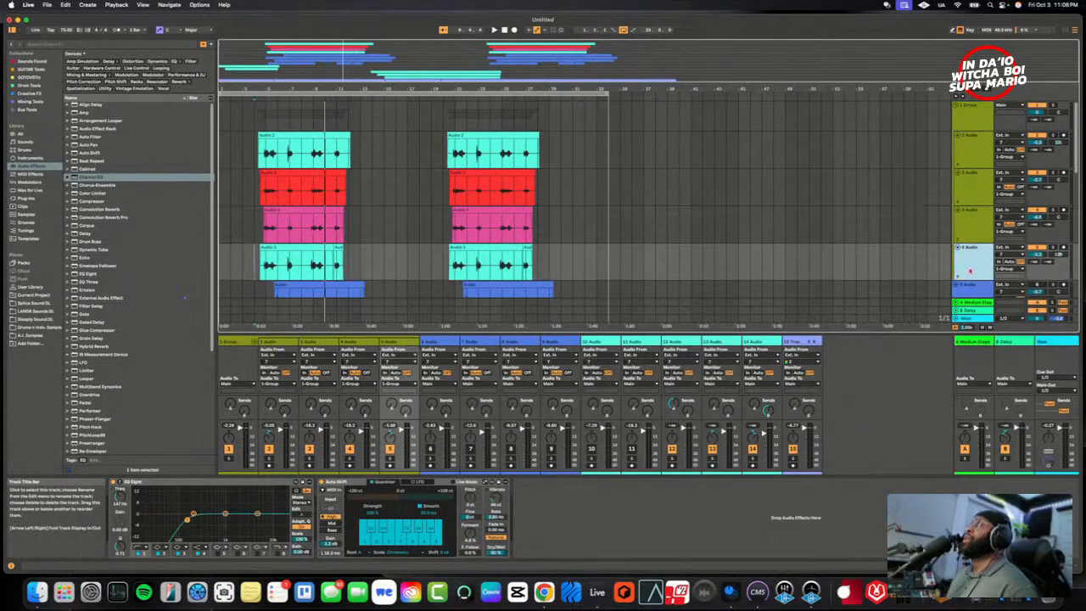
{"action": "left_click", "coordinate": [981, 119]}
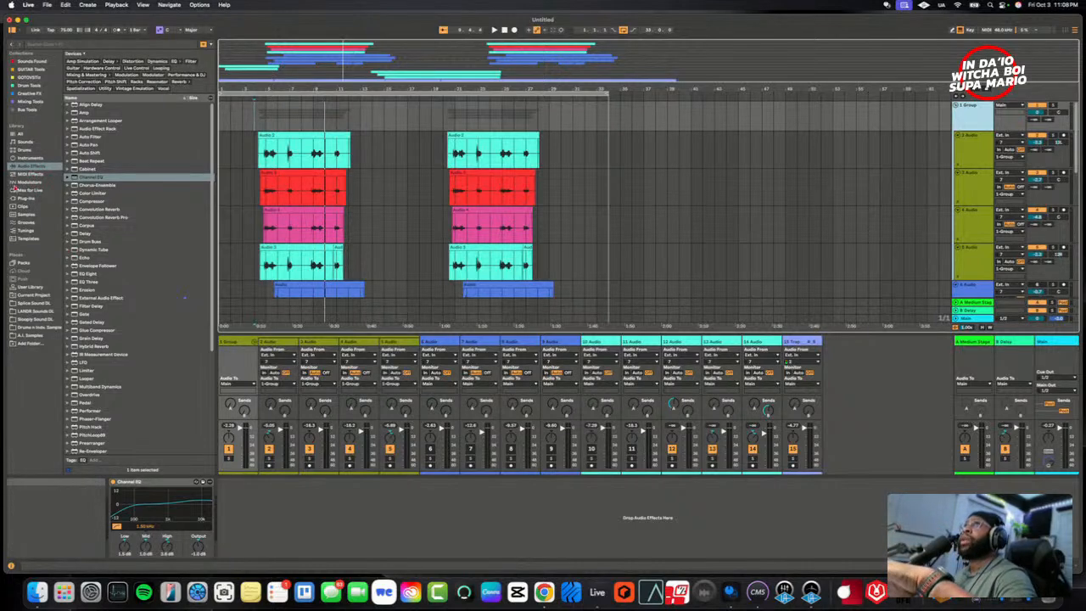
- Load Heritage Audio's TUBESESSOR compressor after Channel EQ on 1 Group and move its window clear of the vocal clips
{"action": "left_click", "coordinate": [26, 198]}
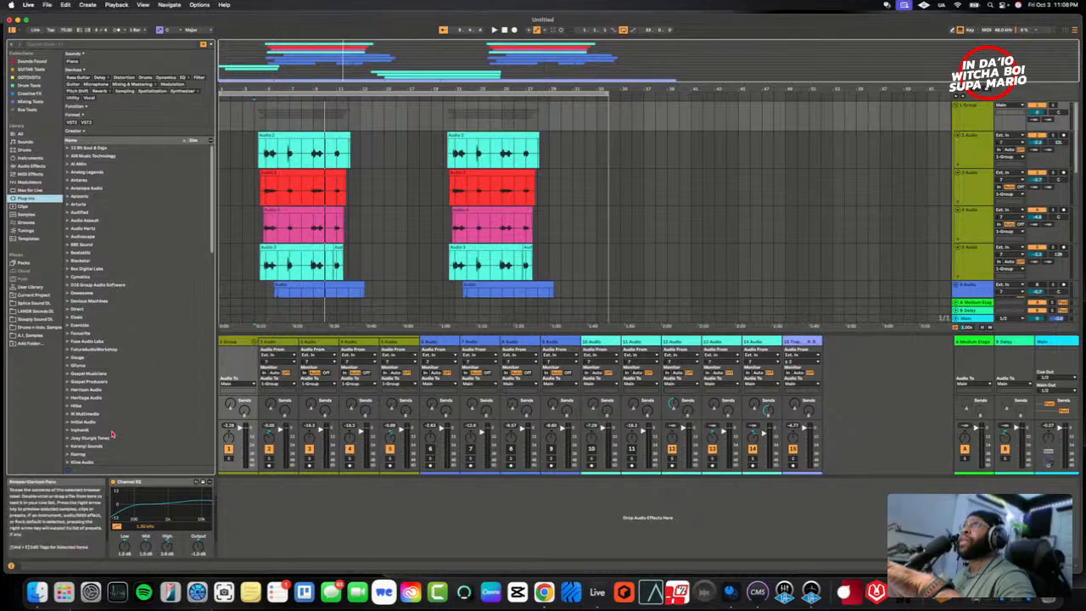
{"action": "left_click", "coordinate": [68, 397]}
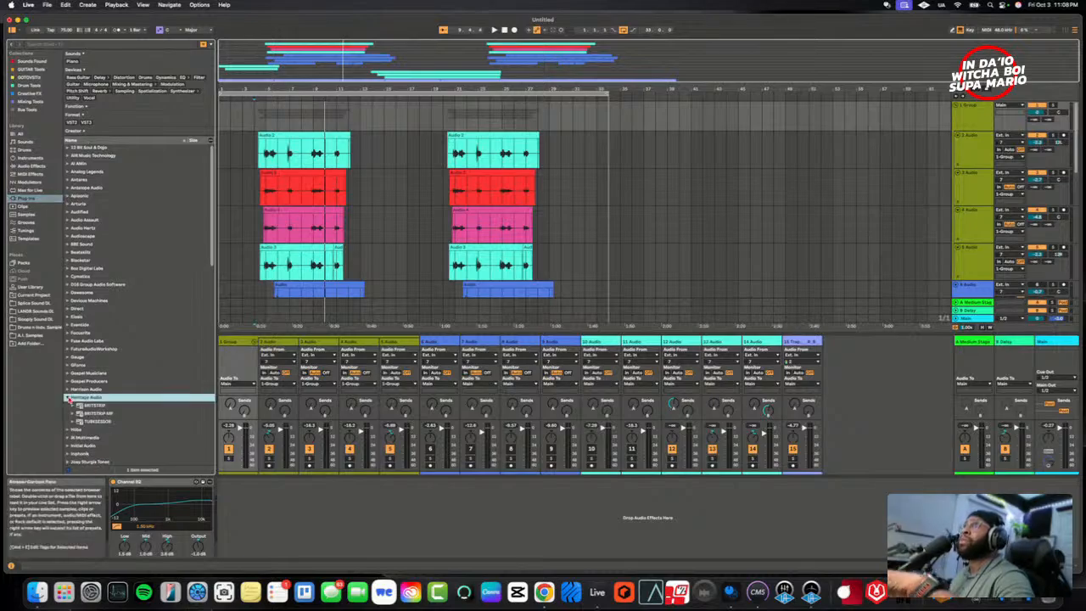
{"action": "left_click", "coordinate": [95, 423]}
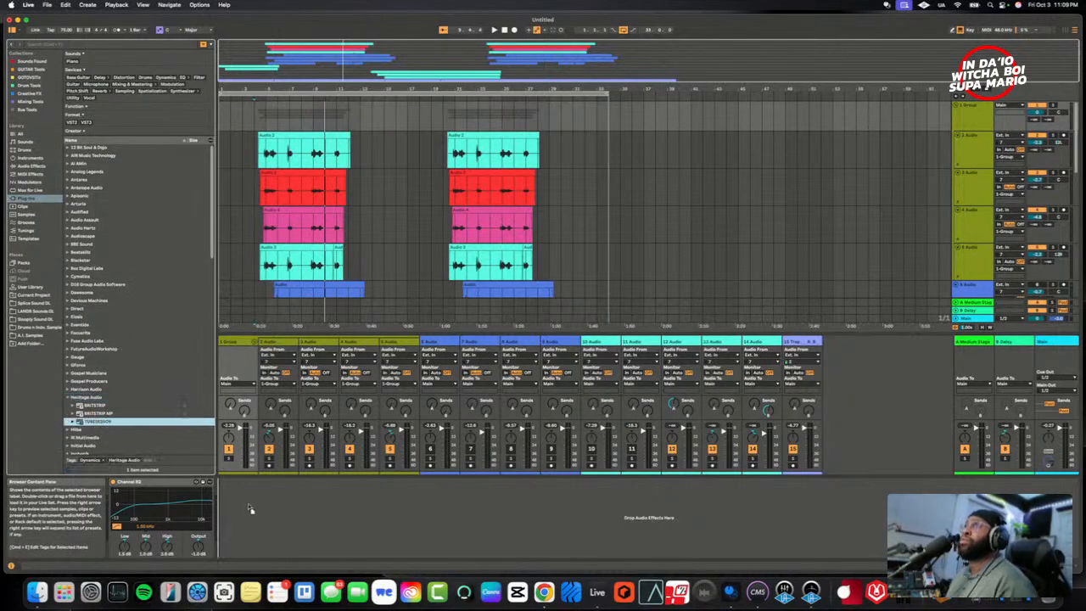
{"action": "left_click_drag", "start_coordinate": [250, 508], "coordinate": [251, 509]}
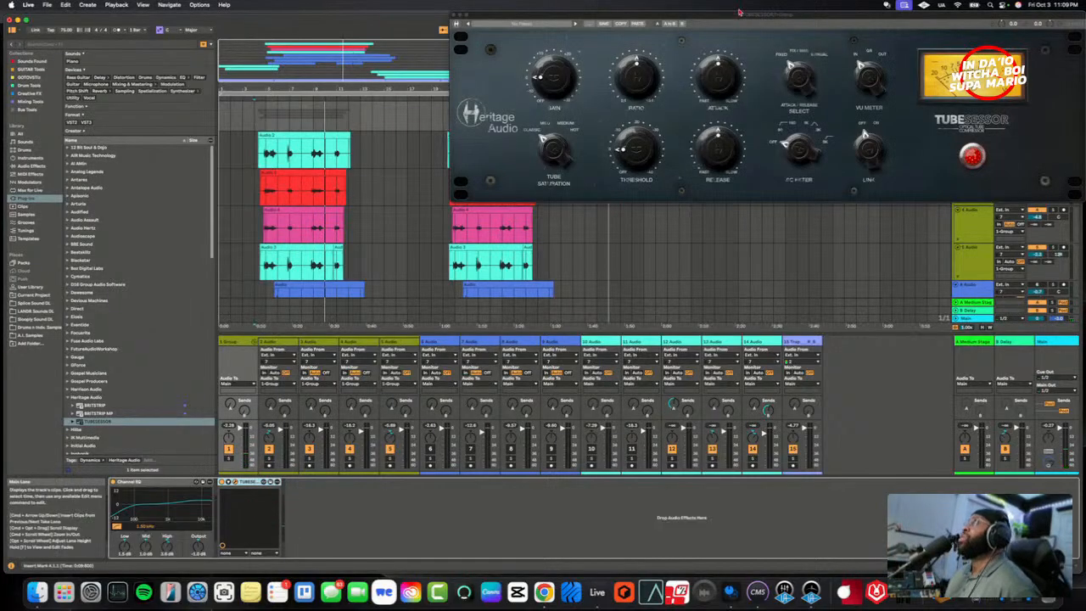
{"action": "left_click_drag", "start_coordinate": [739, 13], "coordinate": [576, 269]}
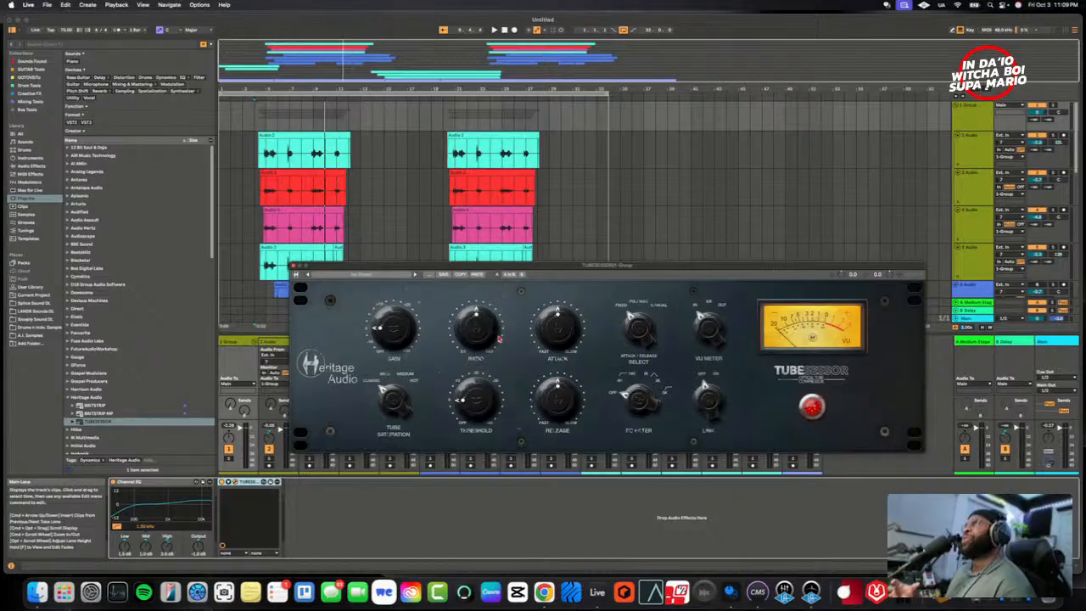
- Lower TUBESESSOR's ratio, turn its attack towards slow, and set its release to the middle position
{"action": "left_click_drag", "start_coordinate": [492, 339], "coordinate": [473, 352]}
{"action": "left_click_drag", "start_coordinate": [570, 334], "coordinate": [594, 315]}
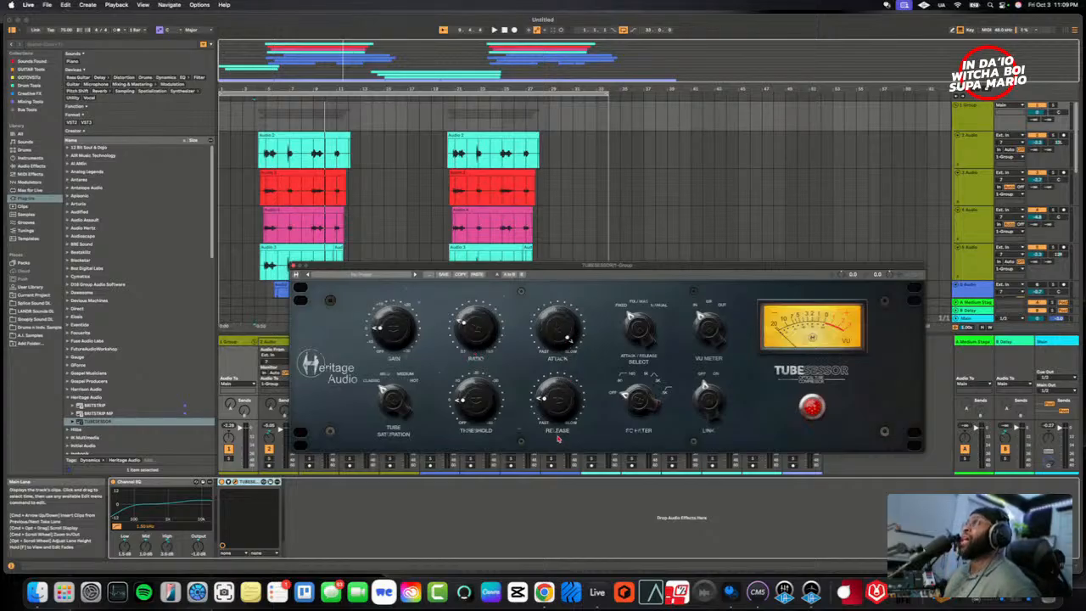
{"action": "left_click_drag", "start_coordinate": [570, 375], "coordinate": [570, 382]}
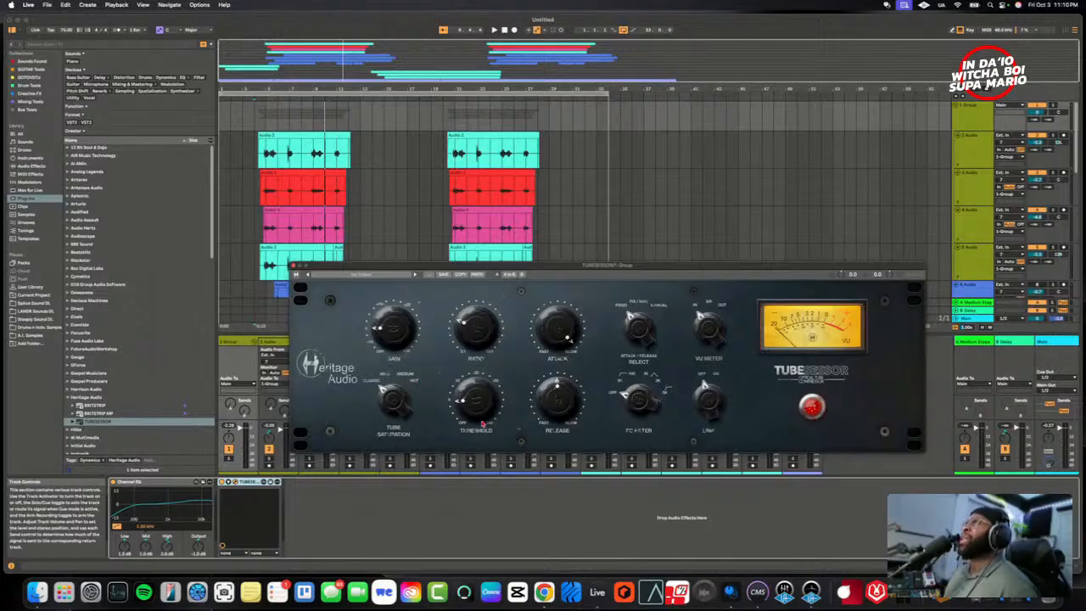
- Play the grouped vocals from just before their first clips and adjust TUBESESSOR's threshold on 1 Group
{"action": "left_click", "coordinate": [254, 174]}
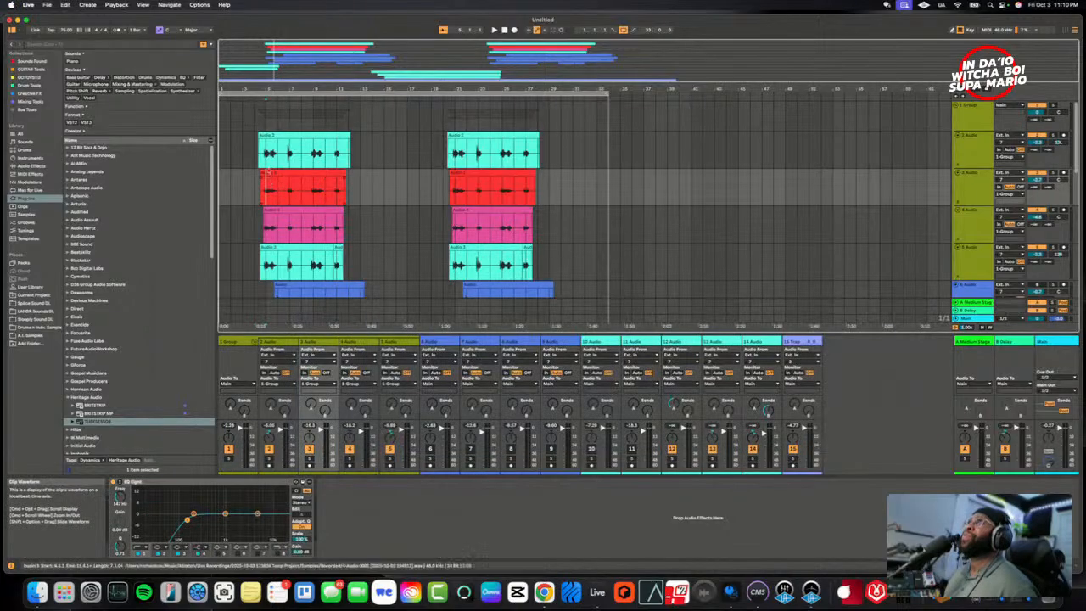
{"action": "left_click", "coordinate": [254, 161]}
{"action": "key", "text": "space"}
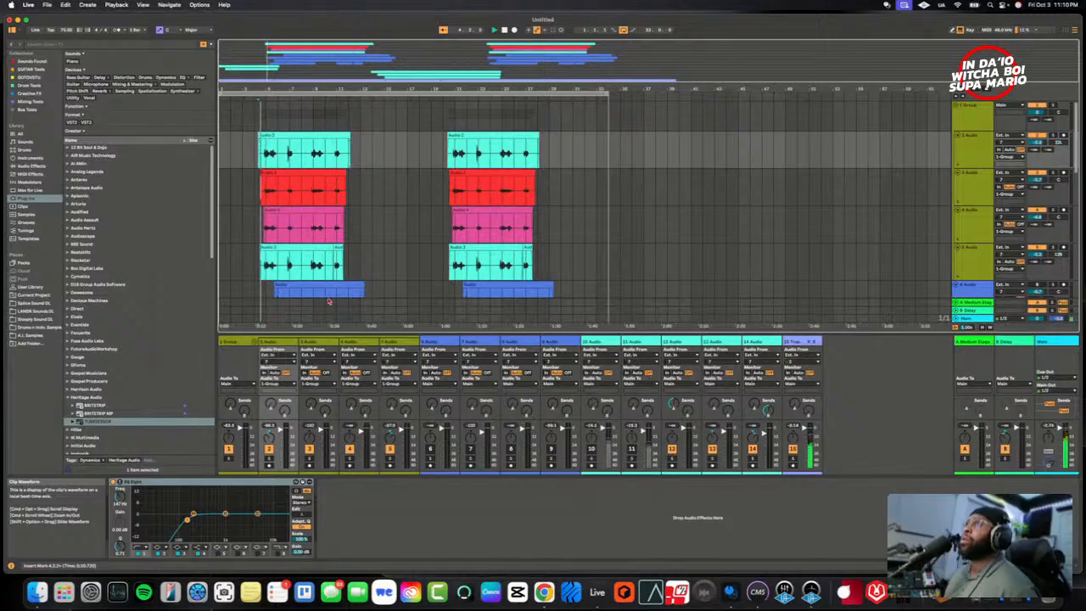
{"action": "left_click", "coordinate": [230, 342]}
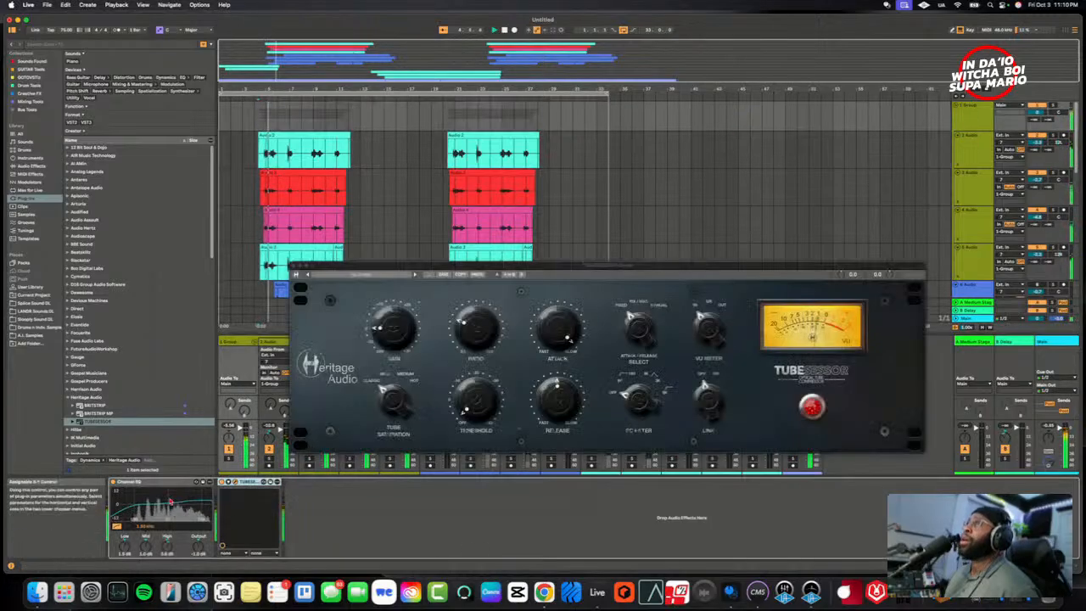
{"action": "left_click_drag", "start_coordinate": [491, 423], "coordinate": [494, 415]}
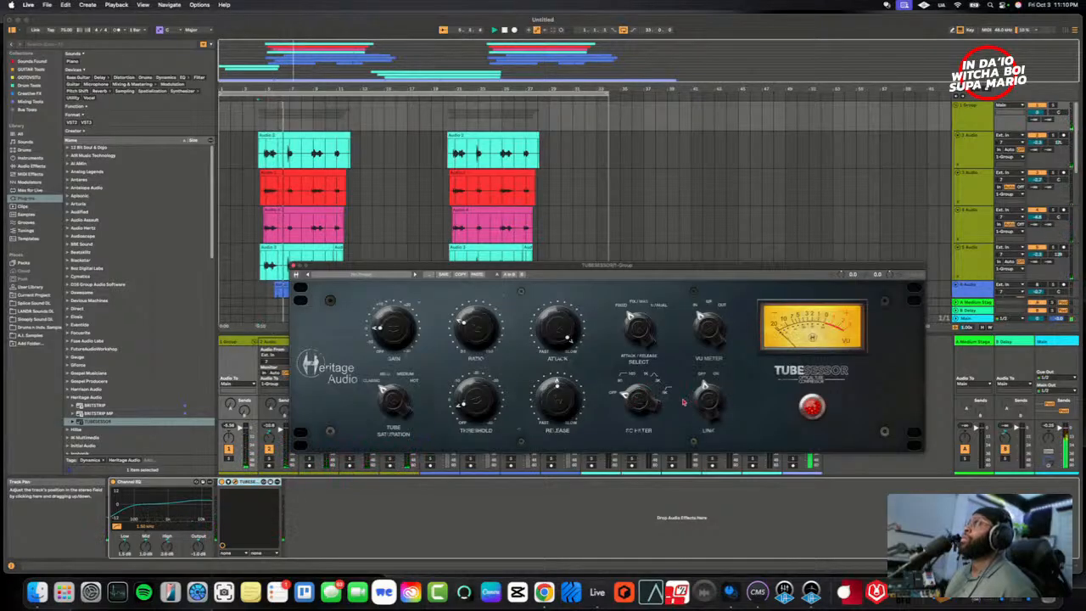
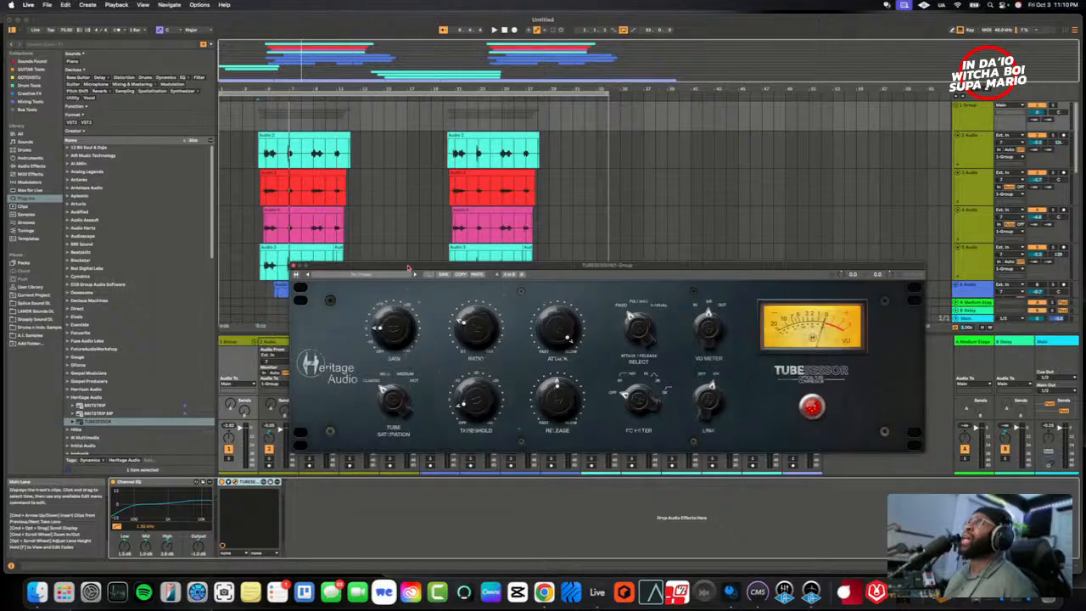
- Play the grouped vocals, raise TUBESESSOR's threshold to just past the middle, and move its window clear of the vocal clips
{"action": "key", "text": "space"}
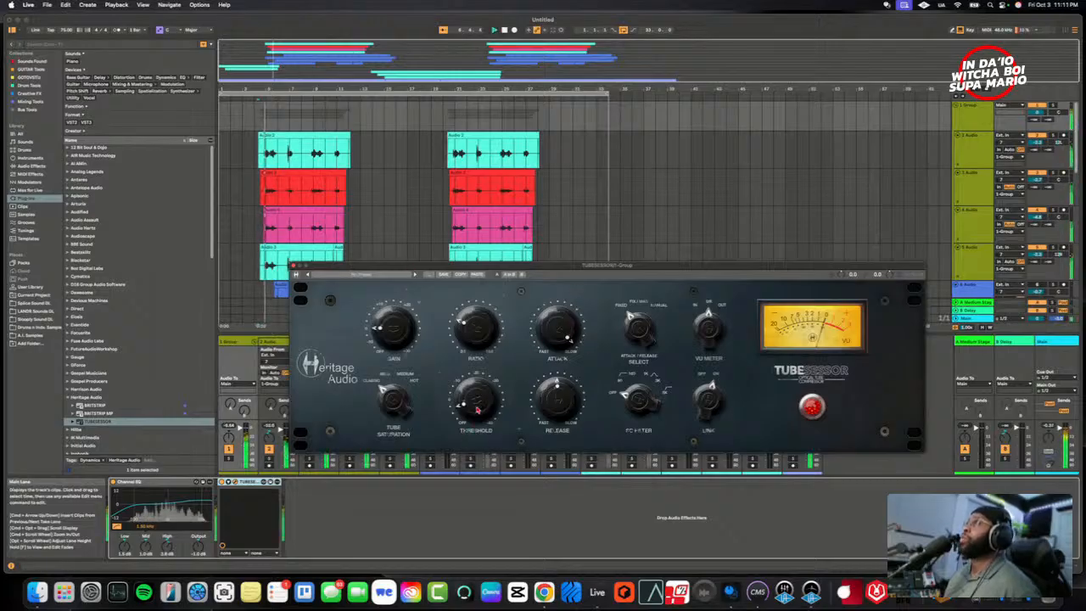
{"action": "left_click_drag", "start_coordinate": [477, 410], "coordinate": [475, 376]}
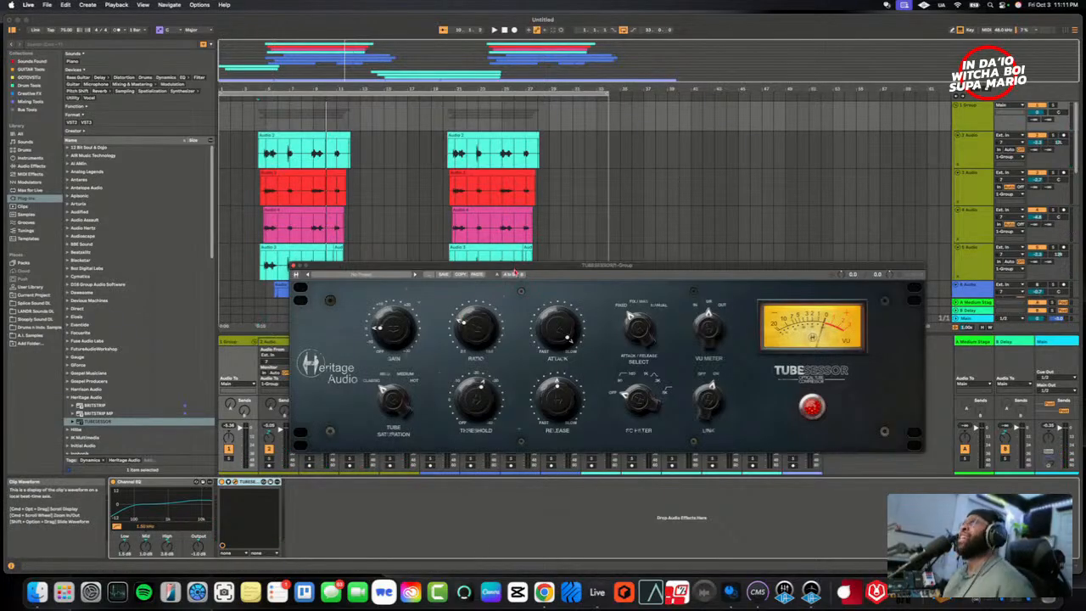
{"action": "left_click_drag", "start_coordinate": [514, 272], "coordinate": [503, 311]}
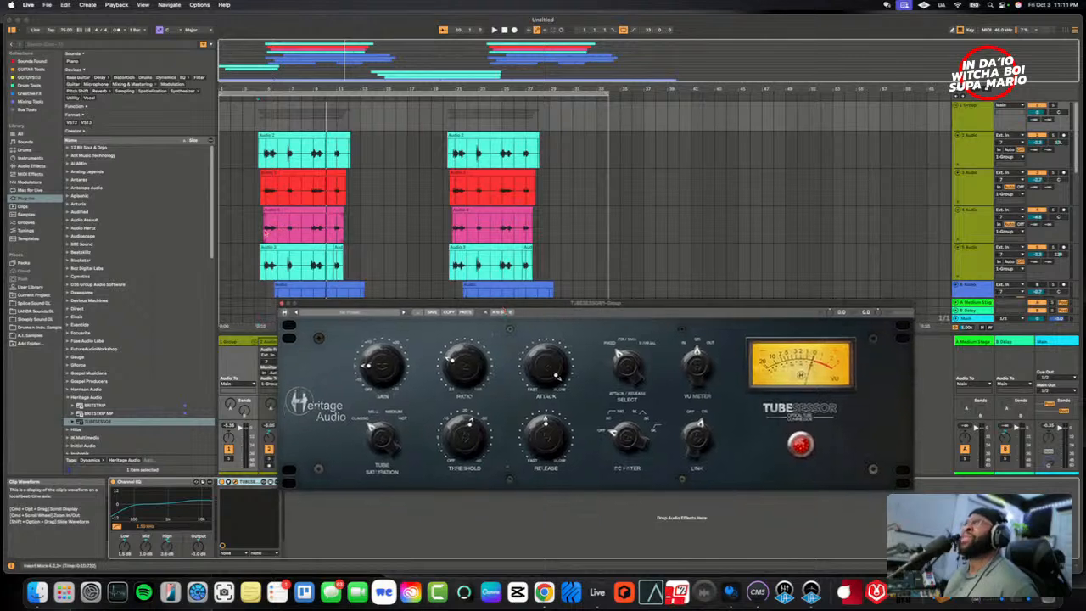
- Replay the grouped vocals from just before their first clips and return to TUBESESSOR on 1 Group
{"action": "left_click", "coordinate": [265, 233]}
{"action": "left_click", "coordinate": [255, 229]}
{"action": "key", "text": "space"}
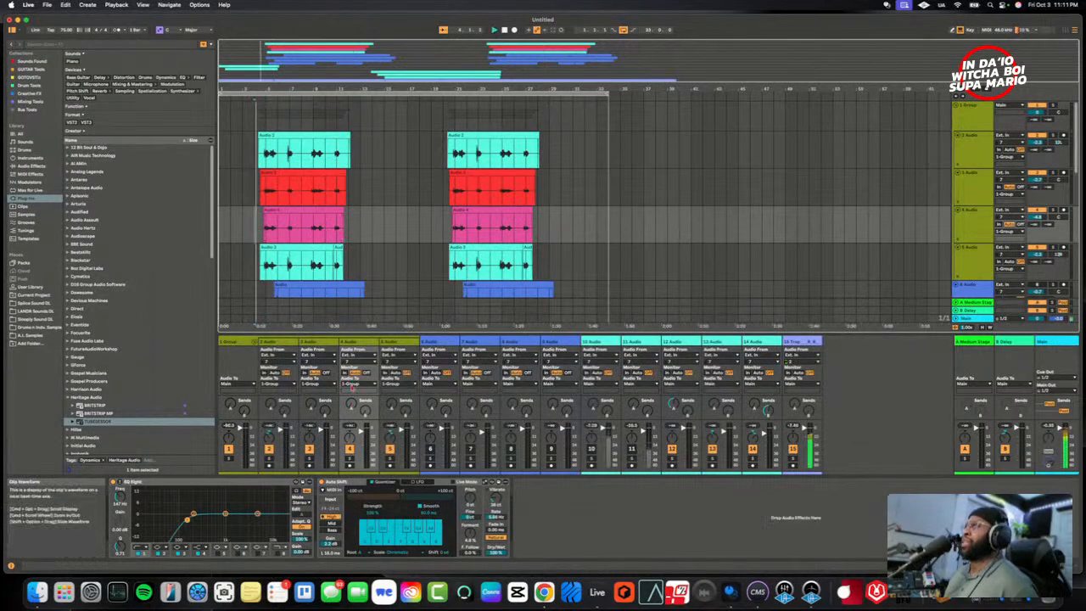
{"action": "left_click", "coordinate": [280, 358]}
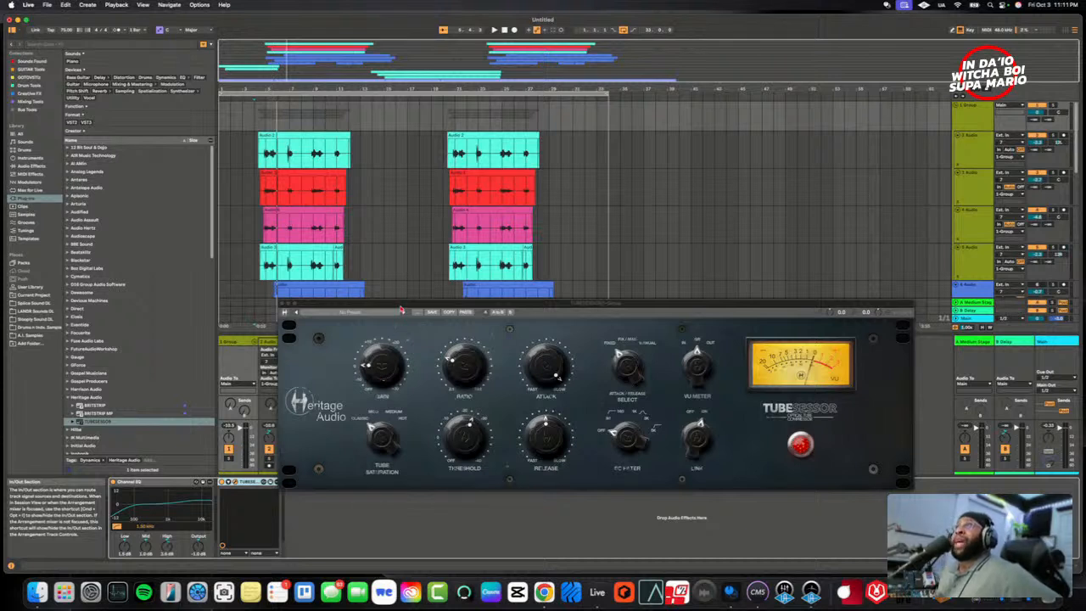
{"action": "left_click_drag", "start_coordinate": [402, 310], "coordinate": [401, 316]}
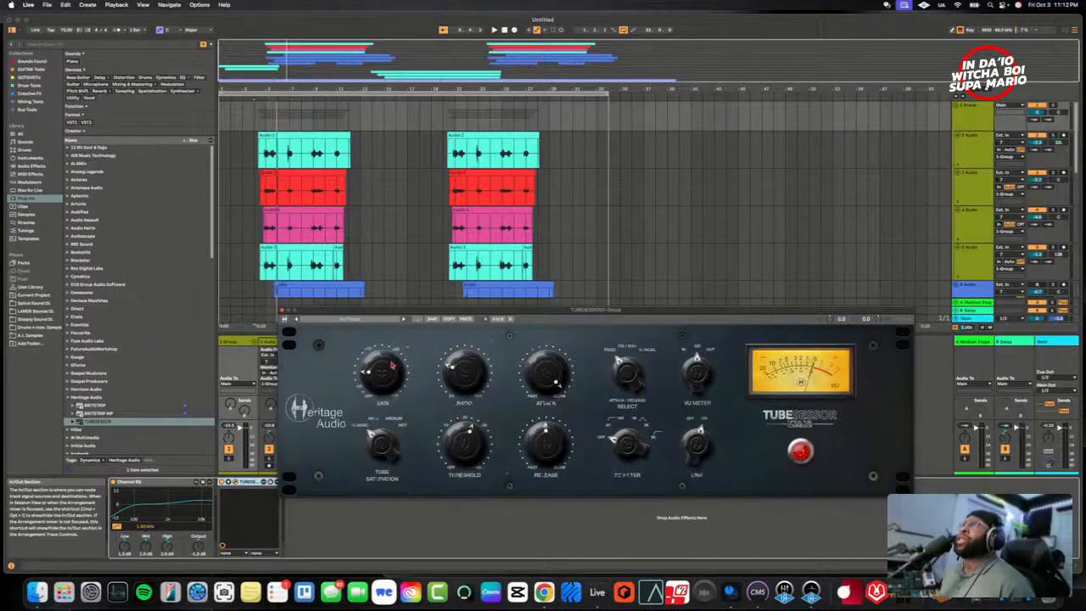
- Play the grouped vocals from their first clips and compare the sound with TUBESESSOR switched off and on
{"action": "left_click", "coordinate": [261, 218]}
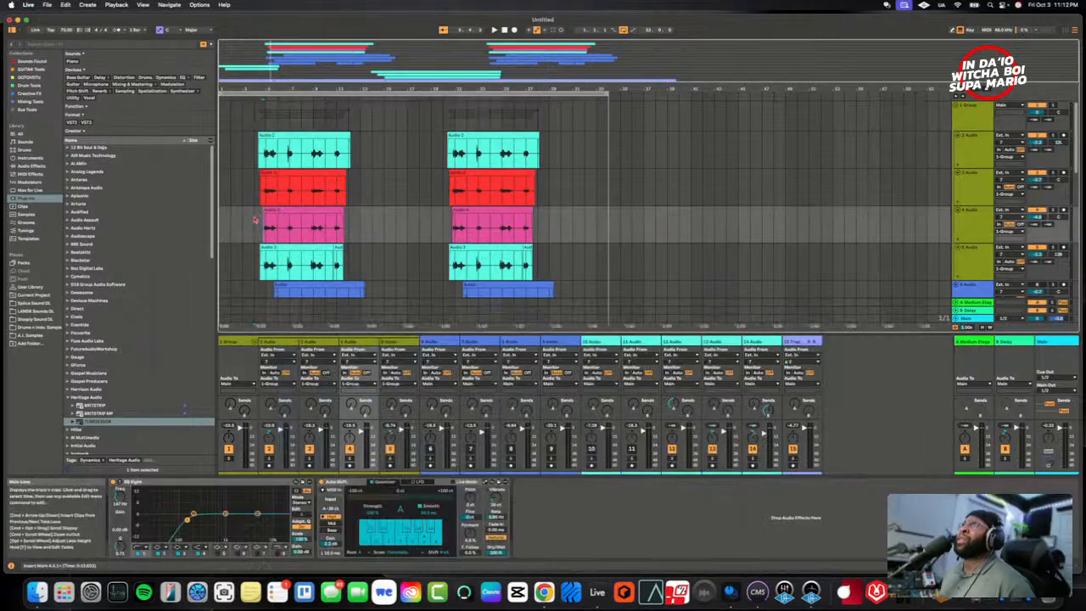
{"action": "key", "text": "space"}
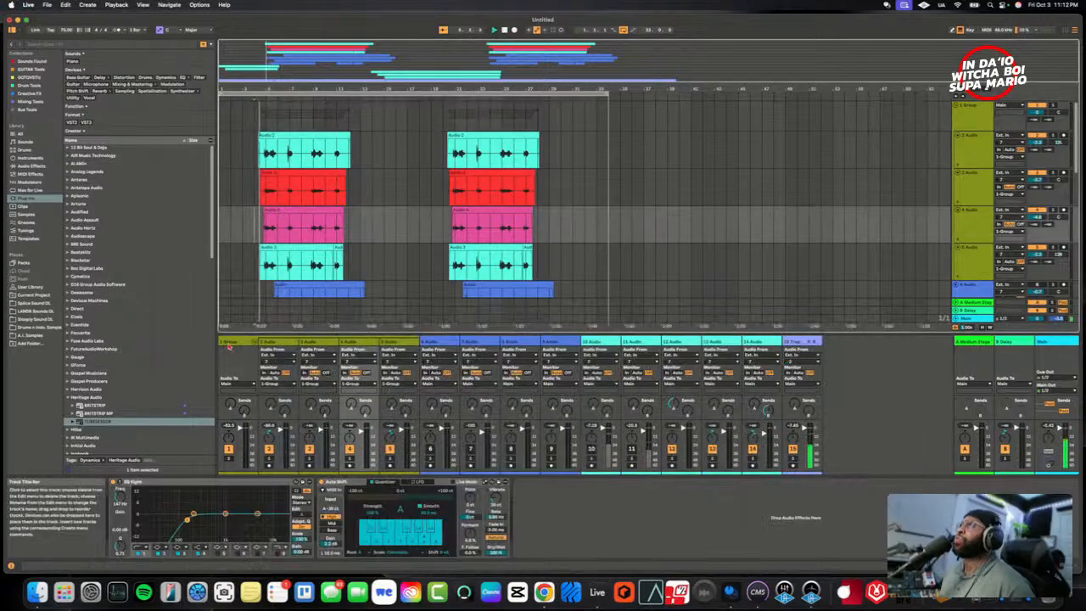
{"action": "left_click", "coordinate": [228, 342]}
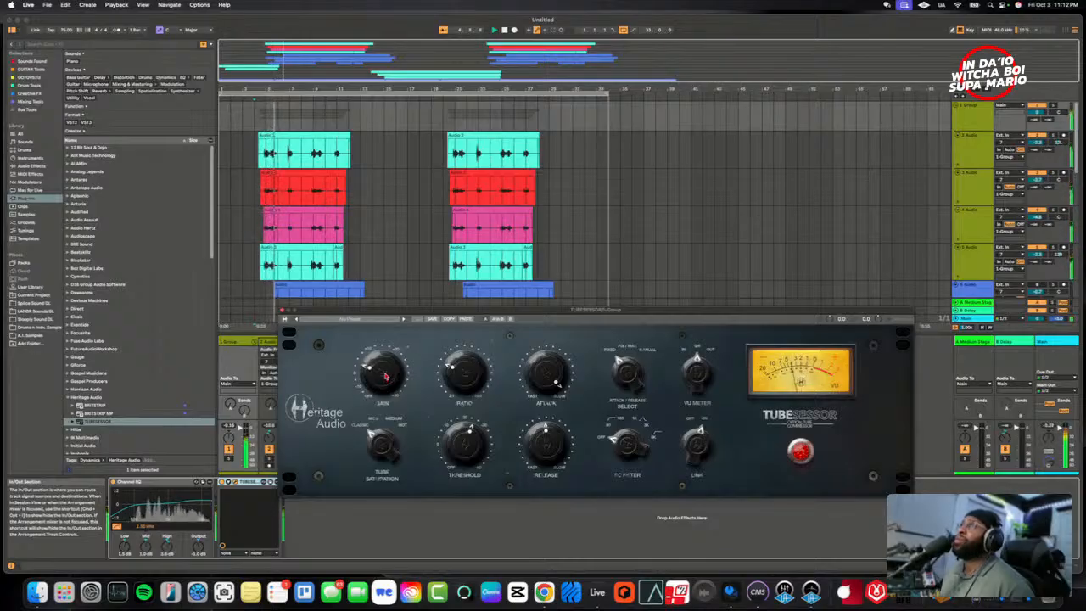
{"action": "left_click", "coordinate": [800, 452]}
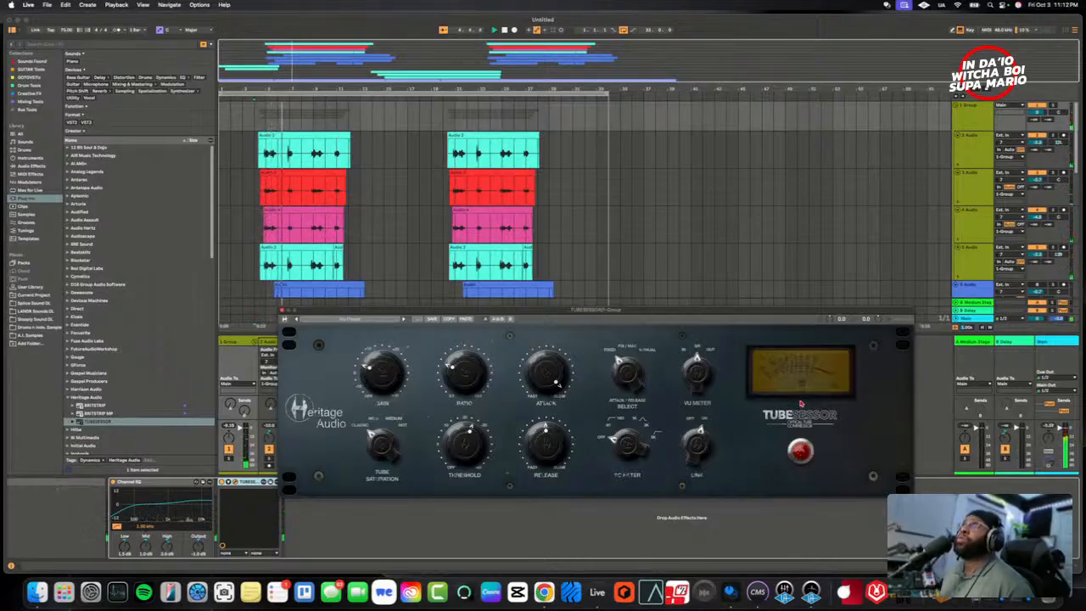
{"action": "left_click", "coordinate": [800, 452]}
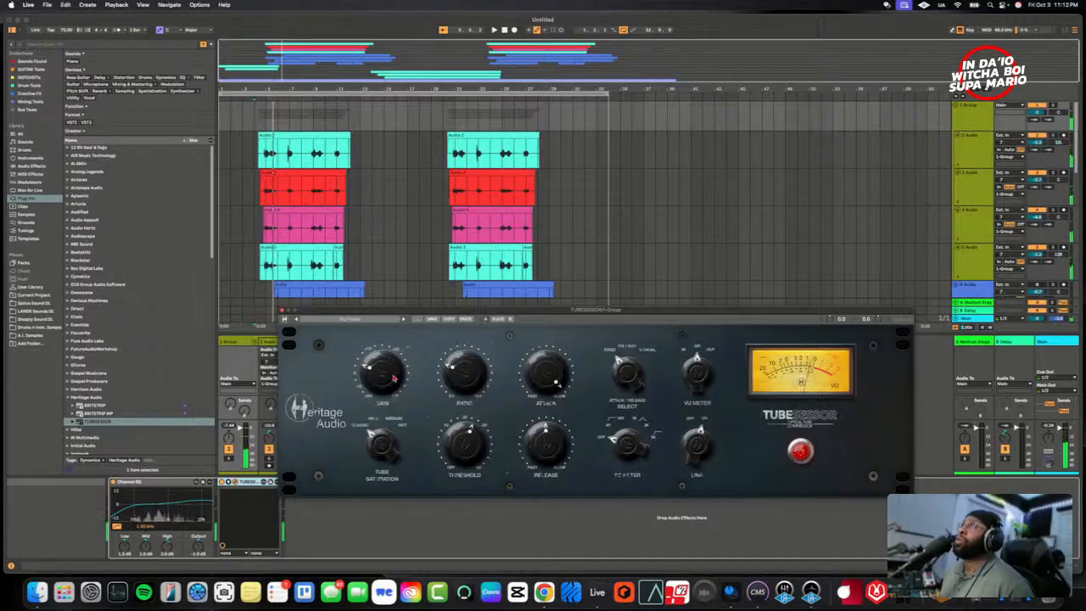
{"action": "left_click", "coordinate": [799, 453]}
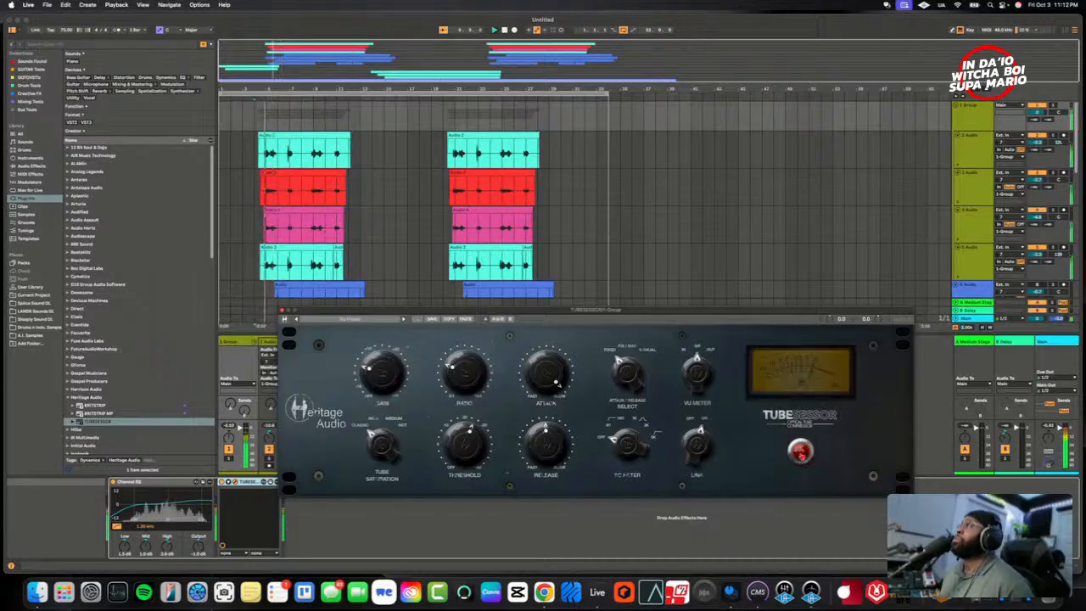
{"action": "left_click", "coordinate": [799, 454]}
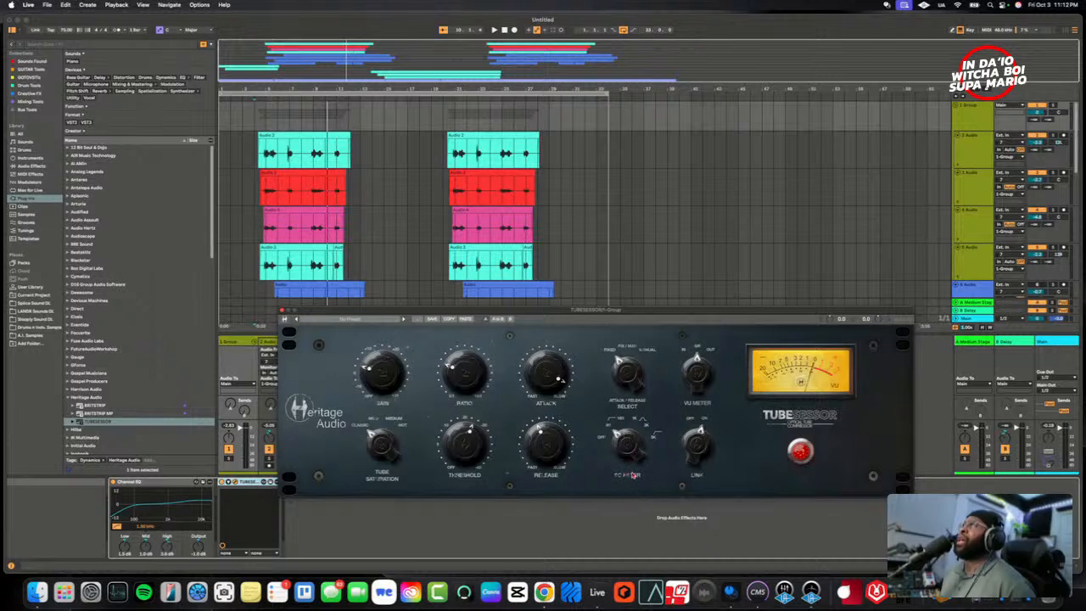
- Audition TUBESESSOR's tube saturation at Medium on 1 Group, replaying the first vocal clips from their start and from midway
{"action": "left_click", "coordinate": [256, 242]}
{"action": "key", "text": "space"}
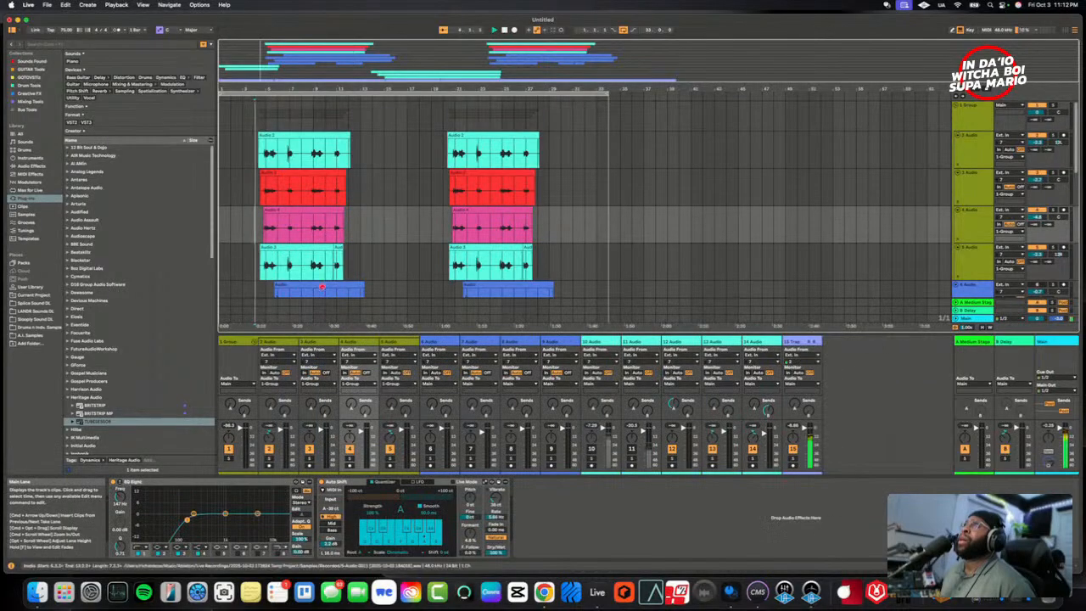
{"action": "left_click", "coordinate": [231, 341]}
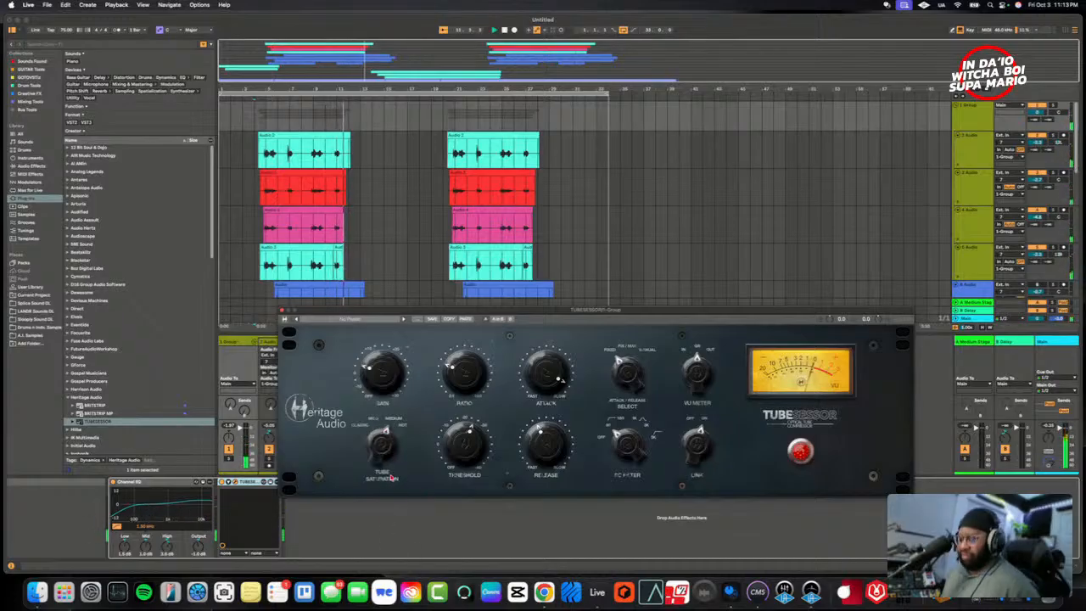
{"action": "left_click", "coordinate": [305, 268]}
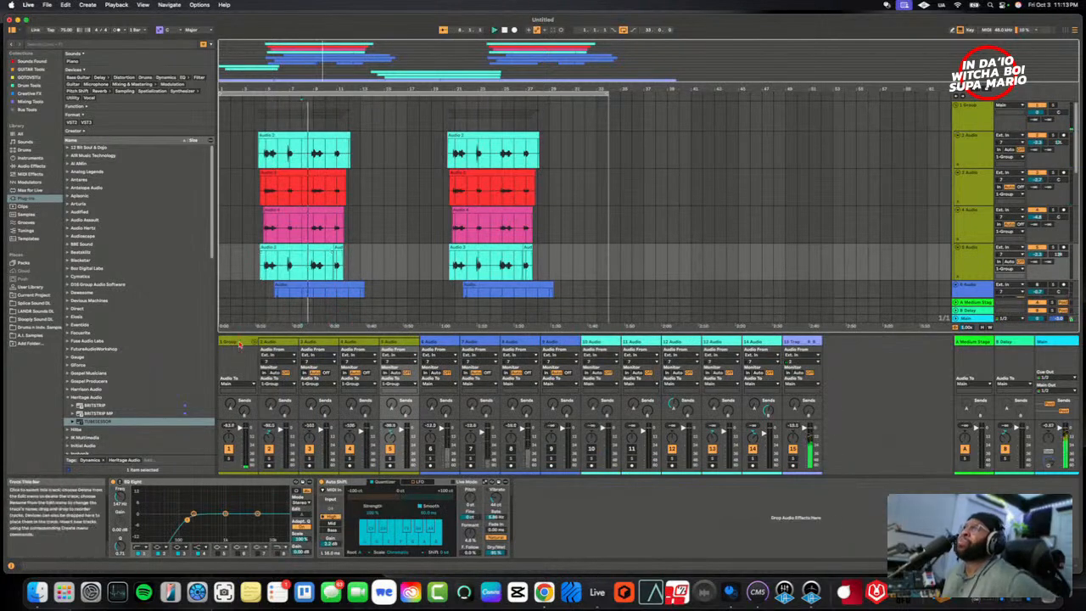
{"action": "left_click", "coordinate": [240, 344]}
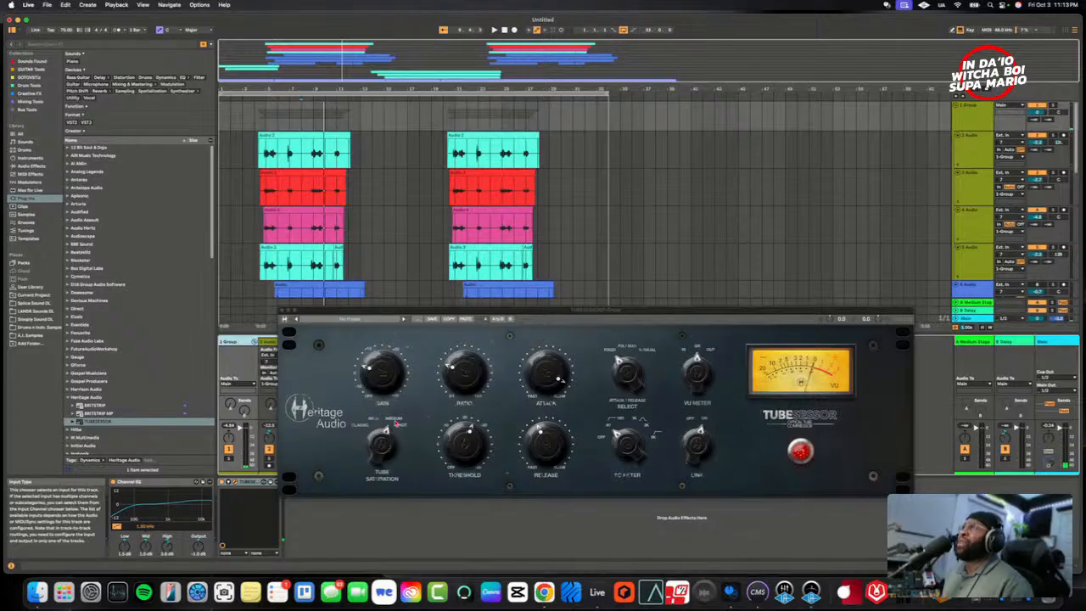
- Try TUBESESSOR's tube saturation at Hot from midway through the first vocal clips, and settle on Mild
{"action": "left_click", "coordinate": [385, 450]}
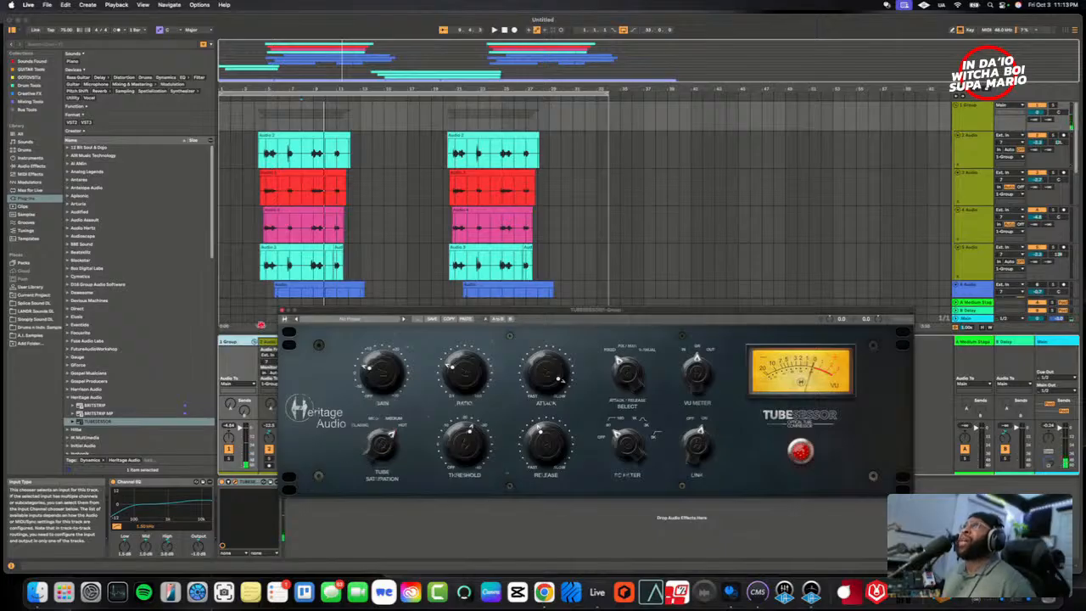
{"action": "left_click", "coordinate": [302, 271]}
{"action": "key", "text": "space"}
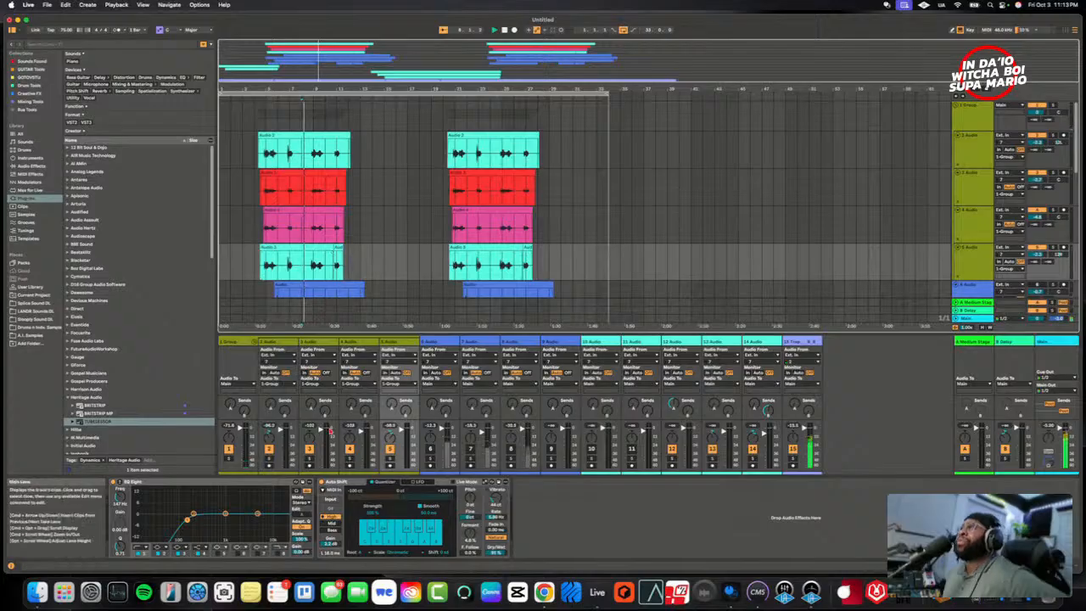
{"action": "left_click", "coordinate": [237, 341]}
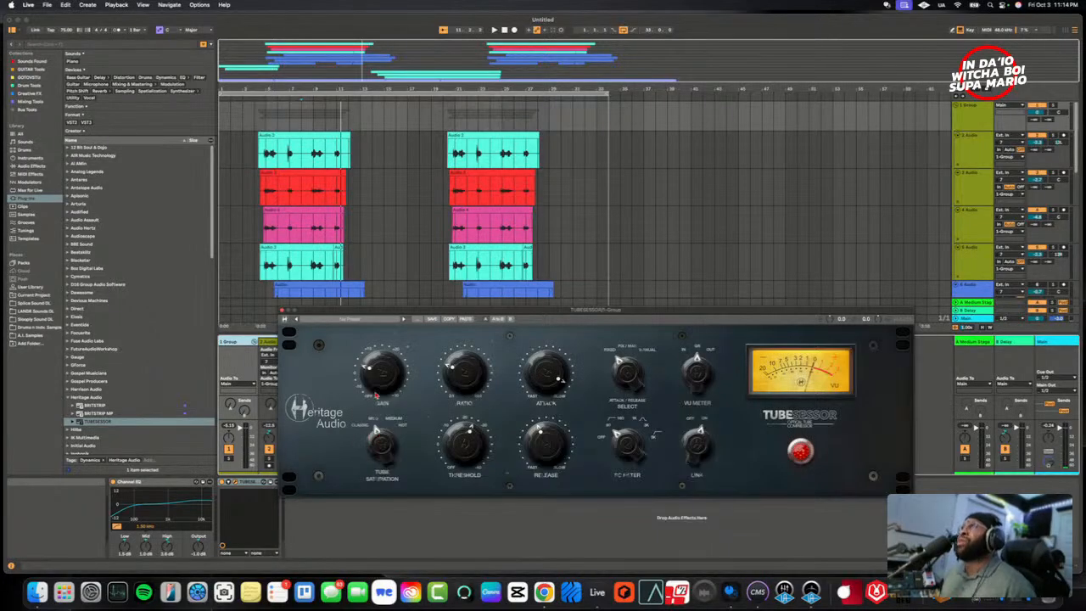
- Replay the first vocal clips and bypass and re-enable TUBESESSOR to judge the Mild saturation
{"action": "left_click", "coordinate": [259, 274]}
{"action": "key", "text": "space"}
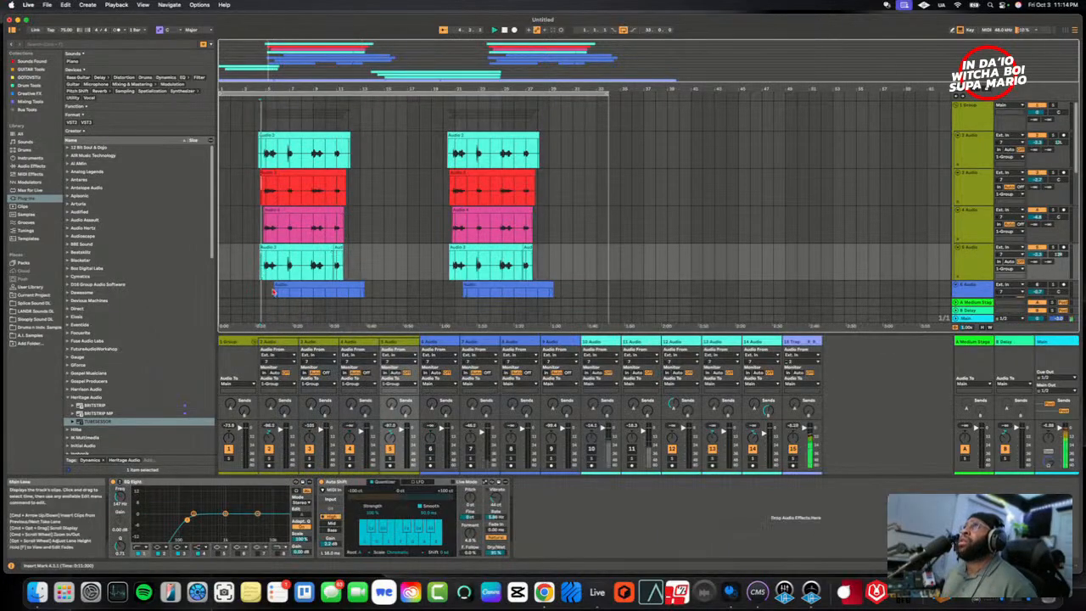
{"action": "left_click", "coordinate": [236, 342]}
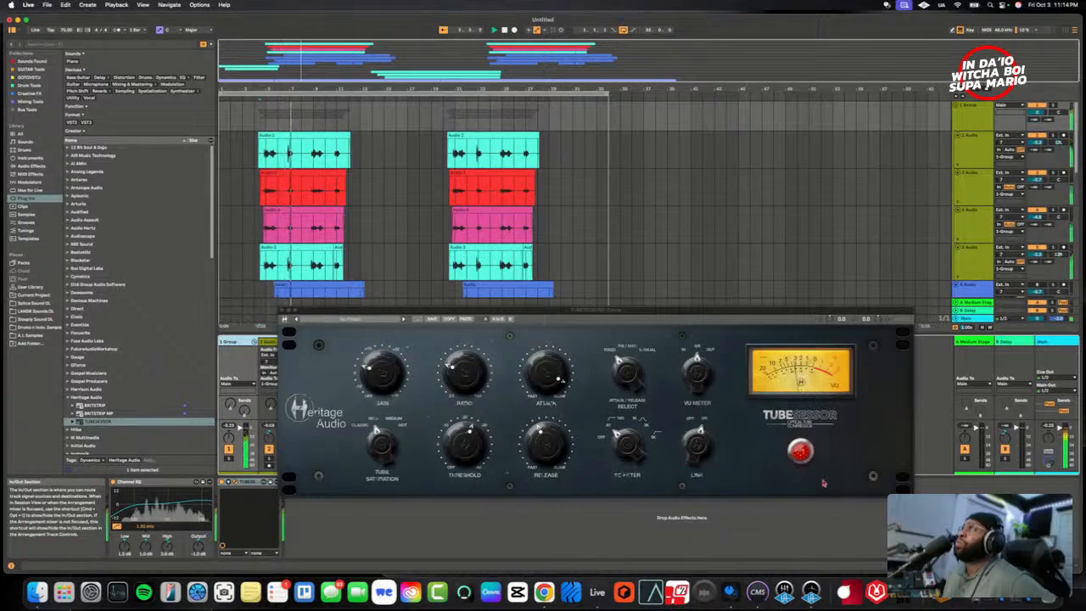
{"action": "left_click", "coordinate": [800, 452]}
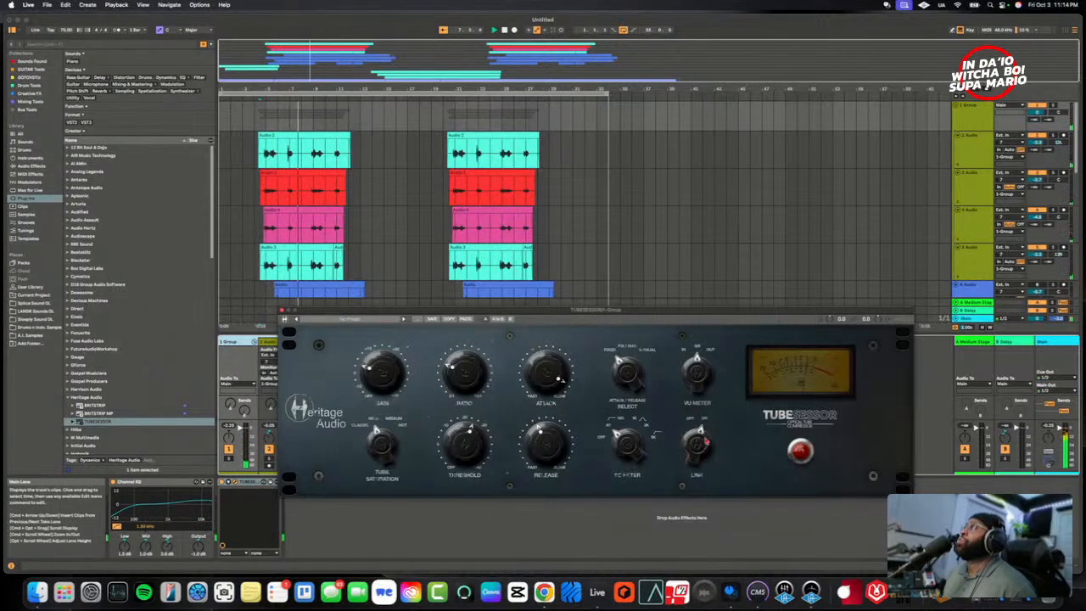
{"action": "left_click", "coordinate": [800, 451]}
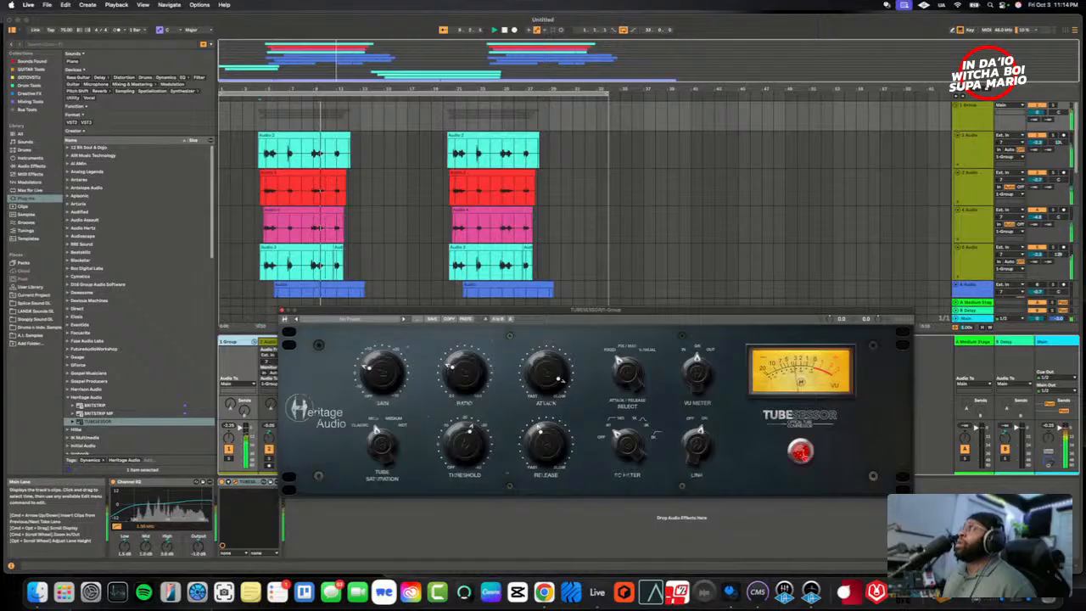
- Close TUBESESSOR, solo and play 3 Audio while panning it left, and solo 4 Audio with it, panned right
{"action": "left_click", "coordinate": [283, 310]}
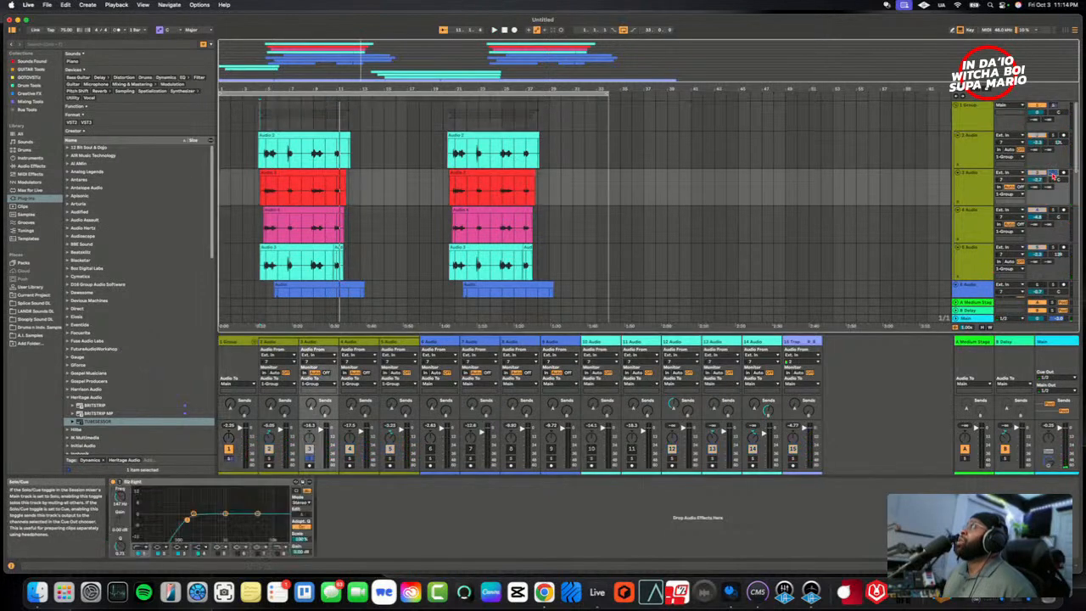
{"action": "left_click", "coordinate": [283, 202]}
{"action": "left_click", "coordinate": [265, 193]}
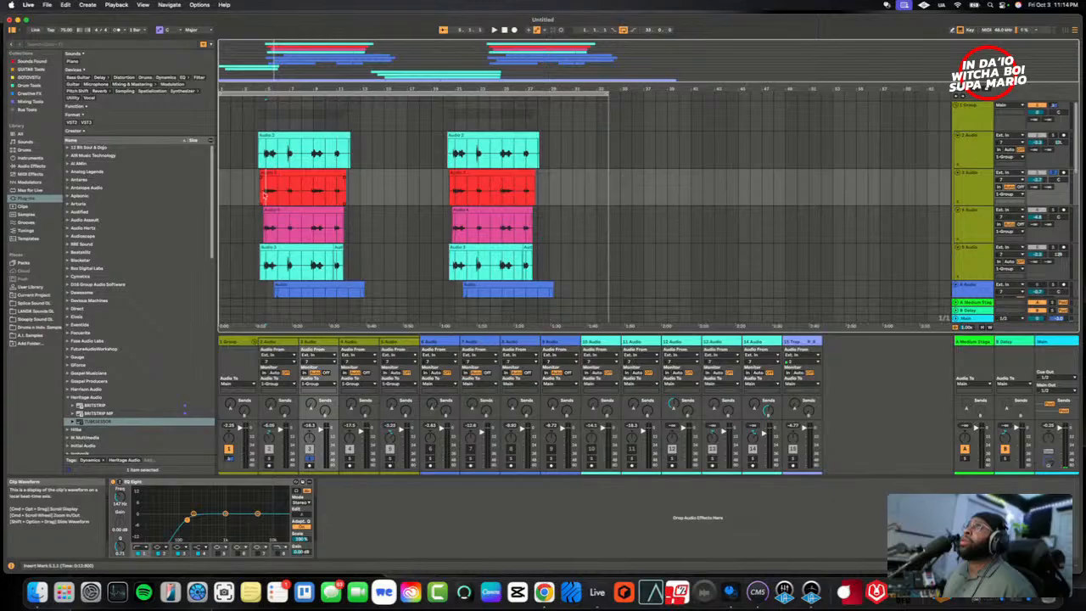
{"action": "key", "text": "space"}
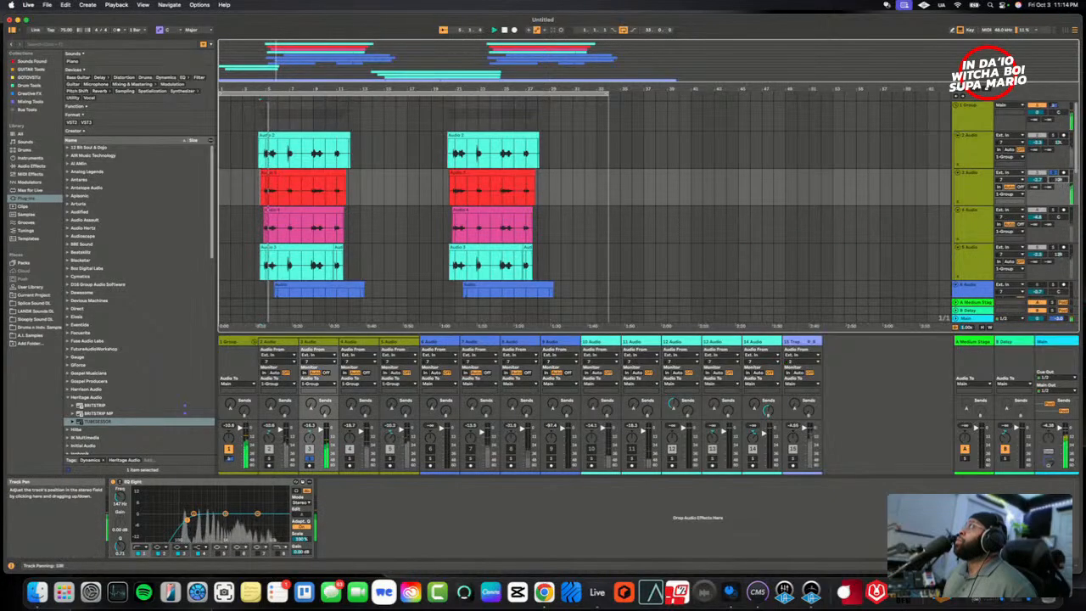
{"action": "left_click_drag", "start_coordinate": [1058, 180], "coordinate": [1059, 200]}
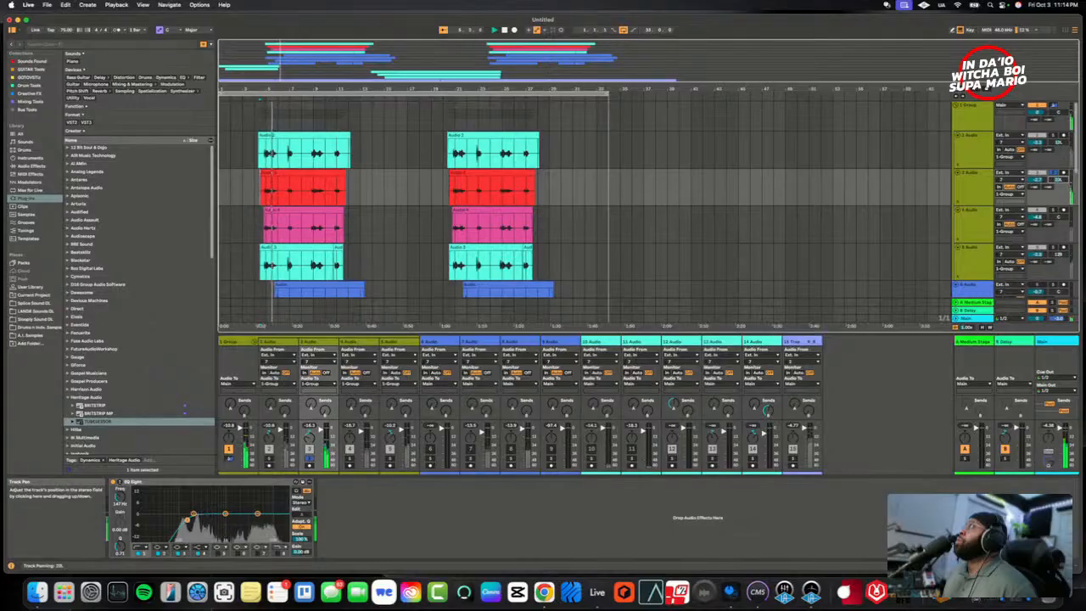
{"action": "left_click", "coordinate": [1055, 217]}
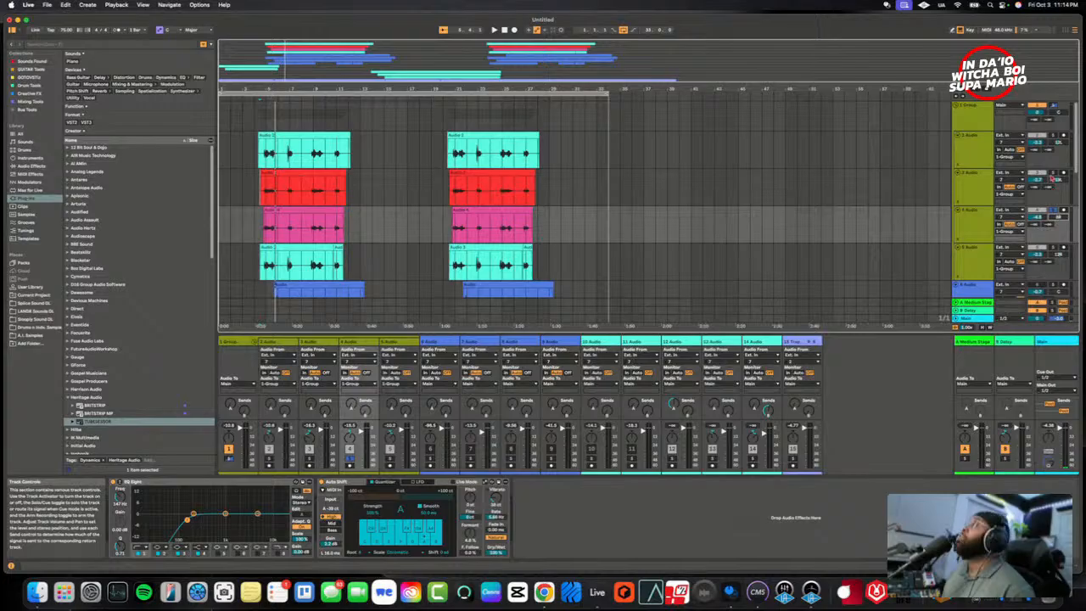
{"action": "left_click", "coordinate": [1054, 178]}
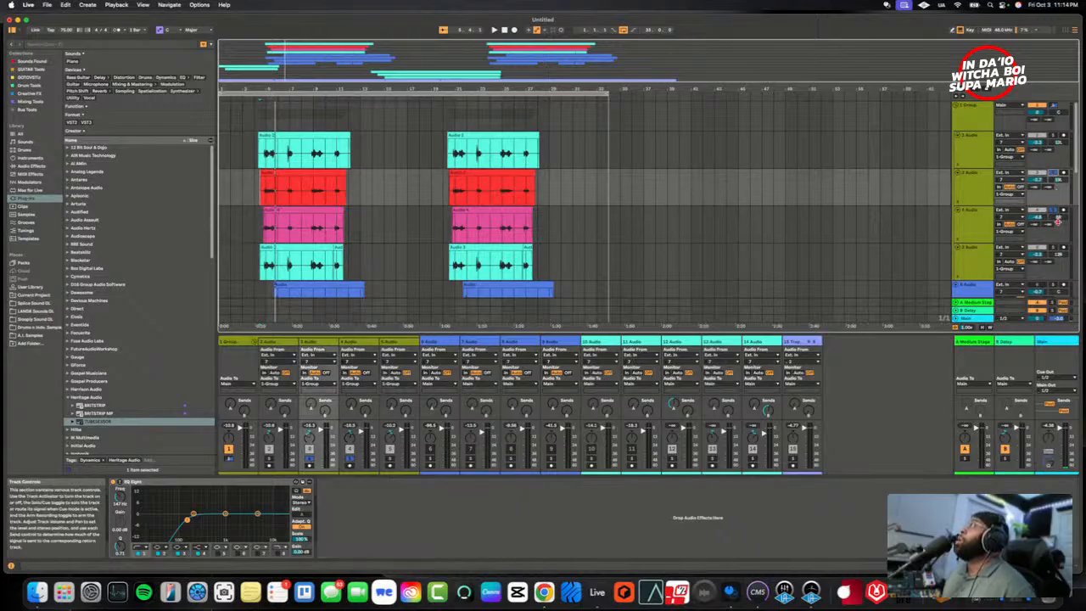
- Play the stacked vocals with 3 Audio and 4 Audio turned down, checking the balance with 1 Group soloed
{"action": "key", "text": "space"}
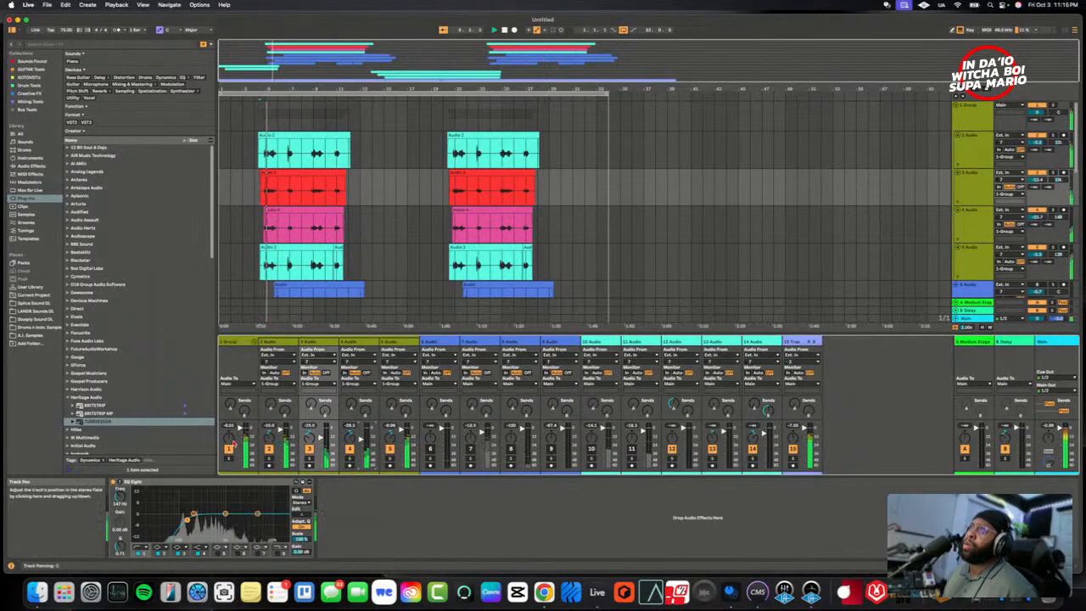
{"action": "left_click", "coordinate": [229, 459]}
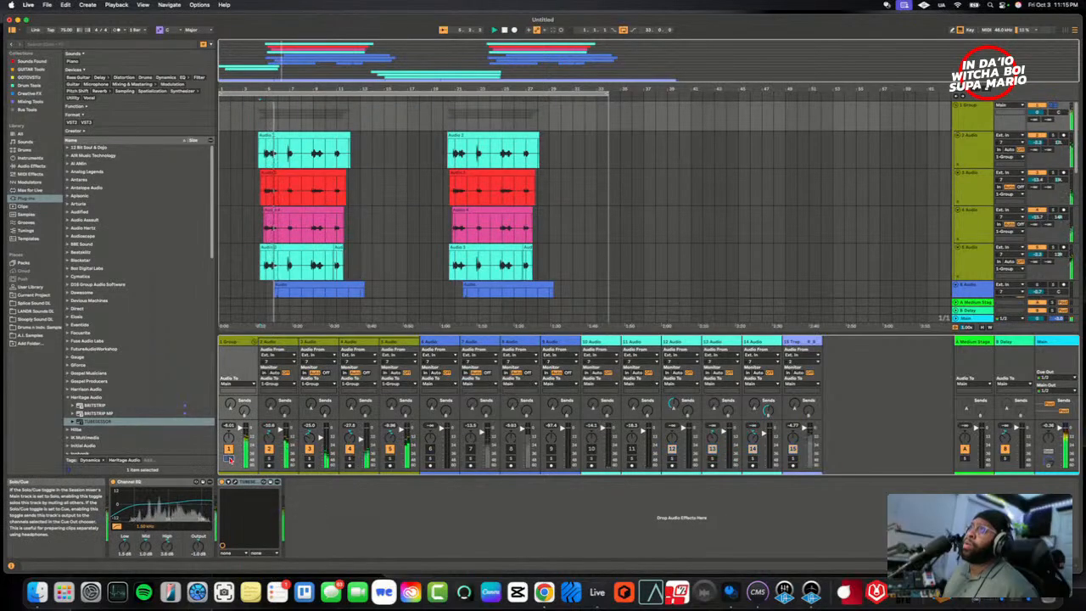
{"action": "left_click", "coordinate": [308, 462]}
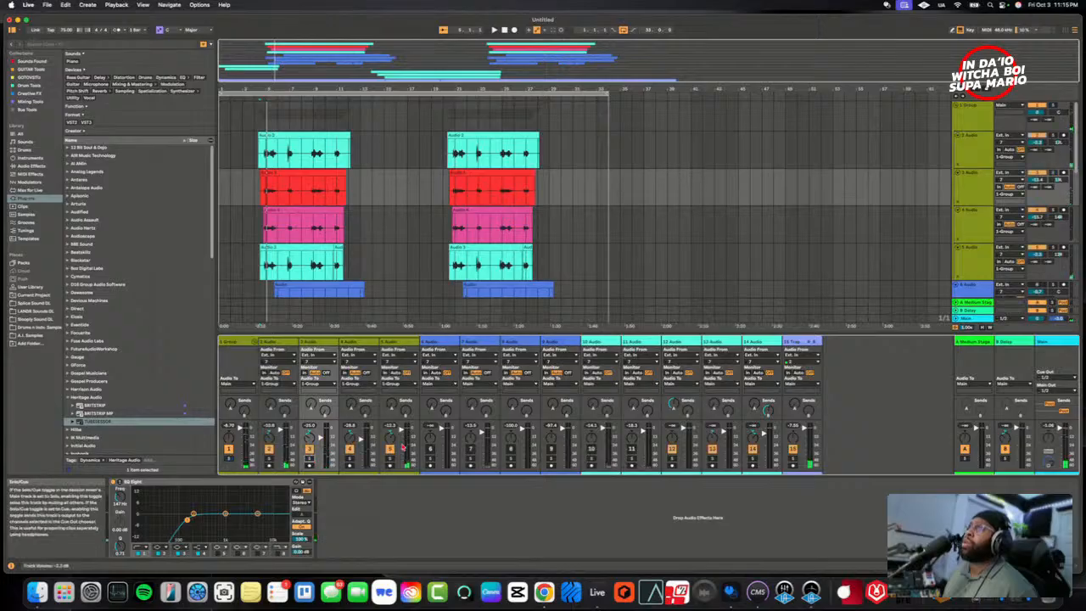
- Move the 5 Audio track directly after 2 Audio, ahead of the red and pink vocal tracks
{"action": "left_click", "coordinate": [398, 341]}
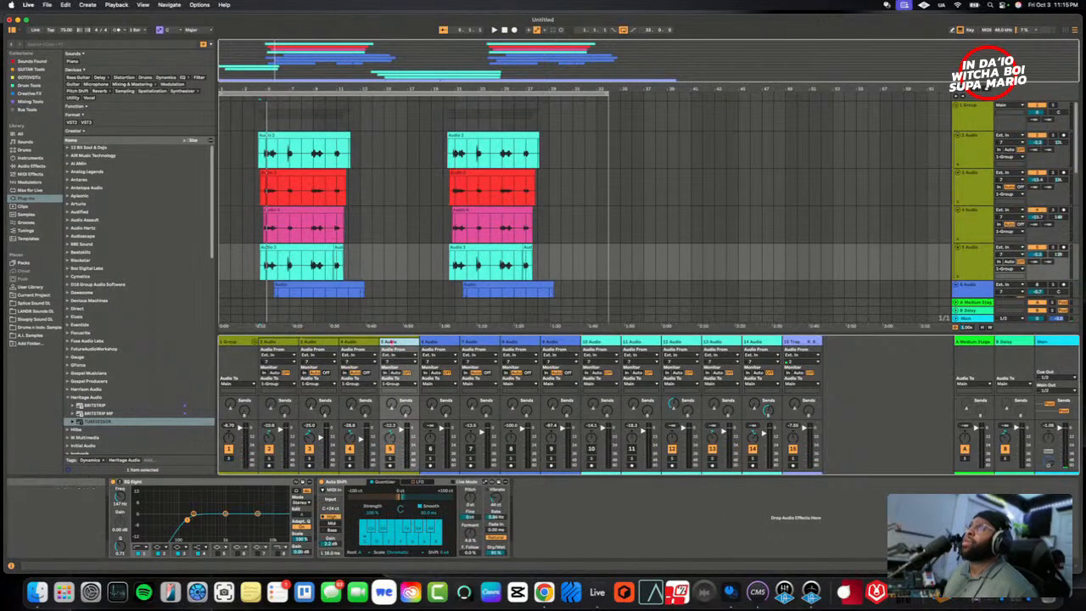
{"action": "left_click_drag", "start_coordinate": [312, 343], "coordinate": [312, 344]}
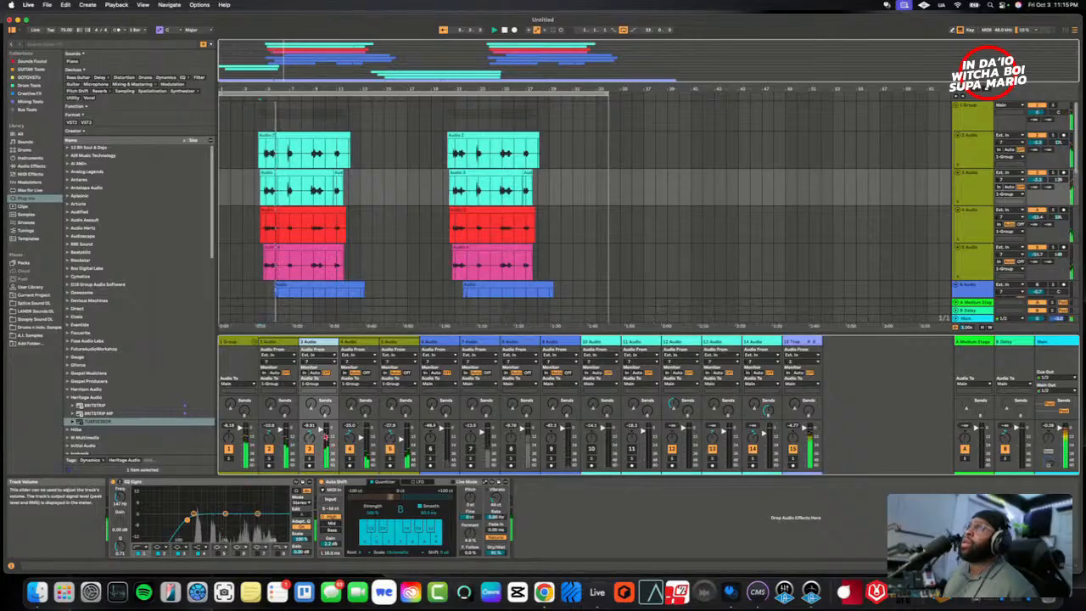
- Solo 3 Audio and 2 Audio in turn during playback to compare them, and return to the full vocal stack
{"action": "left_click", "coordinate": [309, 463]}
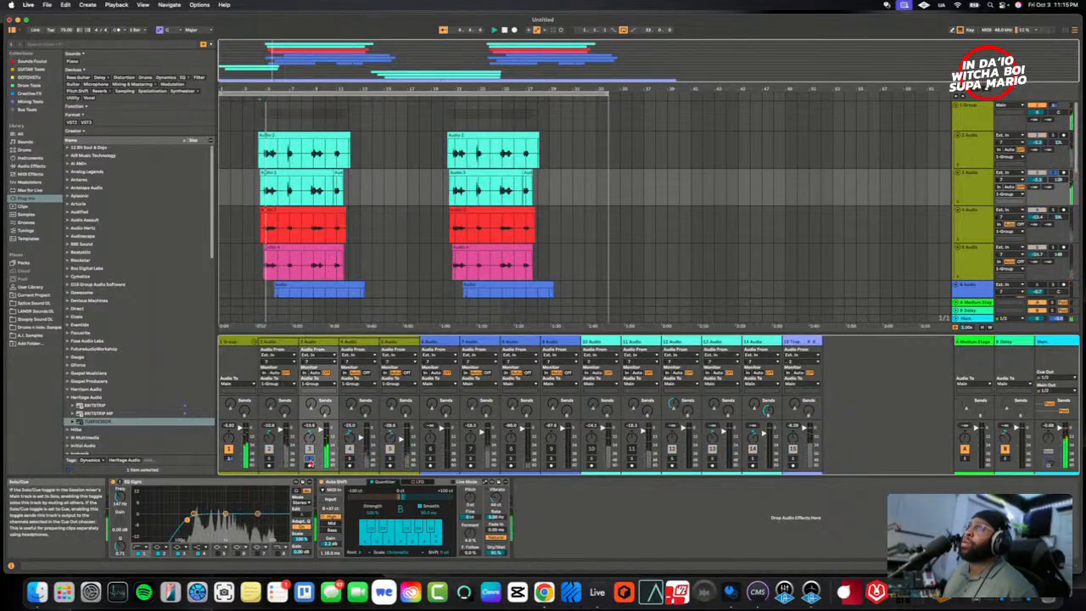
{"action": "left_click", "coordinate": [270, 459]}
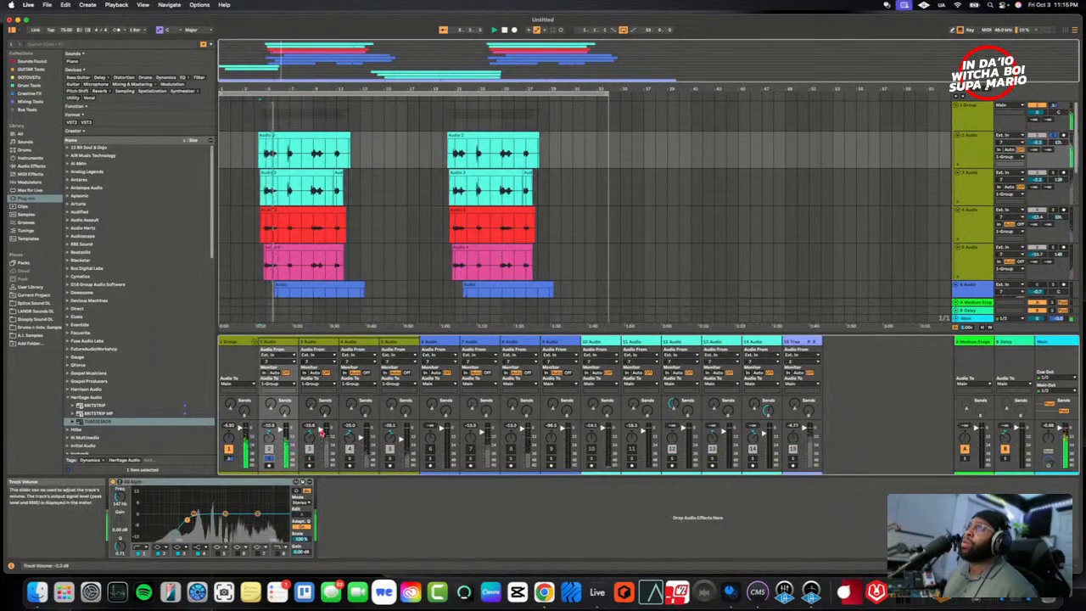
{"action": "left_click", "coordinate": [270, 462]}
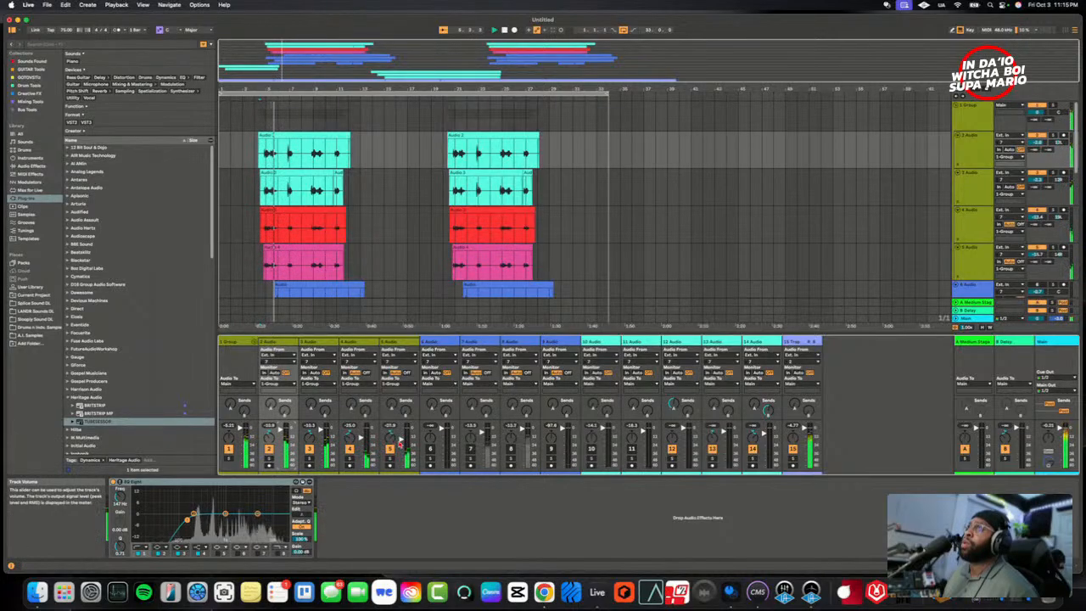
- Select 4 Audio and 5 Audio together and raise both volumes during playback, bringing 5 Audio to about -13 dB
{"action": "left_click", "coordinate": [399, 344]}
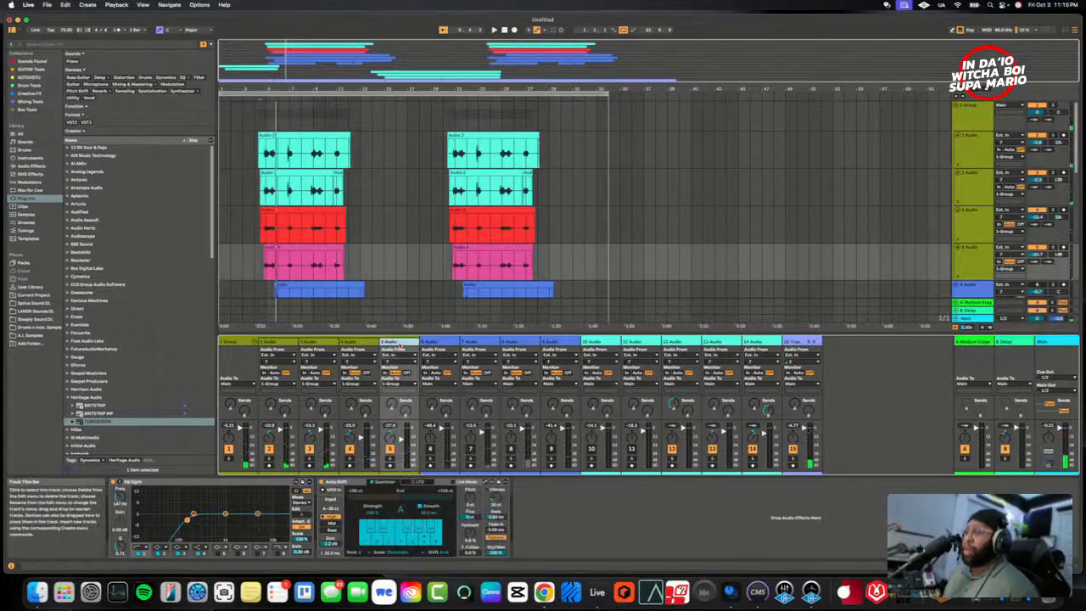
{"action": "left_click", "coordinate": [356, 344]}
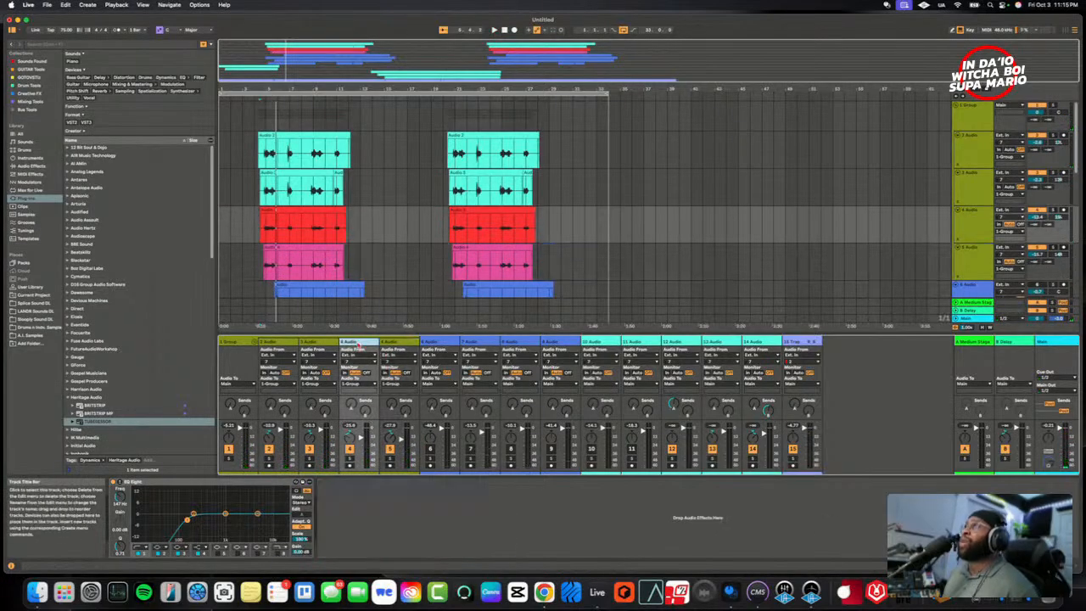
{"action": "left_click", "coordinate": [395, 342]}
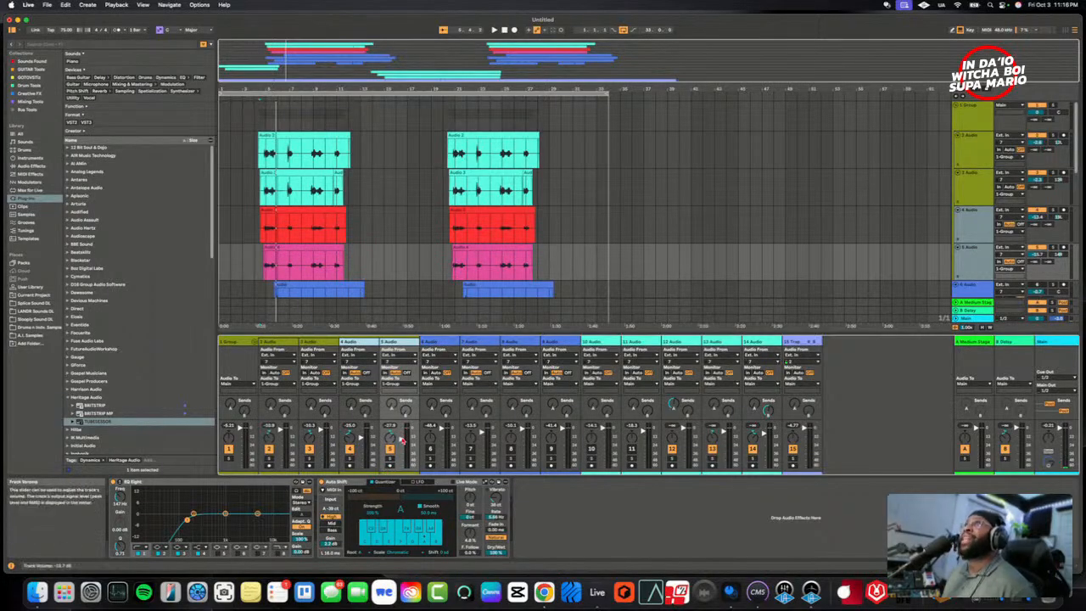
{"action": "key", "text": "space"}
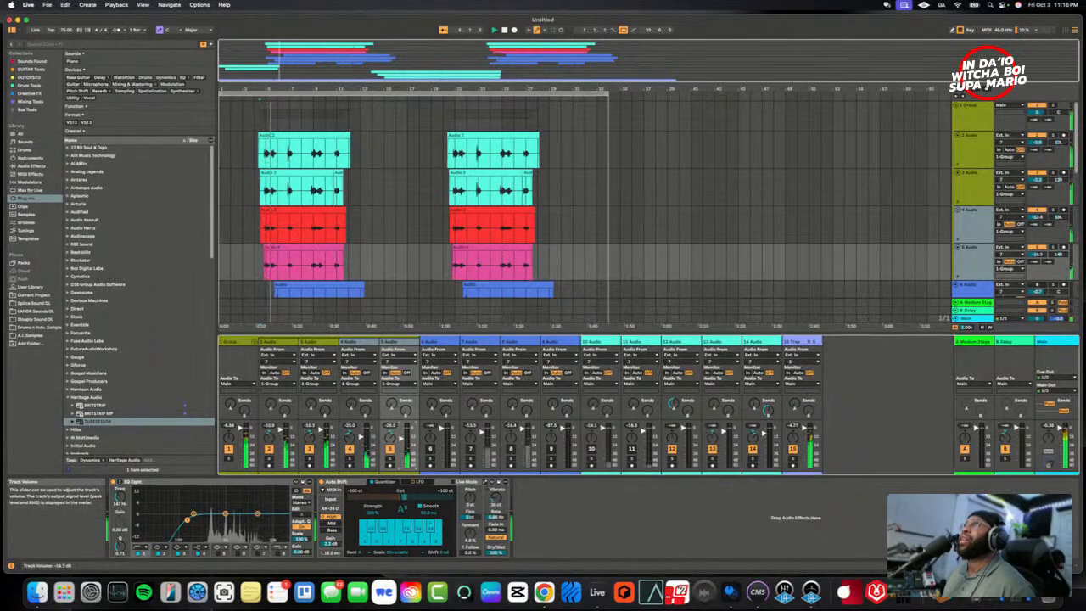
{"action": "left_click_drag", "start_coordinate": [401, 439], "coordinate": [401, 437]}
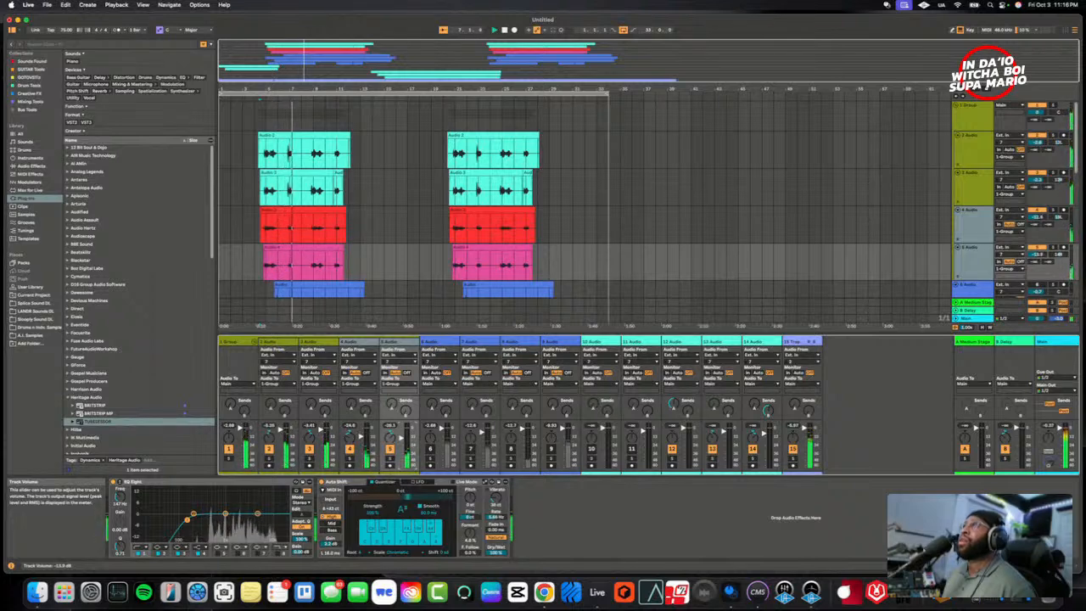
{"action": "left_click_drag", "start_coordinate": [401, 440], "coordinate": [402, 439]}
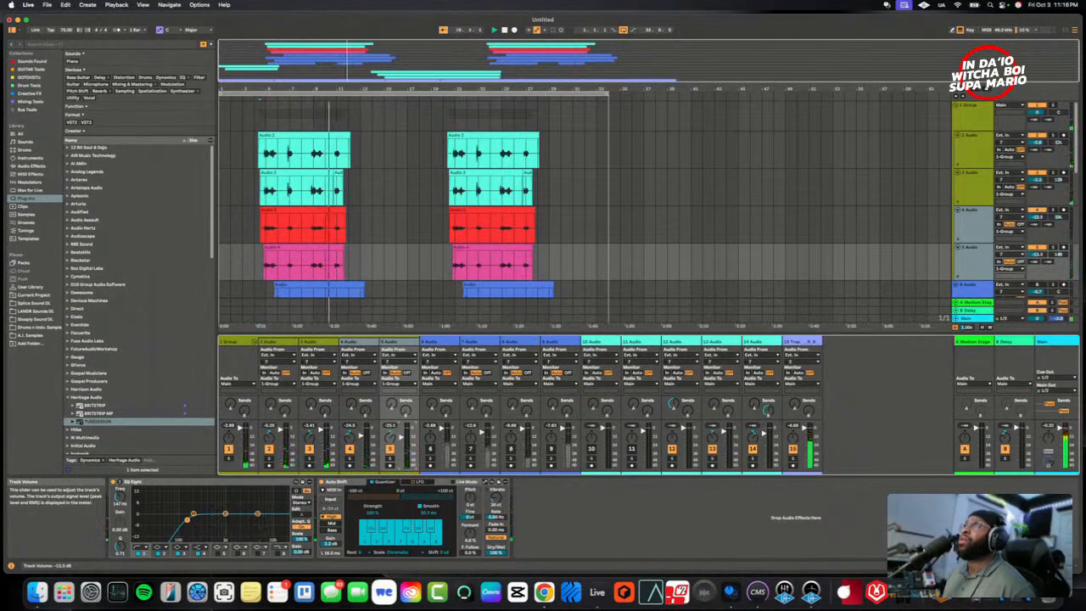
{"action": "key", "text": "space"}
{"action": "key", "text": "space"}
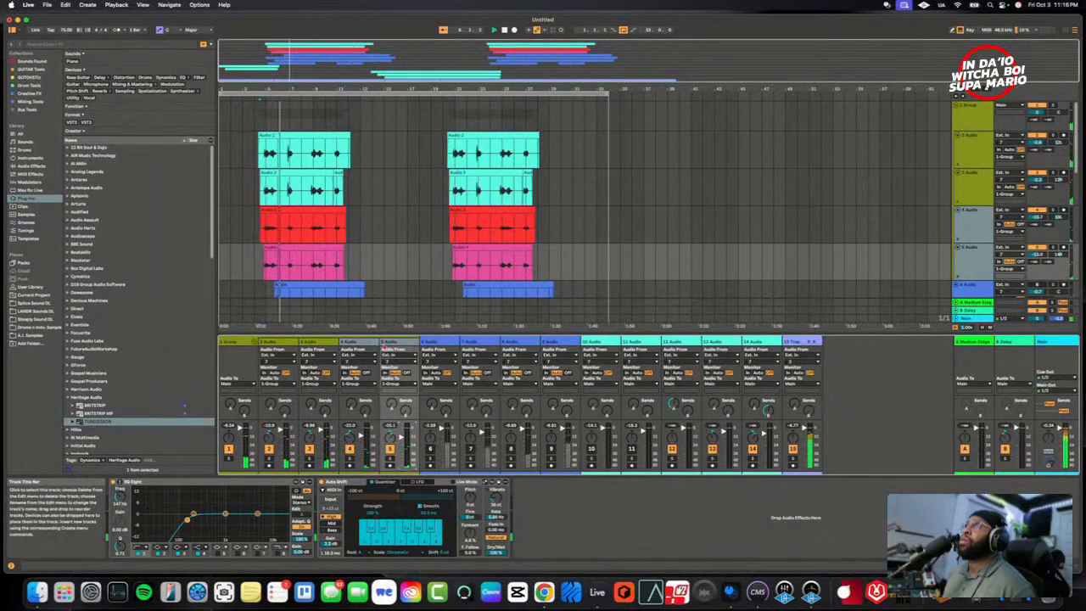
- Select 5 Audio alone and raise its volume to about -11.7 dB while replaying the stacked vocals
{"action": "left_click", "coordinate": [395, 342]}
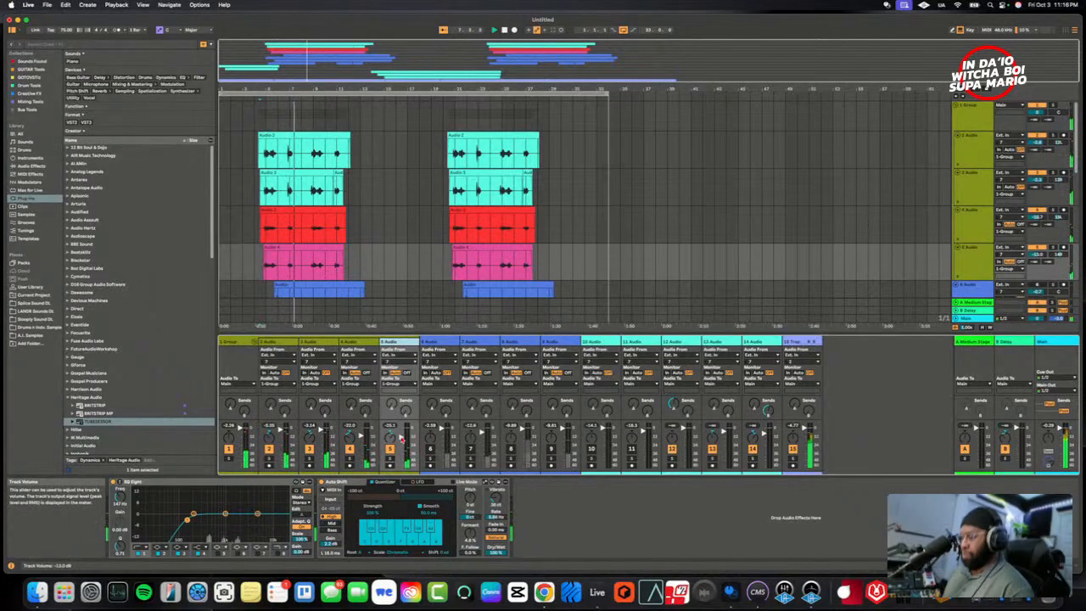
{"action": "left_click_drag", "start_coordinate": [402, 439], "coordinate": [403, 438]}
{"action": "key", "text": "space"}
{"action": "key", "text": "space"}
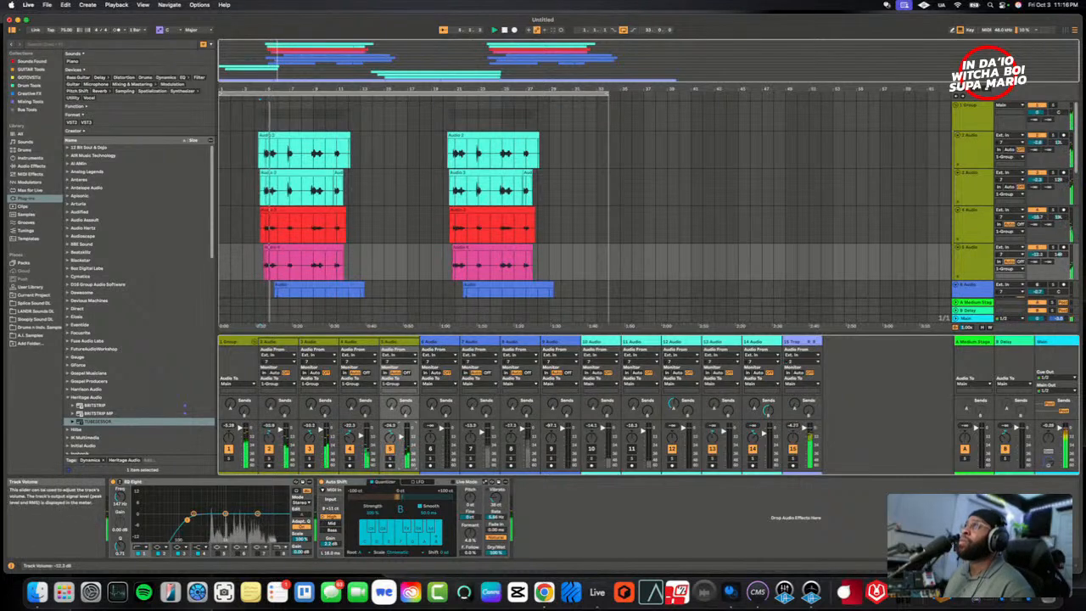
{"action": "left_click_drag", "start_coordinate": [402, 438], "coordinate": [402, 436]}
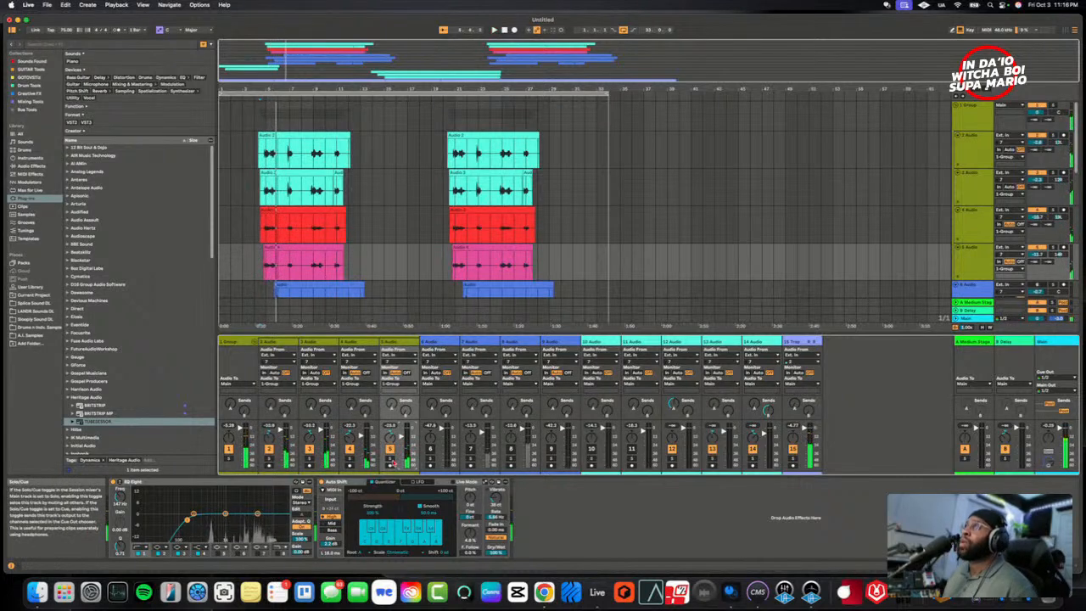
- Solo 5 Audio and play it from the start of the first vocal clips
{"action": "left_click", "coordinate": [398, 347]}
{"action": "left_click", "coordinate": [296, 232]}
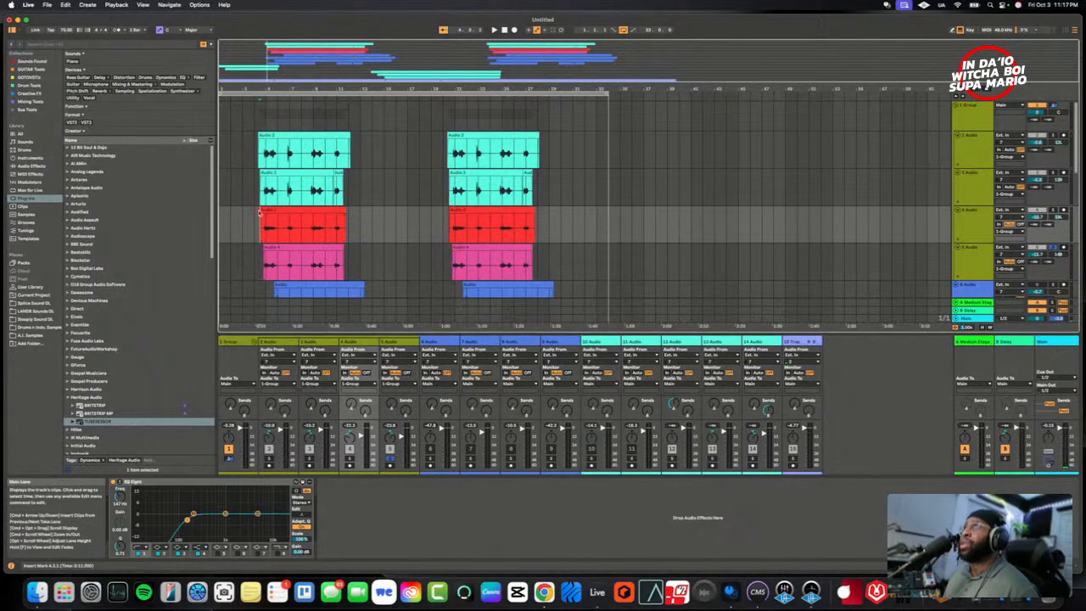
{"action": "left_click", "coordinate": [269, 209]}
{"action": "left_click", "coordinate": [275, 235]}
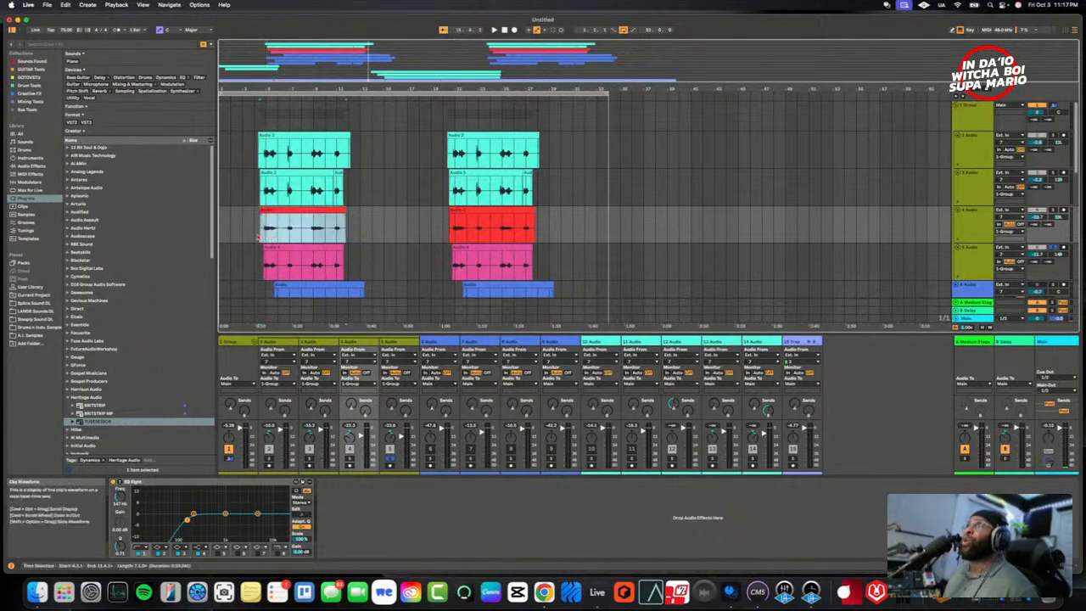
{"action": "left_click", "coordinate": [262, 237]}
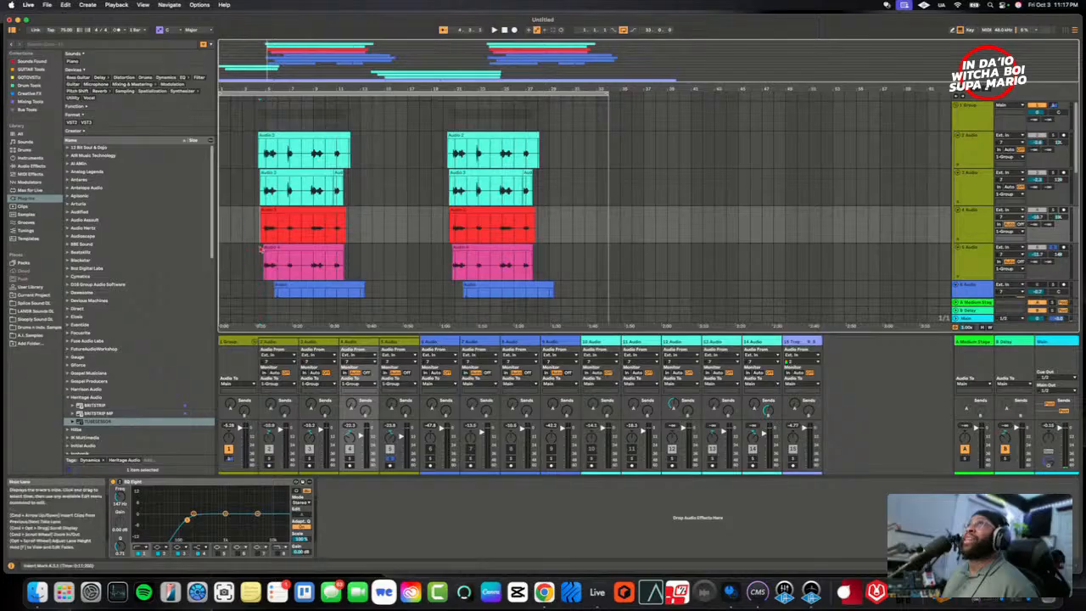
{"action": "key", "text": "space"}
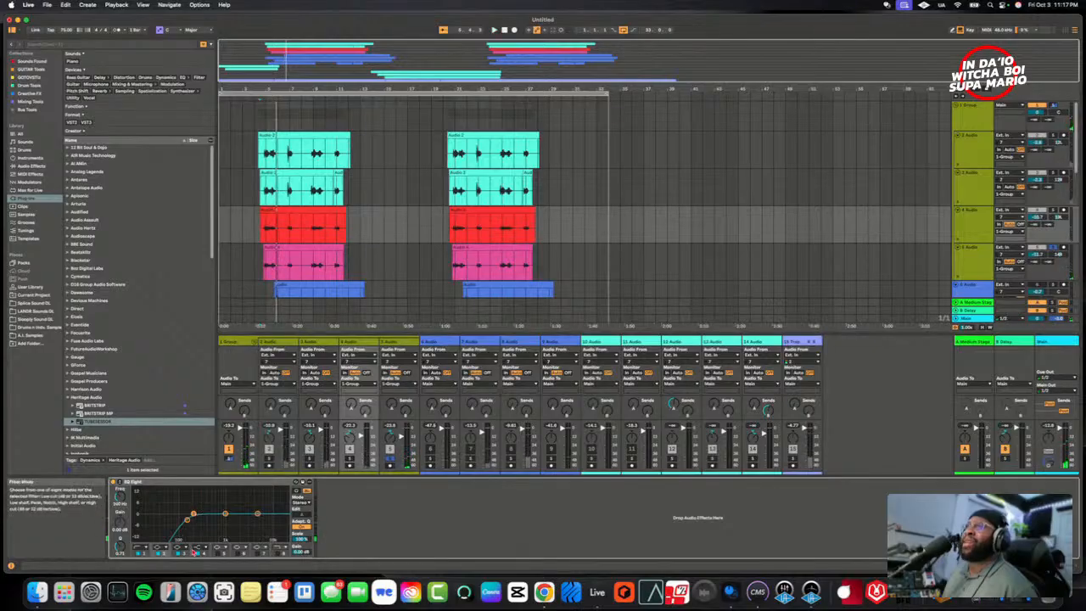
- Try a -15 dB cut in 4 Audio's EQ Eight, sweeping the band up to 240 Hz during playback
{"action": "key", "text": "space"}
{"action": "left_click_drag", "start_coordinate": [121, 523], "coordinate": [124, 546]}
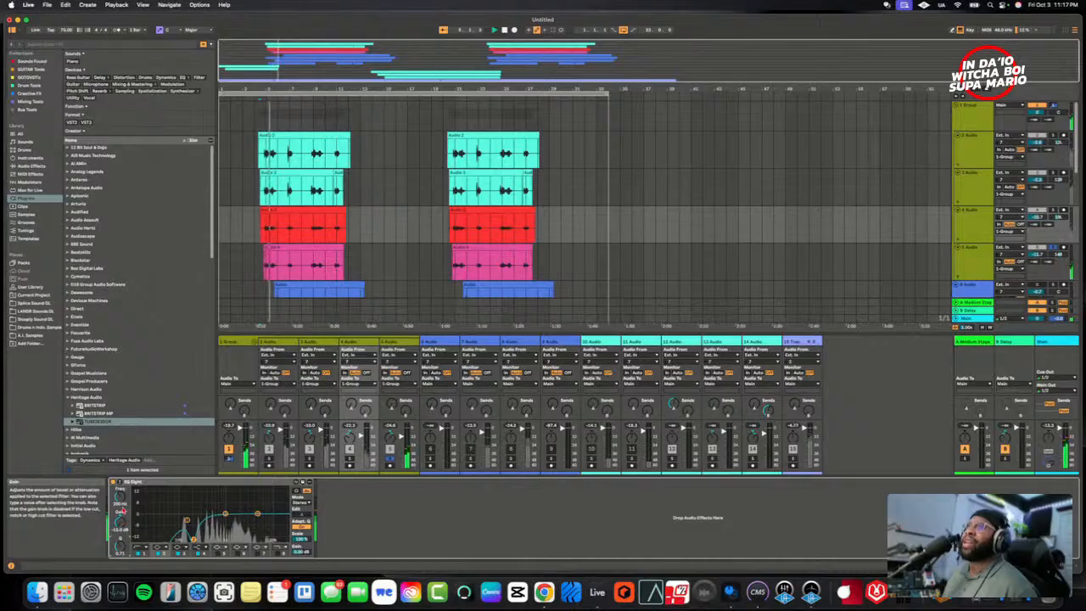
{"action": "left_click_drag", "start_coordinate": [120, 497], "coordinate": [119, 492]}
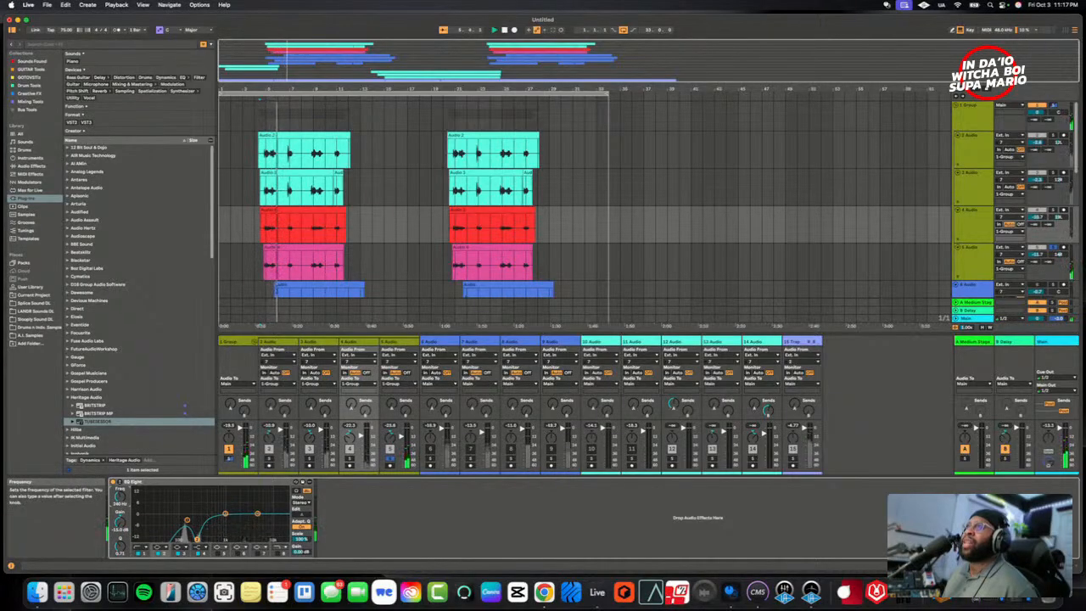
{"action": "key", "text": "space"}
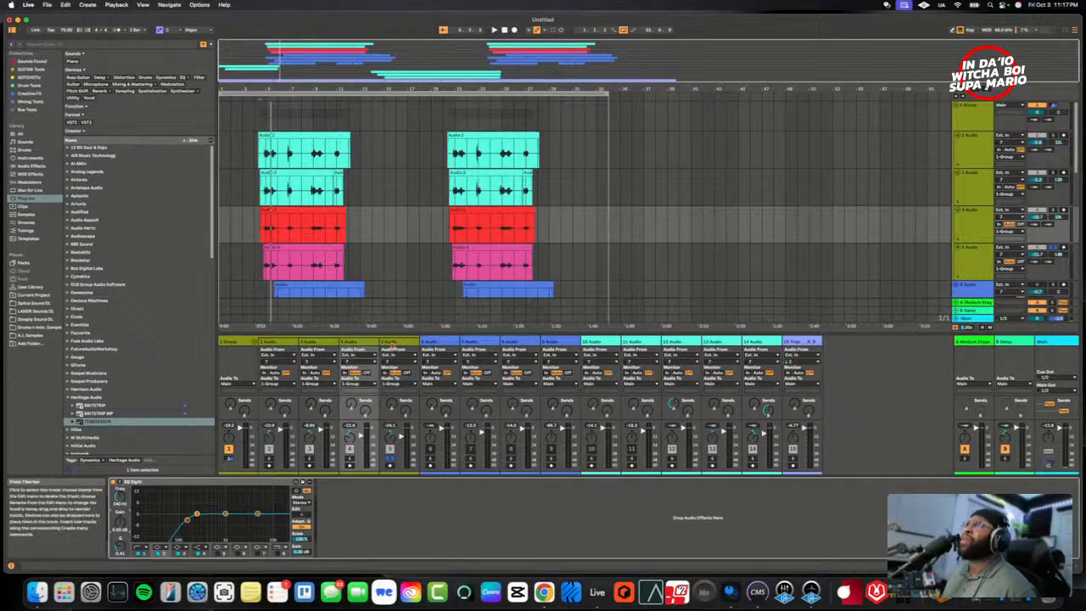
- Shape 5 Audio's EQ Eight with a low-mid cut and a gentle boost around 3.5 kHz
{"action": "left_click", "coordinate": [391, 349]}
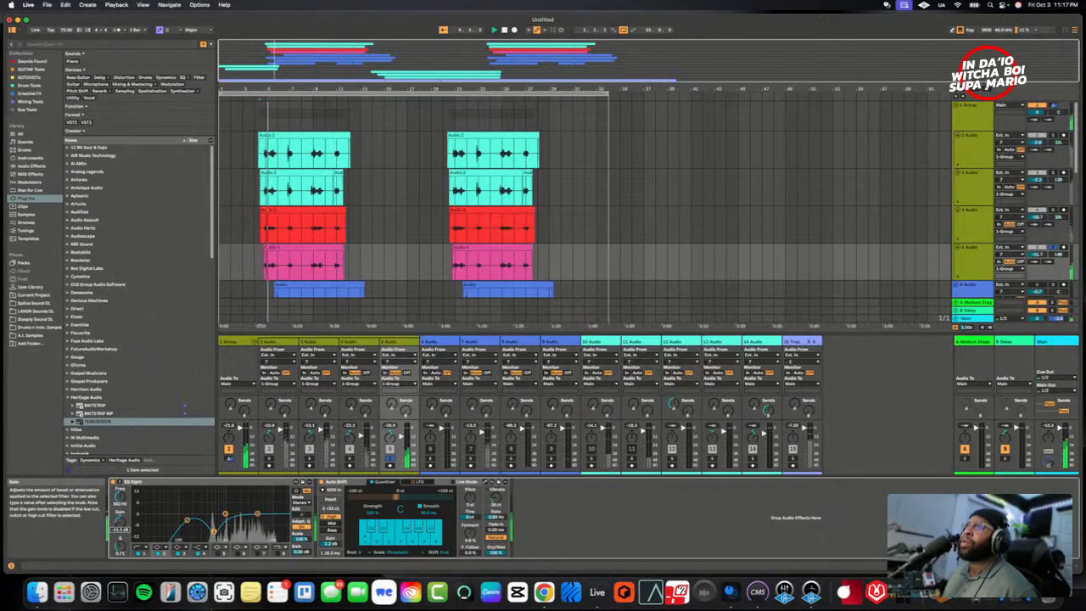
{"action": "left_click_drag", "start_coordinate": [123, 556], "coordinate": [124, 562]}
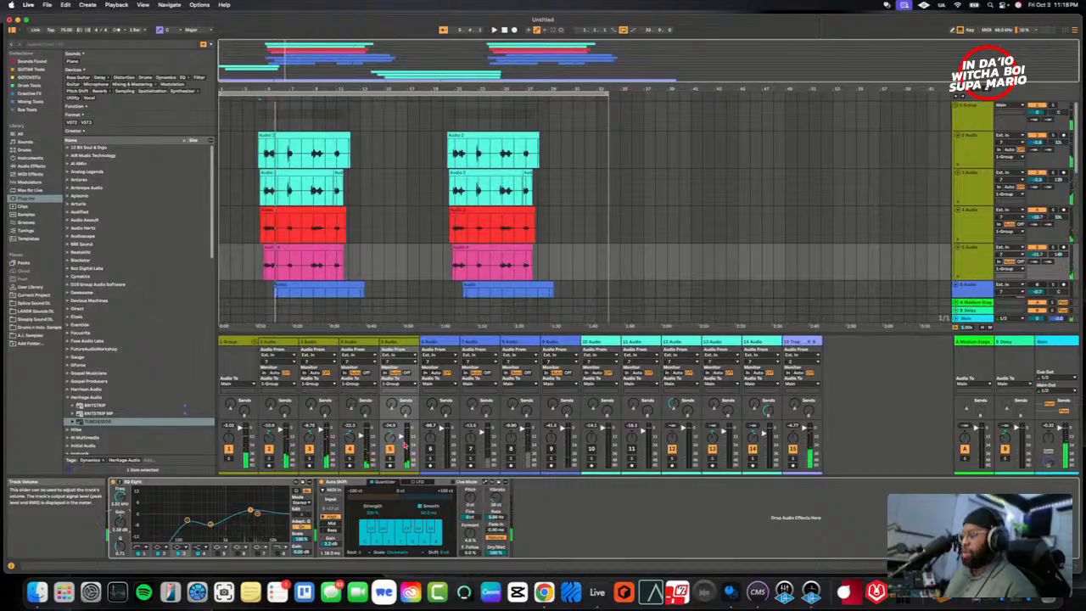
- Raise 5 Audio's volume further in small steps while playing the full vocal stack over the beat
{"action": "left_click_drag", "start_coordinate": [404, 444], "coordinate": [404, 440]}
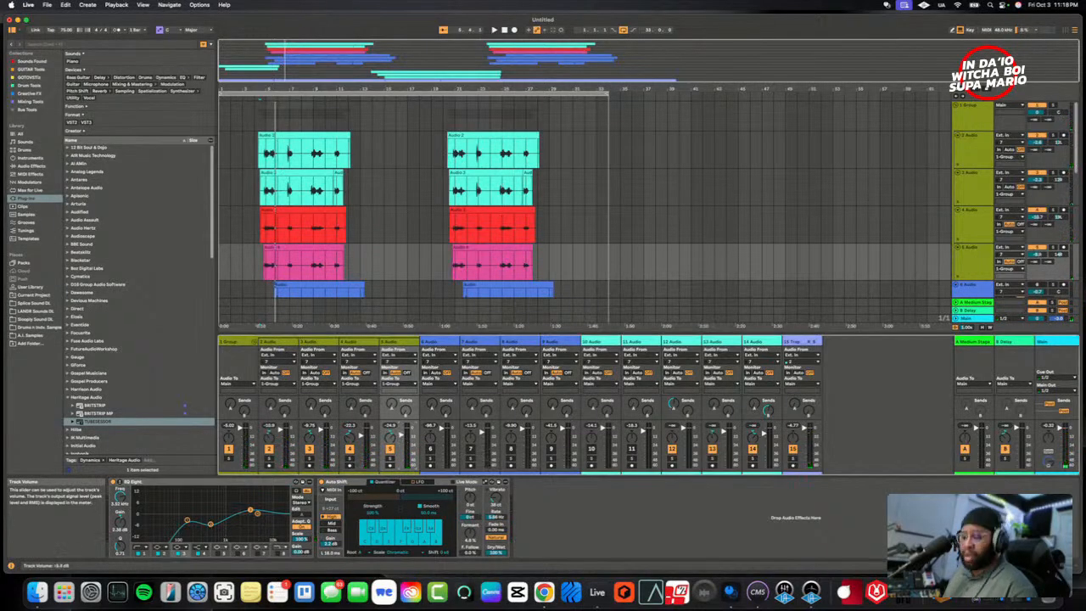
{"action": "key", "text": "space"}
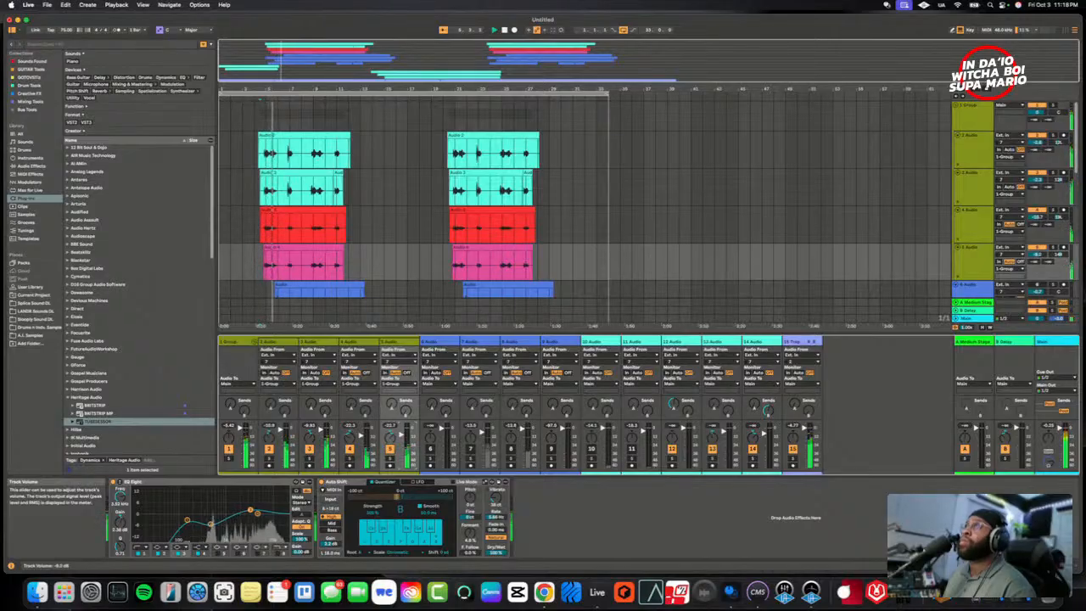
{"action": "left_click_drag", "start_coordinate": [405, 440], "coordinate": [405, 441]}
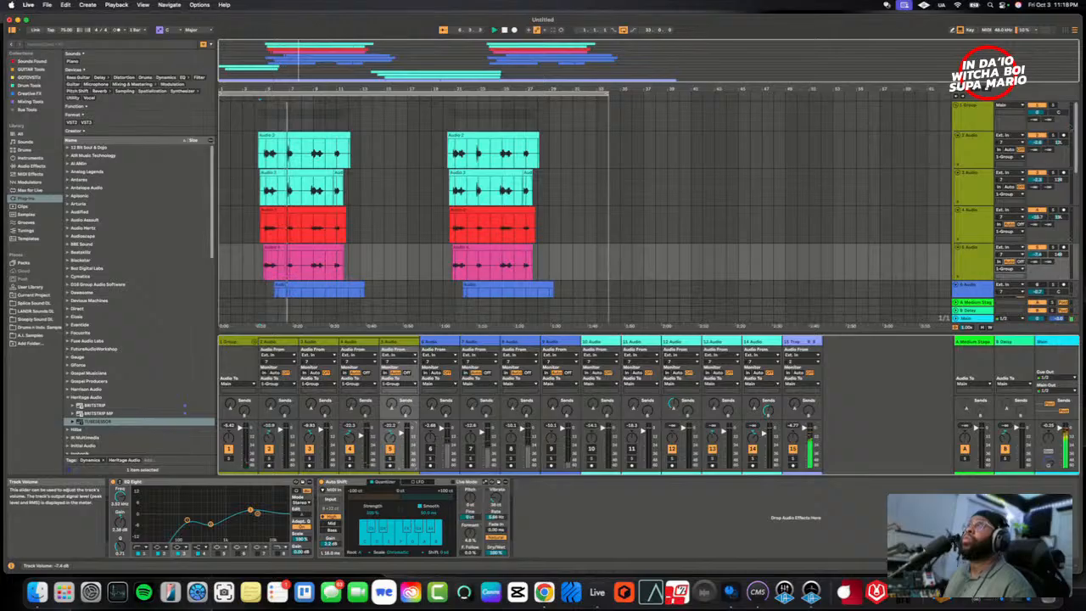
{"action": "left_click_drag", "start_coordinate": [402, 435], "coordinate": [402, 432]}
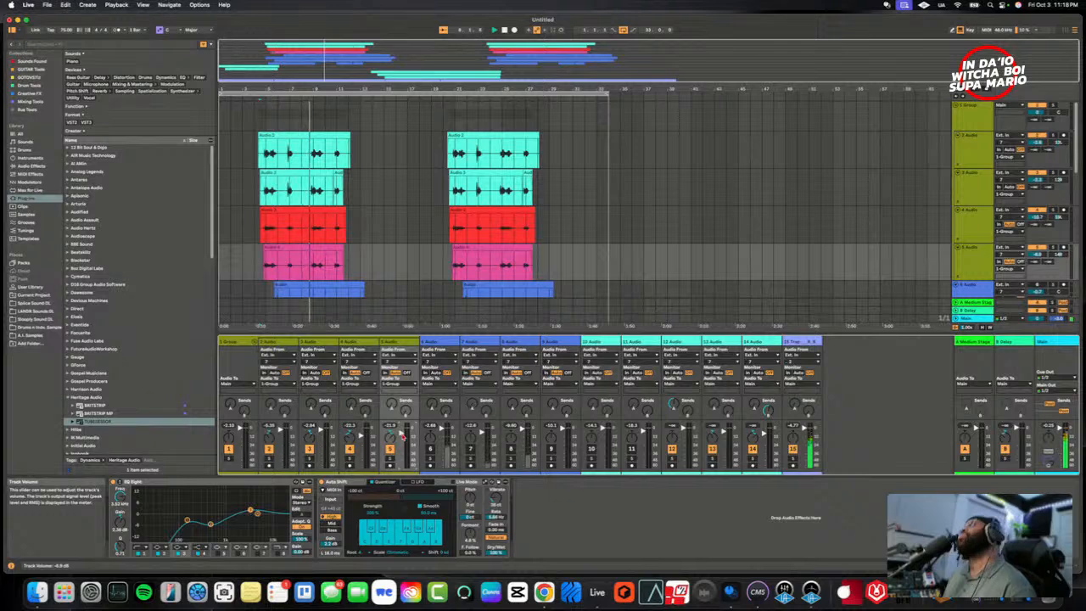
{"action": "left_click_drag", "start_coordinate": [403, 435], "coordinate": [403, 433]}
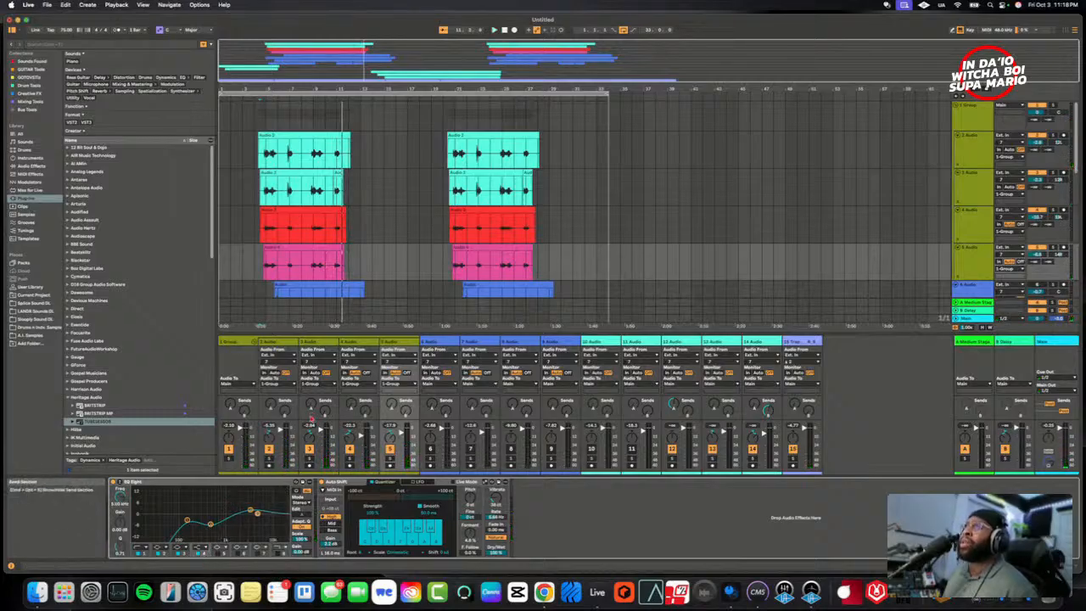
{"action": "left_click", "coordinate": [284, 221]}
{"action": "left_click", "coordinate": [262, 232]}
{"action": "key", "text": "space"}
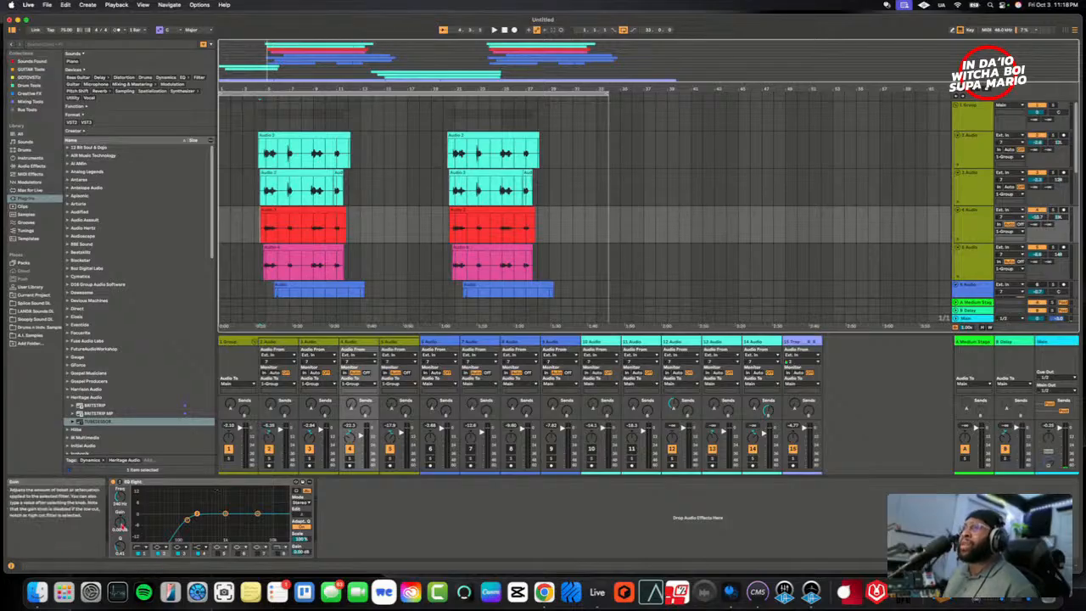
{"action": "left_click_drag", "start_coordinate": [122, 526], "coordinate": [120, 531]}
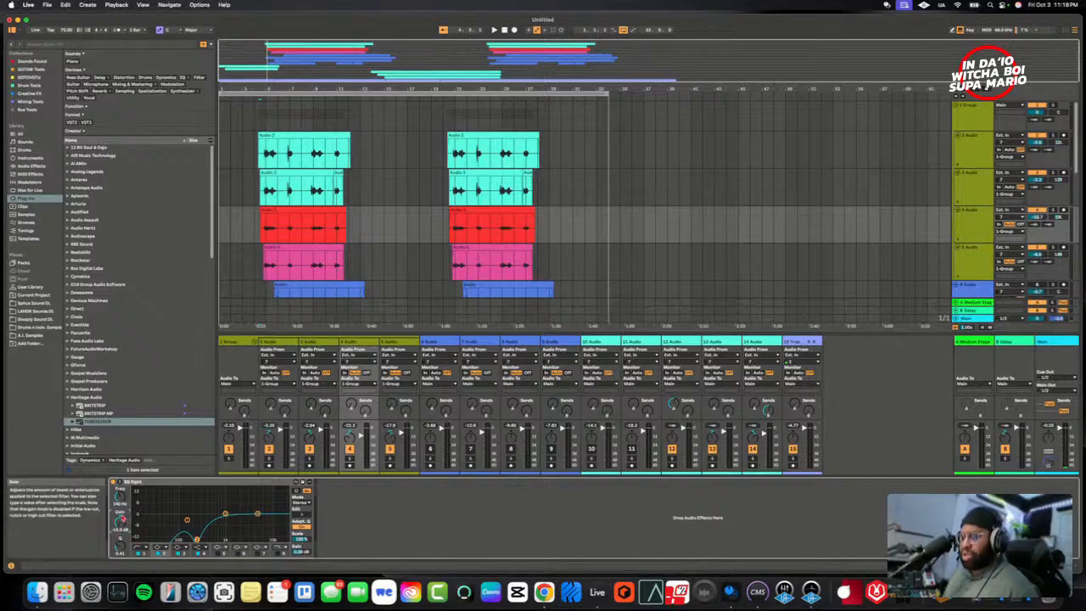
{"action": "double_click", "coordinate": [122, 518]}
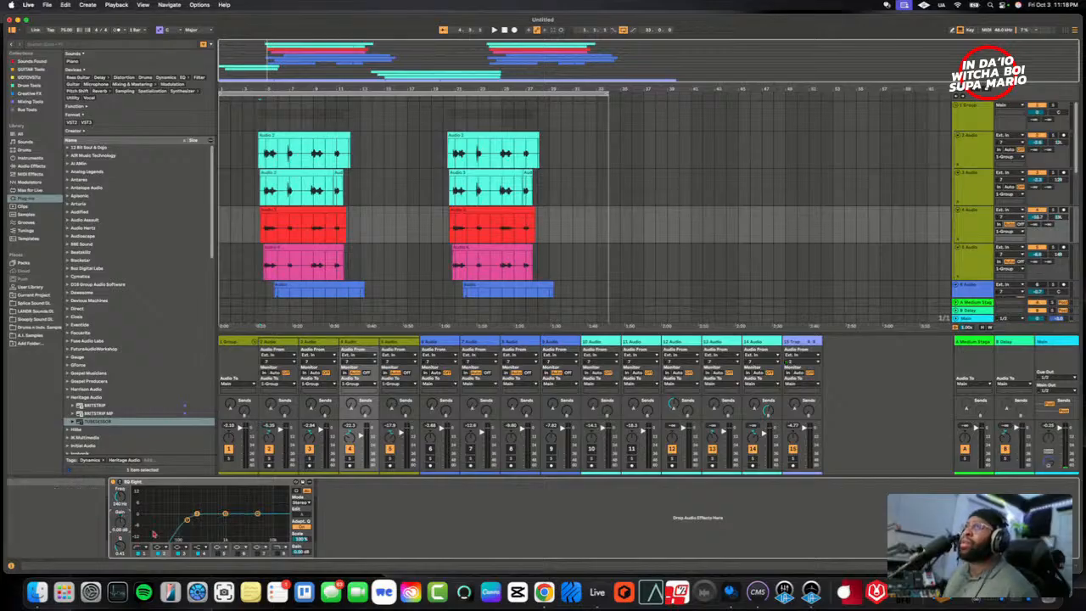
- Cut 5 Audio's upper EQ Eight band at 5 kHz, shift it higher with the track soloed, and replay the full stack
{"action": "left_click", "coordinate": [393, 362]}
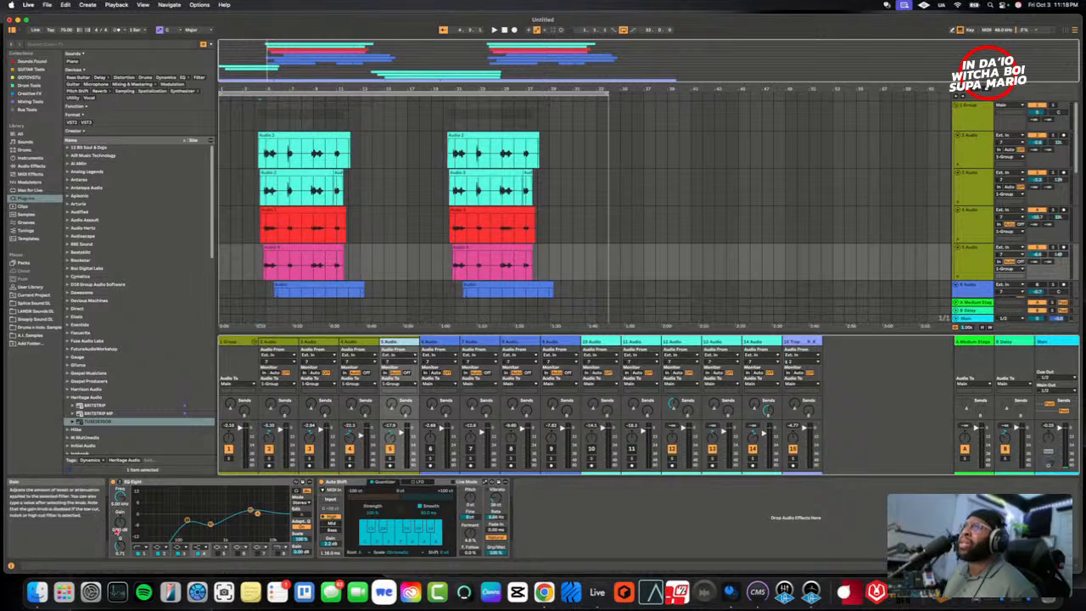
{"action": "key", "text": "space"}
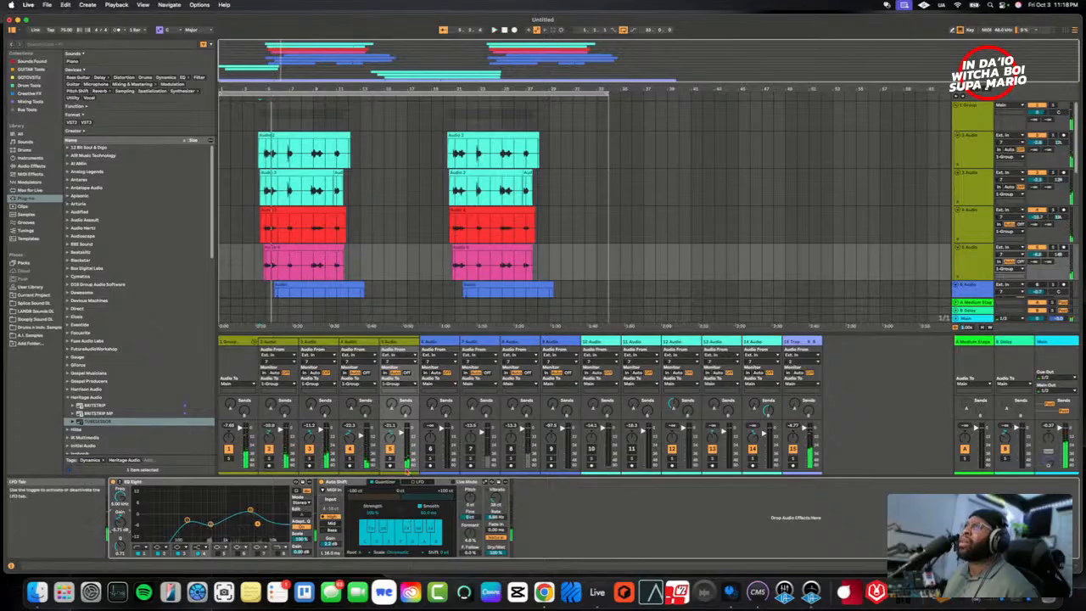
{"action": "left_click", "coordinate": [391, 459]}
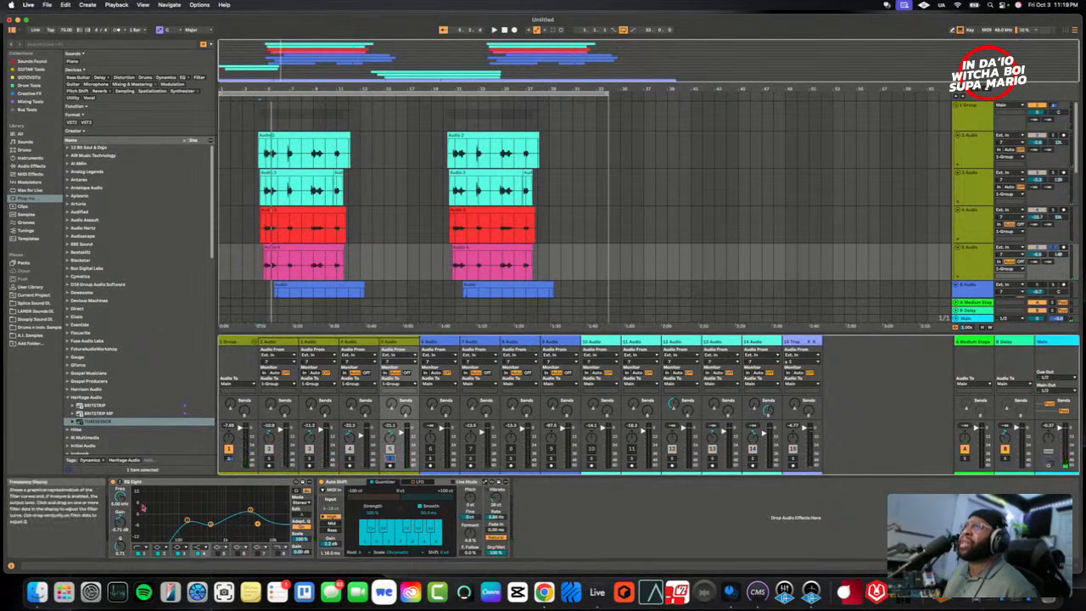
{"action": "key", "text": "space"}
{"action": "left_click_drag", "start_coordinate": [121, 498], "coordinate": [121, 472]}
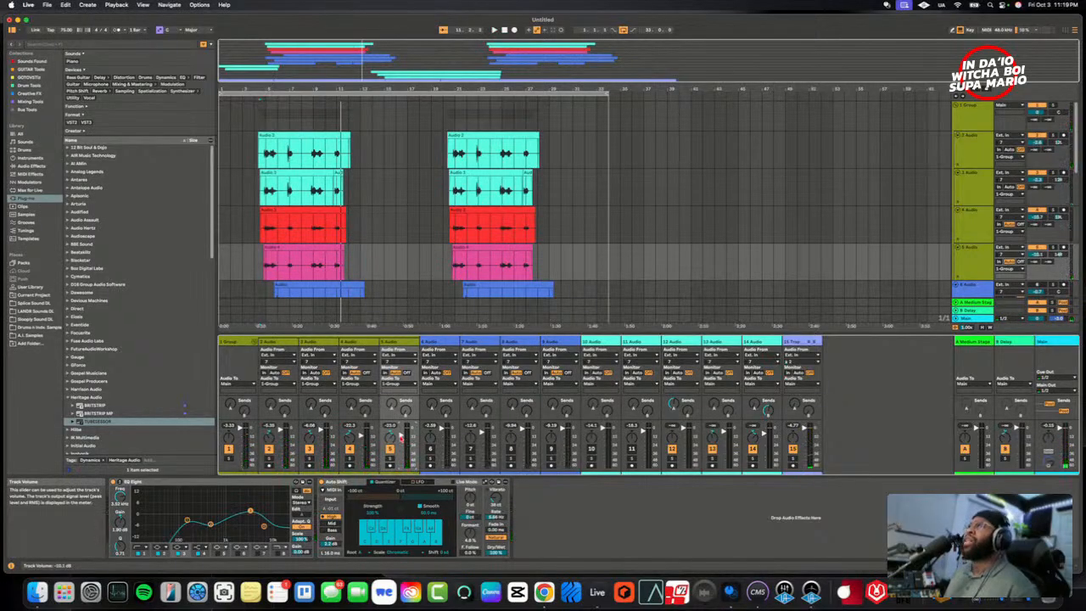
{"action": "key", "text": "space"}
{"action": "key", "text": "space"}
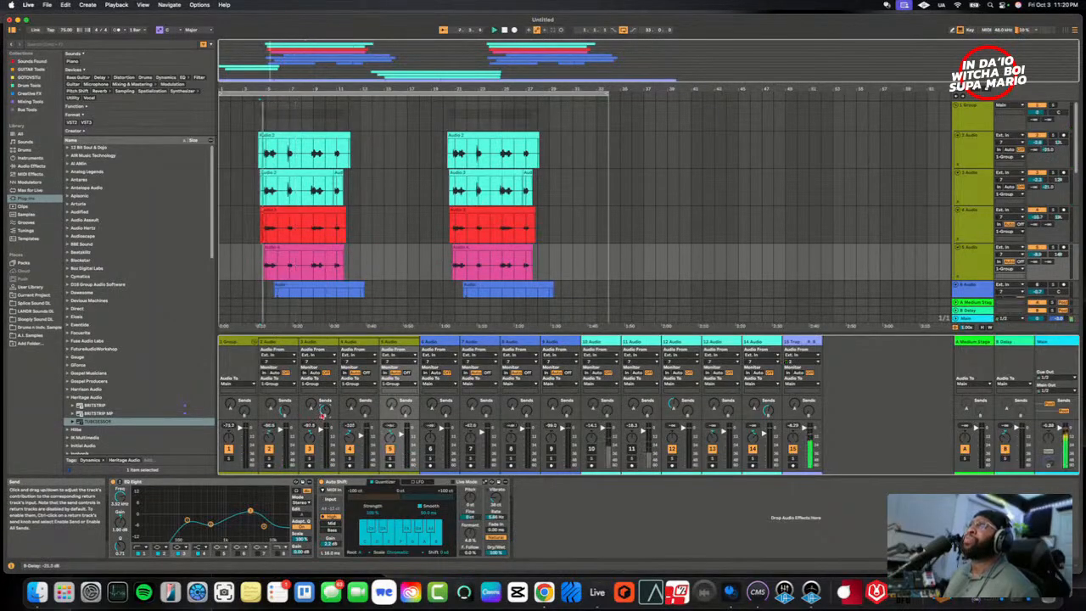
- Raise the Medium Stage reverb sends on 2 Audio and 3 Audio, checking 2 Audio soloed and the full stack over the beat
{"action": "left_click", "coordinate": [309, 458]}
{"action": "left_click", "coordinate": [270, 458]}
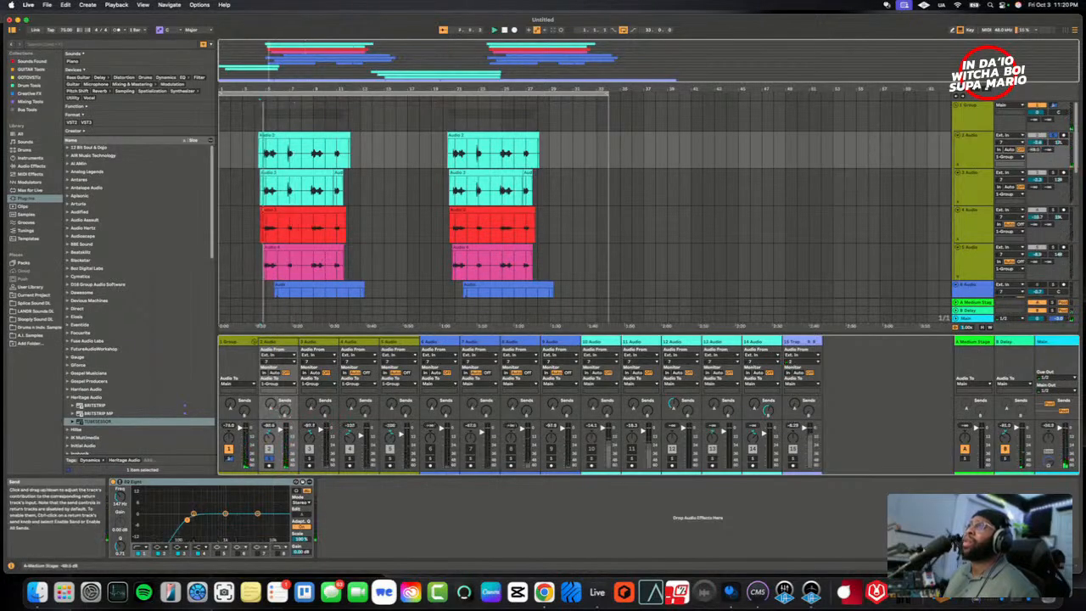
{"action": "left_click_drag", "start_coordinate": [271, 404], "coordinate": [271, 394]}
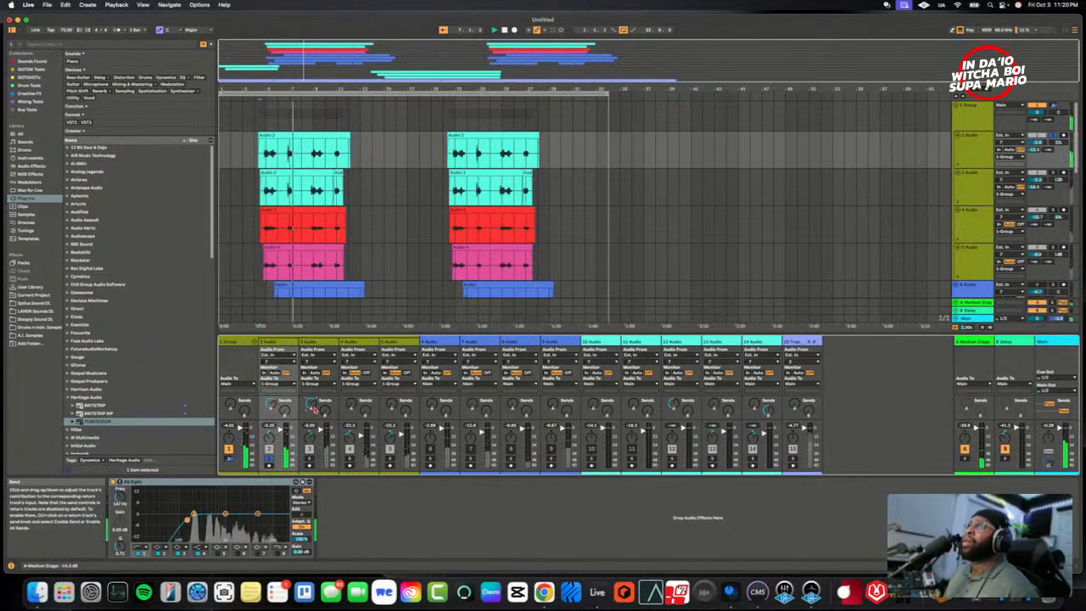
{"action": "key", "text": "space"}
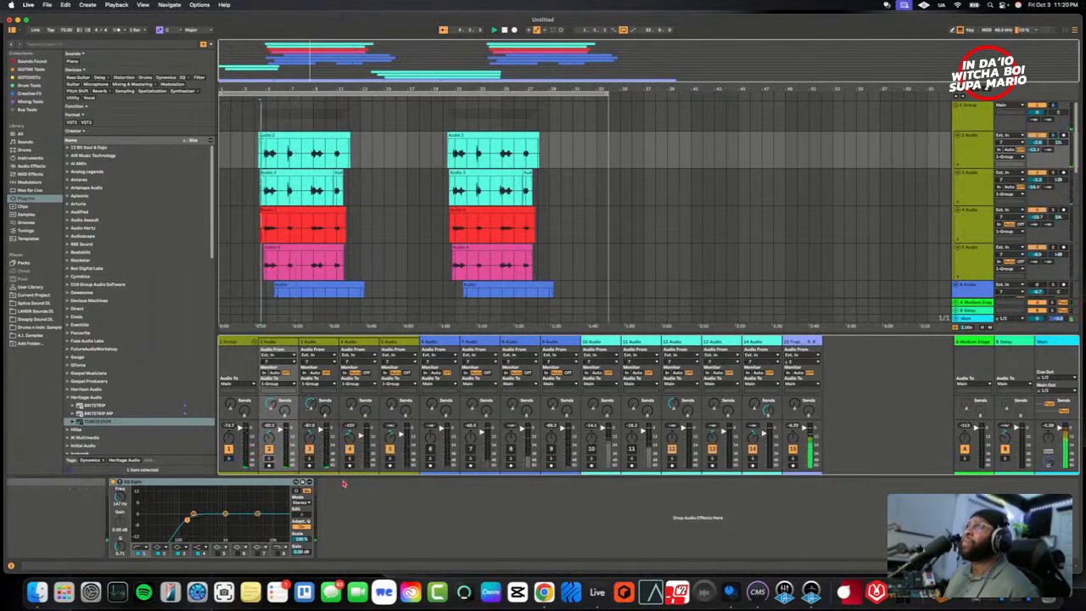
{"action": "key", "text": "space"}
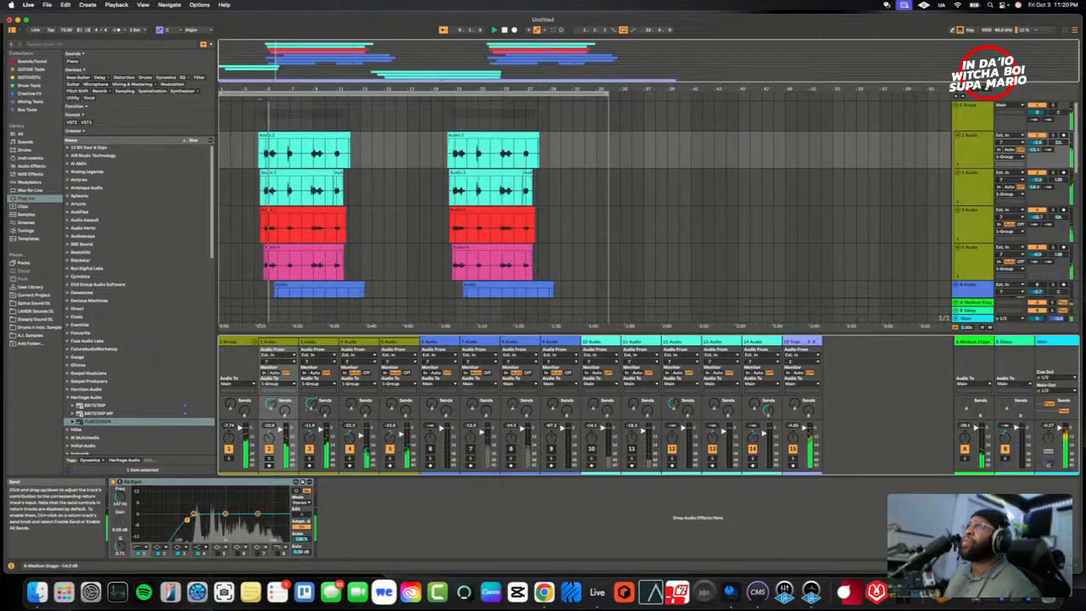
{"action": "left_click_drag", "start_coordinate": [311, 404], "coordinate": [271, 402]}
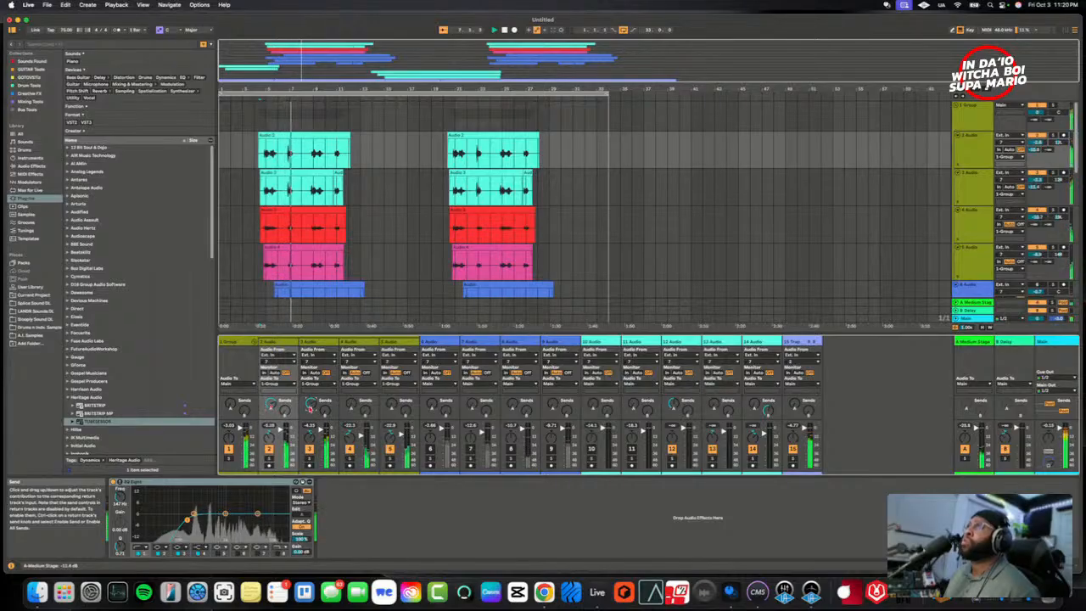
- Duplicate the B Delay return and set both channels of the copy to a beat division of 2, with its filter enabled
{"action": "left_click", "coordinate": [965, 389]}
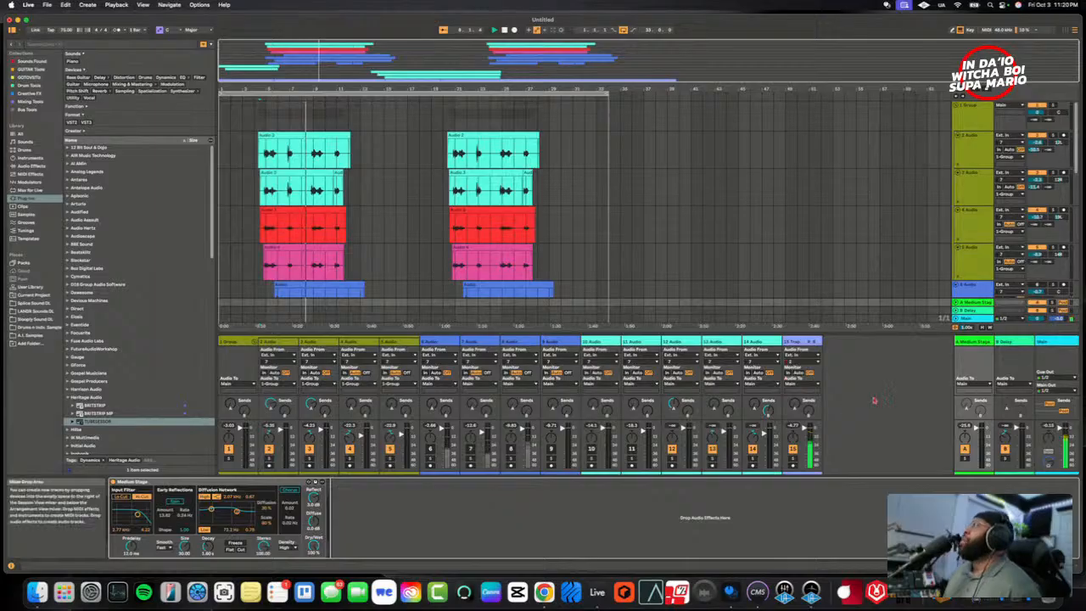
{"action": "right_click", "coordinate": [1015, 342]}
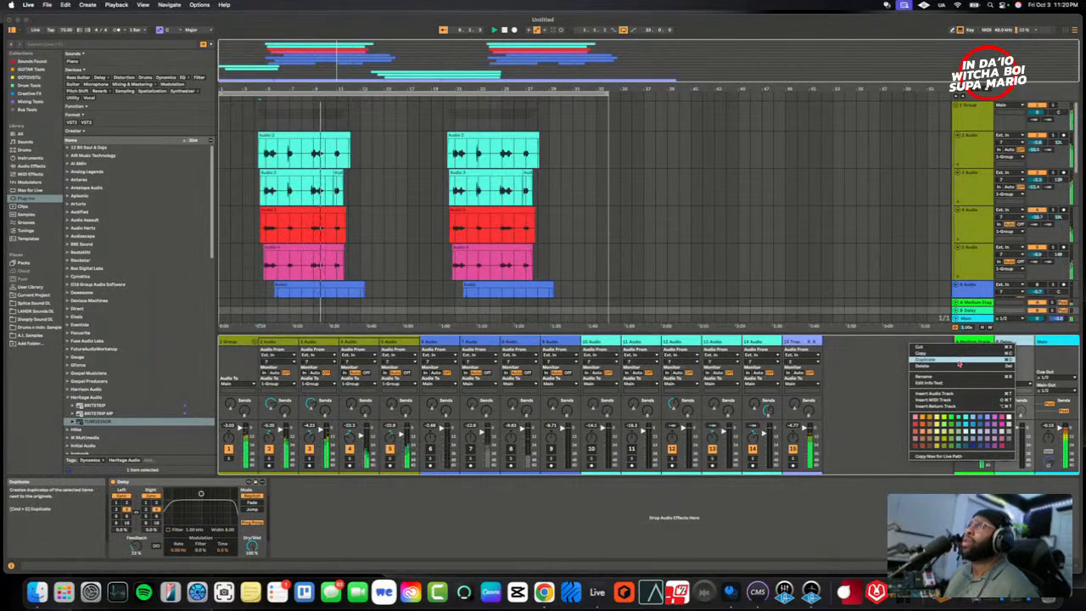
{"action": "left_click", "coordinate": [883, 367]}
{"action": "right_click", "coordinate": [1007, 346]}
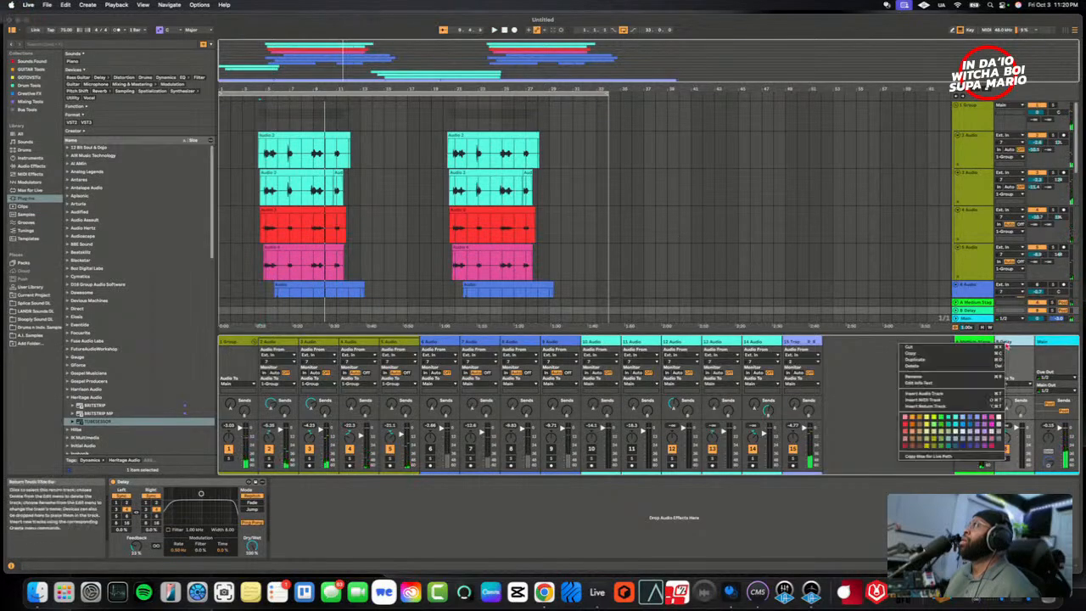
{"action": "left_click", "coordinate": [933, 358]}
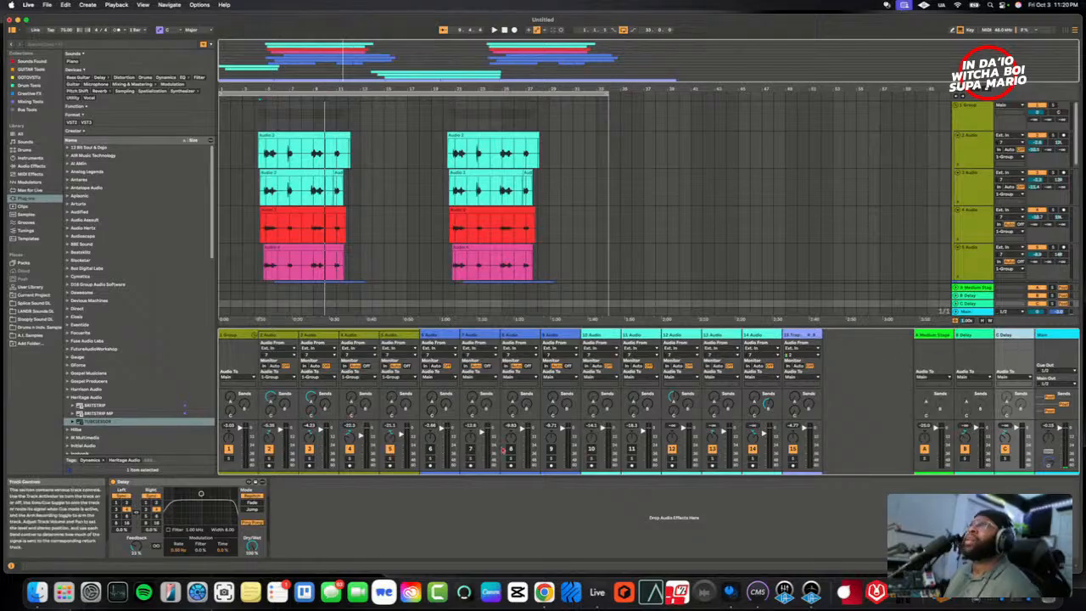
{"action": "left_click", "coordinate": [156, 503]}
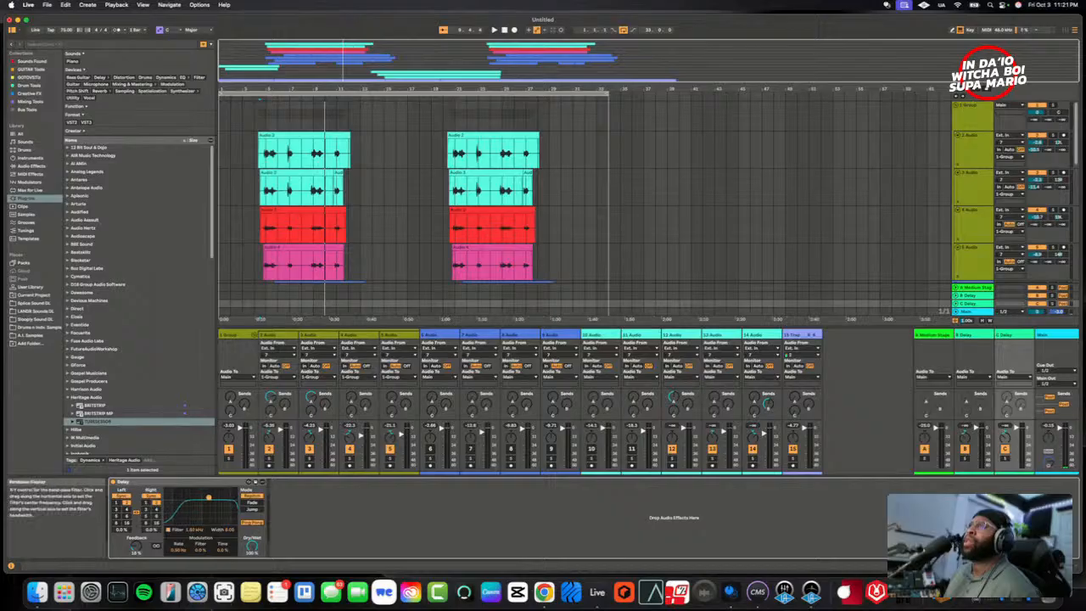
- Solo 2 Audio, raise its send to C Delay, and reduce the feedback on that delay return
{"action": "left_click", "coordinate": [275, 415]}
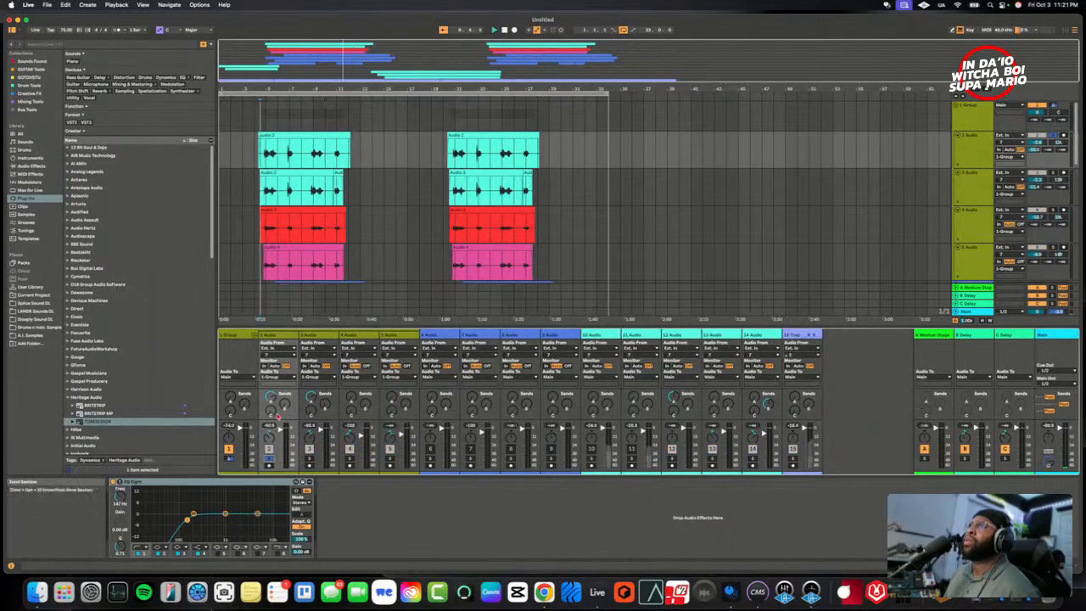
{"action": "left_click_drag", "start_coordinate": [272, 412], "coordinate": [271, 378]}
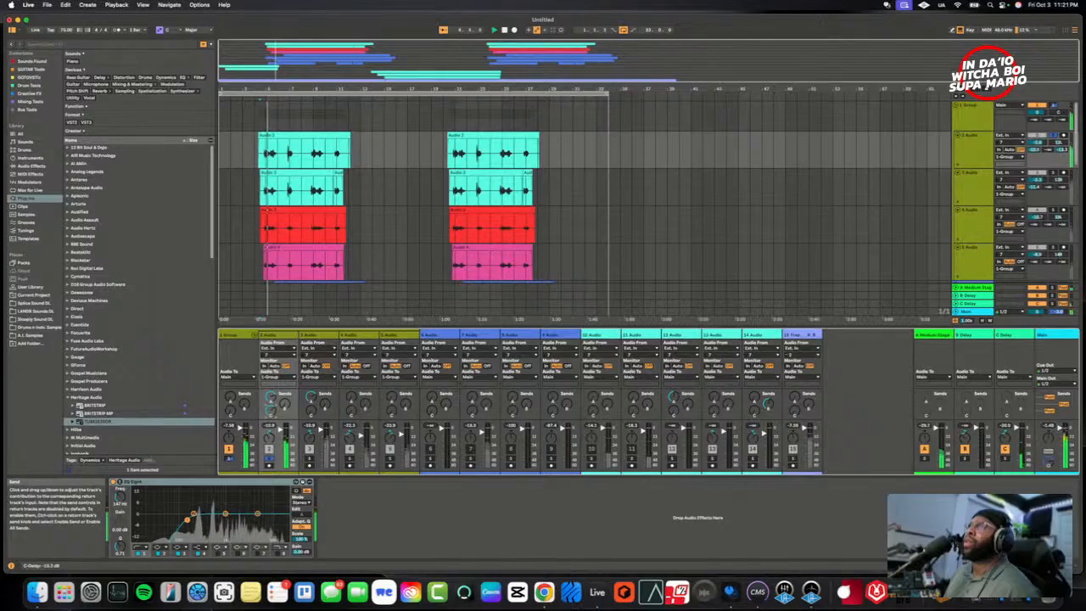
{"action": "left_click", "coordinate": [1022, 340]}
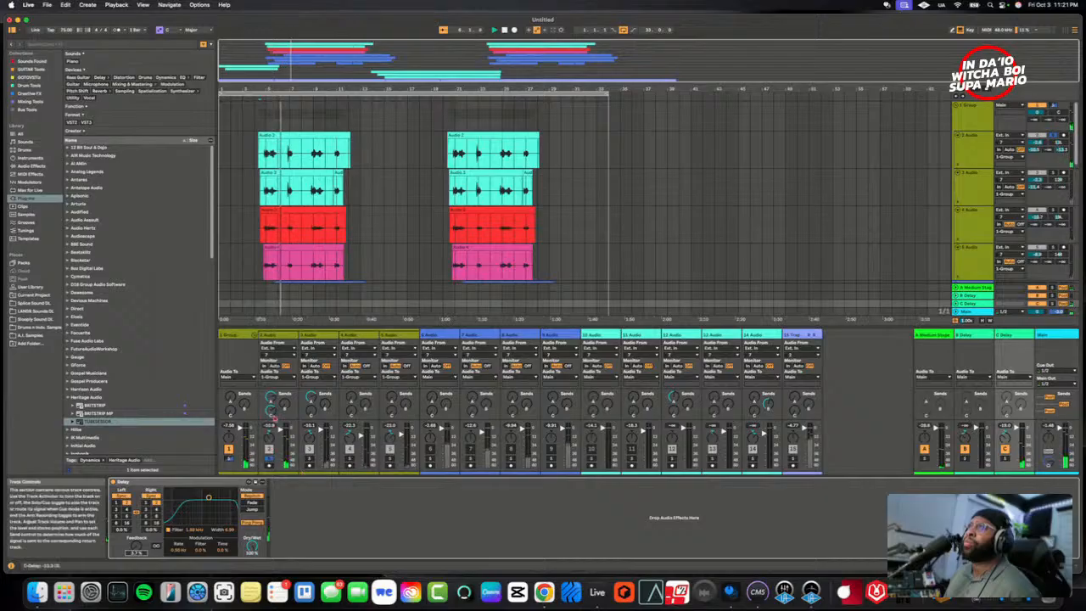
{"action": "left_click_drag", "start_coordinate": [270, 411], "coordinate": [270, 408]}
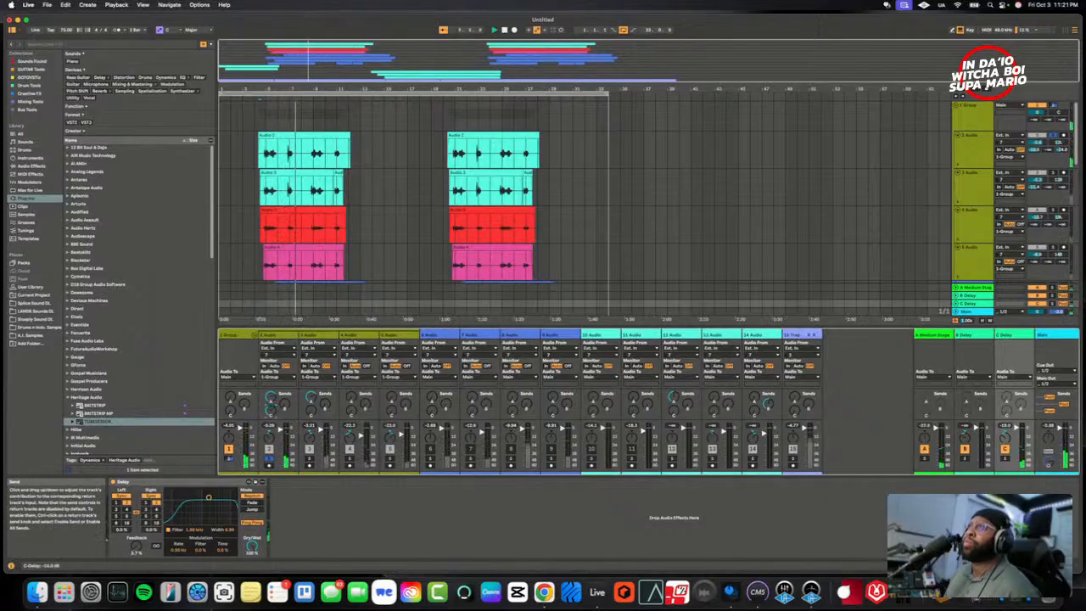
- Unsolo 2 Audio, replay the full stack, and raise C Delay's feedback with its filter centred at 2.11 kHz
{"action": "left_click", "coordinate": [269, 459]}
{"action": "key", "text": "space"}
{"action": "key", "text": "space"}
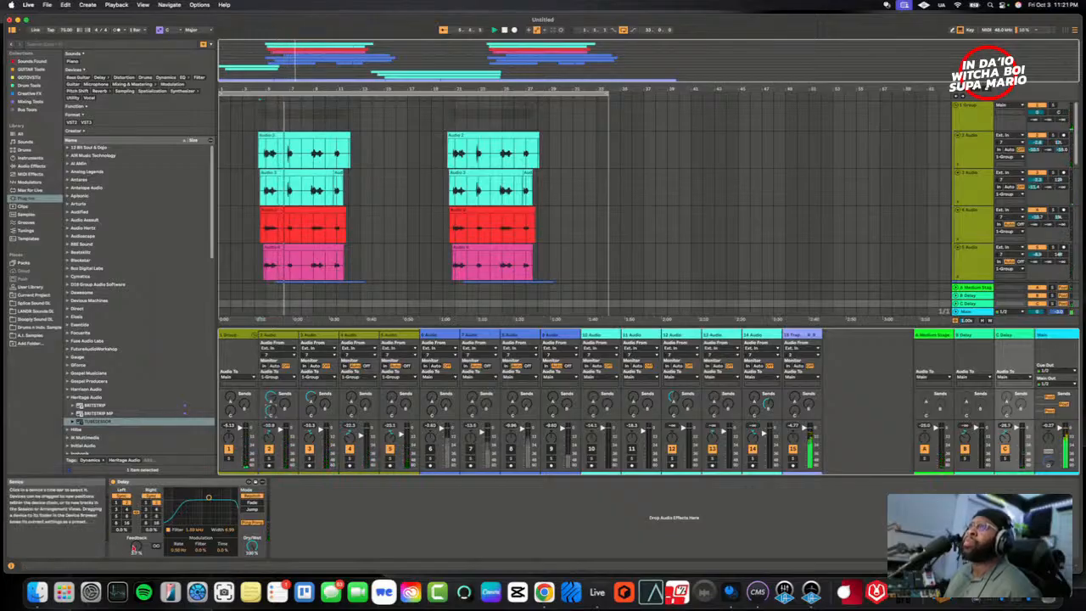
{"action": "left_click_drag", "start_coordinate": [136, 547], "coordinate": [136, 545]}
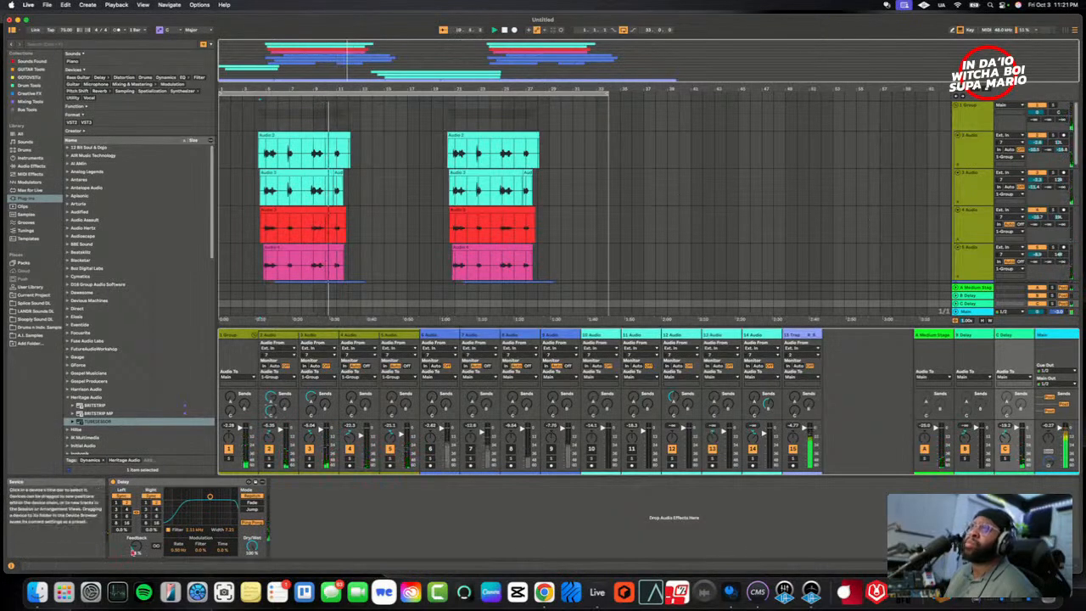
{"action": "left_click_drag", "start_coordinate": [136, 546], "coordinate": [135, 526]}
- Fine-tune 2 Audio's send to C Delay over the beat with 3 Audio muted and the delay's Ping Pong turned off
{"action": "left_click_drag", "start_coordinate": [274, 414], "coordinate": [274, 410]}
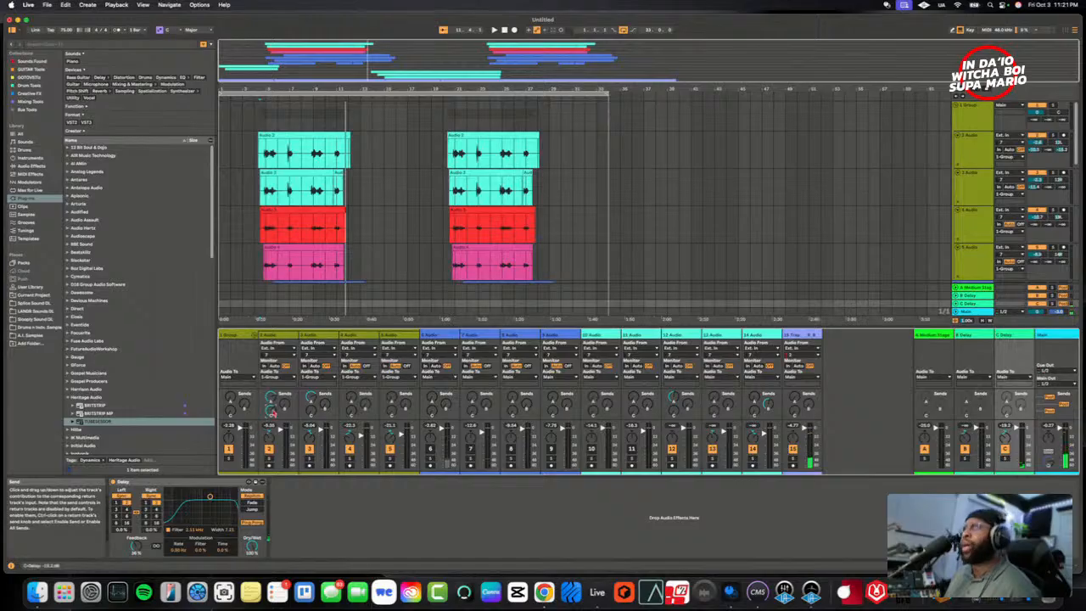
{"action": "key", "text": "space"}
{"action": "left_click_drag", "start_coordinate": [273, 413], "coordinate": [272, 411]}
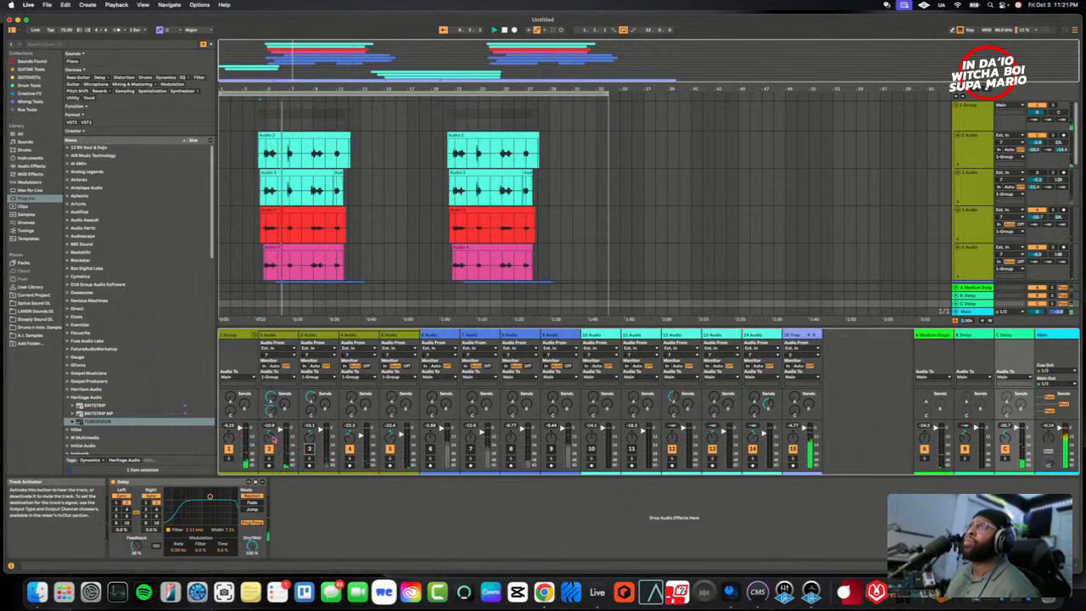
{"action": "left_click_drag", "start_coordinate": [271, 412], "coordinate": [271, 416]}
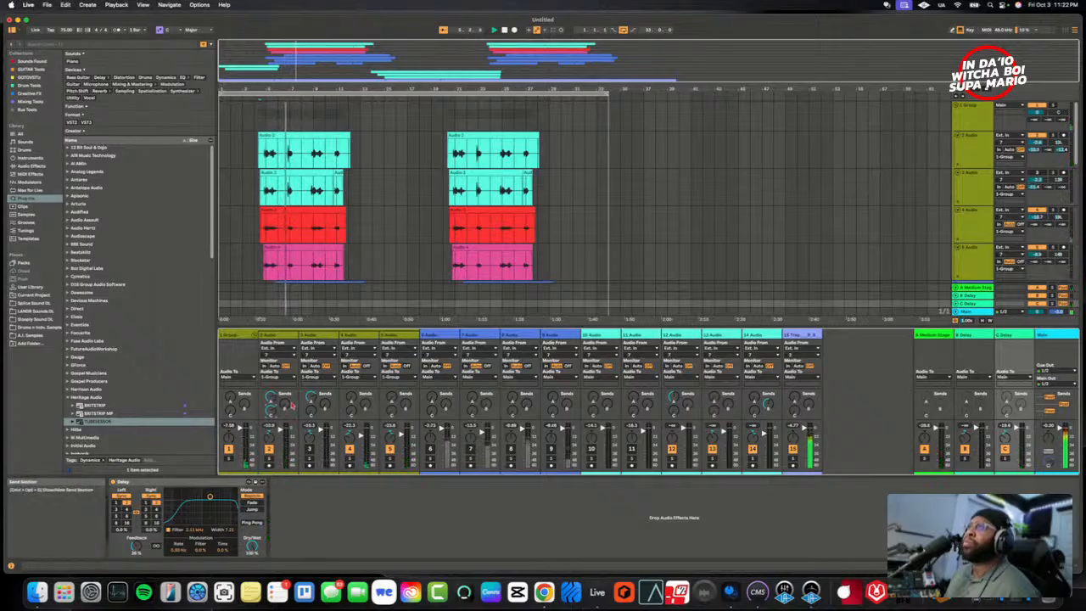
{"action": "left_click_drag", "start_coordinate": [271, 411], "coordinate": [271, 406]}
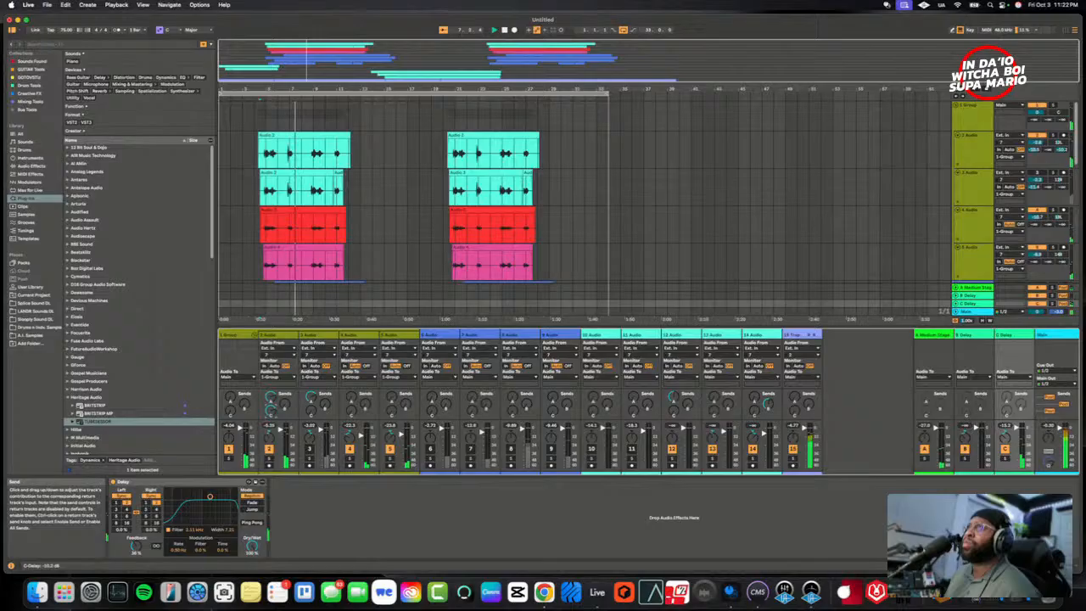
- Solo 2 Audio and switch C Delay from synced divisions to free time, setting the delay time to 400 ms
{"action": "left_click", "coordinate": [270, 459]}
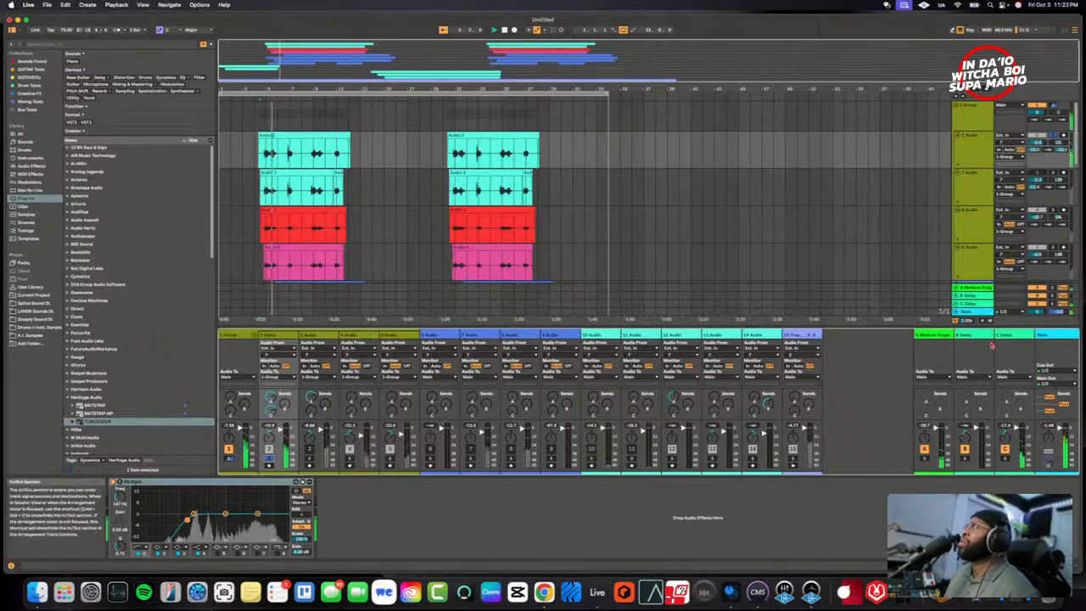
{"action": "left_click", "coordinate": [1017, 337]}
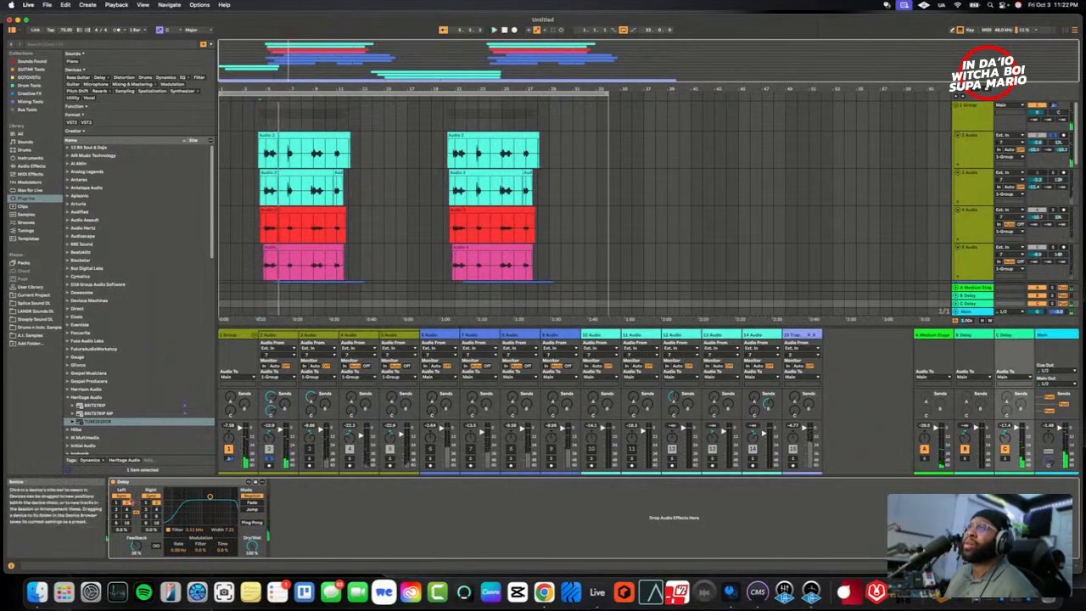
{"action": "left_click", "coordinate": [123, 495]}
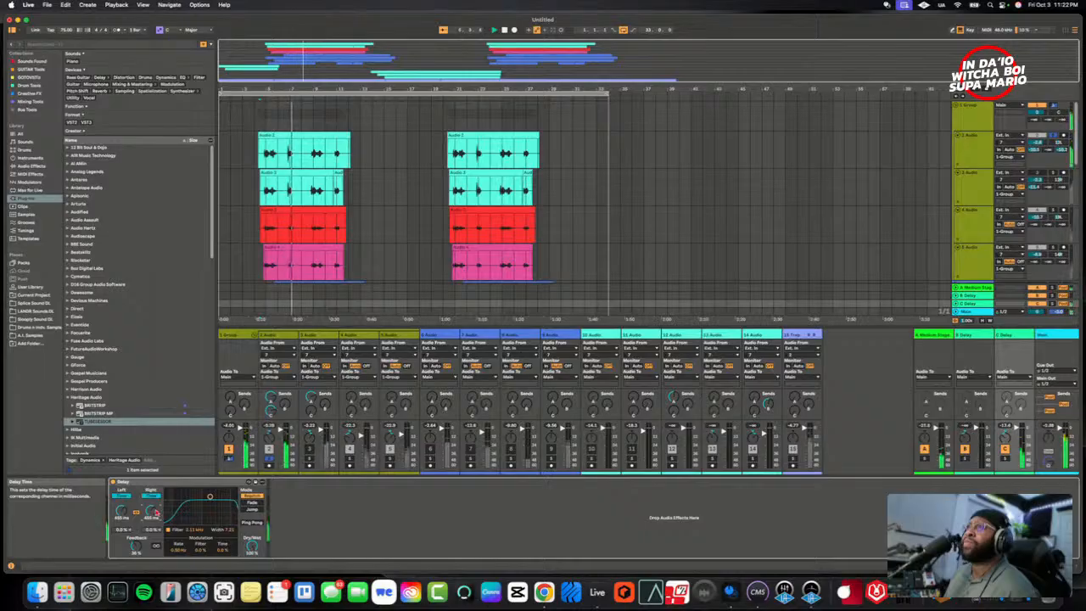
{"action": "left_click_drag", "start_coordinate": [156, 511], "coordinate": [156, 506]}
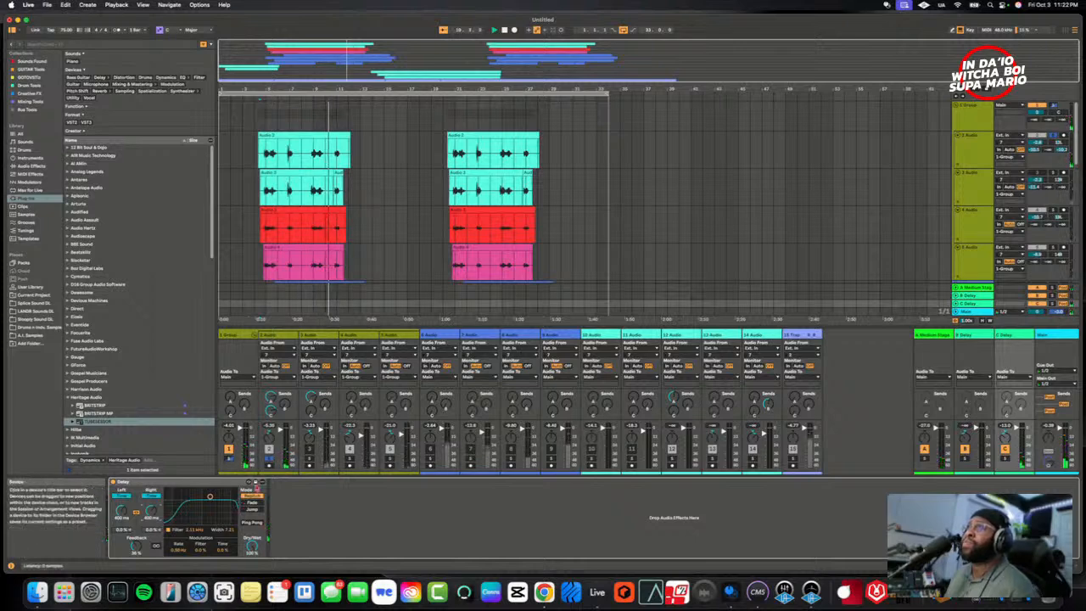
- Unsolo 2 Audio, send 3 Audio to C Delay as well, and set the delay time to 420 ms against the beat
{"action": "left_click", "coordinate": [269, 459]}
{"action": "key", "text": "space"}
{"action": "key", "text": "space"}
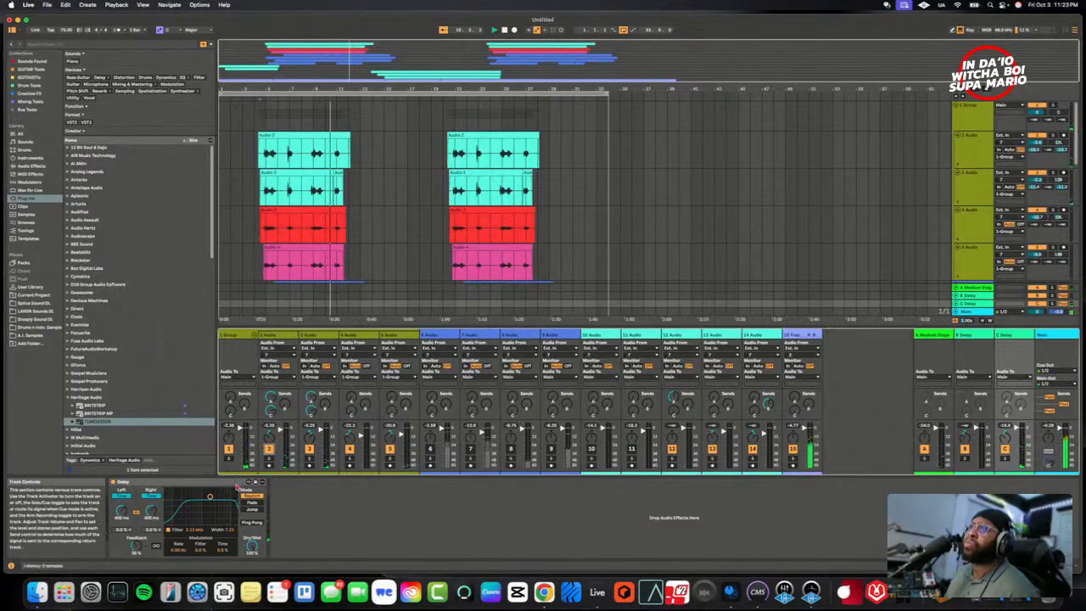
{"action": "left_click", "coordinate": [152, 512]}
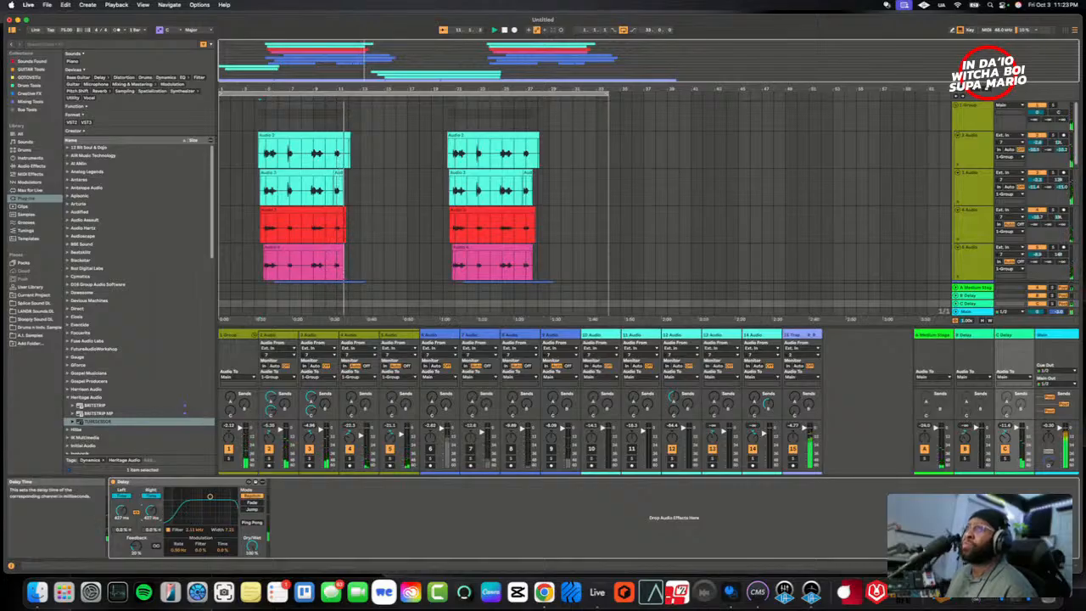
{"action": "key", "text": "space"}
{"action": "key", "text": "space"}
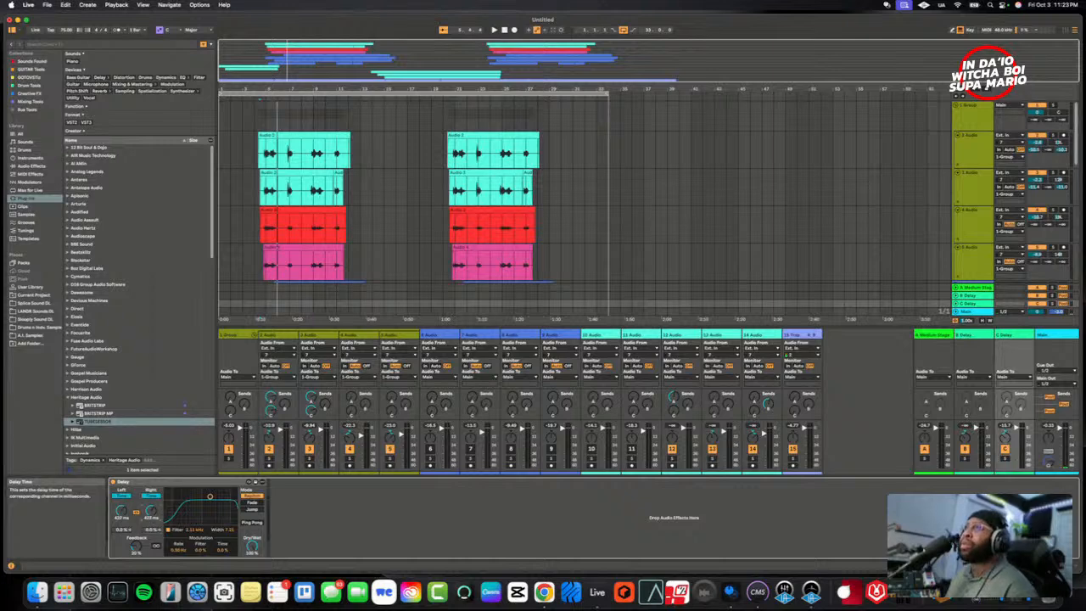
- Lengthen C Delay's time to 470 ms while replaying the full vocal stack over the beat
{"action": "key", "text": "space"}
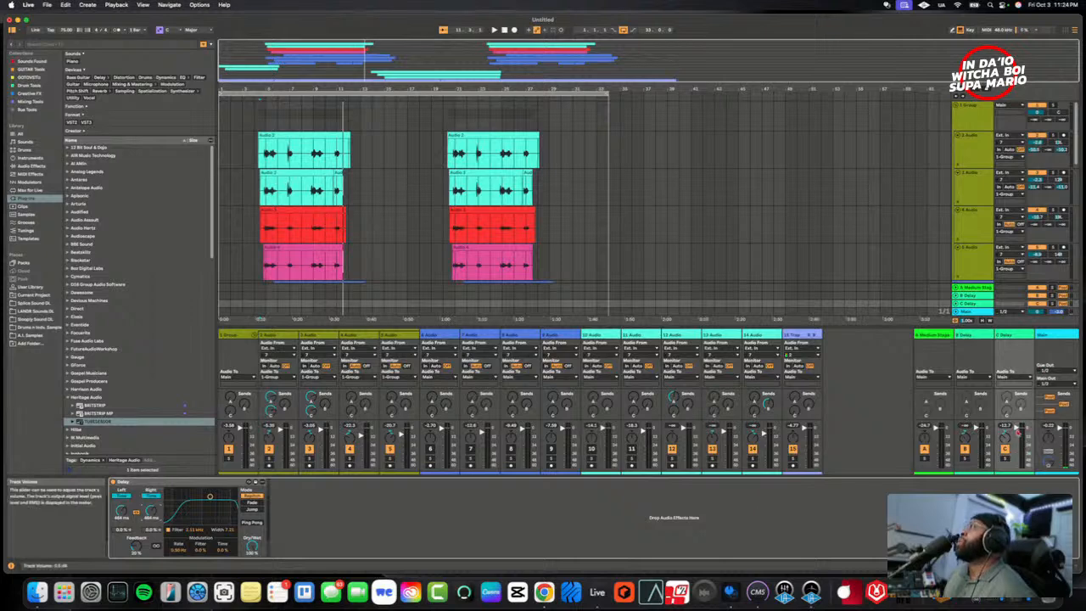
{"action": "key", "text": "space"}
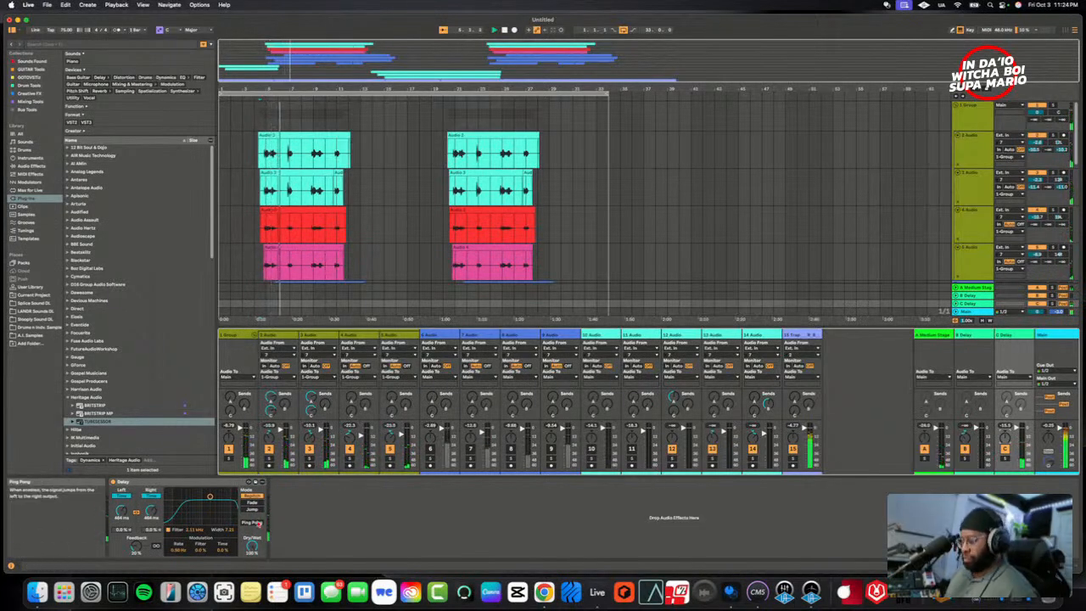
{"action": "left_click_drag", "start_coordinate": [151, 511], "coordinate": [151, 520]}
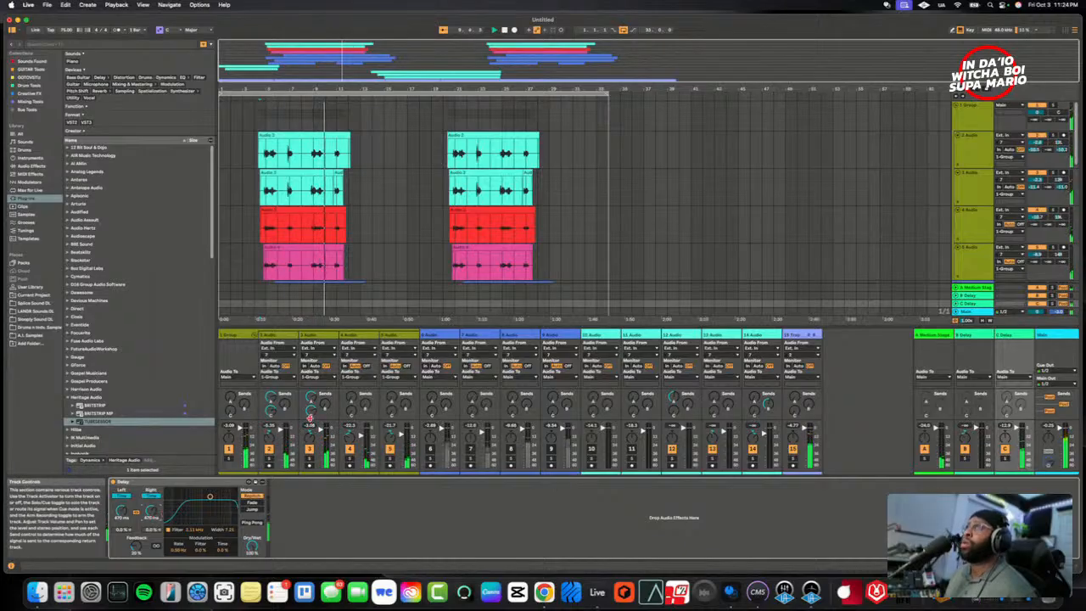
{"action": "key", "text": "space"}
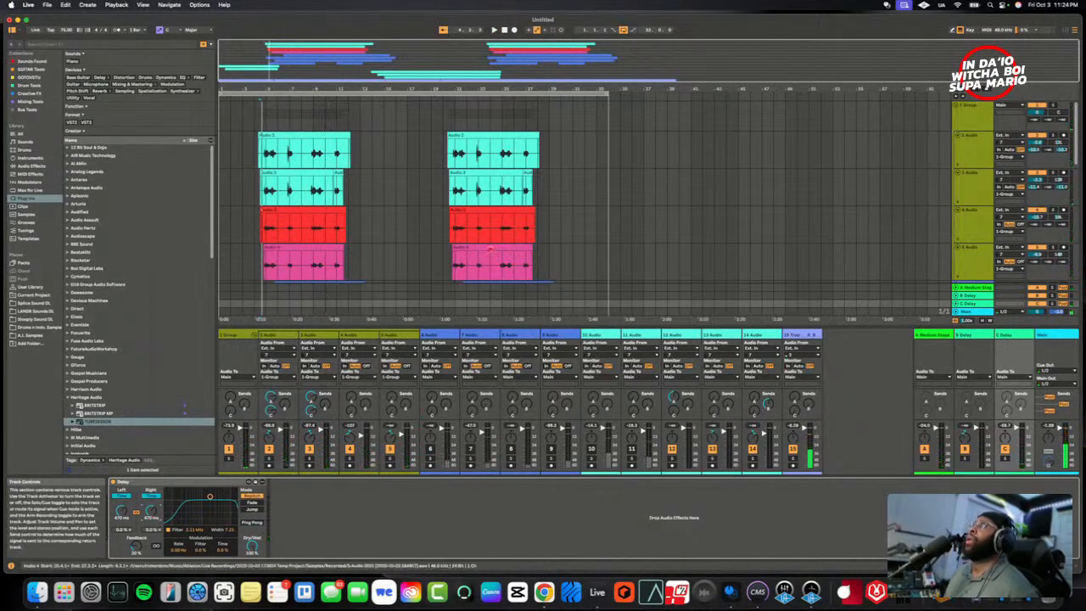
- Open the TUBESESSOR compressor on the 1 Group track and switch it off during playback to compare the sound
{"action": "left_click", "coordinate": [1003, 117]}
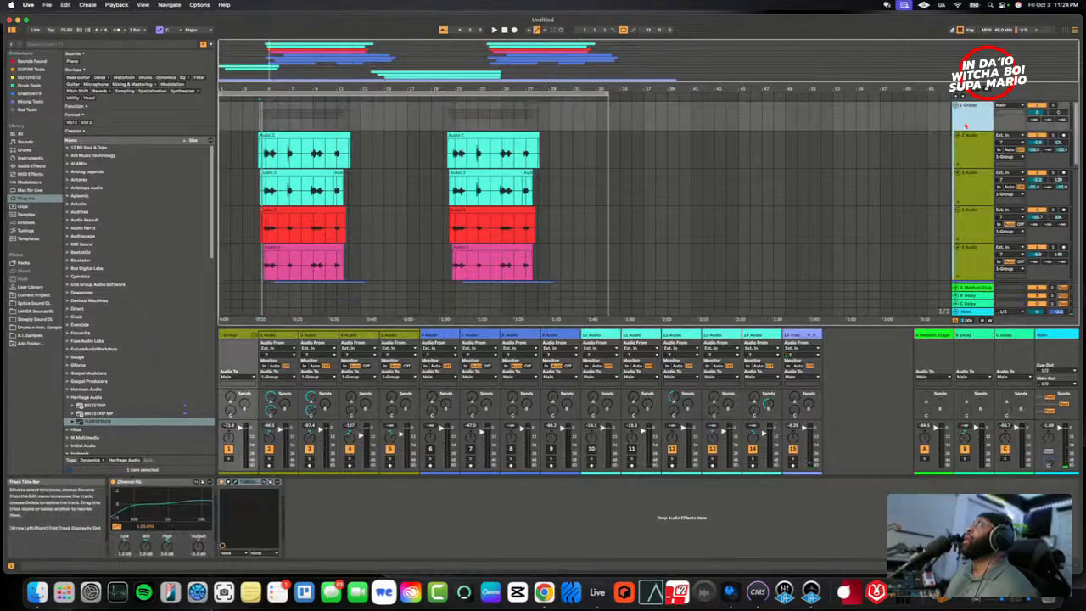
{"action": "left_click", "coordinate": [240, 482]}
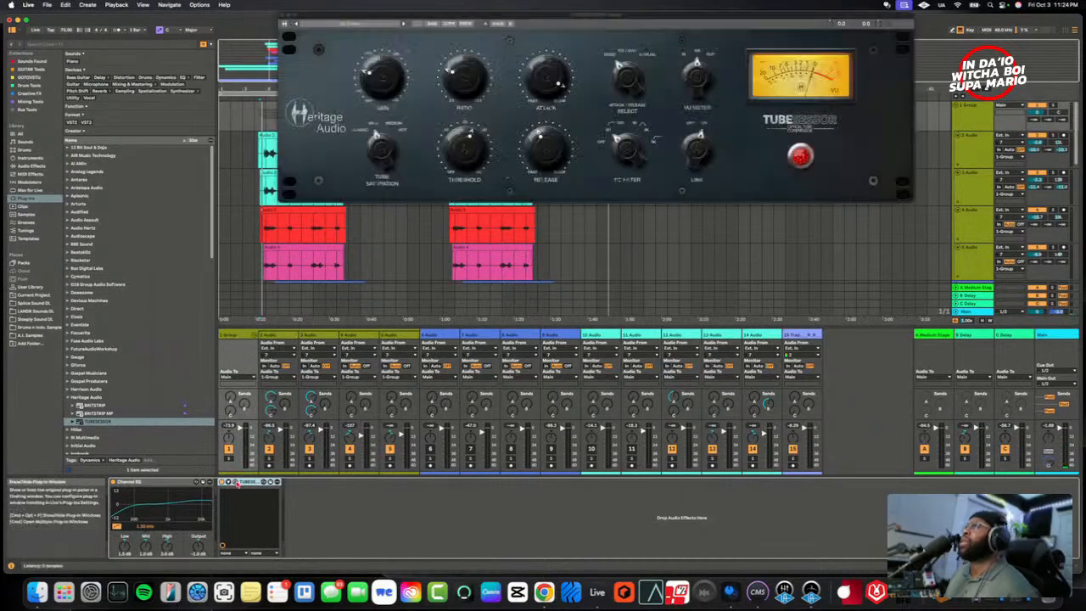
{"action": "left_click_drag", "start_coordinate": [553, 17], "coordinate": [505, 180]}
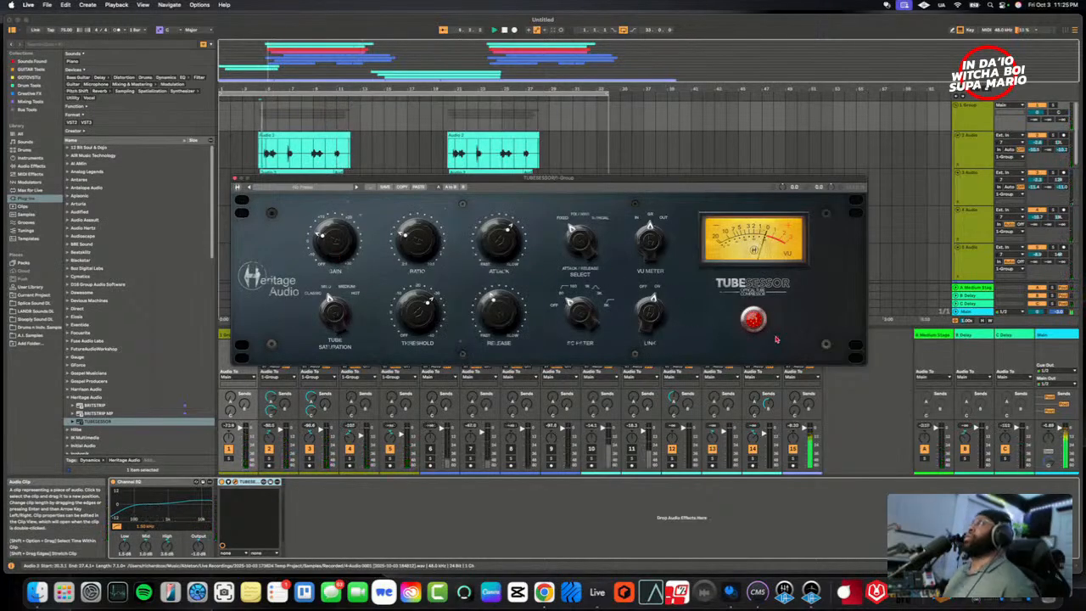
{"action": "left_click", "coordinate": [755, 319]}
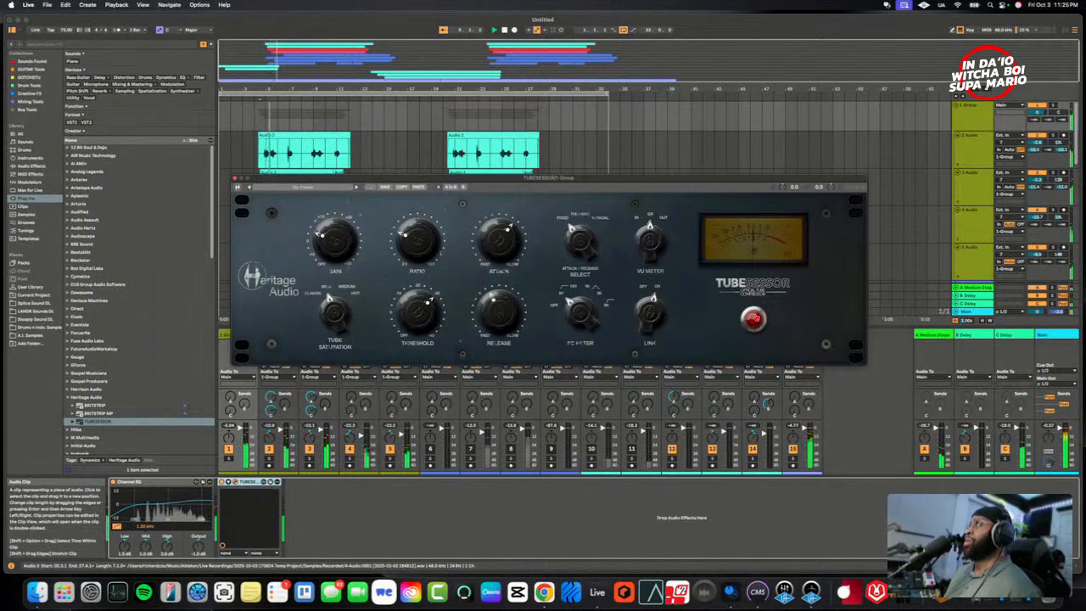
- Switch the group's TUBESESSOR compressor back on, close its window, and collapse the 1 Group track
{"action": "left_click", "coordinate": [754, 319]}
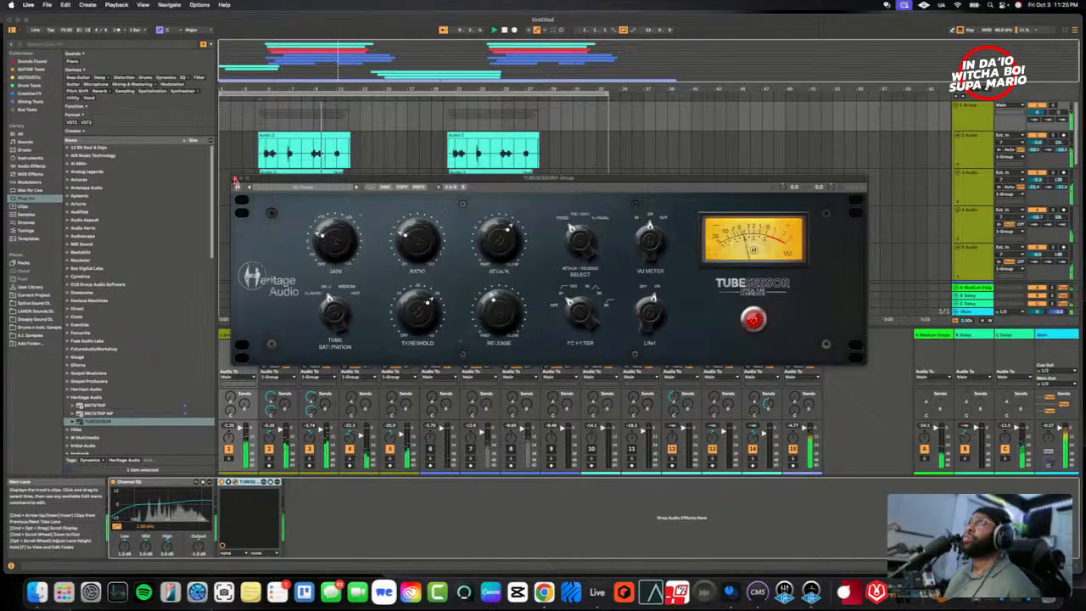
{"action": "left_click", "coordinate": [236, 181]}
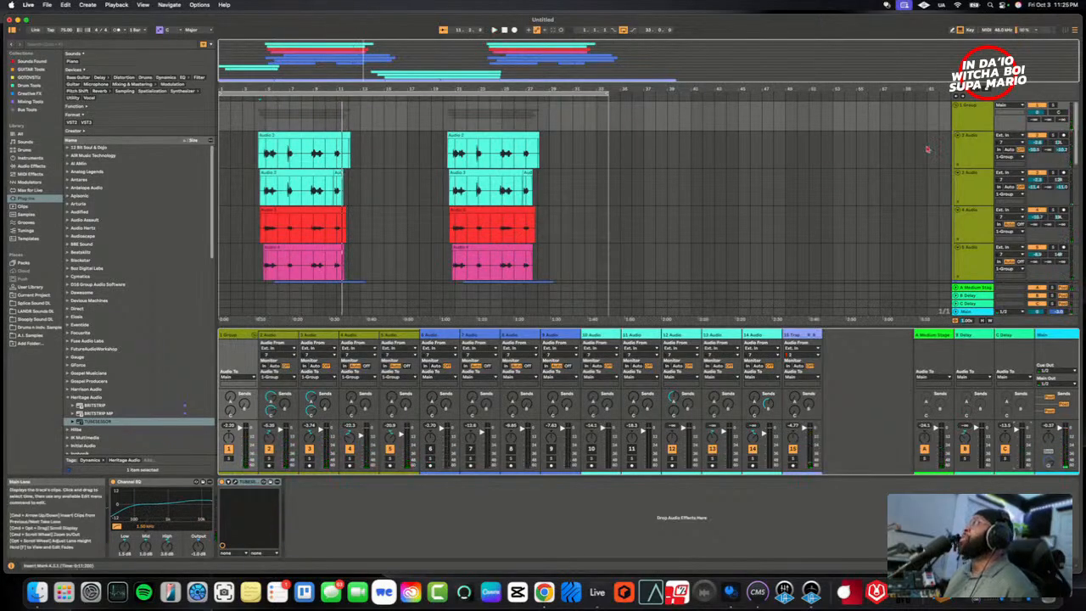
{"action": "left_click", "coordinate": [957, 105]}
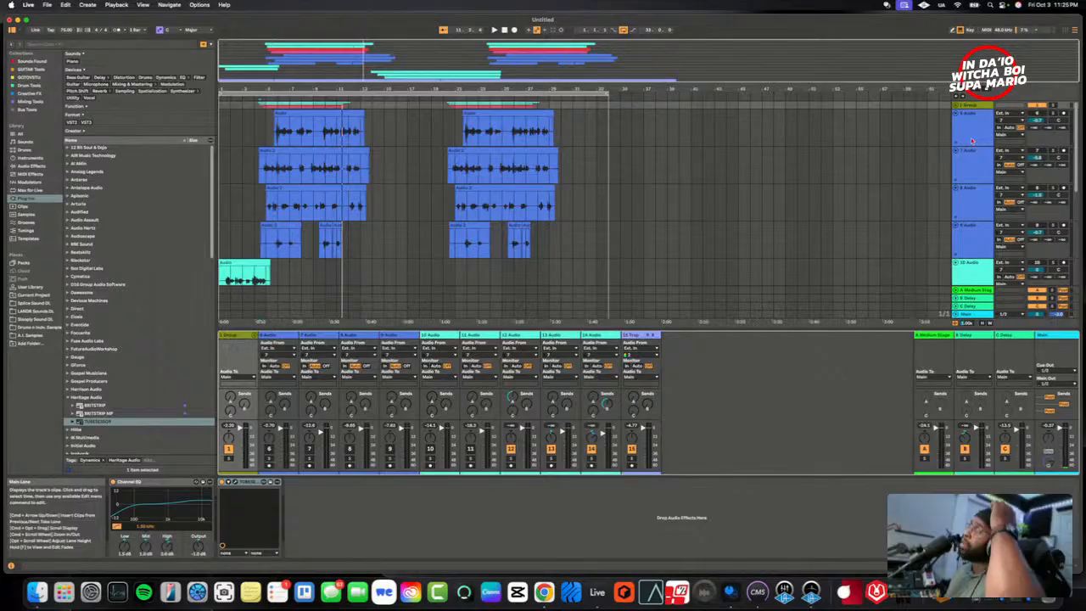
{"action": "left_click", "coordinate": [957, 106]}
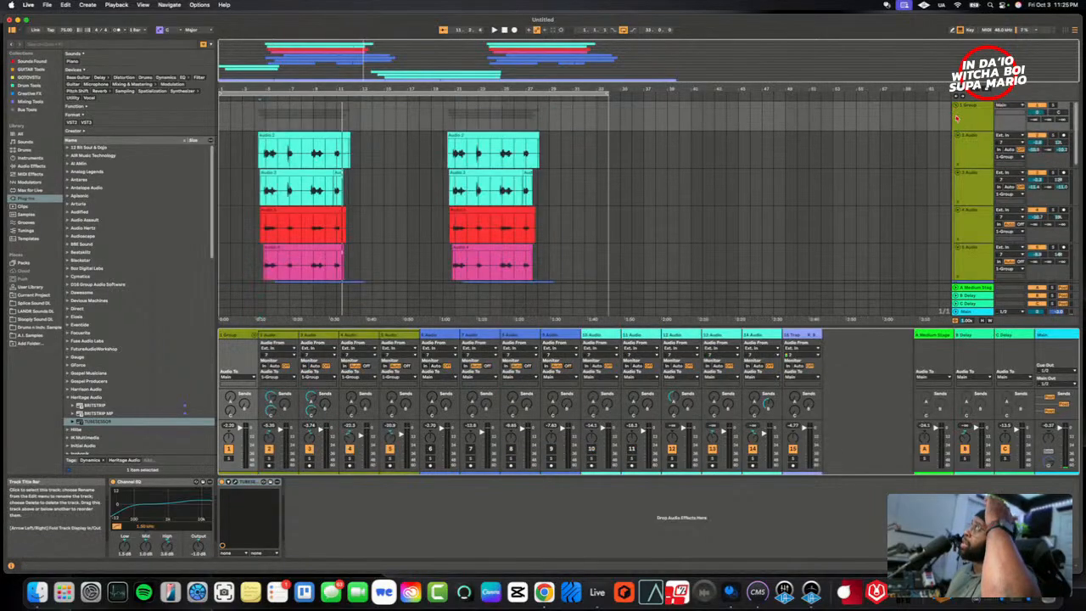
{"action": "left_click", "coordinate": [959, 106]}
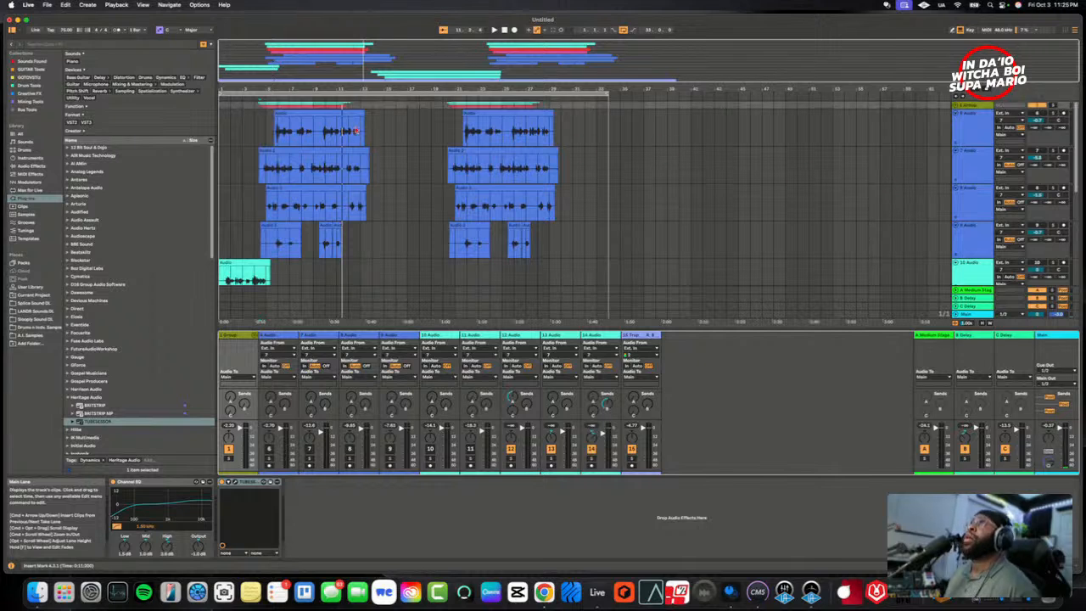
- Select the four blue vocal tracks, 6 Audio through 9 Audio, and group them
{"action": "left_click", "coordinate": [265, 136]}
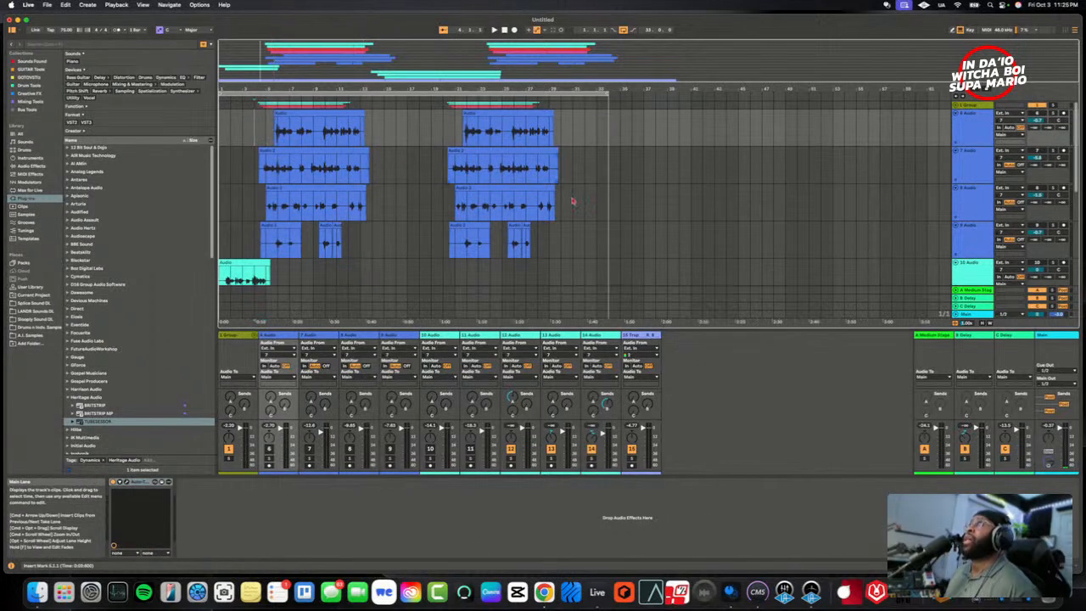
{"action": "left_click", "coordinate": [972, 138]}
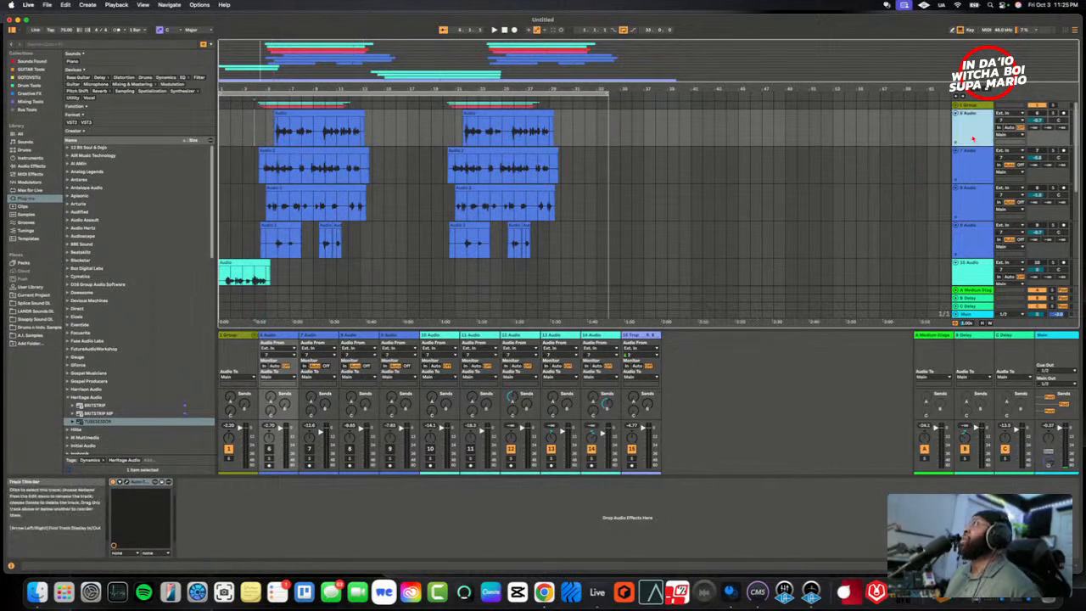
{"action": "left_click", "coordinate": [975, 247]}
{"action": "right_click", "coordinate": [966, 115]}
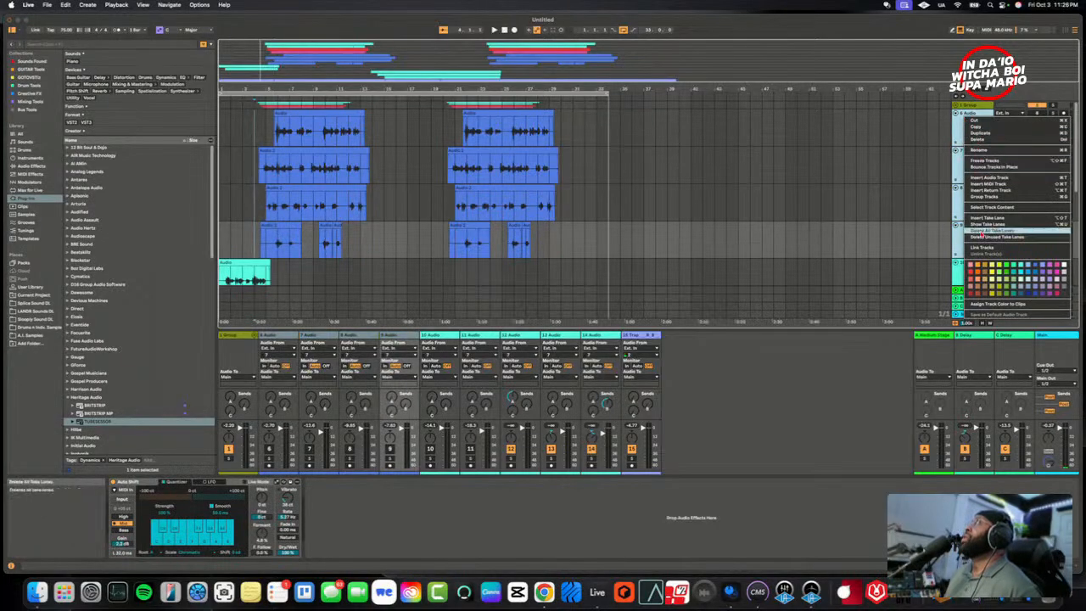
{"action": "left_click", "coordinate": [984, 198]}
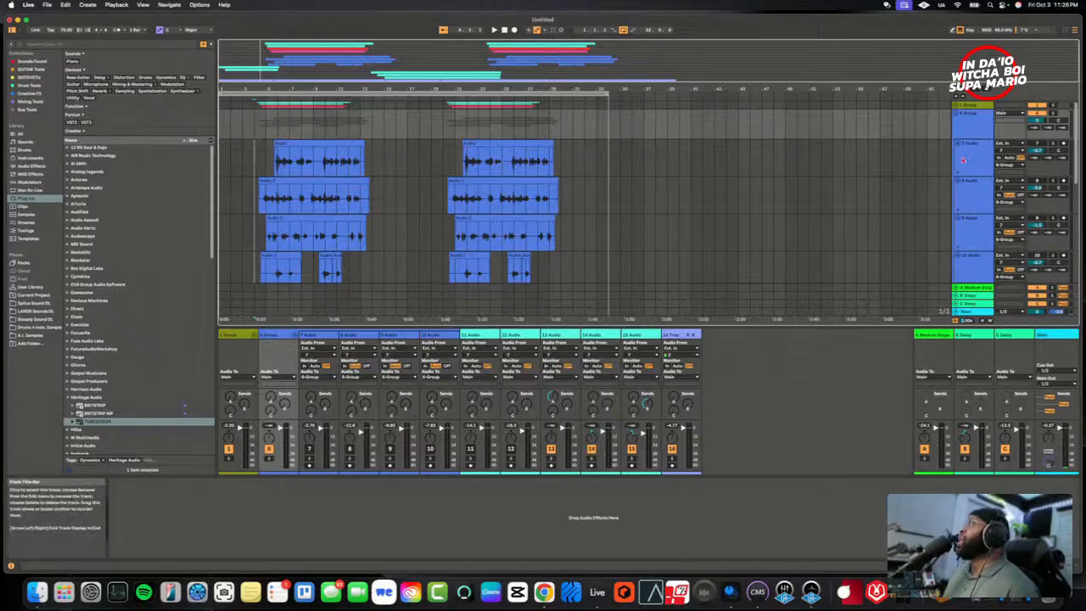
- Activate the 7 Audio track in the new group, play it over the beat, and insert a Compressor on it
{"action": "scroll", "coordinate": [874, 181], "scroll_direction": "down", "scroll_amount": 3}
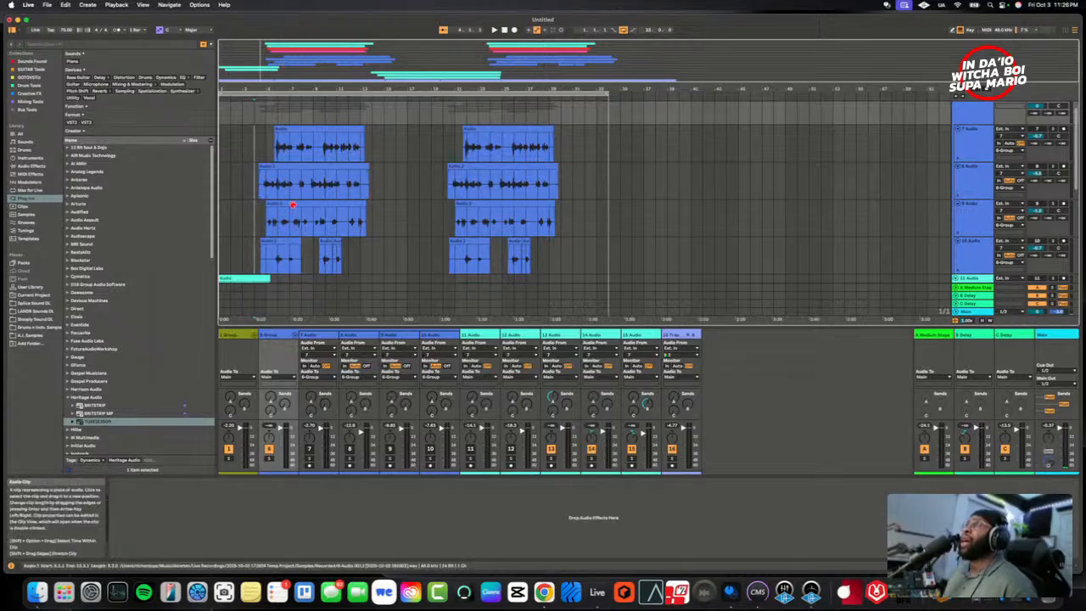
{"action": "left_click", "coordinate": [316, 336]}
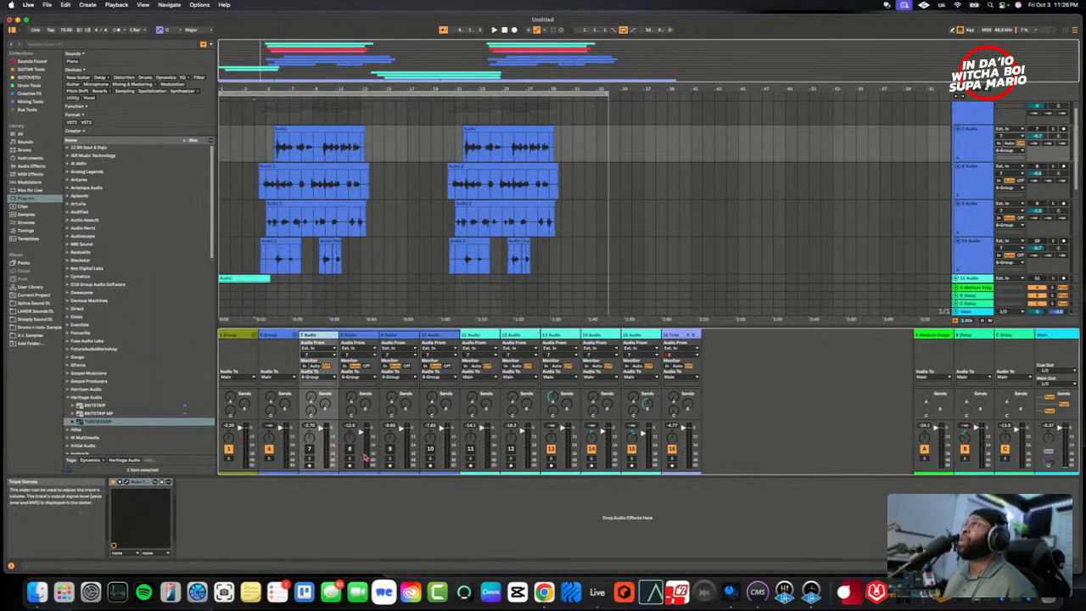
{"action": "left_click", "coordinate": [294, 162]}
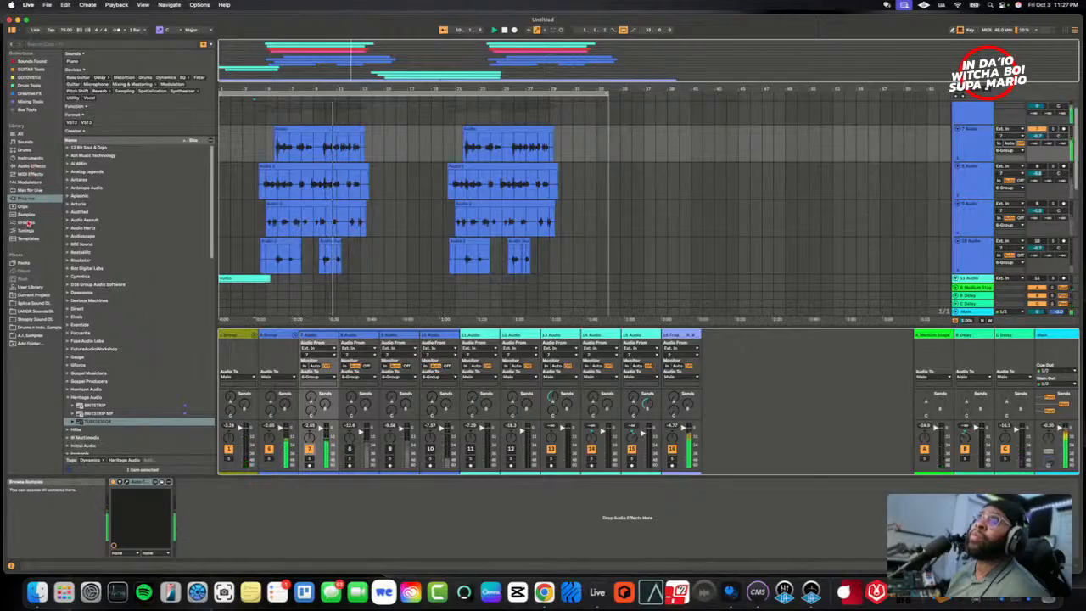
{"action": "left_click", "coordinate": [31, 166]}
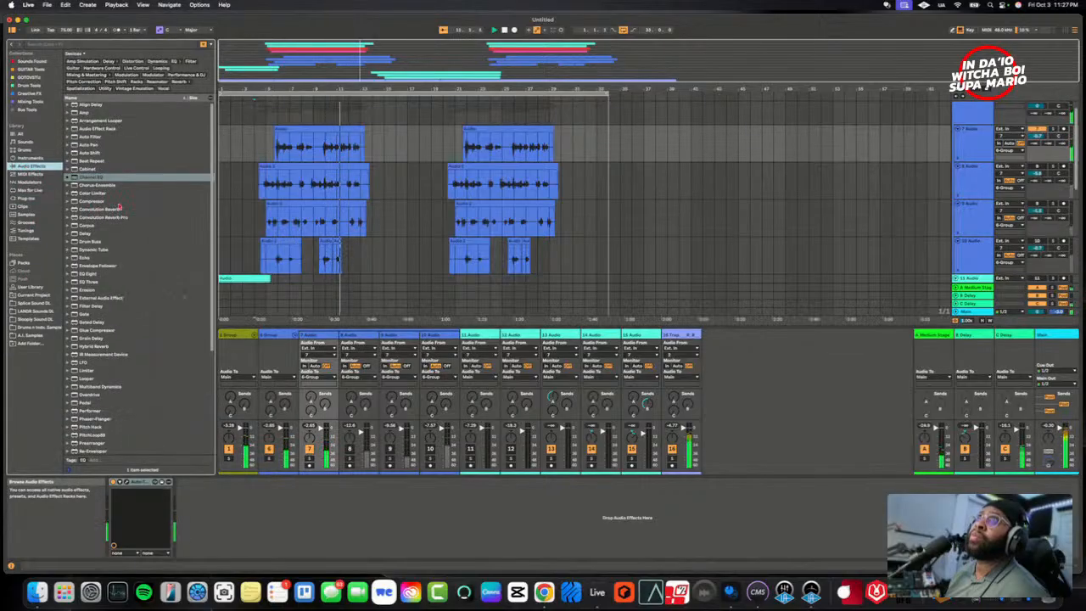
{"action": "left_click", "coordinate": [89, 200]}
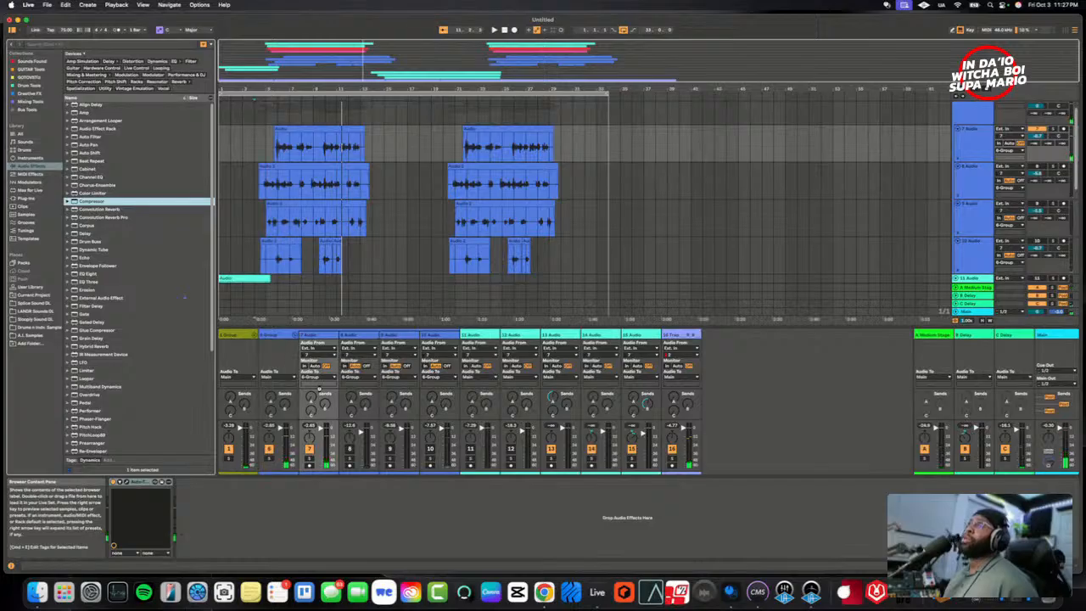
{"action": "left_click_drag", "start_coordinate": [319, 389], "coordinate": [316, 512]}
- Show the transfer curve in 7 Audio's Compressor, lower the threshold, and enable auto release and makeup gain during playback
{"action": "left_click_drag", "start_coordinate": [224, 499], "coordinate": [224, 510]}
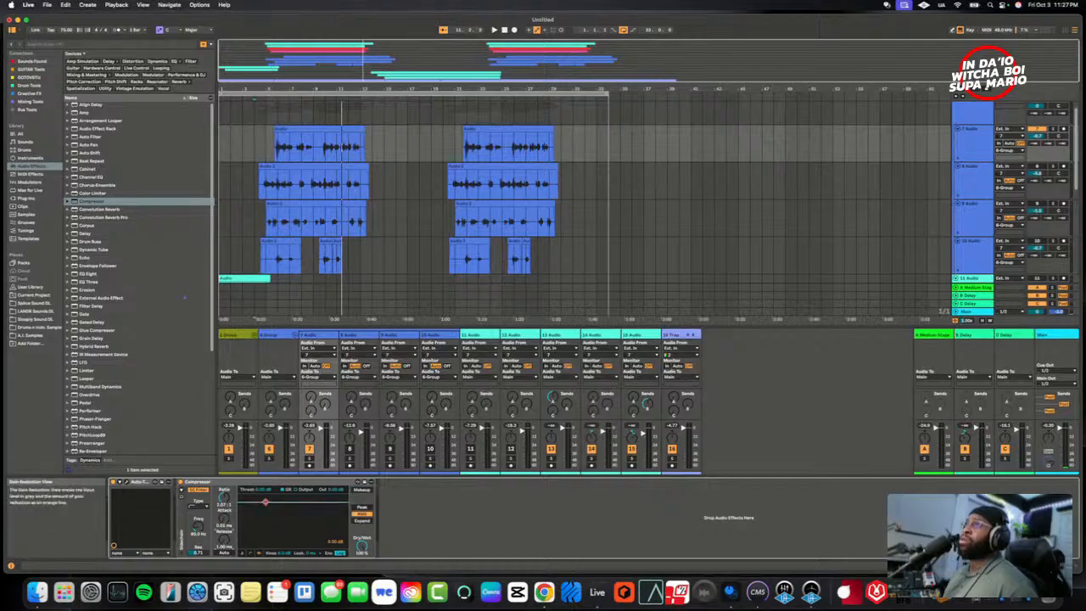
{"action": "left_click", "coordinate": [250, 554]}
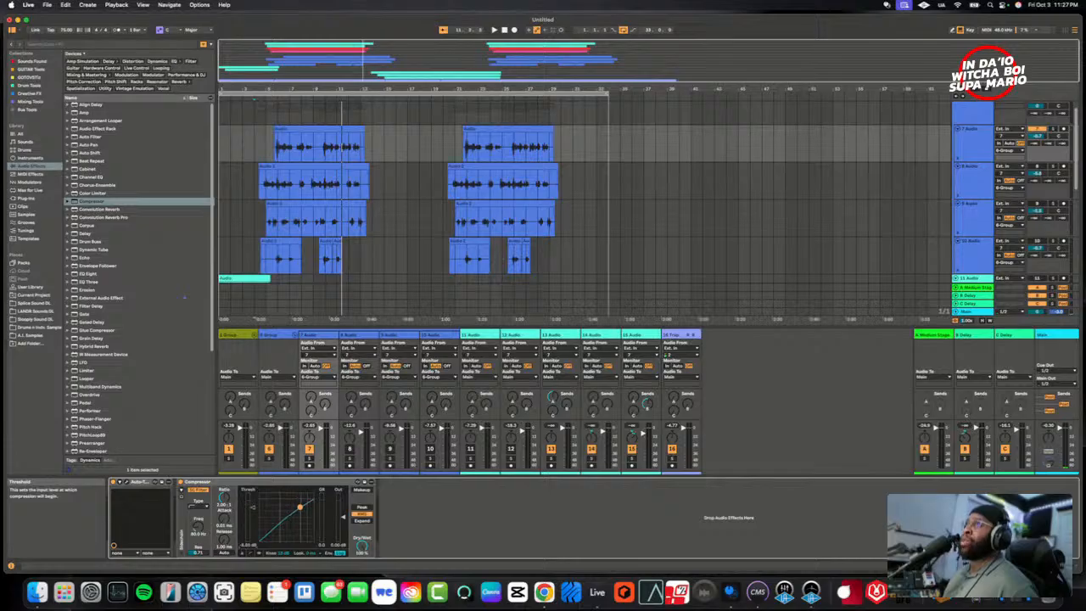
{"action": "key", "text": "space"}
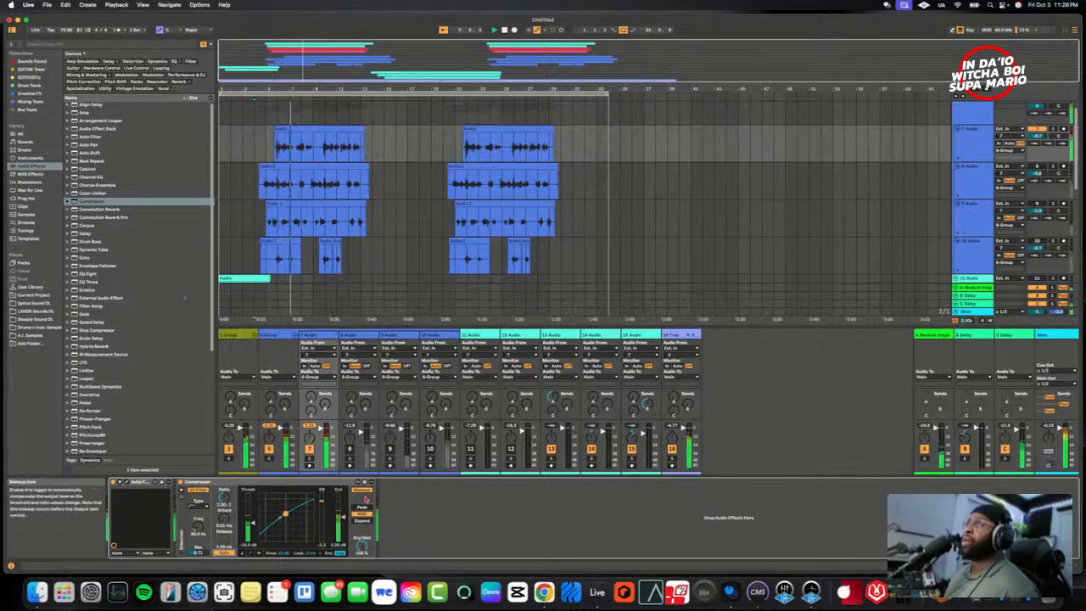
- Copy the Compressor from 7 Audio and paste it after the existing devices on 8 Audio
{"action": "right_click", "coordinate": [280, 483]}
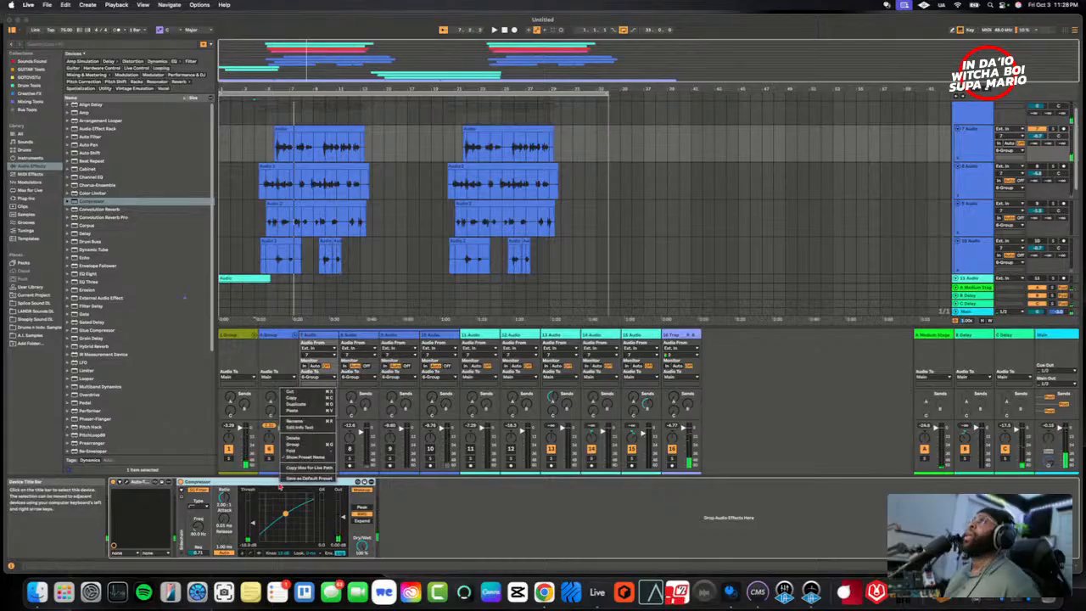
{"action": "left_click", "coordinate": [297, 398]}
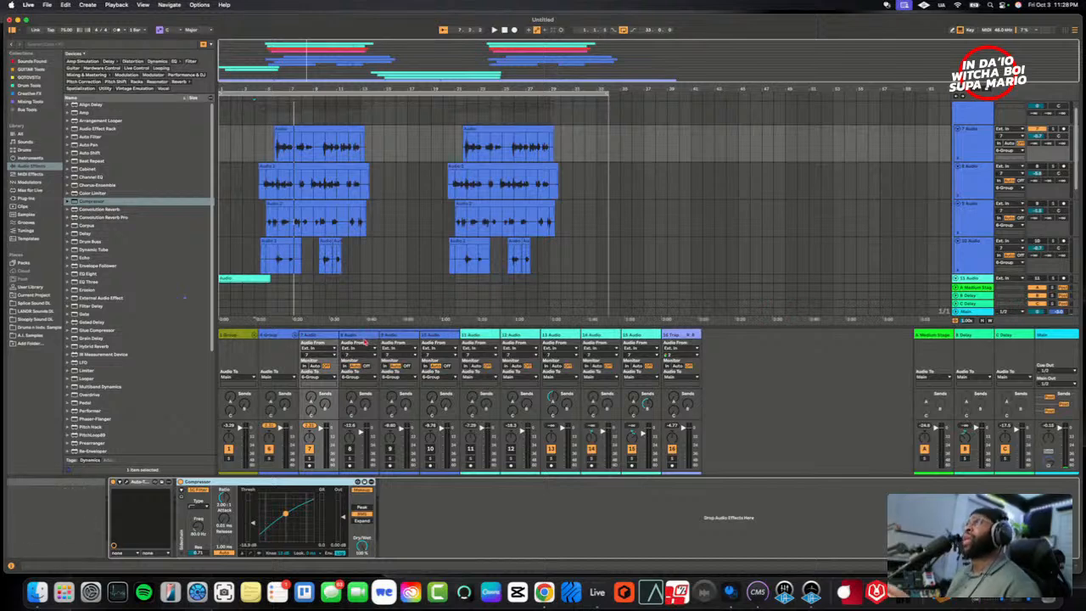
{"action": "left_click", "coordinate": [358, 339]}
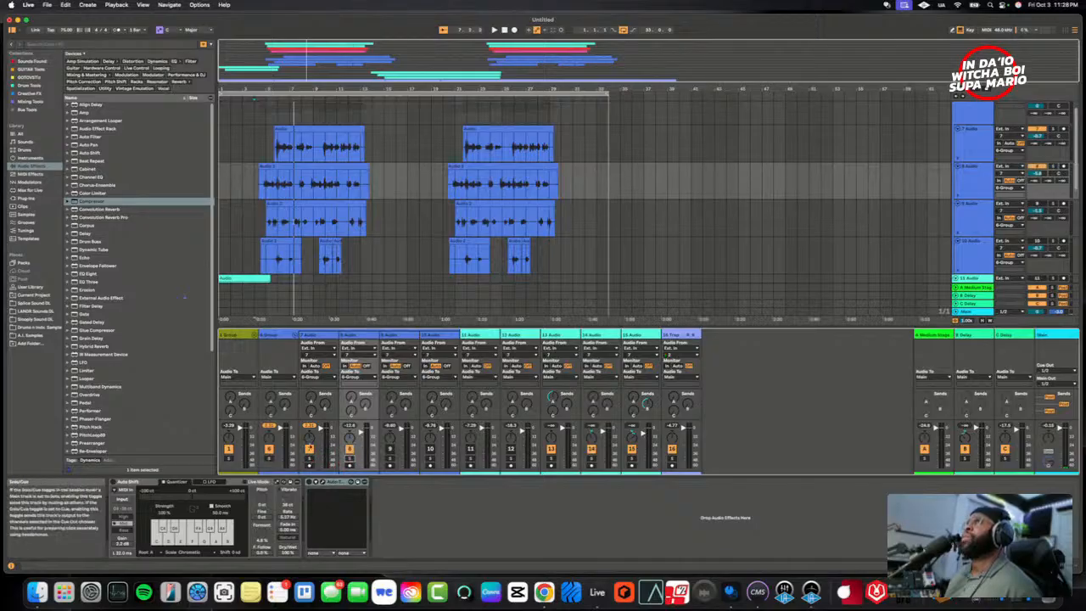
{"action": "left_click", "coordinate": [319, 338]}
{"action": "right_click", "coordinate": [296, 483]}
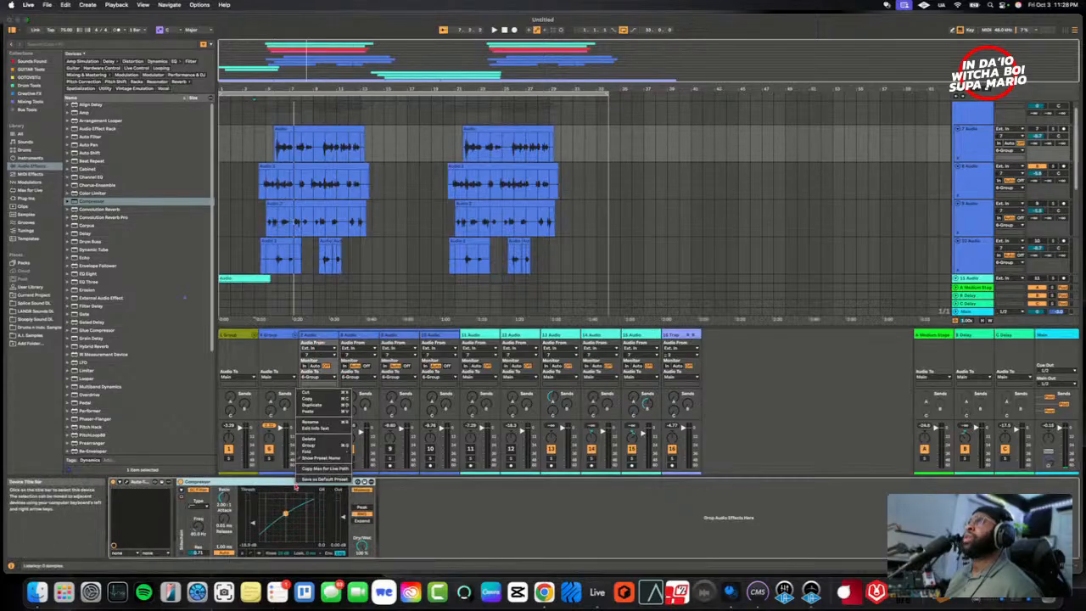
{"action": "left_click", "coordinate": [315, 399]}
{"action": "left_click", "coordinate": [352, 336]}
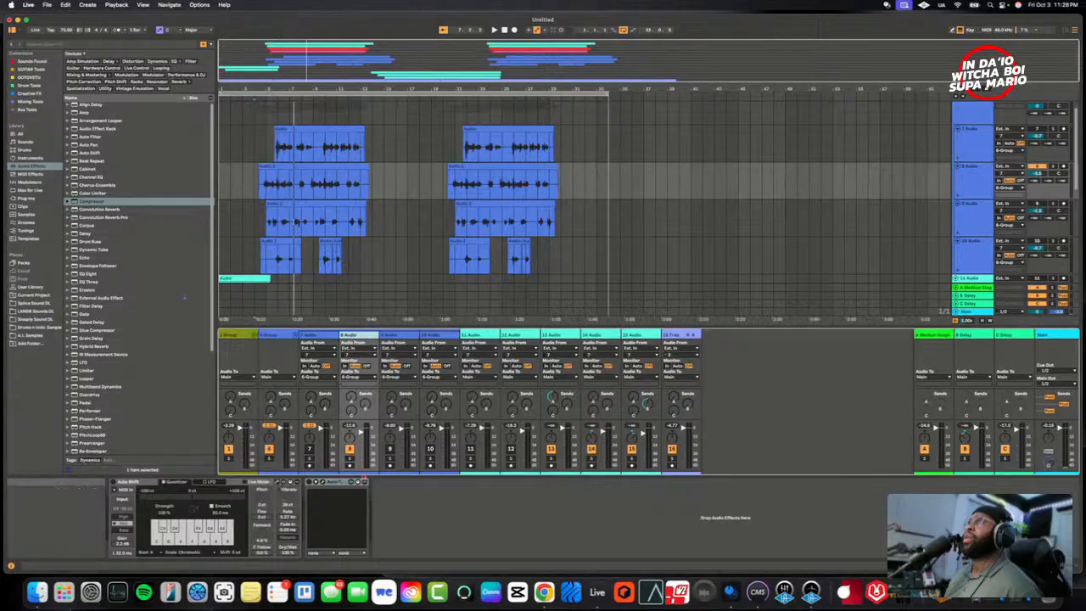
{"action": "right_click", "coordinate": [378, 499]}
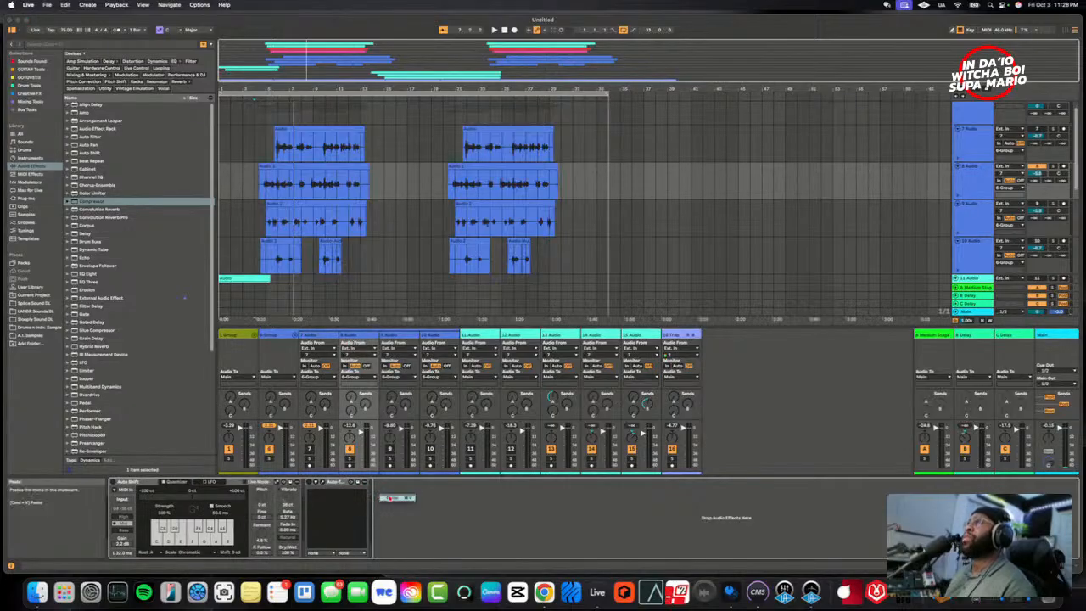
{"action": "left_click", "coordinate": [392, 498]}
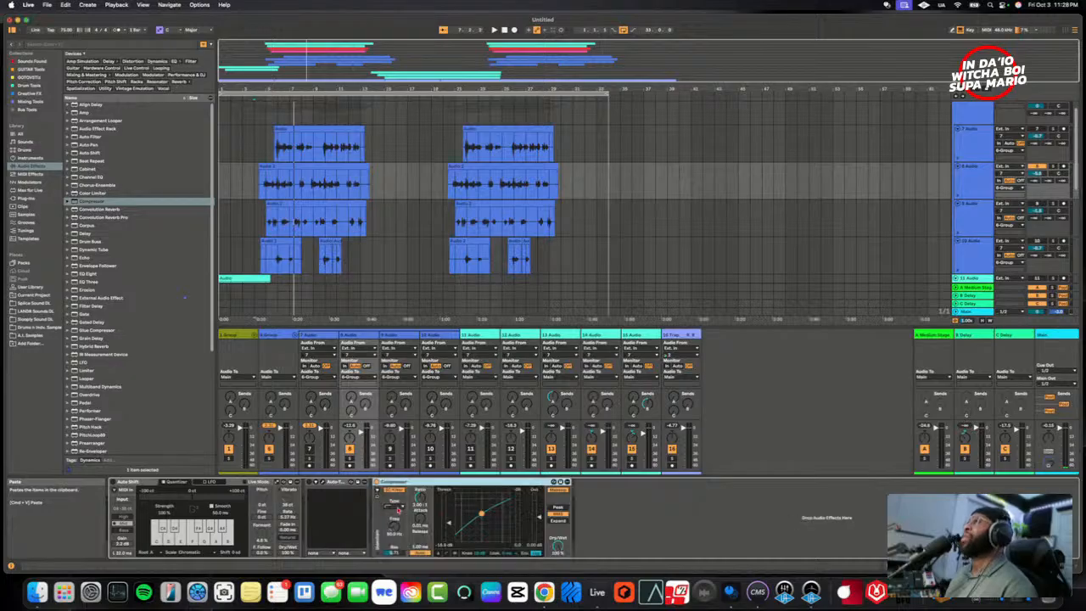
- Play the compressed 8 Audio over the beat, briefly bringing in 7 Audio to hear the two layers together
{"action": "left_click", "coordinate": [353, 338]}
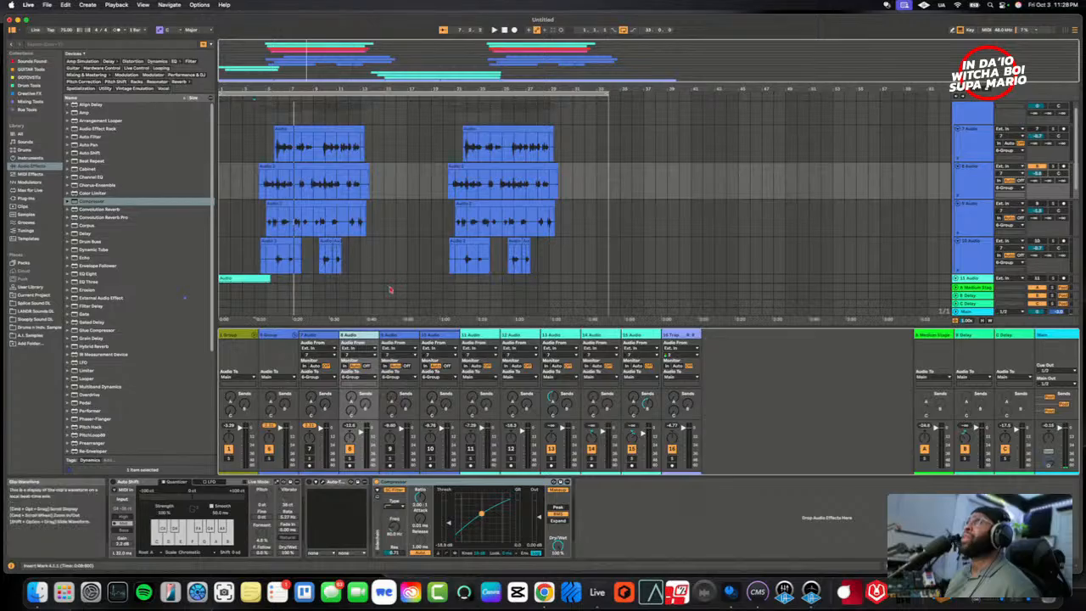
{"action": "key", "text": "space"}
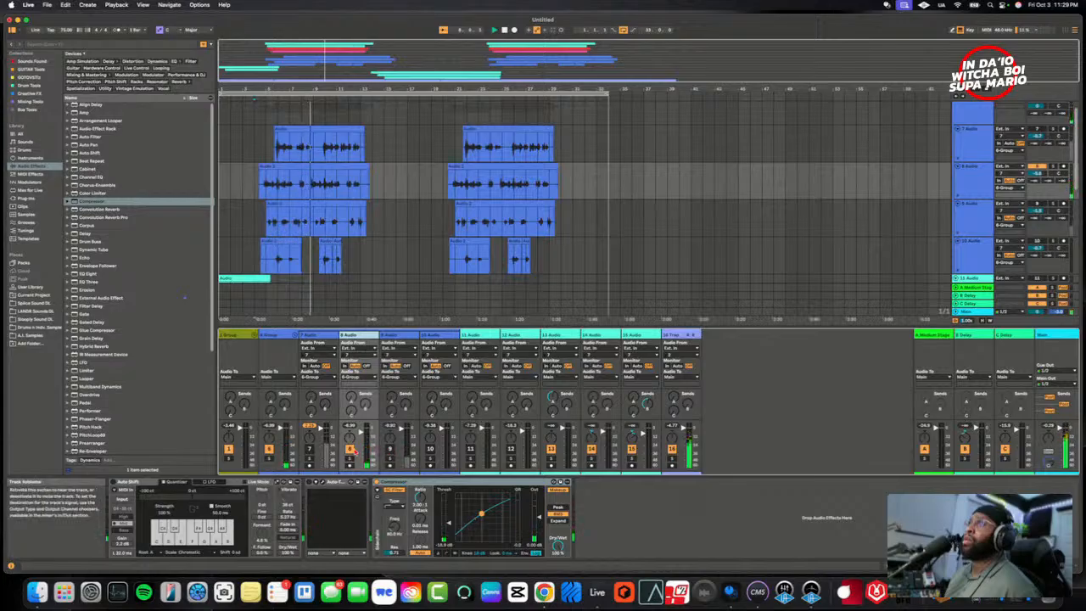
{"action": "left_click", "coordinate": [309, 450]}
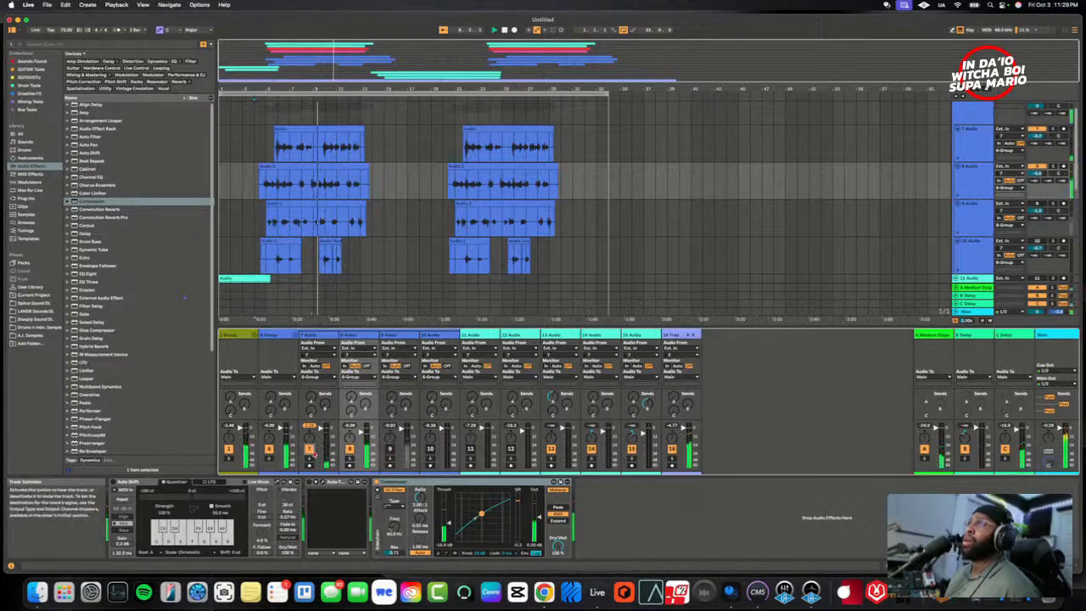
{"action": "left_click", "coordinate": [309, 451]}
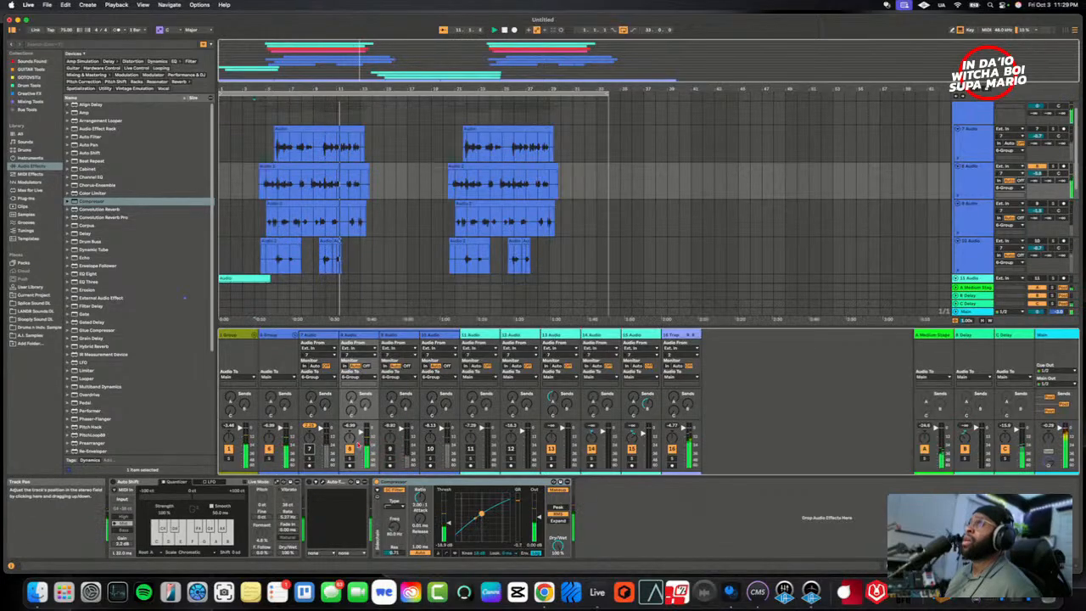
- Mute 8 Audio, activate 9 Audio, paste the copied Compressor onto it, and play the layer over the beat
{"action": "left_click", "coordinate": [350, 451]}
{"action": "left_click", "coordinate": [391, 450]}
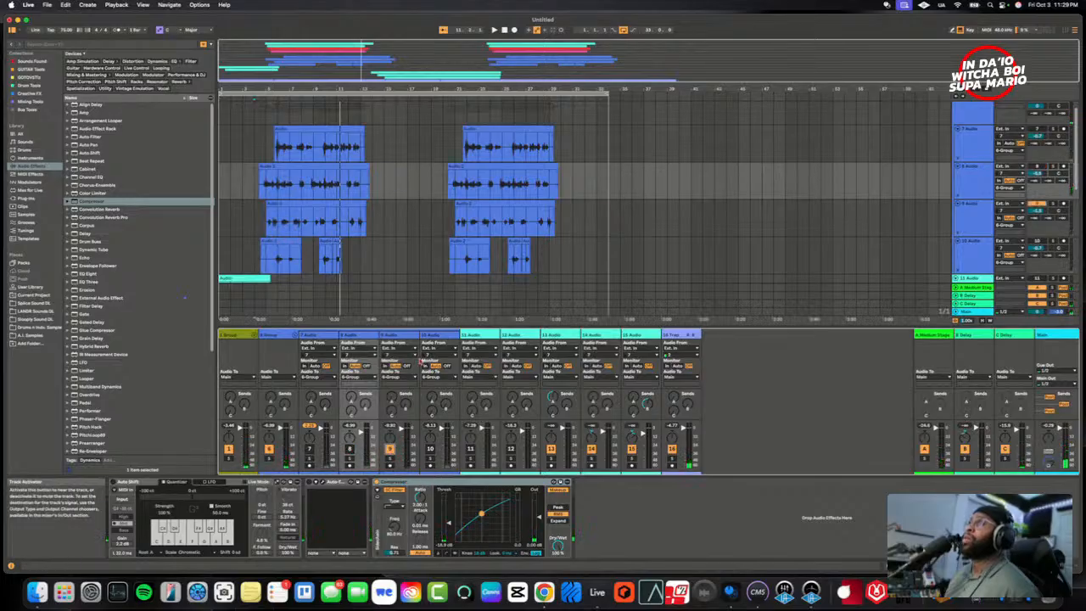
{"action": "left_click", "coordinate": [397, 378]}
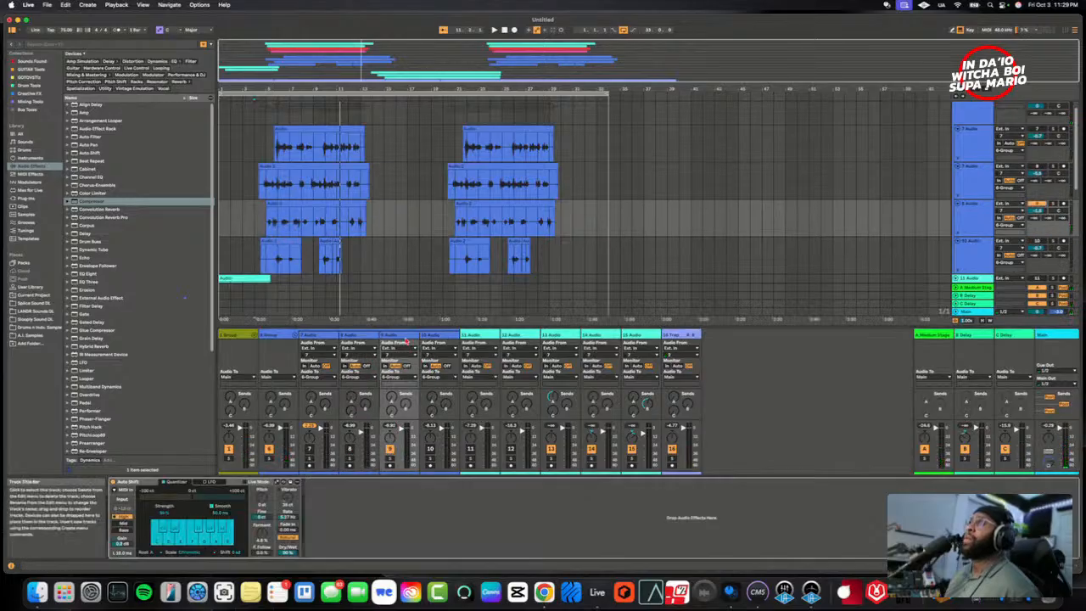
{"action": "left_click_drag", "start_coordinate": [379, 513], "coordinate": [378, 515]}
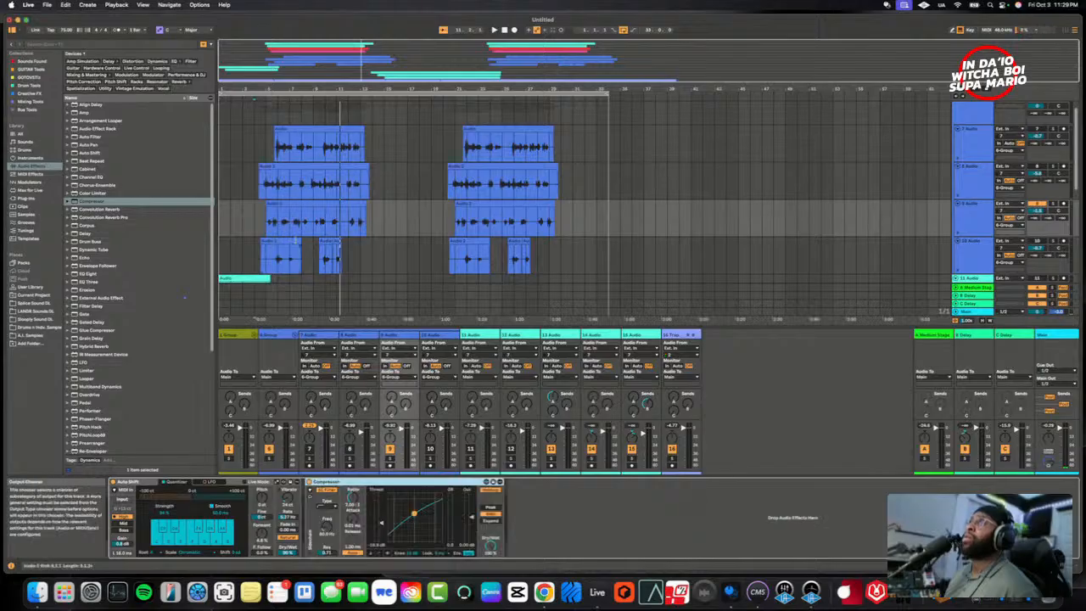
{"action": "left_click", "coordinate": [254, 219]}
{"action": "key", "text": "space"}
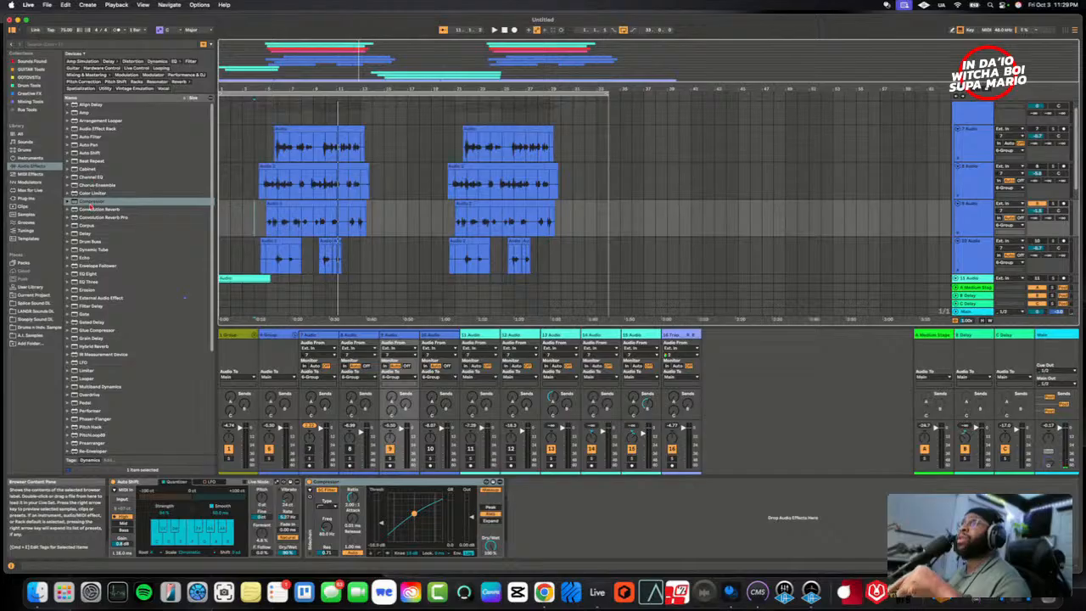
- Add EQ Eight after 9 Audio's Compressor and boost the gain of its second active band during playback
{"action": "left_click", "coordinate": [89, 275]}
{"action": "left_click_drag", "start_coordinate": [451, 422], "coordinate": [584, 526]}
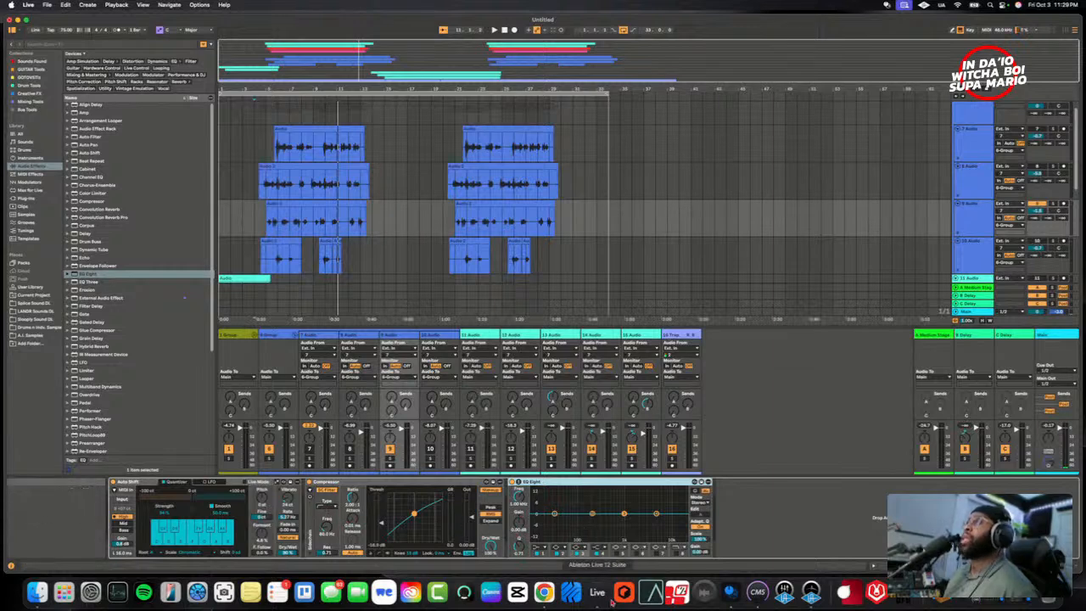
{"action": "key", "text": "space"}
{"action": "left_click", "coordinate": [564, 553]}
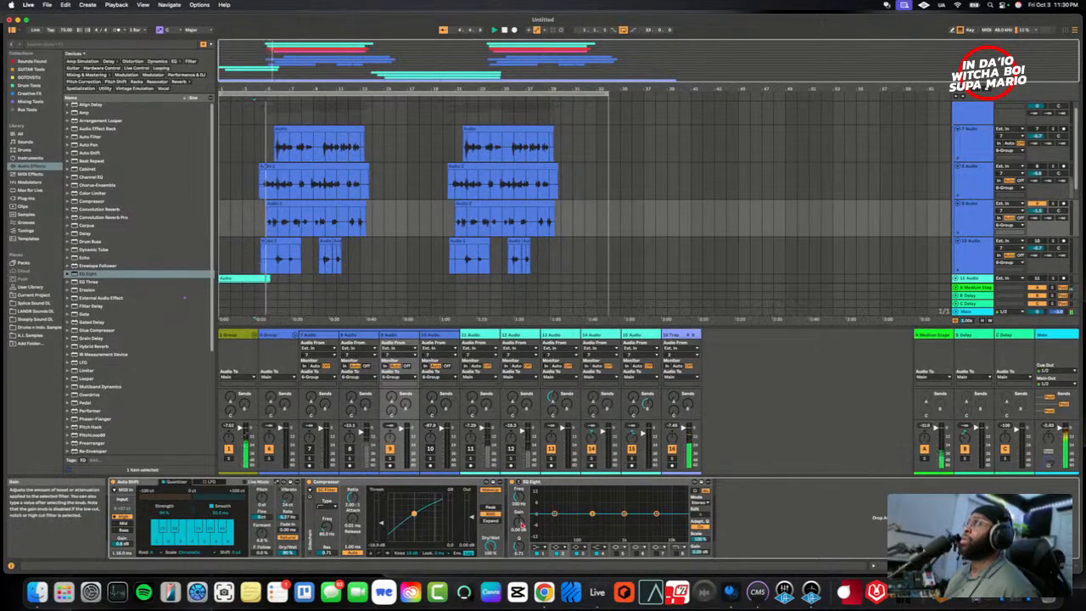
{"action": "left_click_drag", "start_coordinate": [519, 523], "coordinate": [518, 509]}
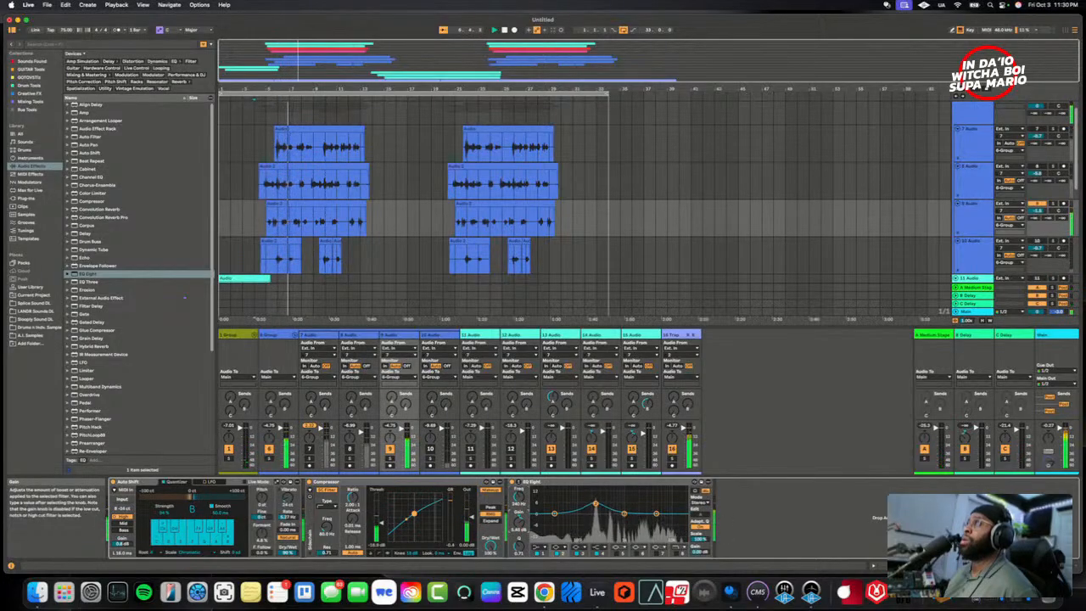
- Turn the second active EQ Eight band on 9 Audio into a cut and raise the low-cut frequency during playback
{"action": "left_click_drag", "start_coordinate": [518, 522], "coordinate": [518, 549]}
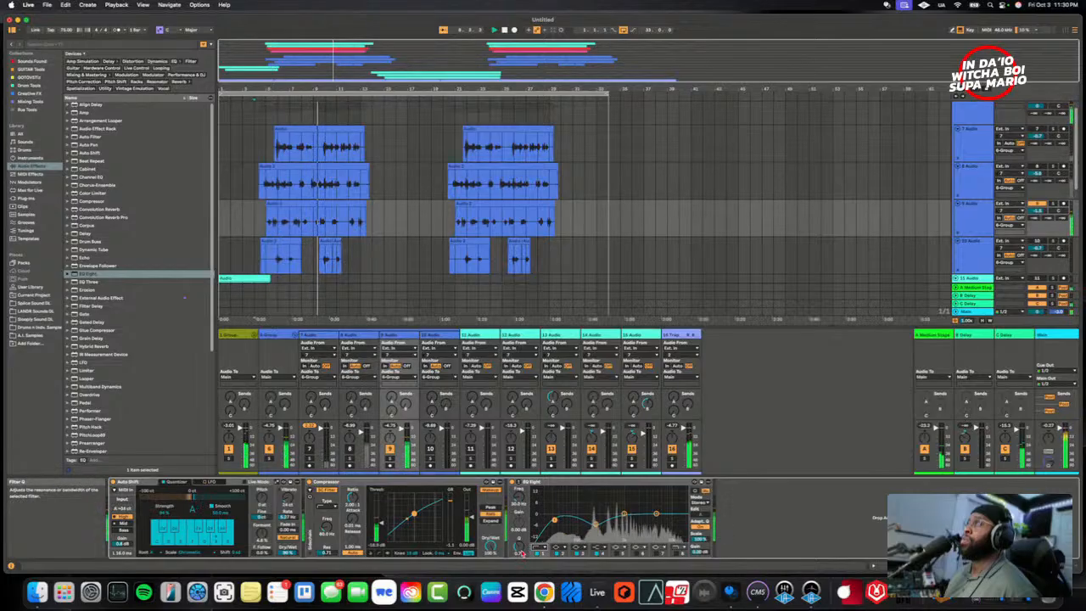
{"action": "left_click_drag", "start_coordinate": [519, 498], "coordinate": [519, 481]}
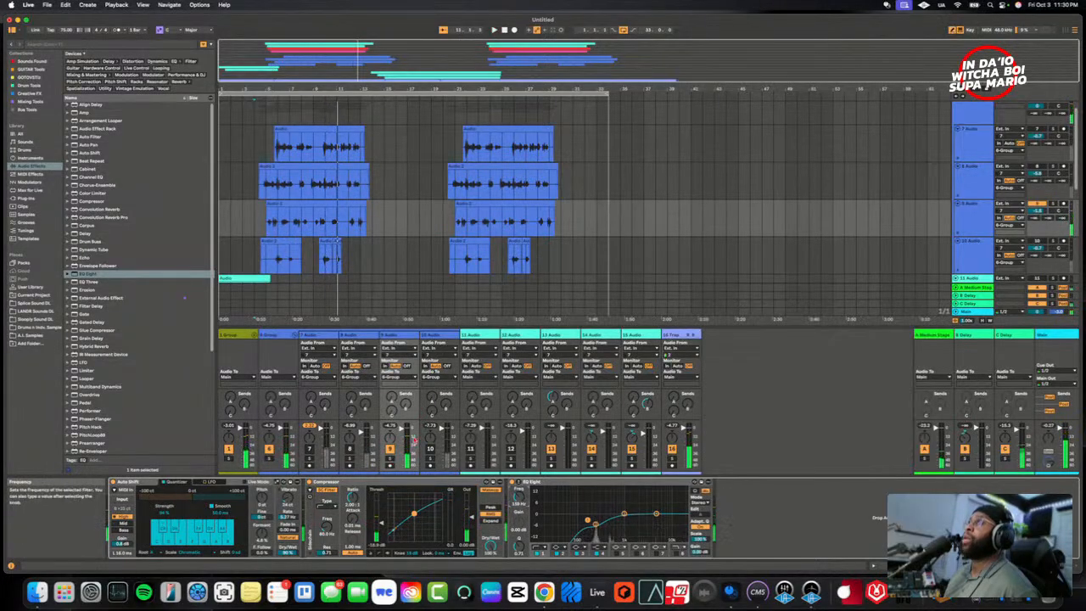
- Paste the copied Compressor after Auto Shift on 10 Audio and play the layer from its first clip over the beat
{"action": "left_click", "coordinate": [428, 336]}
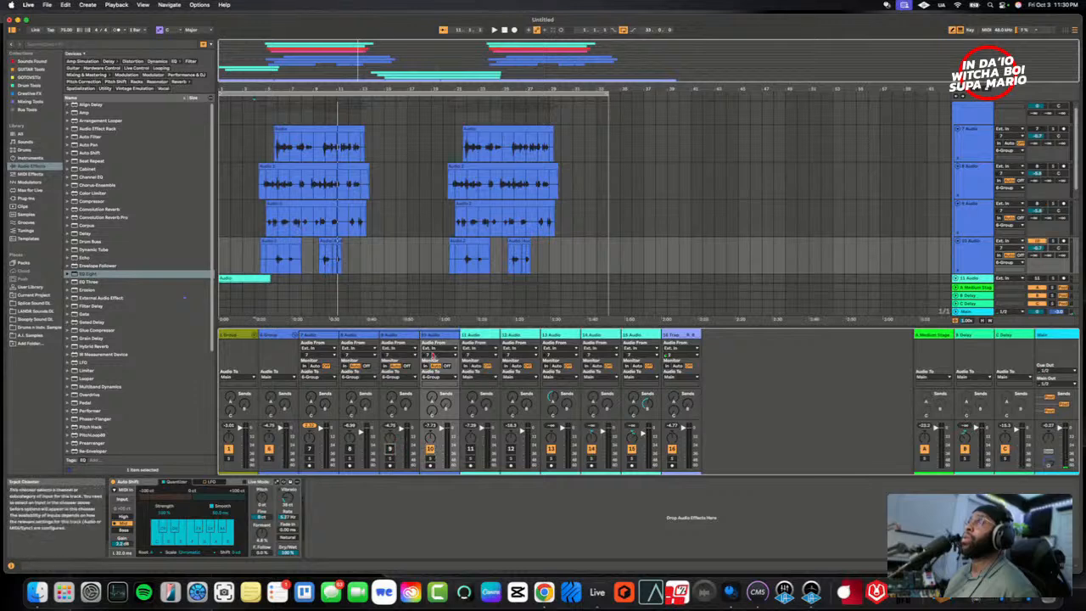
{"action": "right_click", "coordinate": [390, 509]}
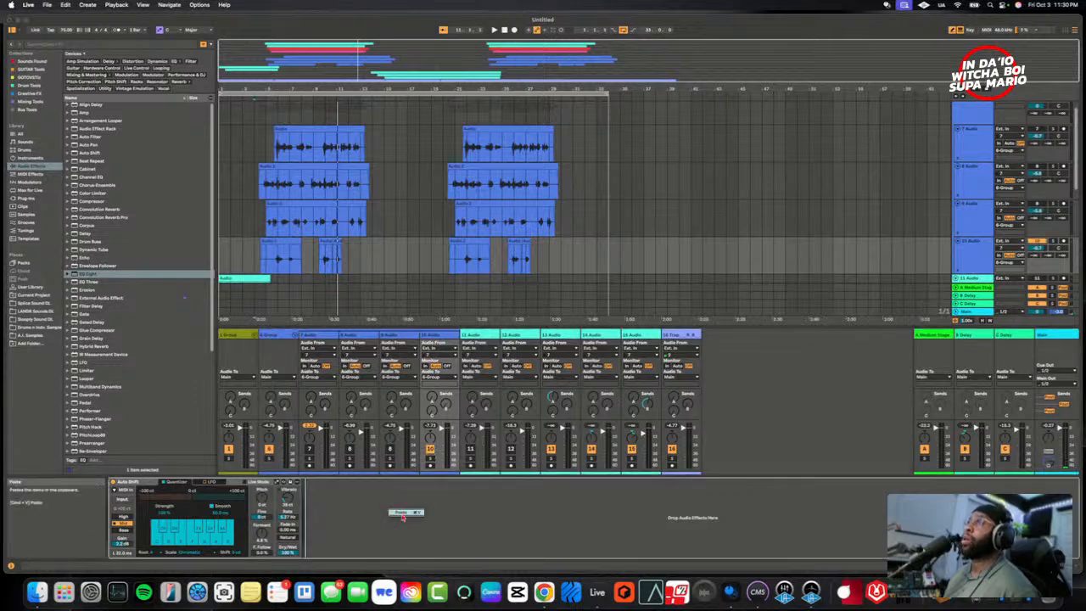
{"action": "left_click", "coordinate": [404, 513]}
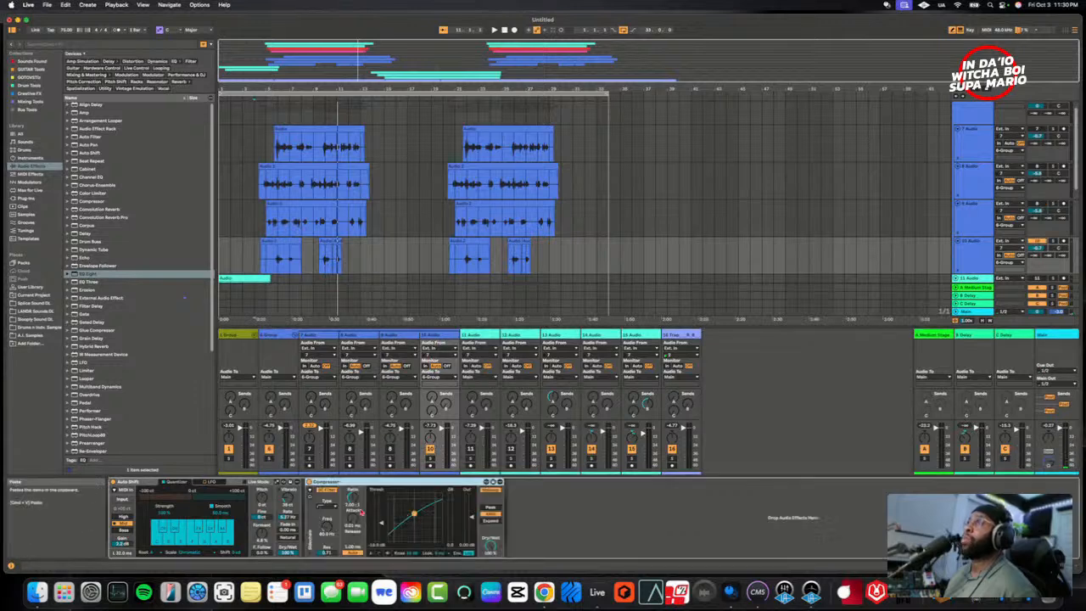
{"action": "left_click", "coordinate": [275, 268]}
{"action": "key", "text": "space"}
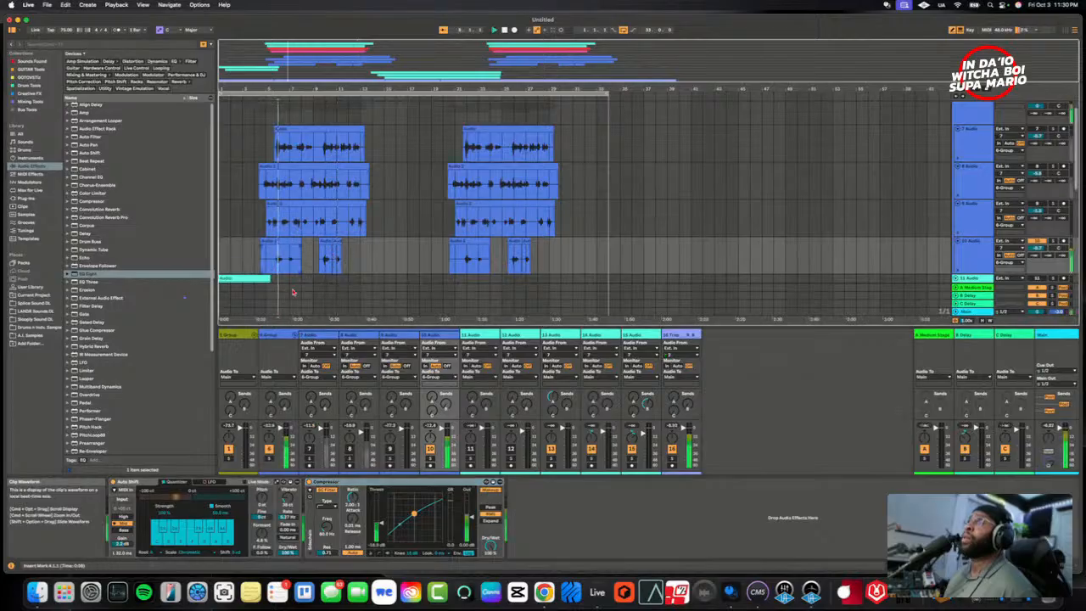
- Copy the EQ Eight from 9 Audio and paste it after the Compressor on 10 Audio
{"action": "left_click", "coordinate": [403, 458]}
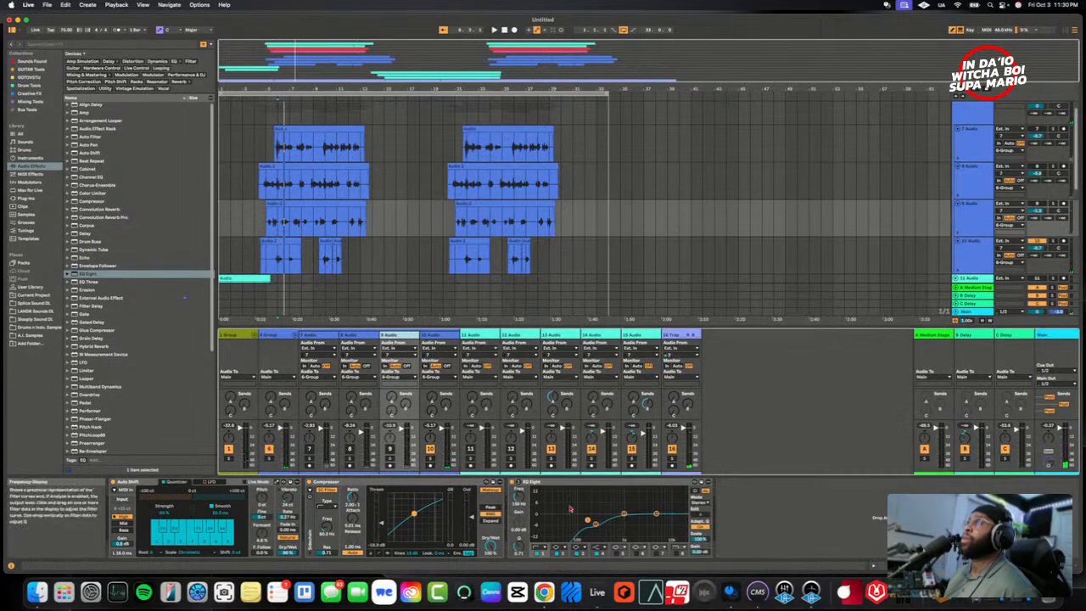
{"action": "right_click", "coordinate": [579, 484]}
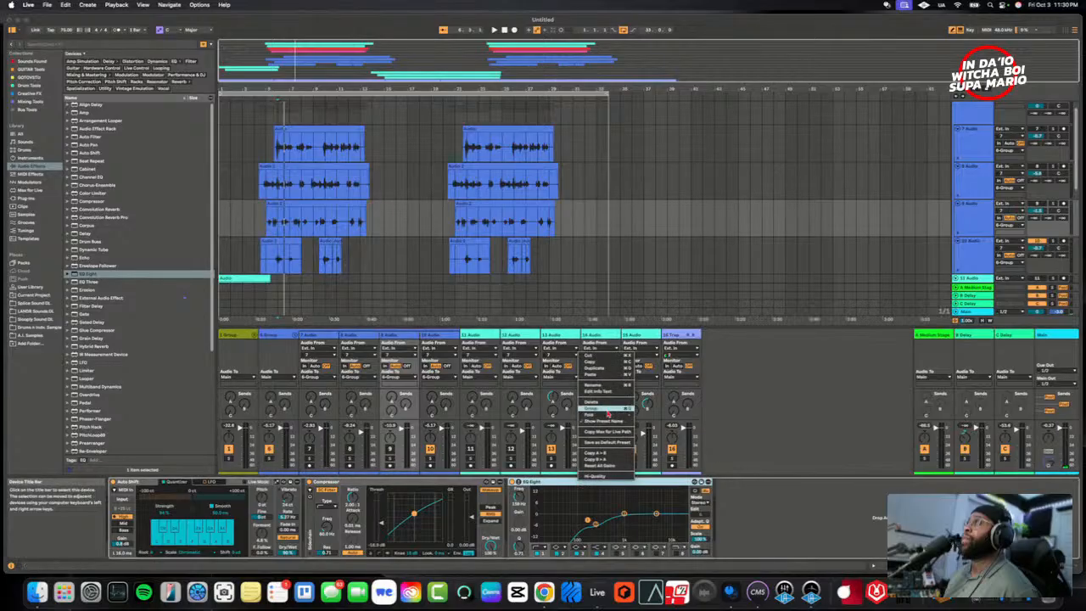
{"action": "left_click", "coordinate": [592, 364]}
{"action": "left_click", "coordinate": [435, 339]}
{"action": "right_click", "coordinate": [581, 520]}
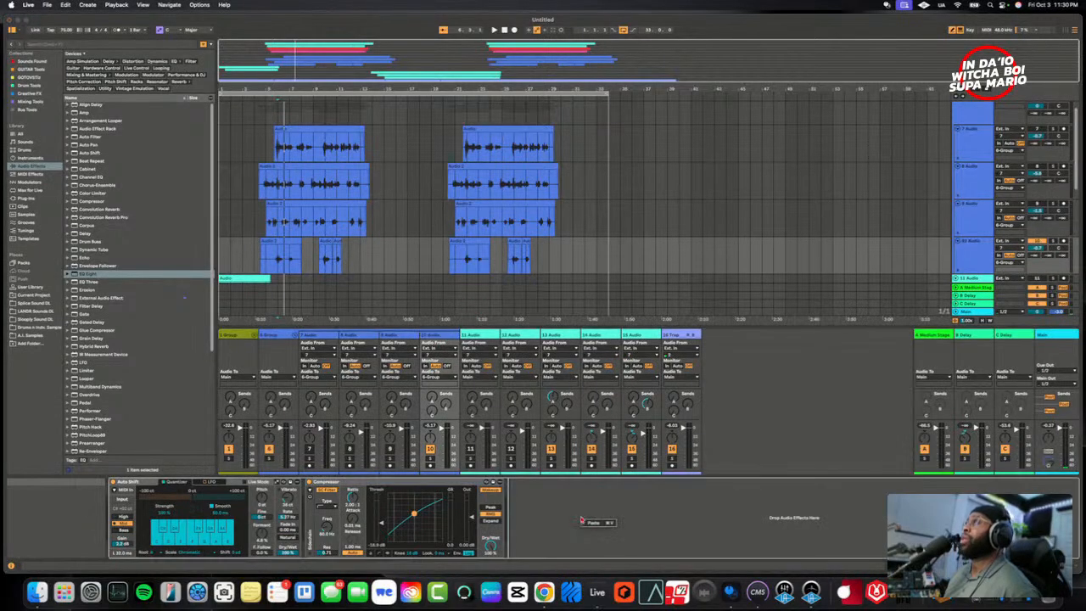
{"action": "left_click", "coordinate": [597, 523]}
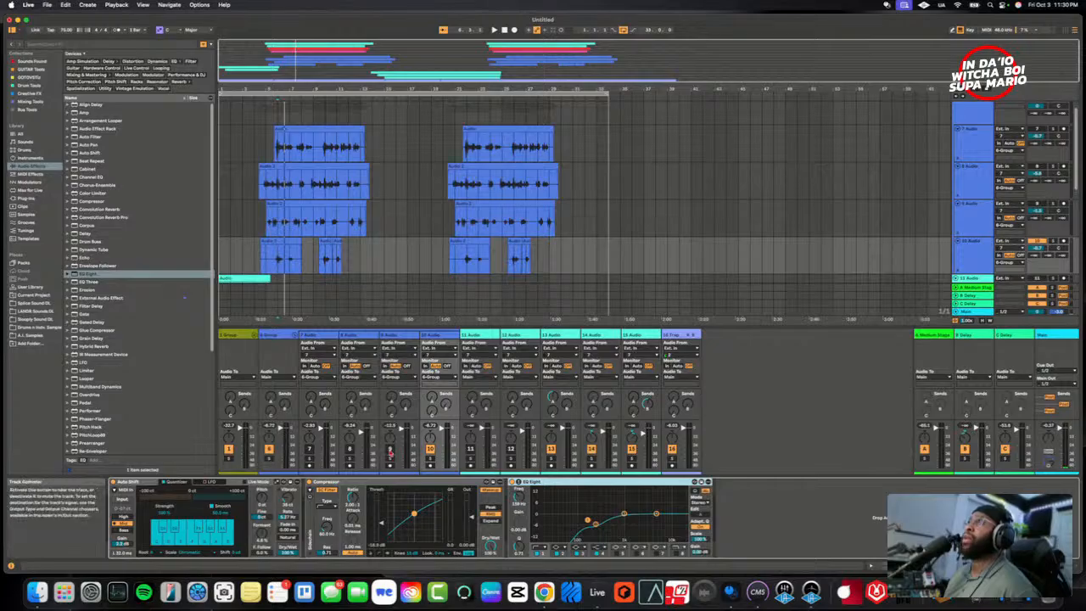
- Reactivate 9 Audio, 8 Audio and 7 Audio and play the processed layers together over the beat
{"action": "left_click", "coordinate": [390, 452]}
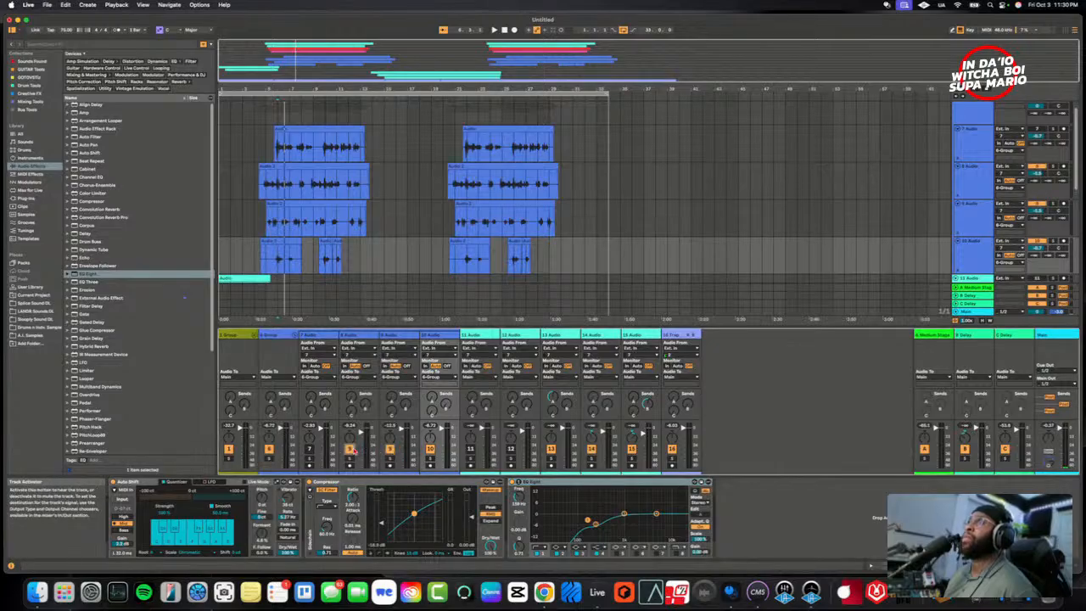
{"action": "key", "text": "space"}
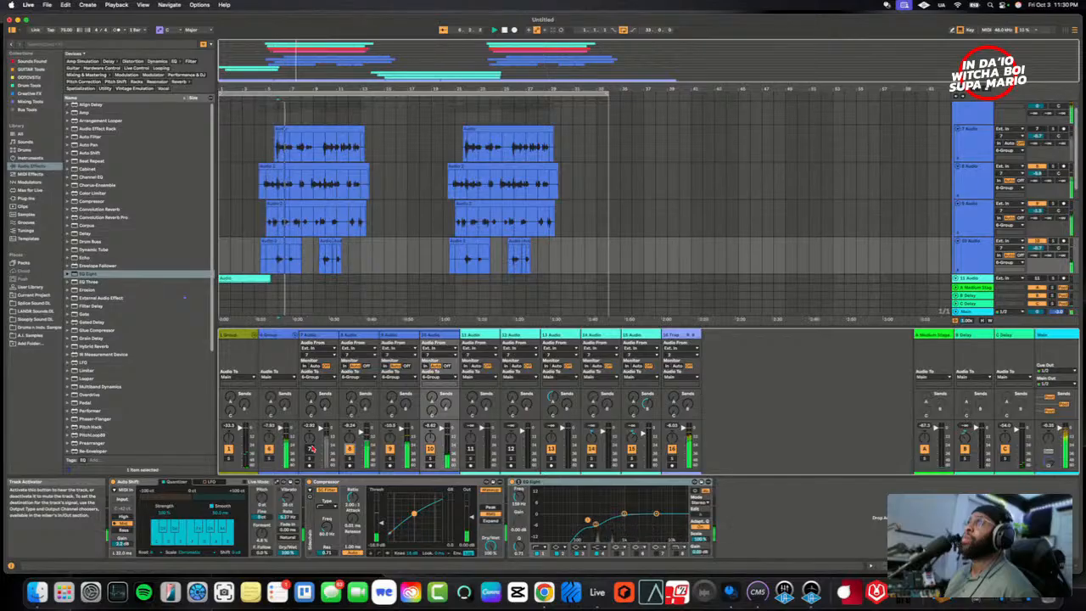
{"action": "left_click", "coordinate": [310, 448]}
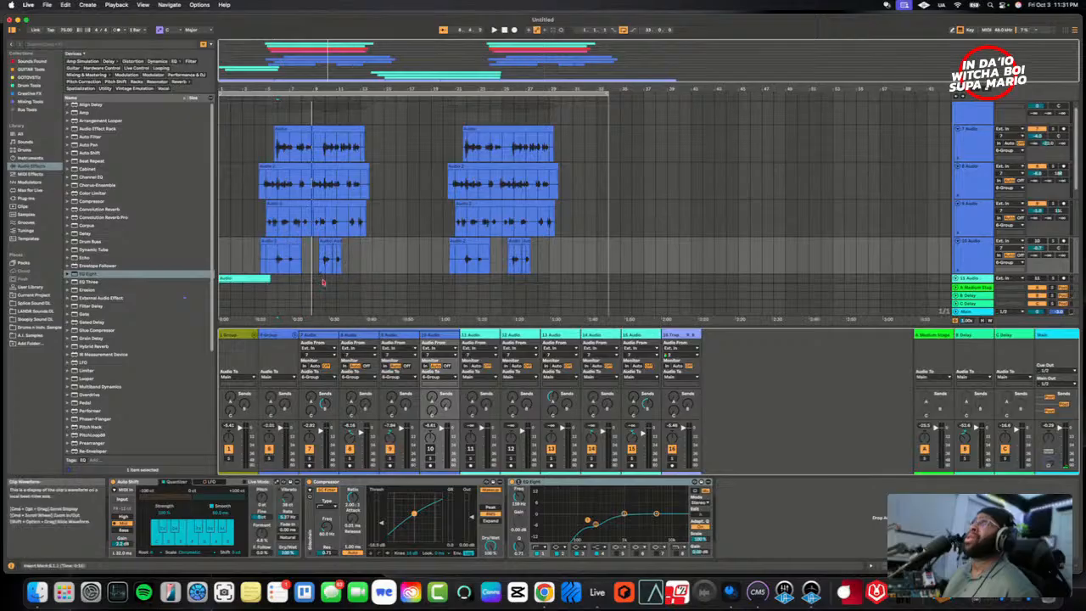
{"action": "key", "text": "space"}
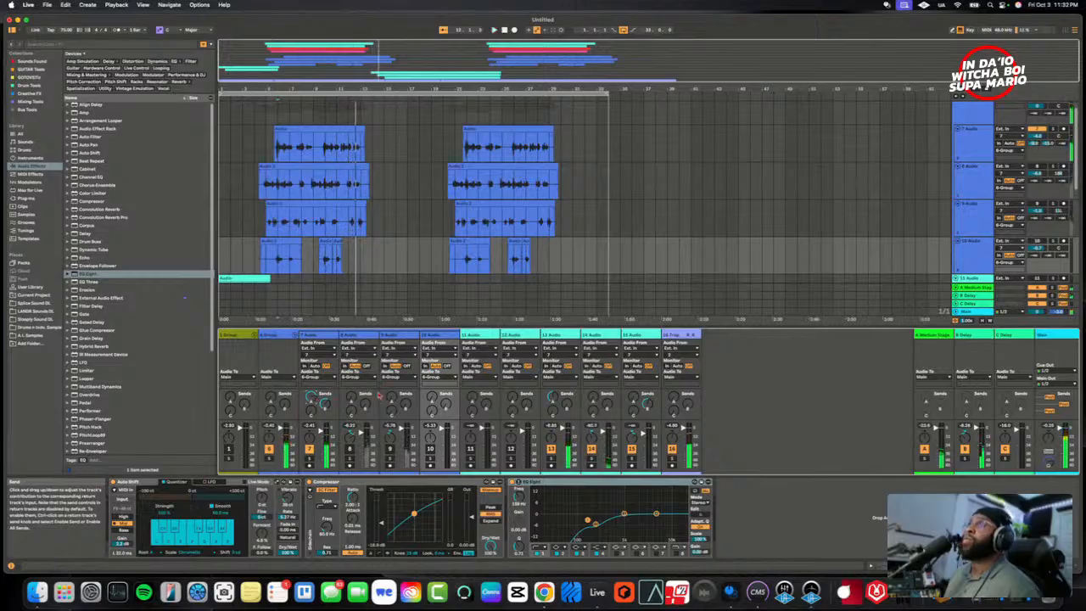
- Inspect the Medium Stage reverb return and play 7 Audio from its first clip to hear the reverb on it
{"action": "left_click", "coordinate": [946, 362]}
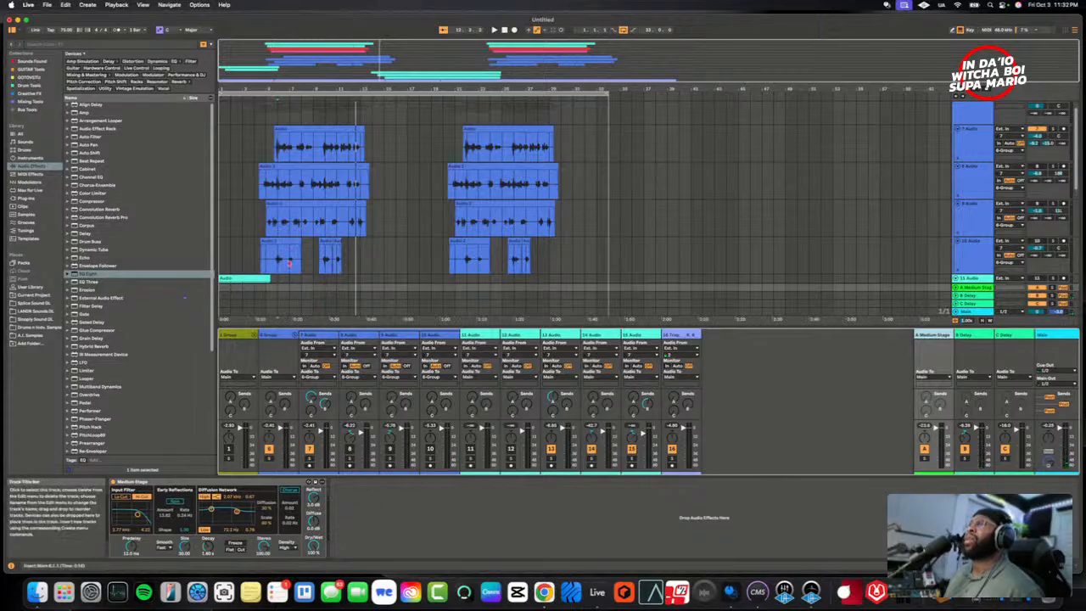
{"action": "left_click", "coordinate": [473, 205]}
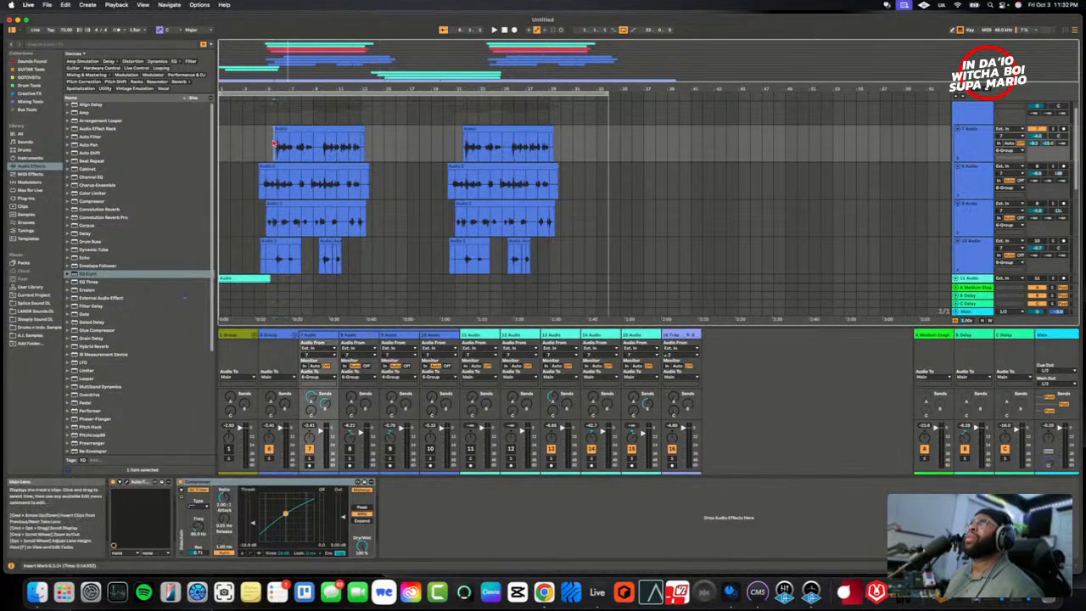
{"action": "key", "text": "space"}
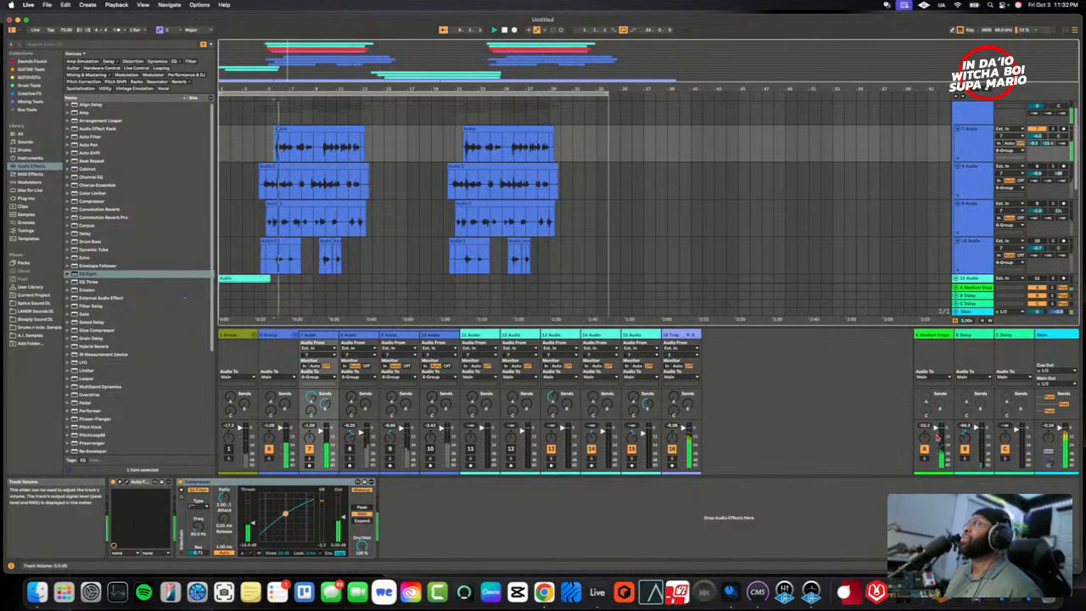
{"action": "left_click", "coordinate": [925, 462]}
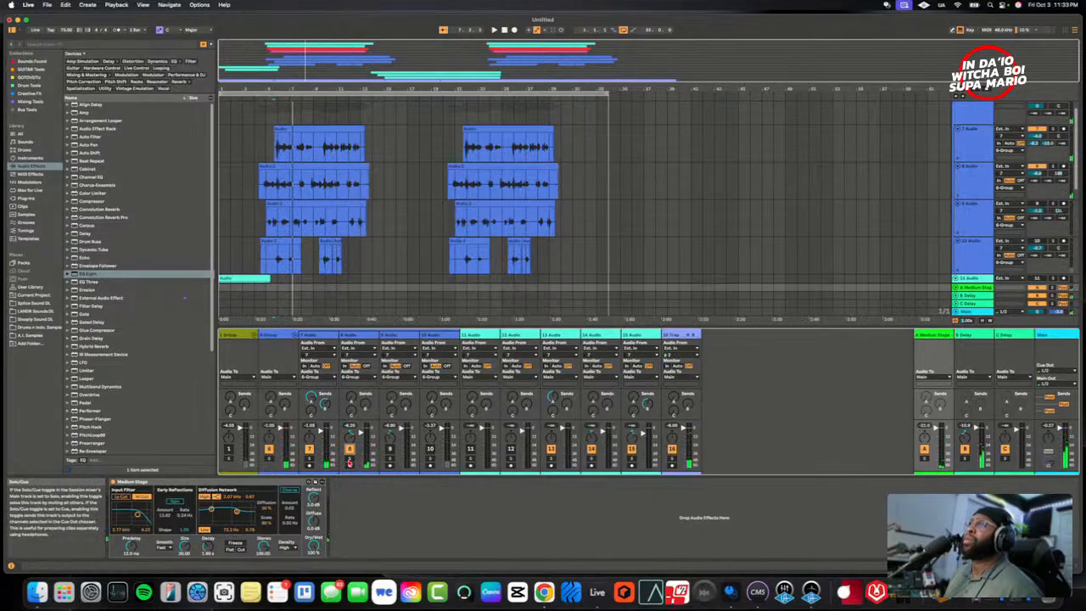
- Solo 8 Audio to hear it with its effects, release the solo, and play it back with the other layers
{"action": "left_click", "coordinate": [350, 461]}
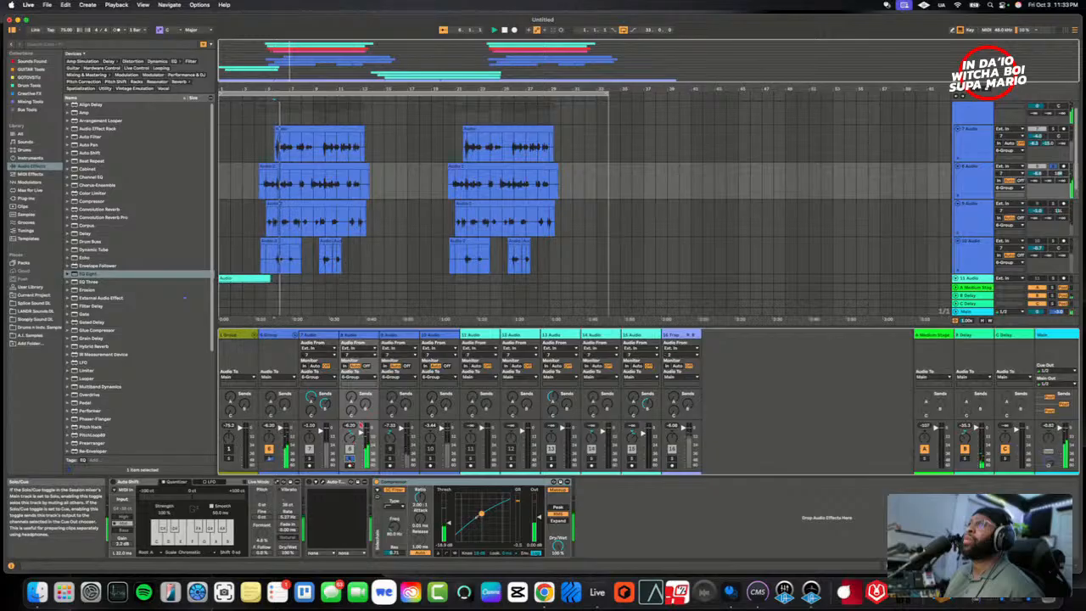
{"action": "left_click", "coordinate": [351, 461]}
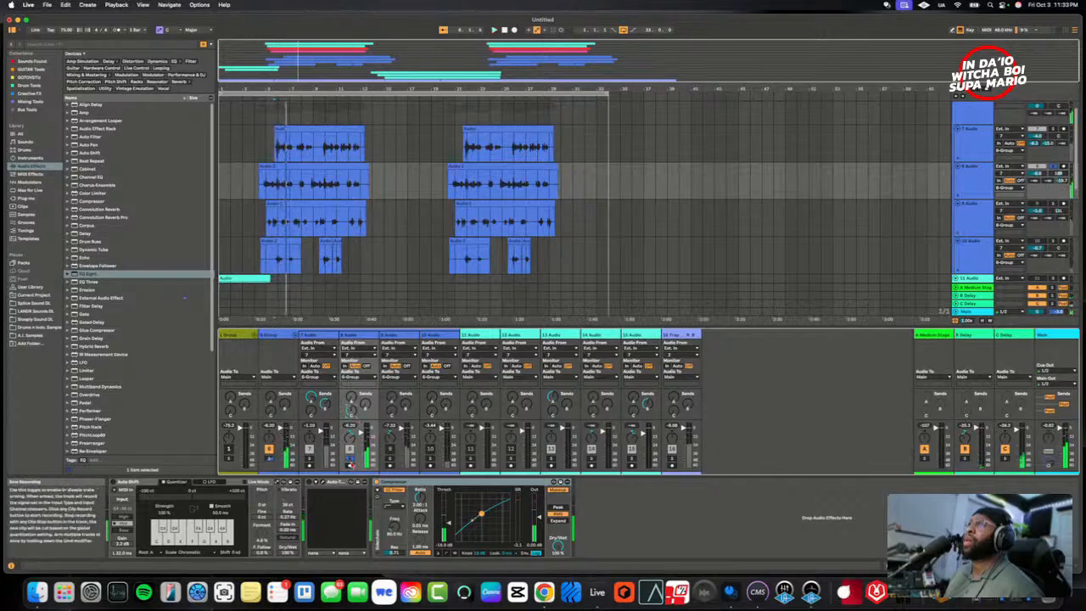
{"action": "key", "text": "space"}
{"action": "key", "text": "space"}
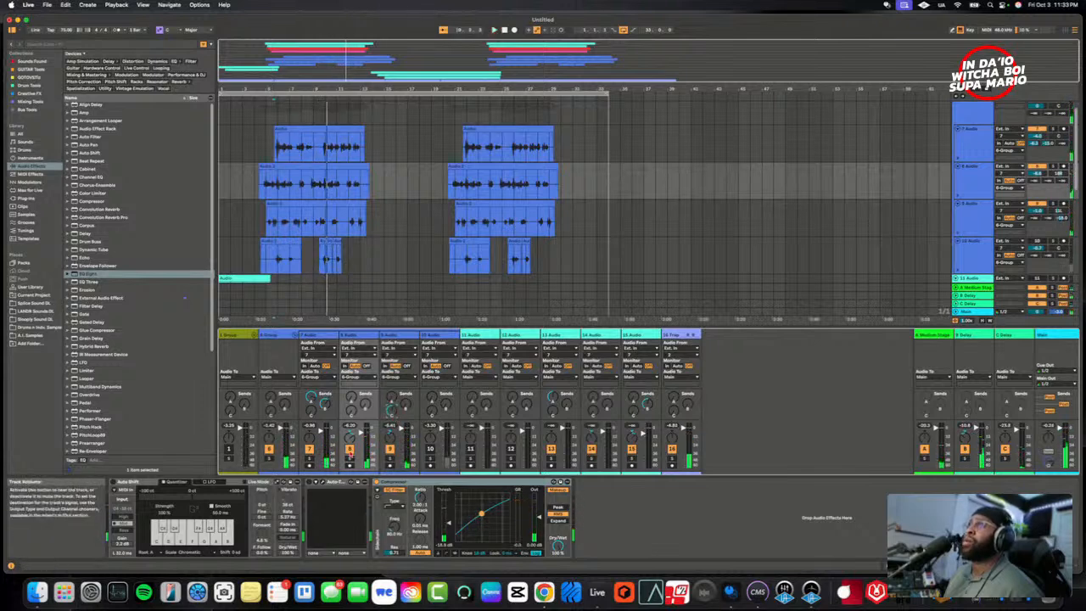
- Mute 7 Audio and 8 Audio and play 9 Audio over the beat while bringing up its send to B Delay
{"action": "left_click", "coordinate": [308, 449]}
{"action": "key", "text": "space"}
{"action": "key", "text": "space"}
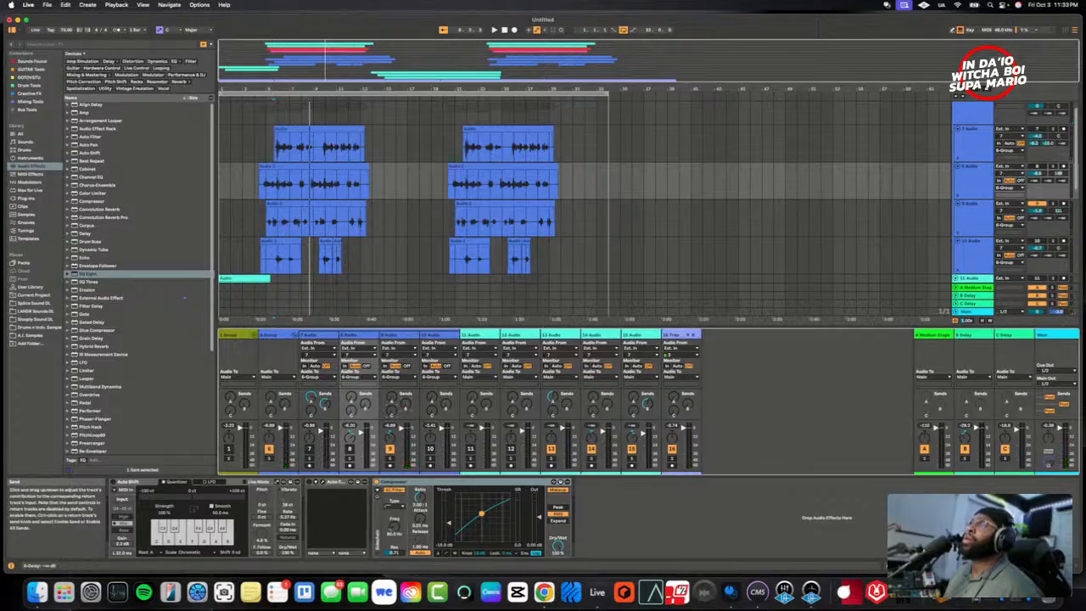
{"action": "key", "text": "space"}
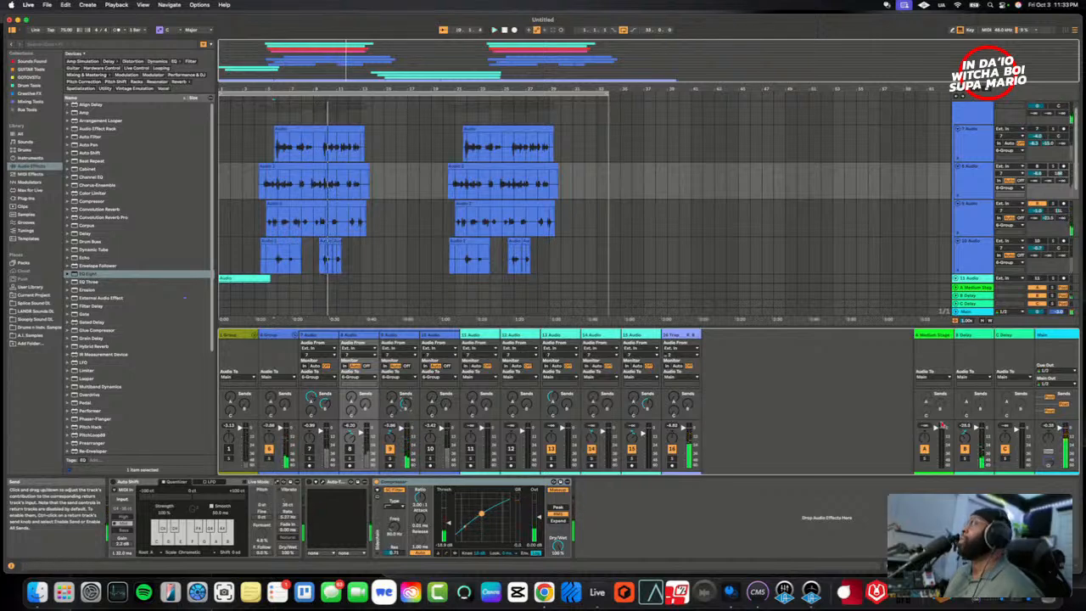
- Duplicate the B Delay return track and rename the copy
{"action": "right_click", "coordinate": [976, 334]}
{"action": "left_click", "coordinate": [985, 347]}
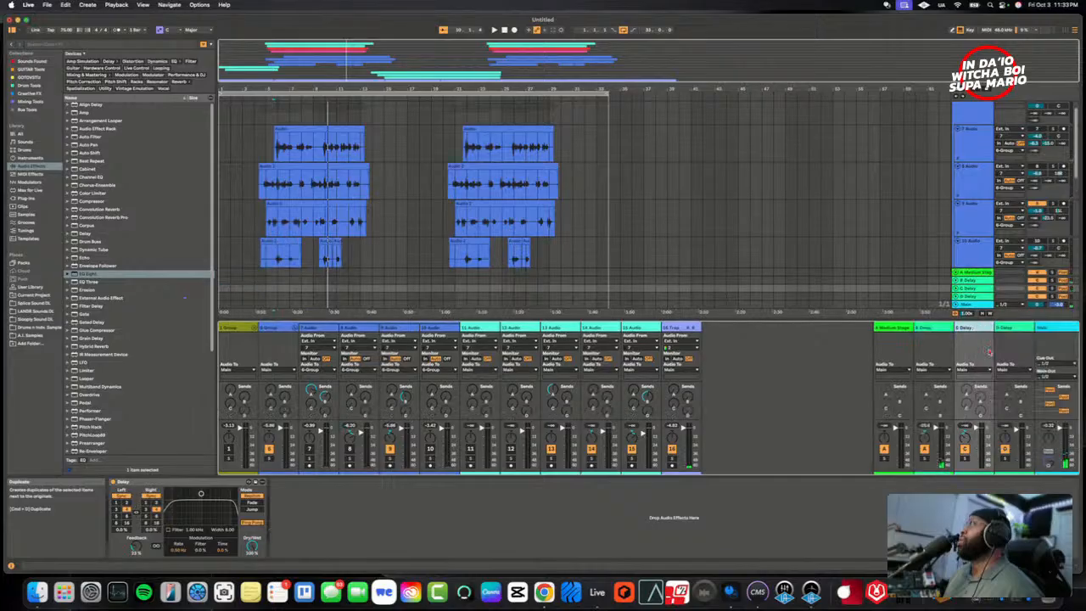
{"action": "right_click", "coordinate": [971, 335]}
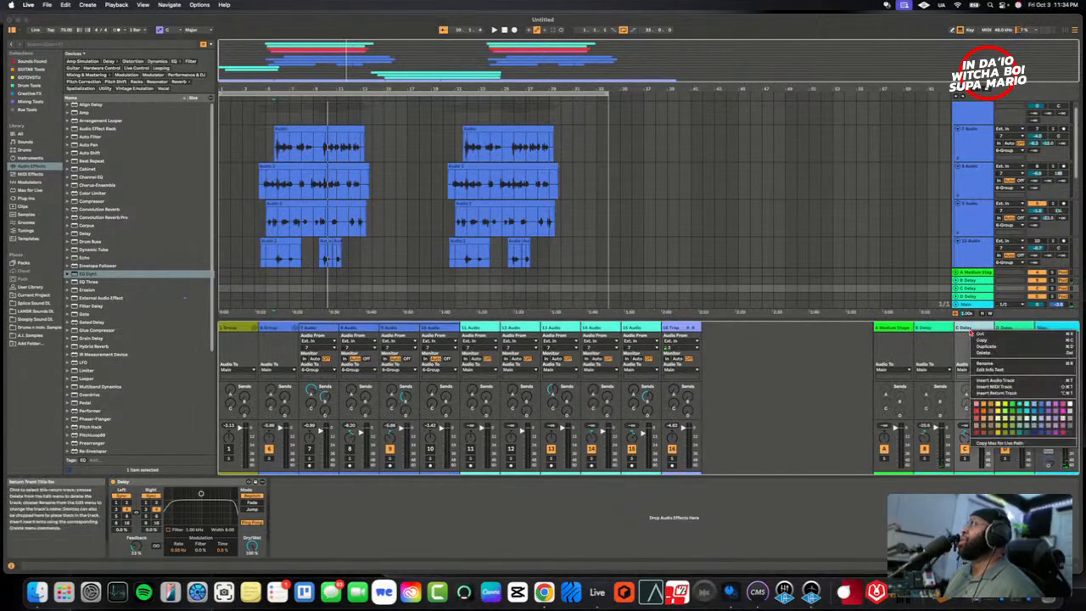
{"action": "left_click", "coordinate": [987, 364]}
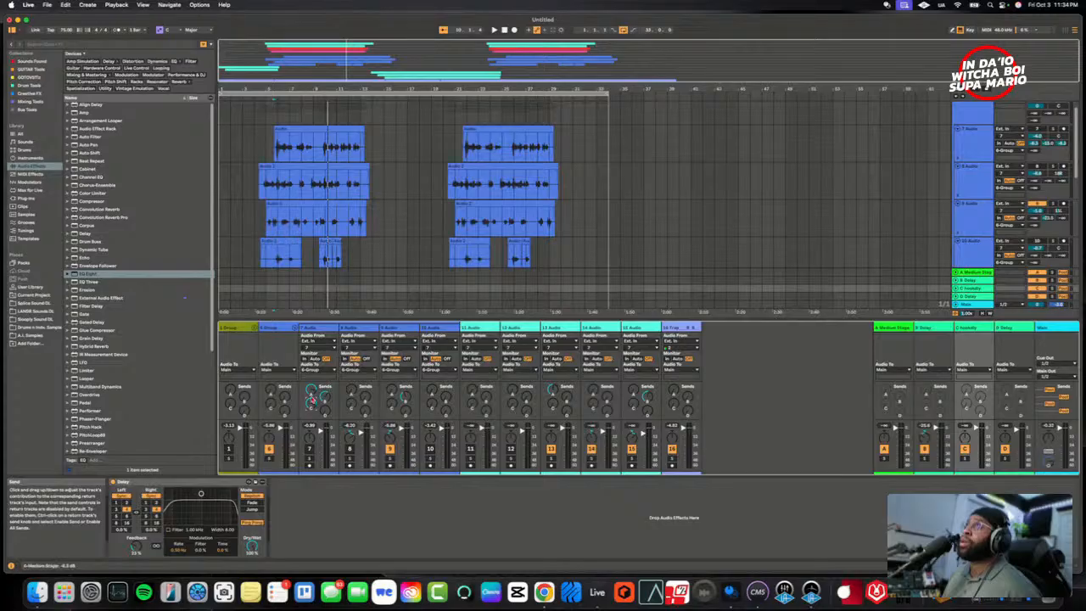
- Raise 7 Audio's send to the duplicated delay return and set playback to the start of 9 Audio's first clip
{"action": "left_click_drag", "start_coordinate": [311, 406], "coordinate": [312, 403]}
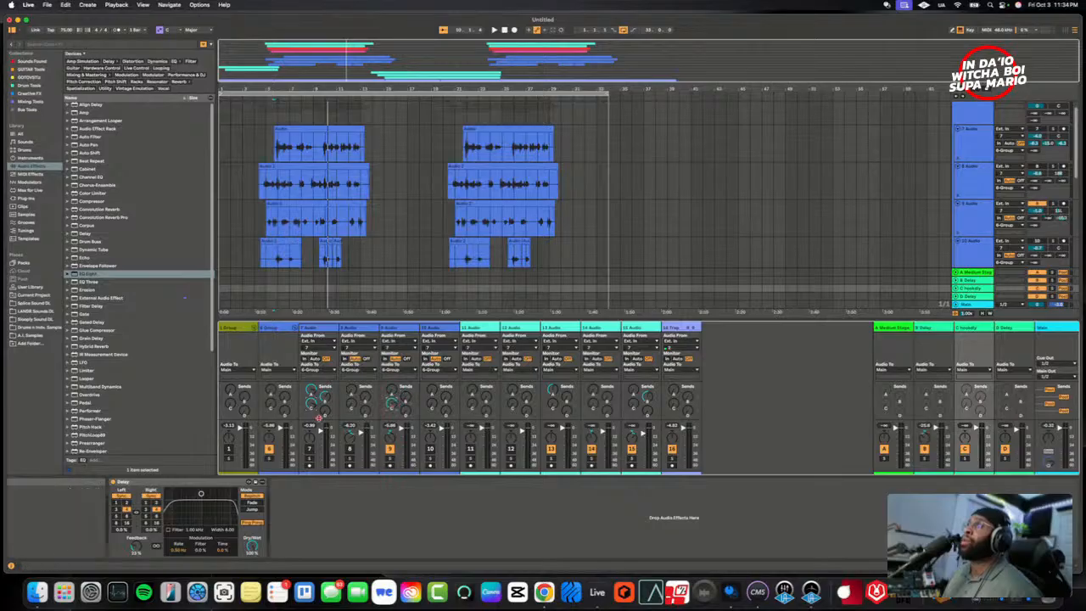
{"action": "double_click", "coordinate": [976, 329]}
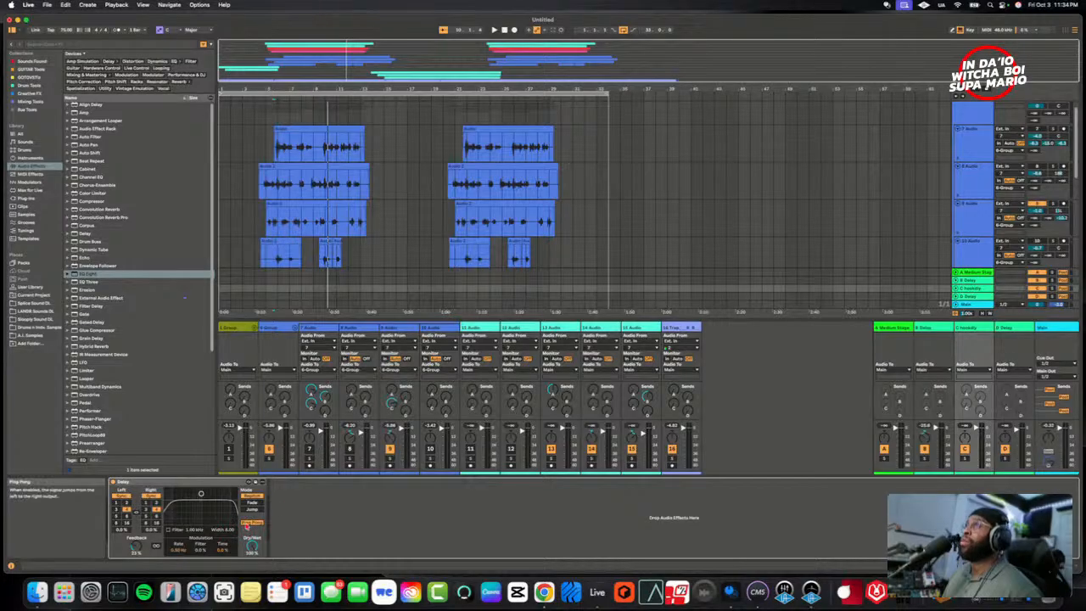
{"action": "left_click", "coordinate": [266, 216]}
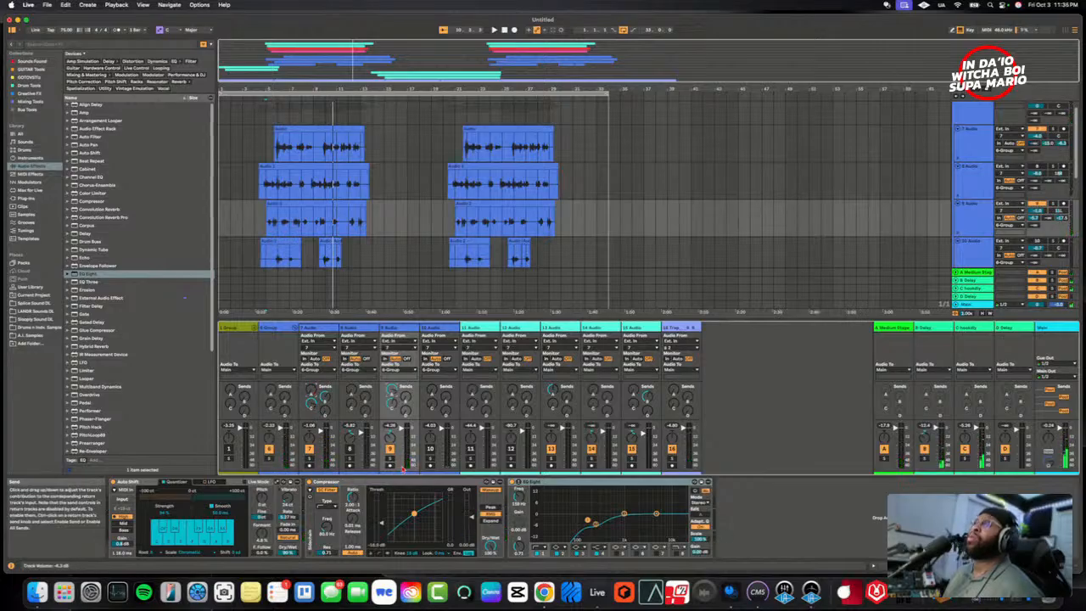
- Play the layers over the beat with 8 Audio and 10 Audio active again, restarting from 10 Audio's first clip
{"action": "left_click", "coordinate": [268, 178]}
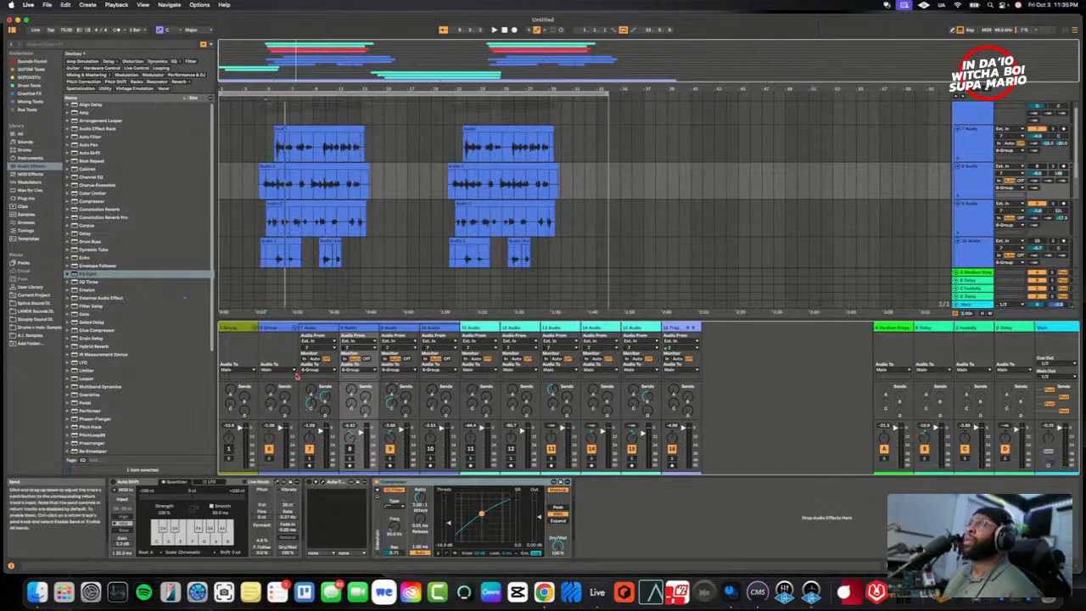
{"action": "key", "text": "space"}
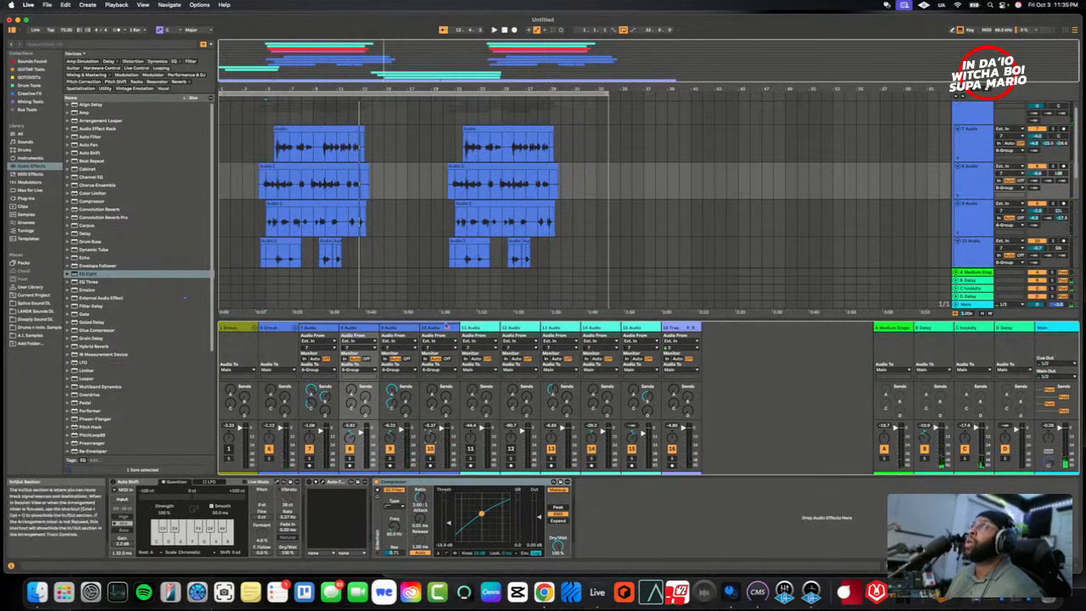
{"action": "left_click", "coordinate": [276, 252]}
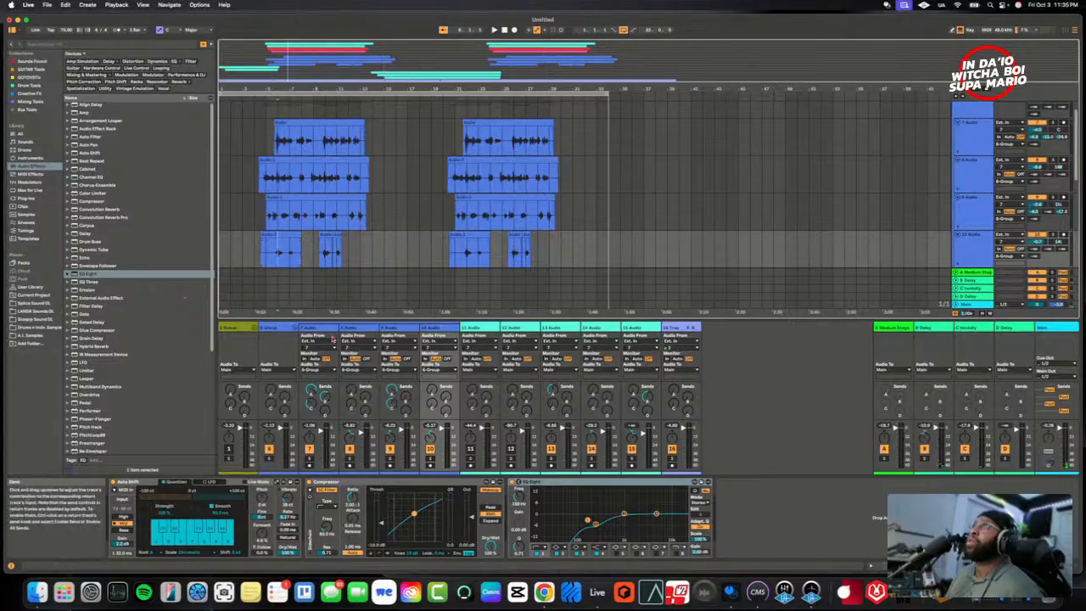
{"action": "key", "text": "Left"}
{"action": "key", "text": "space"}
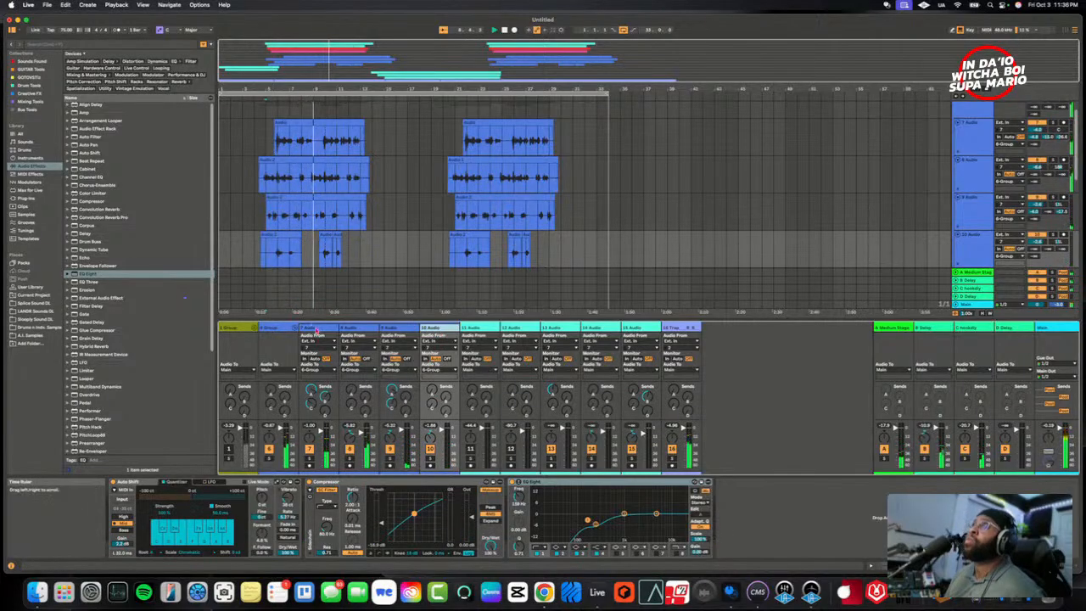
- Lower 10 Audio's volume against the other vocal layers, replaying the section over the beat
{"action": "left_click", "coordinate": [321, 330]}
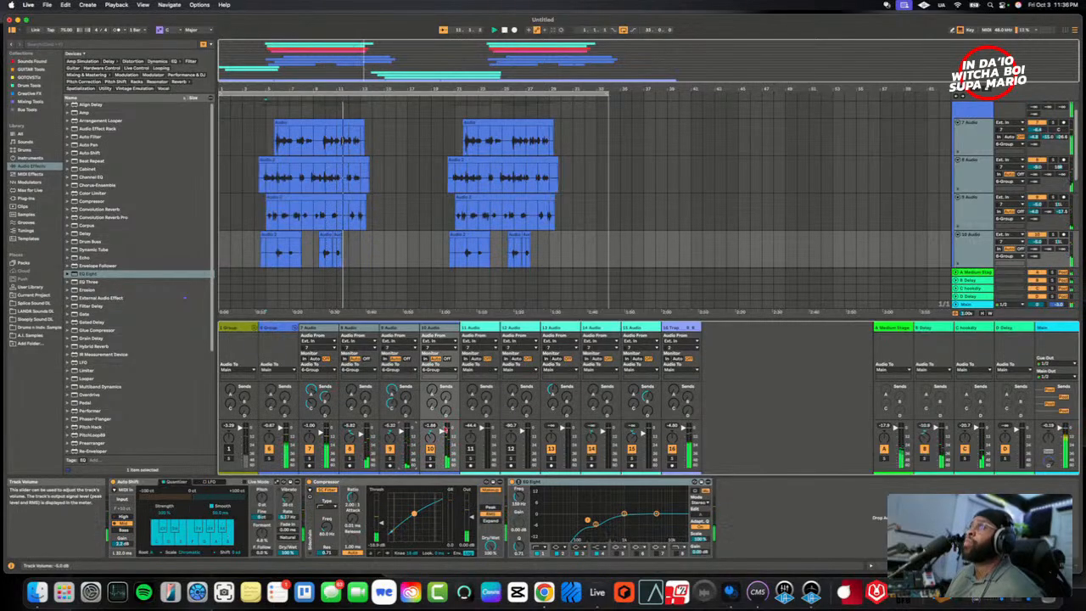
{"action": "left_click", "coordinate": [463, 326]}
{"action": "left_click", "coordinate": [452, 328]}
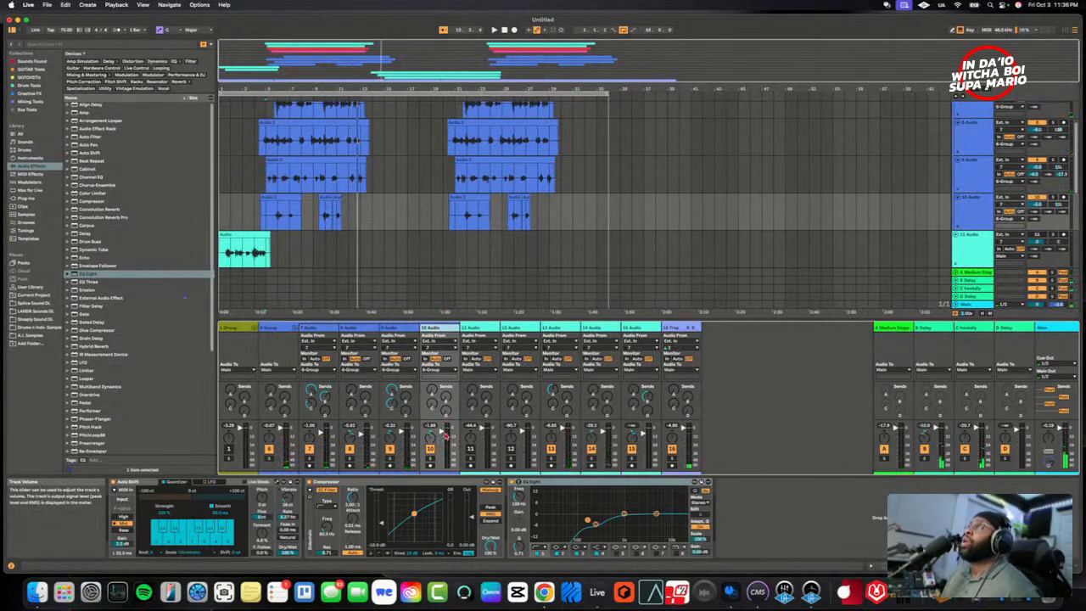
{"action": "key", "text": "space"}
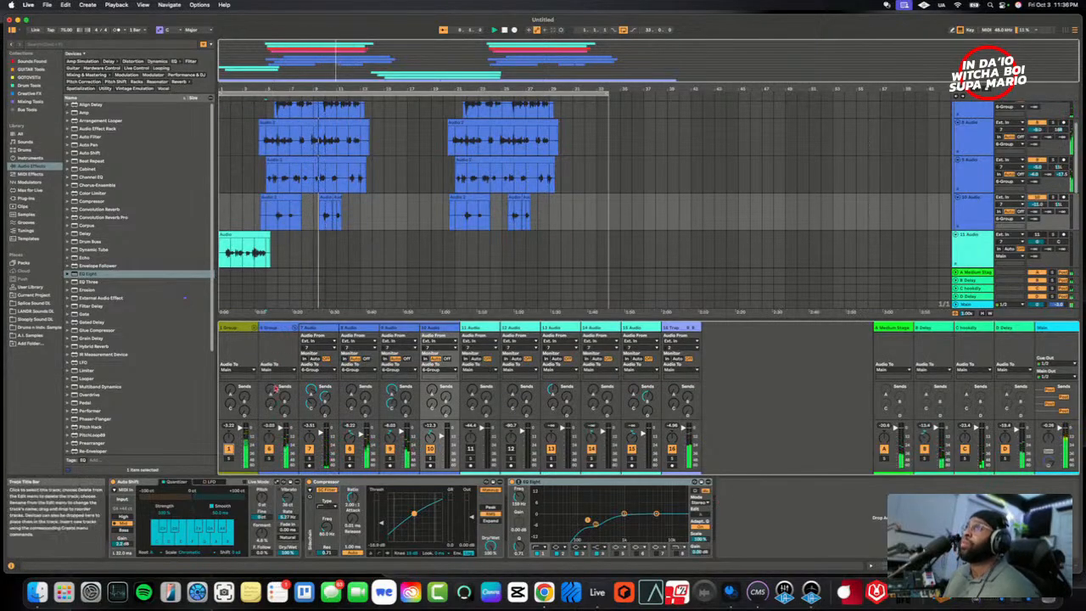
- Compare the device chains of 6 Group and 1 Group
{"action": "left_click", "coordinate": [271, 330]}
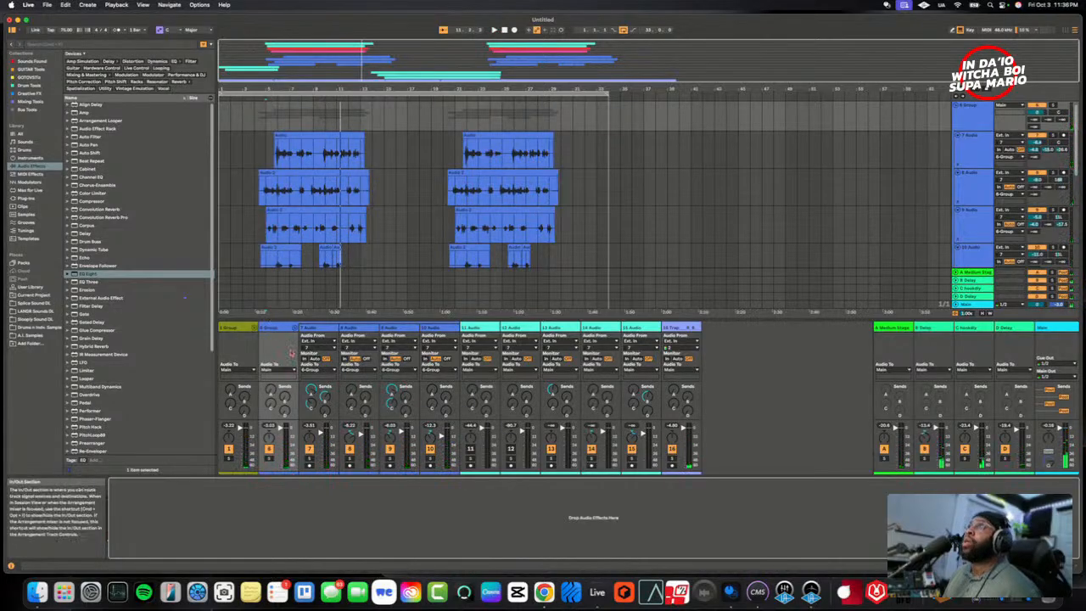
{"action": "left_click", "coordinate": [279, 329]}
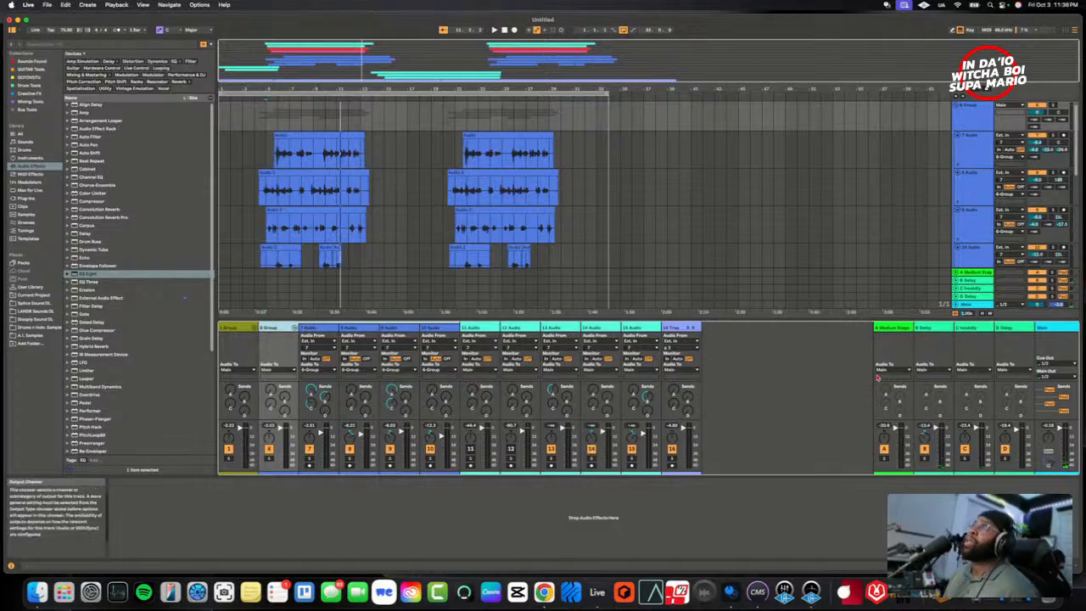
{"action": "left_click", "coordinate": [276, 341]}
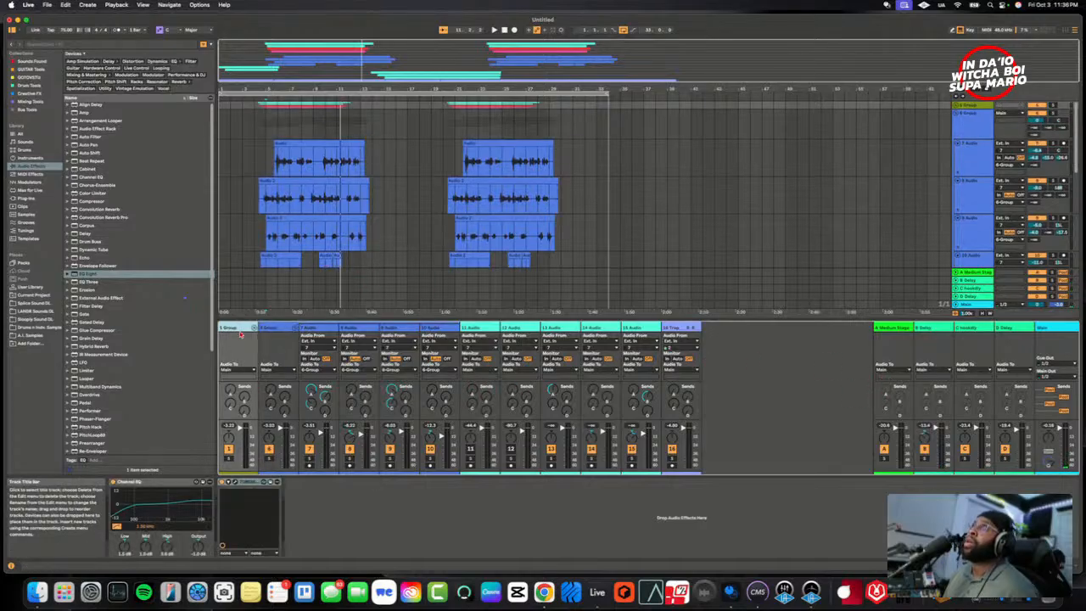
{"action": "left_click", "coordinate": [278, 330]}
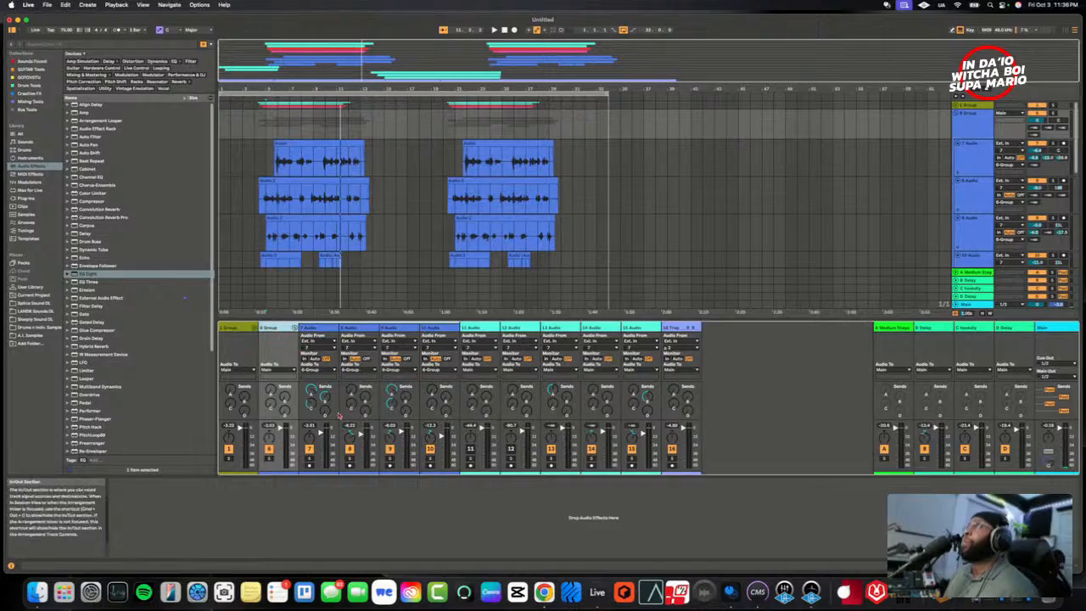
- Replay the layers from the start of the section and fine-tune 10 Audio's pan and volume against them
{"action": "left_click", "coordinate": [264, 235]}
{"action": "key", "text": "space"}
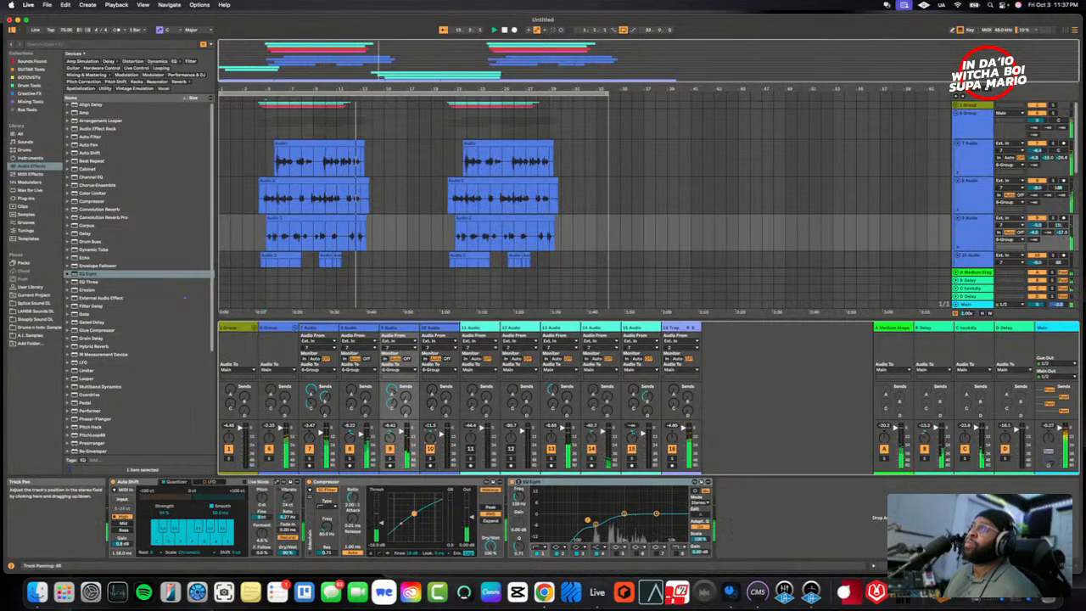
{"action": "left_click_drag", "start_coordinate": [430, 438], "coordinate": [432, 442]}
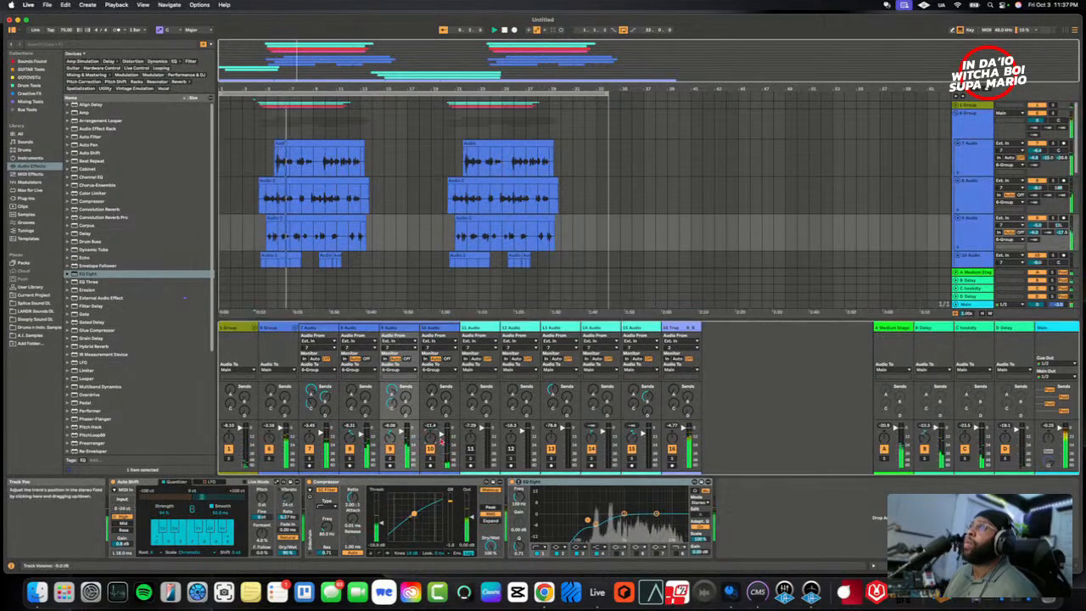
{"action": "key", "text": "space"}
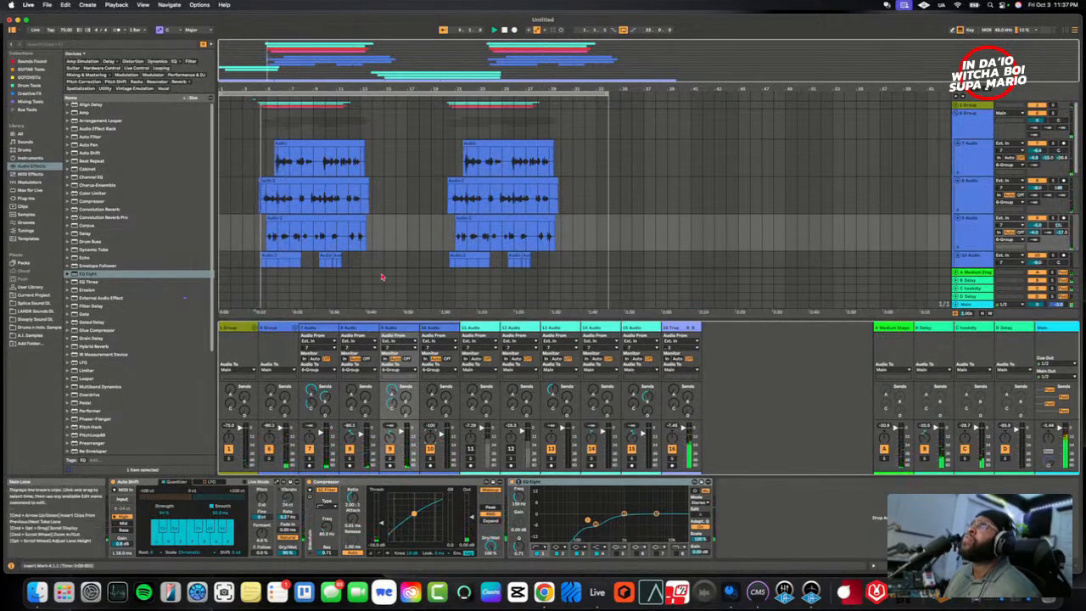
{"action": "scroll", "coordinate": [383, 254], "scroll_direction": "down", "scroll_amount": 2}
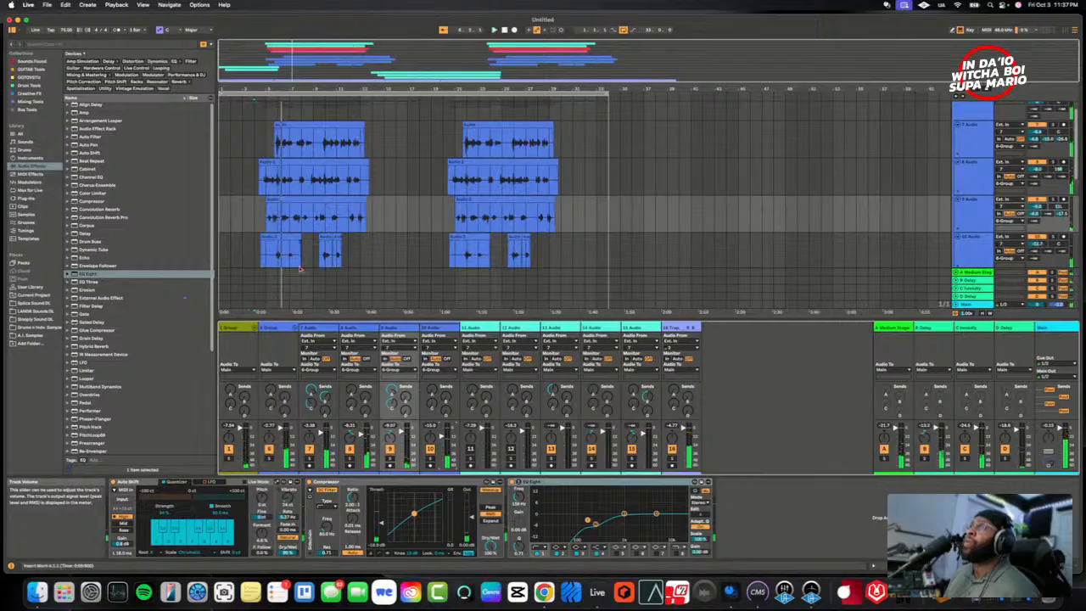
{"action": "left_click", "coordinate": [272, 259]}
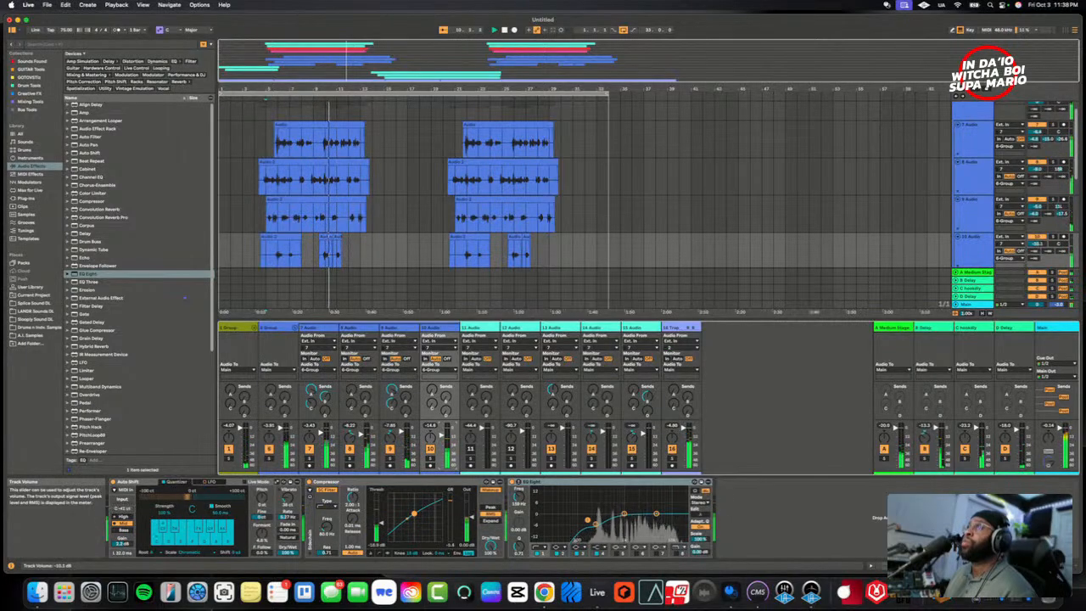
- Select 6 Group, shrink the arrangement overview to give the tracks more room, and play the section
{"action": "left_click", "coordinate": [282, 330]}
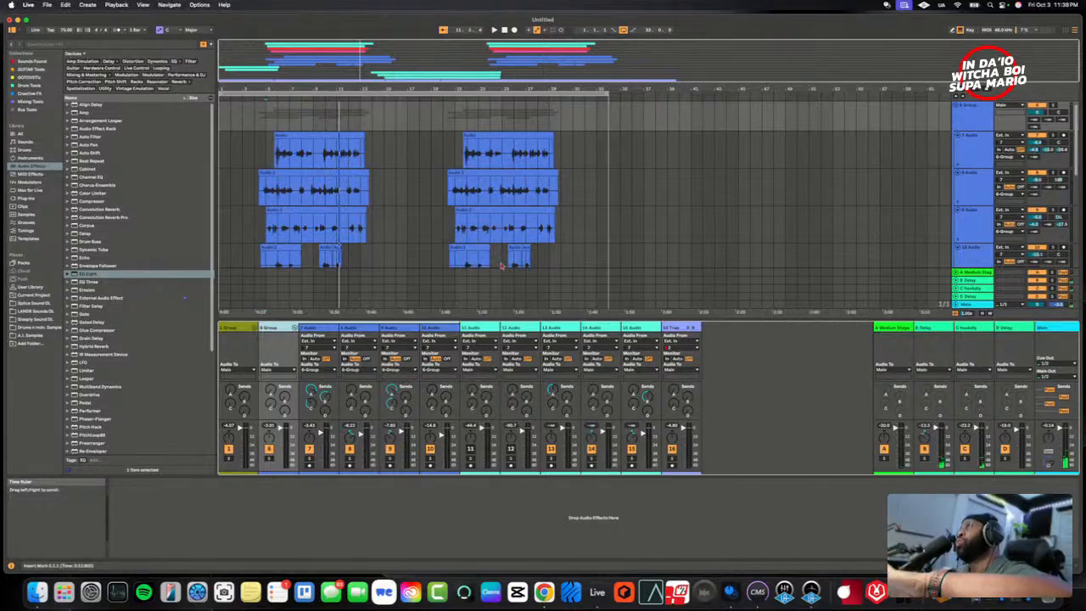
{"action": "scroll", "coordinate": [884, 259], "scroll_direction": "down", "scroll_amount": 1}
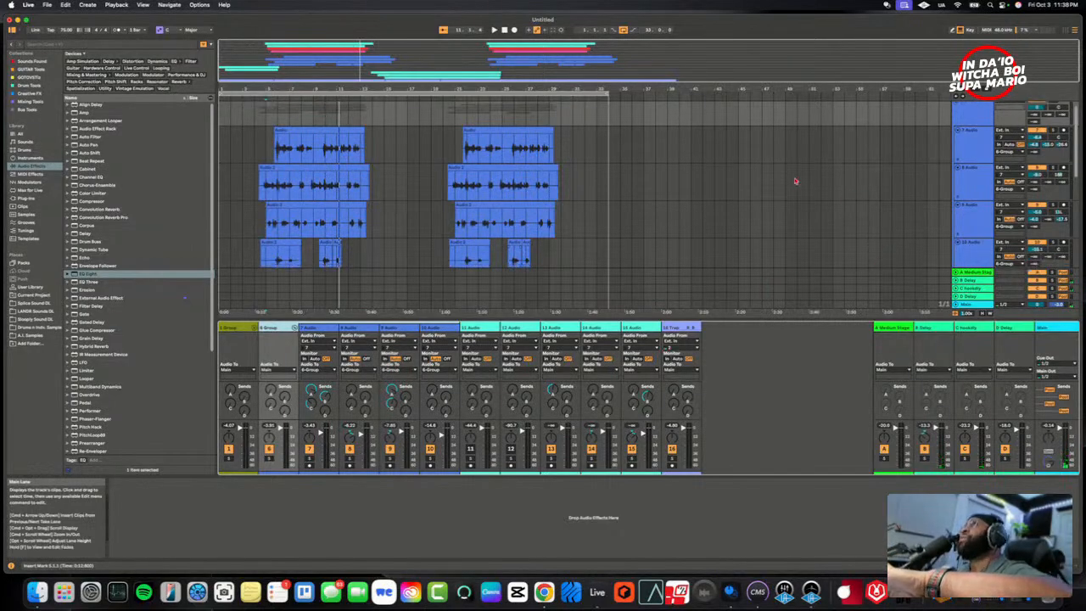
{"action": "left_click_drag", "start_coordinate": [642, 83], "coordinate": [643, 21]}
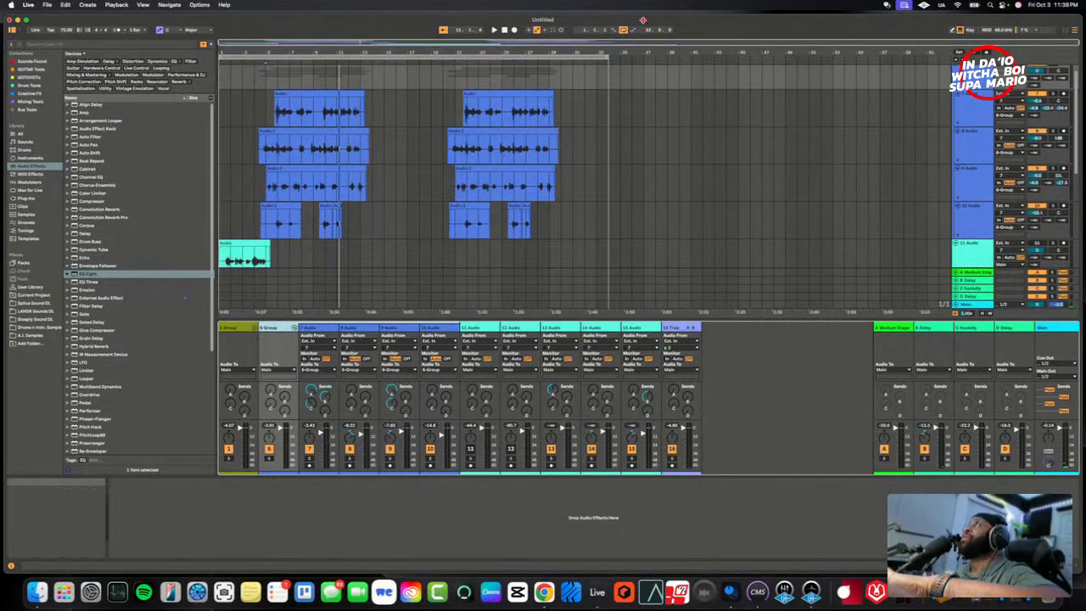
{"action": "key", "text": "space"}
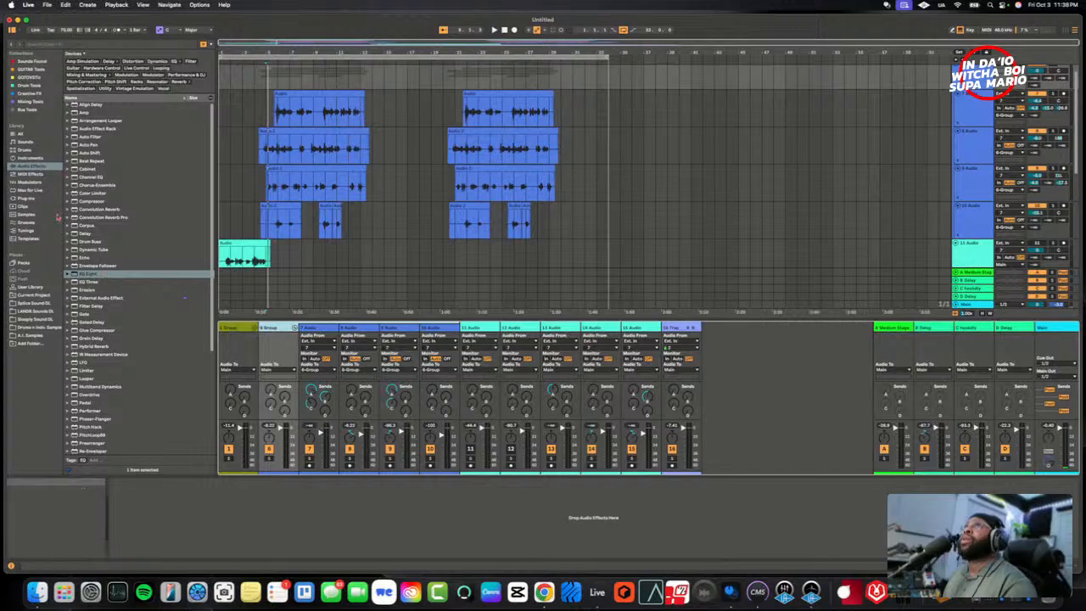
- Load Heritage Audio's TUBESESSOR on 6 Group and play it with a lower ratio, slower attack, faster release, link on and VU meter on GR
{"action": "left_click", "coordinate": [26, 198]}
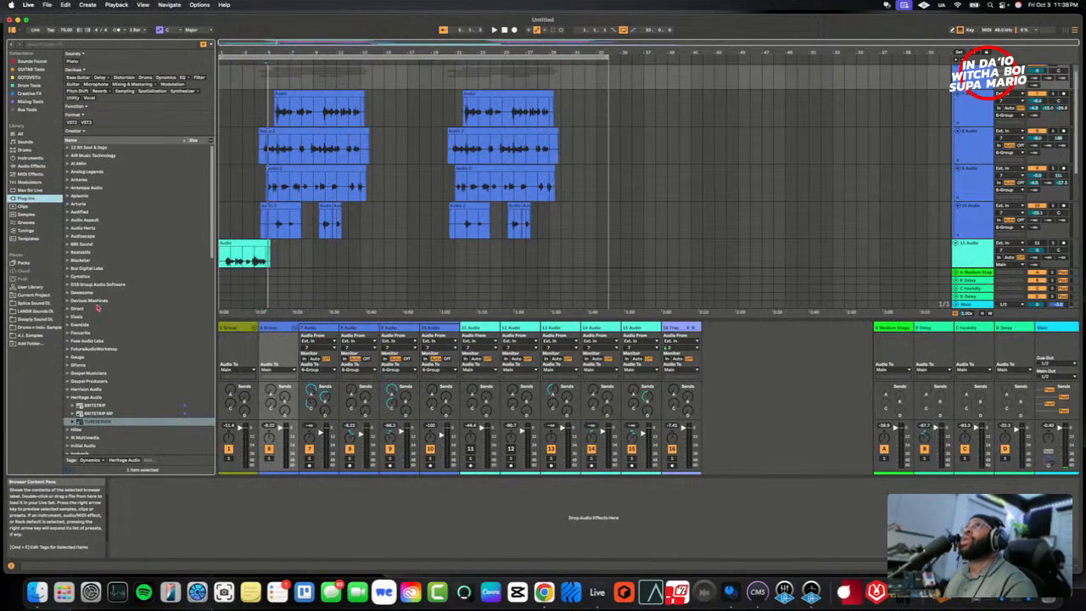
{"action": "left_click", "coordinate": [97, 421]}
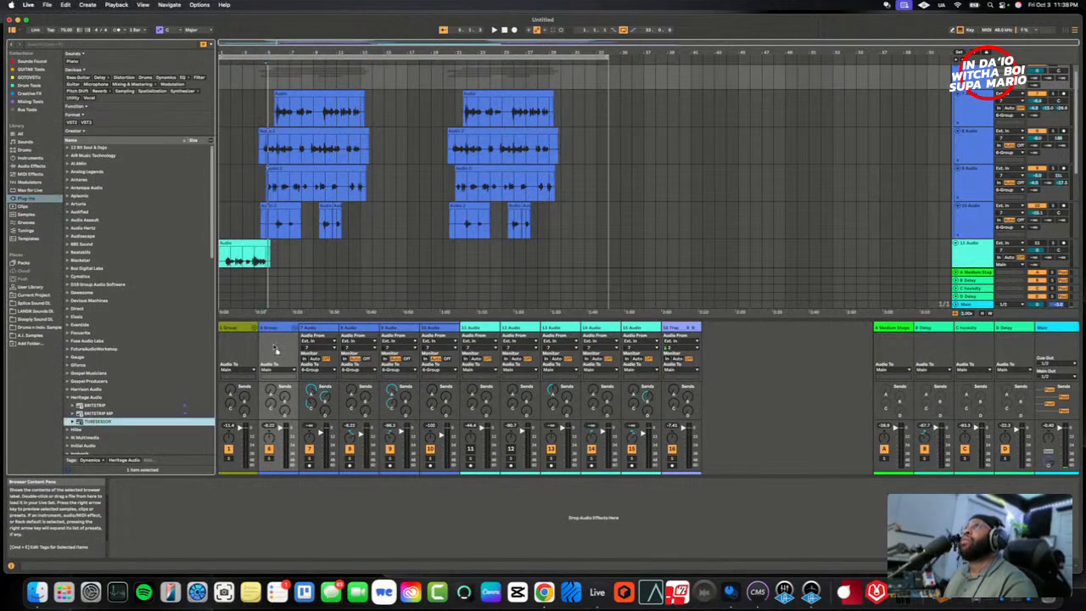
{"action": "left_click_drag", "start_coordinate": [276, 350], "coordinate": [273, 352]}
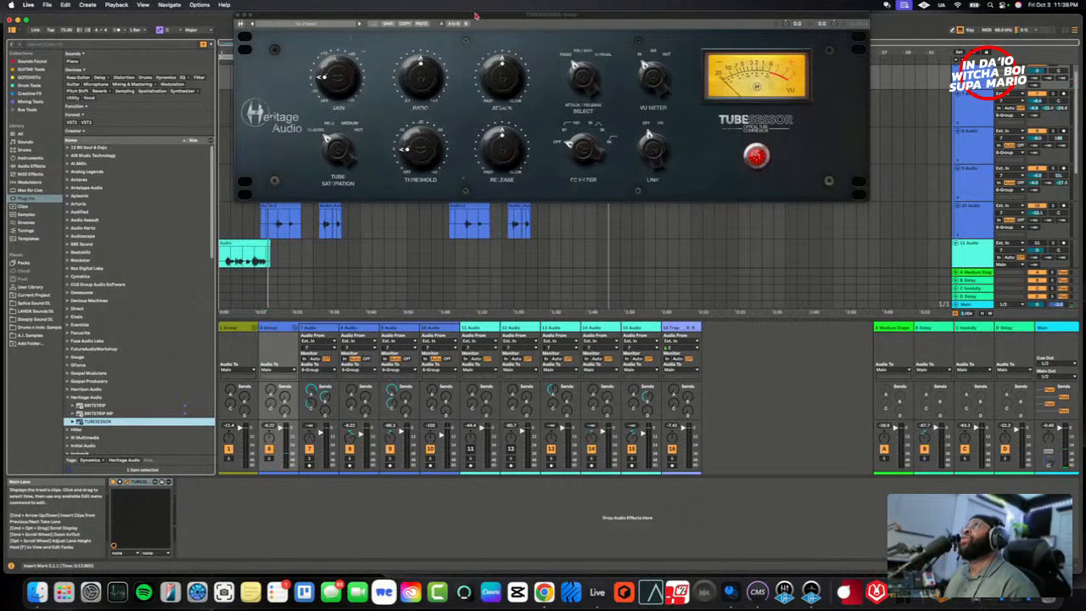
{"action": "left_click_drag", "start_coordinate": [476, 15], "coordinate": [472, 134]}
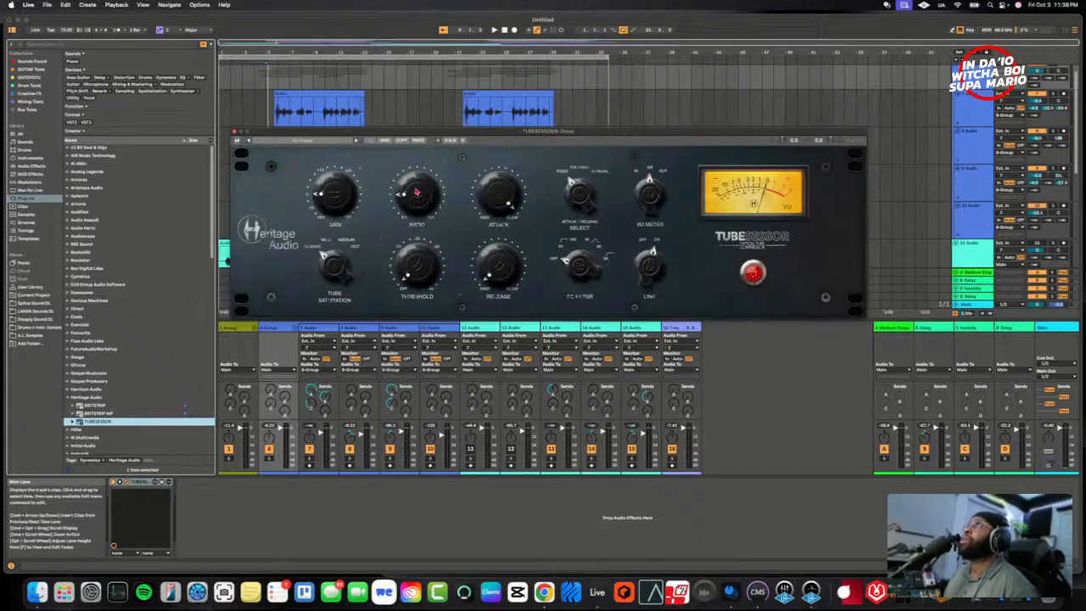
{"action": "key", "text": "space"}
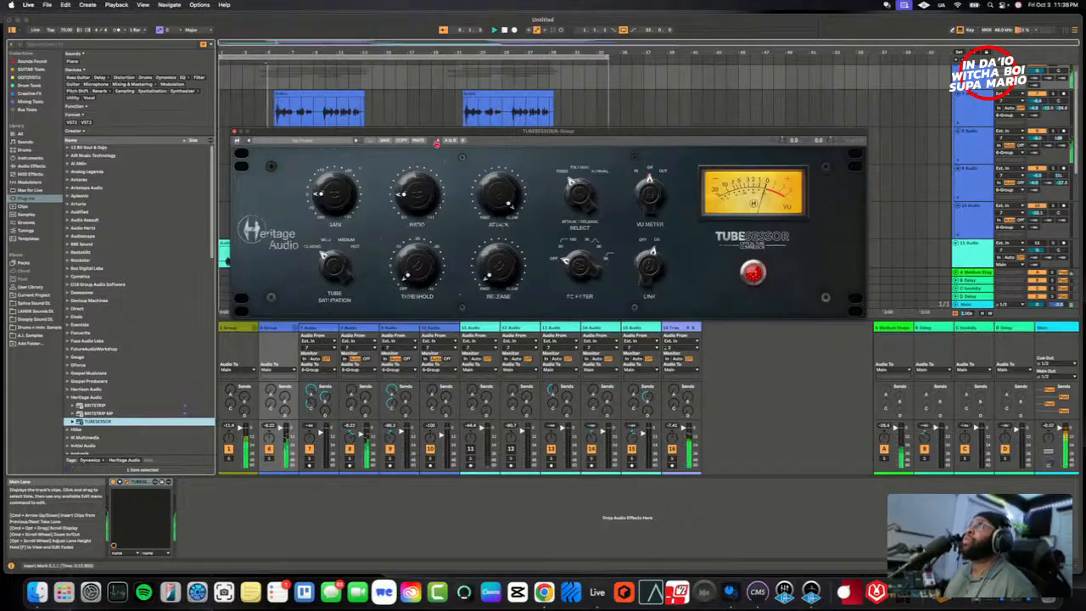
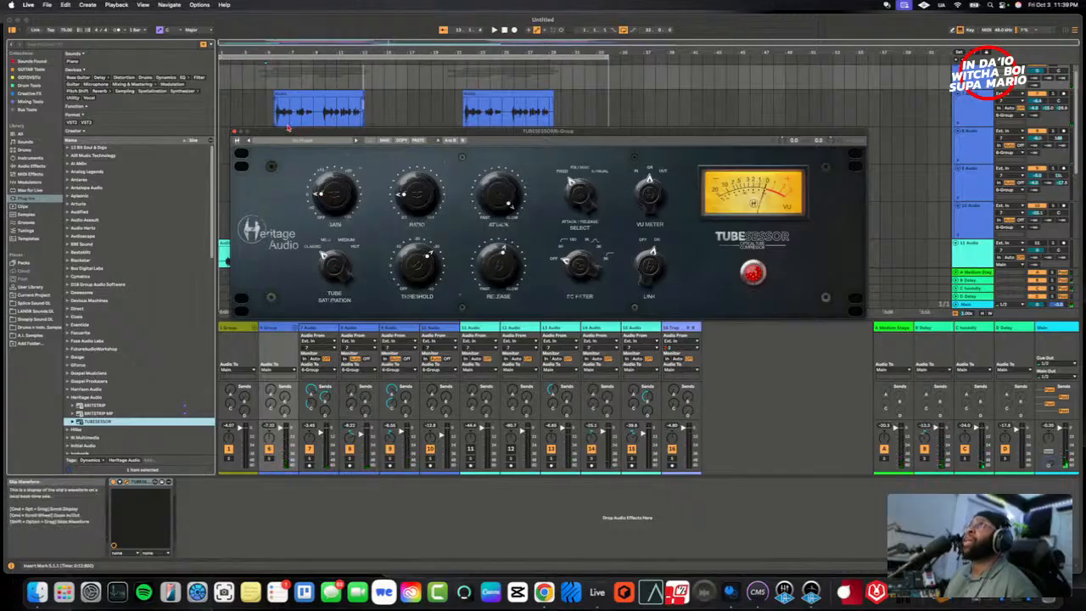
- Play the section and try another filter setting on TUBESESSOR, returning the filter to Off
{"action": "key", "text": "space"}
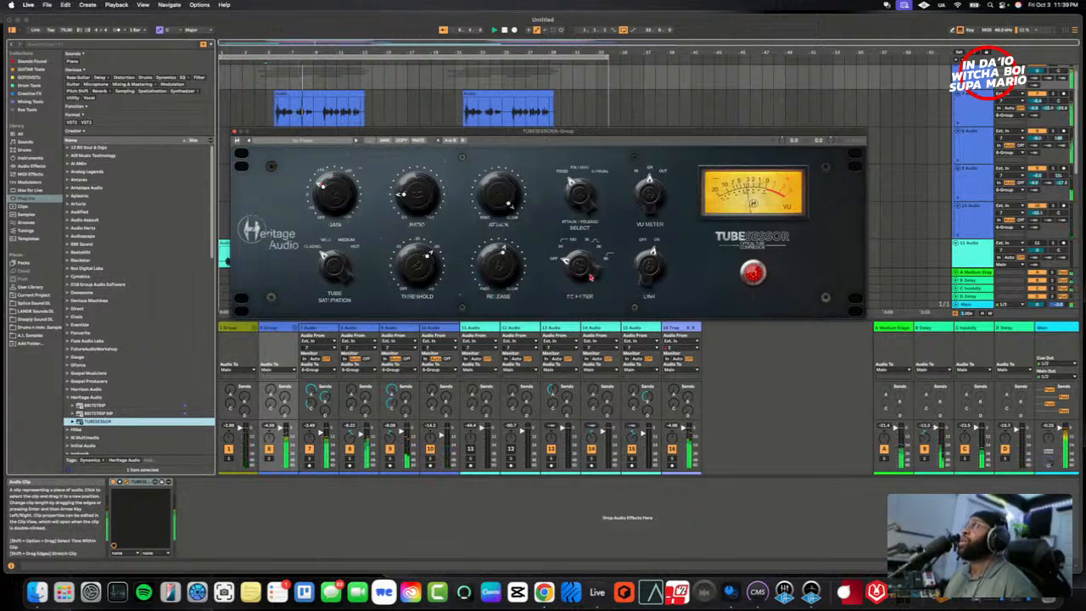
{"action": "left_click_drag", "start_coordinate": [585, 271], "coordinate": [586, 231]}
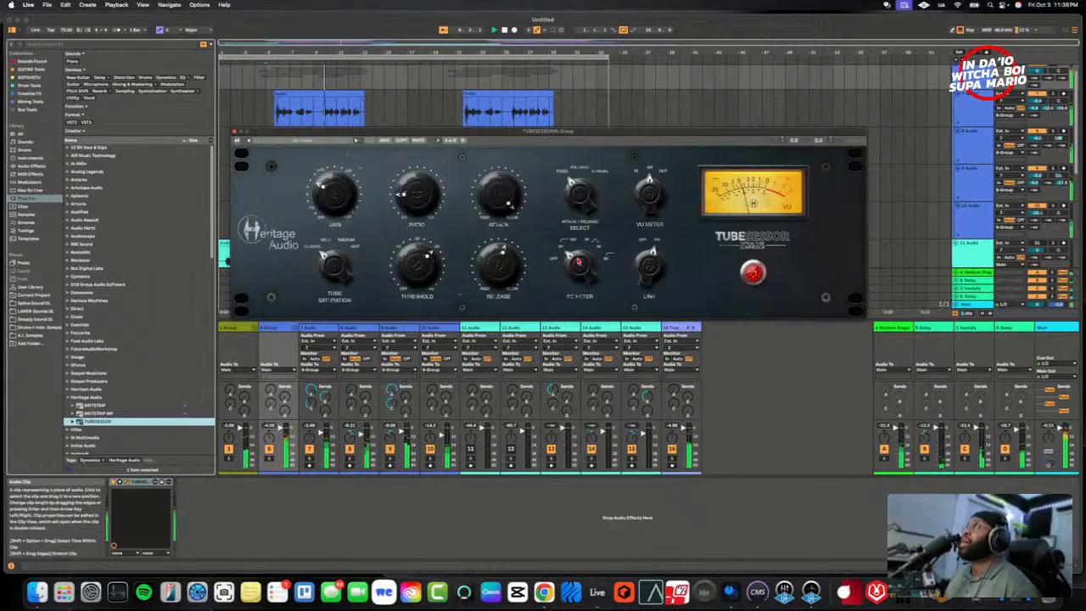
{"action": "left_click_drag", "start_coordinate": [578, 262], "coordinate": [577, 315]}
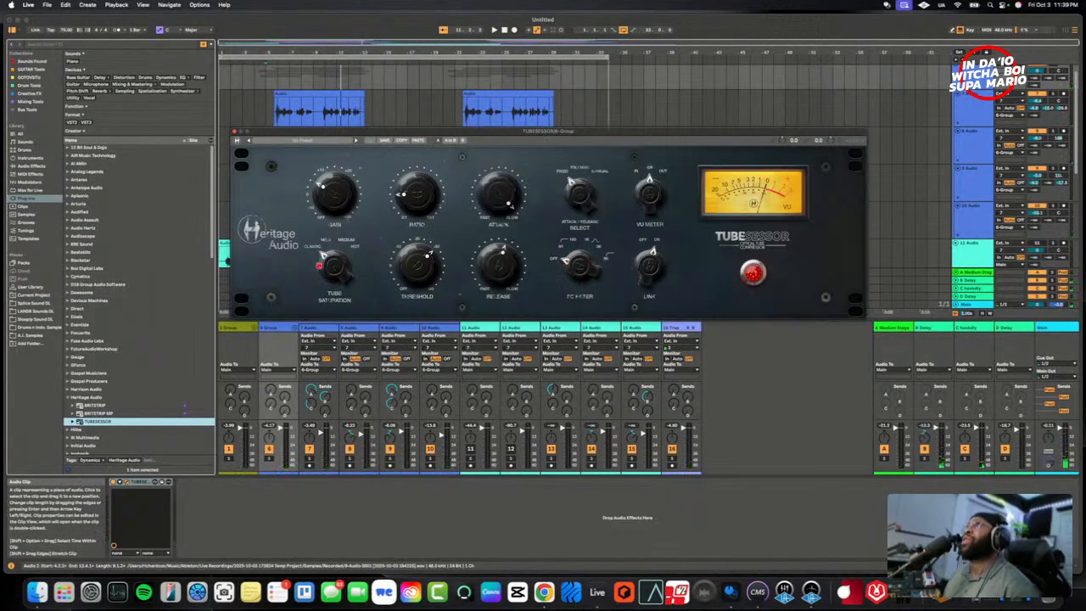
- Try TUBESESSOR's tube saturation at Hot and at a milder setting during playback, and return it to Classic
{"action": "left_click_drag", "start_coordinate": [339, 255], "coordinate": [341, 215]}
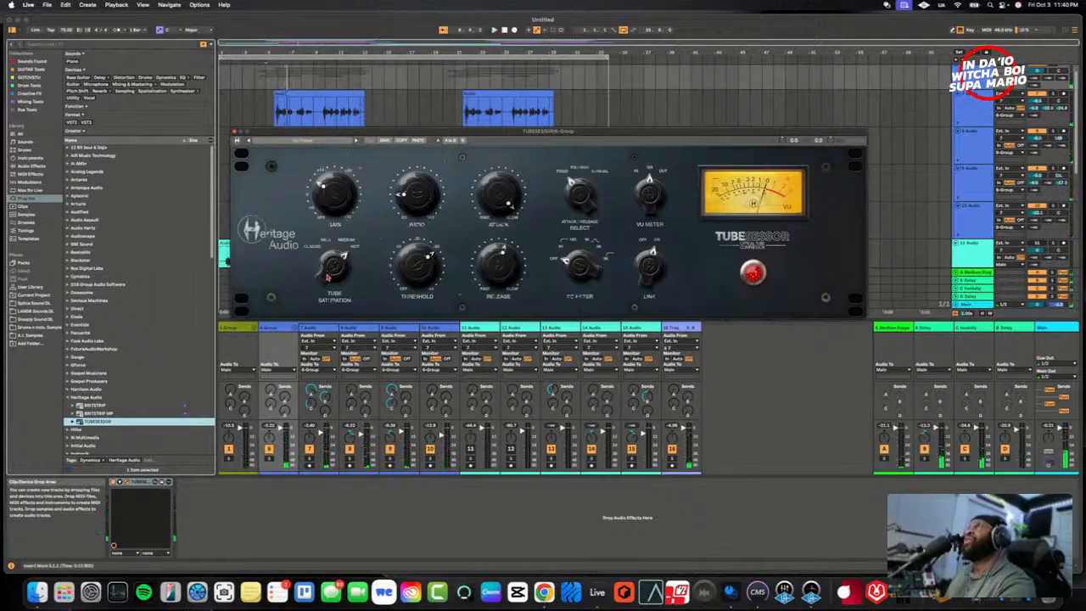
{"action": "left_click_drag", "start_coordinate": [328, 278], "coordinate": [328, 323]}
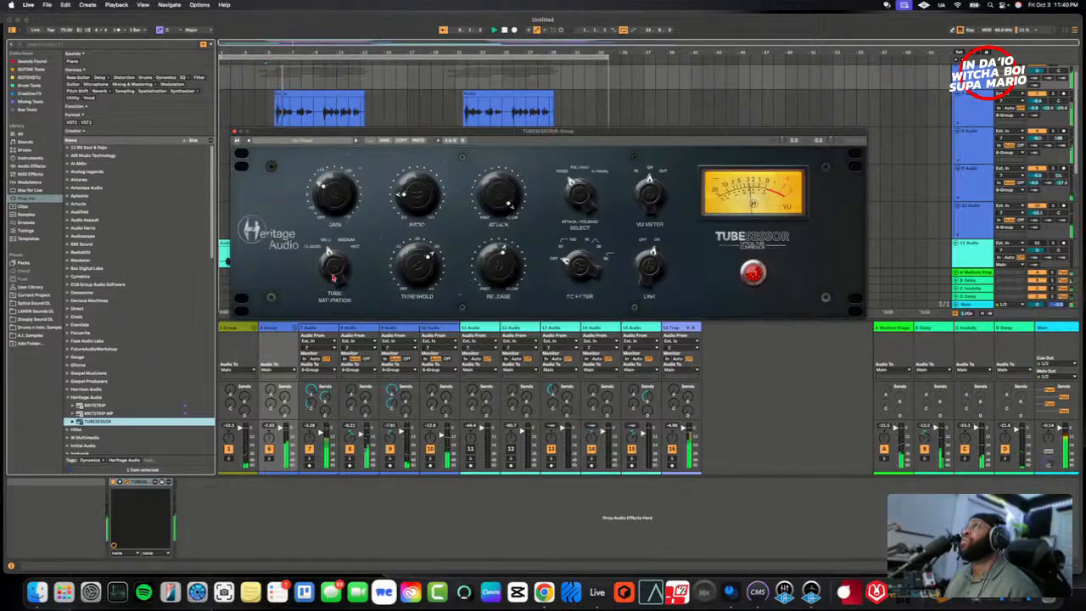
{"action": "left_click_drag", "start_coordinate": [342, 304], "coordinate": [340, 339]}
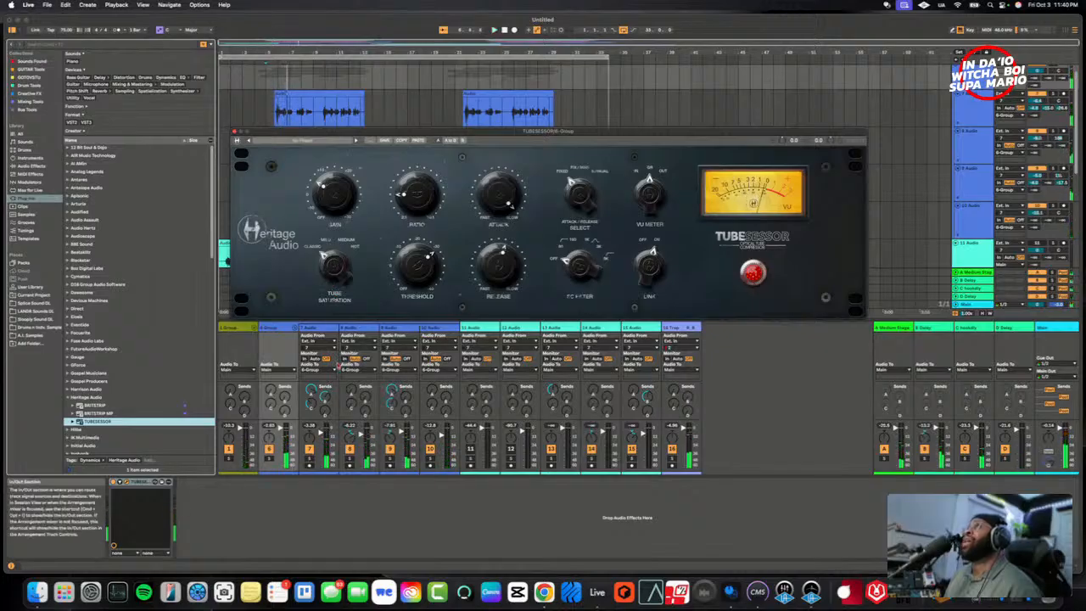
{"action": "key", "text": "space"}
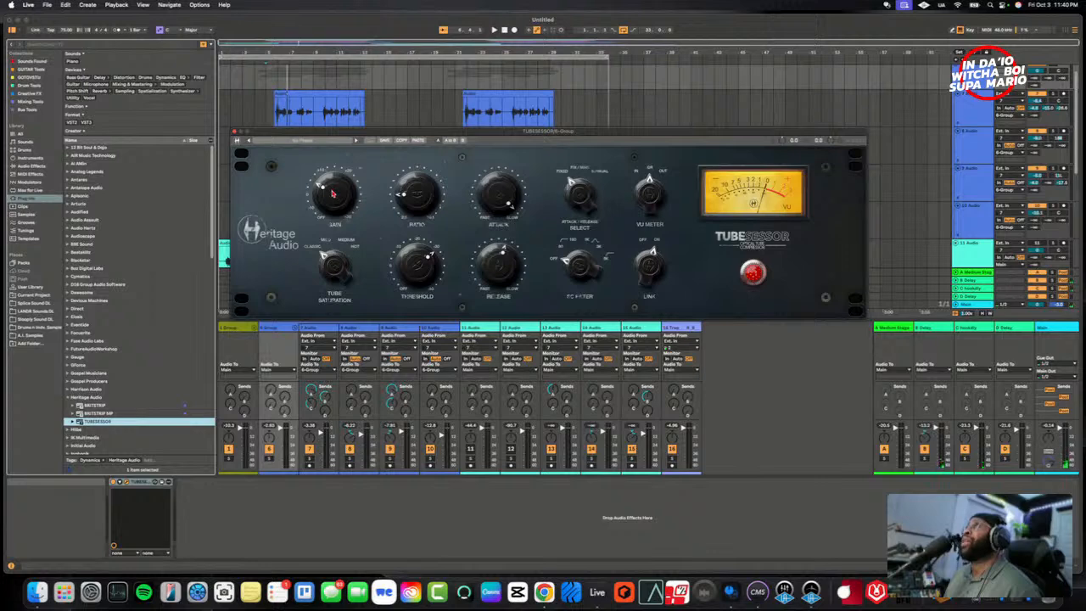
- Compare the section with TUBESESSOR switched off and on during playback, leave it on, and close the plug-in window
{"action": "key", "text": "space"}
{"action": "left_click", "coordinate": [757, 274]}
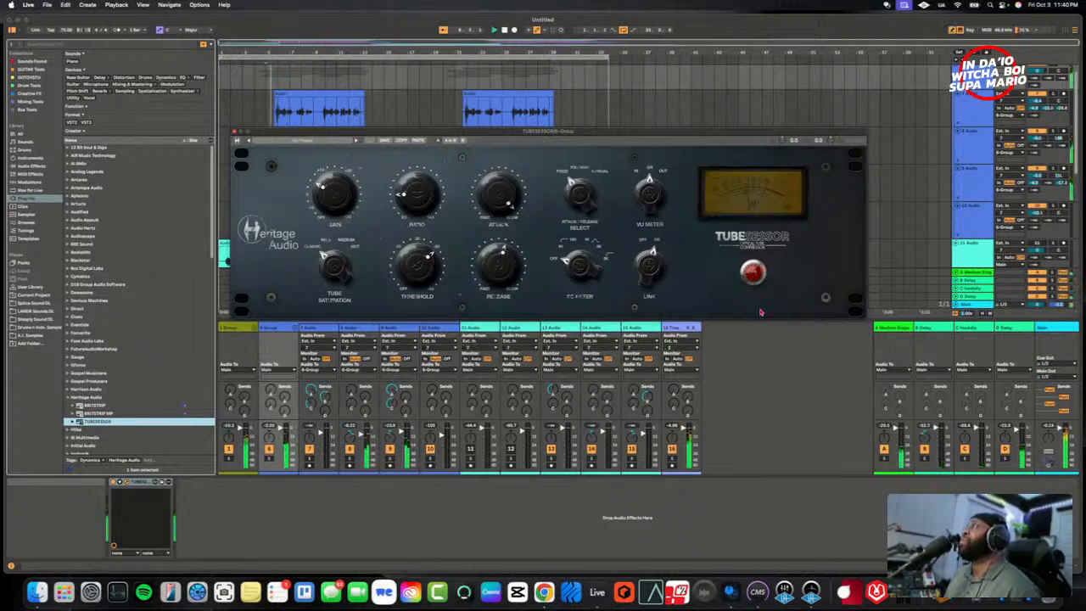
{"action": "left_click", "coordinate": [754, 277]}
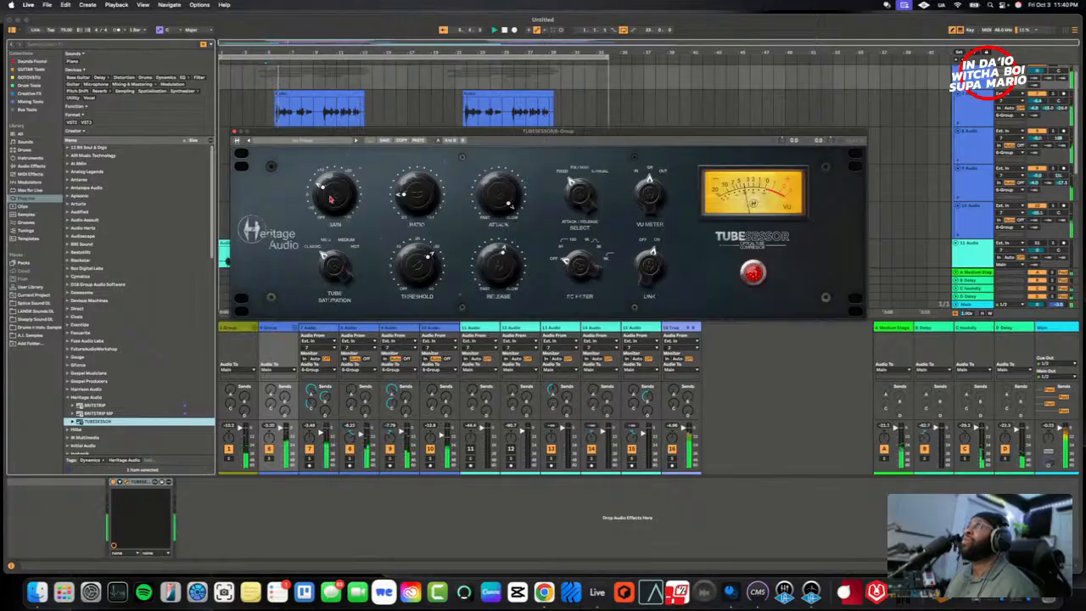
{"action": "left_click", "coordinate": [764, 280]}
{"action": "left_click", "coordinate": [763, 280]}
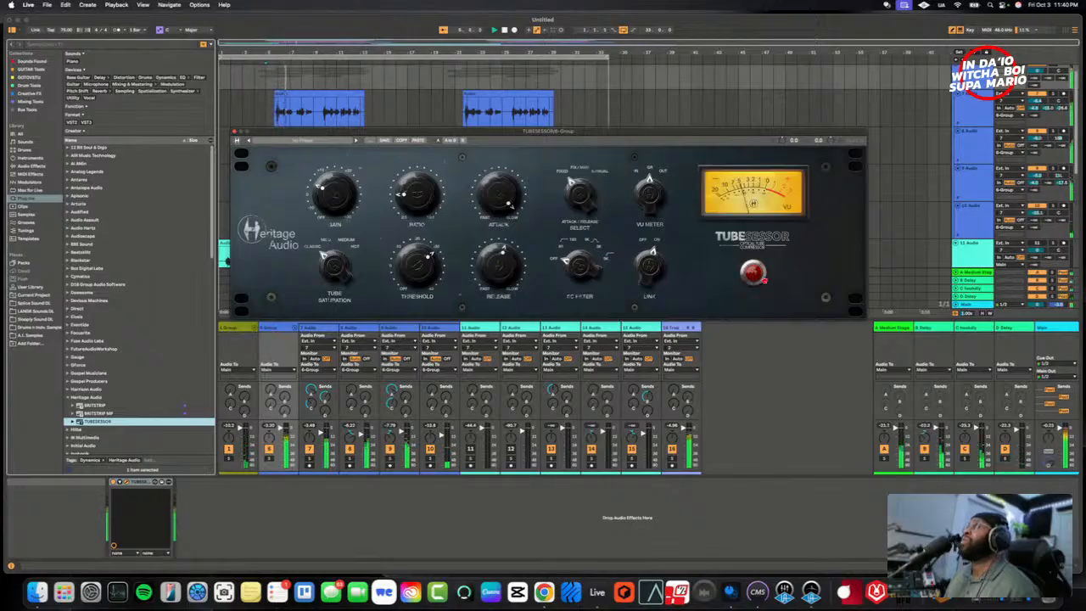
{"action": "left_click", "coordinate": [765, 282]}
{"action": "left_click", "coordinate": [766, 282]}
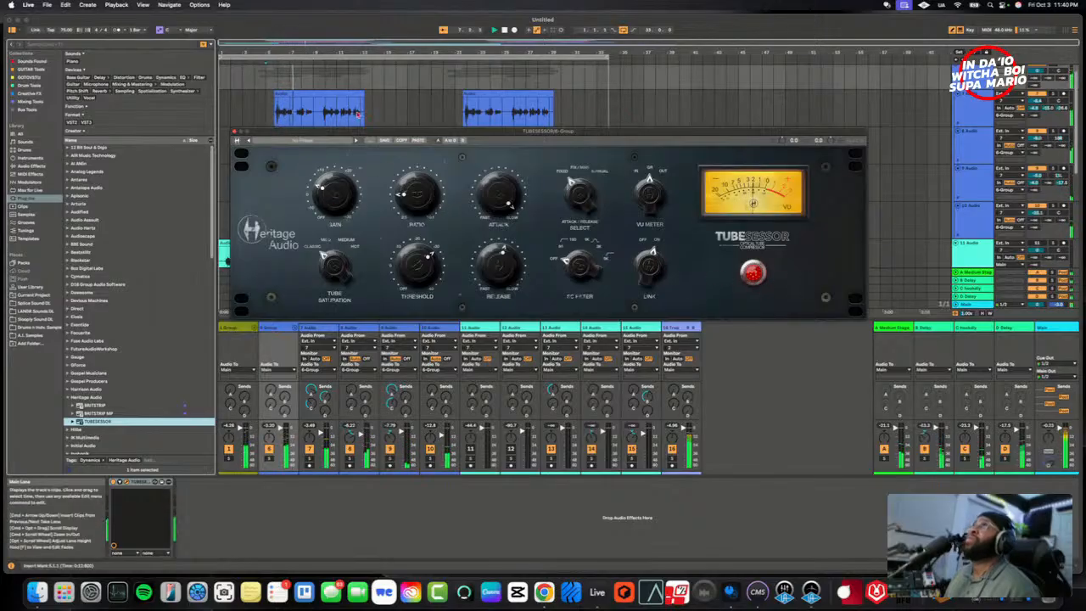
{"action": "left_click", "coordinate": [235, 131]}
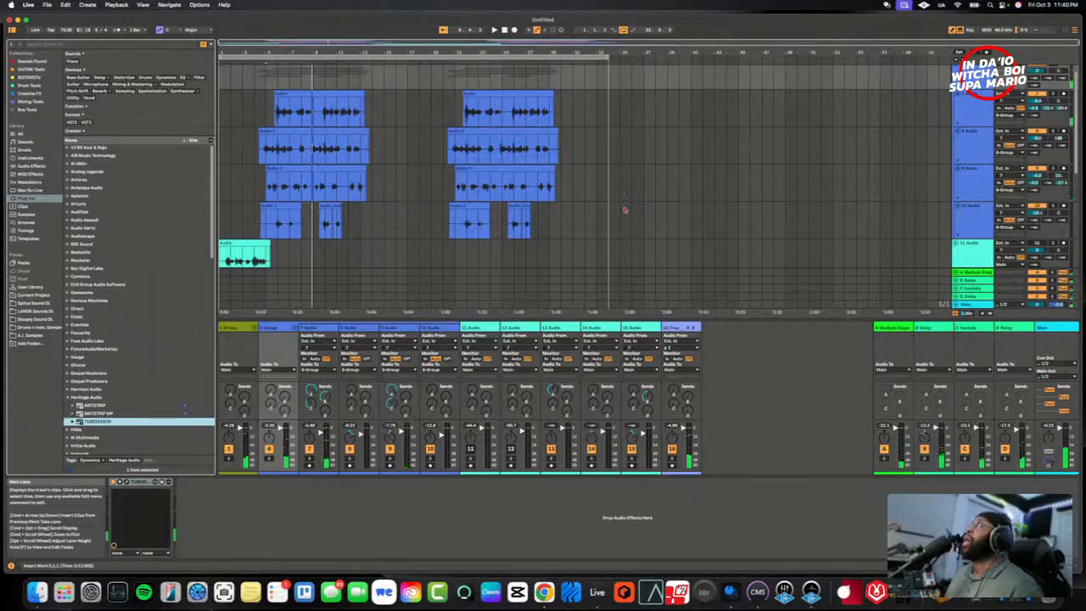
{"action": "left_click_drag", "start_coordinate": [372, 184], "coordinate": [261, 215]}
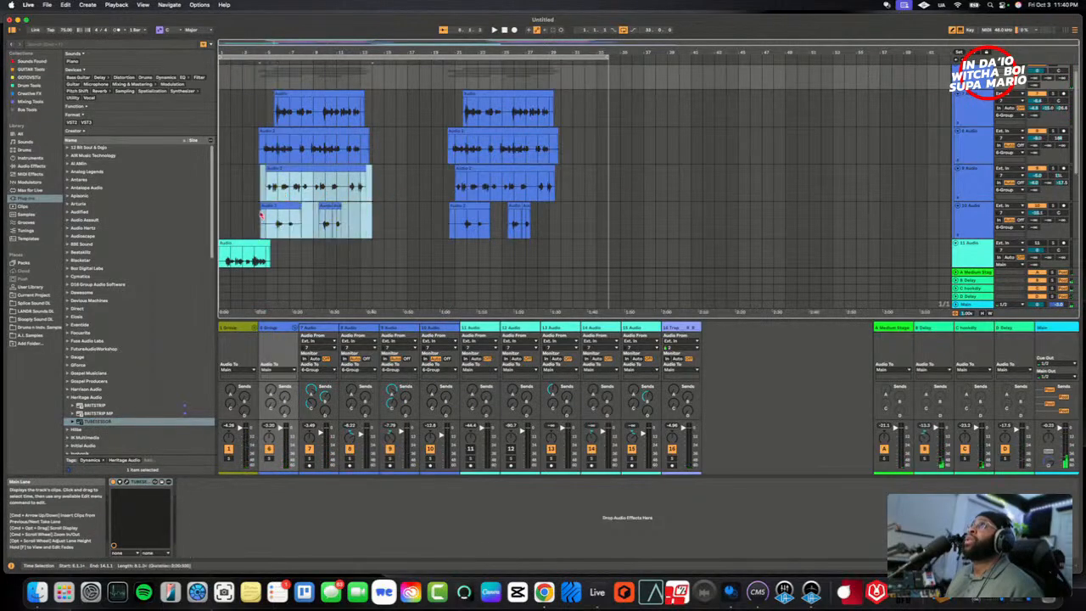
{"action": "right_click", "coordinate": [313, 170]}
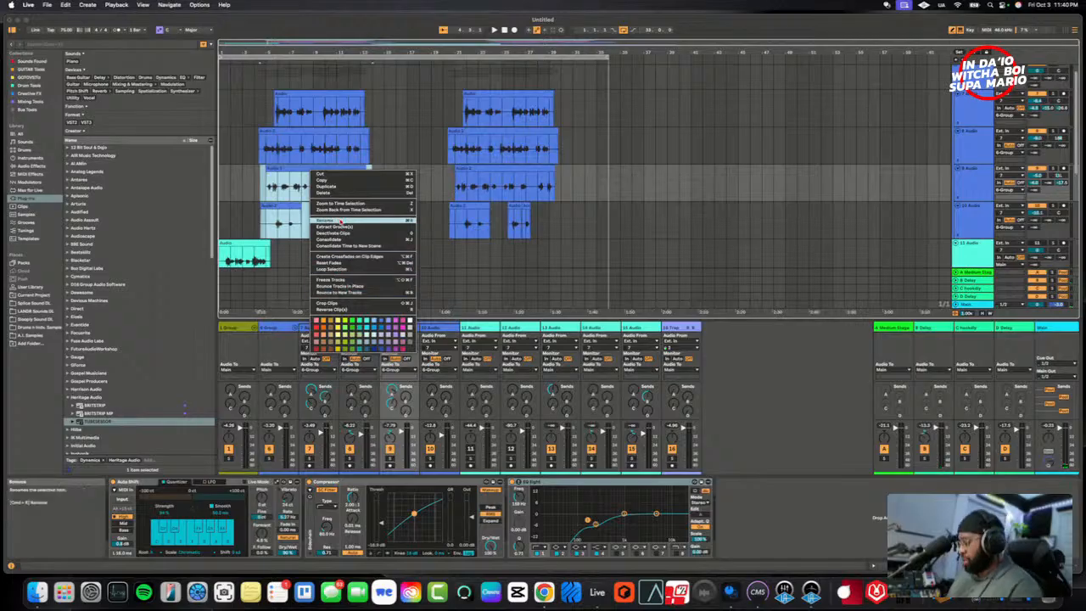
{"action": "left_click", "coordinate": [242, 190]}
{"action": "left_click", "coordinate": [302, 190]}
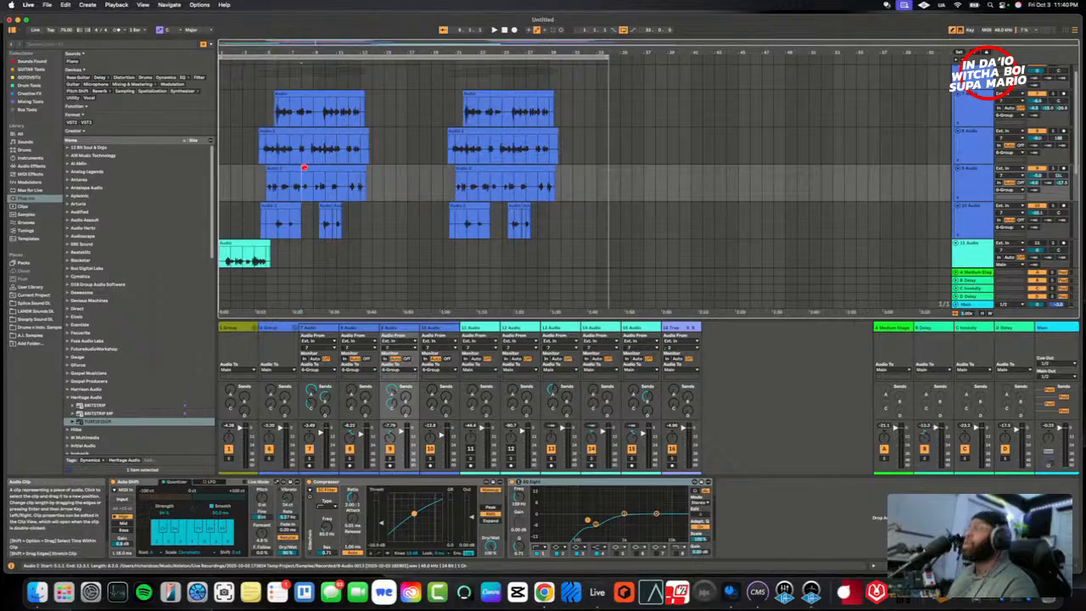
- Deactivate the first-section clips on 9 Audio and 10 Audio
{"action": "left_click", "coordinate": [304, 167]}
{"action": "key", "text": "0"}
{"action": "left_click", "coordinate": [290, 206]}
{"action": "key", "text": "0"}
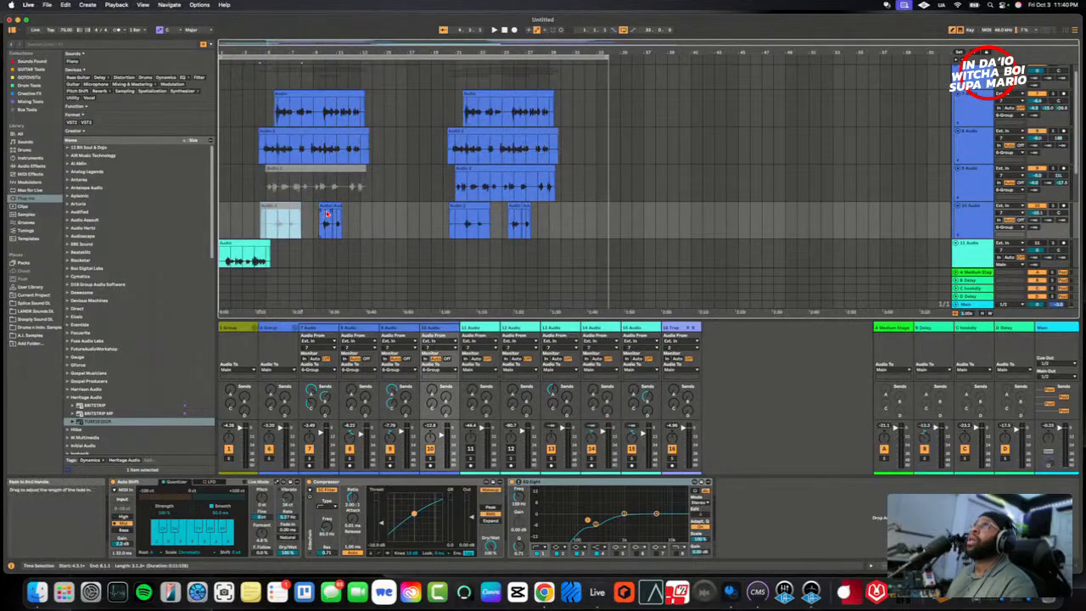
{"action": "left_click", "coordinate": [329, 207]}
{"action": "key", "text": "0"}
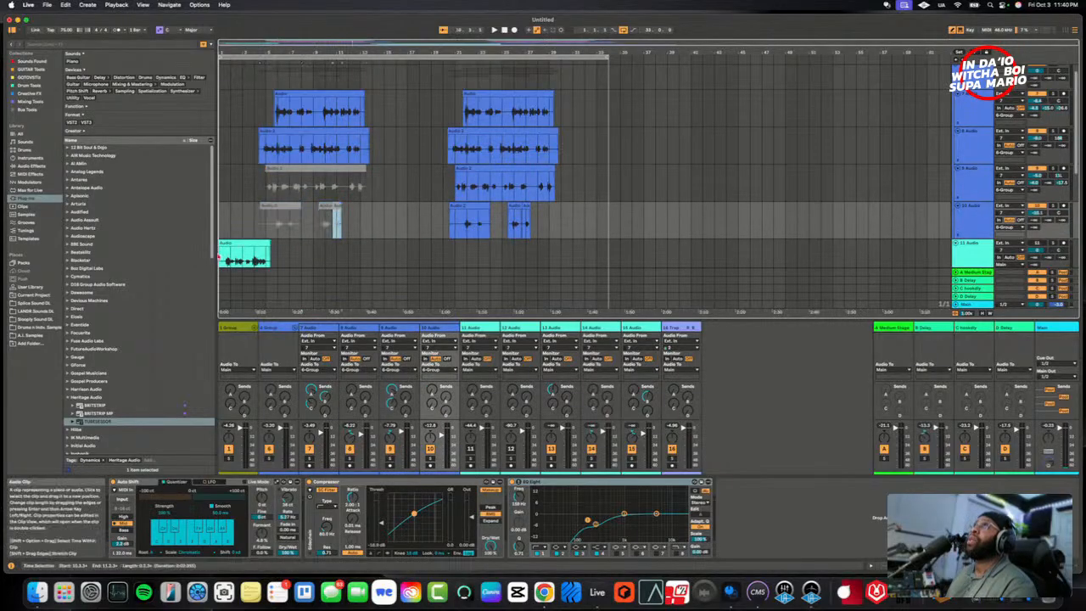
- Play the opening clip on 11 Audio and raise that track's send to the A Medium Stage return
{"action": "scroll", "coordinate": [265, 242], "scroll_direction": "down", "scroll_amount": 3}
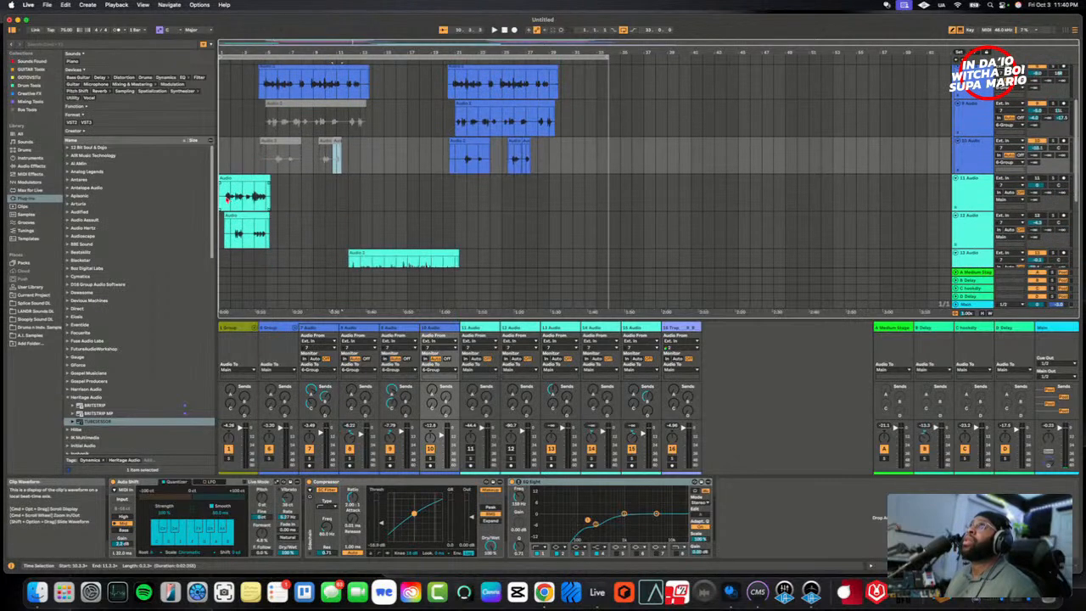
{"action": "left_click", "coordinate": [226, 200]}
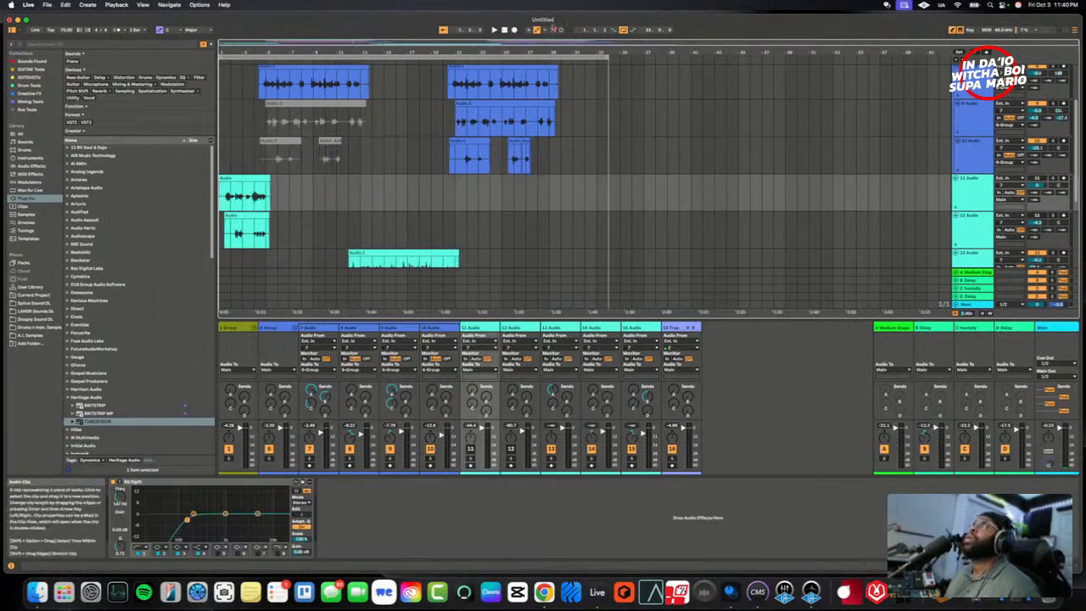
{"action": "key", "text": "space"}
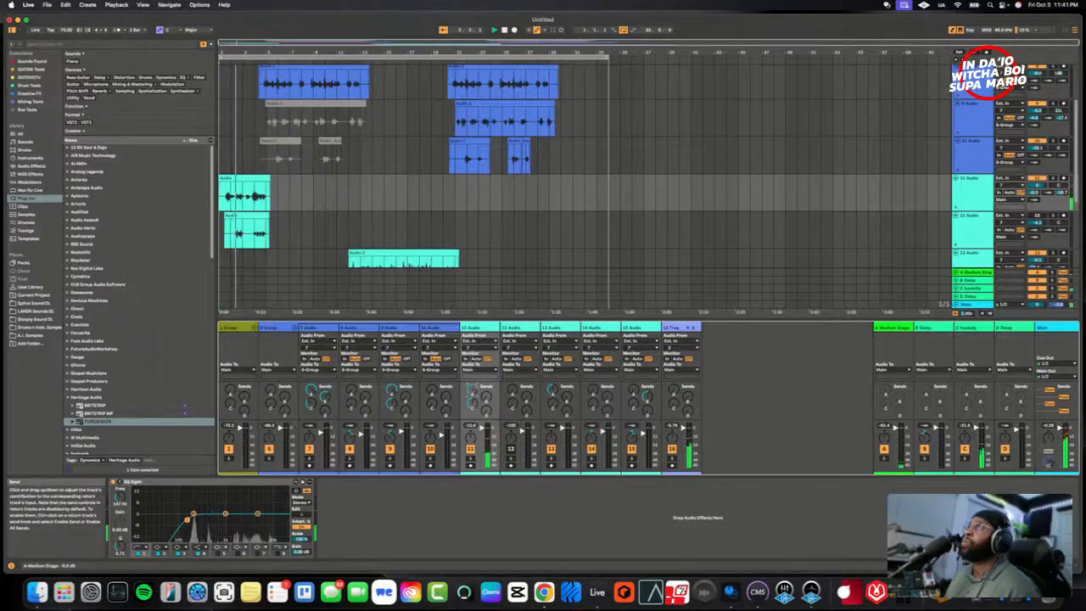
{"action": "mouse_move", "coordinate": [473, 392]}
{"action": "left_mouse_down"}
{"action": "mouse_move", "coordinate": [473, 357]}
{"action": "mouse_move", "coordinate": [472, 387]}
{"action": "left_mouse_up"}
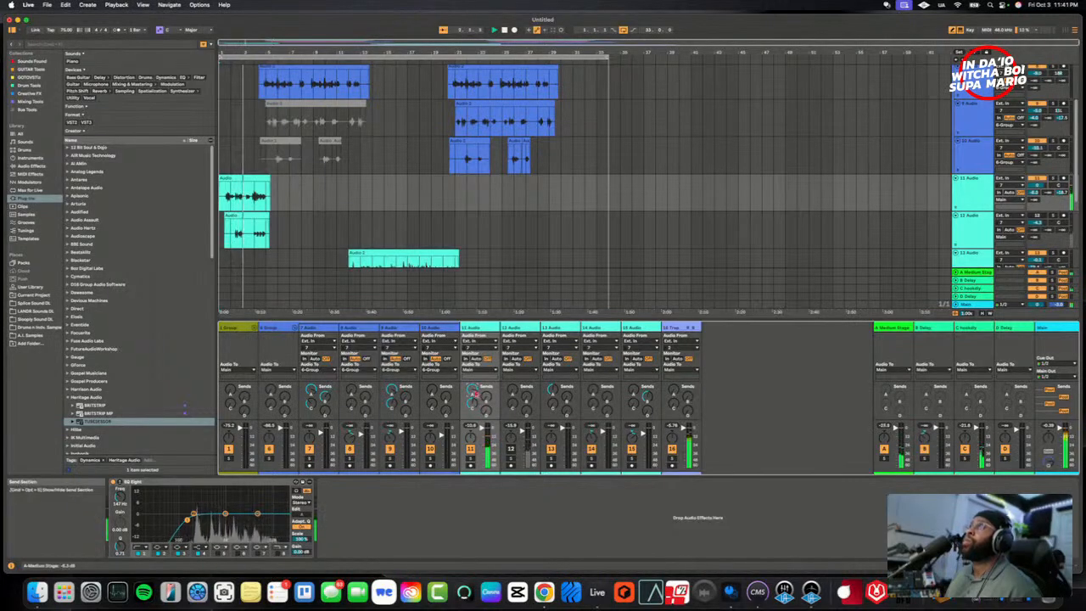
- Replay the opening with 12 Audio switched on, lower its volume slightly, and raise its send to the A Medium Stage return
{"action": "key", "text": "space"}
{"action": "key", "text": "space"}
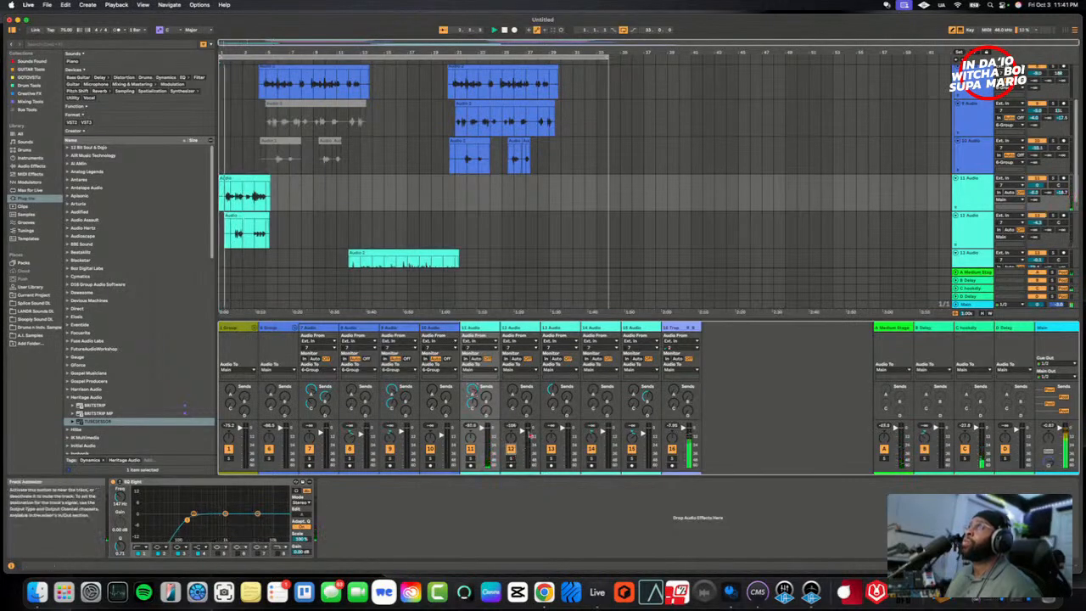
{"action": "left_click_drag", "start_coordinate": [523, 431], "coordinate": [523, 433]}
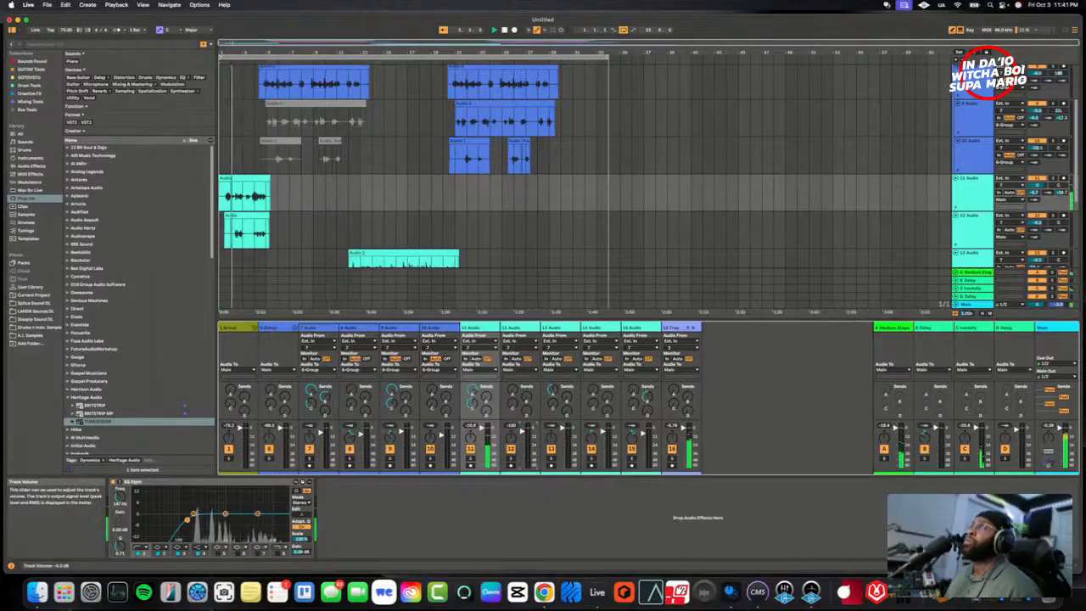
{"action": "left_click_drag", "start_coordinate": [513, 391], "coordinate": [512, 386]}
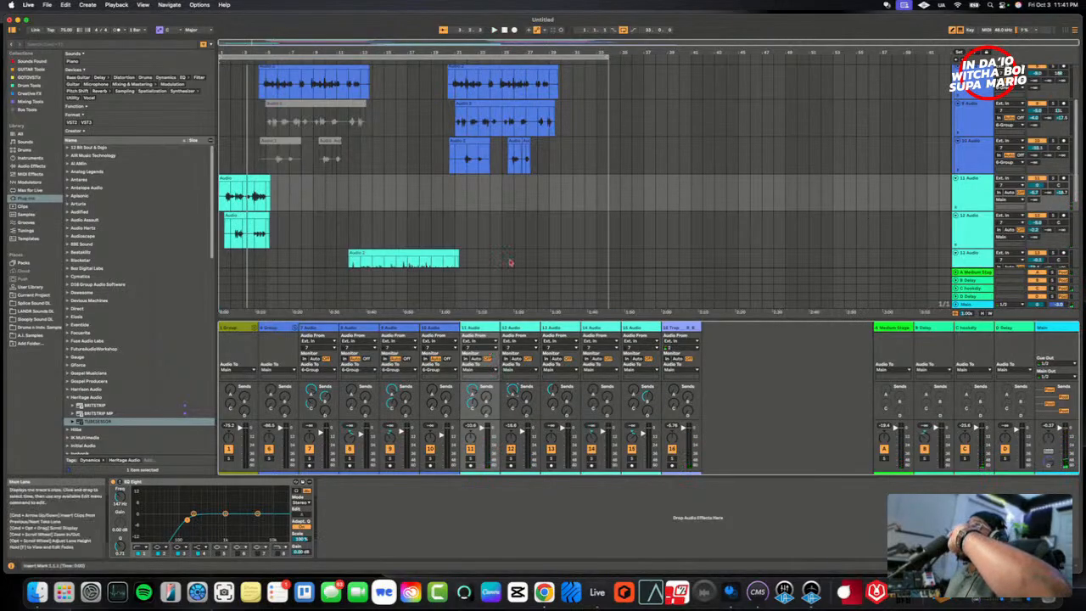
- Unfold 1 Group in the mixer and move 11 Audio and 12 Audio into it after 5 Audio
{"action": "scroll", "coordinate": [500, 182], "scroll_direction": "down", "scroll_amount": 3}
{"action": "scroll", "coordinate": [495, 170], "scroll_direction": "up", "scroll_amount": 5}
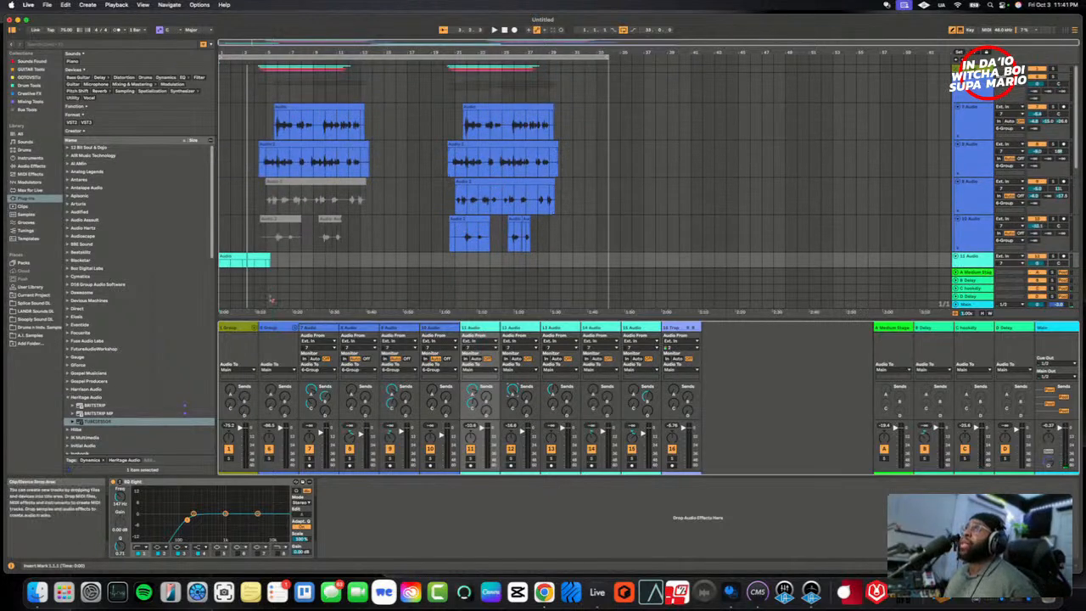
{"action": "left_click", "coordinate": [254, 328]}
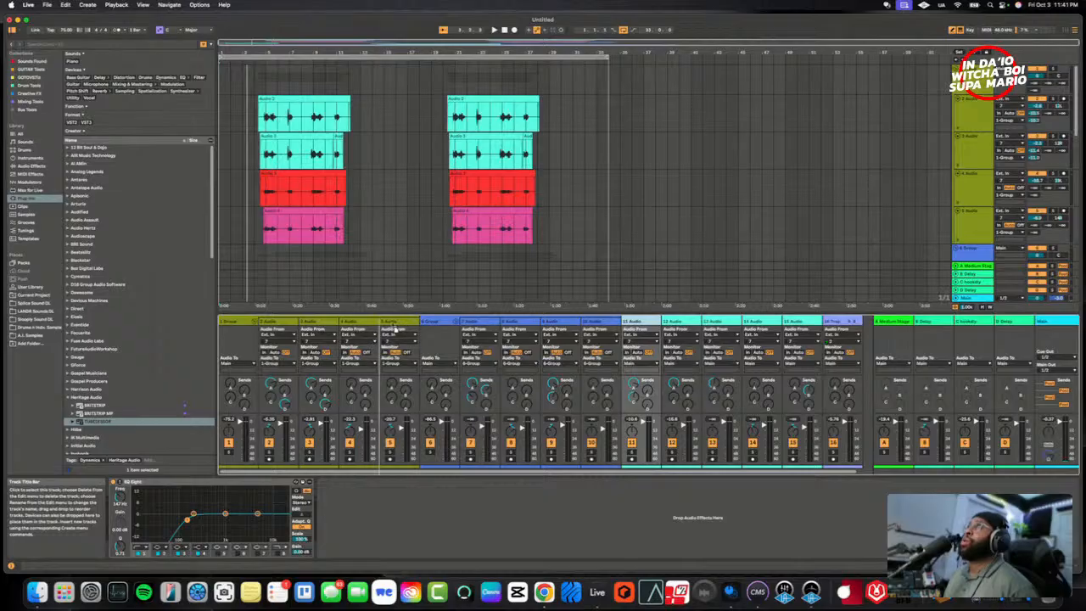
{"action": "left_click_drag", "start_coordinate": [394, 328], "coordinate": [407, 329]}
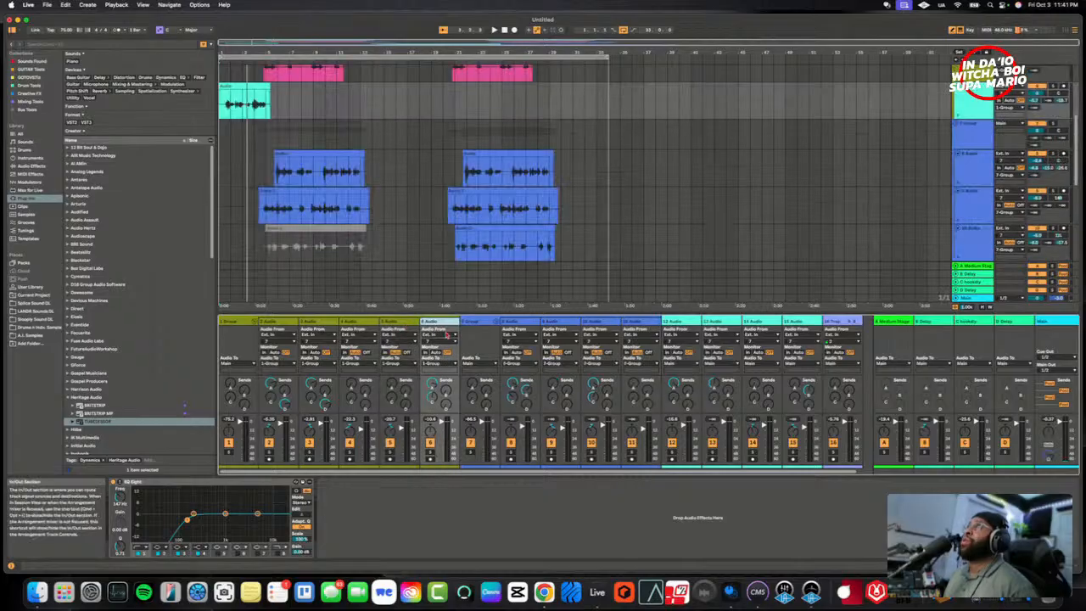
{"action": "left_click", "coordinate": [680, 325]}
{"action": "left_click_drag", "start_coordinate": [459, 327], "coordinate": [461, 327]}
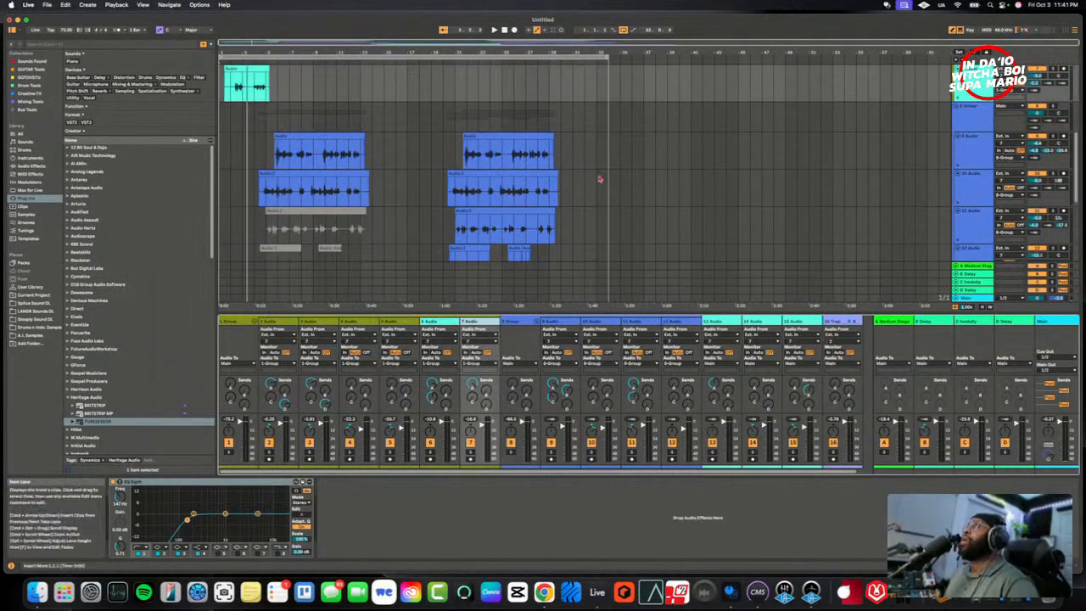
- Compare the device chains of 13 Audio, 14 Audio and 15 Audio, and look over the grouped vocal tracks
{"action": "scroll", "coordinate": [602, 178], "scroll_direction": "down", "scroll_amount": 3}
{"action": "scroll", "coordinate": [601, 184], "scroll_direction": "down", "scroll_amount": 5}
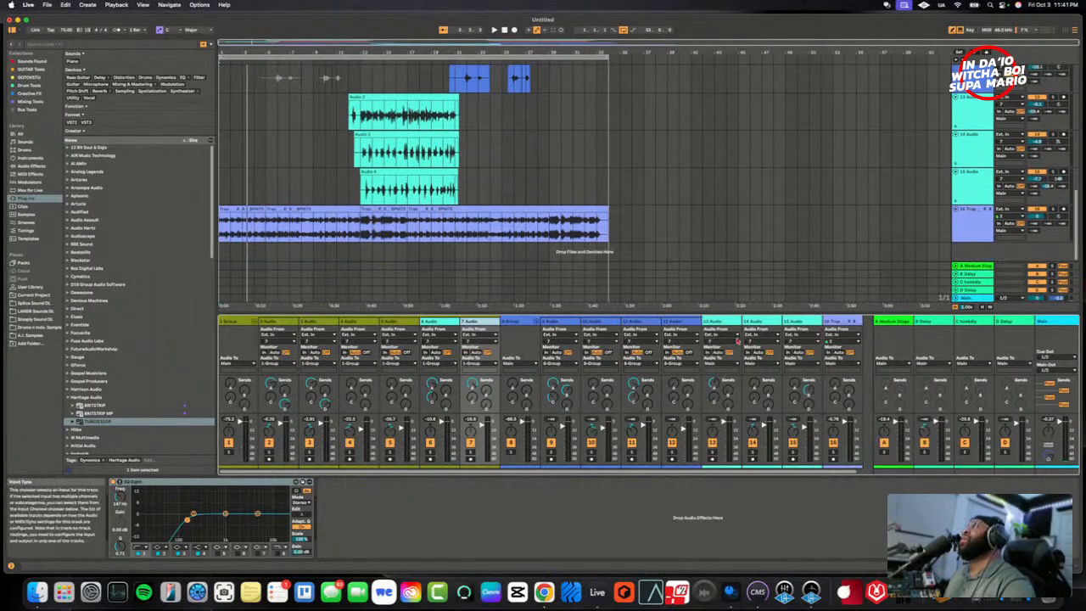
{"action": "left_click", "coordinate": [966, 181]}
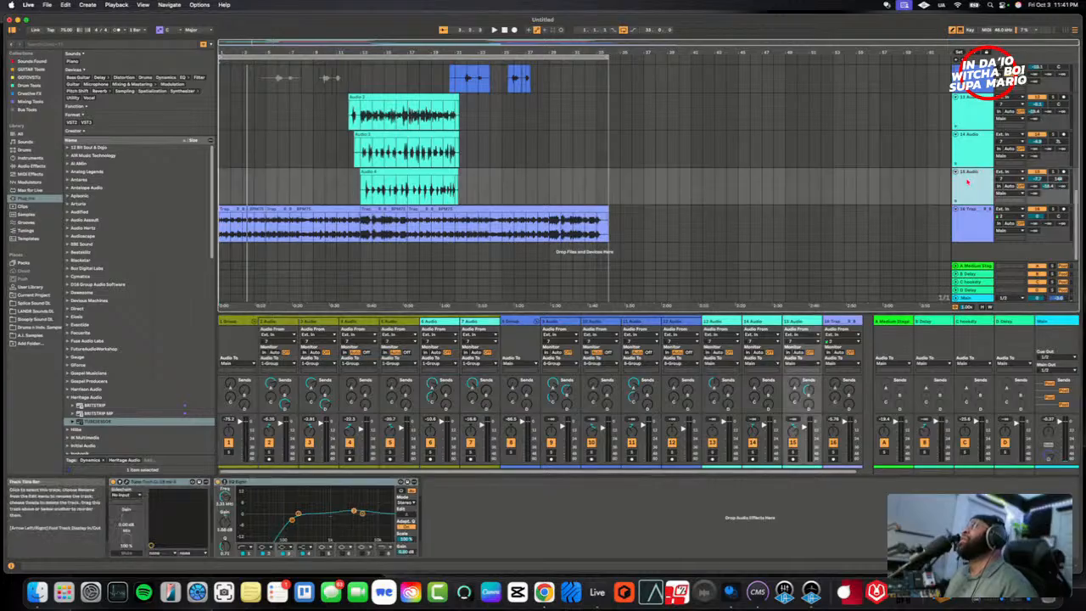
{"action": "left_click", "coordinate": [977, 141]}
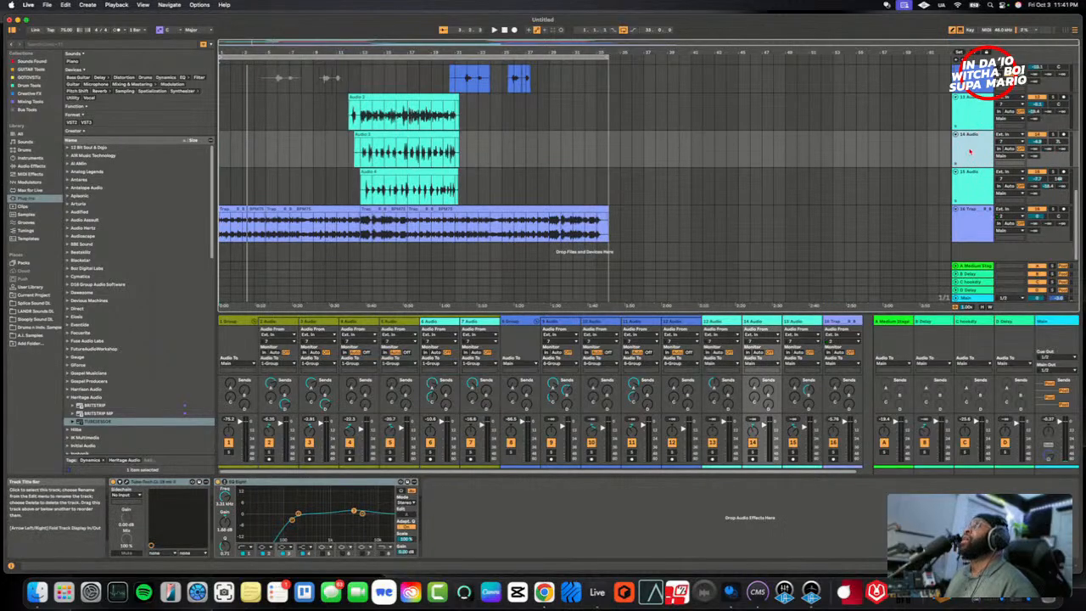
{"action": "left_click", "coordinate": [967, 178]}
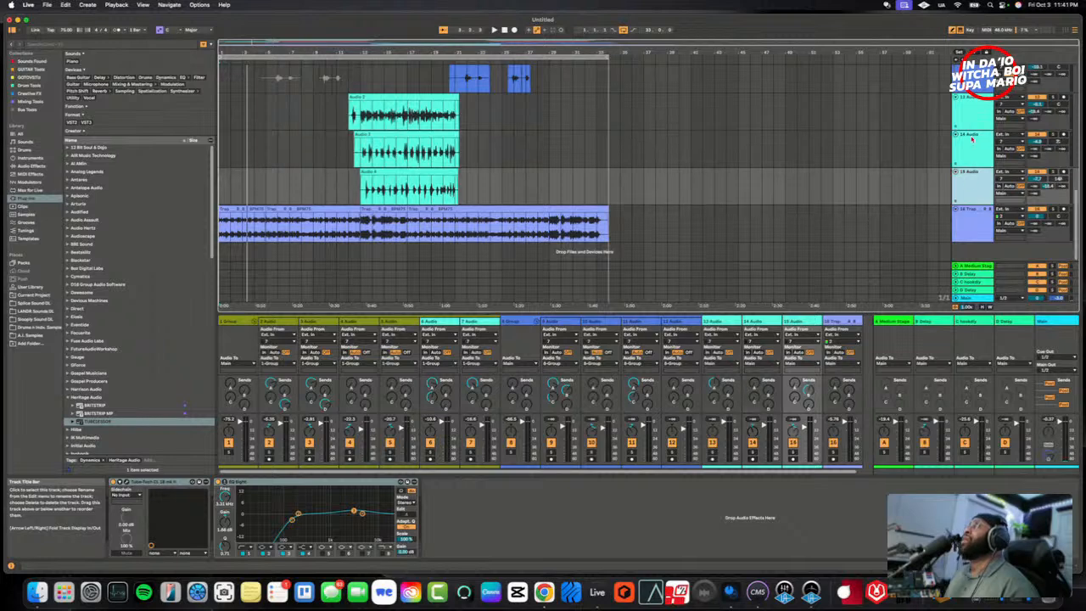
{"action": "left_click", "coordinate": [973, 140]}
{"action": "left_click", "coordinate": [984, 107]}
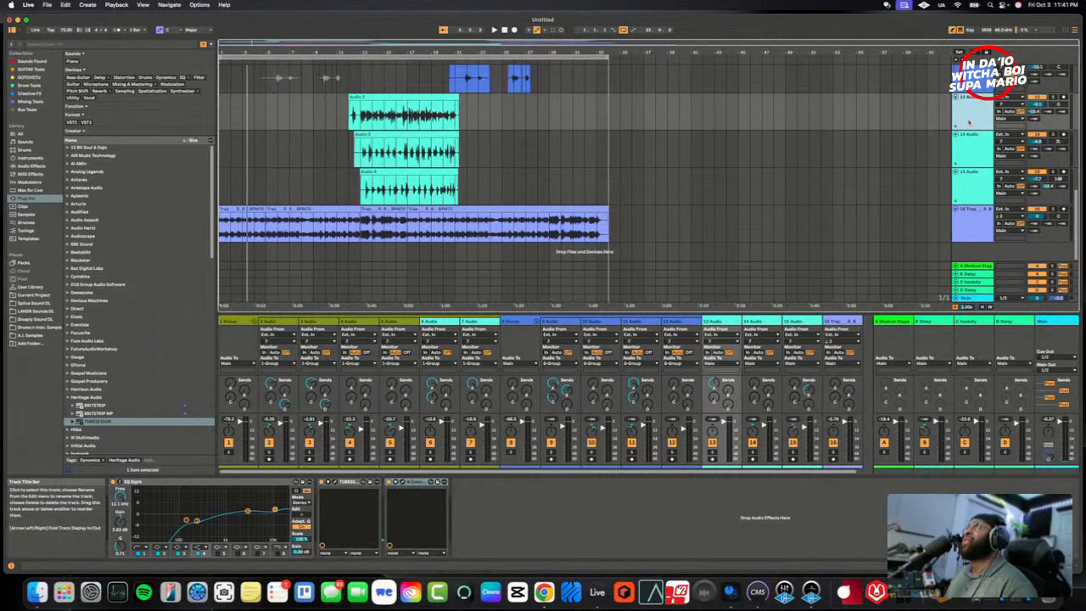
{"action": "scroll", "coordinate": [968, 122], "scroll_direction": "up", "scroll_amount": 5}
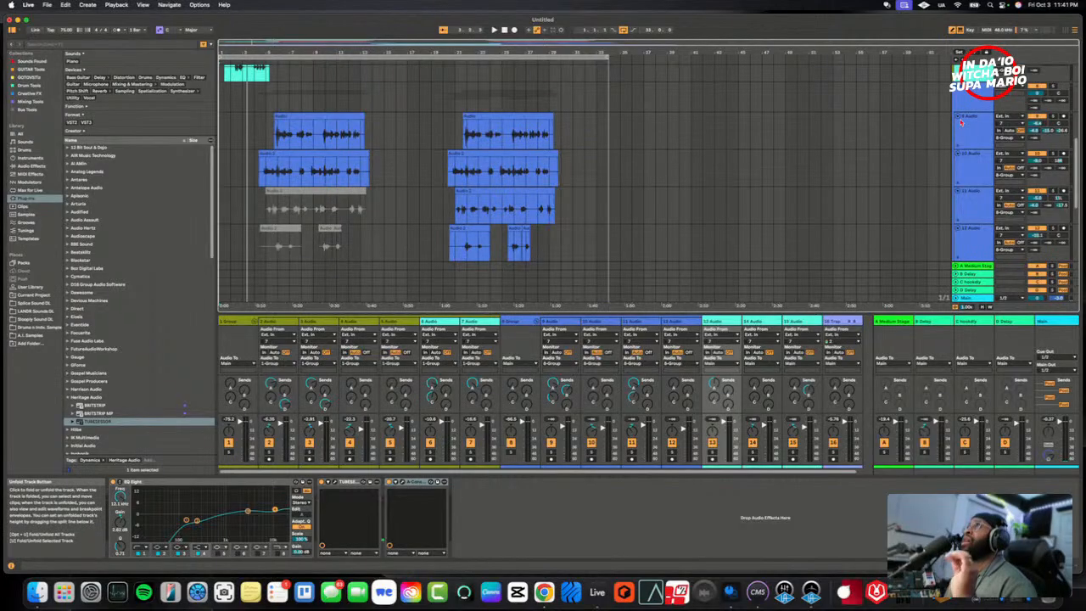
{"action": "scroll", "coordinate": [967, 119], "scroll_direction": "up", "scroll_amount": 5}
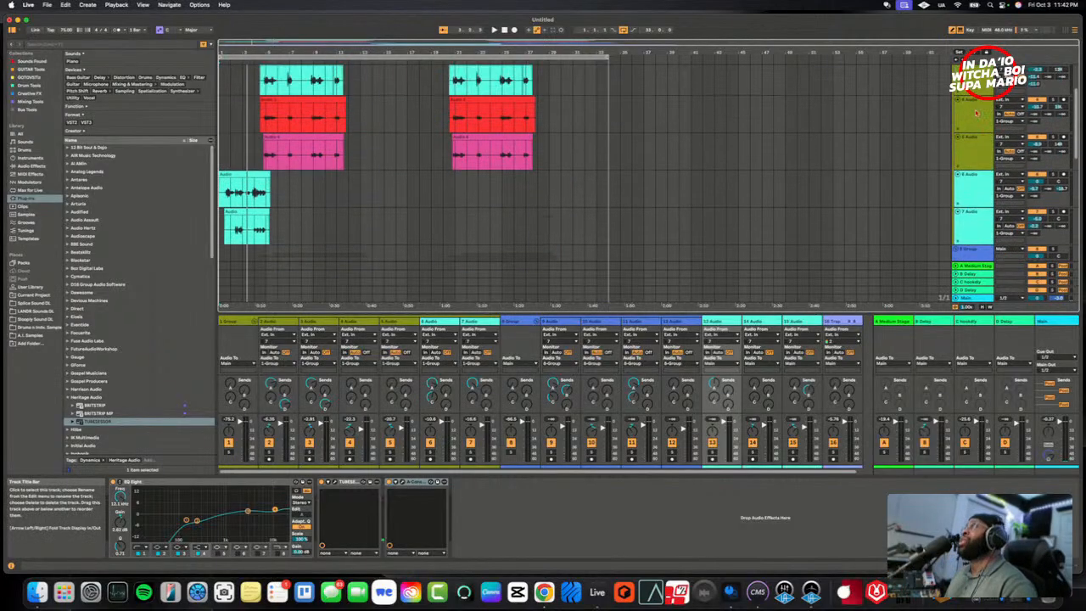
- Look over the arrangement tracks, check the device chain on 1 Group, and fold that group
{"action": "scroll", "coordinate": [977, 112], "scroll_direction": "down", "scroll_amount": 10}
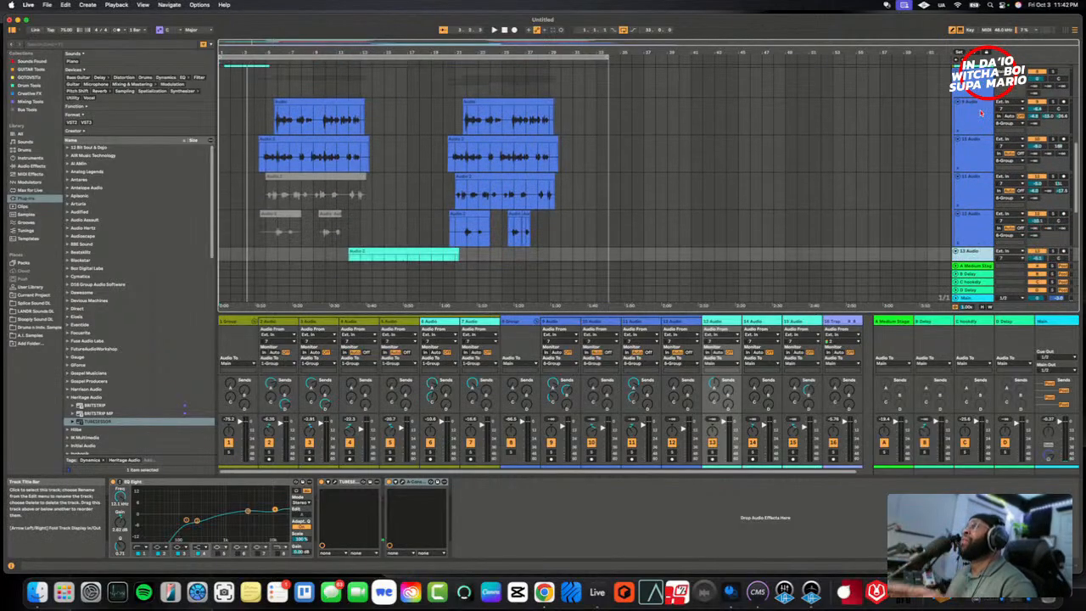
{"action": "scroll", "coordinate": [980, 112], "scroll_direction": "down", "scroll_amount": 4}
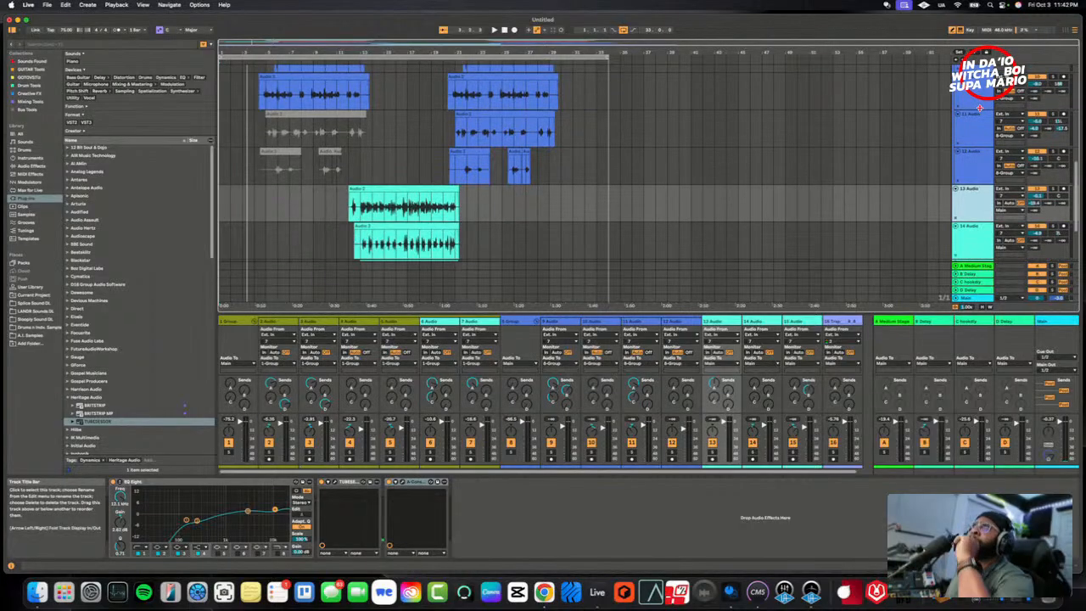
{"action": "scroll", "coordinate": [979, 109], "scroll_direction": "up", "scroll_amount": 10}
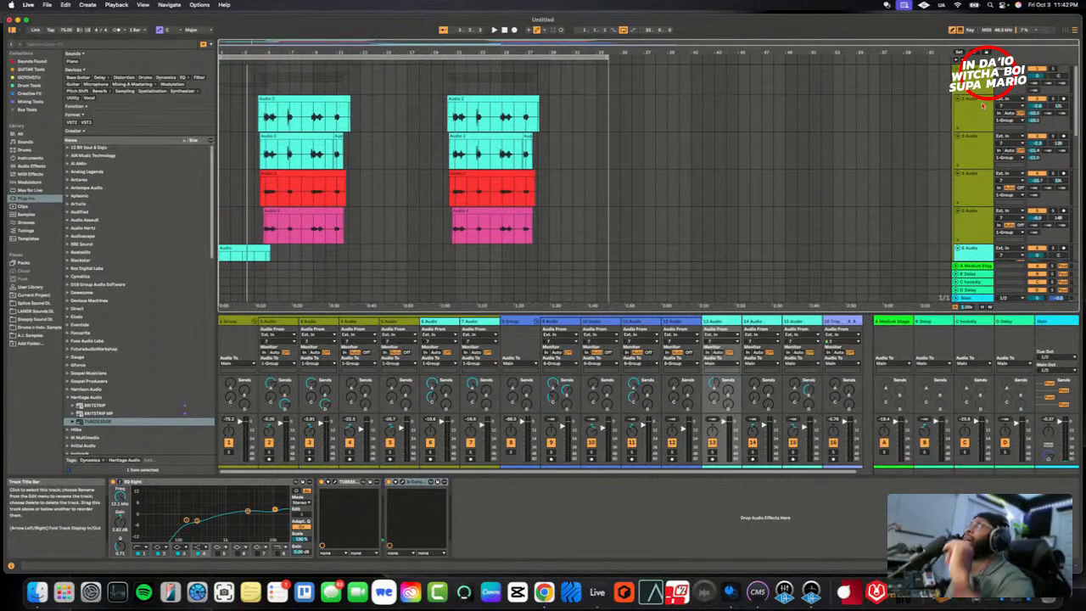
{"action": "left_click", "coordinate": [978, 84]}
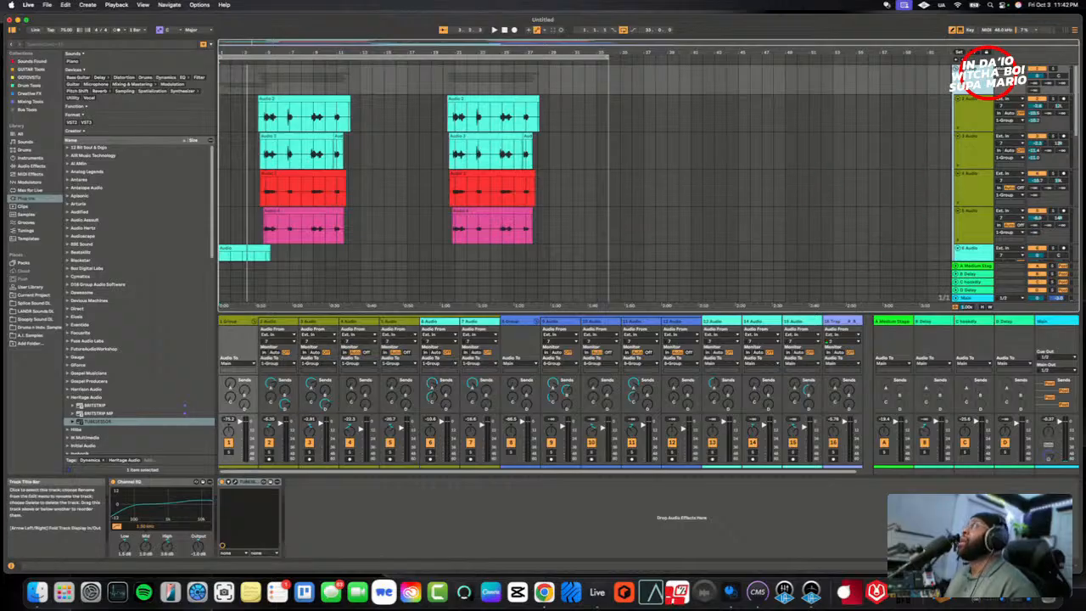
{"action": "scroll", "coordinate": [728, 154], "scroll_direction": "down", "scroll_amount": 10}
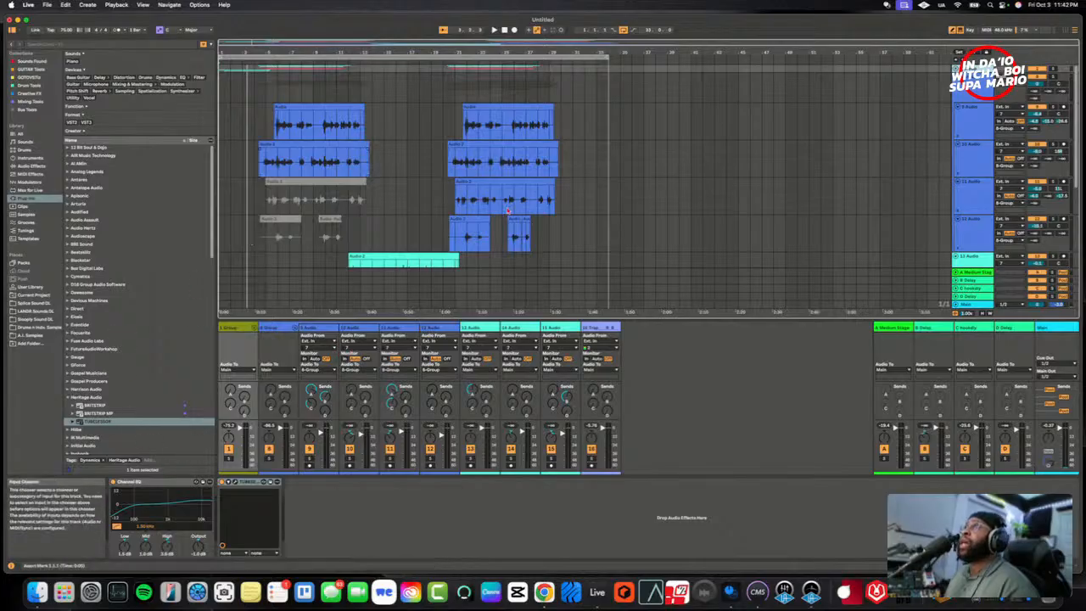
- Load Softube's Tube-Tech CL 1B mk II onto 8 Group, after its TUBESESSOR compressor
{"action": "left_click", "coordinate": [973, 91]}
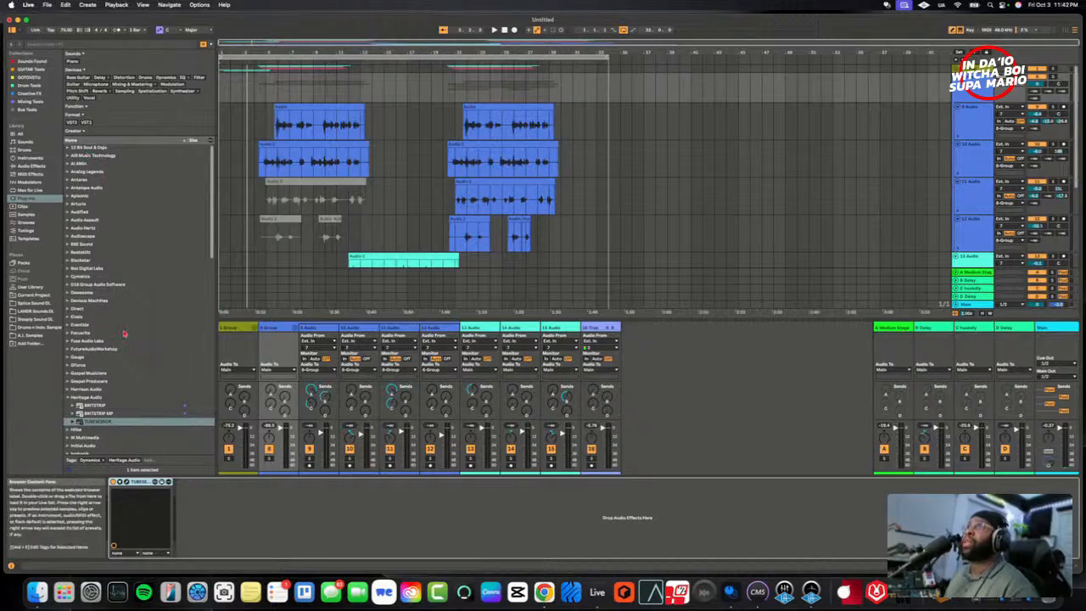
{"action": "scroll", "coordinate": [146, 363], "scroll_direction": "down", "scroll_amount": 5}
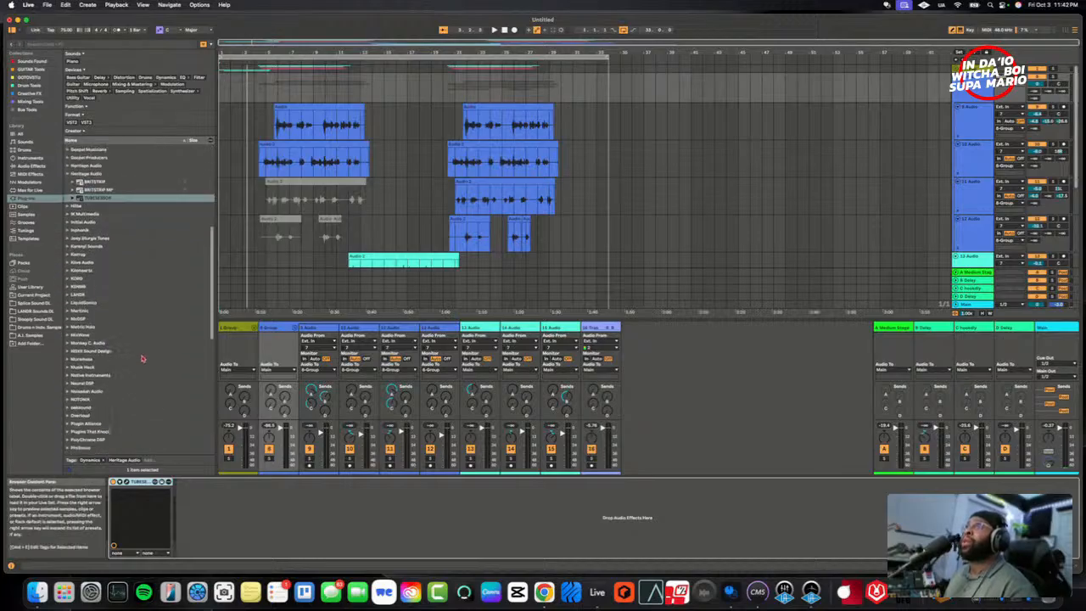
{"action": "scroll", "coordinate": [142, 365], "scroll_direction": "down", "scroll_amount": 5}
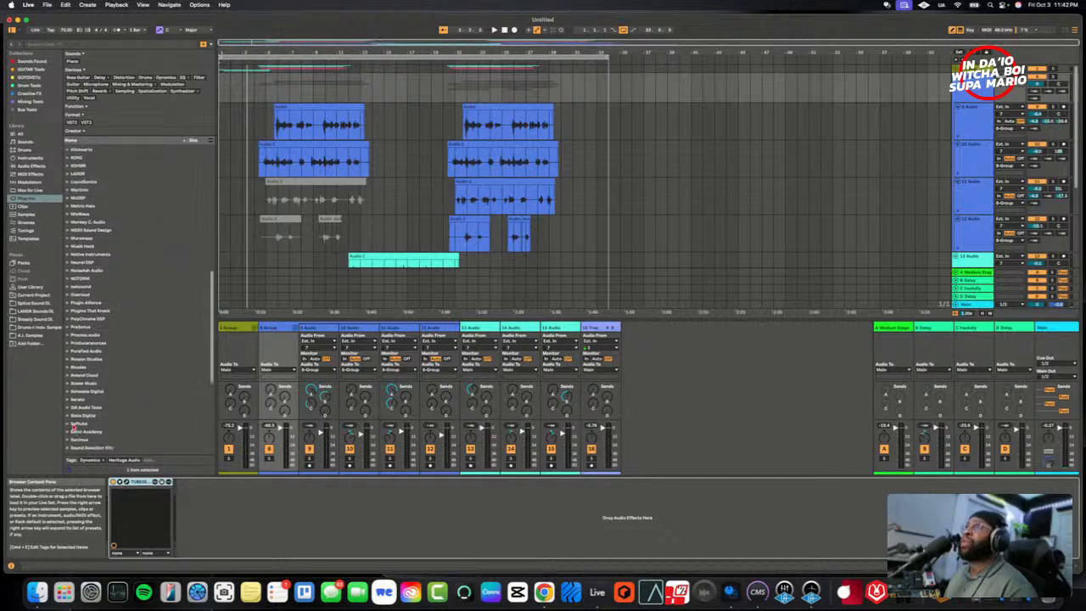
{"action": "left_click", "coordinate": [67, 425]}
{"action": "scroll", "coordinate": [123, 410], "scroll_direction": "down", "scroll_amount": 4}
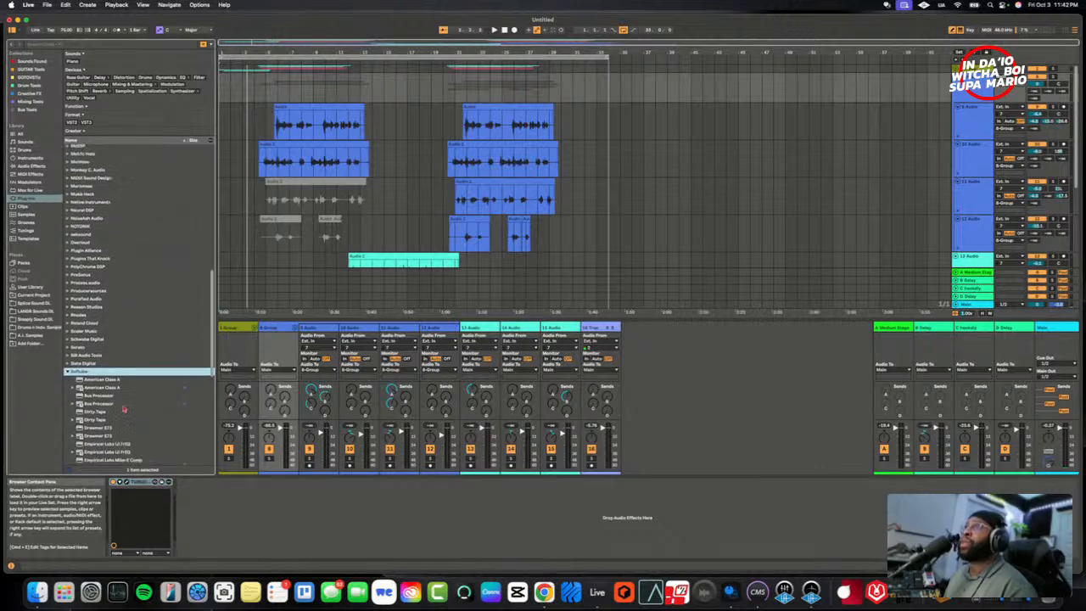
{"action": "scroll", "coordinate": [123, 408], "scroll_direction": "down", "scroll_amount": 1}
{"action": "left_click", "coordinate": [118, 407]}
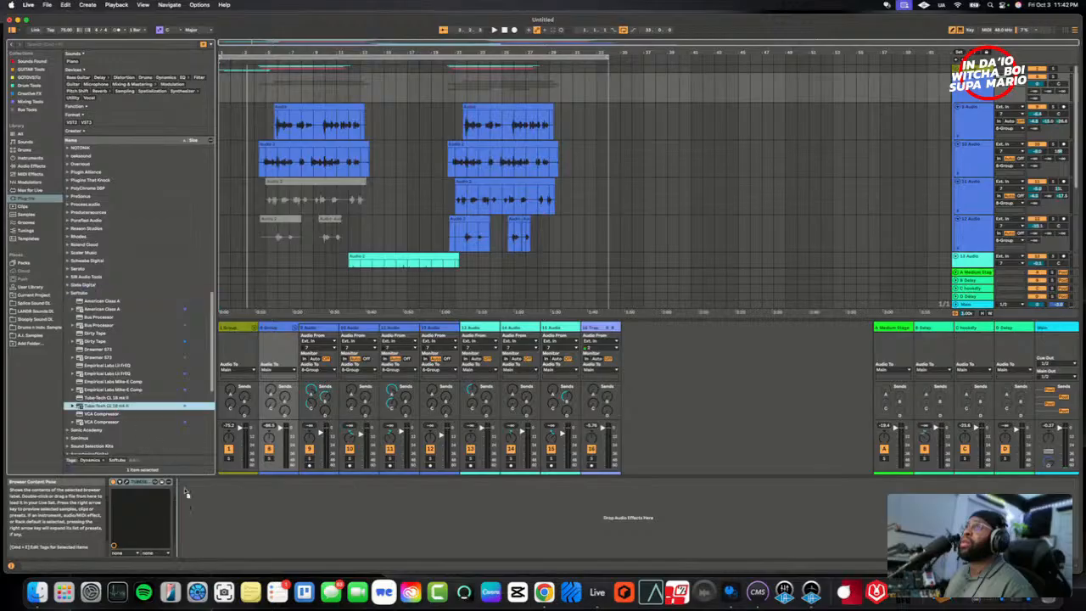
{"action": "left_click_drag", "start_coordinate": [187, 507], "coordinate": [188, 507]}
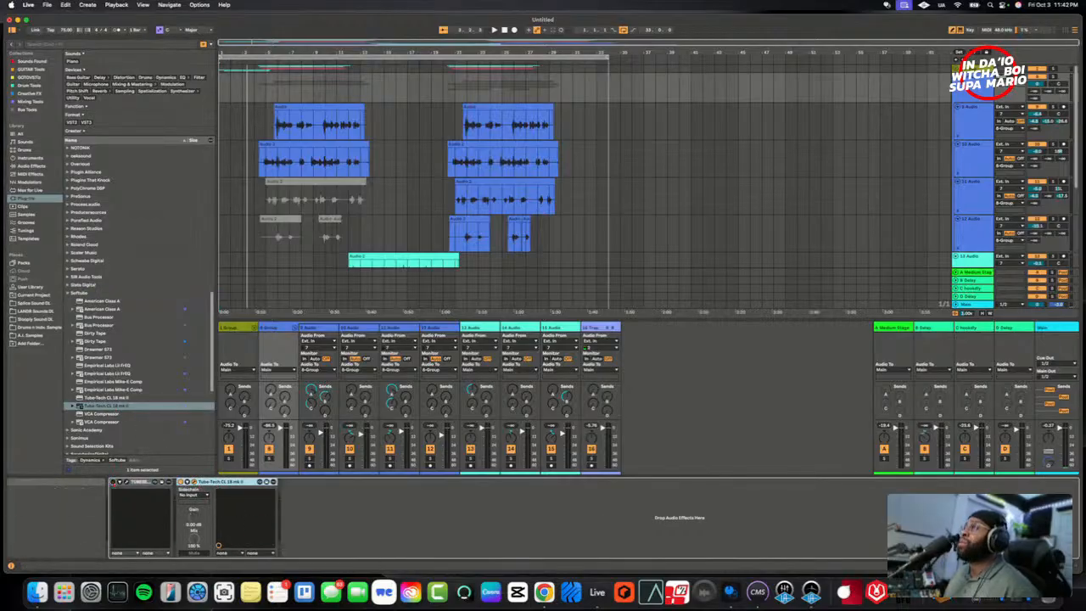
- Show 8 Group's TUBESESSOR and arrange the two compressor windows with the Tube-Tech above it
{"action": "left_click_drag", "start_coordinate": [730, 321], "coordinate": [516, 212]}
{"action": "mouse_move", "coordinate": [445, 331]}
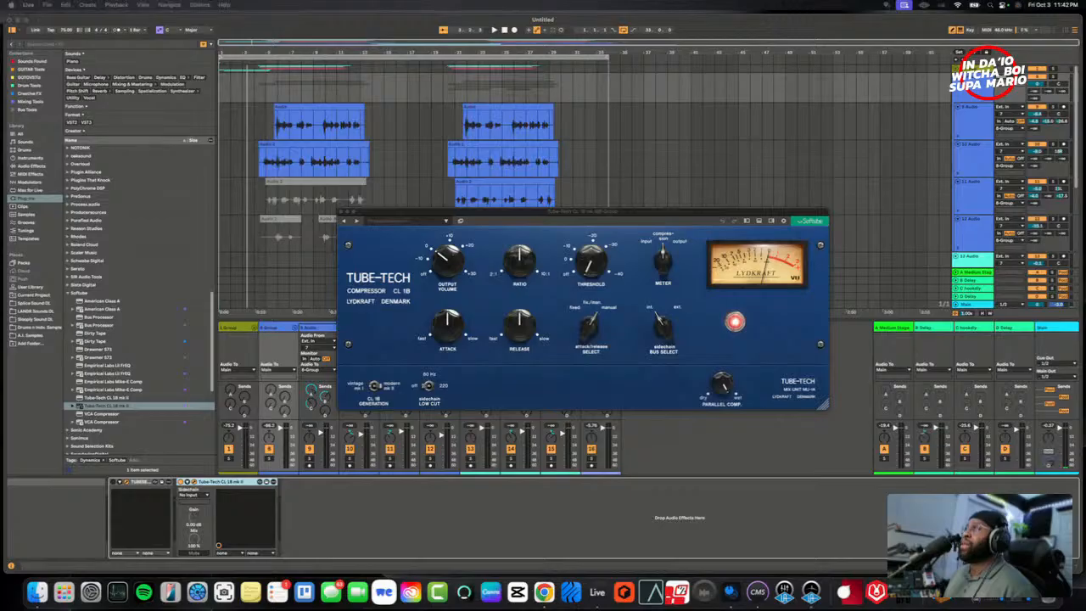
{"action": "left_click_drag", "start_coordinate": [452, 607], "coordinate": [466, 369]}
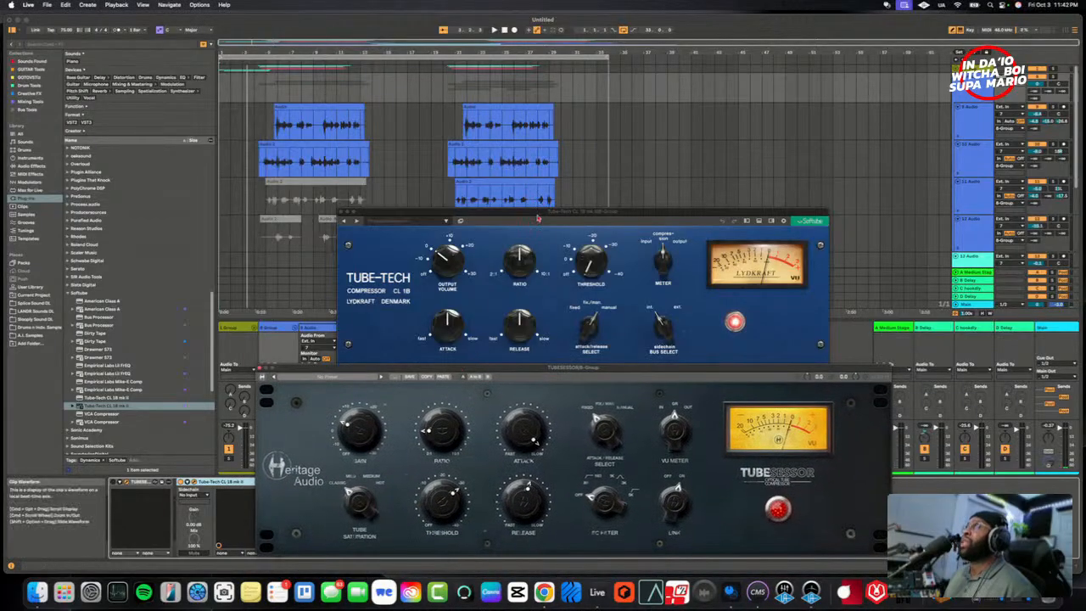
{"action": "left_click_drag", "start_coordinate": [532, 219], "coordinate": [516, 158]}
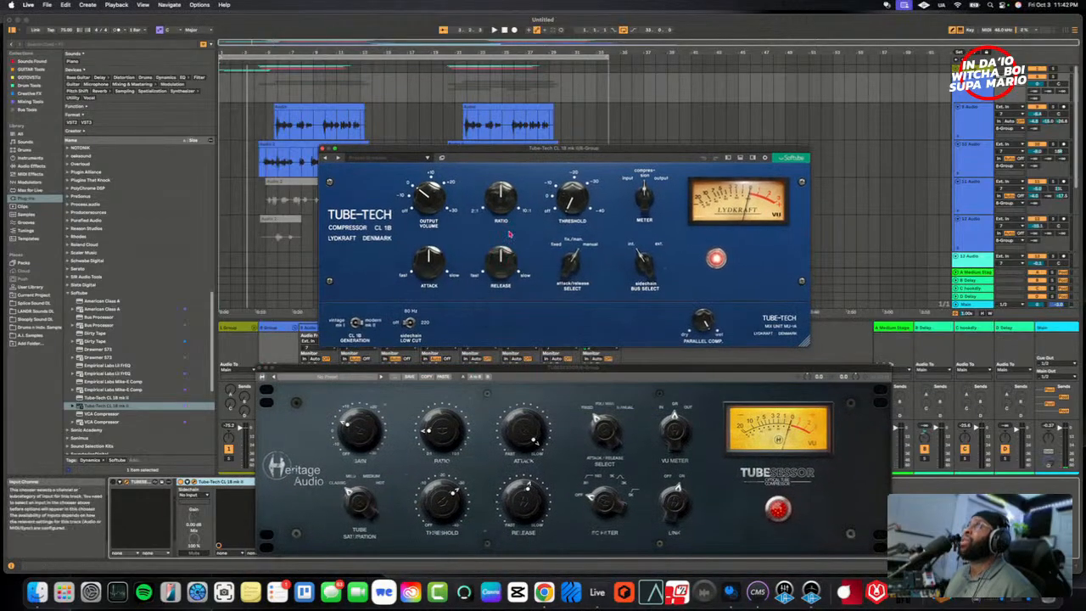
- Lower the Tube-Tech's ratio, adjust its attack/release select, set release to 5.3, slow the attack, and close the TUBESESSOR window
{"action": "left_click_drag", "start_coordinate": [508, 197], "coordinate": [508, 239]}
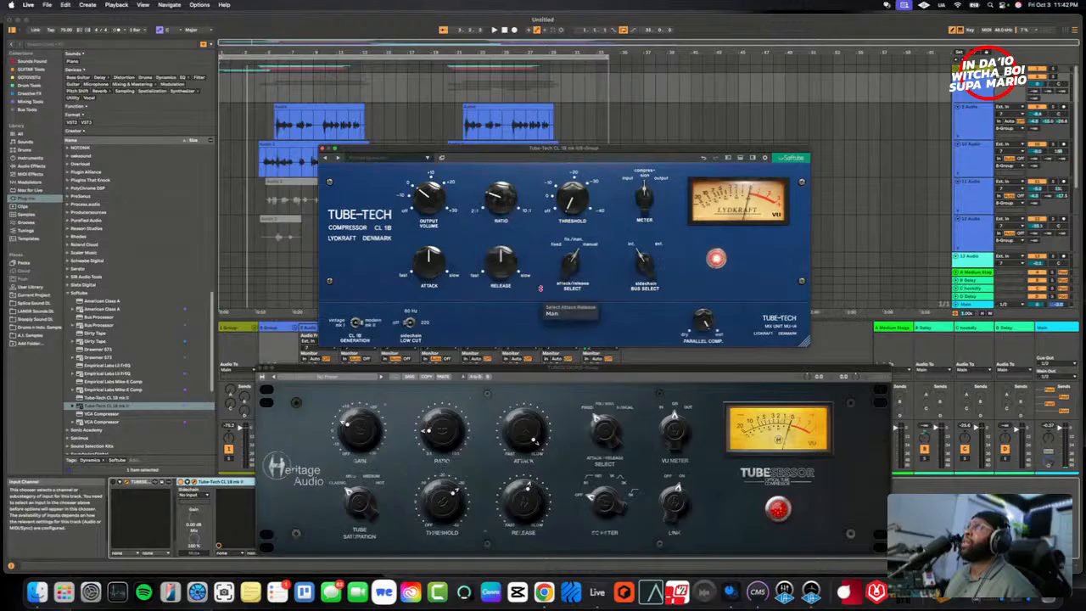
{"action": "mouse_move", "coordinate": [509, 265]}
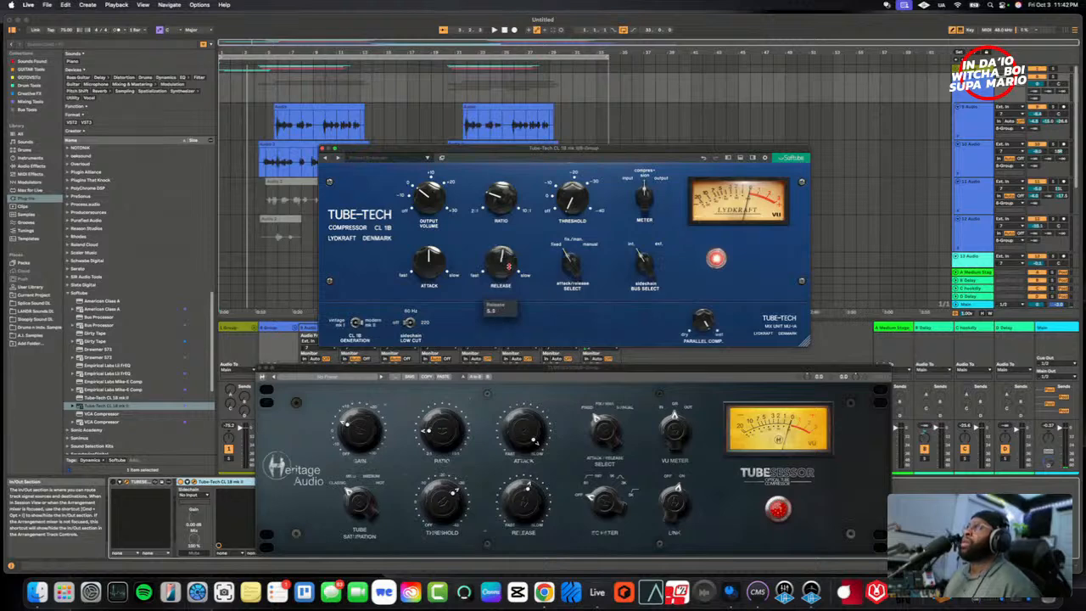
{"action": "mouse_move", "coordinate": [429, 256]}
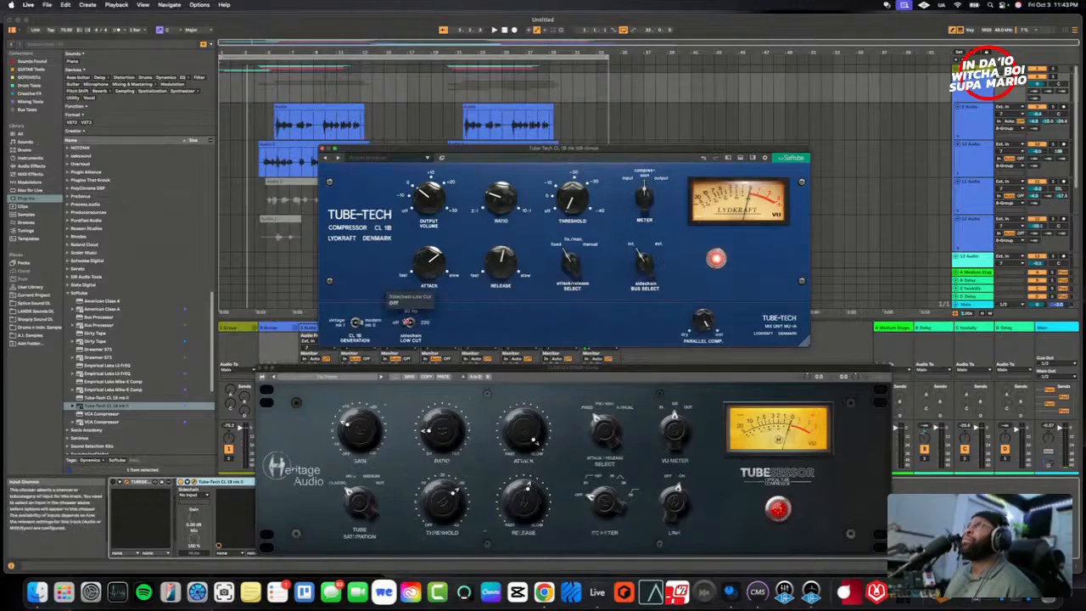
{"action": "left_click", "coordinate": [261, 369]}
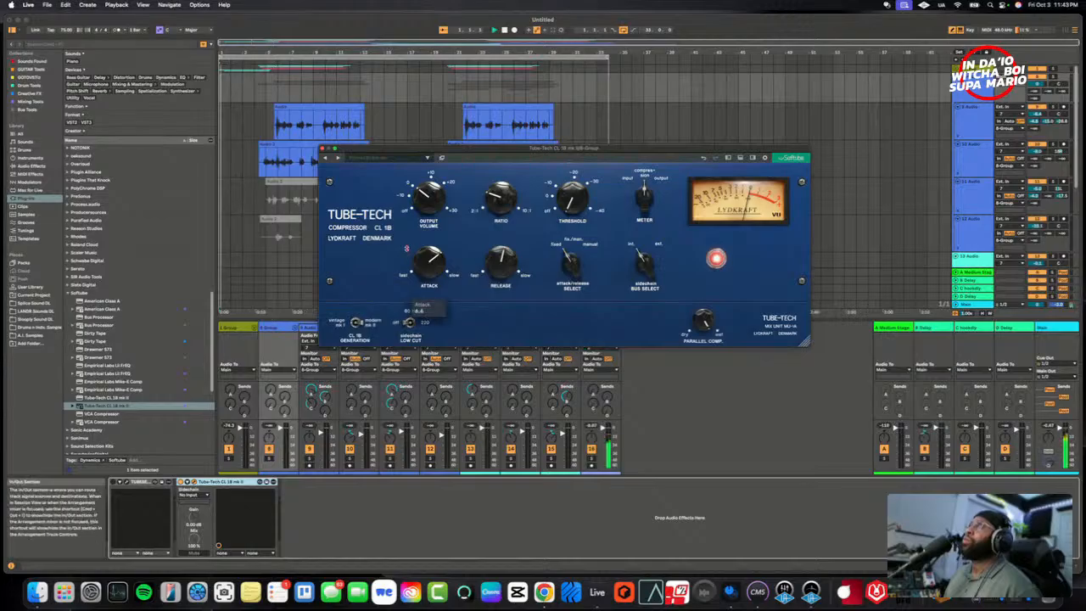
- Play the vocals, set the Tube-Tech's threshold and output volume on 8 Group, and compare it with bypass
{"action": "left_click", "coordinate": [316, 424]}
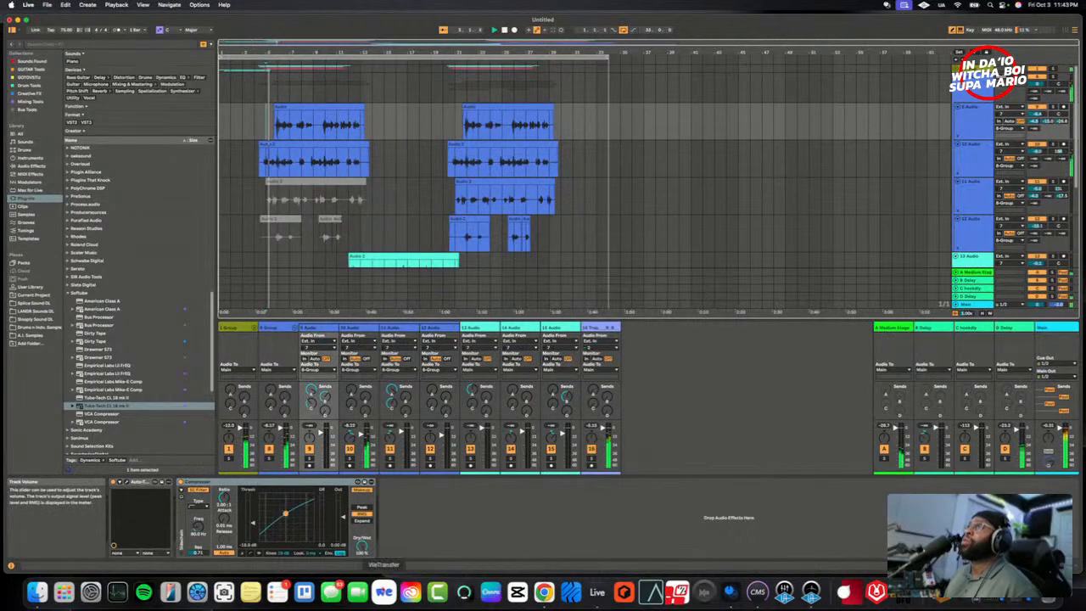
{"action": "left_click", "coordinate": [272, 331]}
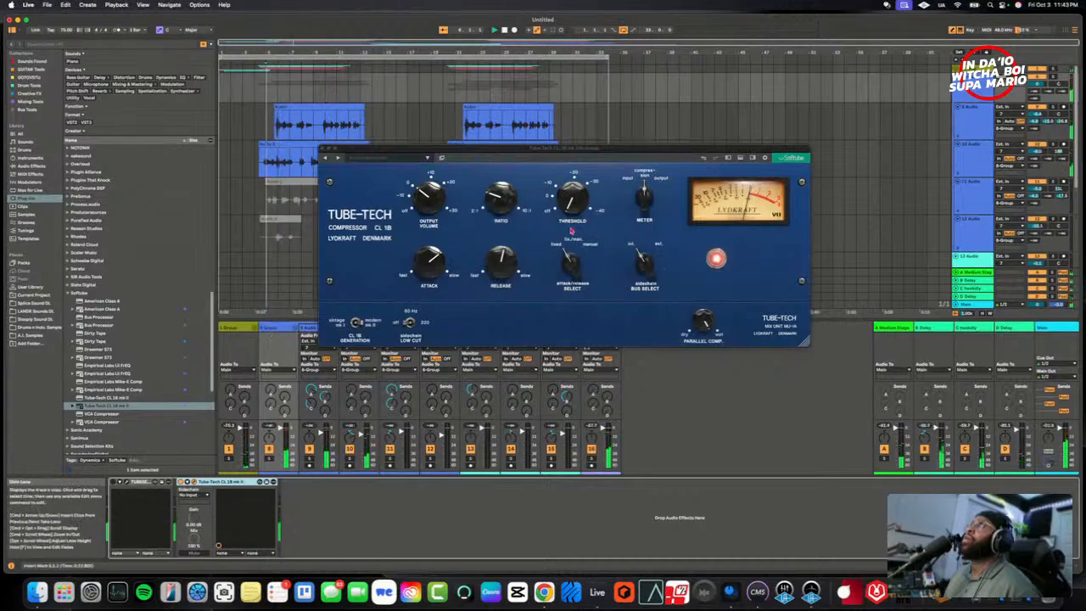
{"action": "left_click_drag", "start_coordinate": [574, 202], "coordinate": [587, 156]}
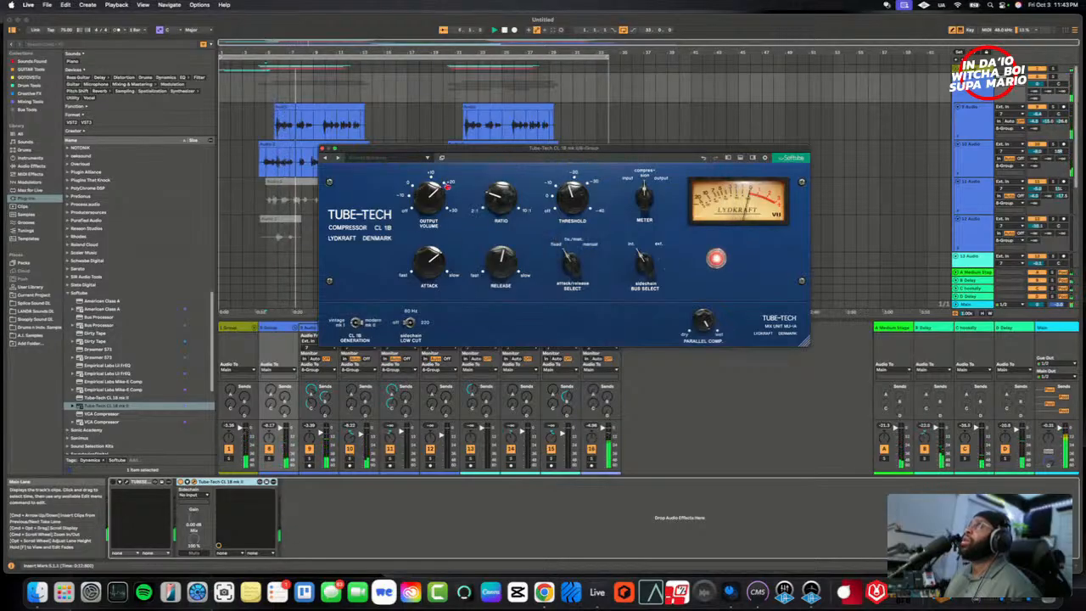
{"action": "left_click_drag", "start_coordinate": [447, 187], "coordinate": [423, 203]}
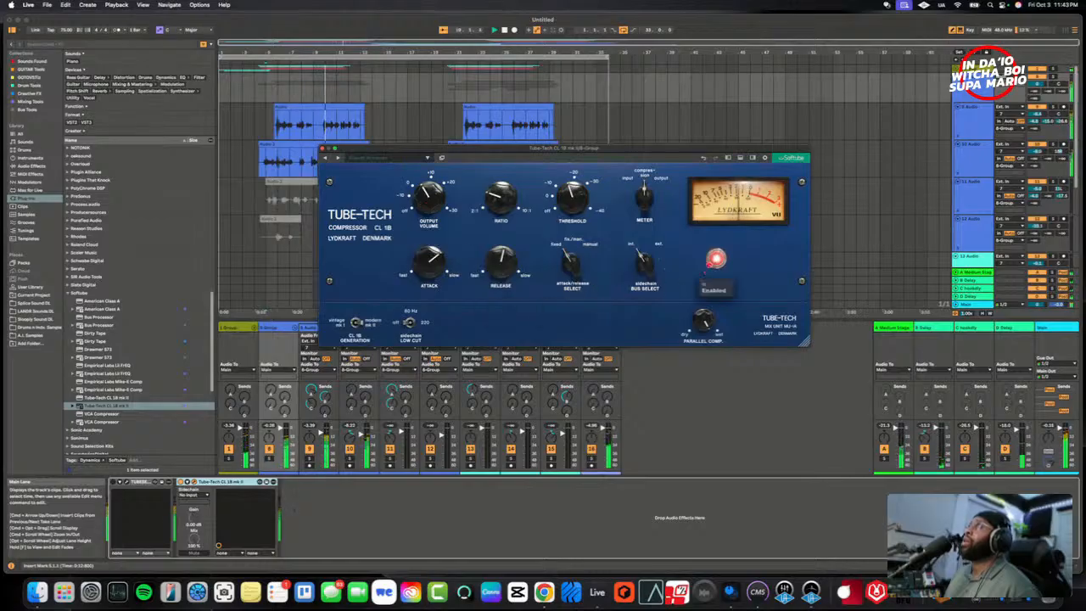
{"action": "left_click", "coordinate": [715, 260]}
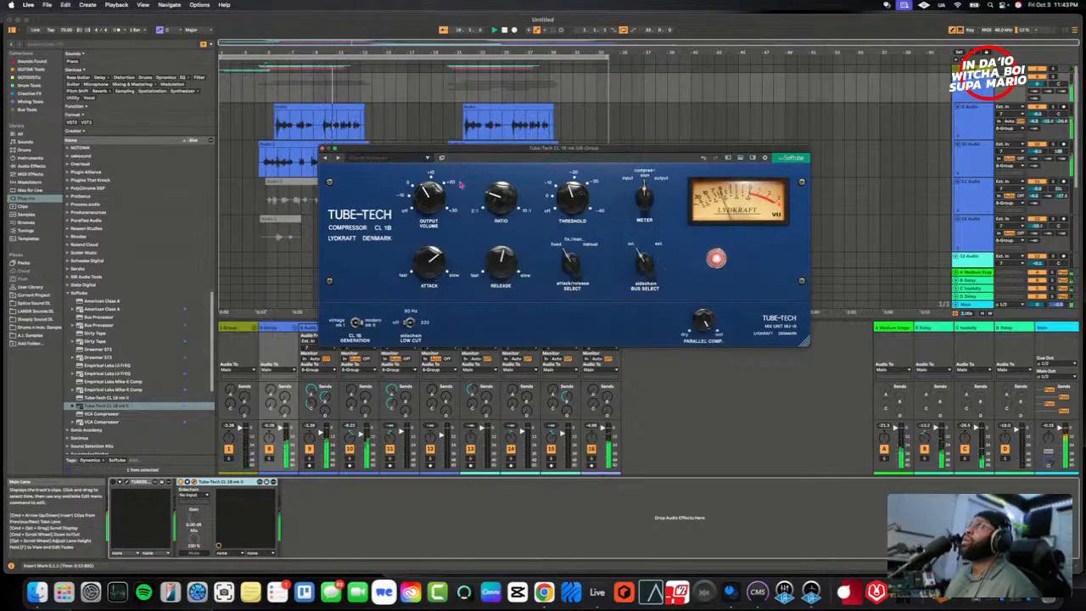
{"action": "mouse_move", "coordinate": [431, 188]}
{"action": "mouse_move", "coordinate": [488, 195]}
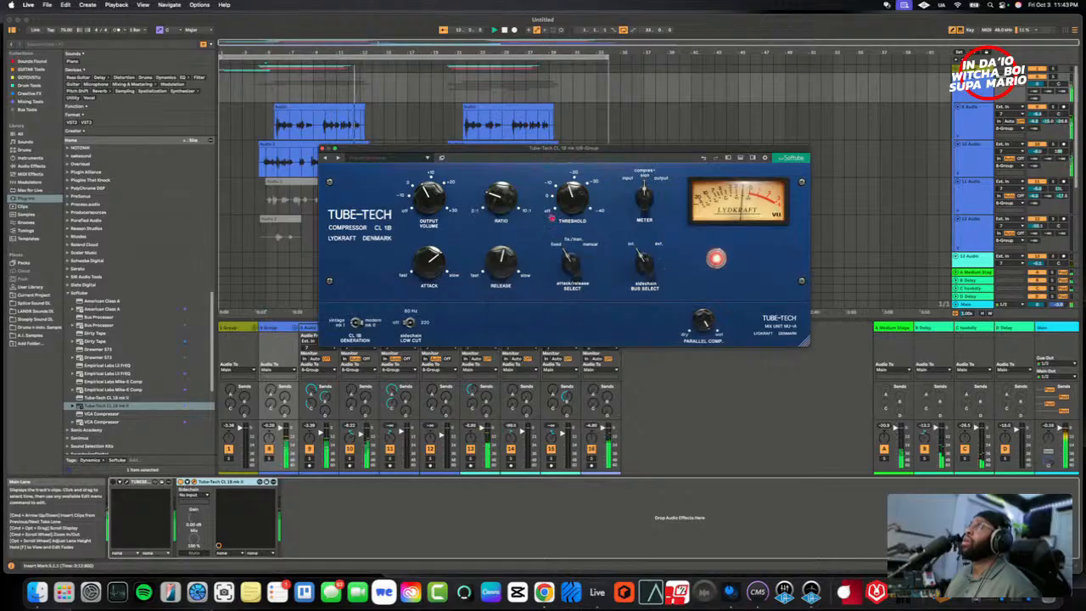
{"action": "mouse_move", "coordinate": [568, 203]}
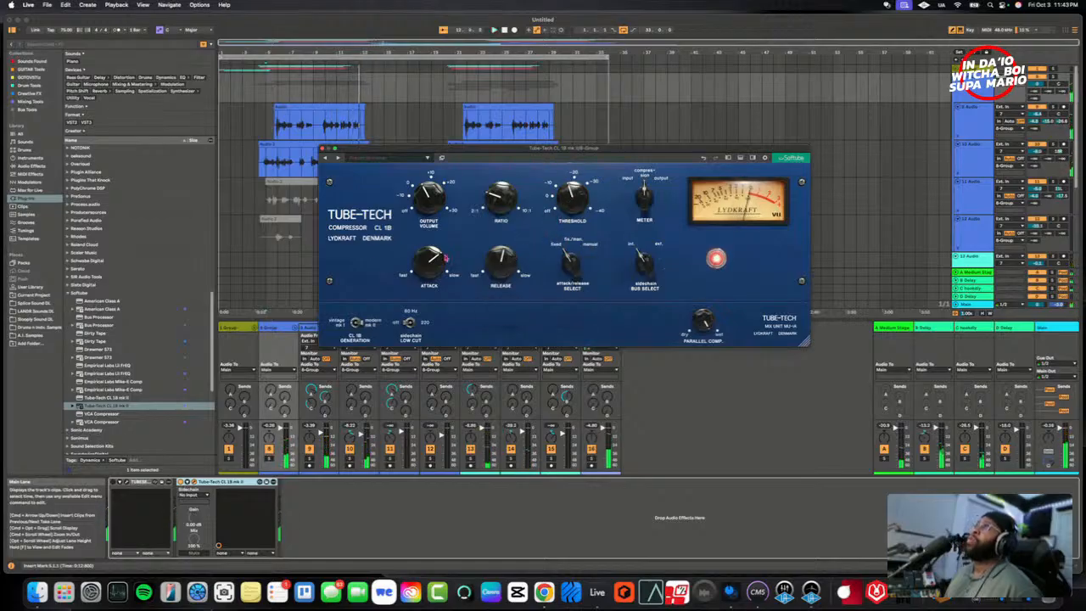
- Replay from just before the first 9 Audio clip and make the Tube-Tech's release slightly faster
{"action": "left_click", "coordinate": [256, 141]}
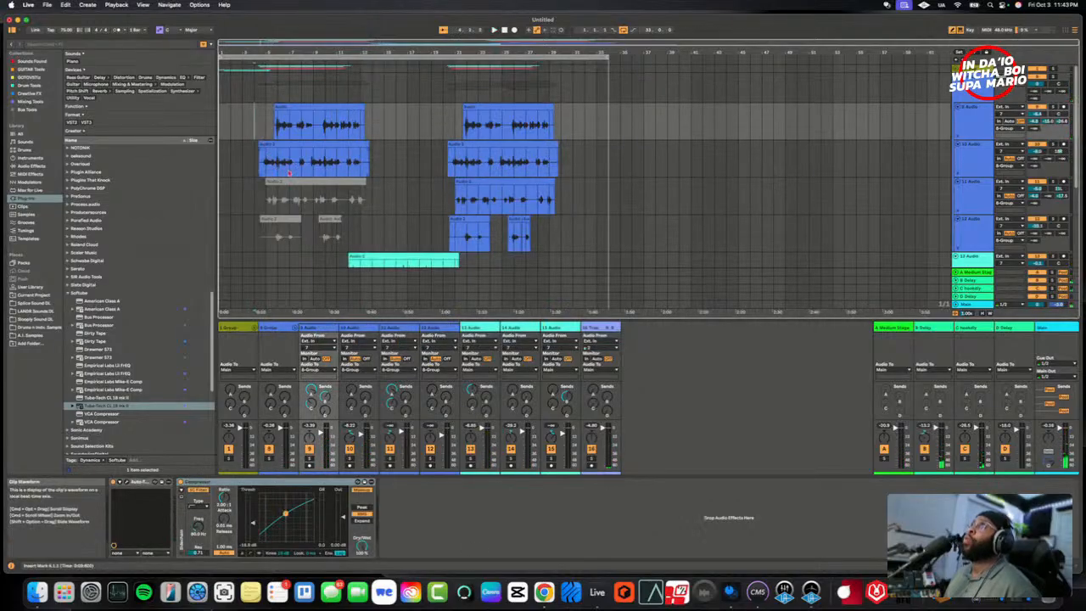
{"action": "left_click", "coordinate": [269, 328]}
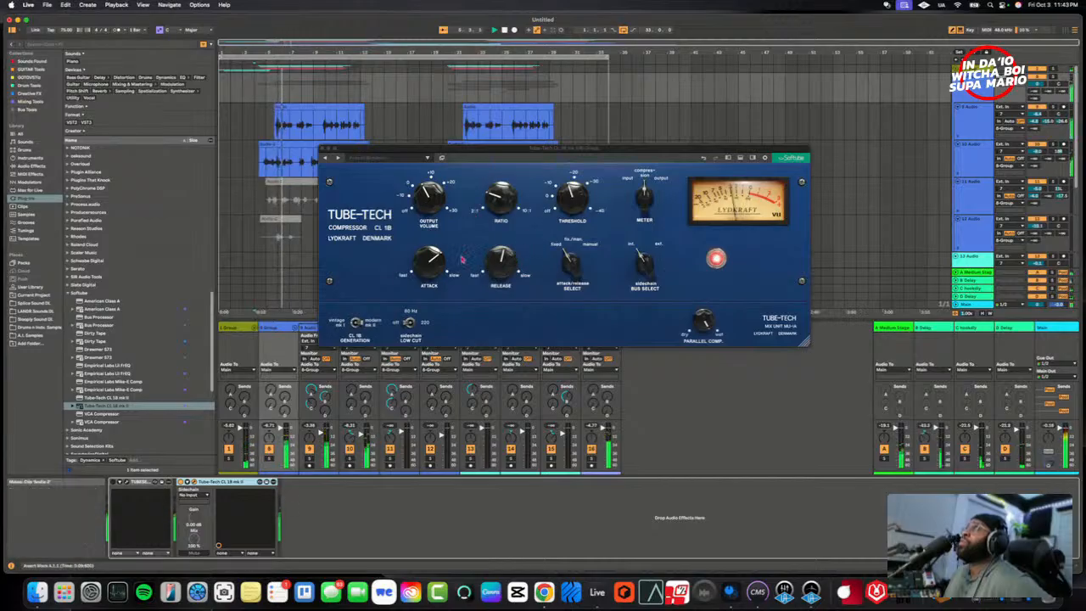
{"action": "left_click_drag", "start_coordinate": [497, 273], "coordinate": [492, 283]}
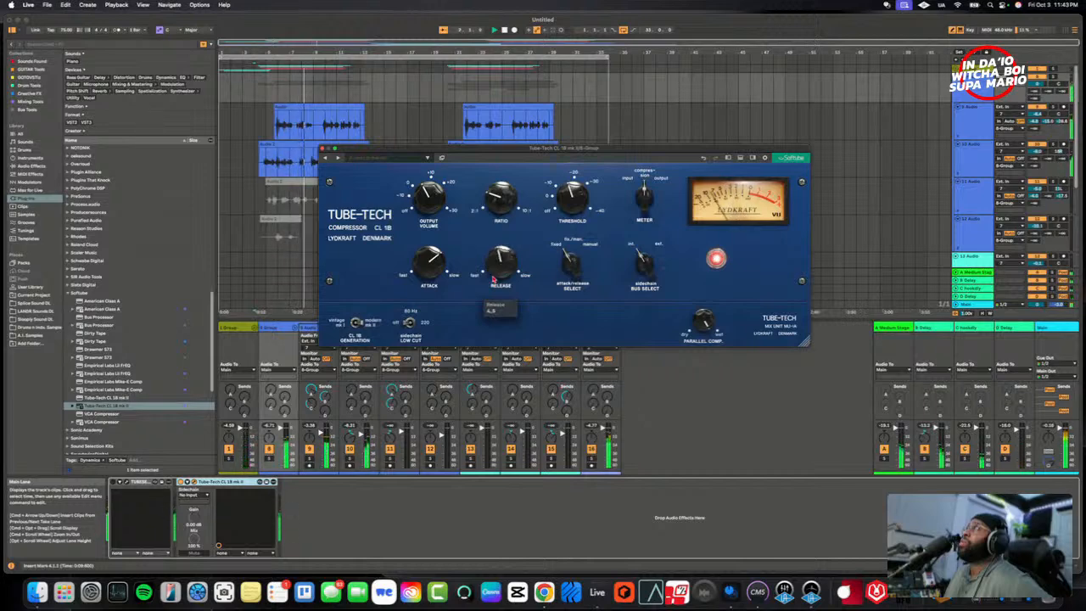
{"action": "mouse_move", "coordinate": [494, 258]}
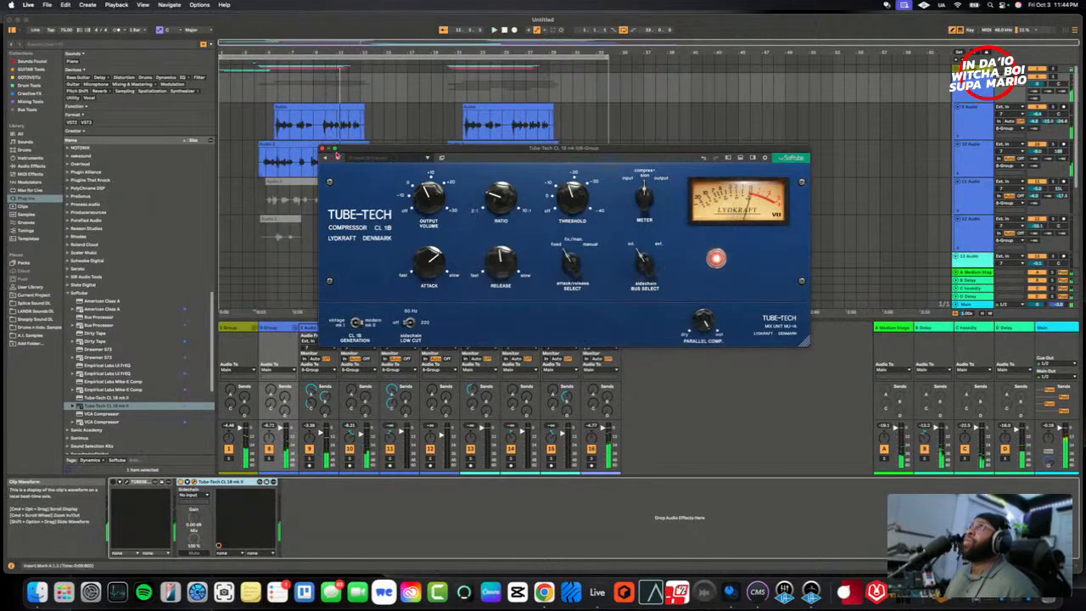
- Reopen 8 Group's TUBESESSOR and place it below the Tube-Tech so both compressors can be compared
{"action": "left_click_drag", "start_coordinate": [354, 154], "coordinate": [384, 64]}
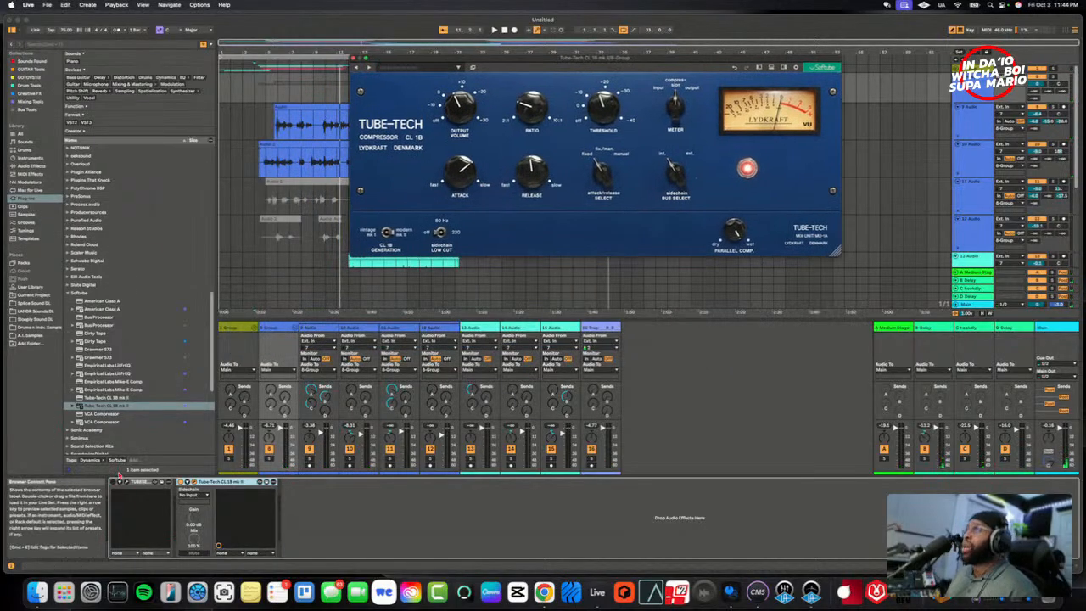
{"action": "left_click", "coordinate": [126, 482]}
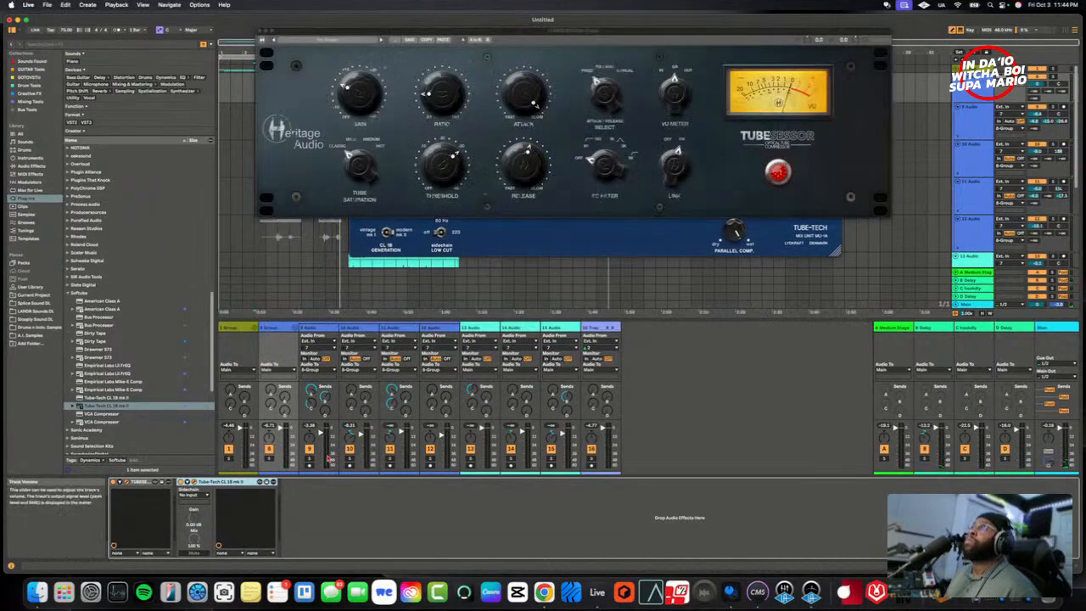
{"action": "left_click_drag", "start_coordinate": [685, 32], "coordinate": [708, 268]}
- Compare the two compressors on 8 Group during playback, bypassing the TUBESESSOR and re-enabling the Tube-Tech
{"action": "left_click", "coordinate": [746, 167]}
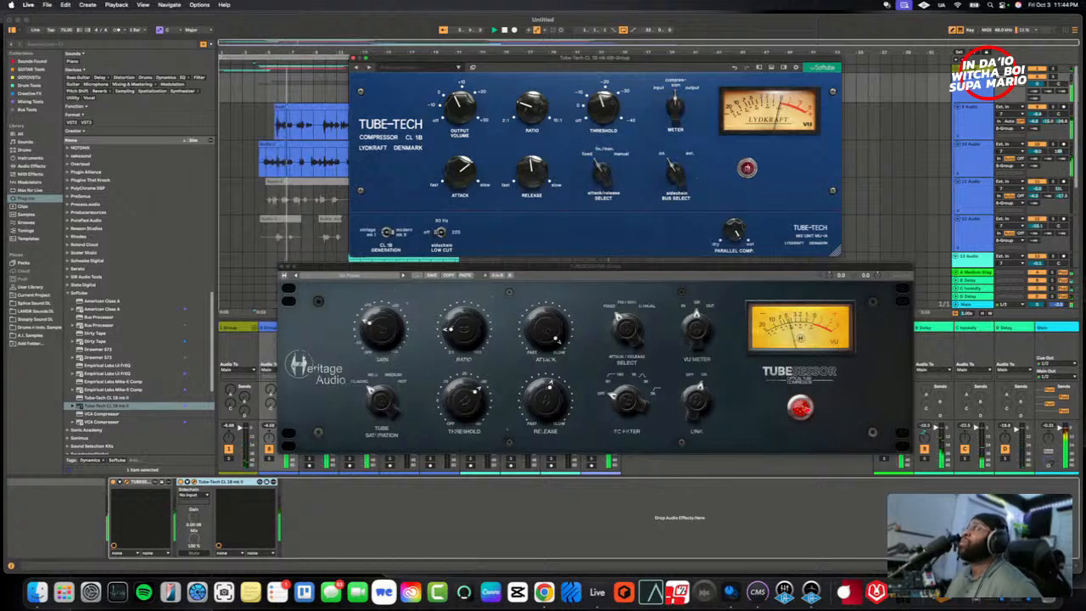
{"action": "left_click", "coordinate": [800, 408]}
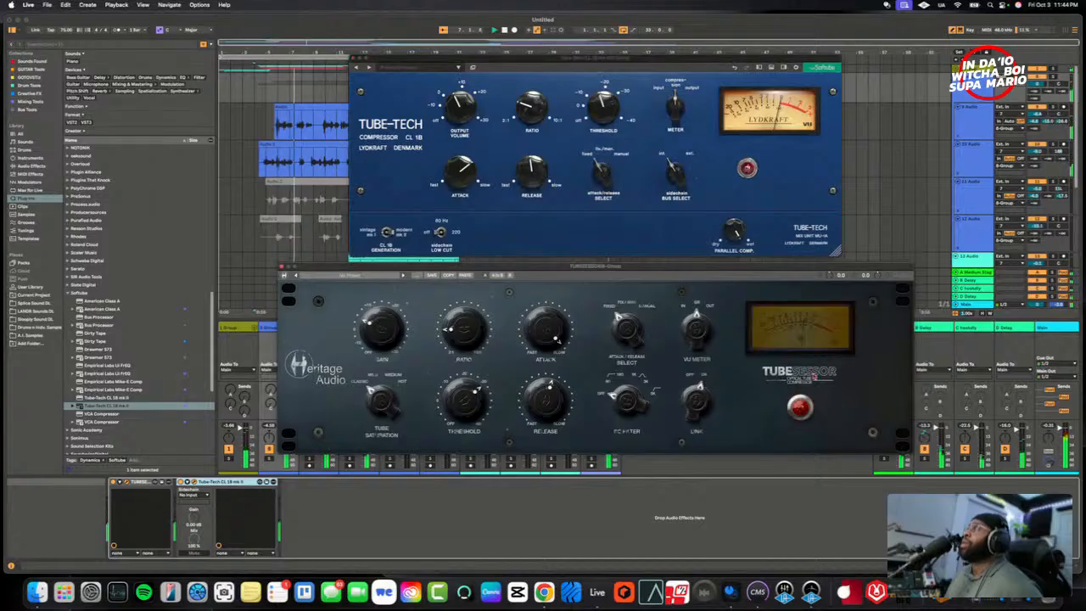
{"action": "left_click", "coordinate": [748, 168]}
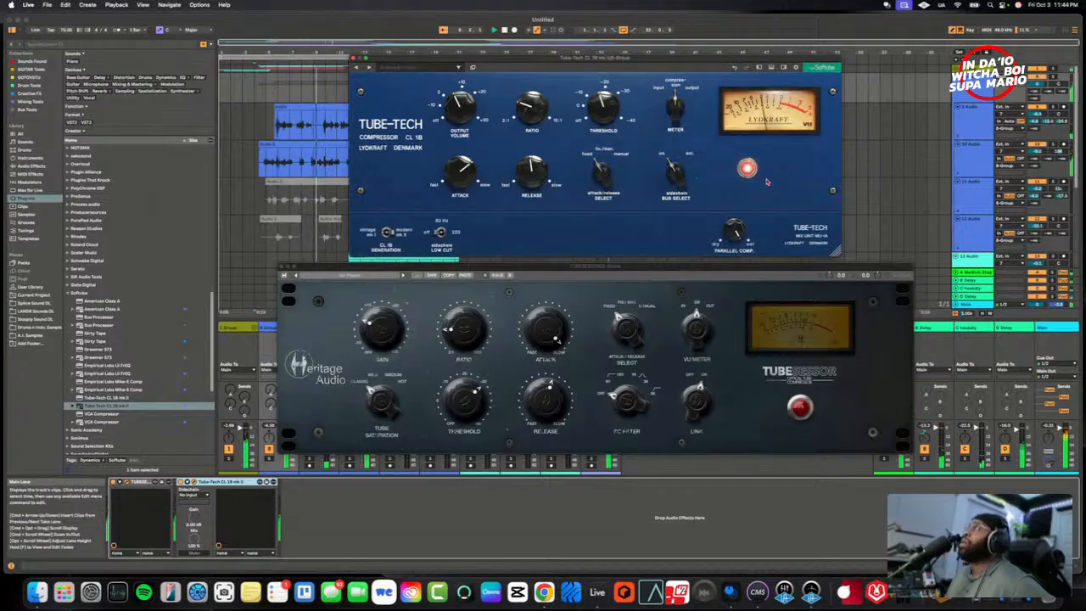
{"action": "mouse_move", "coordinate": [756, 164]}
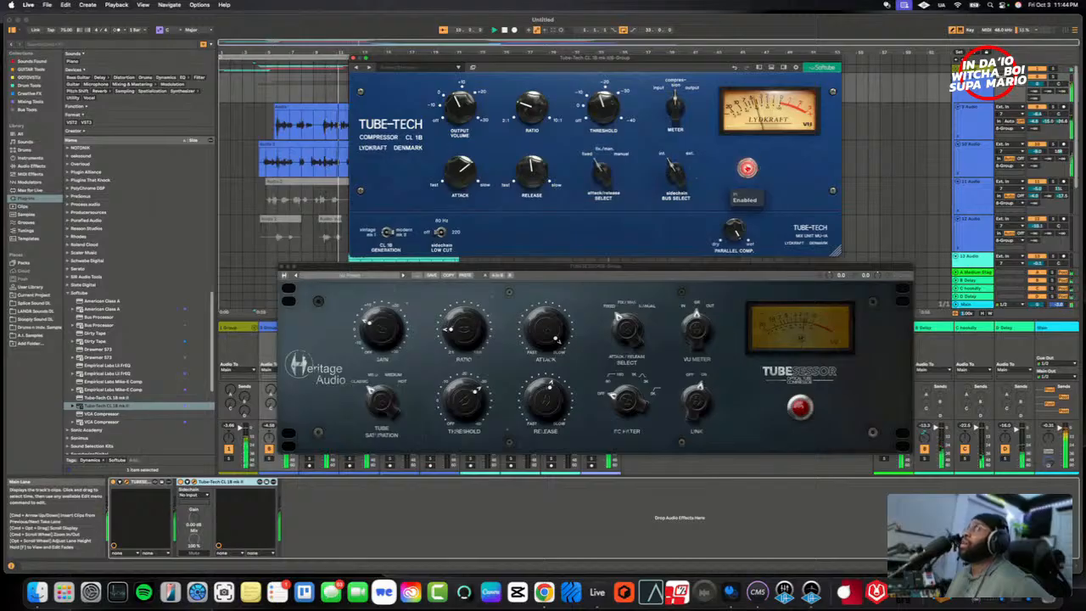
- Switch 8 Group's compression back to the TUBESESSOR and rearrange the two compressor windows with the Tube-Tech above the TUBESESSOR
{"action": "left_click", "coordinate": [796, 406]}
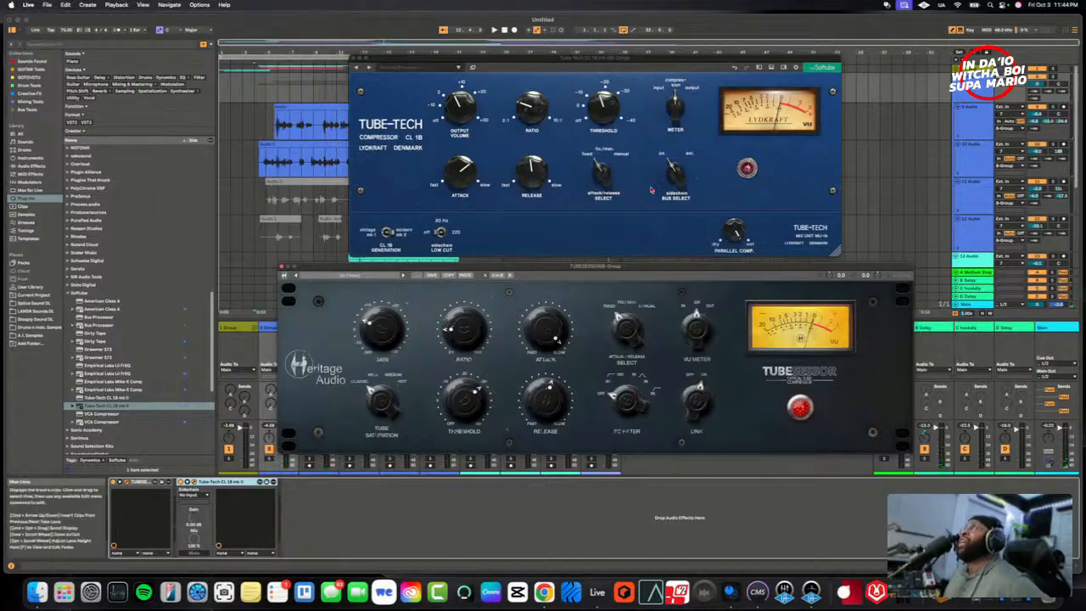
{"action": "left_click_drag", "start_coordinate": [713, 272], "coordinate": [743, 291]}
{"action": "left_click_drag", "start_coordinate": [719, 63], "coordinate": [755, 77]}
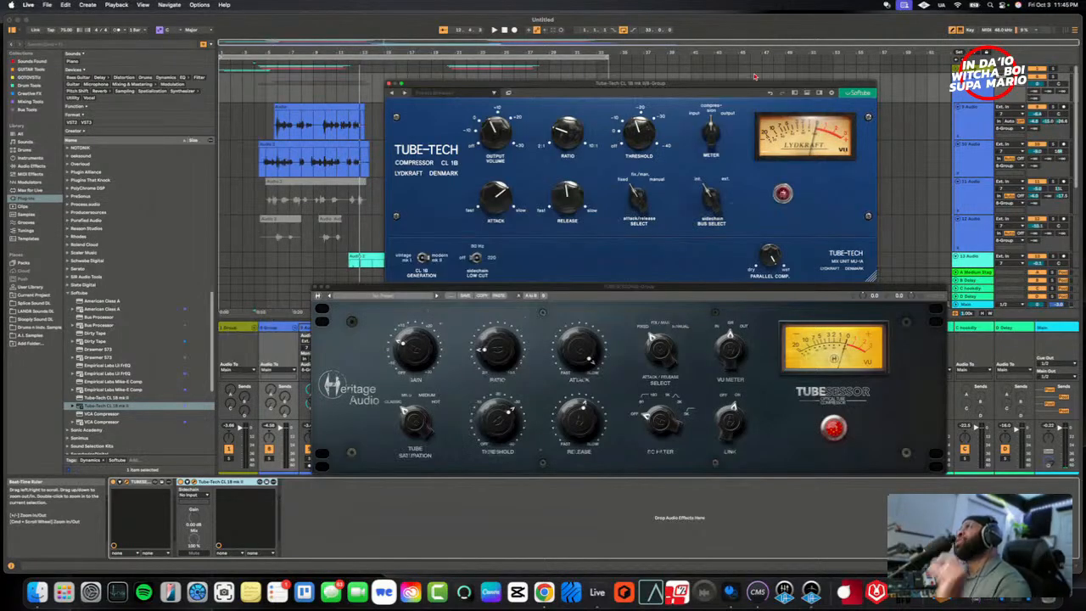
{"action": "left_click_drag", "start_coordinate": [754, 76], "coordinate": [767, 93]}
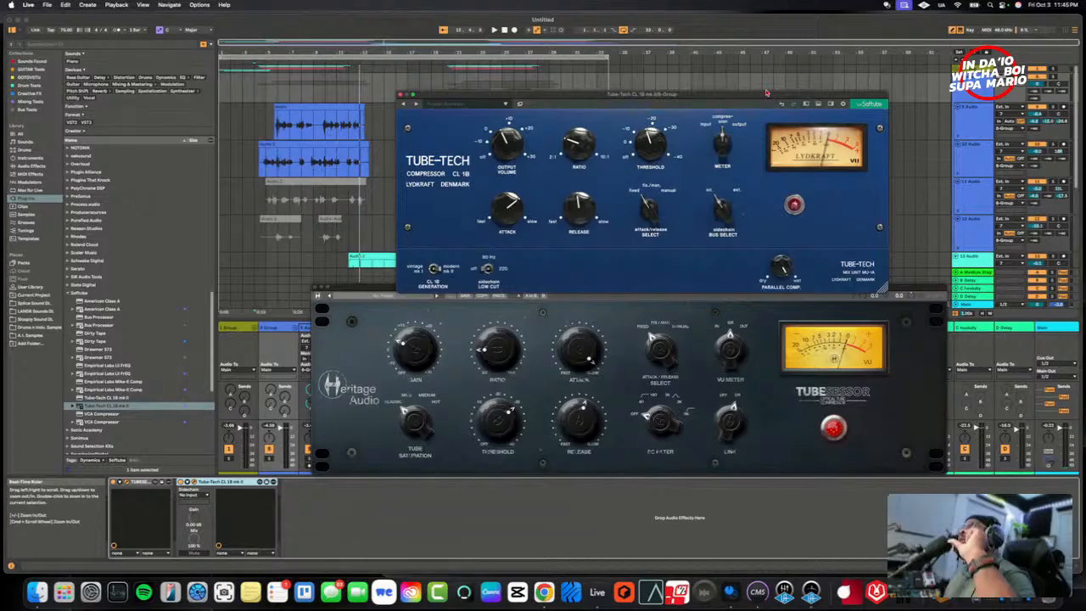
{"action": "left_click_drag", "start_coordinate": [766, 93], "coordinate": [766, 100]}
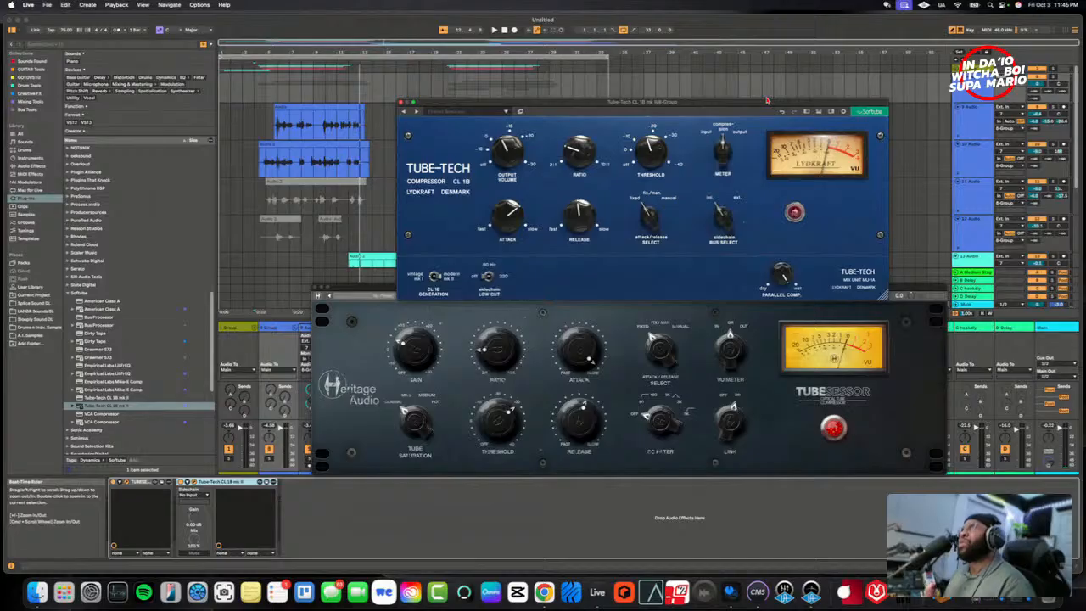
{"action": "left_click_drag", "start_coordinate": [766, 100], "coordinate": [754, 170]}
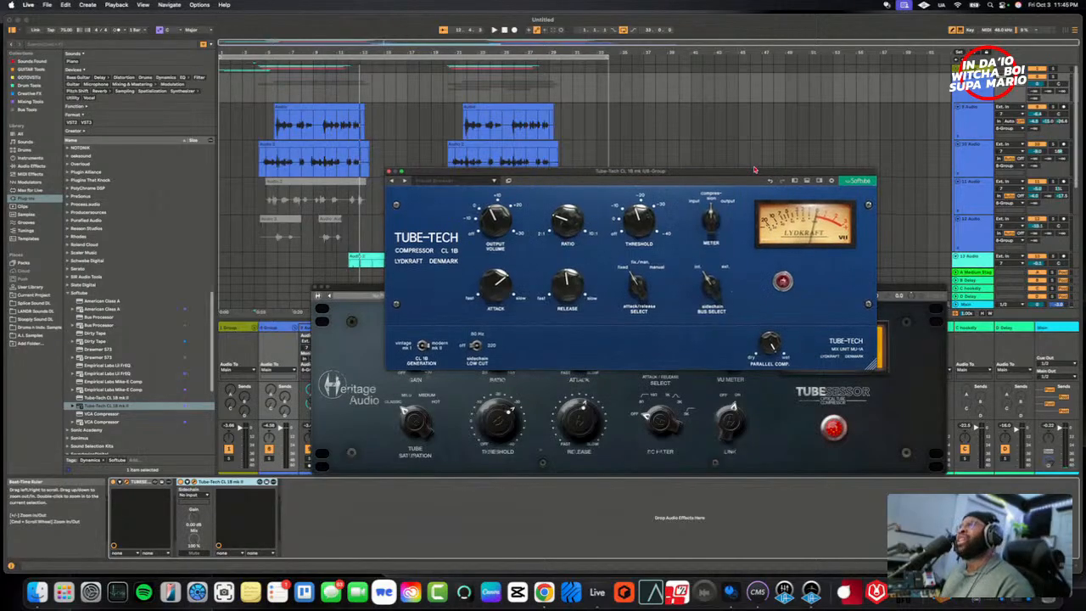
{"action": "left_click_drag", "start_coordinate": [754, 170], "coordinate": [752, 306]}
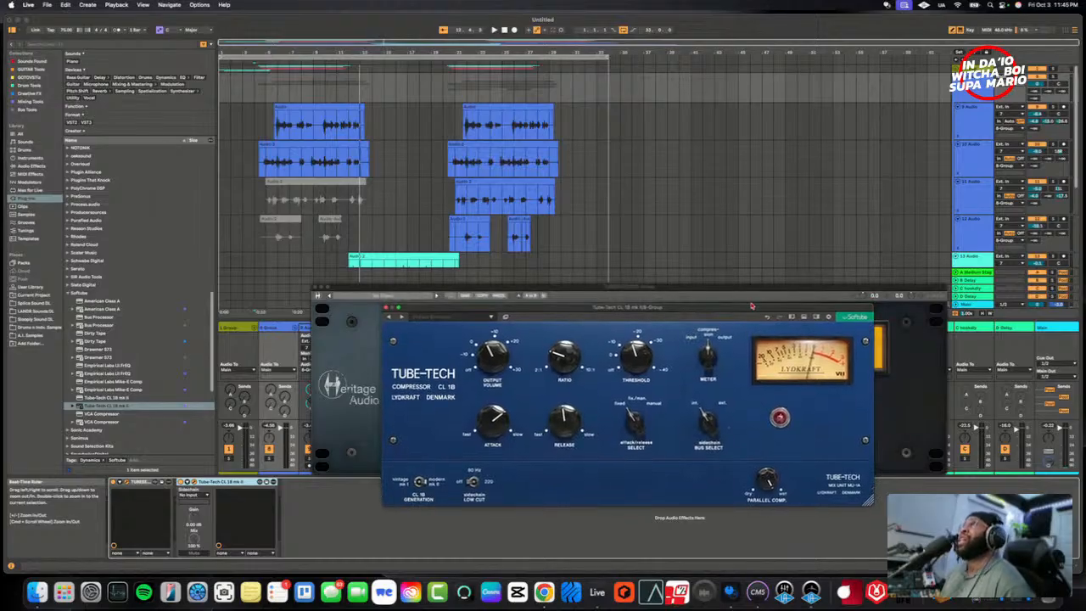
{"action": "left_click_drag", "start_coordinate": [751, 307], "coordinate": [776, 83]}
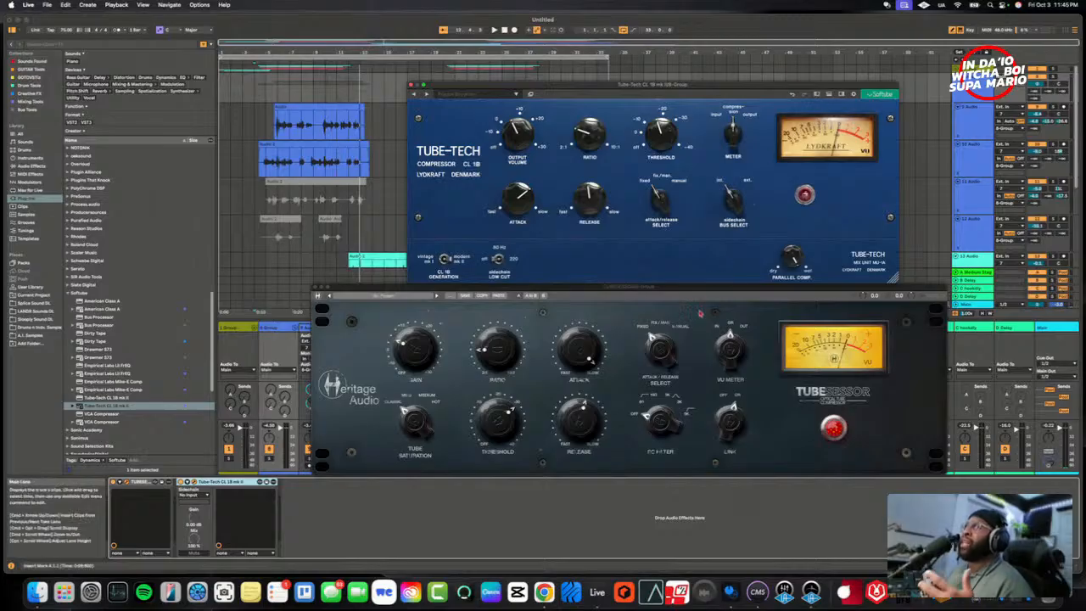
- Set playback just before the first 9 Audio clip, then play with the Tube-Tech enabled and the TUBESESSOR bypassed on 8 Group
{"action": "left_click", "coordinate": [690, 316]}
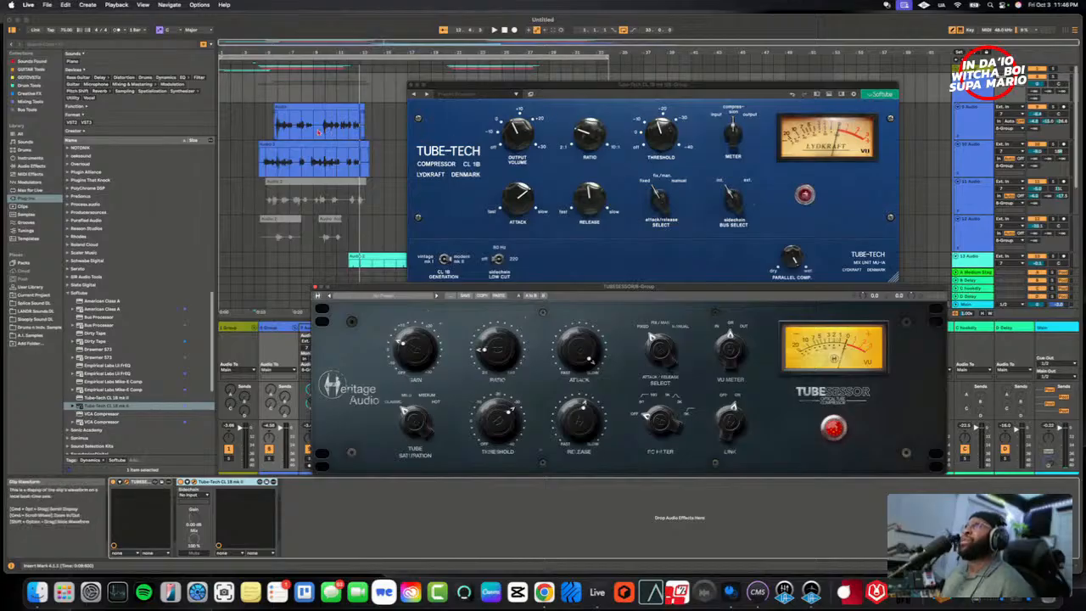
{"action": "left_click", "coordinate": [266, 125]}
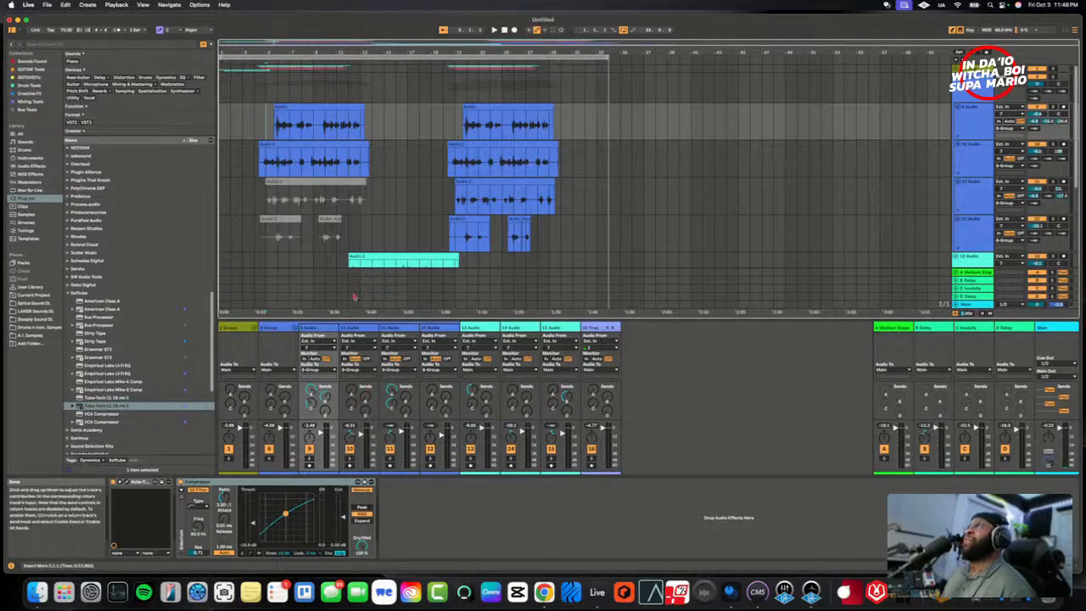
{"action": "left_click", "coordinate": [284, 330]}
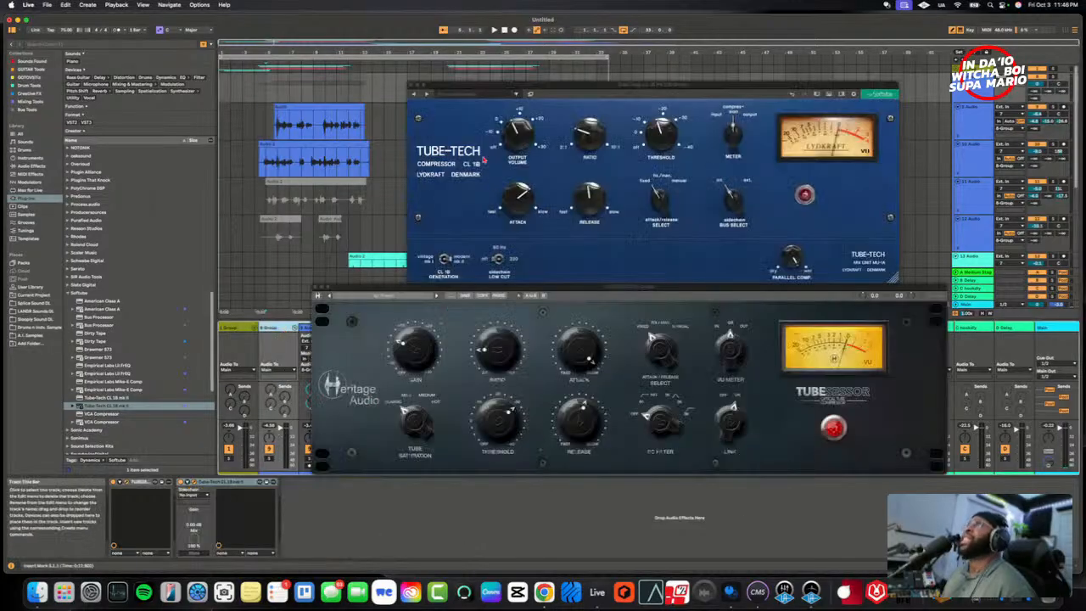
{"action": "left_click", "coordinate": [832, 436]}
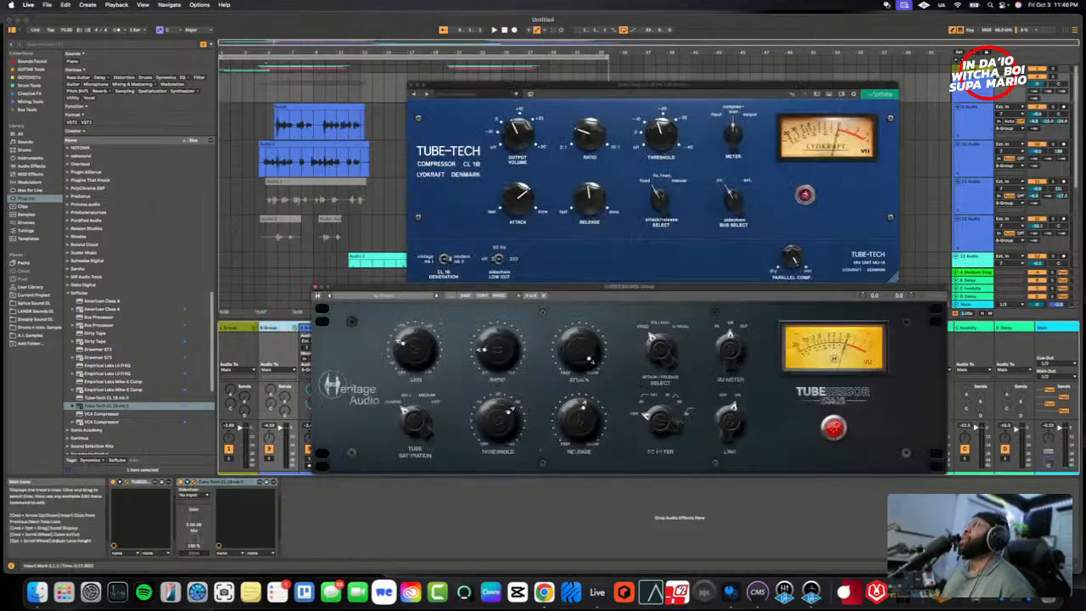
{"action": "left_click", "coordinate": [807, 199]}
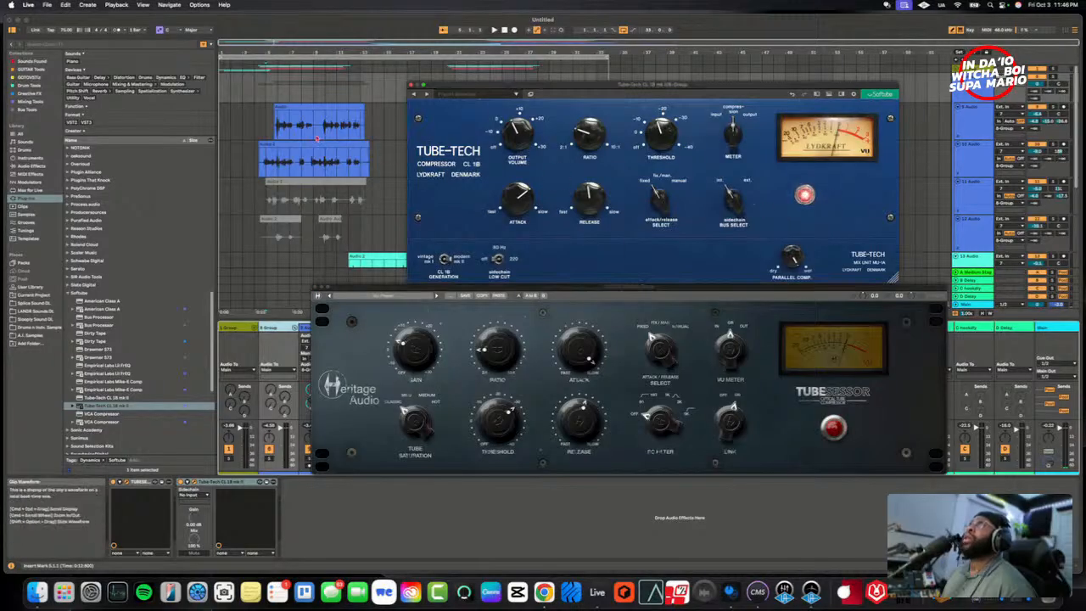
{"action": "key", "text": "space"}
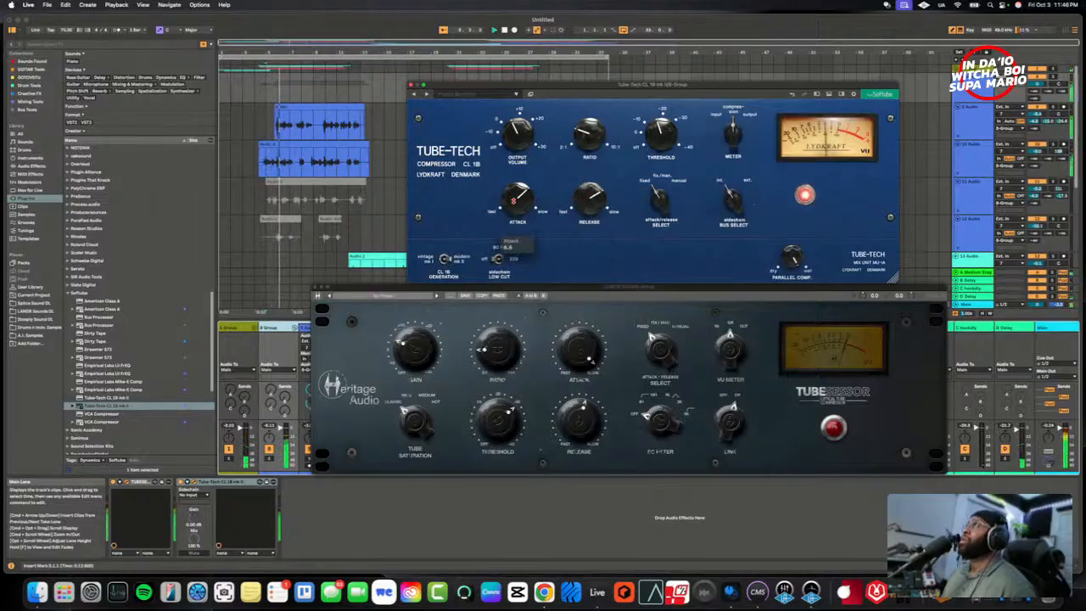
- Slow the Tube-Tech's attack on 8 Group, replay the vocals and fine-tune the output volume
{"action": "mouse_move", "coordinate": [513, 201]}
{"action": "left_mouse_down"}
{"action": "mouse_move", "coordinate": [516, 216]}
{"action": "mouse_move", "coordinate": [517, 192]}
{"action": "left_mouse_up"}
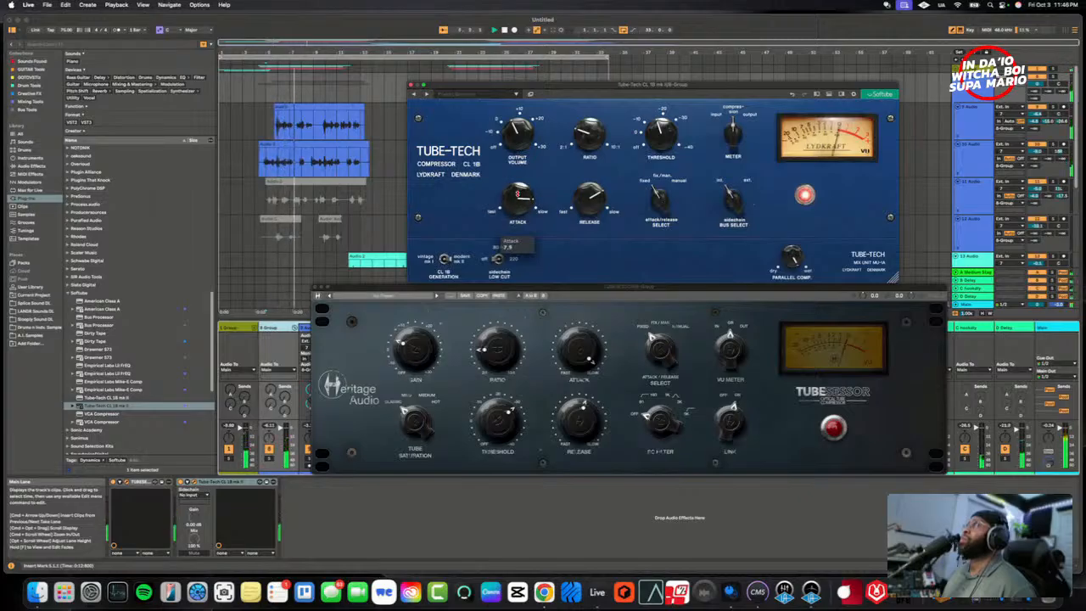
{"action": "key", "text": "space"}
{"action": "key", "text": "space"}
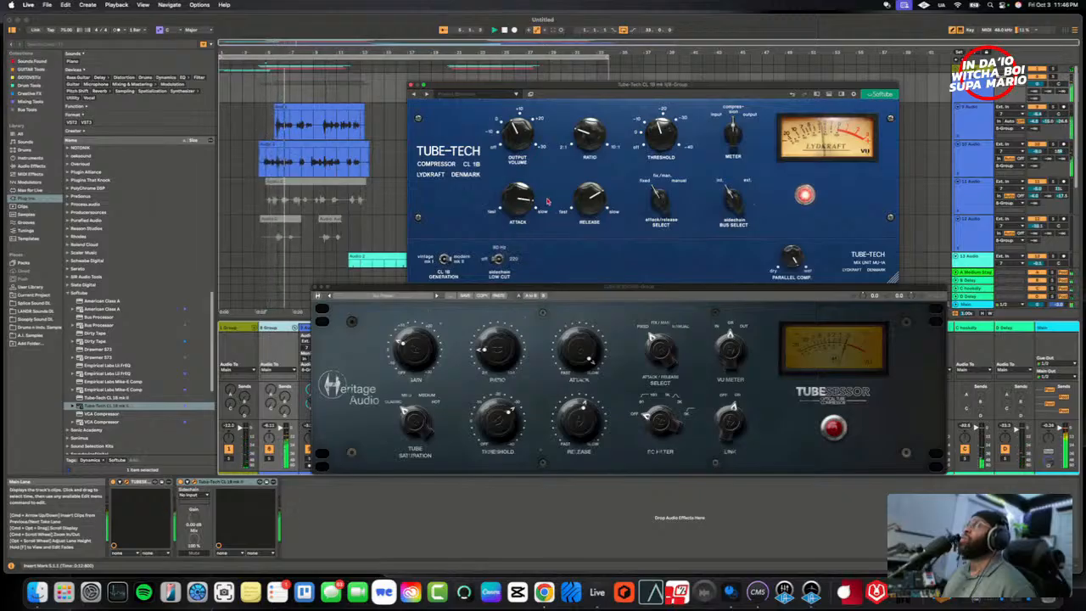
{"action": "mouse_move", "coordinate": [576, 208]}
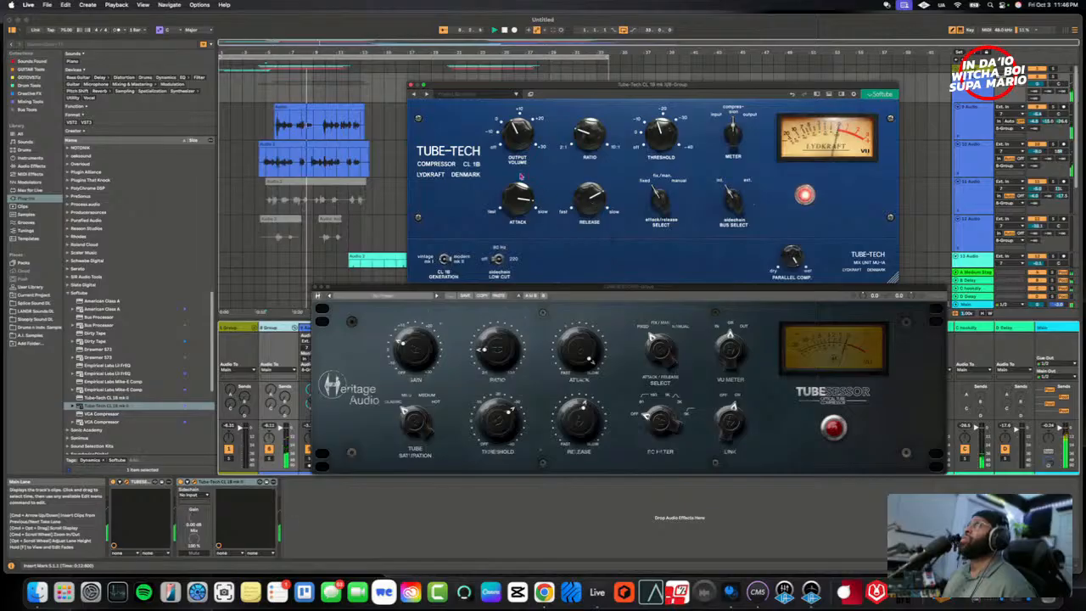
{"action": "mouse_move", "coordinate": [513, 140]}
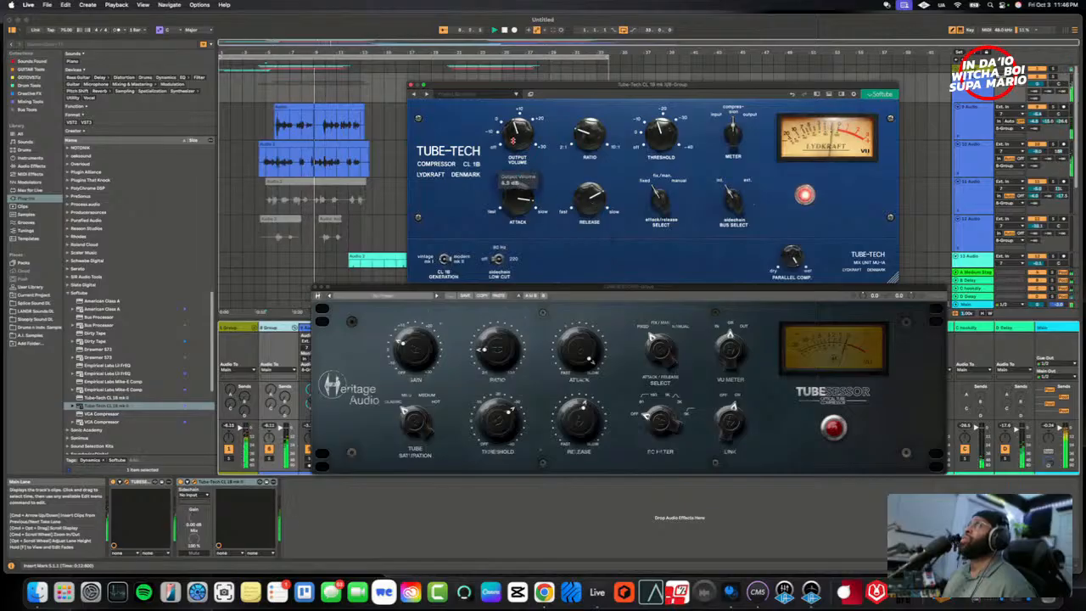
{"action": "scroll", "coordinate": [512, 140], "scroll_direction": "down", "scroll_amount": 4}
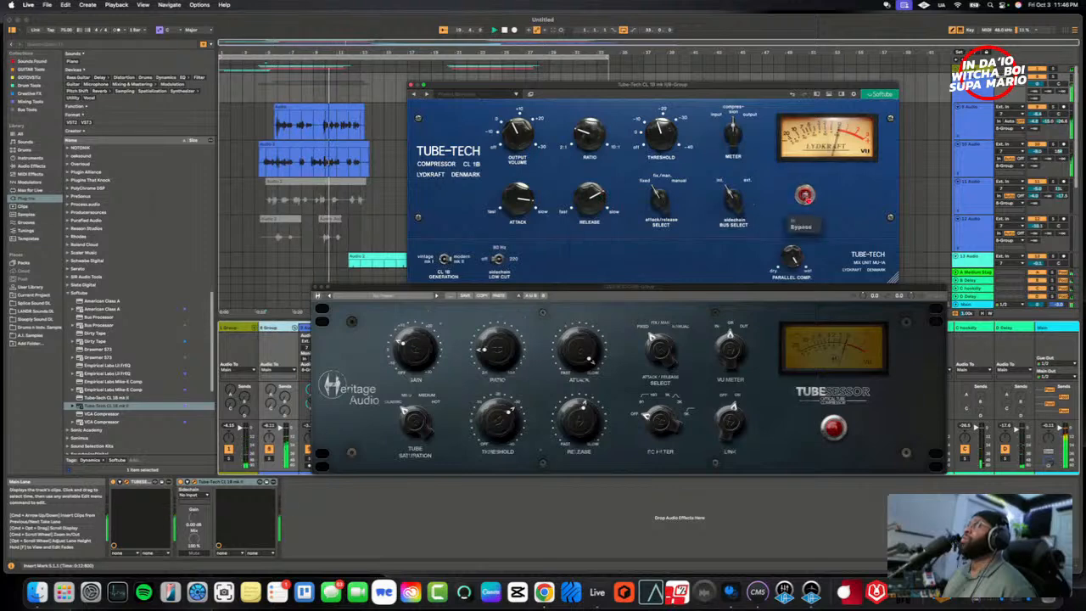
- Replay the vocals from the start marker and compare the Tube-Tech on 8 Group with its bypass
{"action": "left_click", "coordinate": [803, 196]}
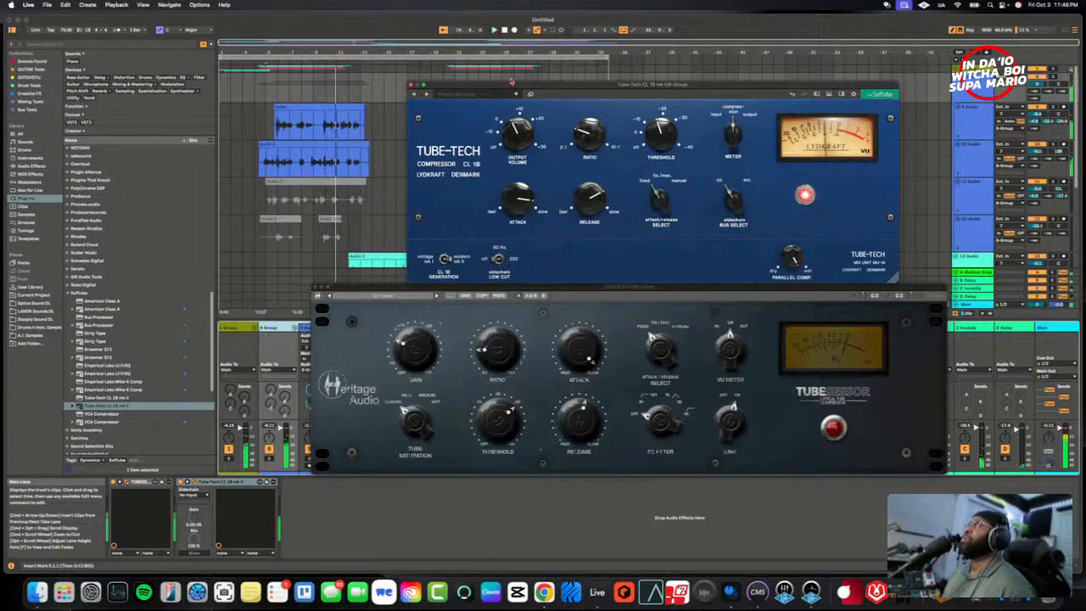
{"action": "key", "text": "space"}
{"action": "key", "text": "space"}
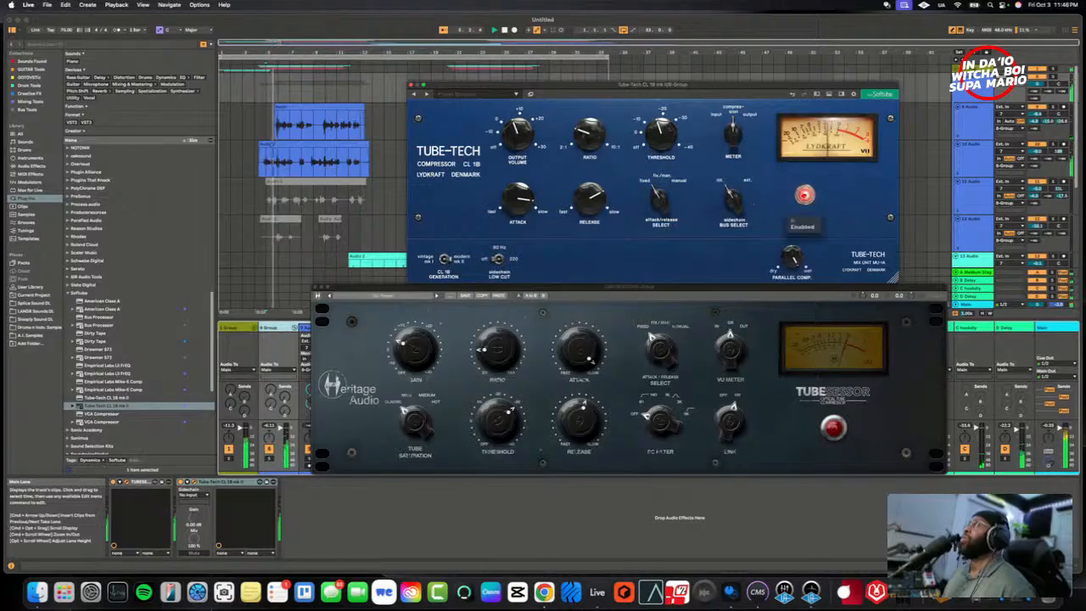
{"action": "left_click", "coordinate": [803, 196]}
{"action": "left_click", "coordinate": [803, 196]}
{"action": "left_click", "coordinate": [803, 196]}
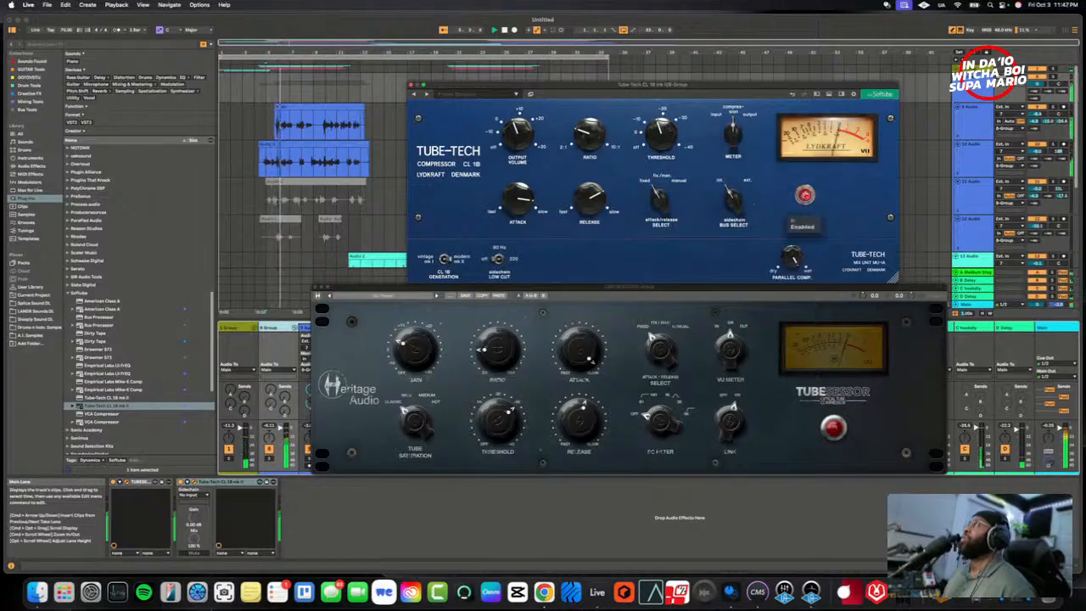
{"action": "mouse_move", "coordinate": [664, 134]}
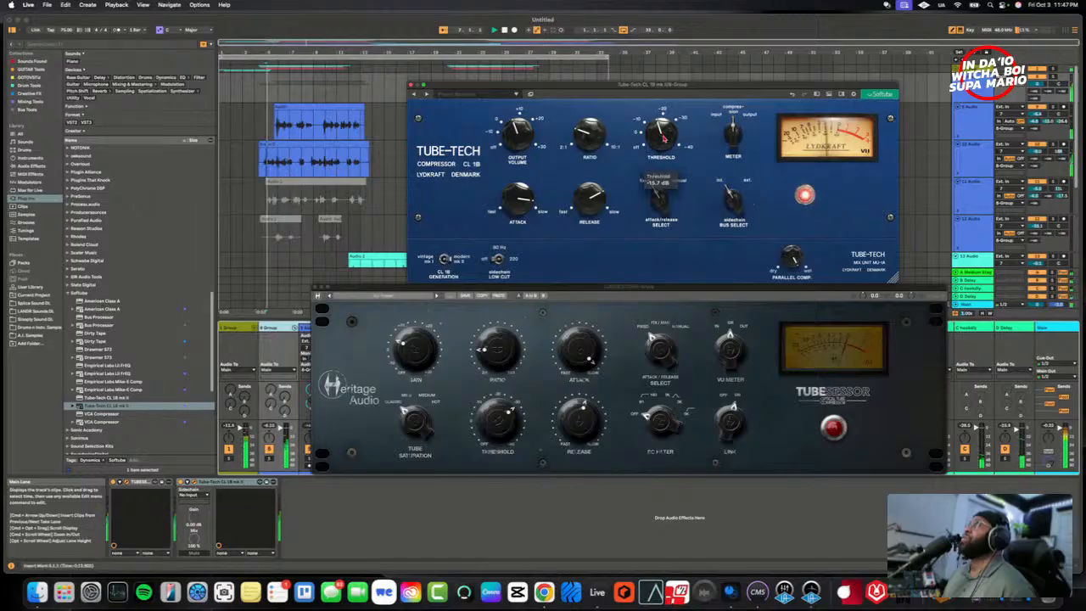
- Switch 8 Group to the TUBESESSOR, nudge its gain and threshold up slightly, and compare it with bypass during playback
{"action": "left_click", "coordinate": [806, 196]}
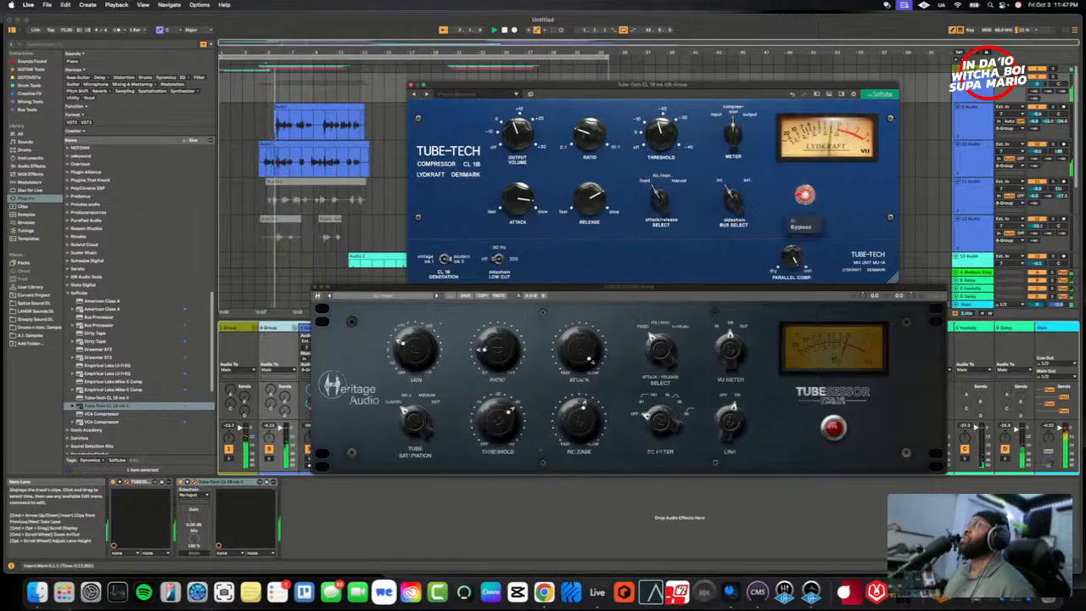
{"action": "left_click", "coordinate": [834, 429]}
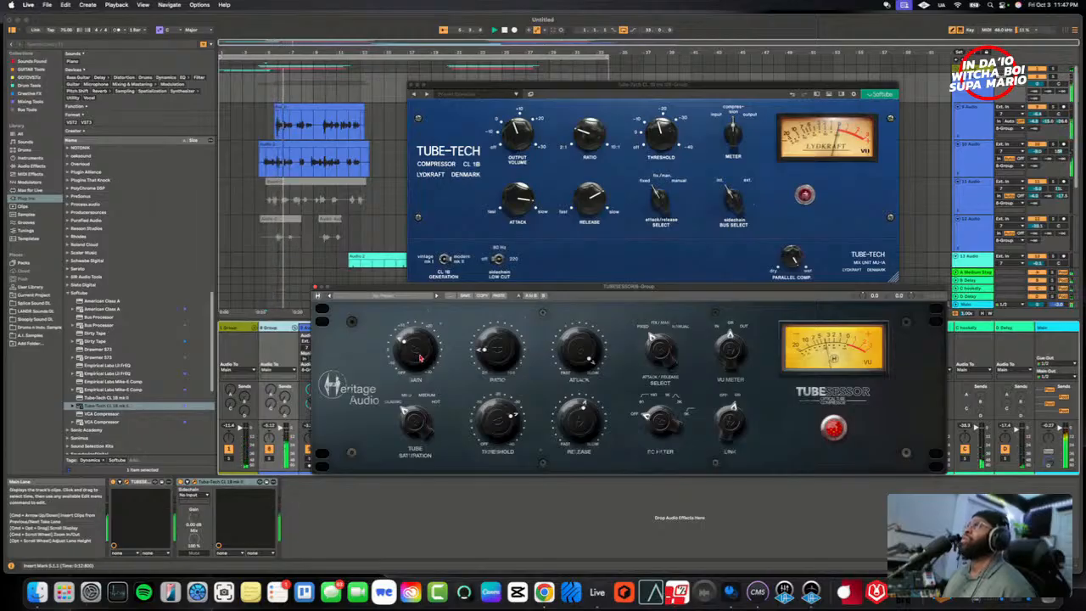
{"action": "left_click", "coordinate": [838, 429]}
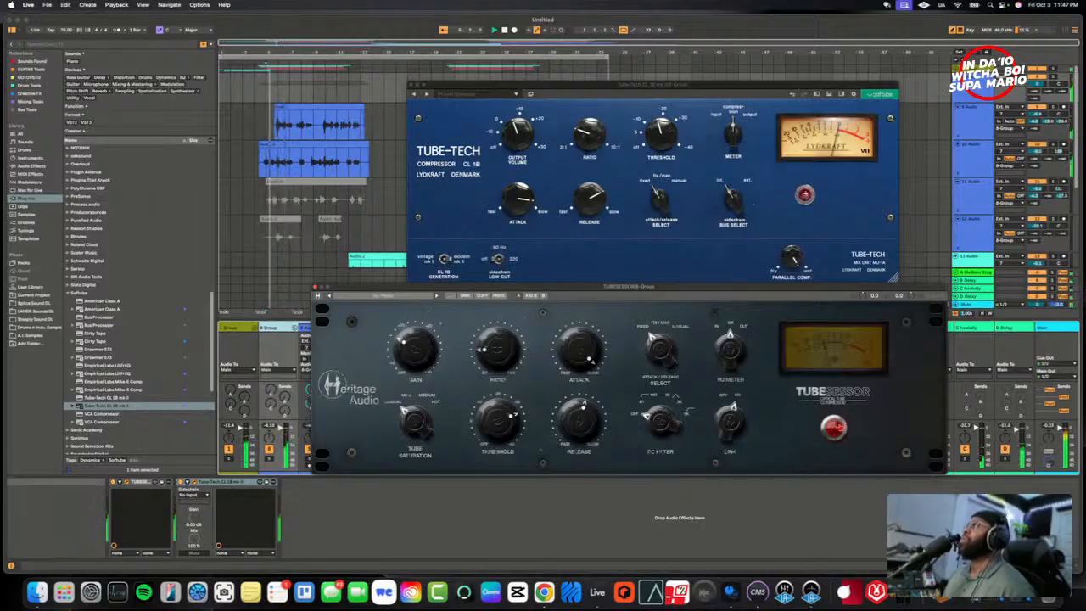
{"action": "left_click", "coordinate": [834, 427]}
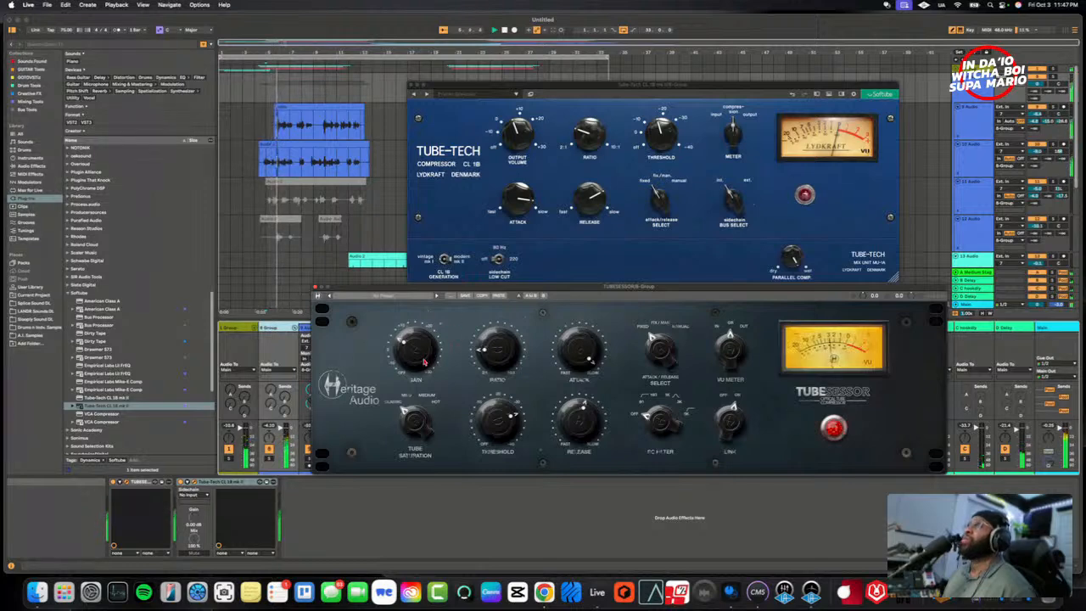
{"action": "left_click", "coordinate": [835, 426]}
{"action": "left_click", "coordinate": [836, 425]}
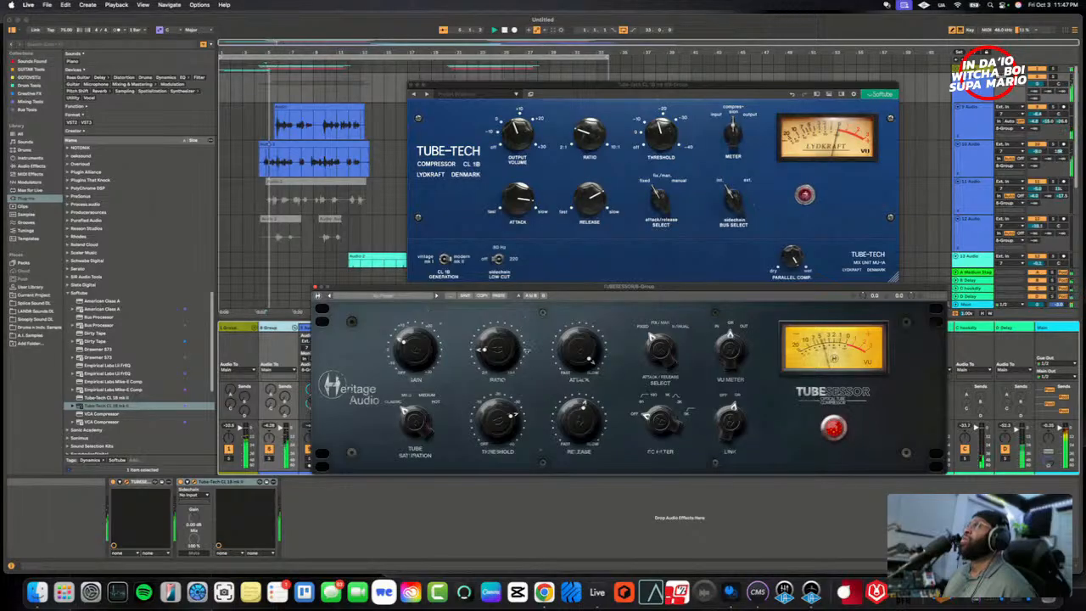
{"action": "left_click", "coordinate": [833, 427]}
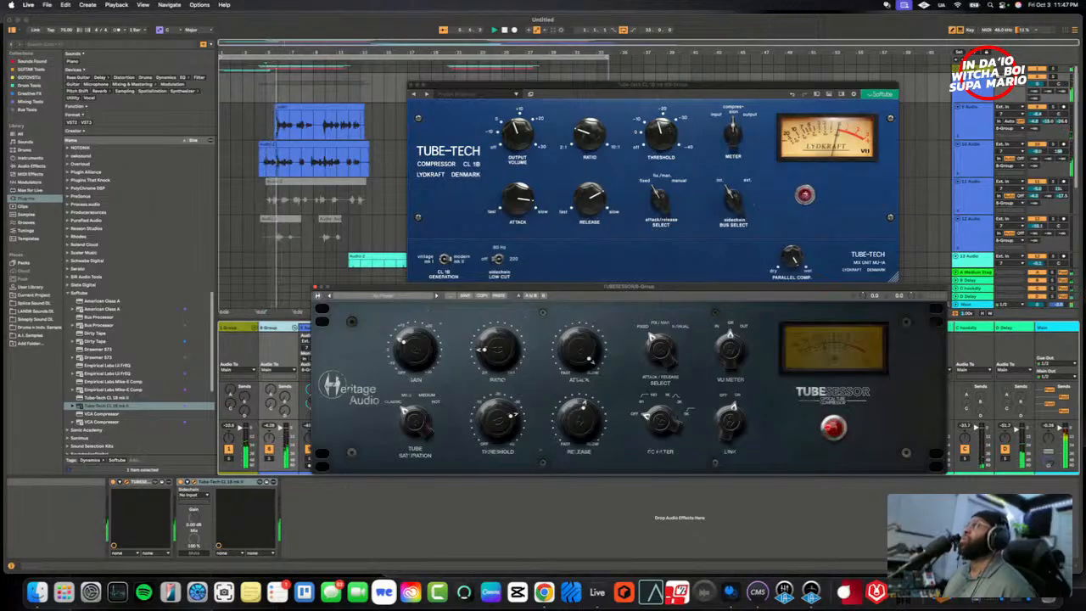
{"action": "left_click", "coordinate": [833, 426]}
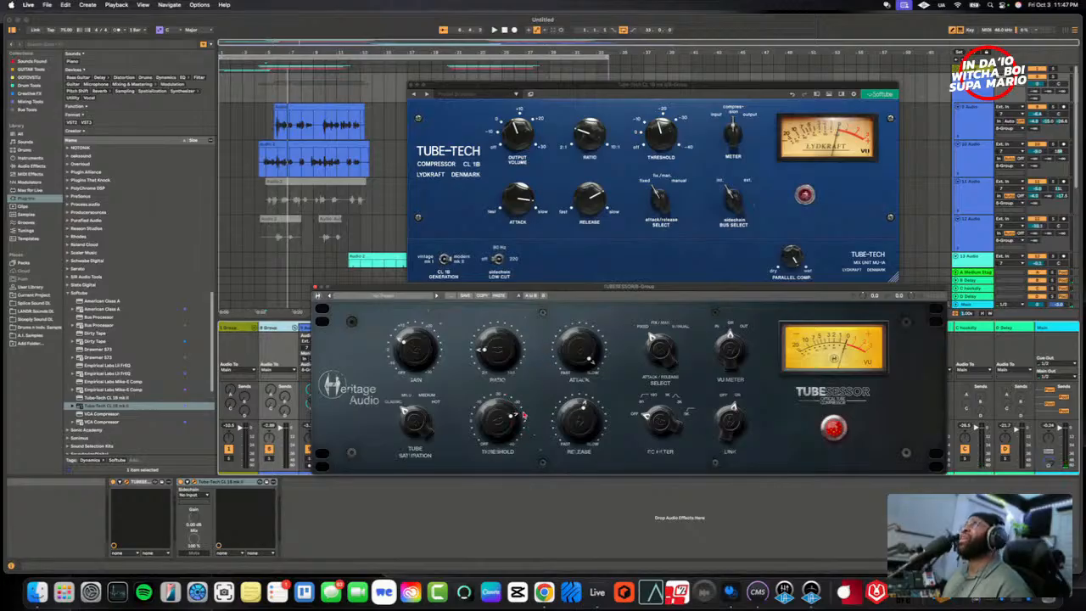
- Play the vocals again and make the TUBESESSOR's attack much faster and its release slightly slower
{"action": "left_click", "coordinate": [644, 240]}
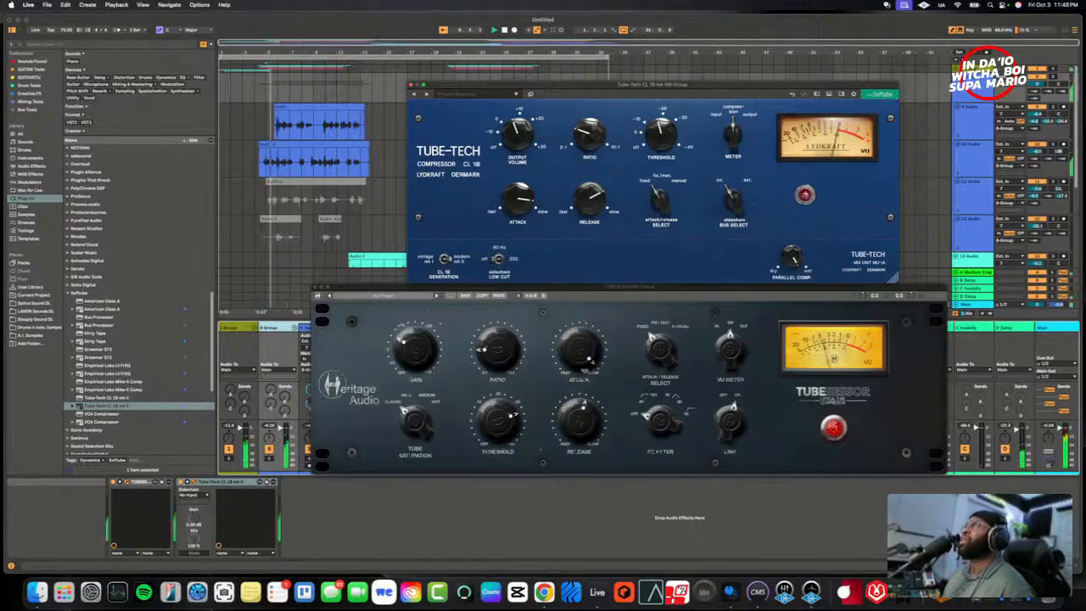
{"action": "left_click", "coordinate": [593, 374]}
{"action": "left_click_drag", "start_coordinate": [593, 374], "coordinate": [592, 410]}
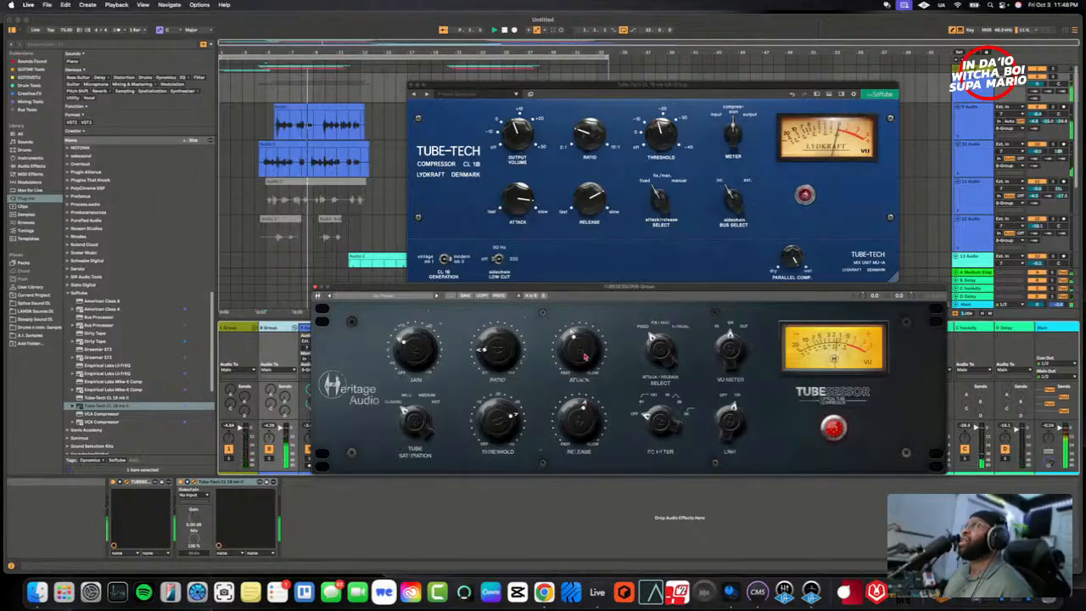
{"action": "left_click_drag", "start_coordinate": [584, 363], "coordinate": [585, 375]}
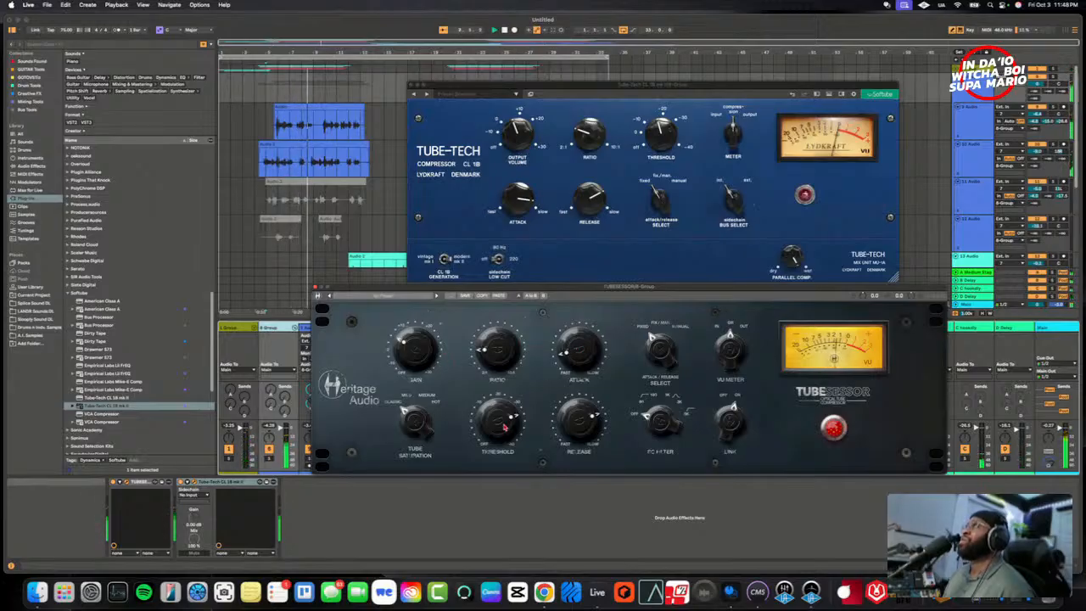
- Raise the TUBESESSOR's ratio on 8 Group and replay the vocals to hear the added compression
{"action": "left_click_drag", "start_coordinate": [498, 362], "coordinate": [498, 354]}
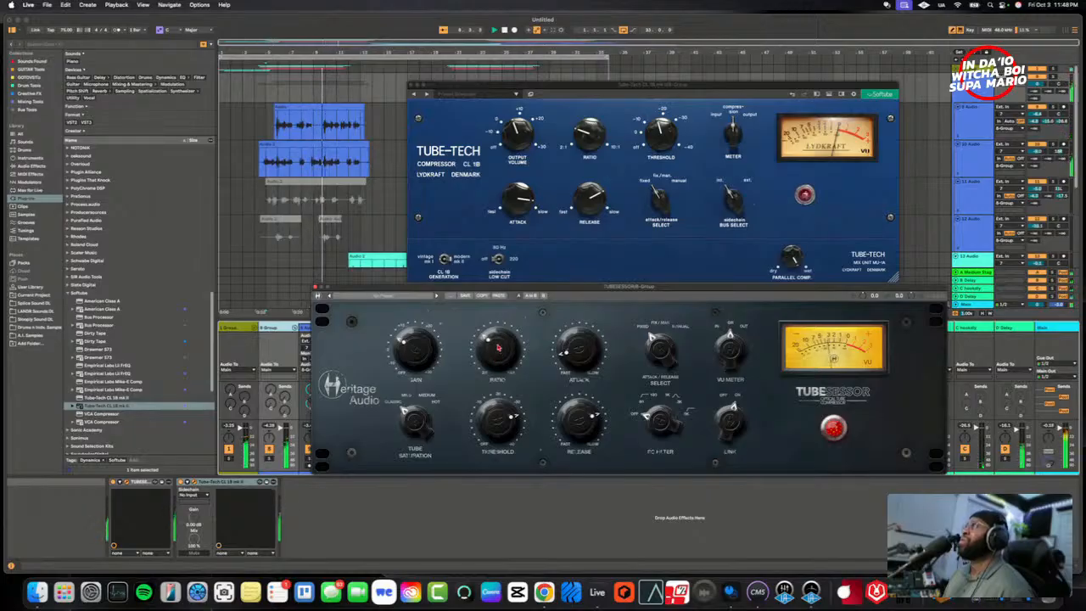
{"action": "left_click_drag", "start_coordinate": [498, 346], "coordinate": [499, 338]}
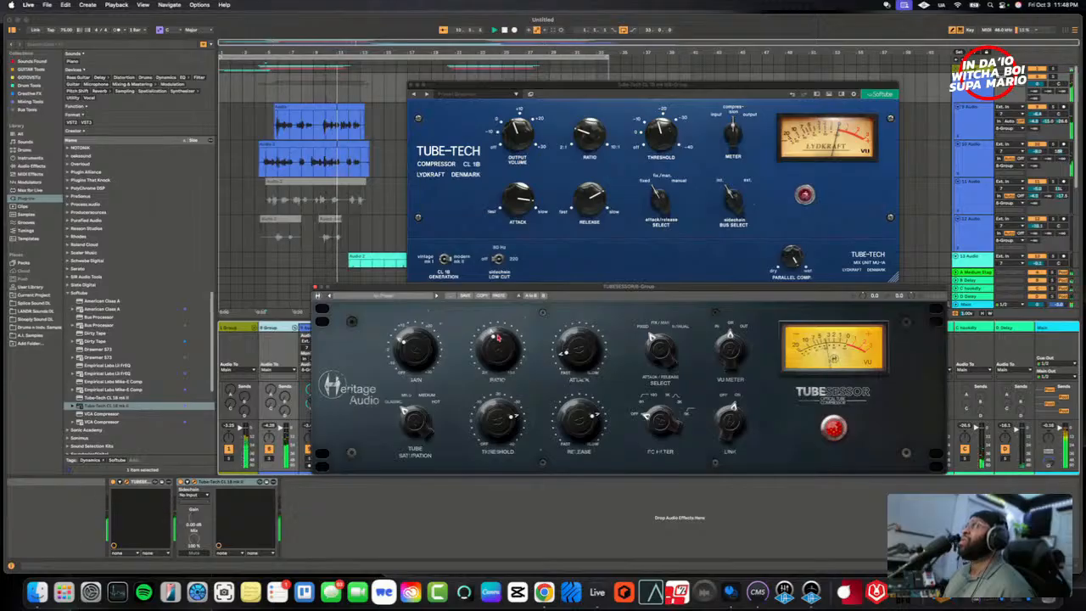
{"action": "key", "text": "space"}
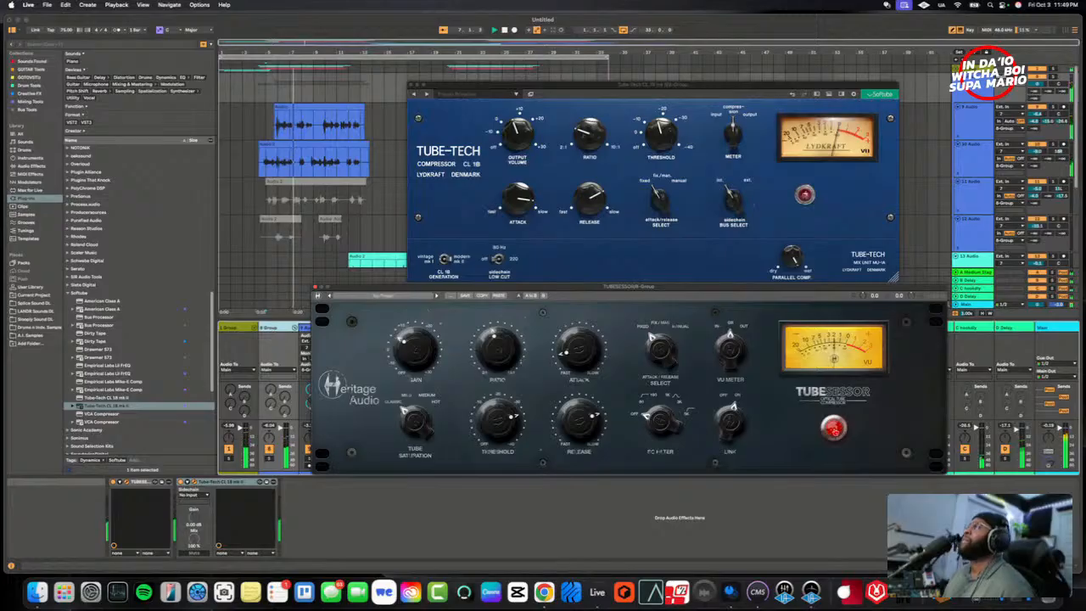
- Compare the vocals on 8 Group with the TUBESESSOR bypassed and engaged
{"action": "left_click", "coordinate": [833, 427]}
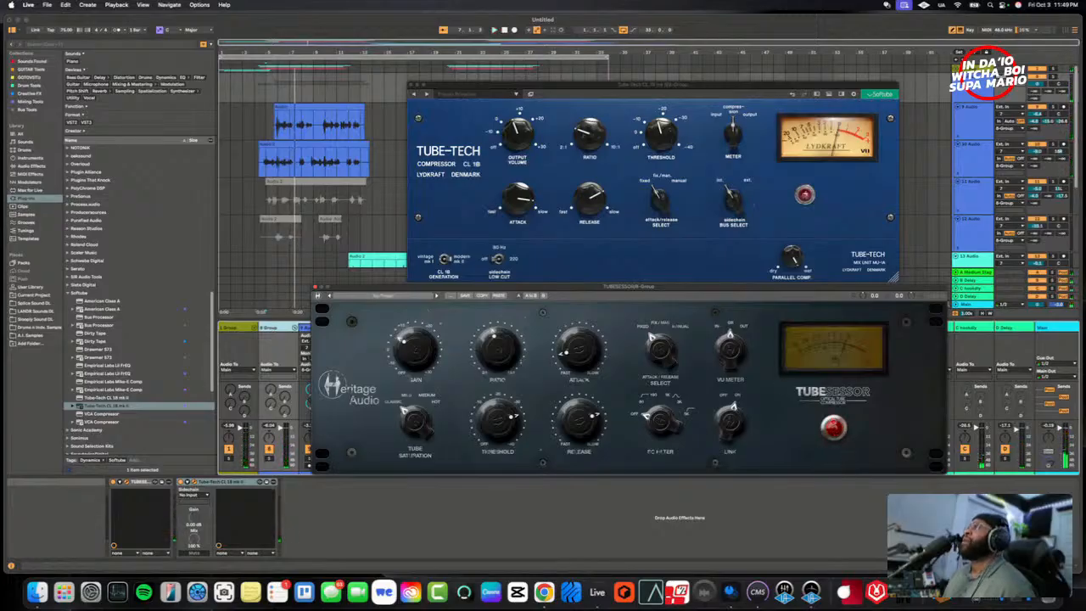
{"action": "left_click", "coordinate": [833, 428]}
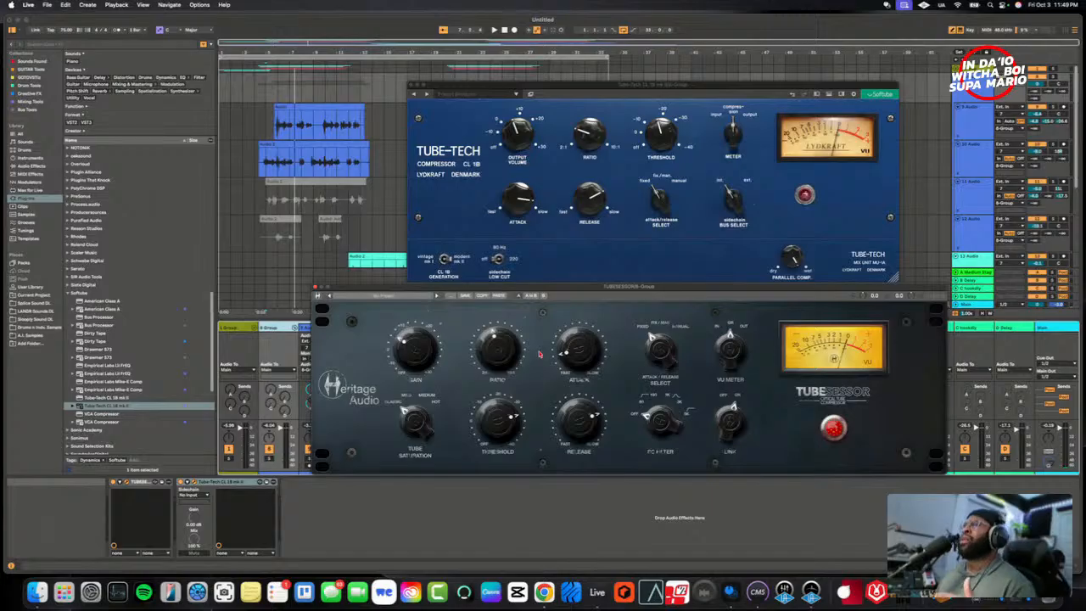
{"action": "left_click", "coordinate": [583, 254]}
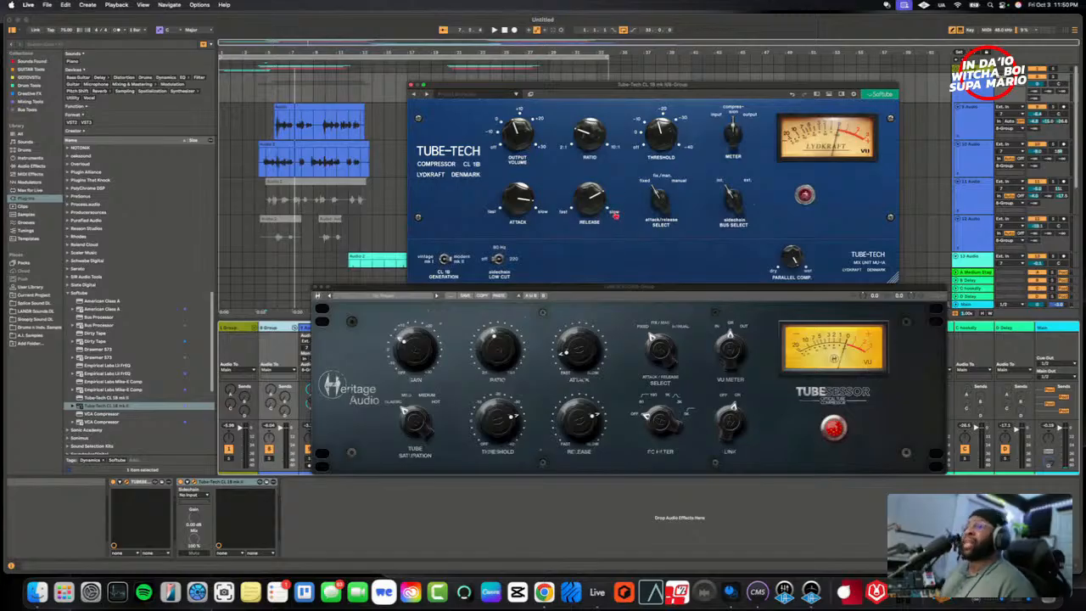
{"action": "left_click", "coordinate": [696, 369]}
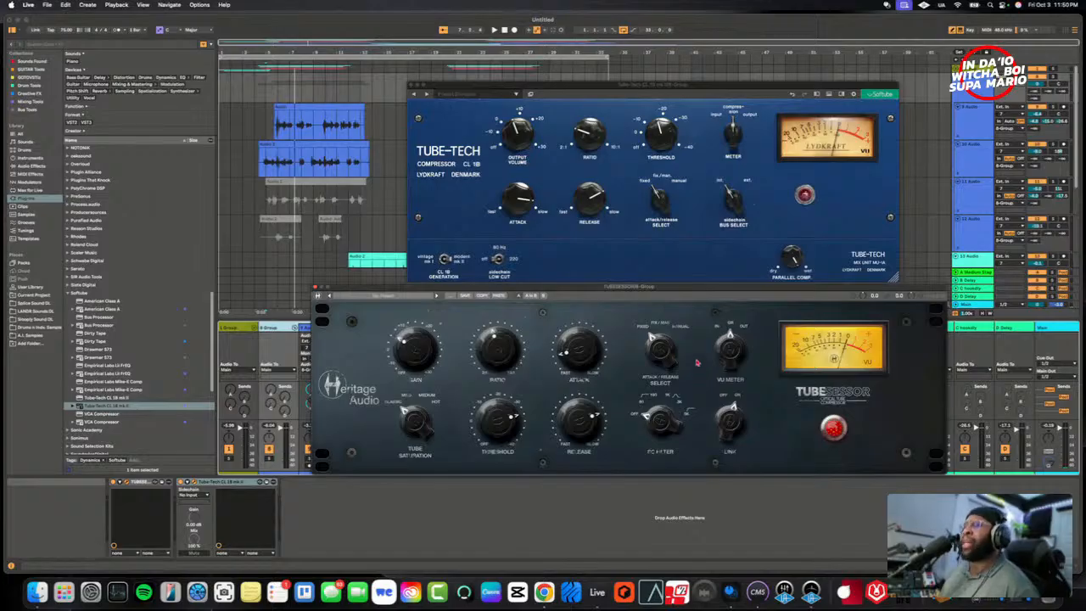
- Replay the first vocal section, raise the TUBESESSOR's ratio on 8 Group further and set its tube saturation to Mild
{"action": "left_click", "coordinate": [266, 137]}
{"action": "key", "text": "space"}
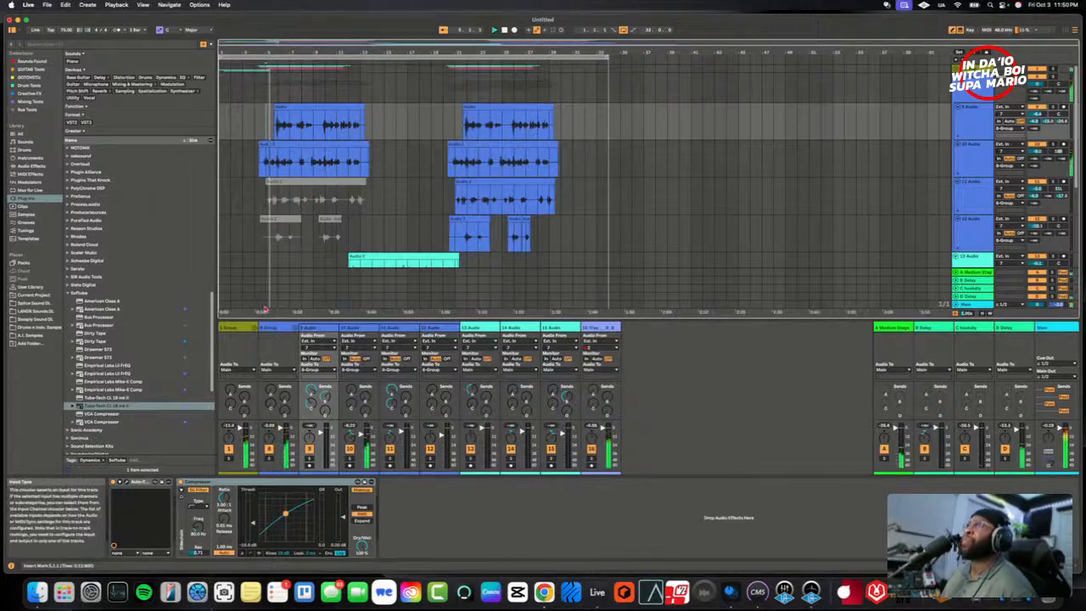
{"action": "left_click", "coordinate": [272, 328]}
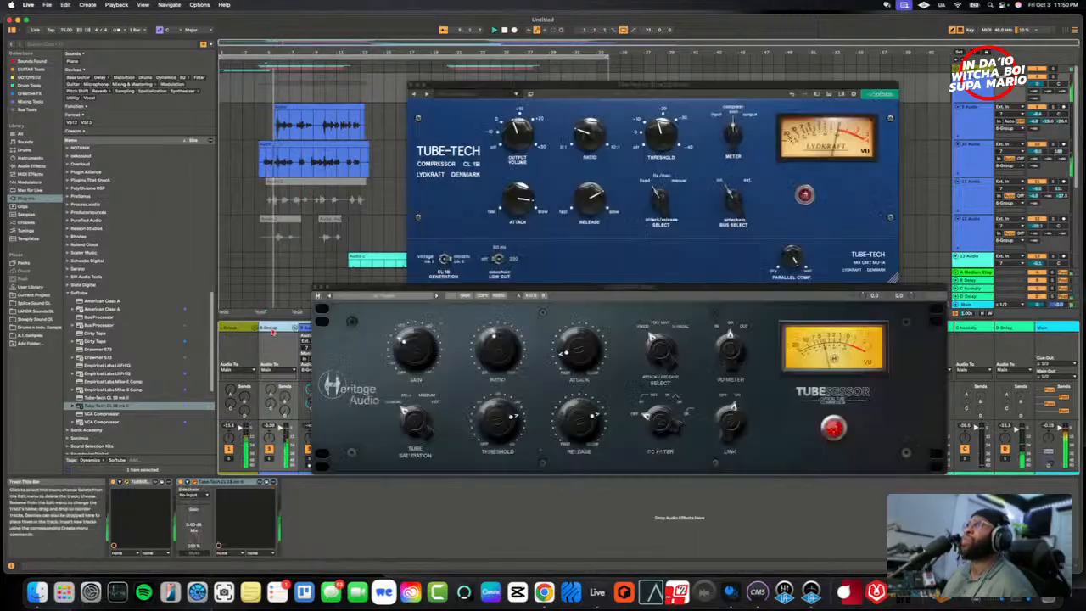
{"action": "left_click", "coordinate": [663, 417]}
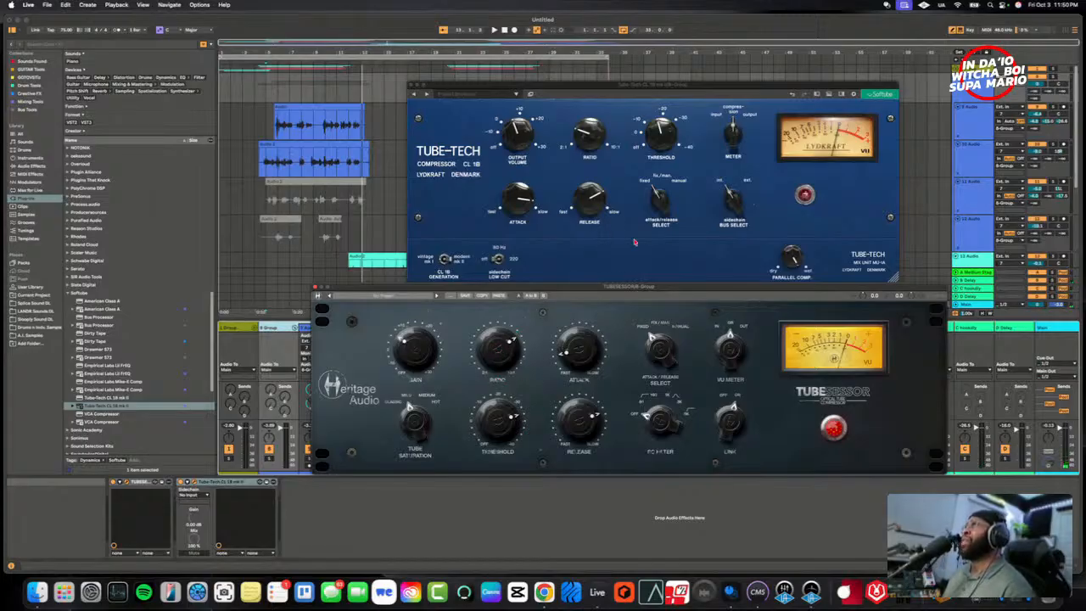
{"action": "left_click", "coordinate": [602, 247]}
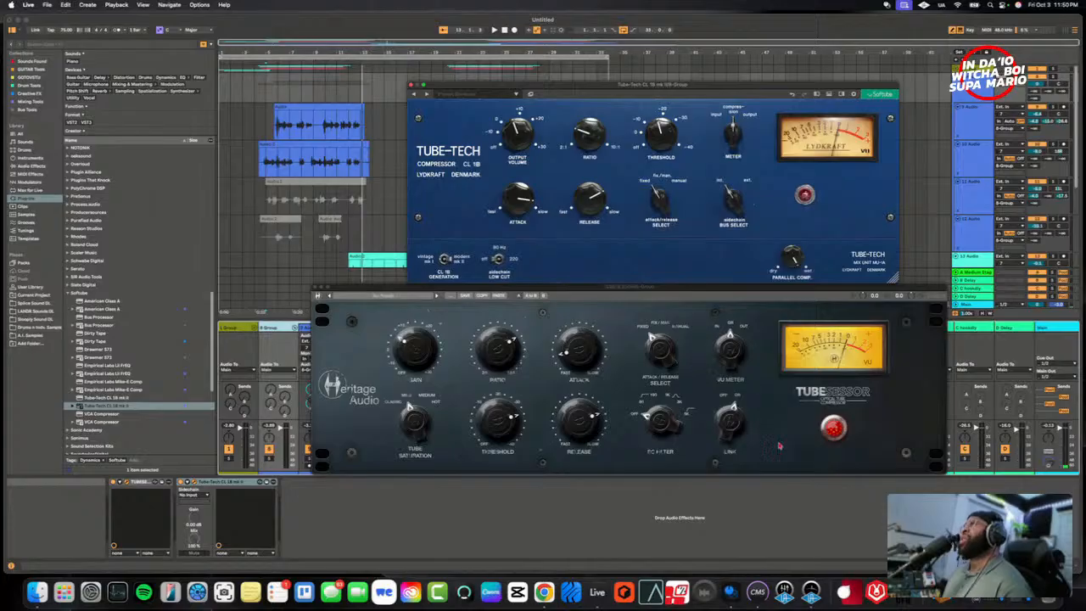
{"action": "left_click", "coordinate": [687, 323]}
{"action": "left_click", "coordinate": [689, 231]}
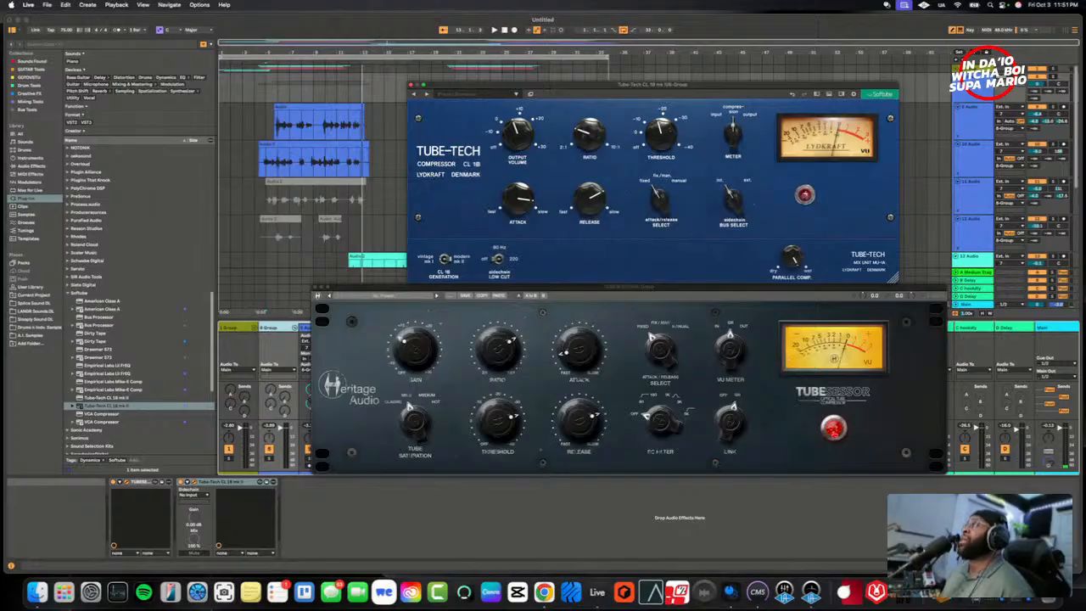
- Play the first vocal section and compare the TUBESESSOR with the Tube-Tech, restarting from the middle of the vocal clips
{"action": "left_click", "coordinate": [813, 287]}
{"action": "key", "text": "space"}
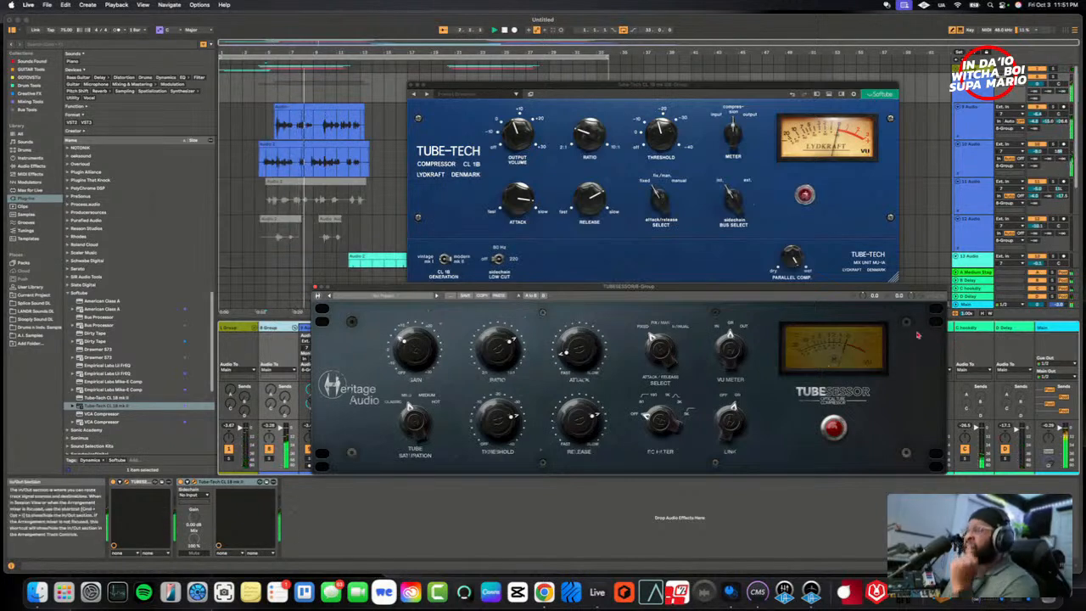
{"action": "left_click", "coordinate": [805, 195]}
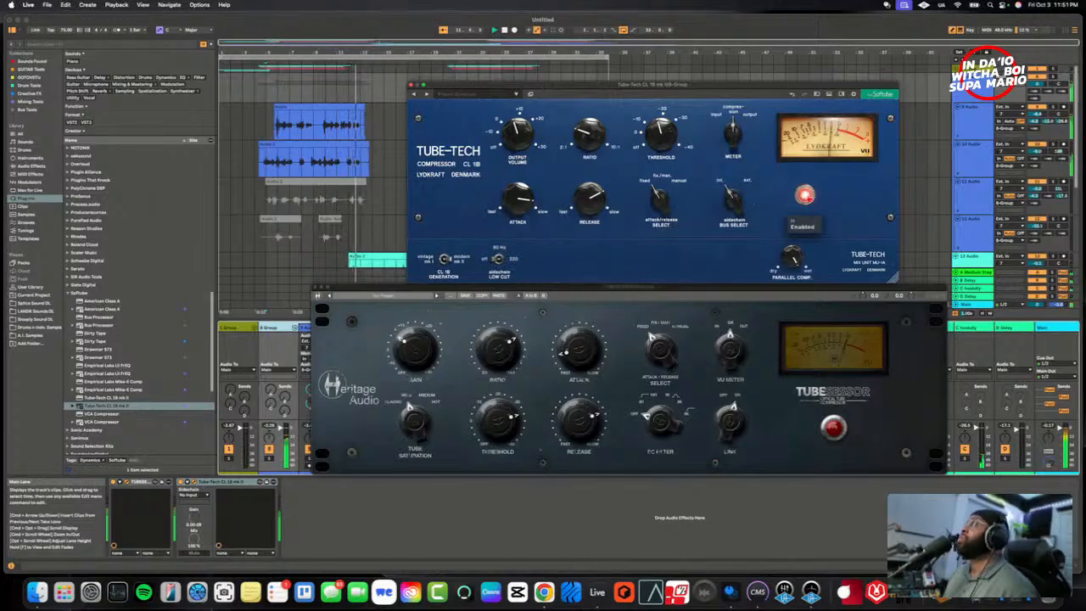
{"action": "left_click", "coordinate": [323, 129]}
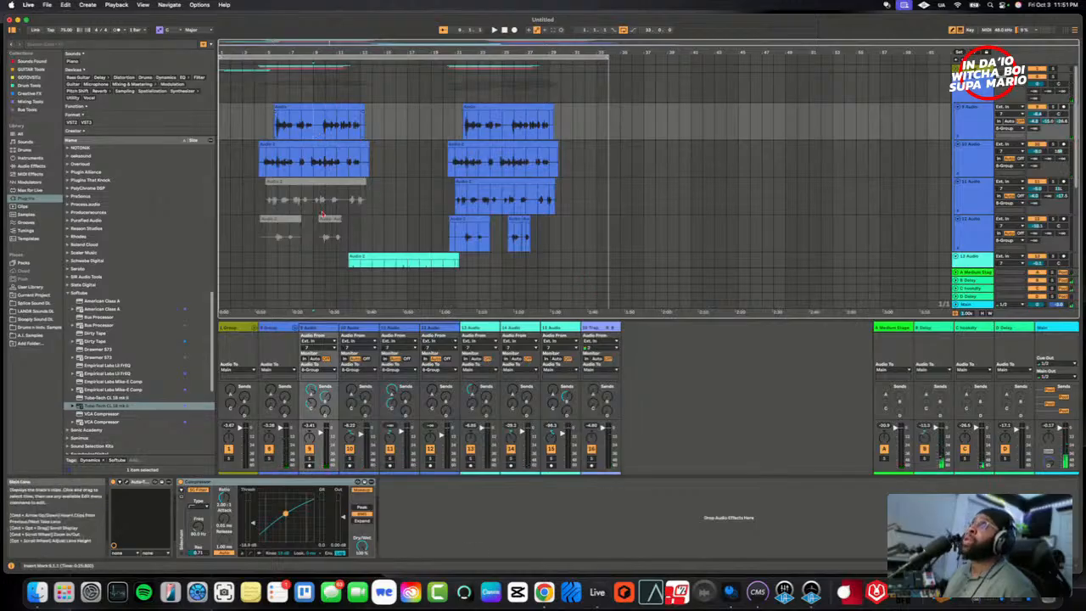
{"action": "left_click", "coordinate": [272, 328]}
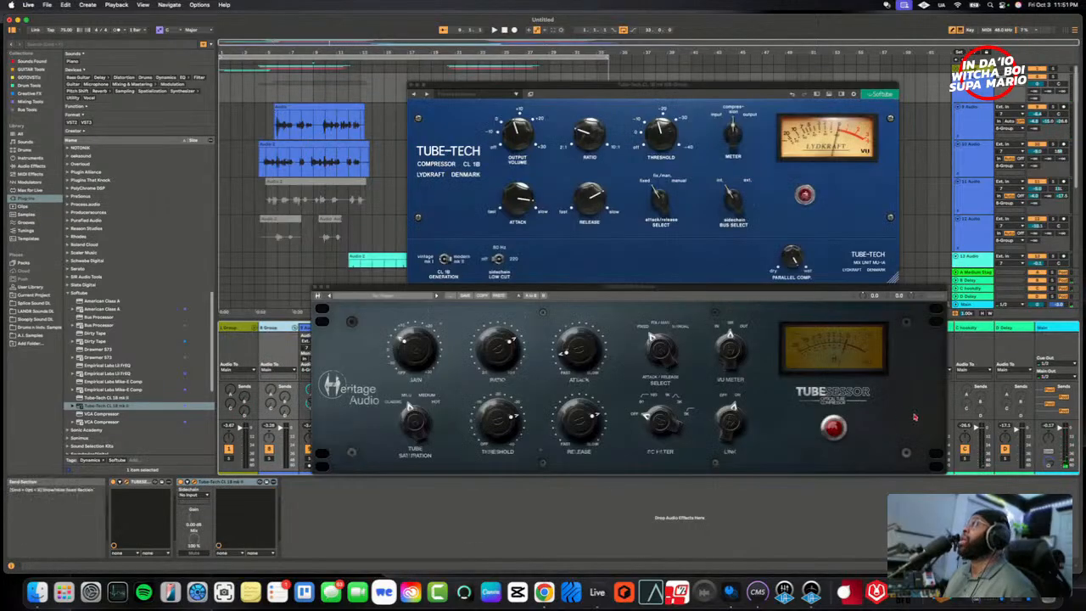
{"action": "left_click", "coordinate": [855, 387]}
{"action": "key", "text": "space"}
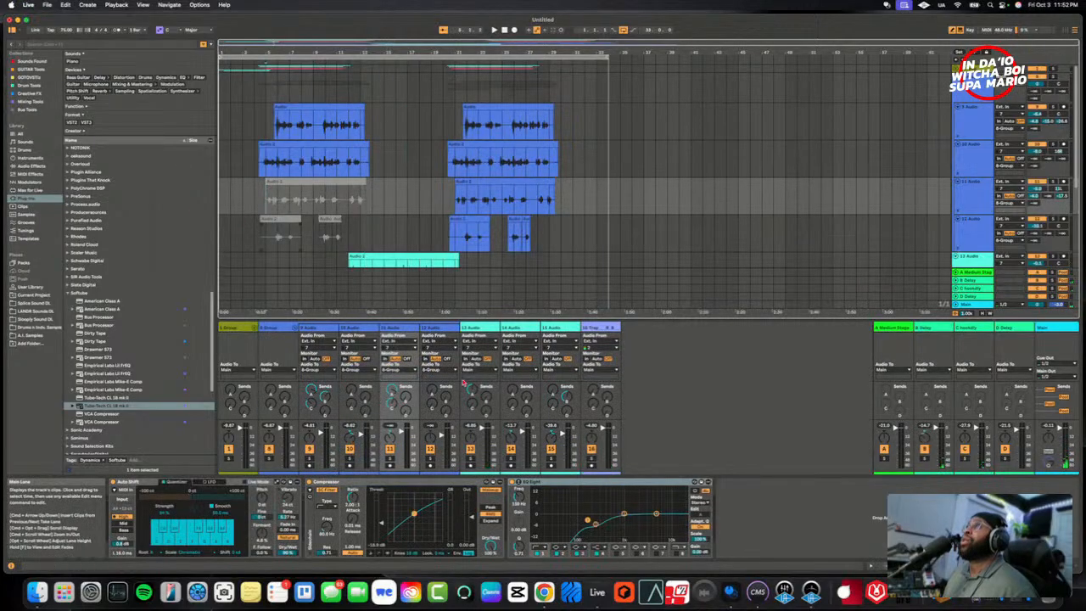
- Alternate between the TUBESESSOR and the Tube-Tech on 8 Group during playback, leaving only the Tube-Tech engaged
{"action": "left_click", "coordinate": [272, 328]}
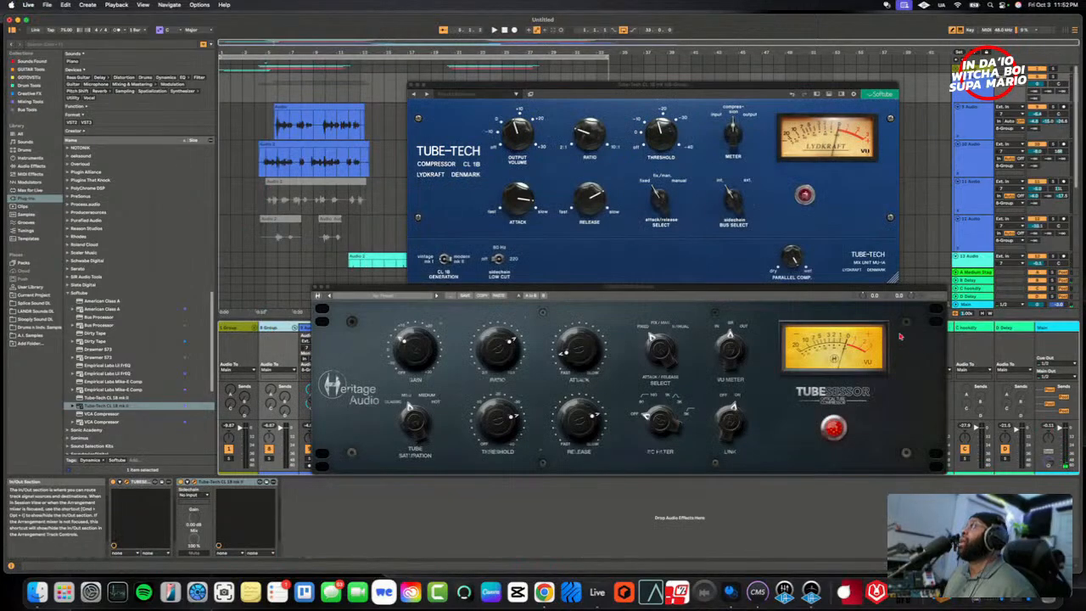
{"action": "left_click", "coordinate": [831, 429]}
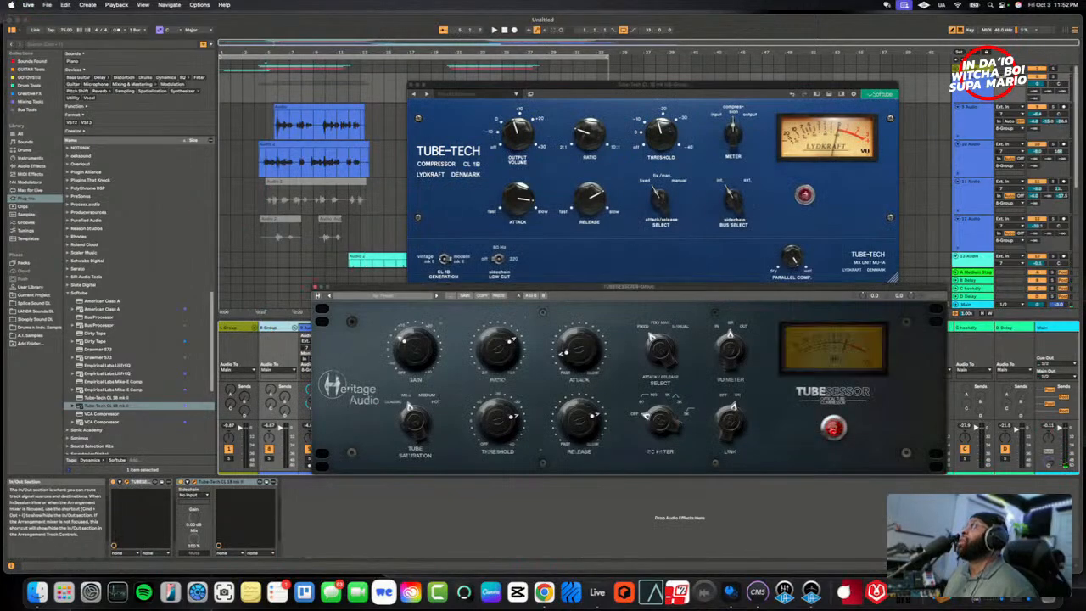
{"action": "left_click", "coordinate": [804, 195]}
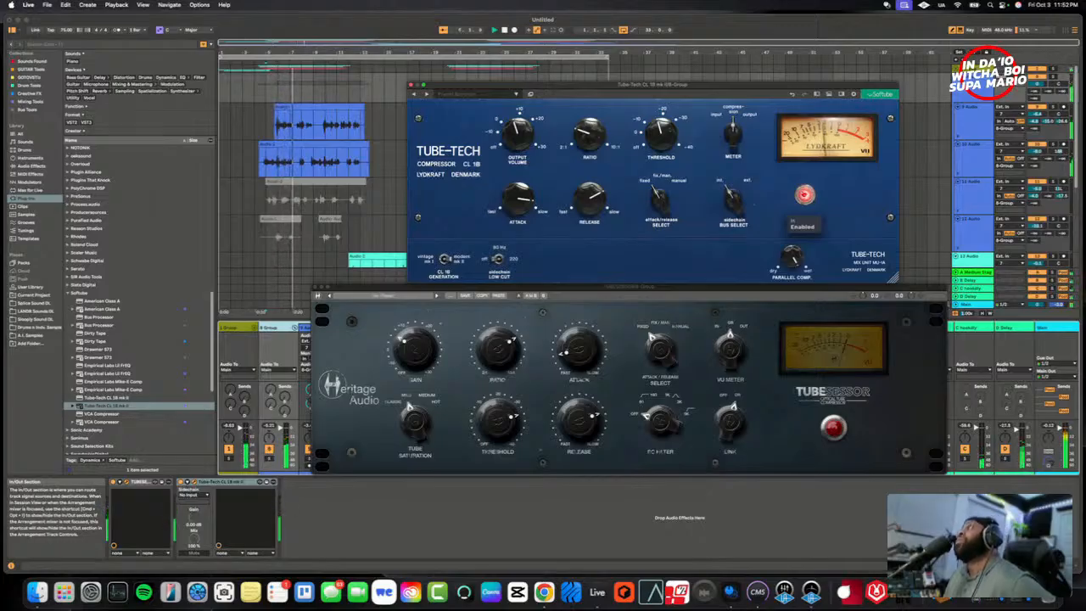
{"action": "left_click", "coordinate": [805, 195]}
{"action": "left_click", "coordinate": [833, 428]}
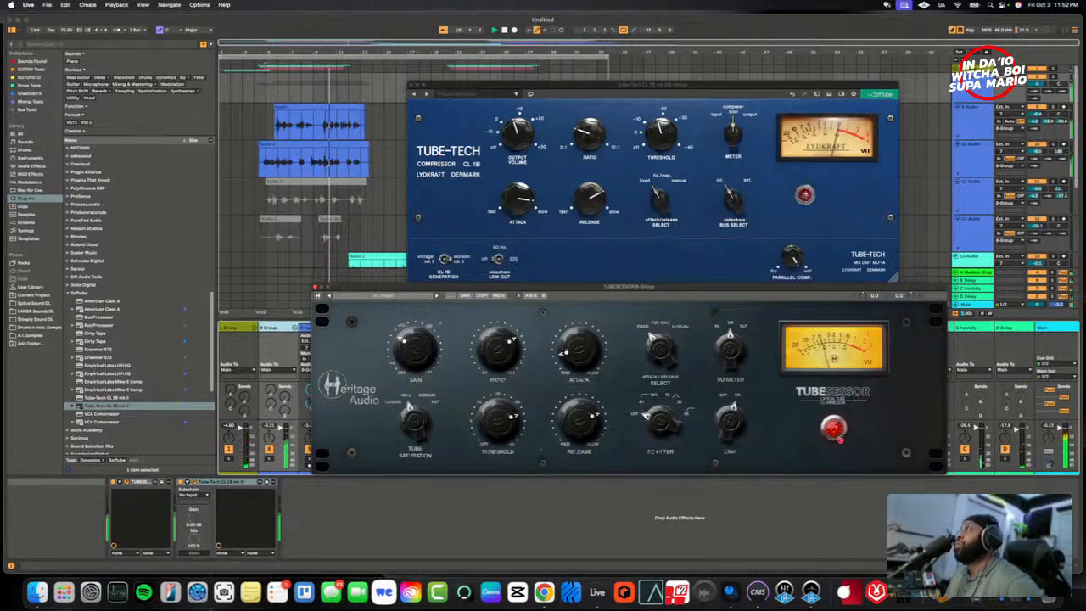
{"action": "left_click", "coordinate": [836, 431]}
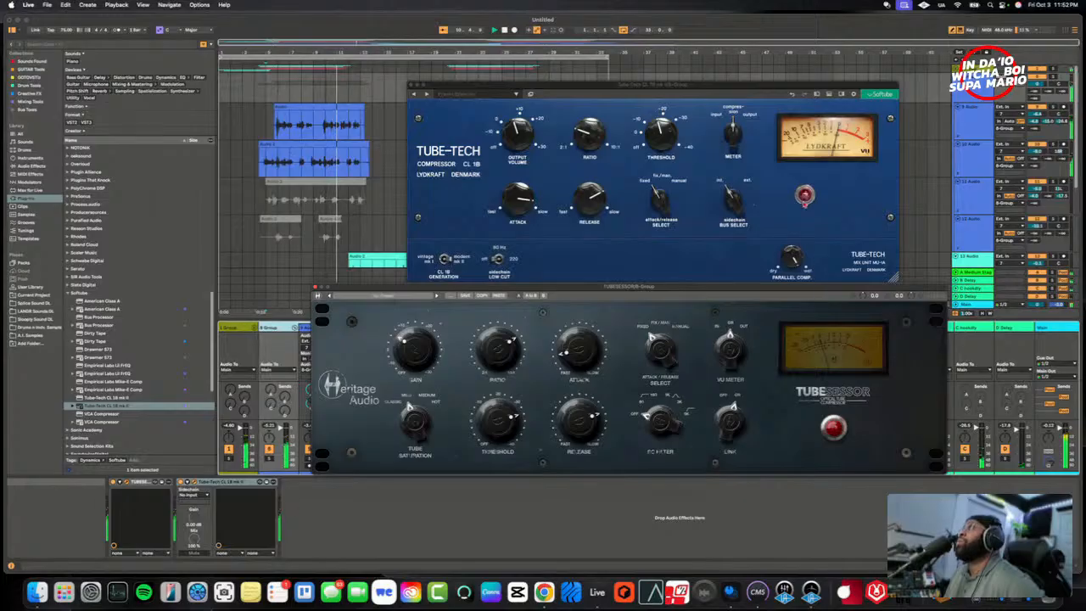
{"action": "left_click", "coordinate": [805, 197]}
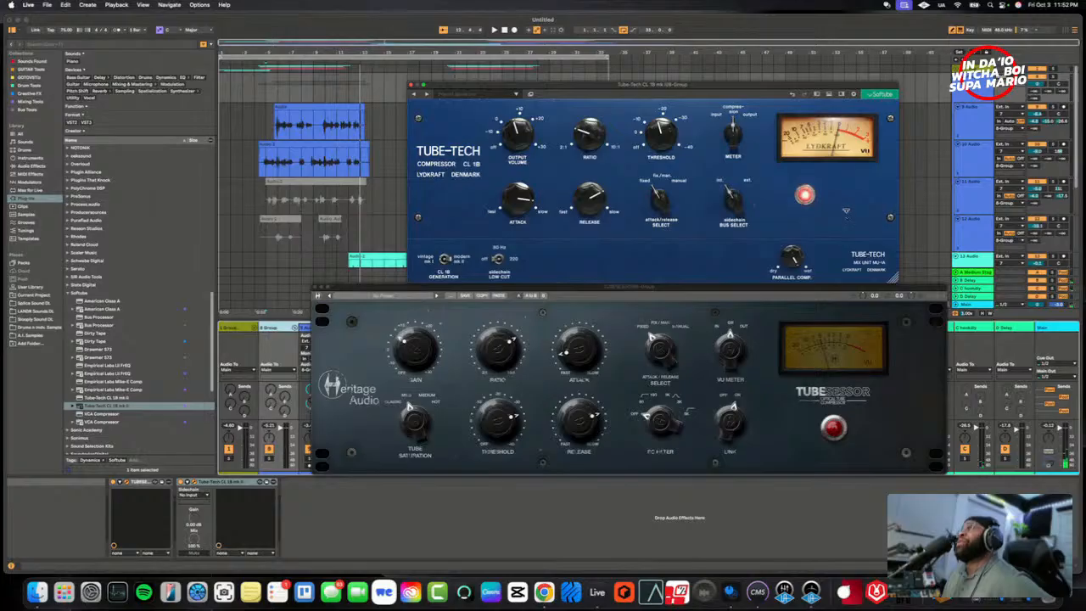
- Line up the two compressor windows and set the TUBESESSOR's attack/release select to fix/man
{"action": "mouse_move", "coordinate": [755, 89]}
{"action": "left_mouse_down"}
{"action": "mouse_move", "coordinate": [802, 90]}
{"action": "mouse_move", "coordinate": [768, 86]}
{"action": "left_mouse_up"}
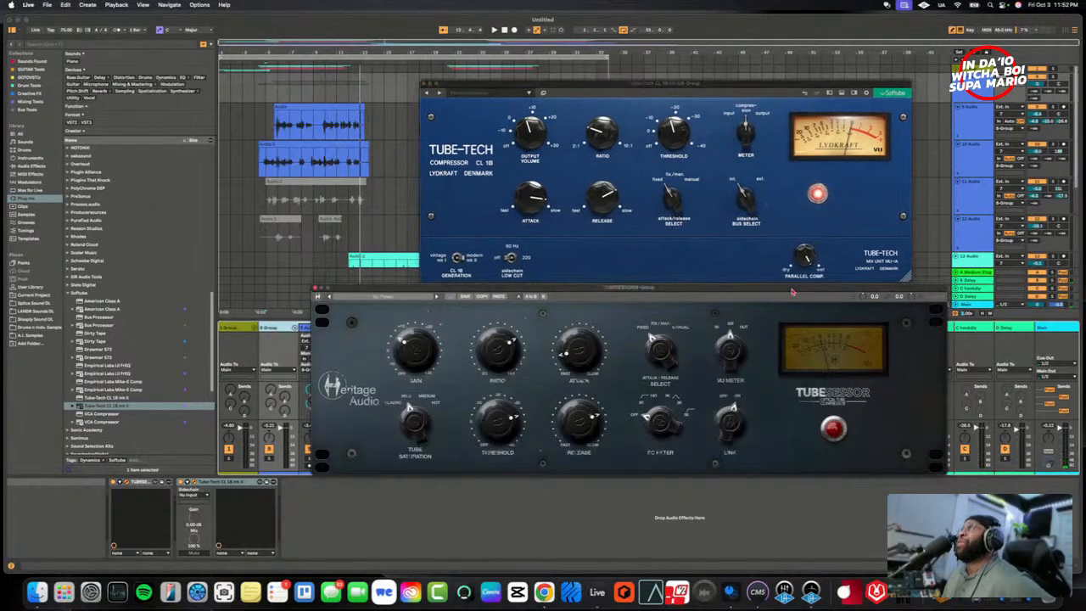
{"action": "left_click_drag", "start_coordinate": [792, 299], "coordinate": [854, 291]}
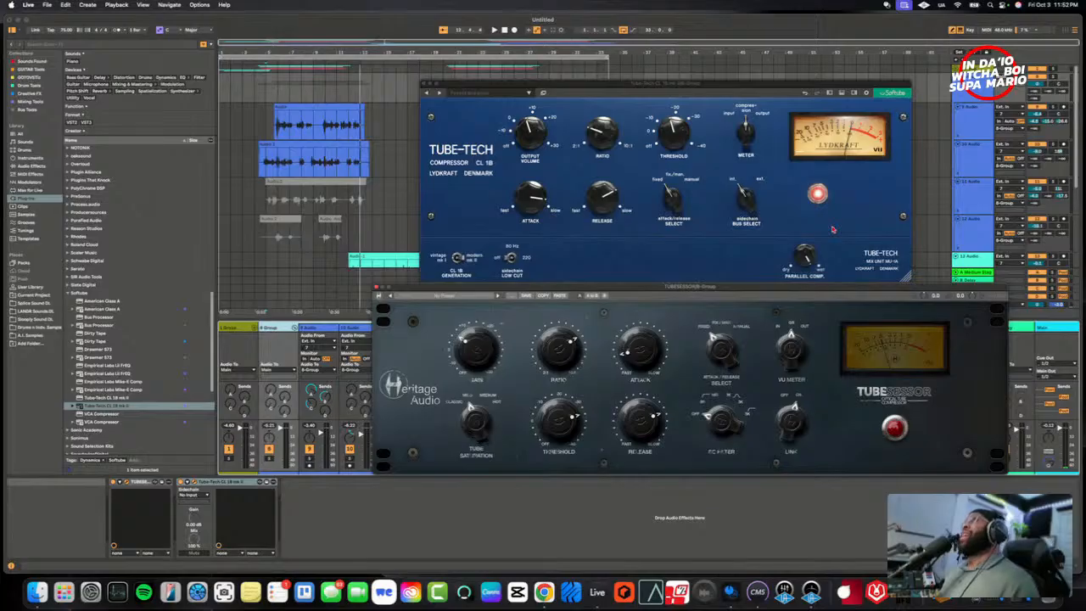
{"action": "left_click", "coordinate": [832, 229]}
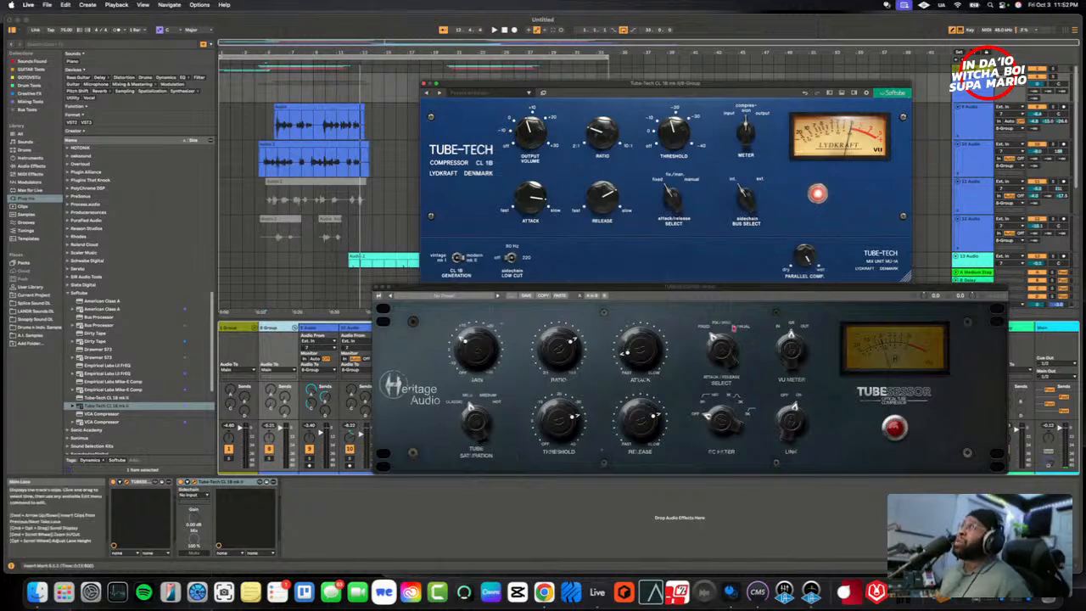
{"action": "left_click", "coordinate": [717, 323]}
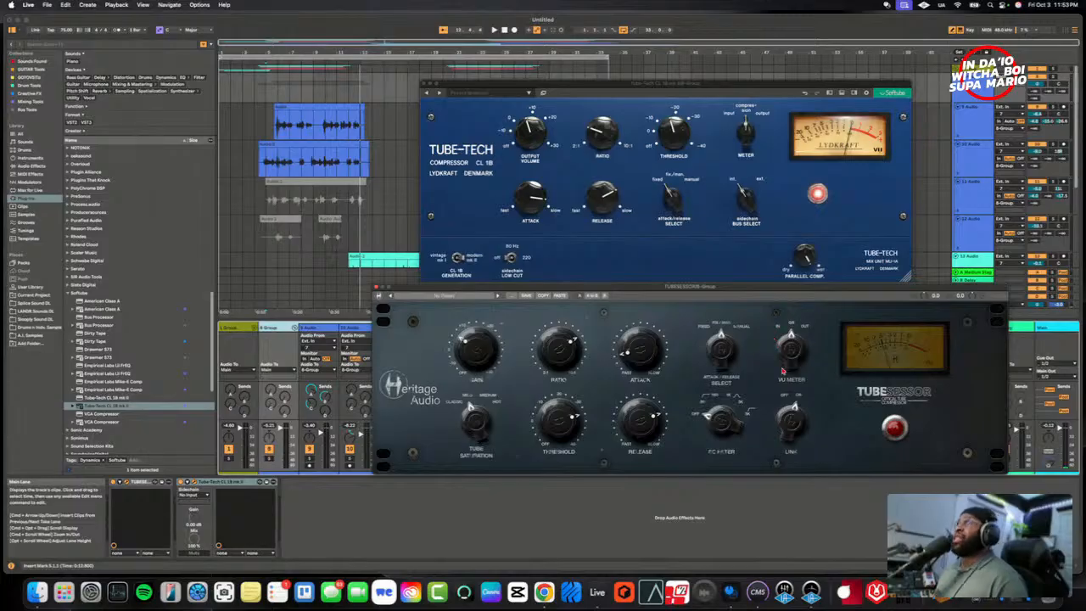
{"action": "left_click", "coordinate": [848, 240]}
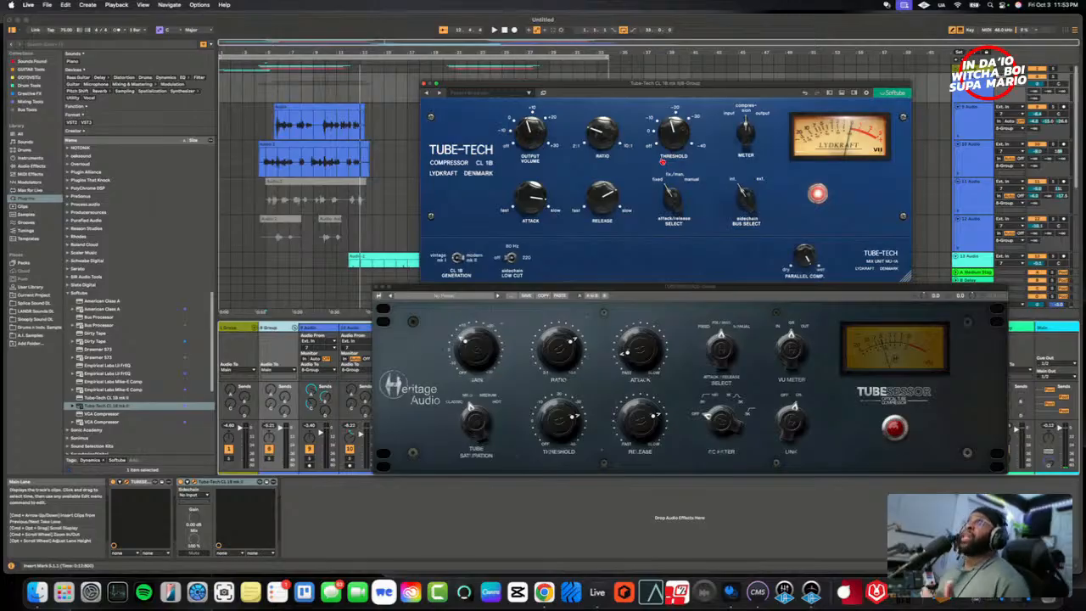
{"action": "mouse_move", "coordinate": [662, 161]}
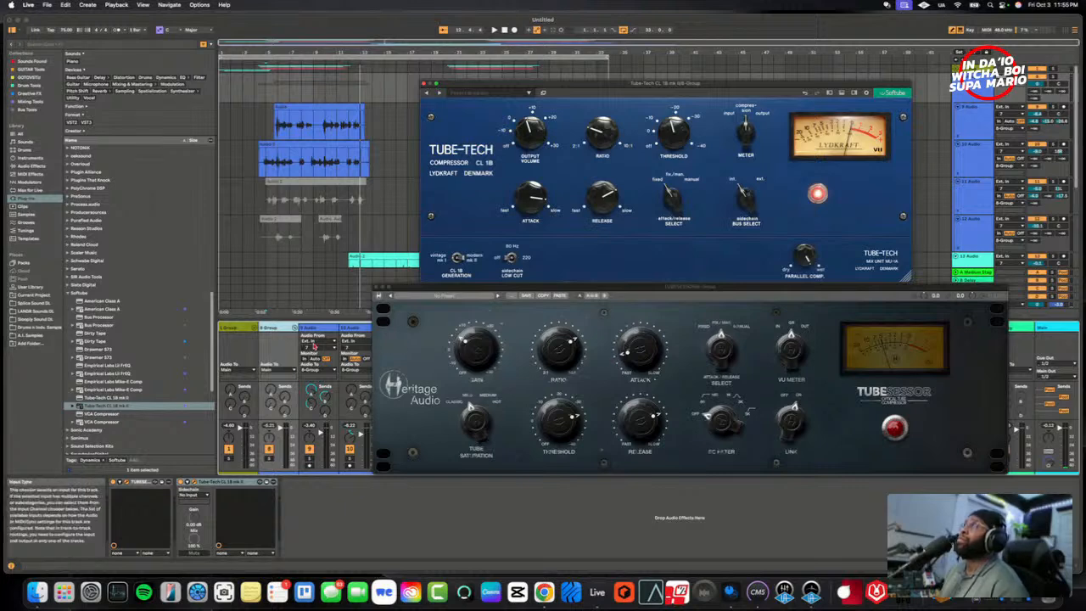
- Close the TUBESESSOR and Tube-Tech windows
{"action": "left_click", "coordinate": [377, 293]}
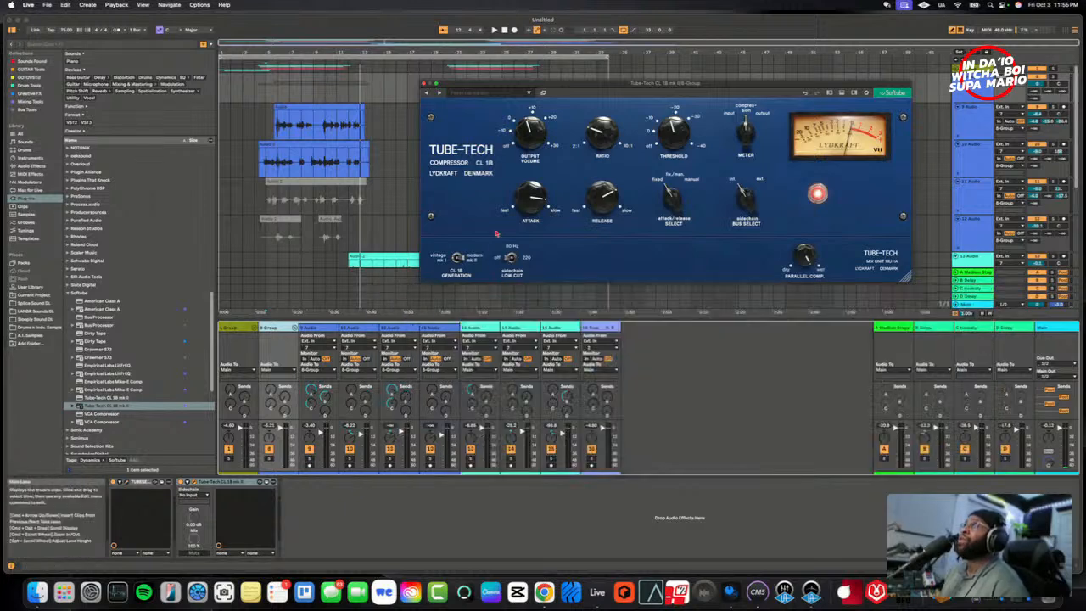
{"action": "left_click_drag", "start_coordinate": [509, 79], "coordinate": [405, 244]}
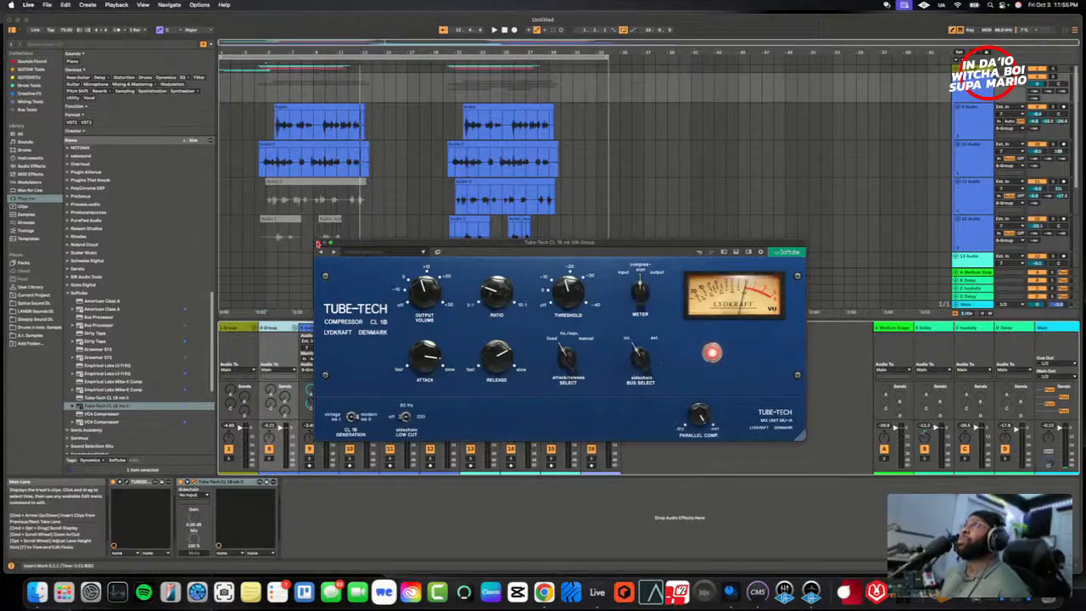
{"action": "left_click", "coordinate": [318, 245]}
- Play the vocals from just before the first clips and check the Tube-Tech on 8 Group, closing its window after stopping playback
{"action": "key", "text": "space"}
{"action": "left_click", "coordinate": [407, 433]}
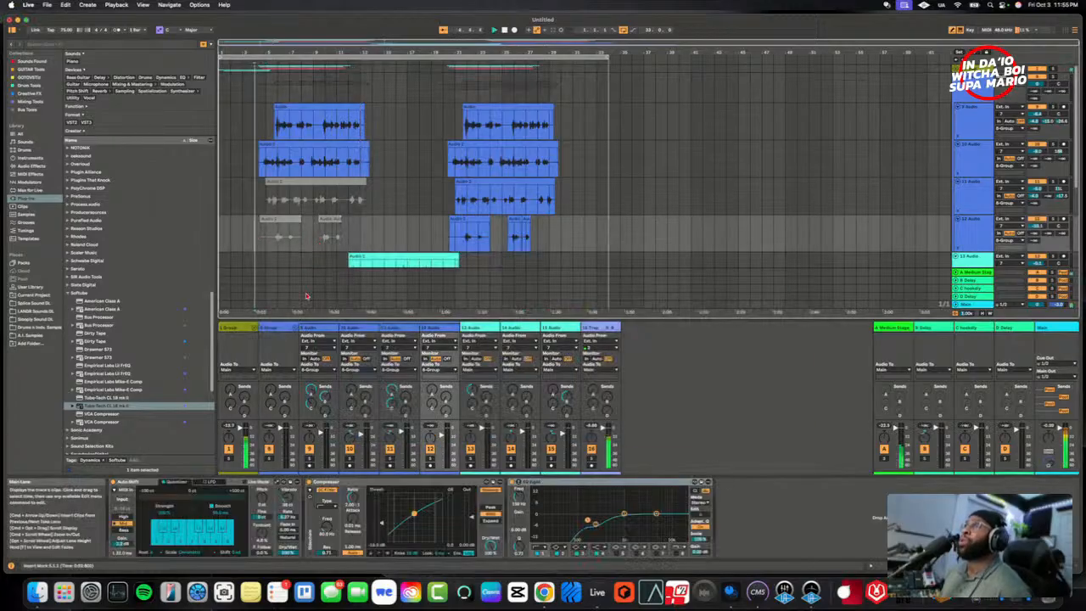
{"action": "left_click", "coordinate": [270, 329]}
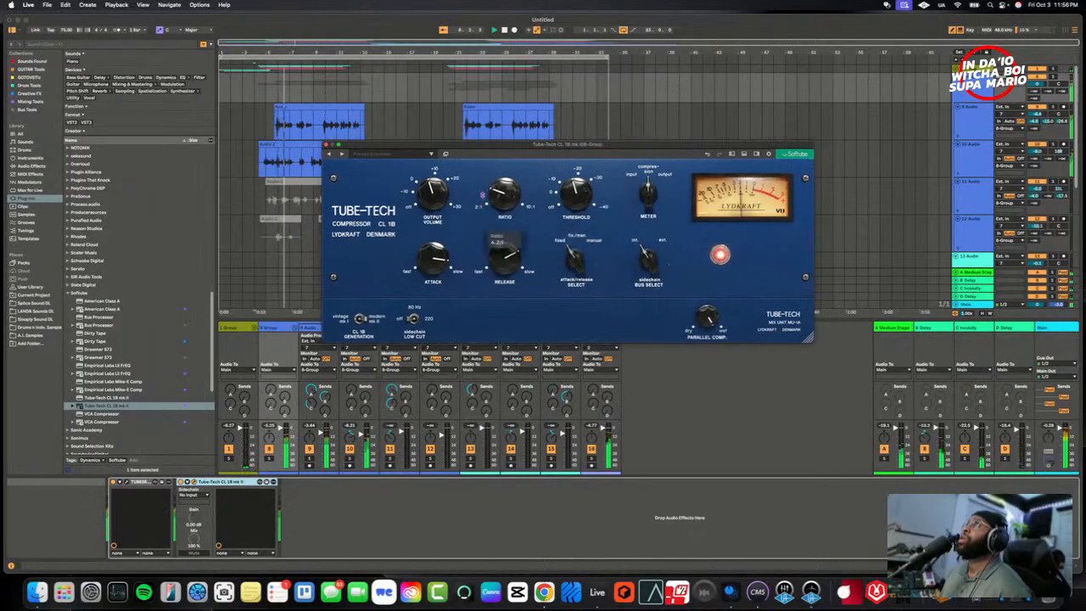
{"action": "key", "text": "space"}
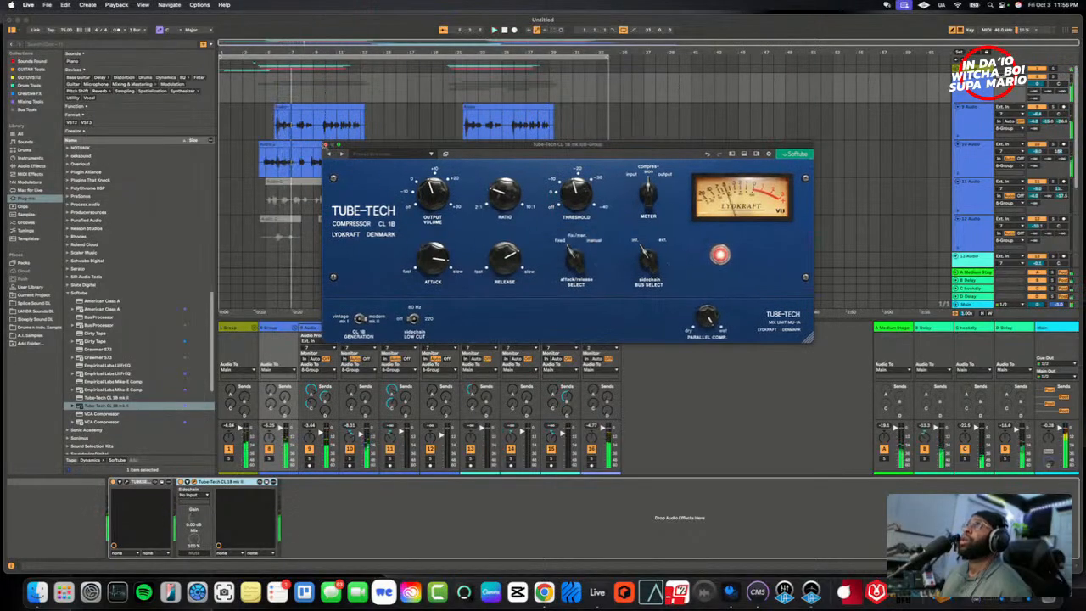
{"action": "left_click", "coordinate": [326, 145]}
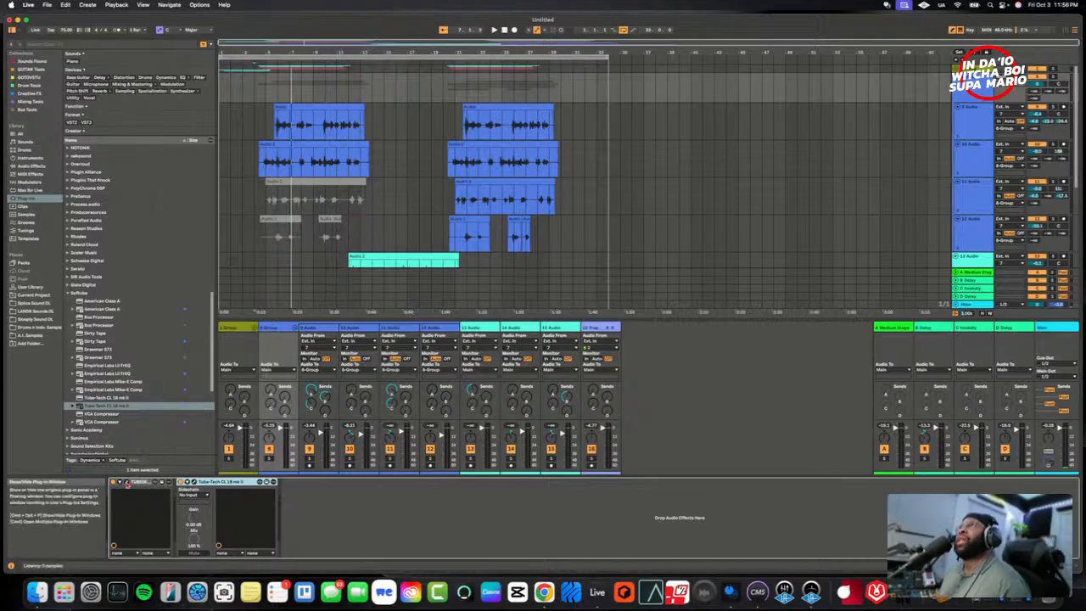
- Open the TUBESESSOR window beside the Tube-Tech on 8 Group, play from just before the first vocal clips and engage the TUBESESSOR
{"action": "left_click", "coordinate": [126, 484]}
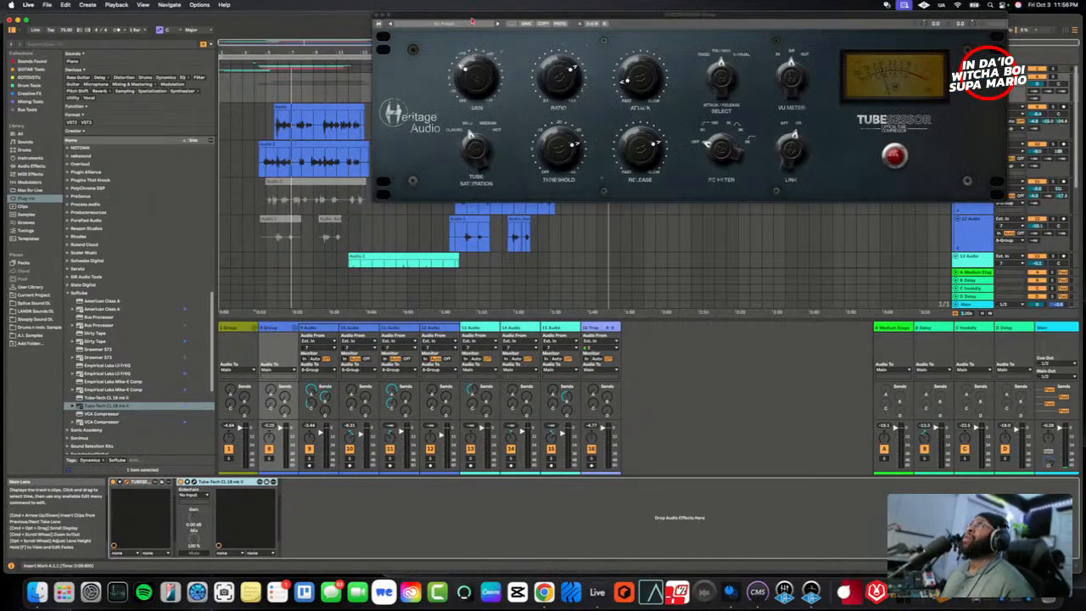
{"action": "left_click_drag", "start_coordinate": [472, 21], "coordinate": [360, 196]}
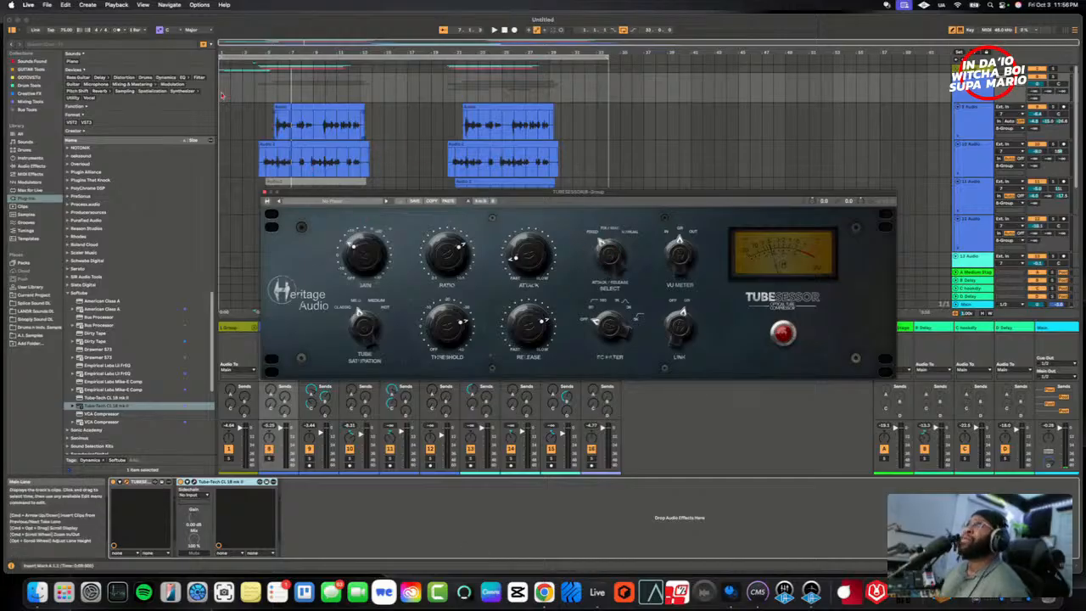
{"action": "left_click", "coordinate": [254, 126]}
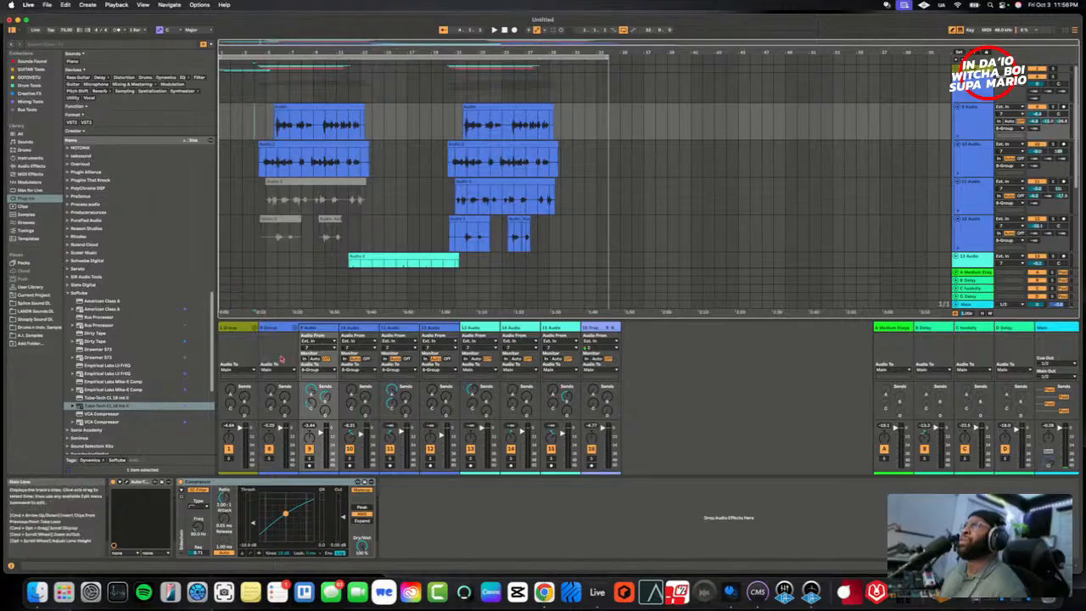
{"action": "left_click", "coordinate": [281, 358]}
{"action": "key", "text": "space"}
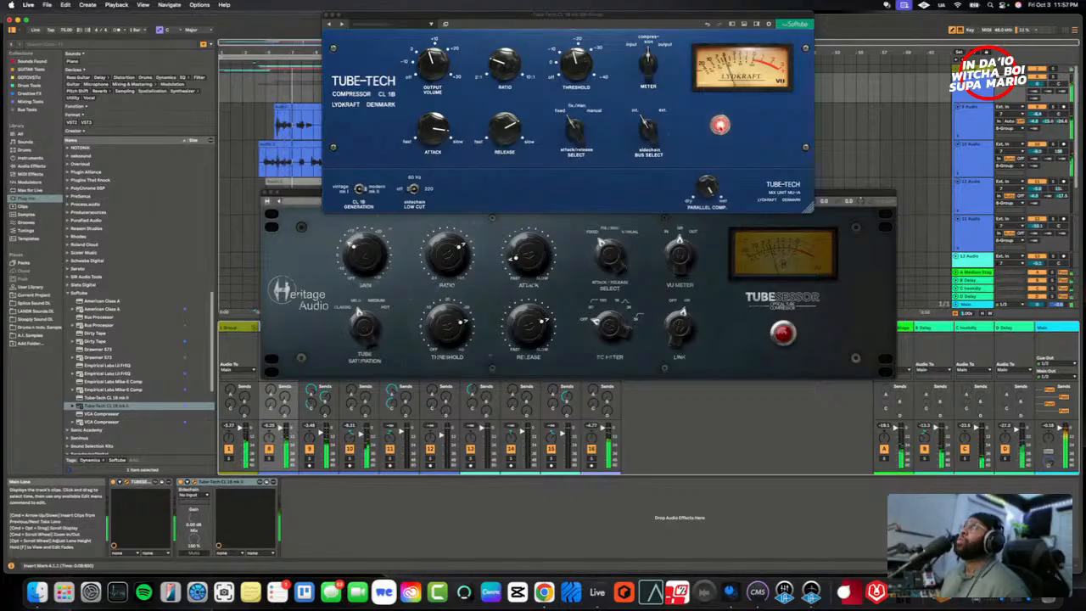
{"action": "left_click", "coordinate": [779, 351]}
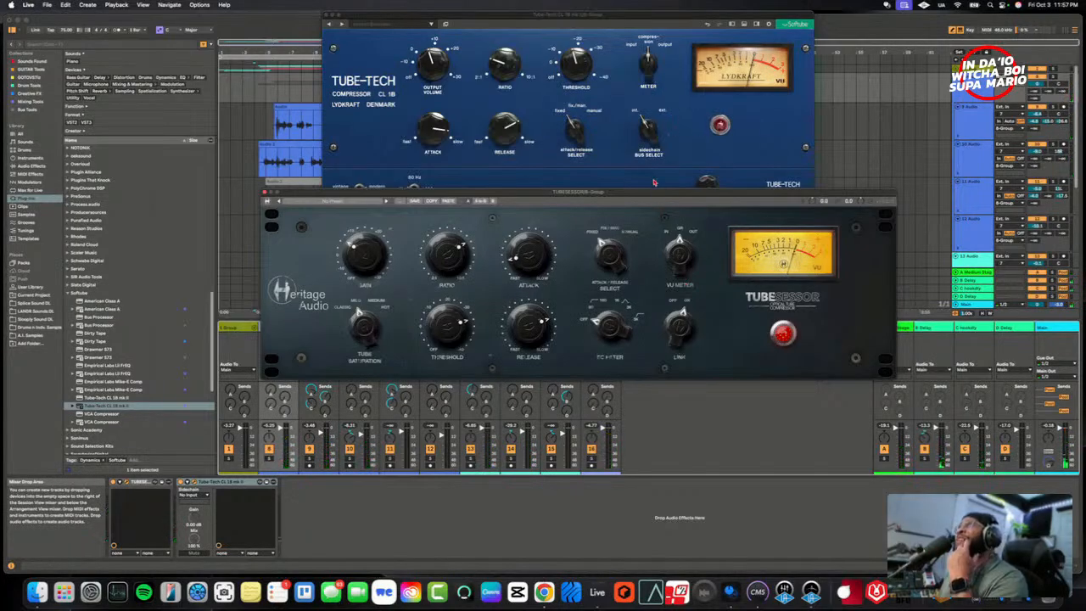
- Close the Tube-Tech window and place the TUBESESSOR window below the arrangement's vocal clips
{"action": "left_click_drag", "start_coordinate": [655, 198], "coordinate": [659, 244]}
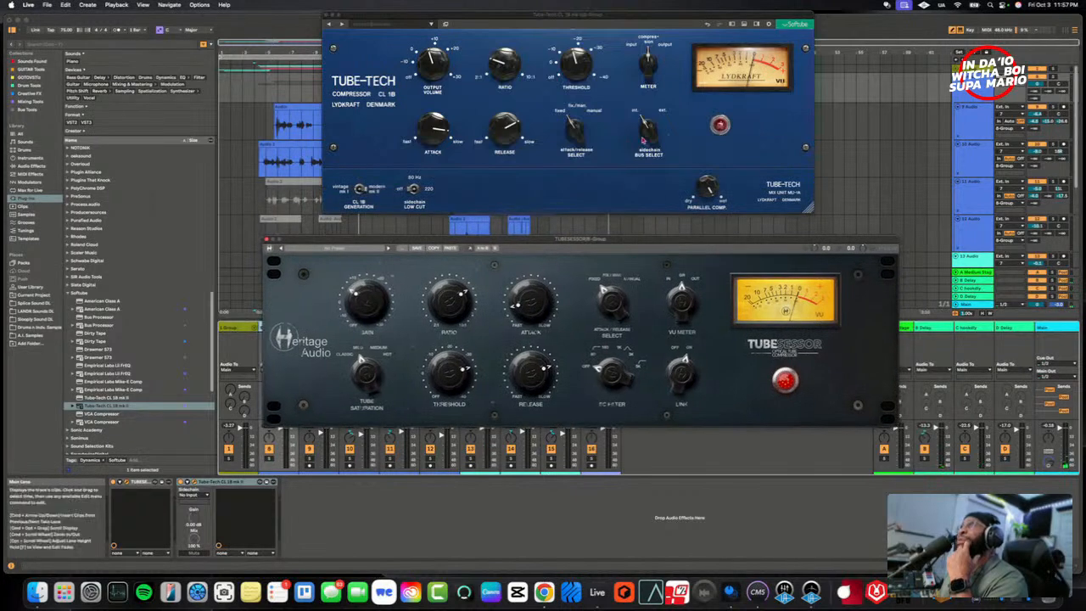
{"action": "left_click_drag", "start_coordinate": [619, 16], "coordinate": [662, 153]}
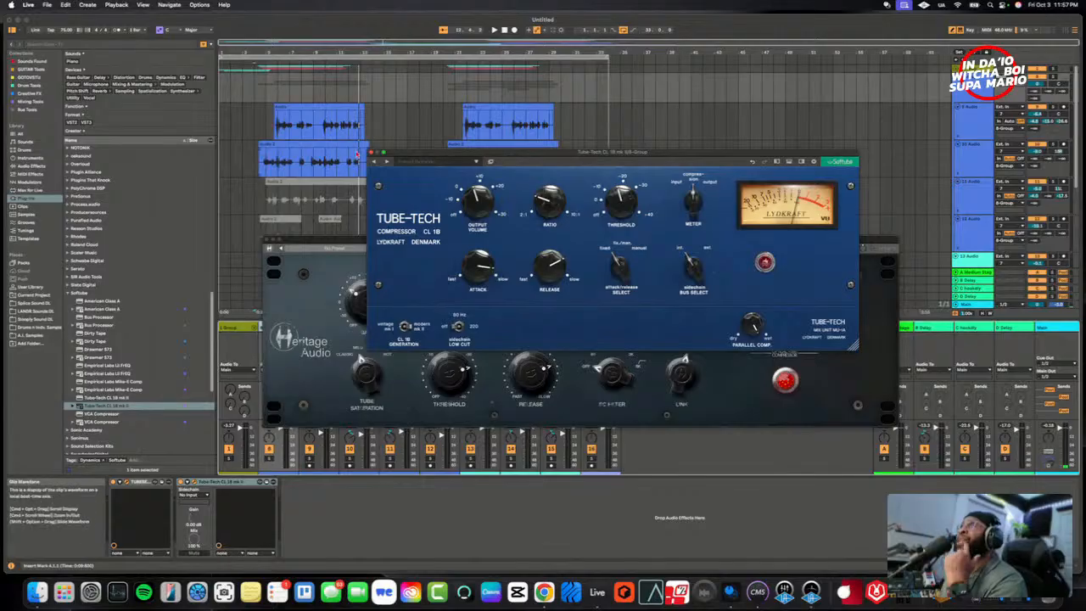
{"action": "left_click", "coordinate": [371, 153]}
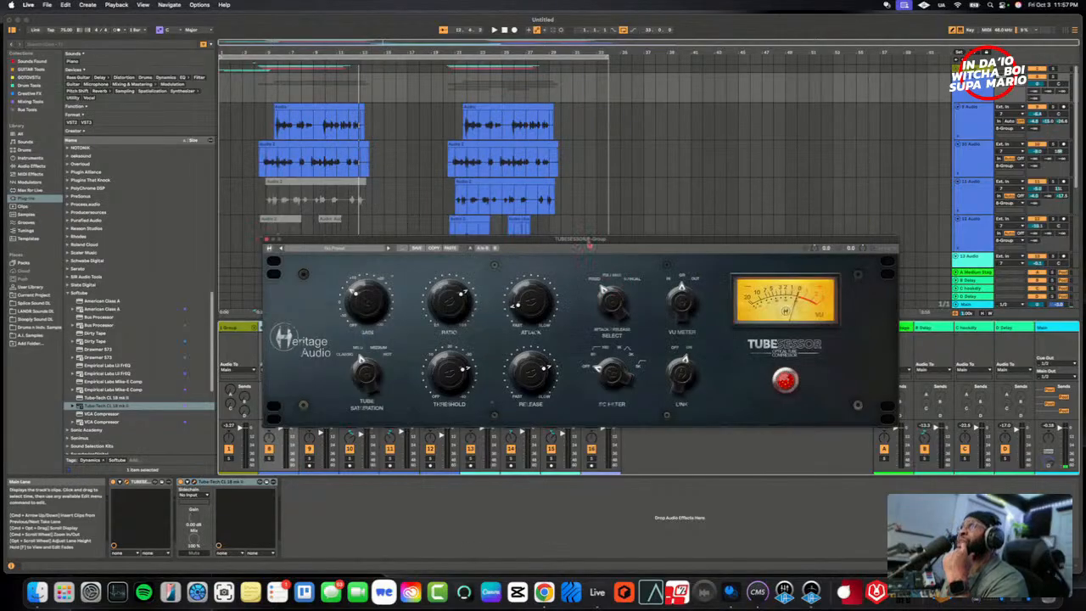
{"action": "left_click_drag", "start_coordinate": [589, 244], "coordinate": [570, 287]}
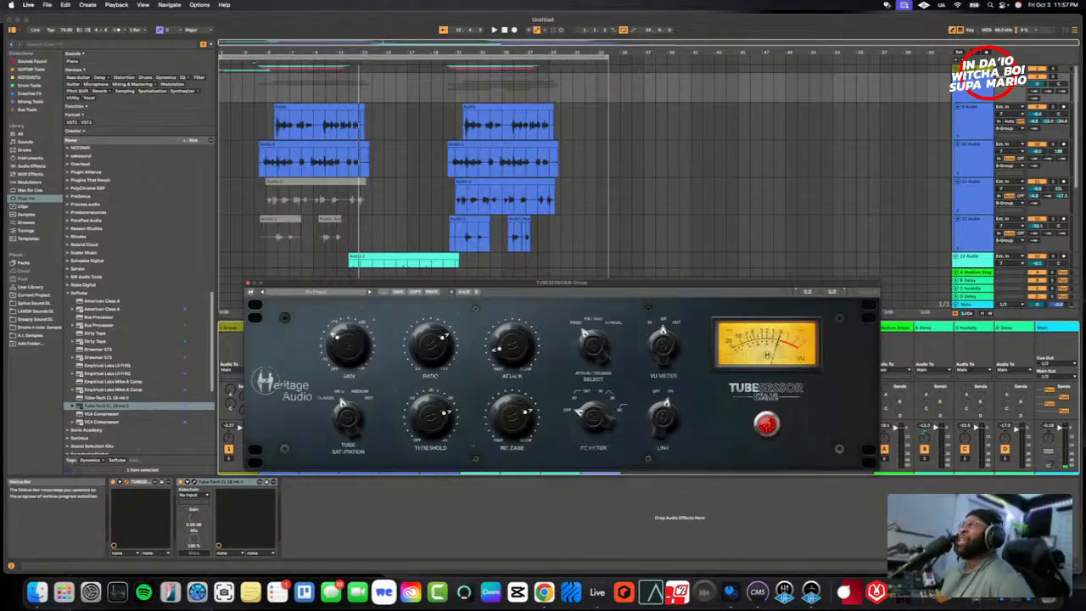
{"action": "key", "text": "super+Tab"}
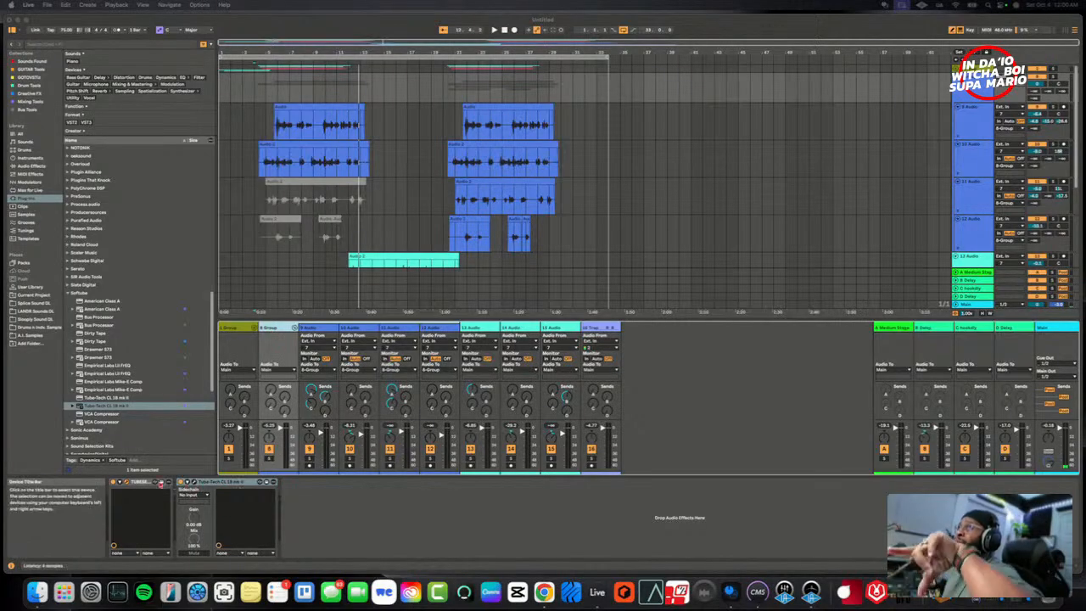
- Delete the Tube-Tech CL 1B mk II from 8 Group and close the TUBESESSOR window
{"action": "right_click", "coordinate": [217, 483]}
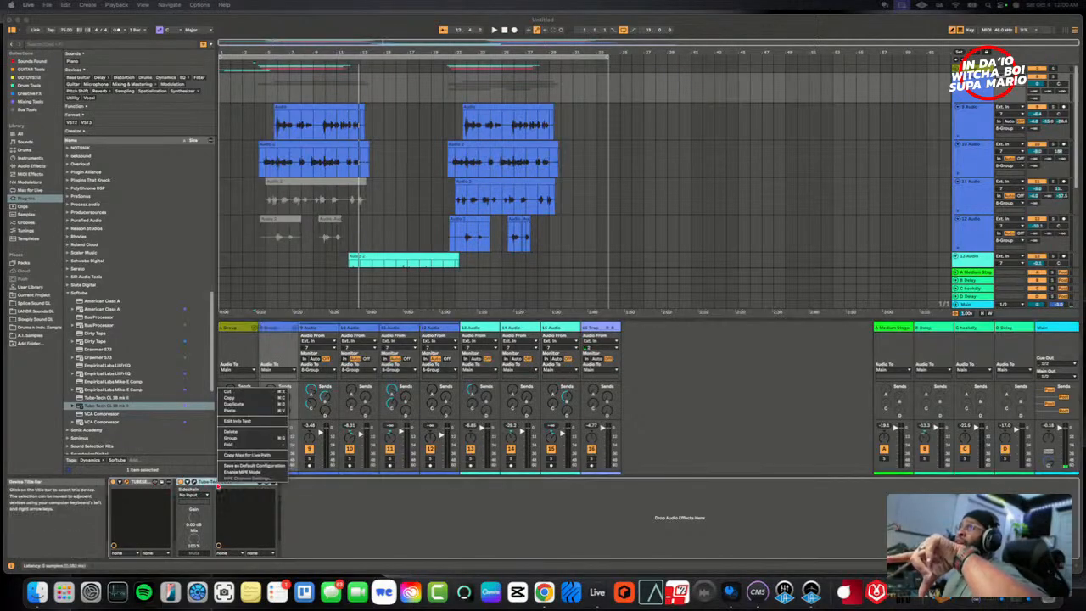
{"action": "left_click", "coordinate": [231, 392]}
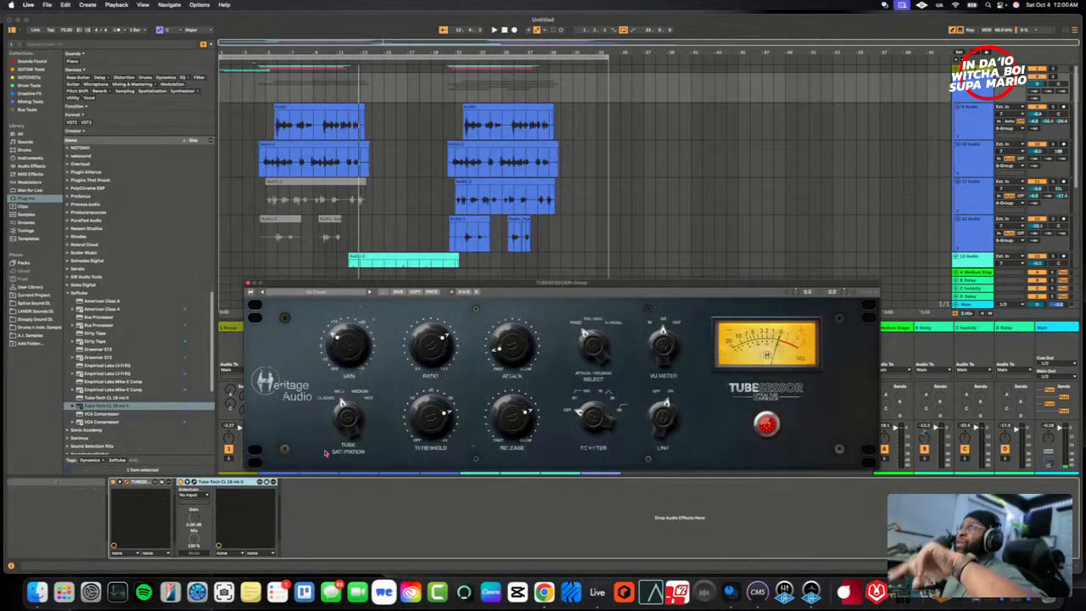
{"action": "right_click", "coordinate": [222, 483]}
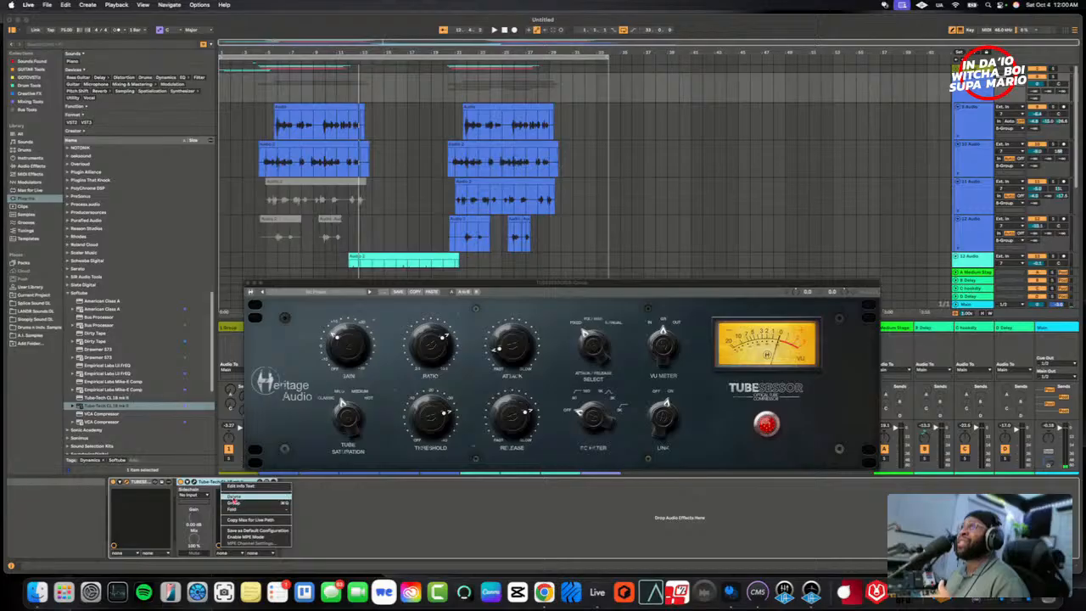
{"action": "left_click", "coordinate": [231, 496]}
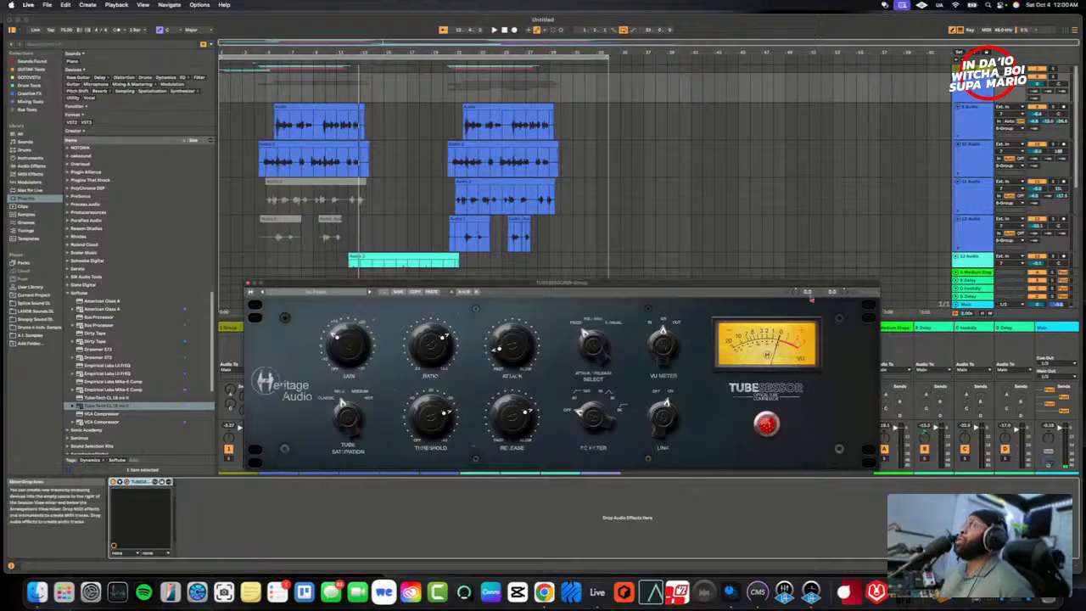
{"action": "left_click", "coordinate": [246, 285]}
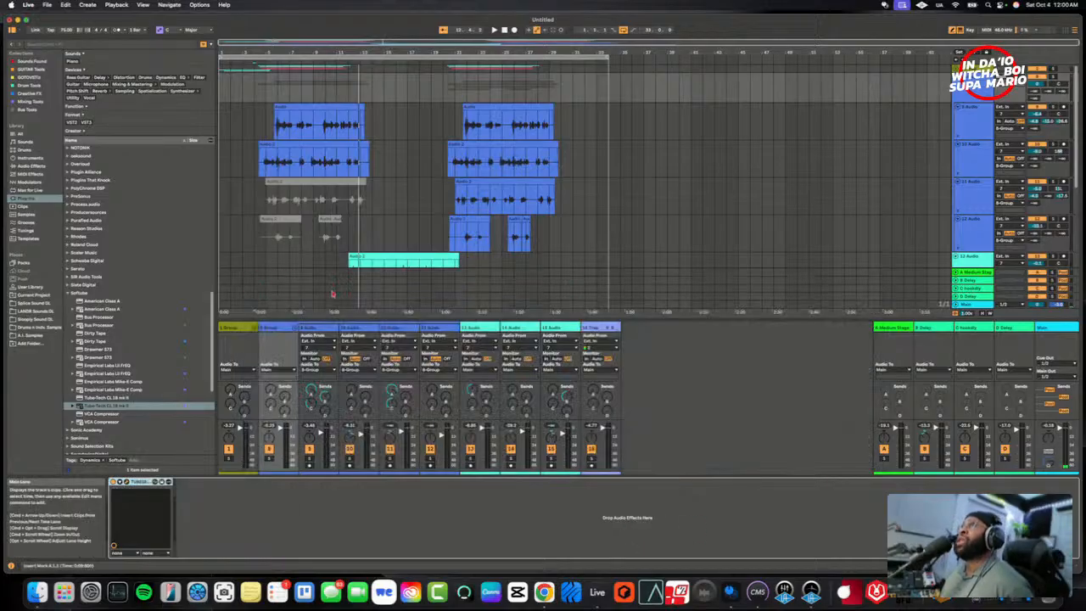
- Check the tracks inside 1 Group and fold both 1 Group and 8 Group
{"action": "scroll", "coordinate": [967, 162], "scroll_direction": "down", "scroll_amount": 2}
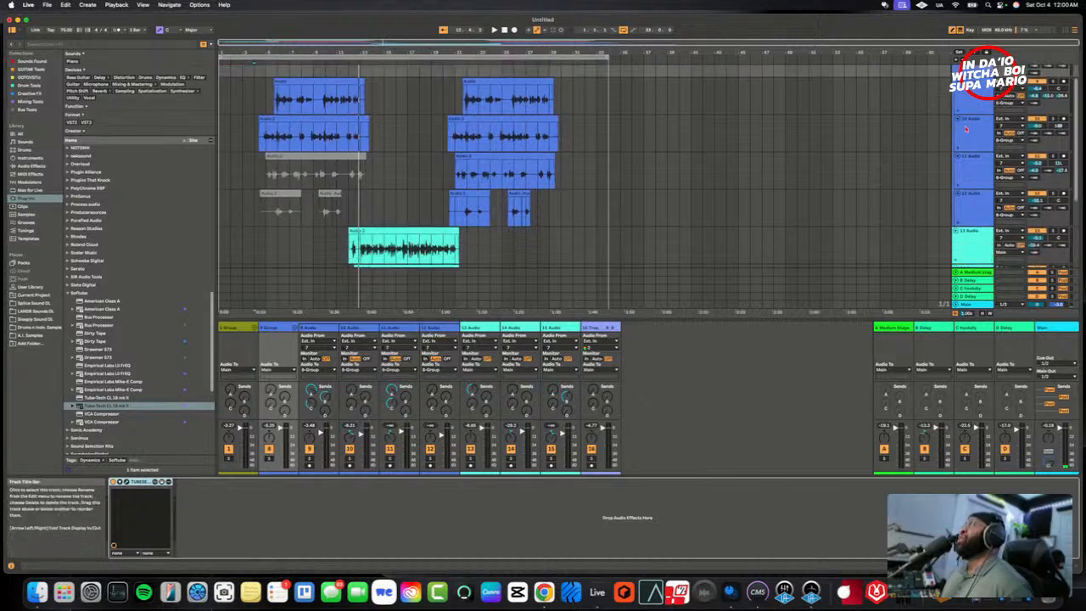
{"action": "scroll", "coordinate": [967, 161], "scroll_direction": "up", "scroll_amount": 2}
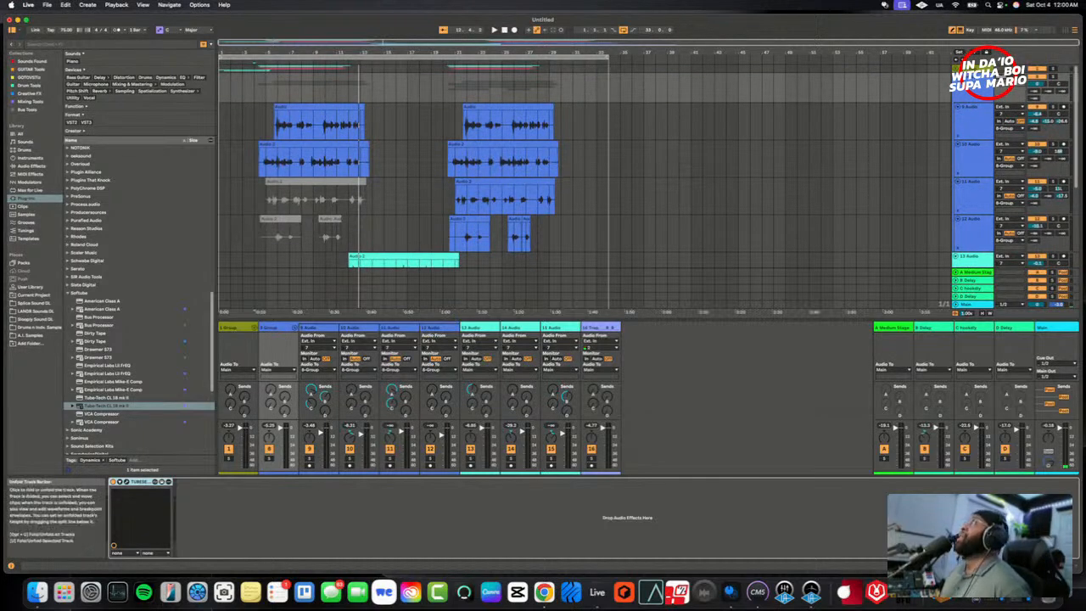
{"action": "left_click", "coordinate": [958, 69]}
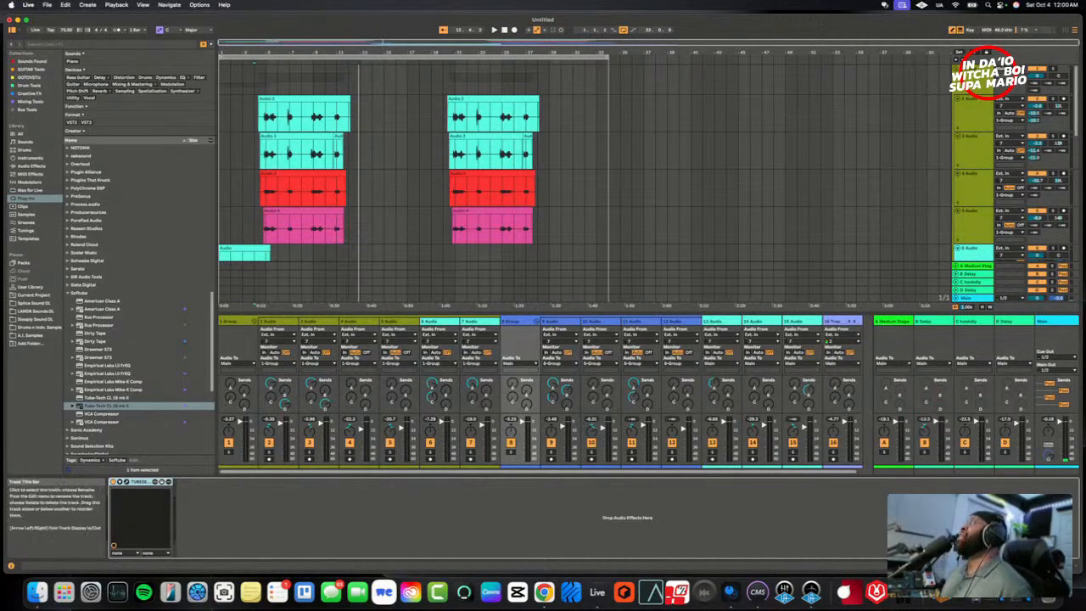
{"action": "left_click", "coordinate": [958, 68]}
{"action": "left_click", "coordinate": [958, 76]}
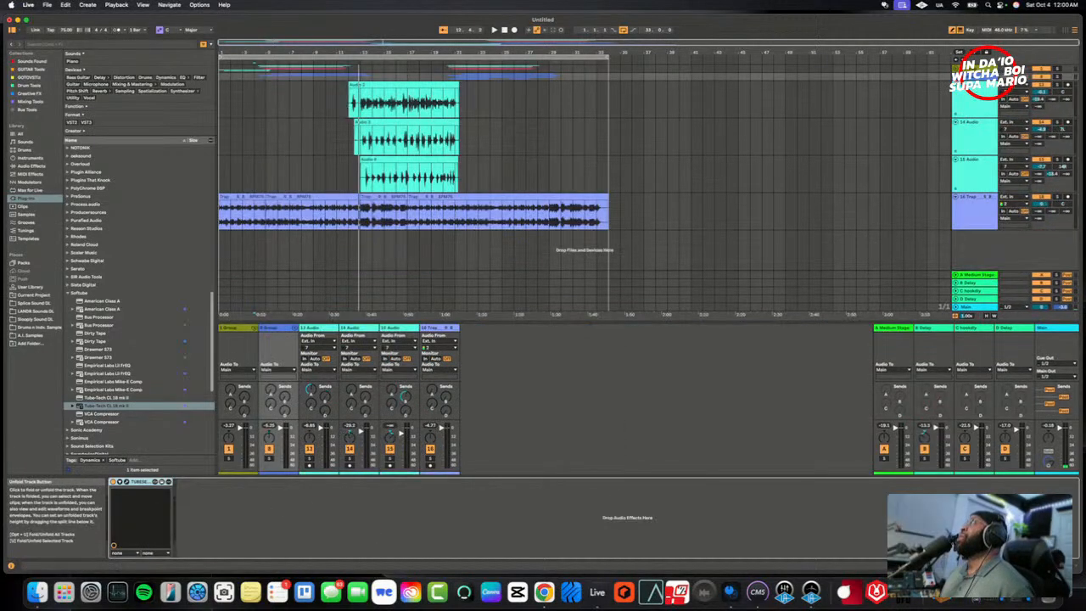
- Insert a new audio track below the Trap beat track and color it red
{"action": "left_click", "coordinate": [973, 69]}
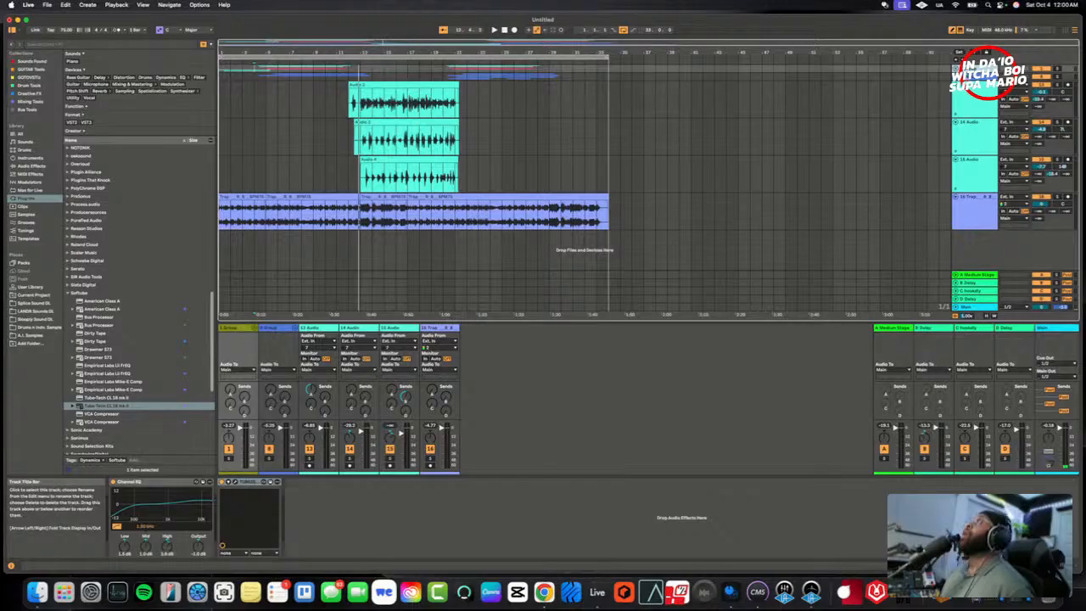
{"action": "left_click", "coordinate": [976, 76]}
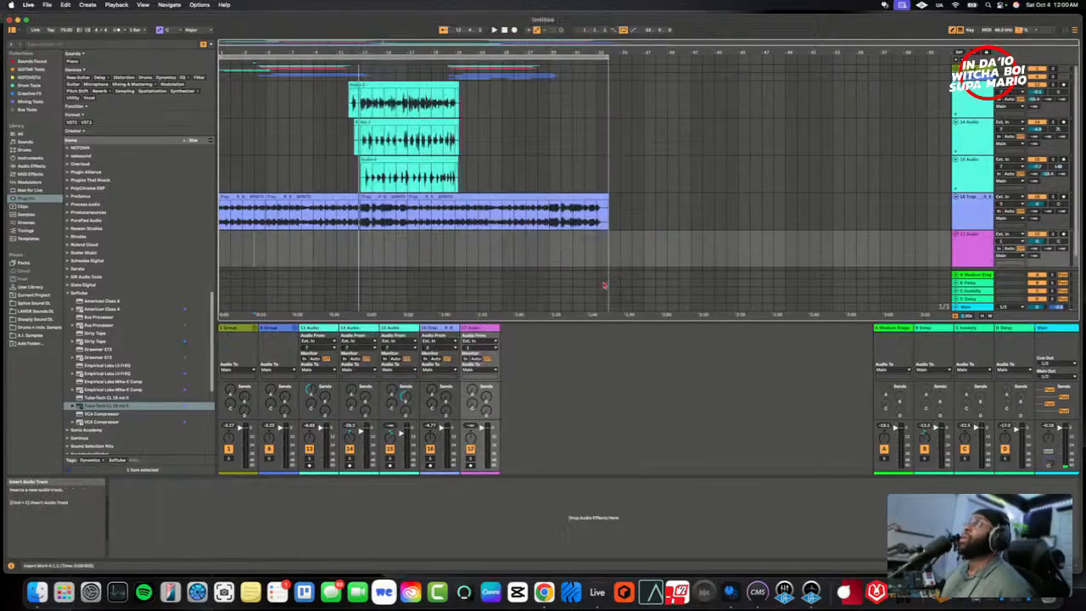
{"action": "right_click", "coordinate": [483, 331]}
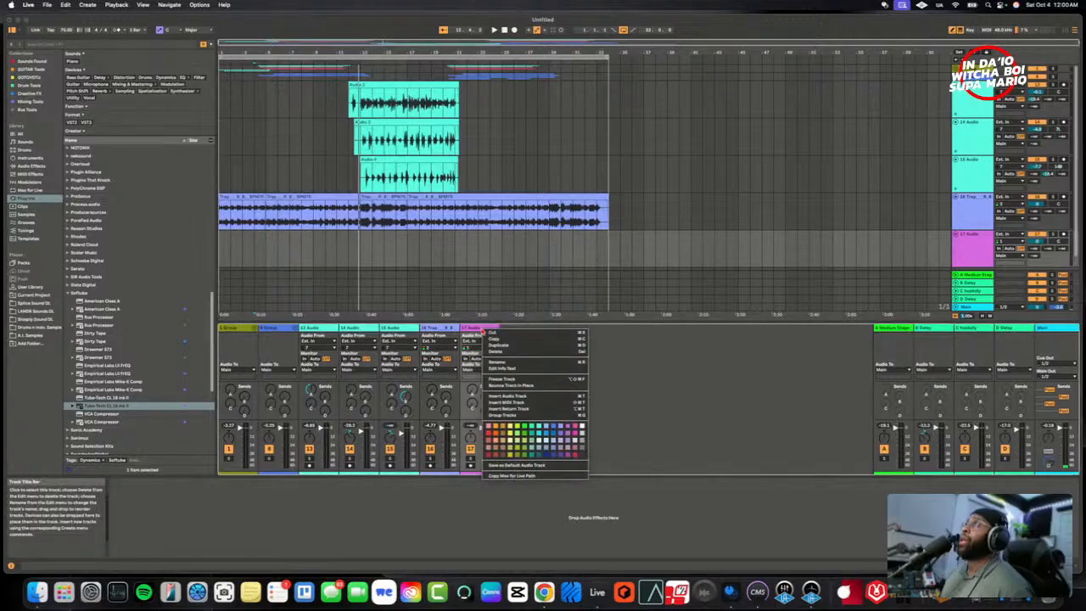
{"action": "left_click", "coordinate": [488, 432]}
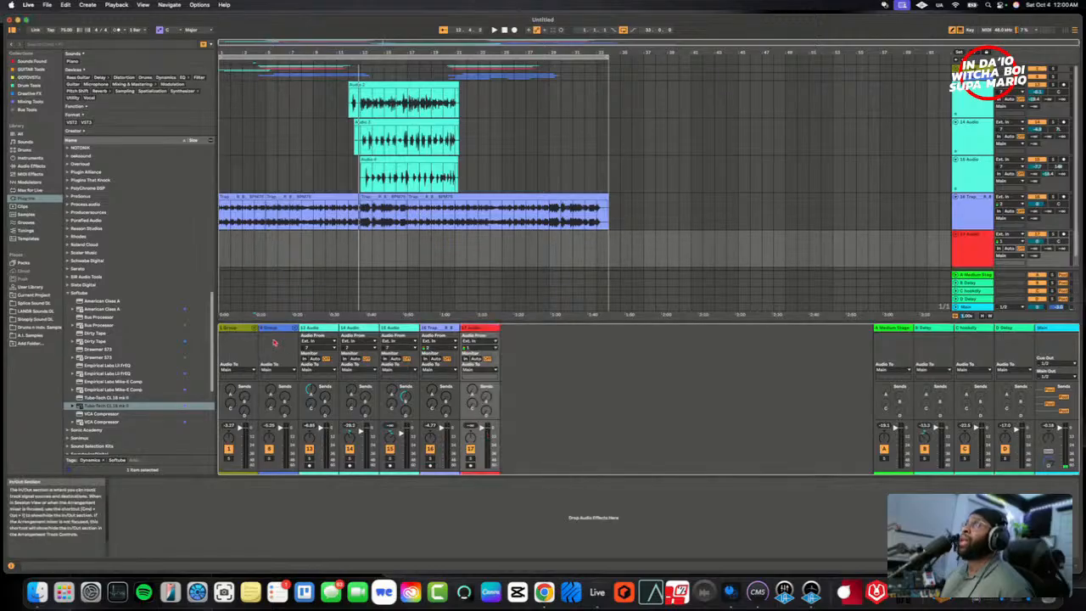
- Route the outputs of 8 Group and 1 Group to 17-Audio
{"action": "left_click", "coordinate": [272, 370]}
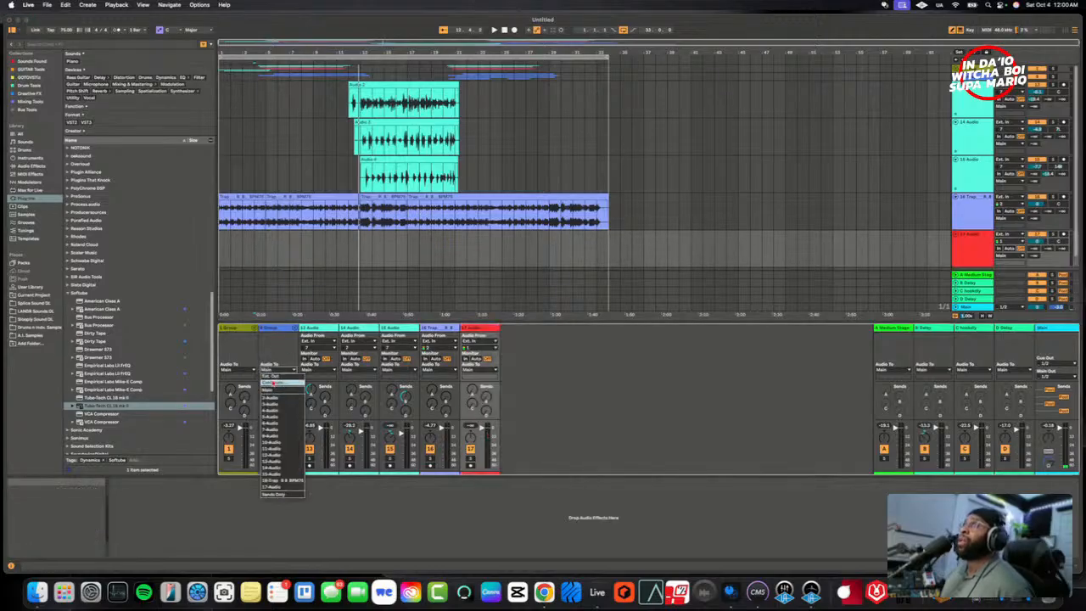
{"action": "left_click", "coordinate": [275, 488]}
{"action": "left_click", "coordinate": [244, 372]}
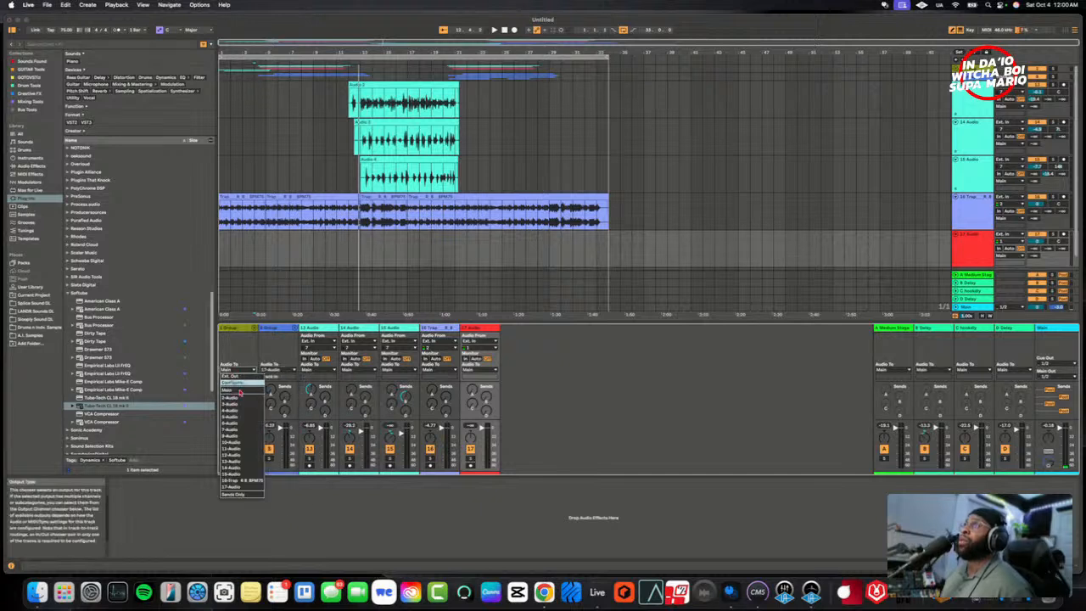
{"action": "left_click", "coordinate": [240, 491]}
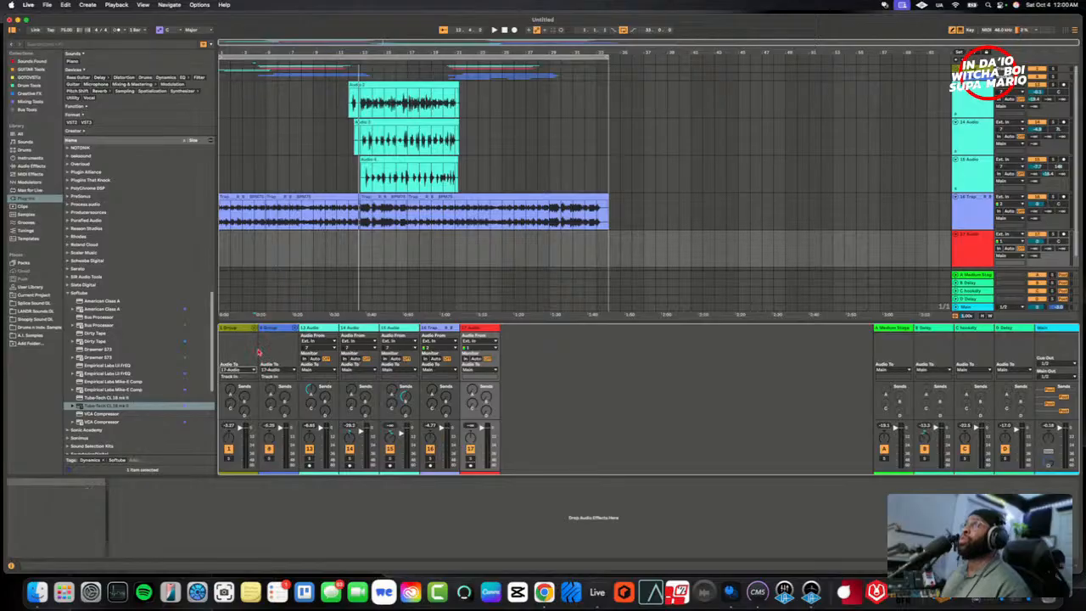
- Route the outputs of tracks 13 Audio, 14 Audio and 15 Audio together to 17-Audio
{"action": "left_click", "coordinate": [312, 336]}
{"action": "left_click", "coordinate": [399, 330]}
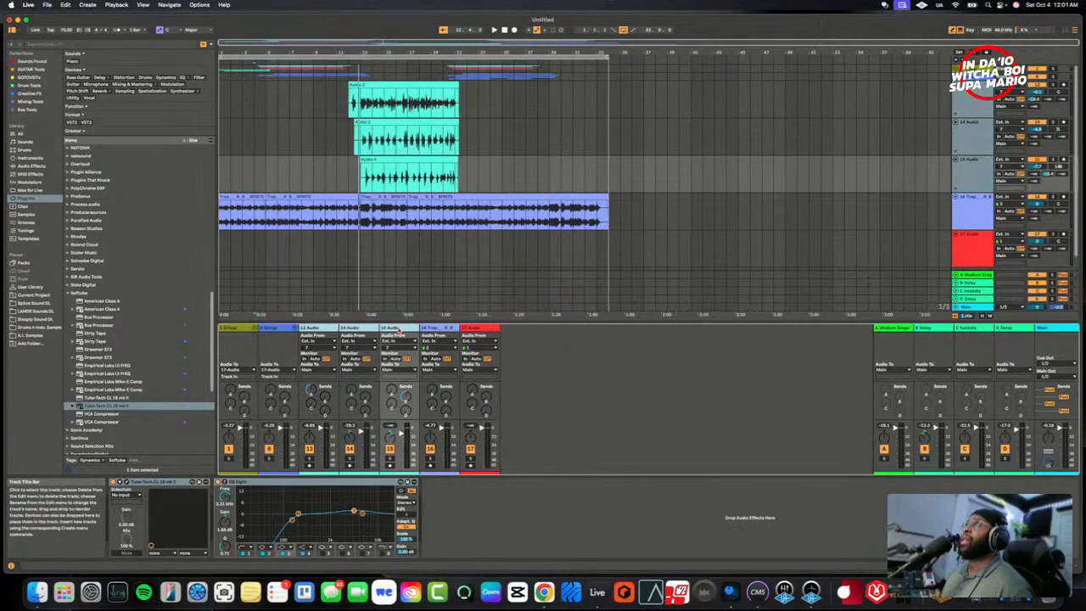
{"action": "left_click", "coordinate": [312, 369]}
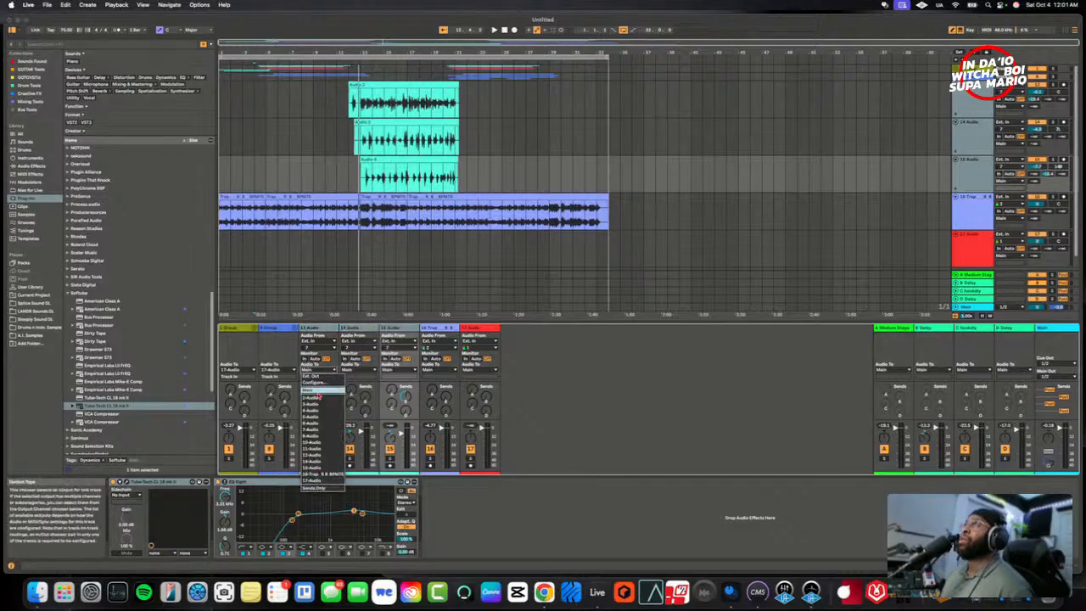
{"action": "left_click", "coordinate": [316, 480]}
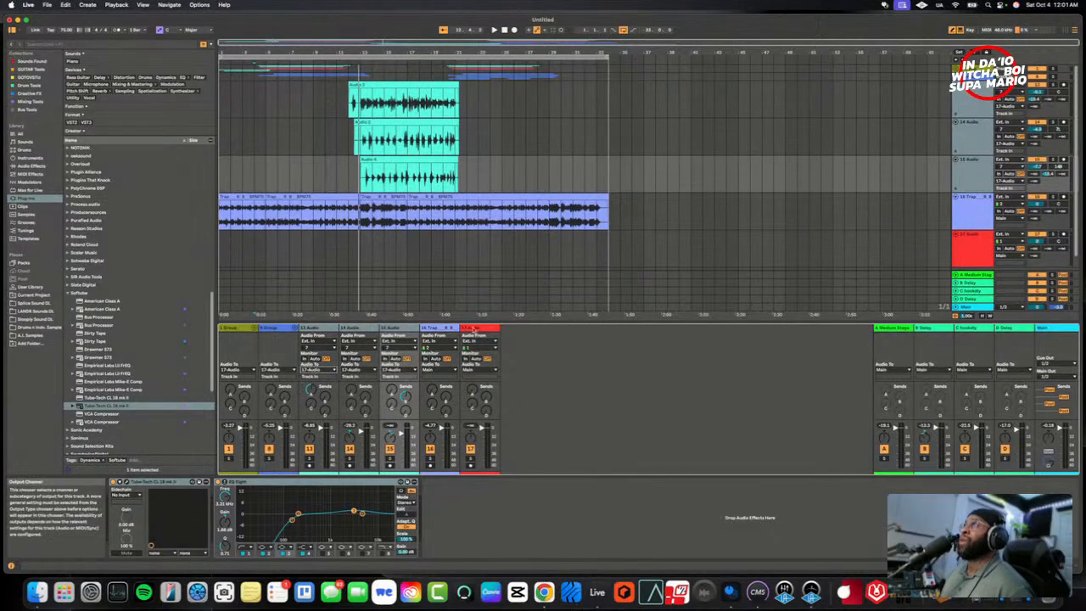
- Rename the red audio track to MASTERVOX
{"action": "left_click", "coordinate": [473, 329]}
{"action": "right_click", "coordinate": [473, 330]}
{"action": "left_click", "coordinate": [499, 363]}
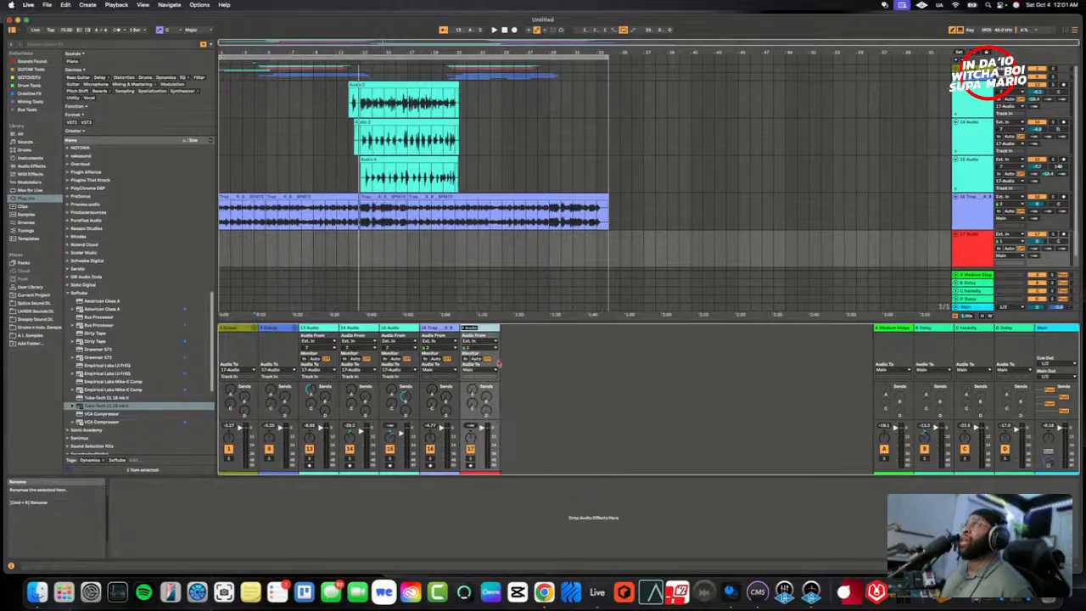
{"action": "type", "text": "MAST"}
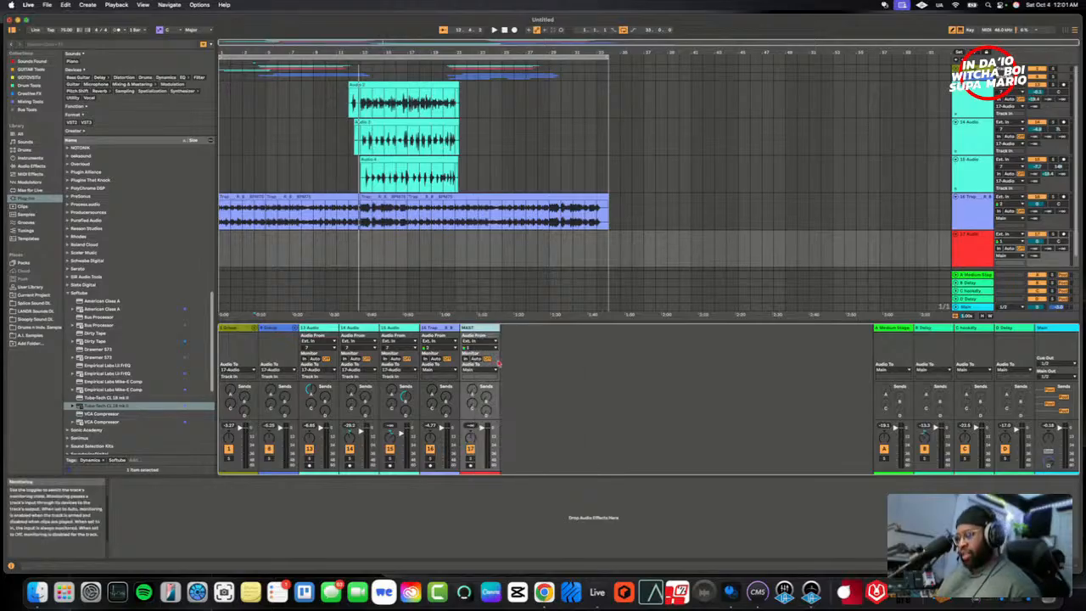
{"action": "type", "text": "ERVOX"}
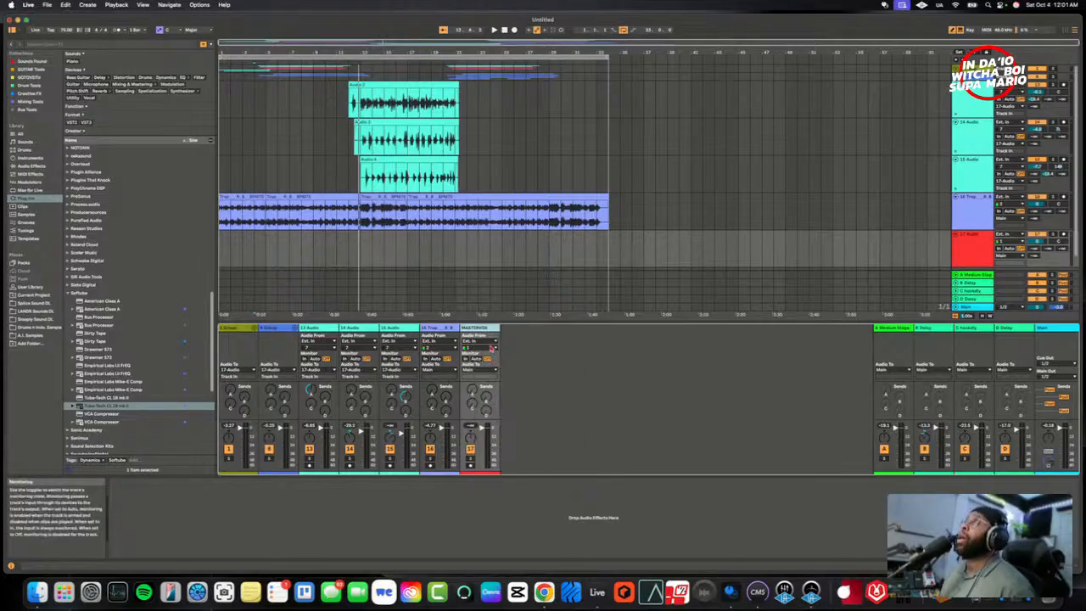
{"action": "key", "text": "Return"}
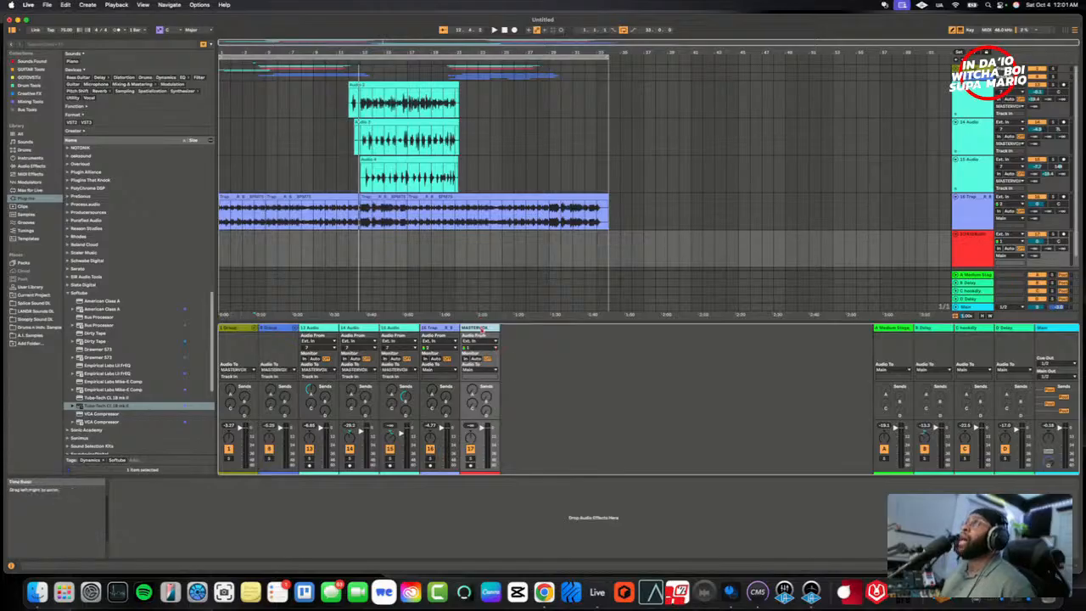
- Search the plug-ins for 747 and load the Avalon VT-747SP onto the MASTERVOX track
{"action": "left_click", "coordinate": [333, 262]}
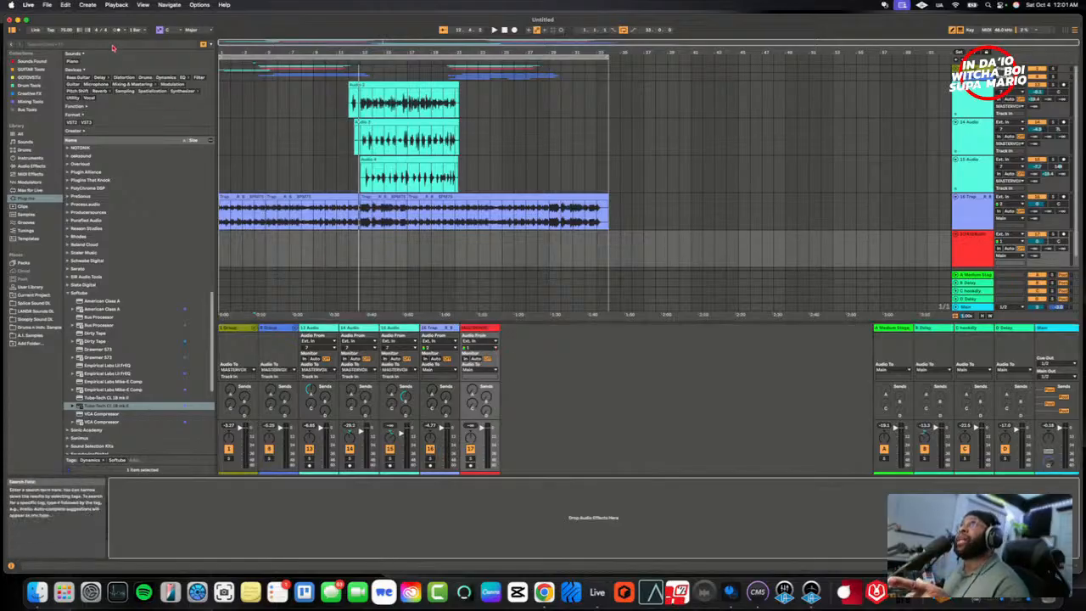
{"action": "left_click", "coordinate": [112, 46]}
{"action": "type", "text": "747"}
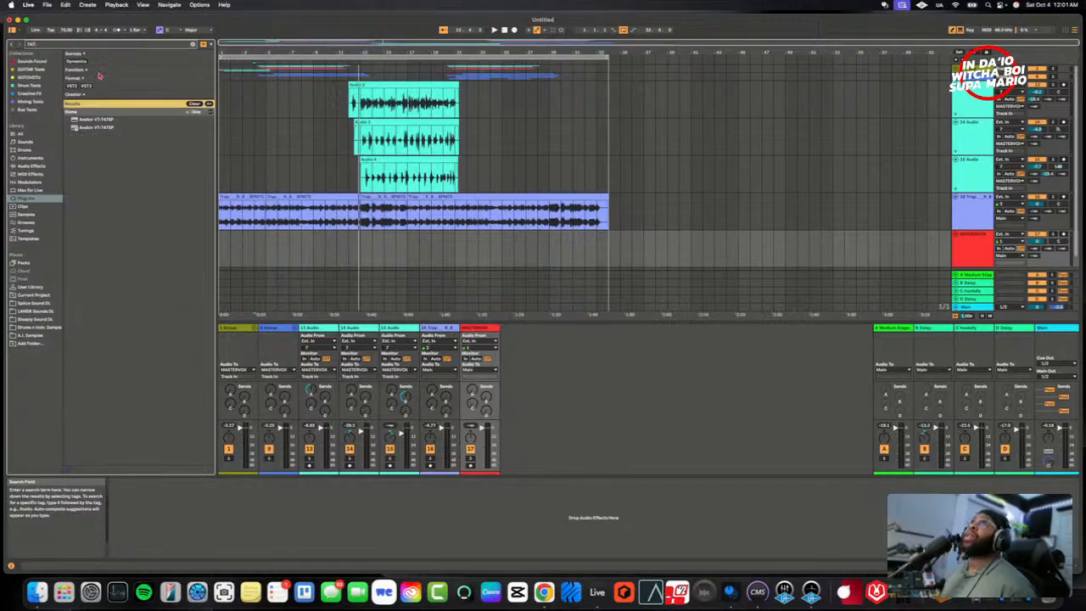
{"action": "left_click", "coordinate": [105, 128]}
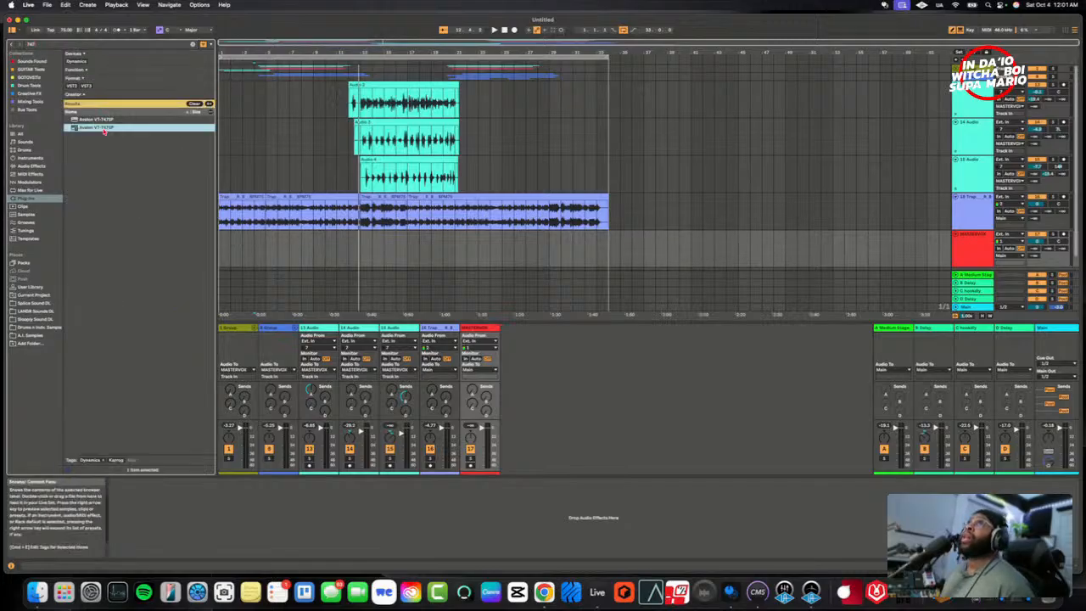
{"action": "left_click_drag", "start_coordinate": [412, 392], "coordinate": [489, 411]}
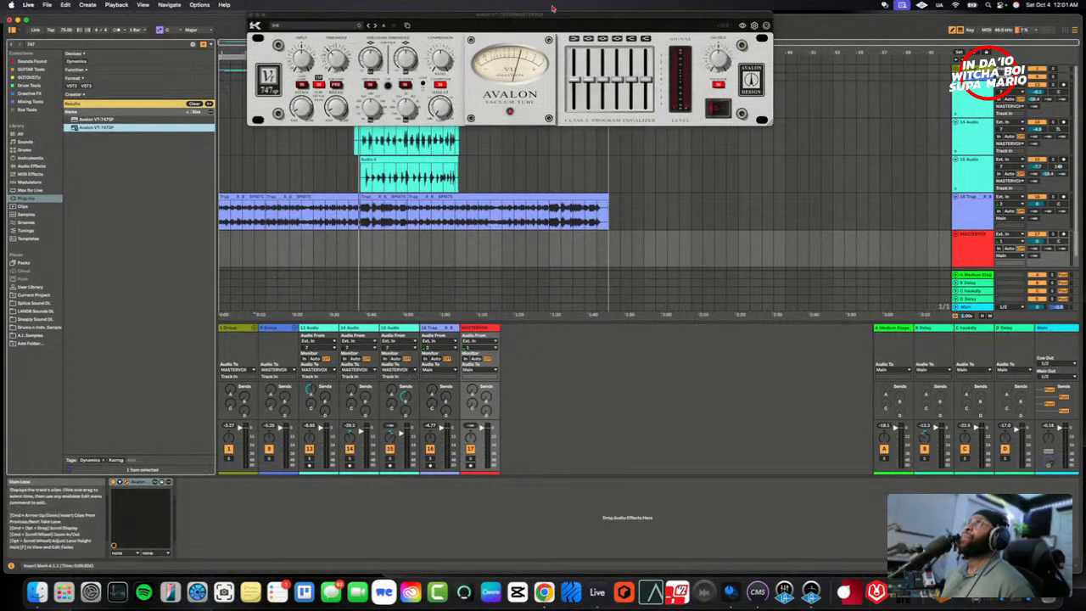
{"action": "left_click_drag", "start_coordinate": [555, 25], "coordinate": [612, 413]}
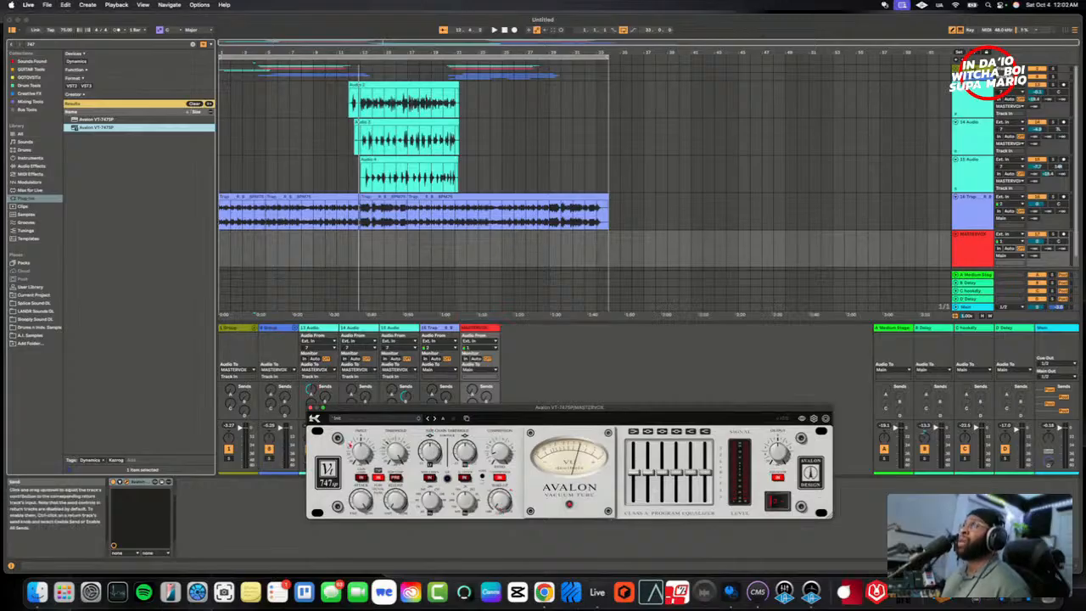
- Play the song to check the vocal bus, and set MASTERVOX's monitoring to In with No Input as its audio source
{"action": "key", "text": "space"}
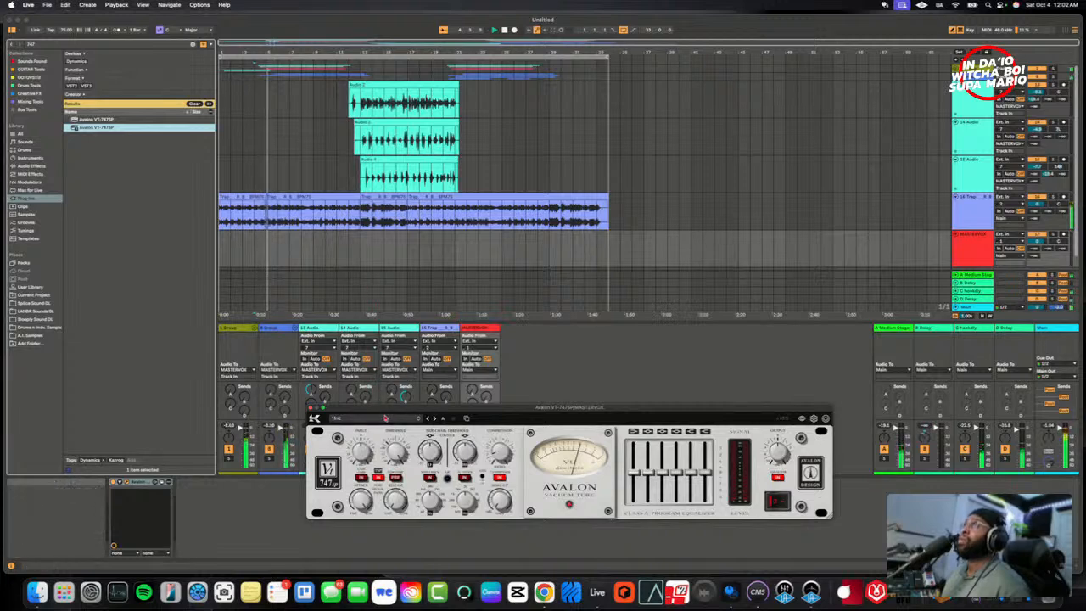
{"action": "left_click_drag", "start_coordinate": [384, 411], "coordinate": [439, 151]}
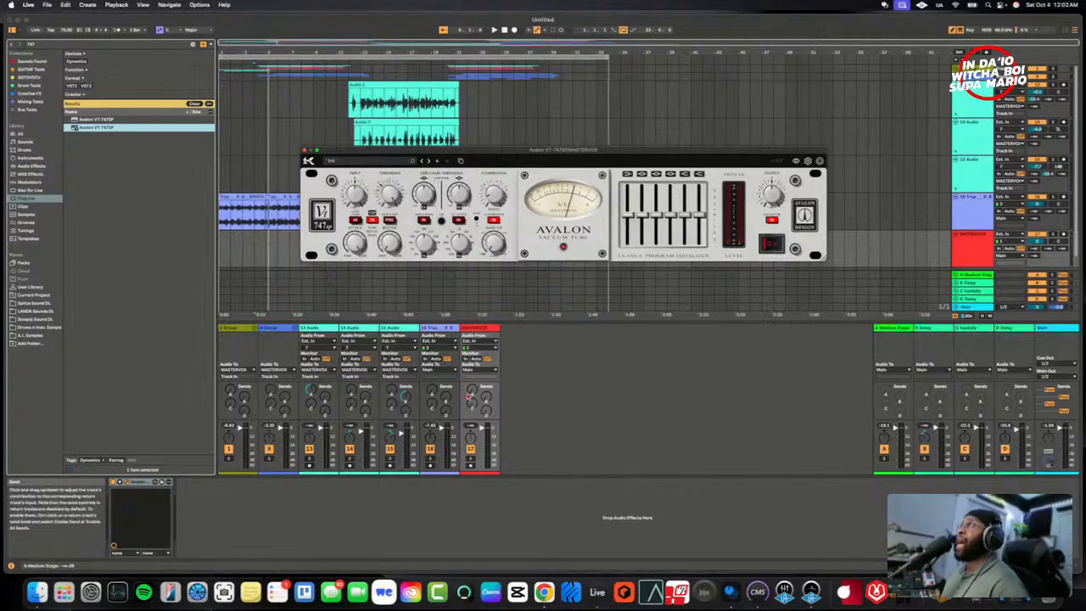
{"action": "left_click", "coordinate": [467, 358]}
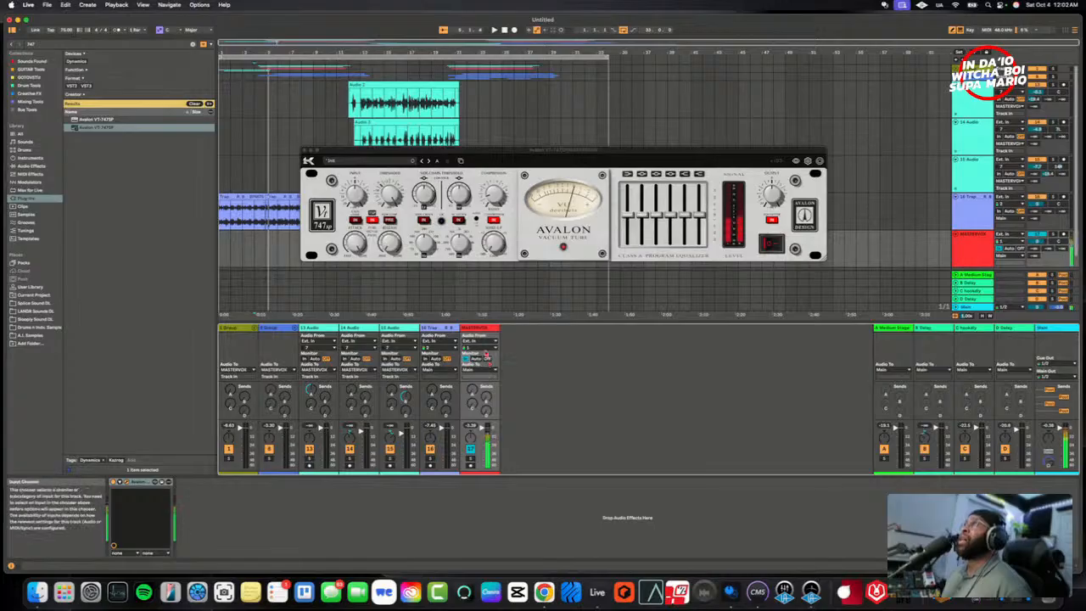
{"action": "left_click", "coordinate": [488, 363]}
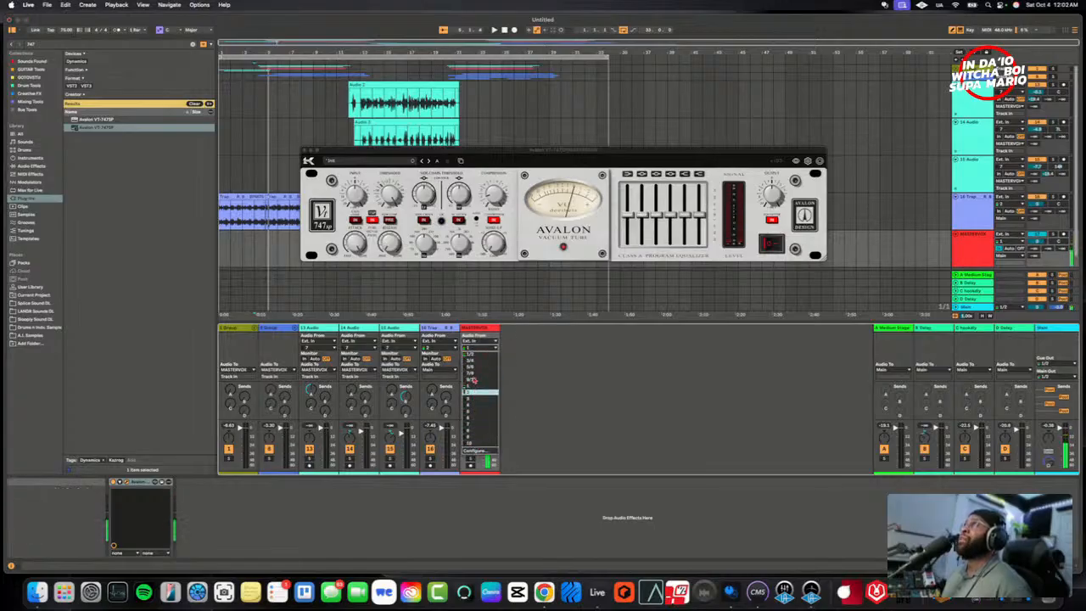
{"action": "left_click", "coordinate": [487, 343]}
{"action": "left_click", "coordinate": [487, 341]}
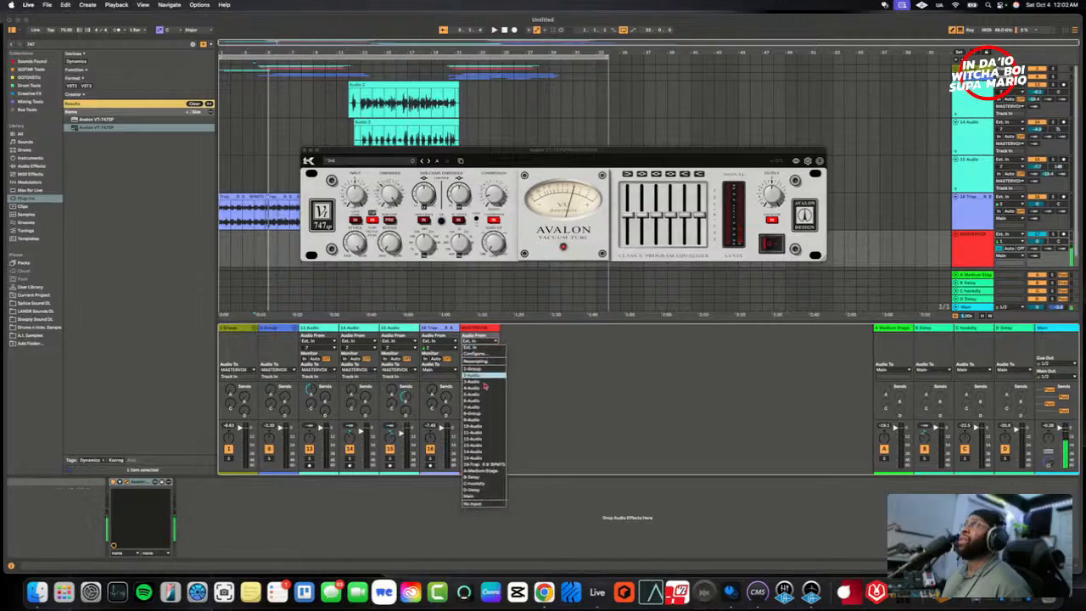
{"action": "left_click", "coordinate": [480, 504]}
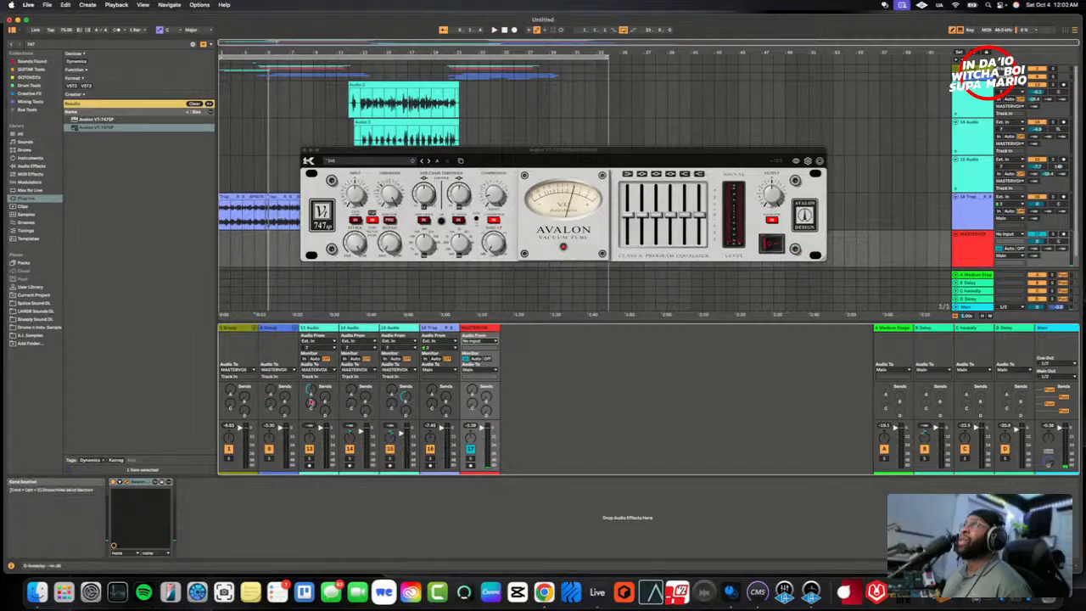
- Review the device chains on 1 Group and 8 Group, and play the song with MASTERVOX's Avalon VT-747SP in view
{"action": "left_click", "coordinate": [239, 329]}
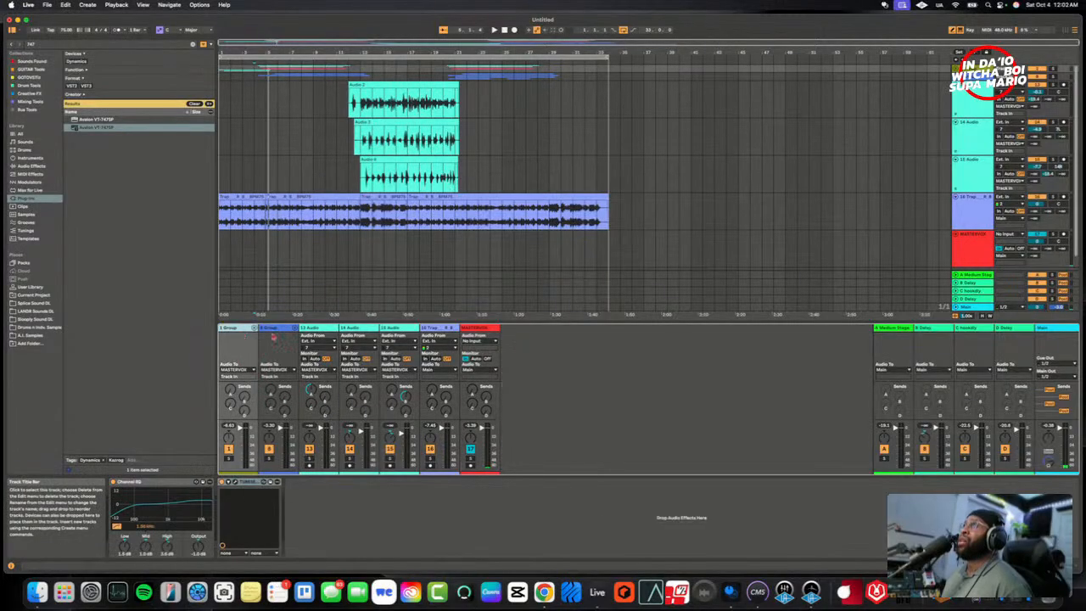
{"action": "left_click", "coordinate": [274, 330]}
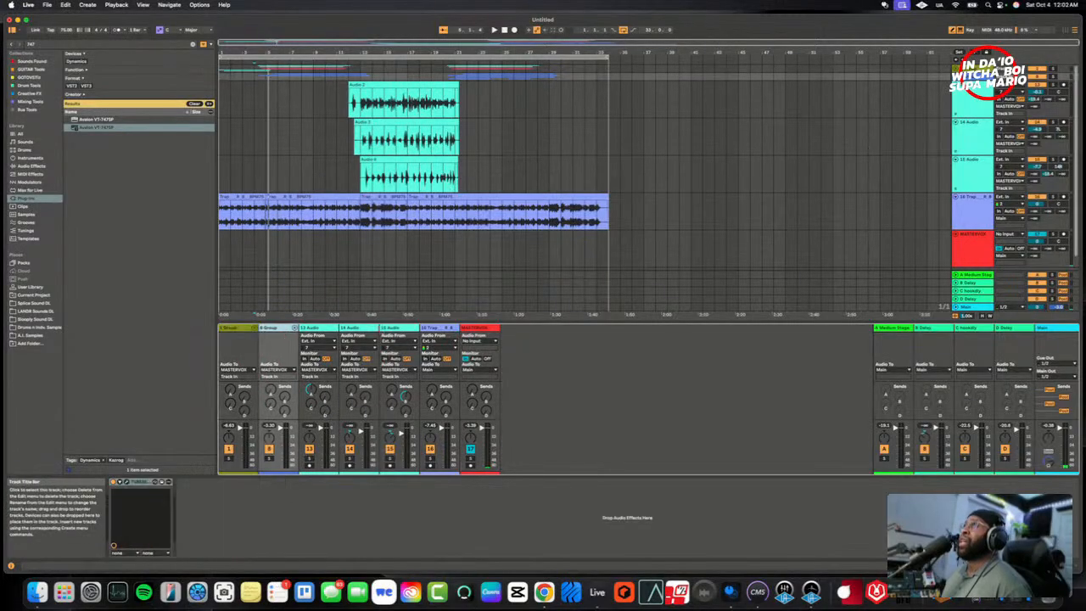
{"action": "left_click", "coordinate": [389, 329]}
{"action": "left_click", "coordinate": [444, 331]}
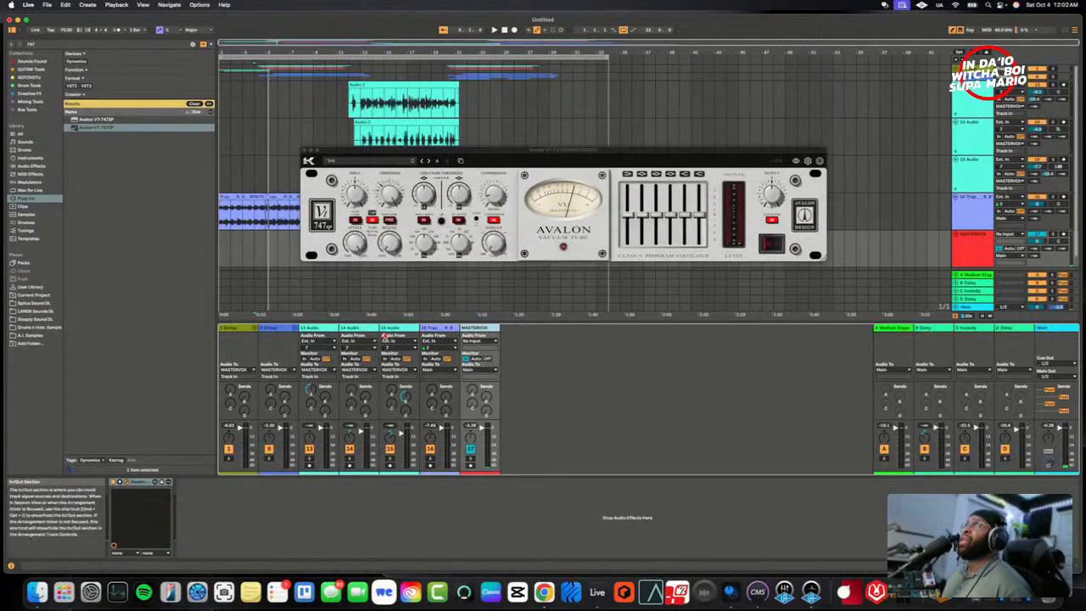
{"action": "left_click_drag", "start_coordinate": [472, 152], "coordinate": [510, 215]}
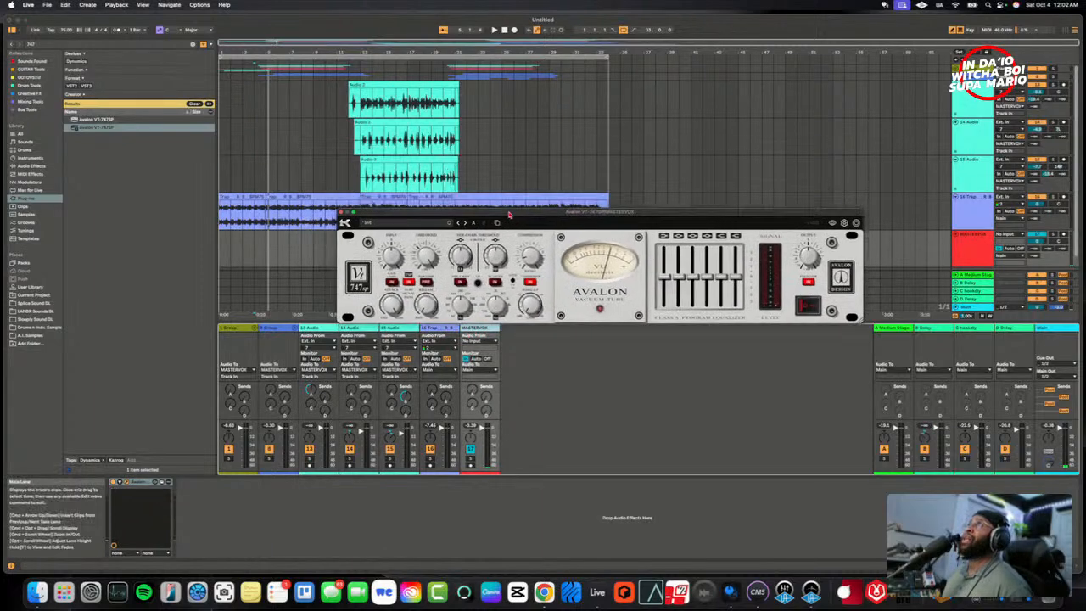
{"action": "key", "text": "space"}
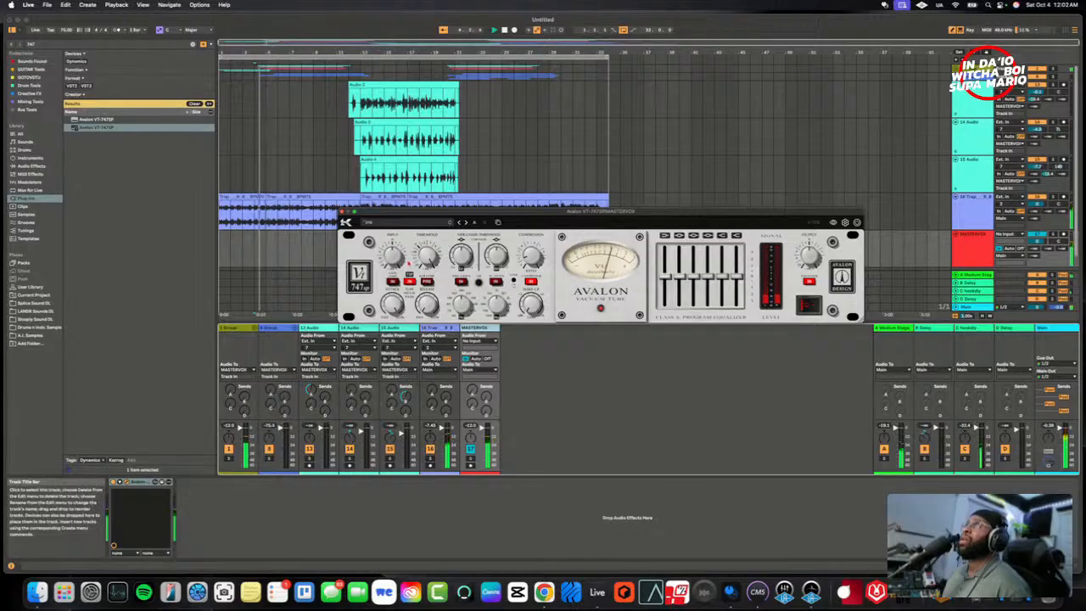
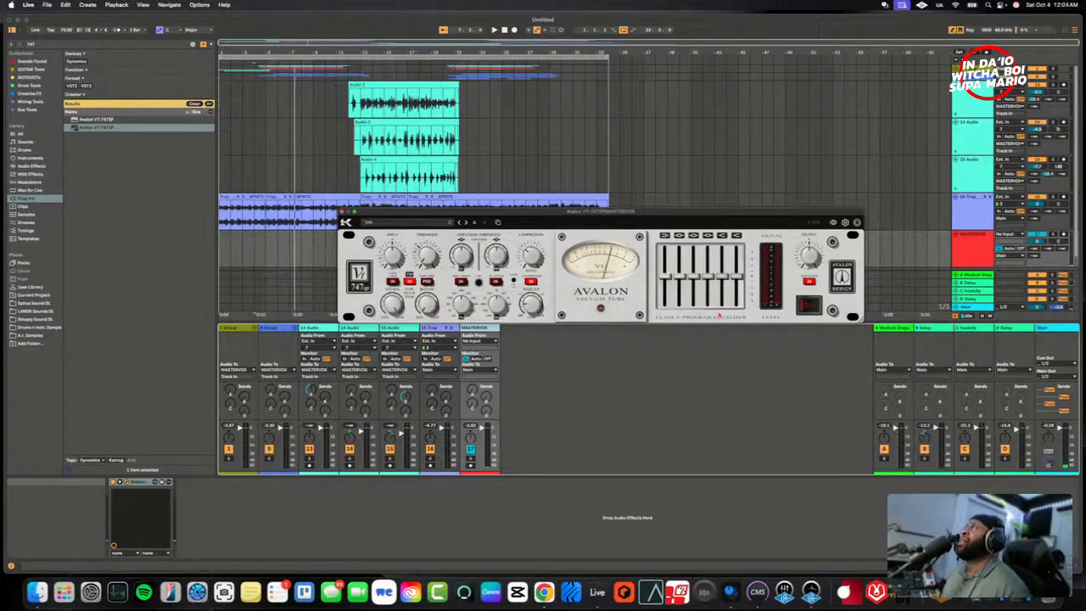
- Play the song with the Main track's device chain in view, and return to MASTERVOX's Avalon VT-747SP
{"action": "left_click", "coordinate": [479, 420]}
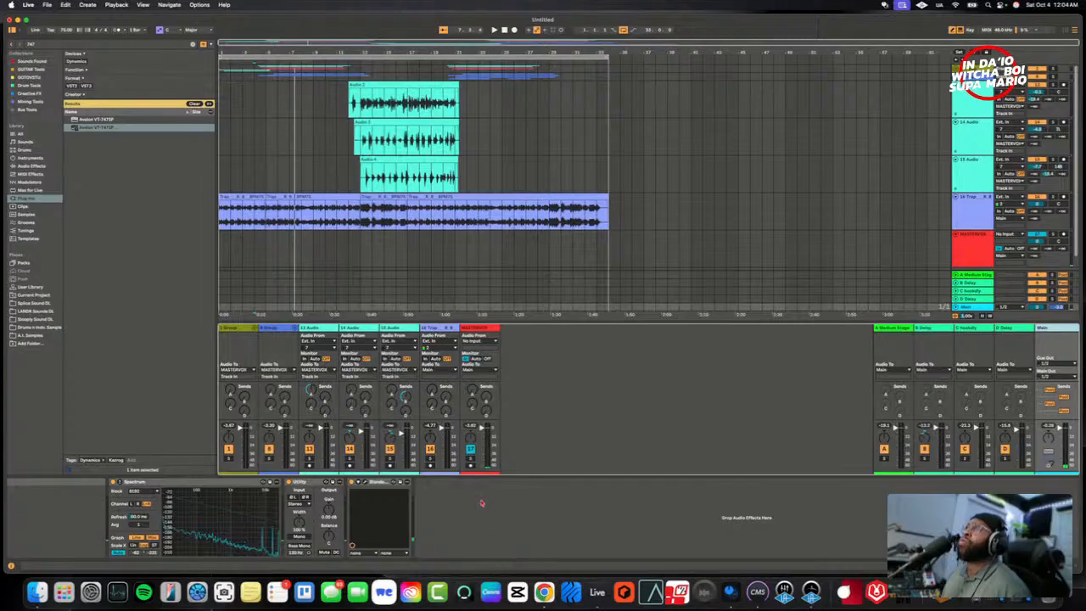
{"action": "key", "text": "space"}
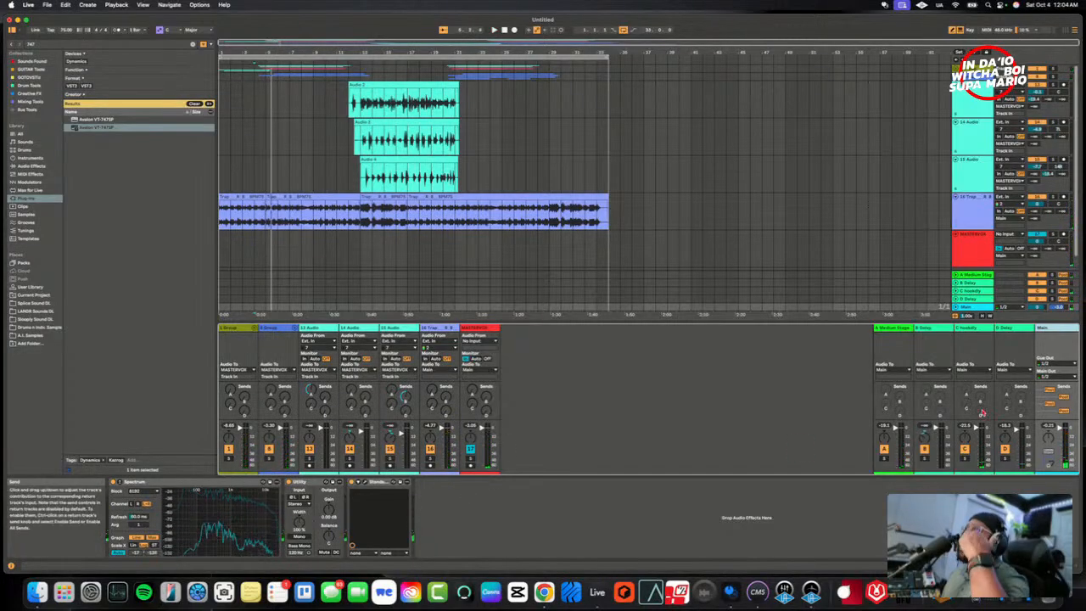
{"action": "left_click", "coordinate": [484, 327]}
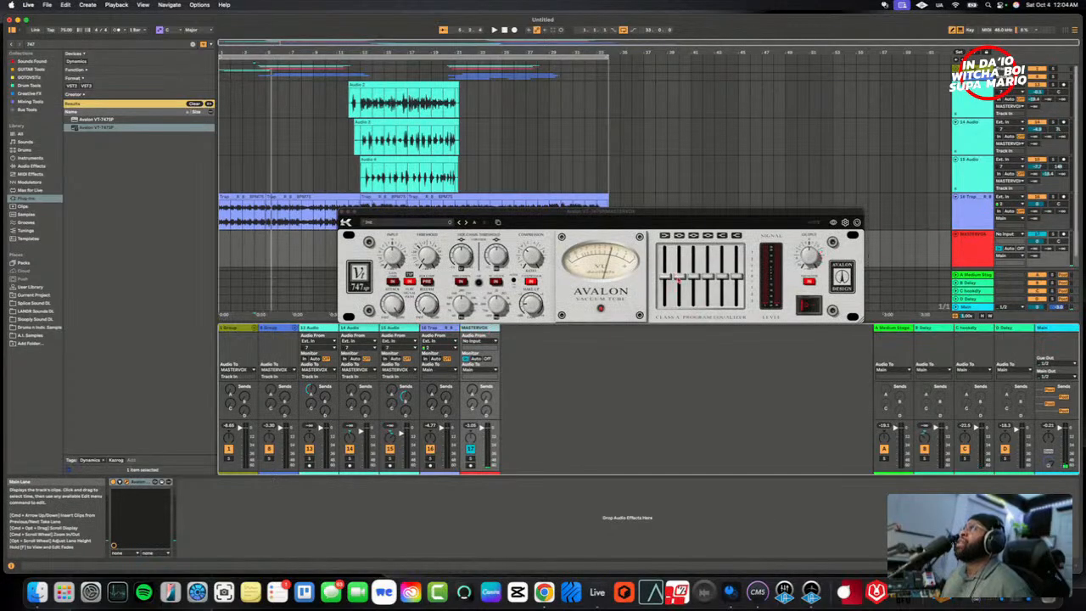
- While the song plays, cut the Avalon's 125 Hz band, dip the third EQ band slightly and nudge up the highest bands
{"action": "left_click", "coordinate": [678, 280]}
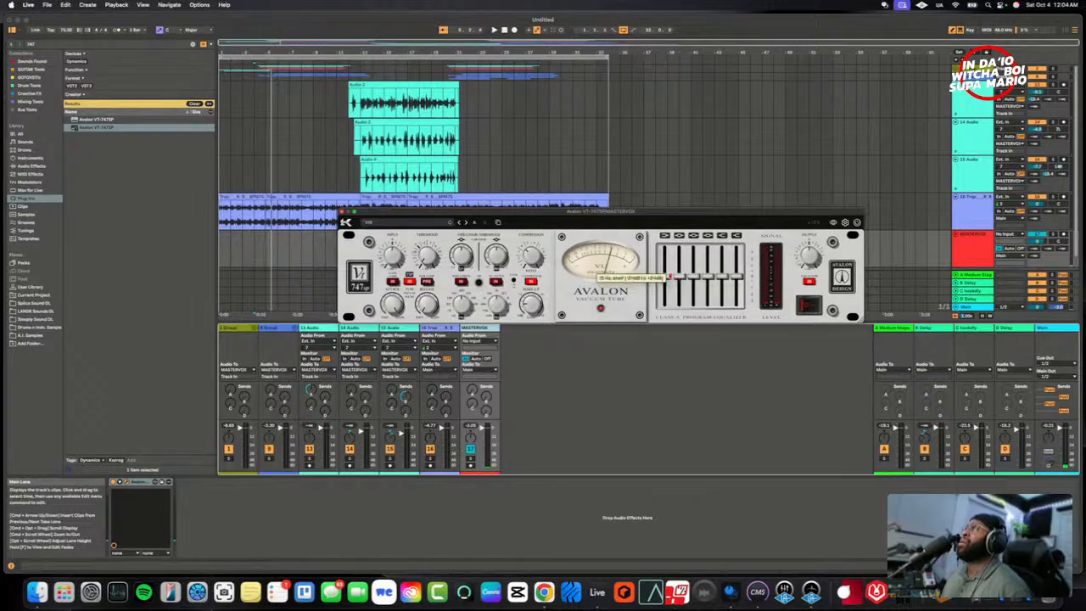
{"action": "key", "text": "space"}
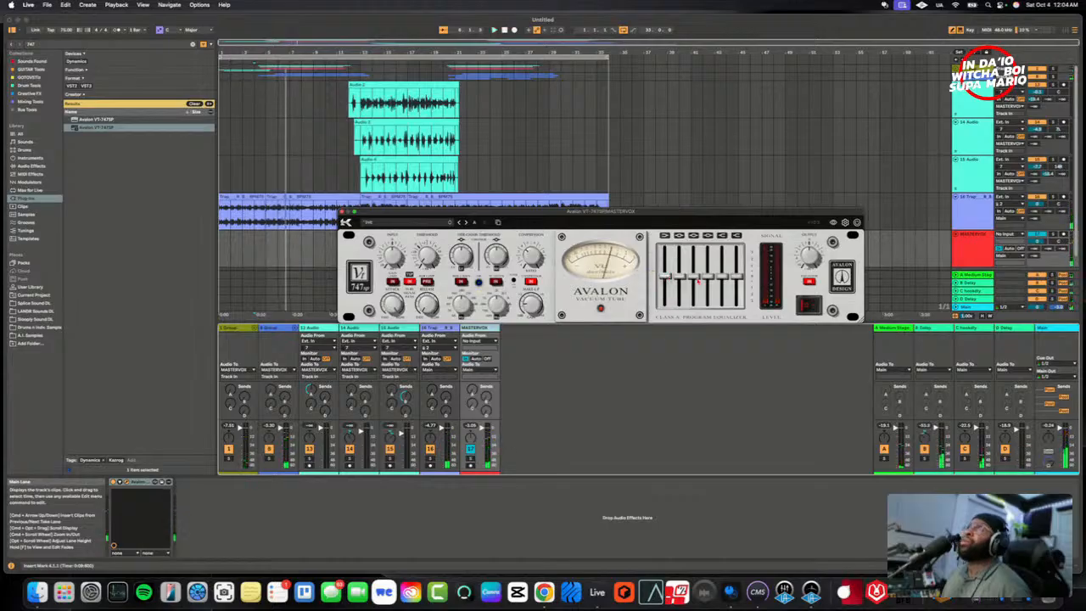
{"action": "key", "text": "space"}
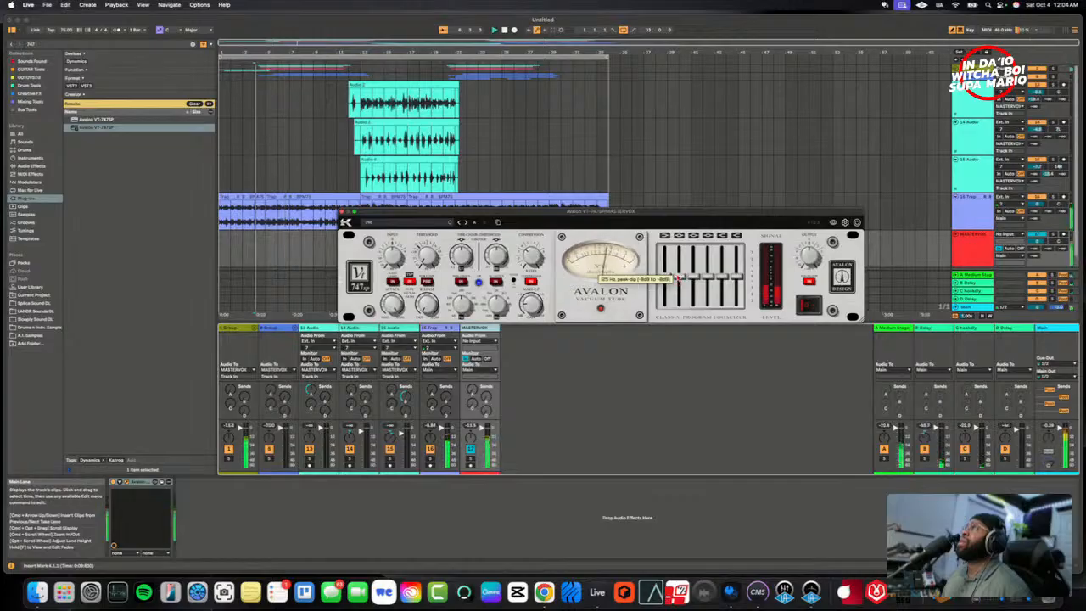
{"action": "mouse_move", "coordinate": [681, 279]}
{"action": "left_mouse_down"}
{"action": "mouse_move", "coordinate": [681, 238]}
{"action": "mouse_move", "coordinate": [679, 296]}
{"action": "left_mouse_up"}
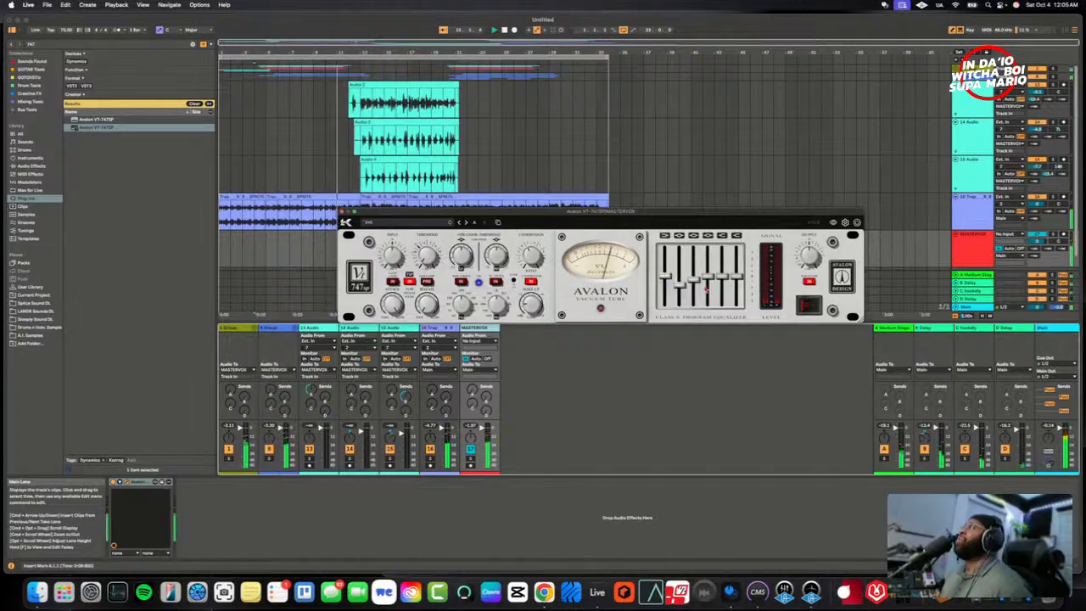
{"action": "mouse_move", "coordinate": [723, 277]}
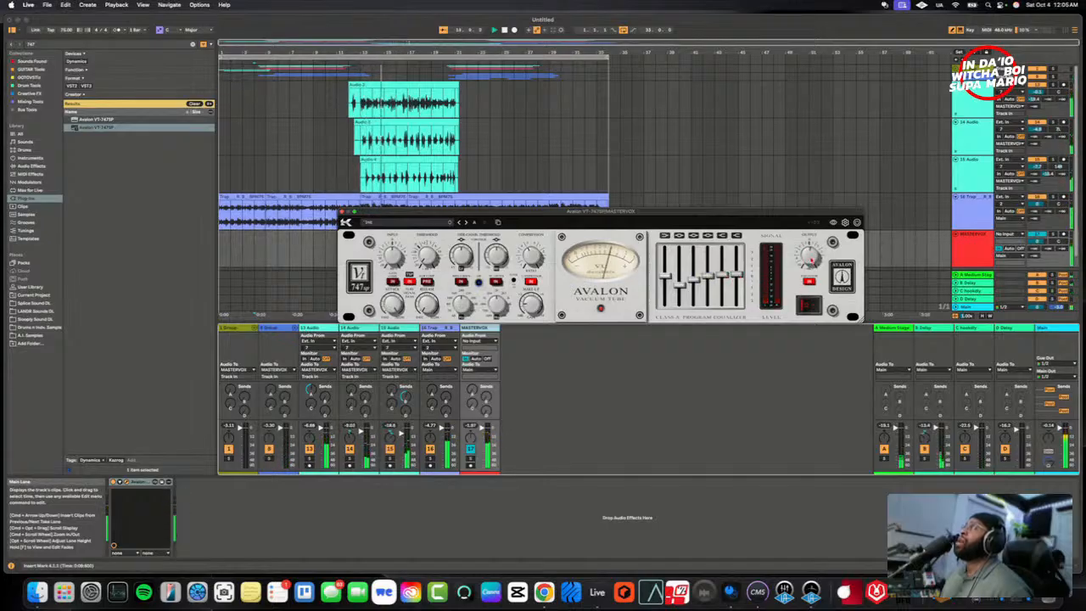
- Compare the vocals with the Avalon switched off and on, and lower the MASTERVOX track volume slightly
{"action": "left_click", "coordinate": [806, 309]}
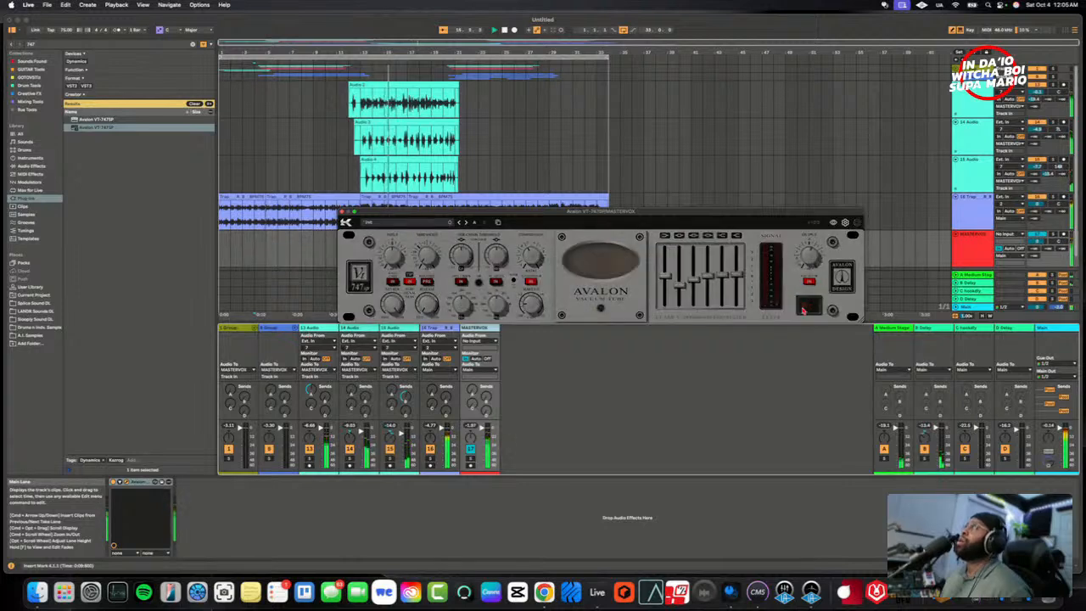
{"action": "left_click", "coordinate": [810, 307]}
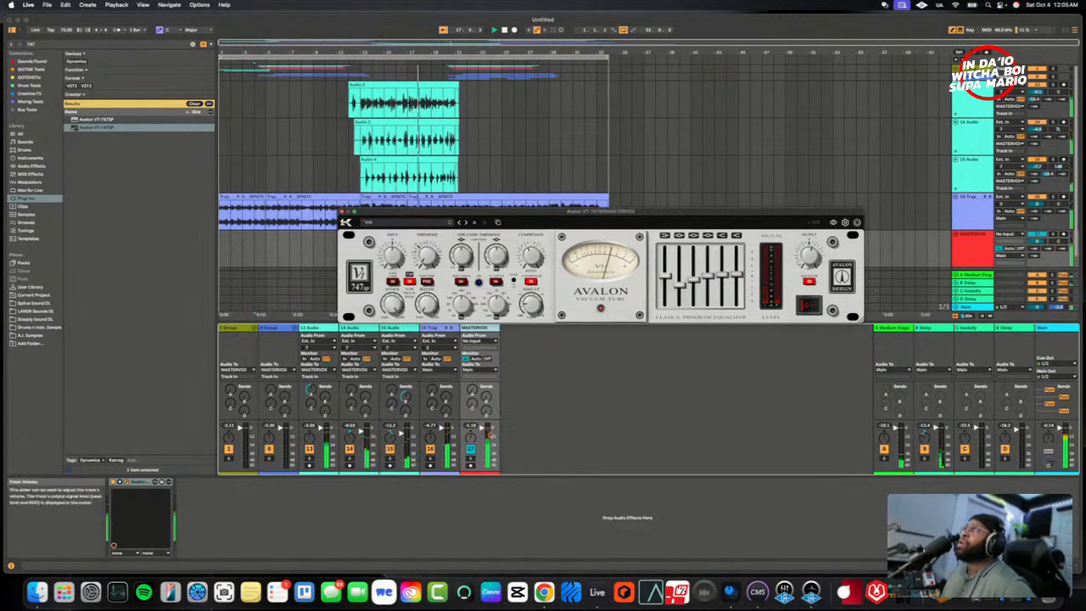
{"action": "left_click", "coordinate": [489, 435]}
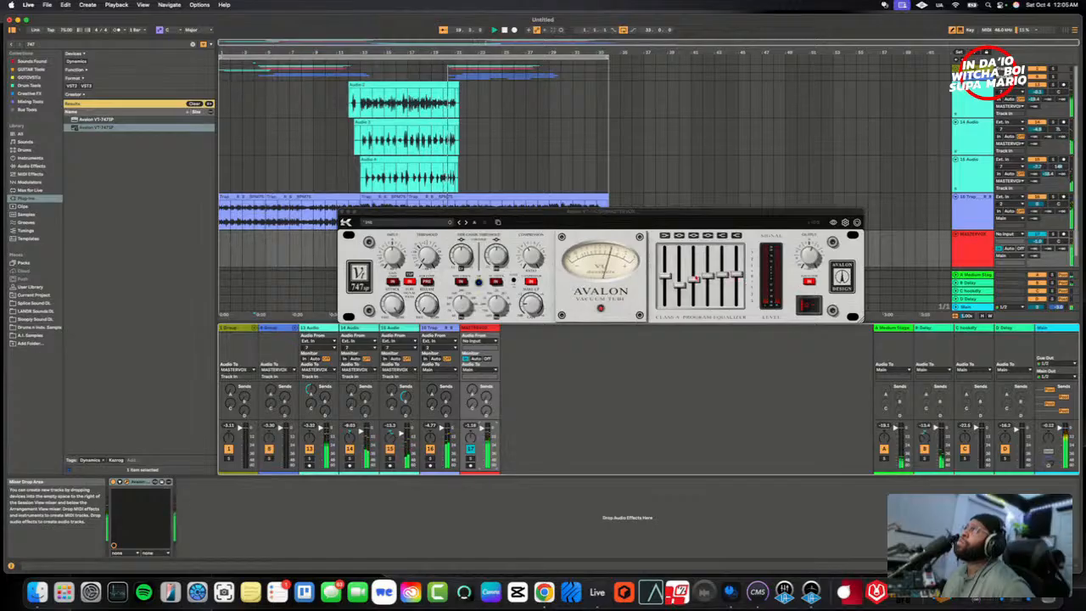
{"action": "left_click", "coordinate": [697, 280]}
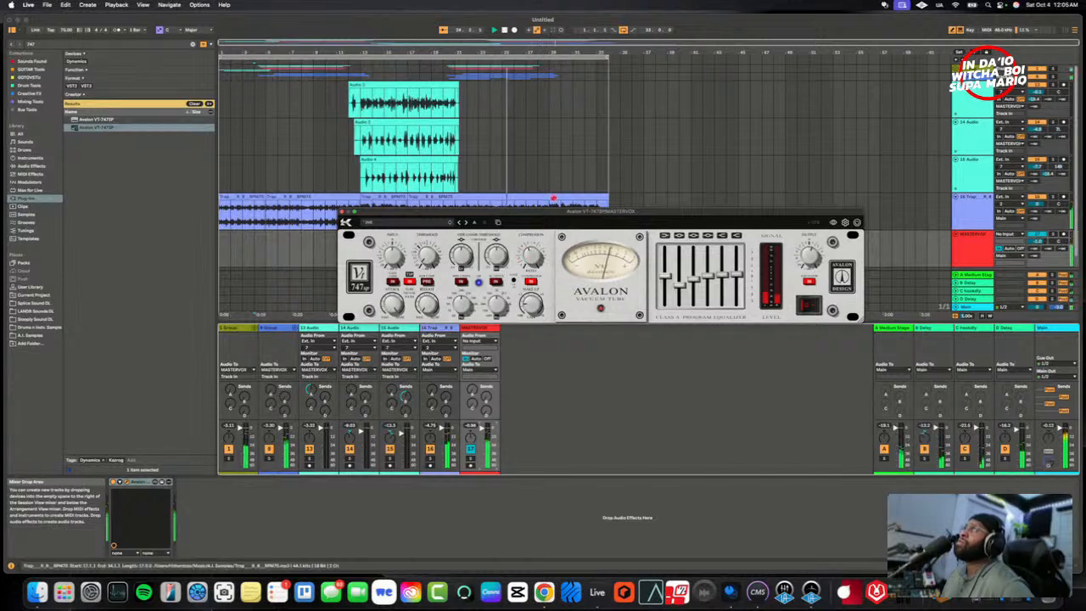
- Unfold the 8 Group and 1 Group vocal tracks during playback, and close the Avalon window
{"action": "scroll", "coordinate": [521, 150], "scroll_direction": "down", "scroll_amount": 1}
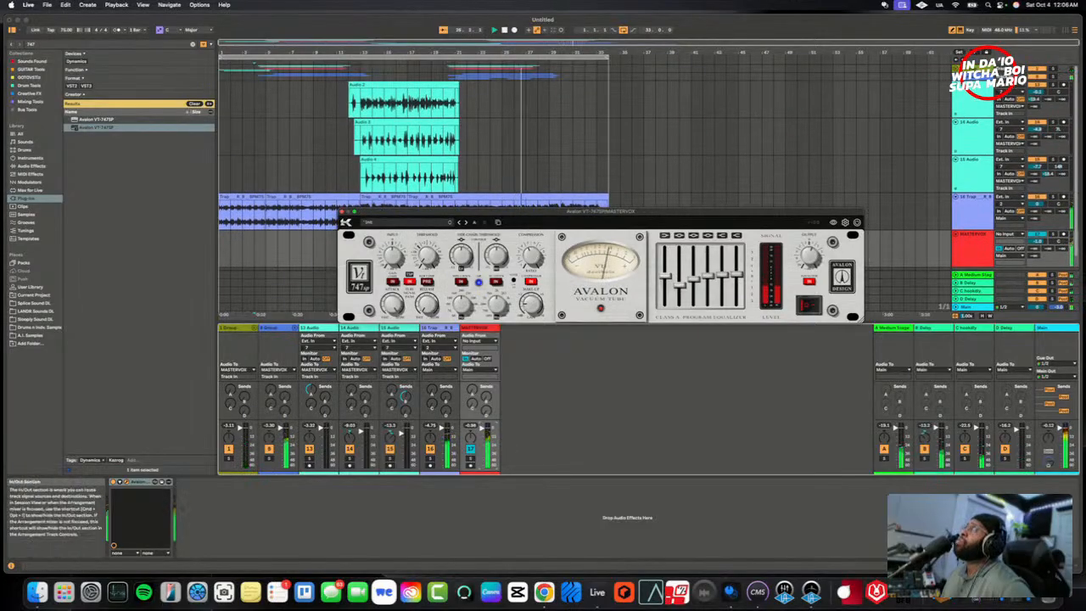
{"action": "left_click", "coordinate": [956, 76]}
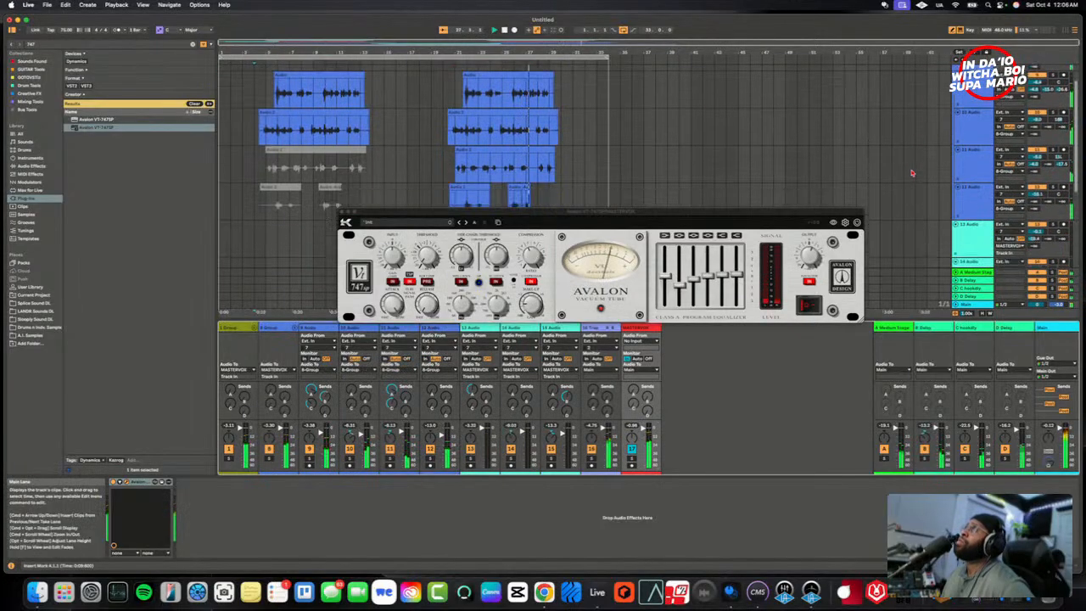
{"action": "scroll", "coordinate": [958, 132], "scroll_direction": "down", "scroll_amount": 3}
{"action": "scroll", "coordinate": [967, 127], "scroll_direction": "up", "scroll_amount": 3}
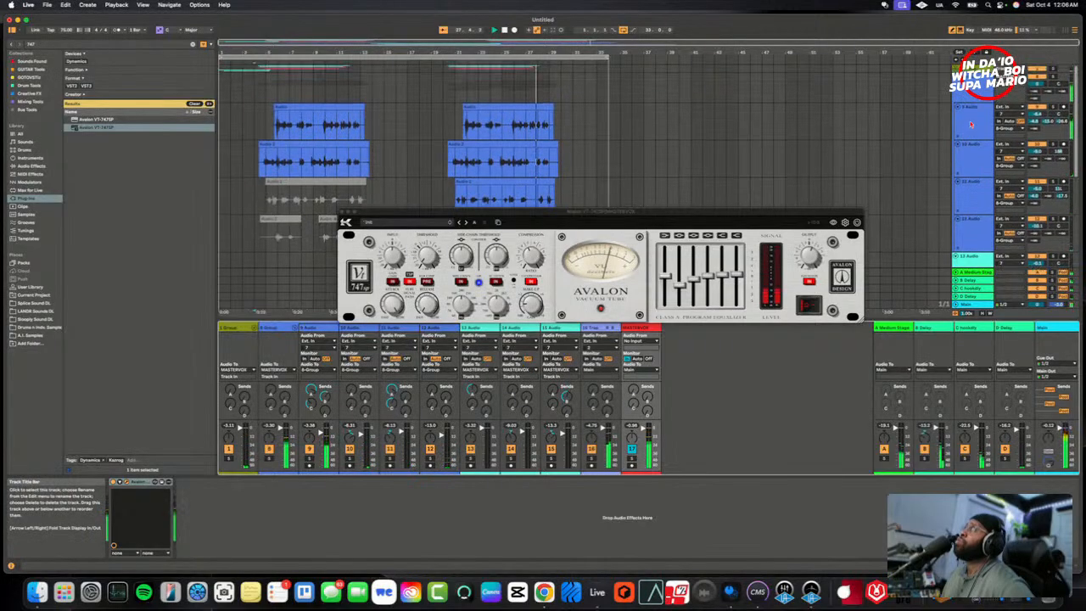
{"action": "left_click", "coordinate": [957, 68]}
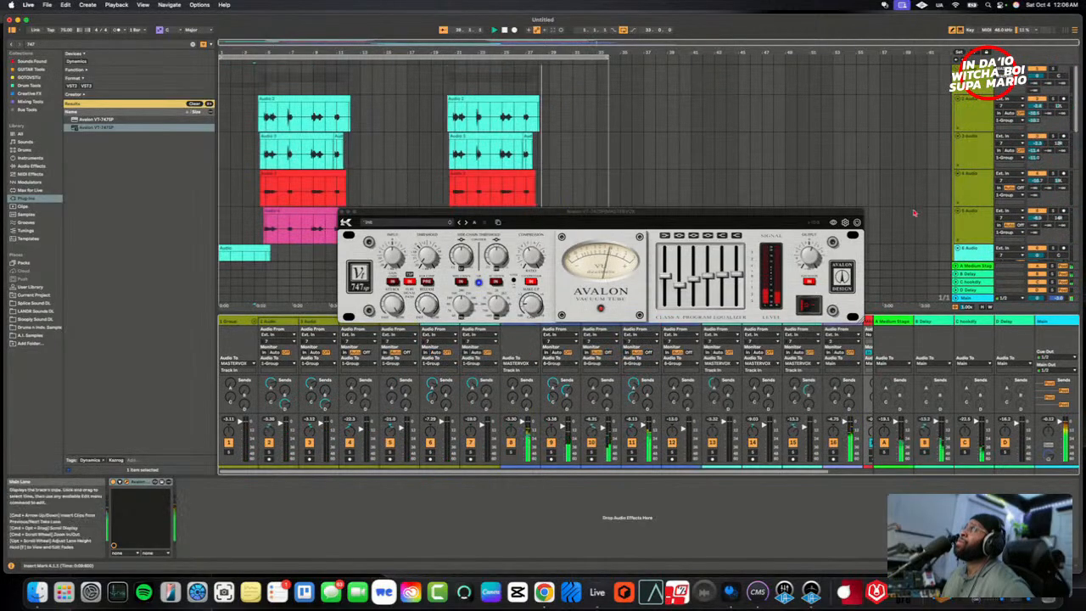
{"action": "left_click", "coordinate": [346, 221]}
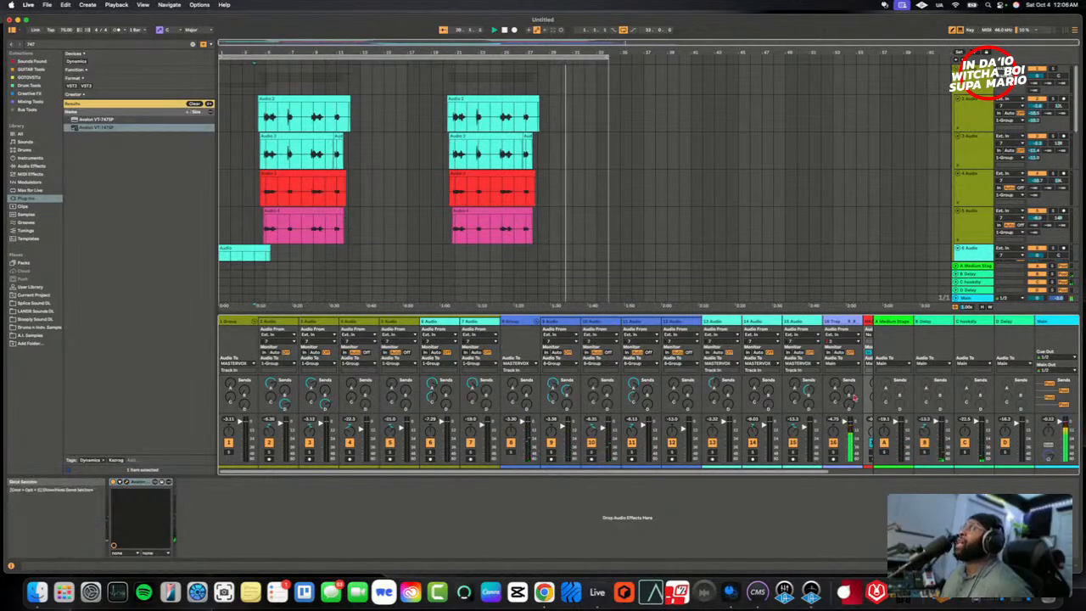
- Select the MASTERVOX track, reopen its Avalon VT-747SP and move the plug-in window down over the mixer
{"action": "scroll", "coordinate": [793, 472], "scroll_direction": "right", "scroll_amount": 5}
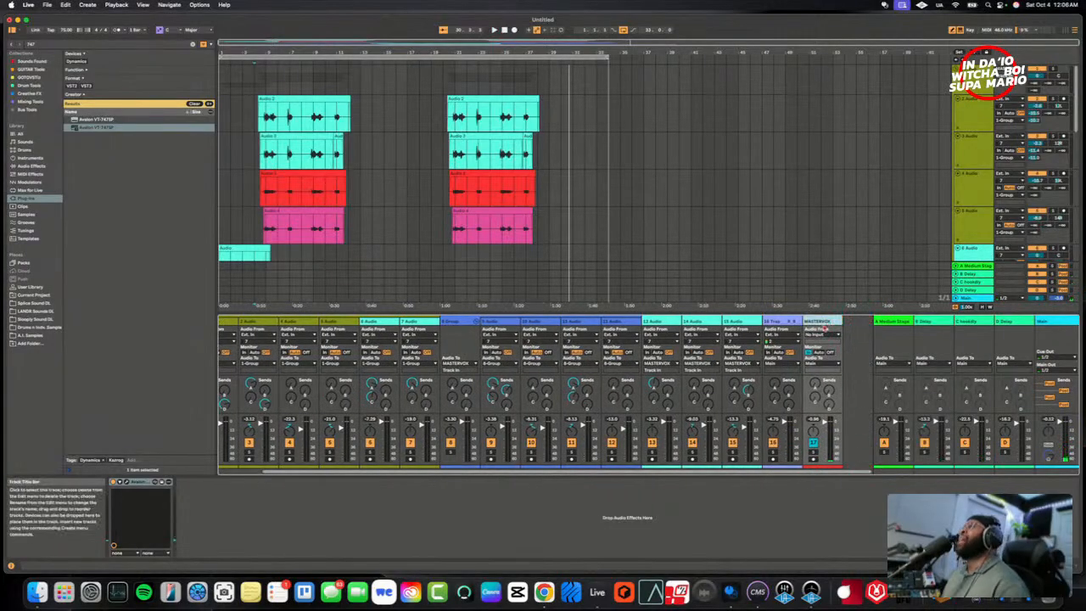
{"action": "left_click", "coordinate": [816, 322]}
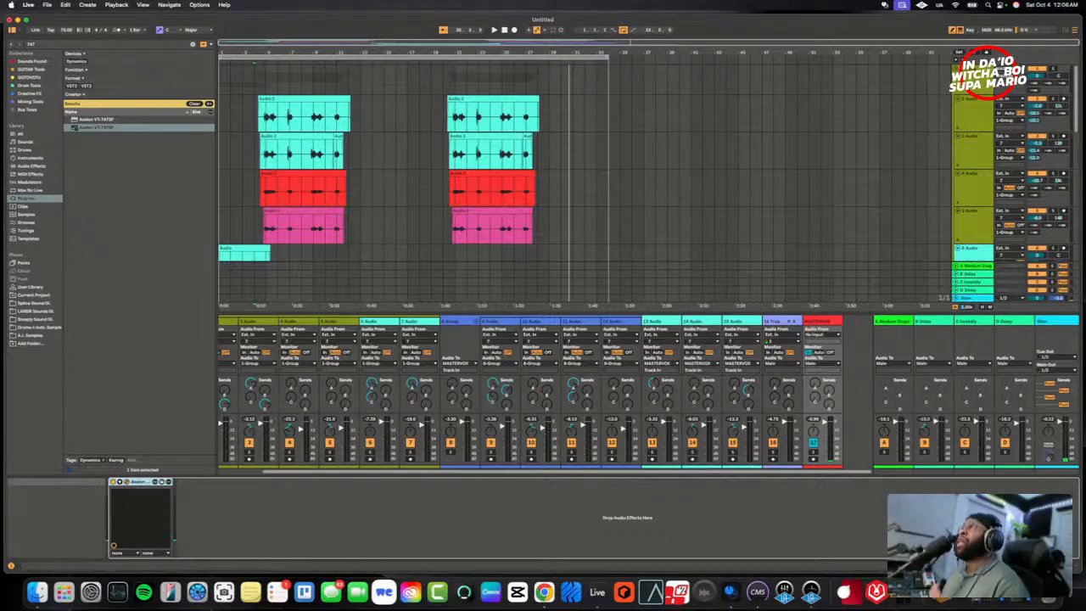
{"action": "left_click_drag", "start_coordinate": [546, 609], "coordinate": [556, 182]}
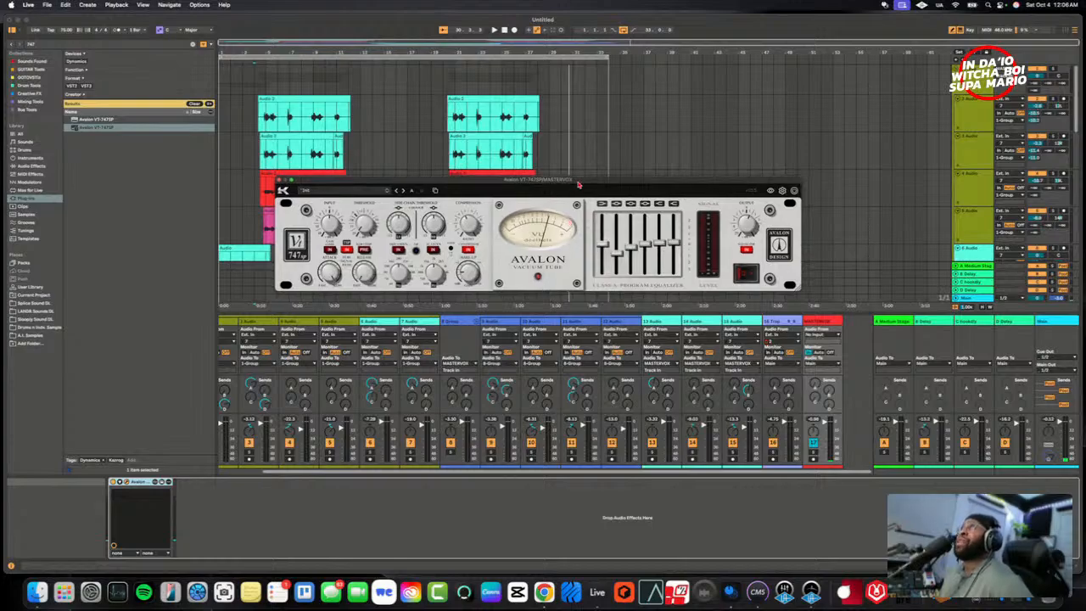
{"action": "left_click_drag", "start_coordinate": [578, 184], "coordinate": [573, 303]}
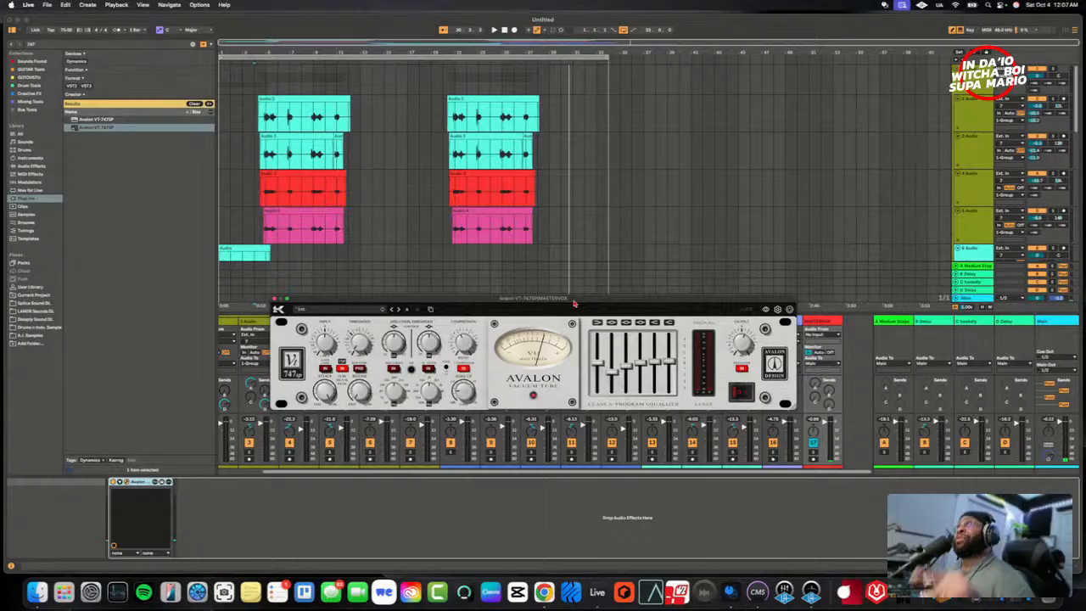
{"action": "left_click_drag", "start_coordinate": [576, 302], "coordinate": [560, 335]}
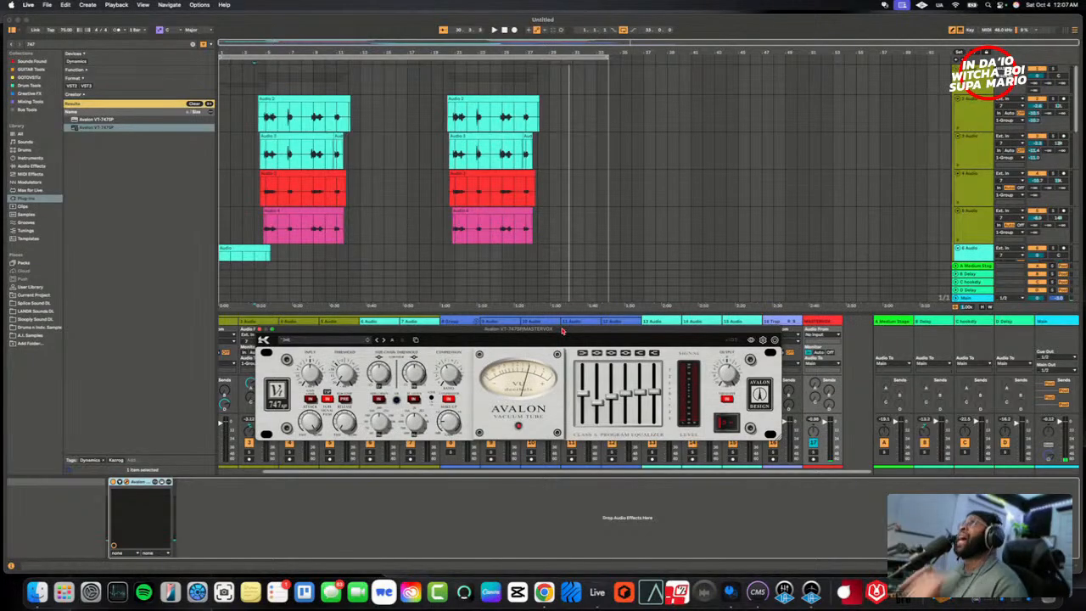
{"action": "left_click_drag", "start_coordinate": [563, 331], "coordinate": [544, 326]}
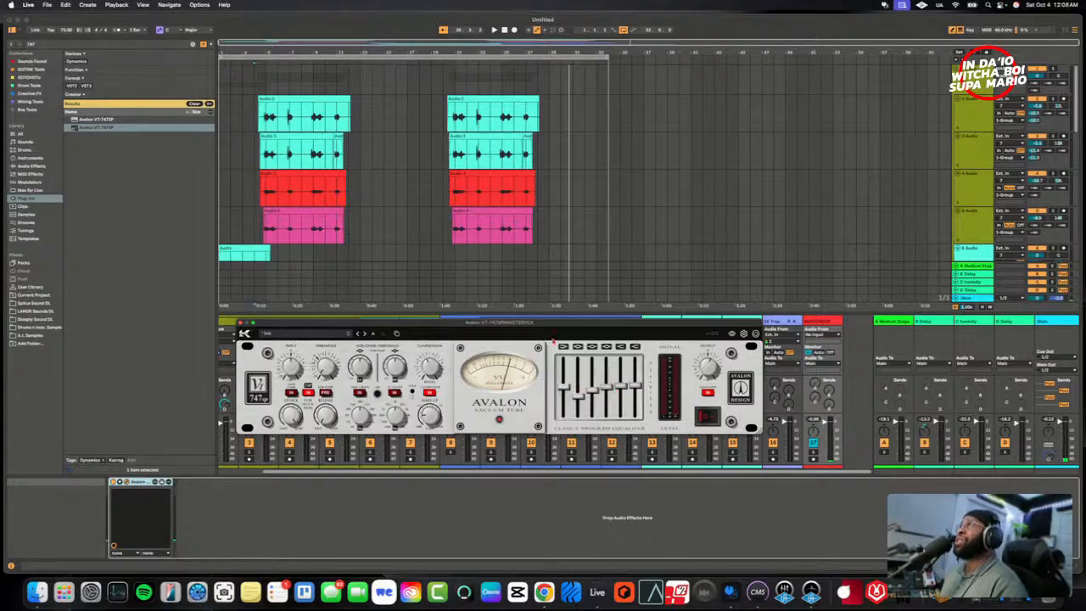
{"action": "left_click_drag", "start_coordinate": [547, 324], "coordinate": [543, 333]}
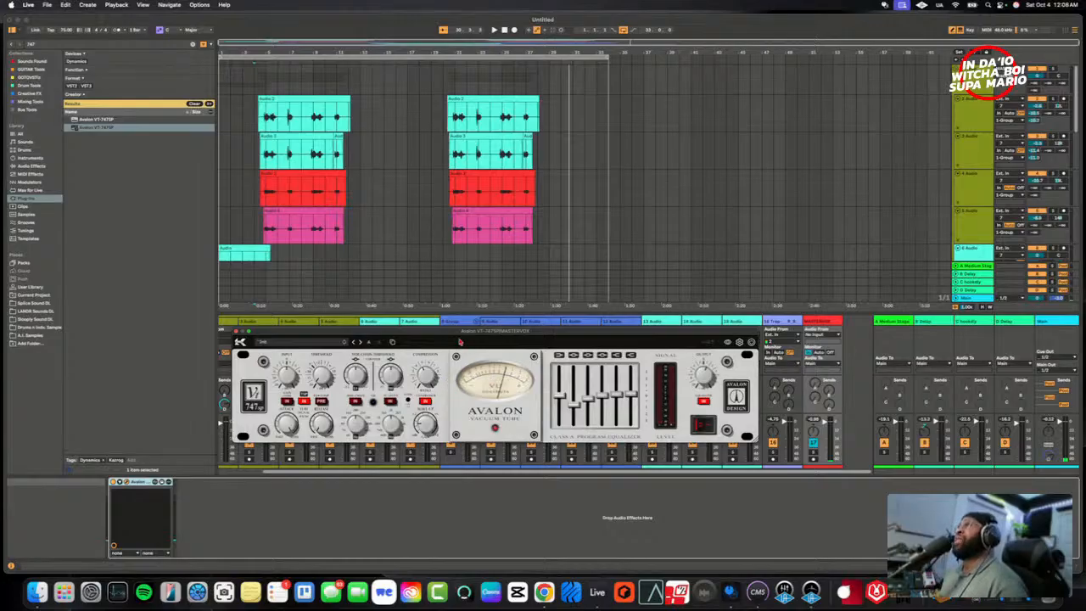
{"action": "left_click_drag", "start_coordinate": [454, 337], "coordinate": [454, 357]}
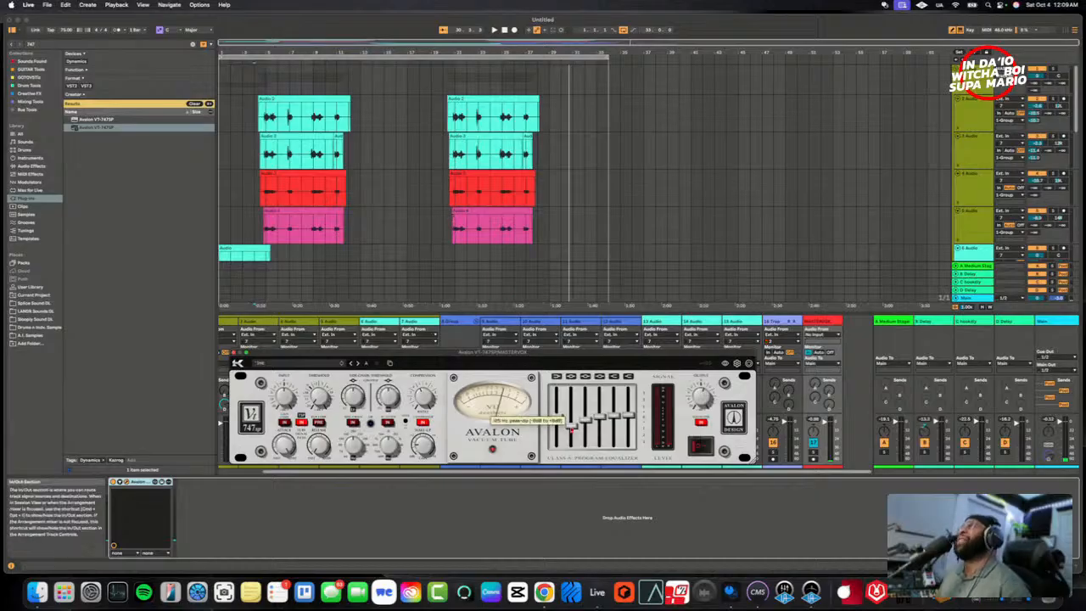
- Play from just before the second hook, raise the Avalon's 15 Hz shelf and ease the 125 Hz cut slightly, and close the plug-in
{"action": "left_click", "coordinate": [448, 246]}
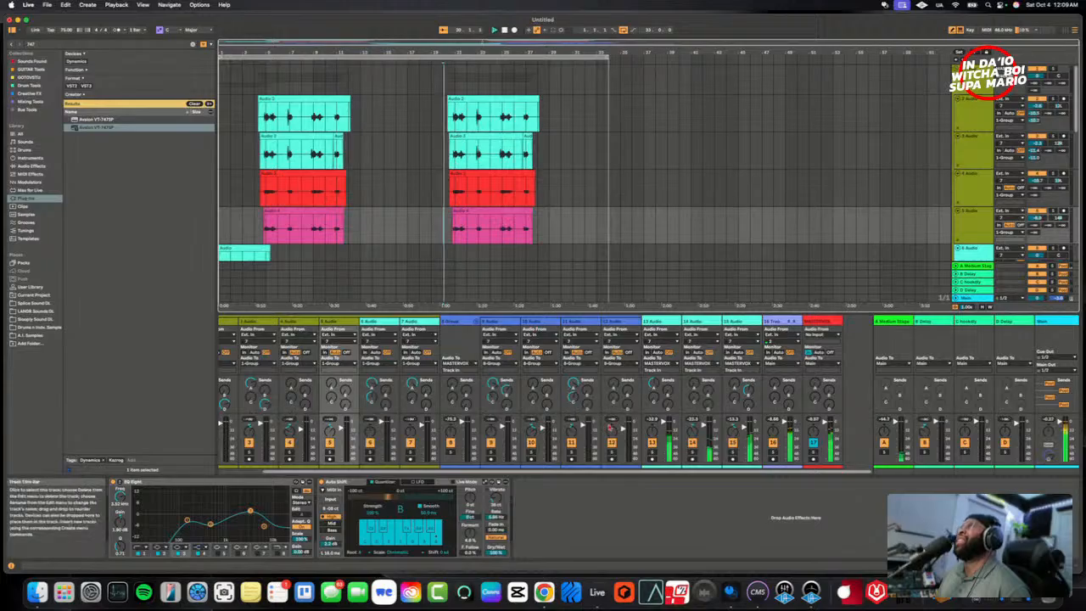
{"action": "left_click", "coordinate": [822, 322]}
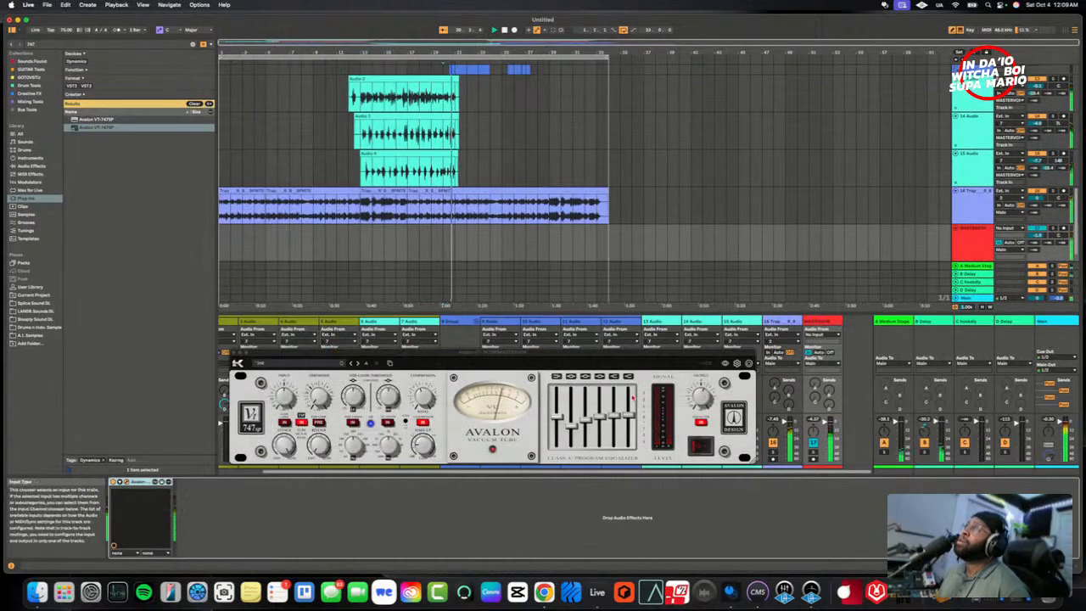
{"action": "left_click", "coordinate": [573, 425]}
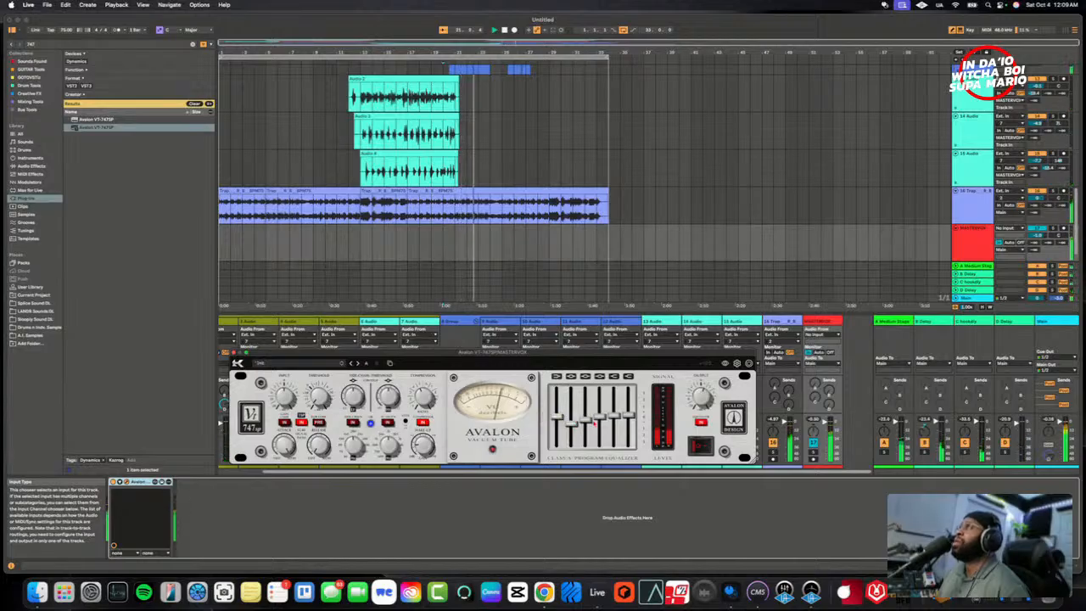
{"action": "mouse_move", "coordinate": [585, 422]}
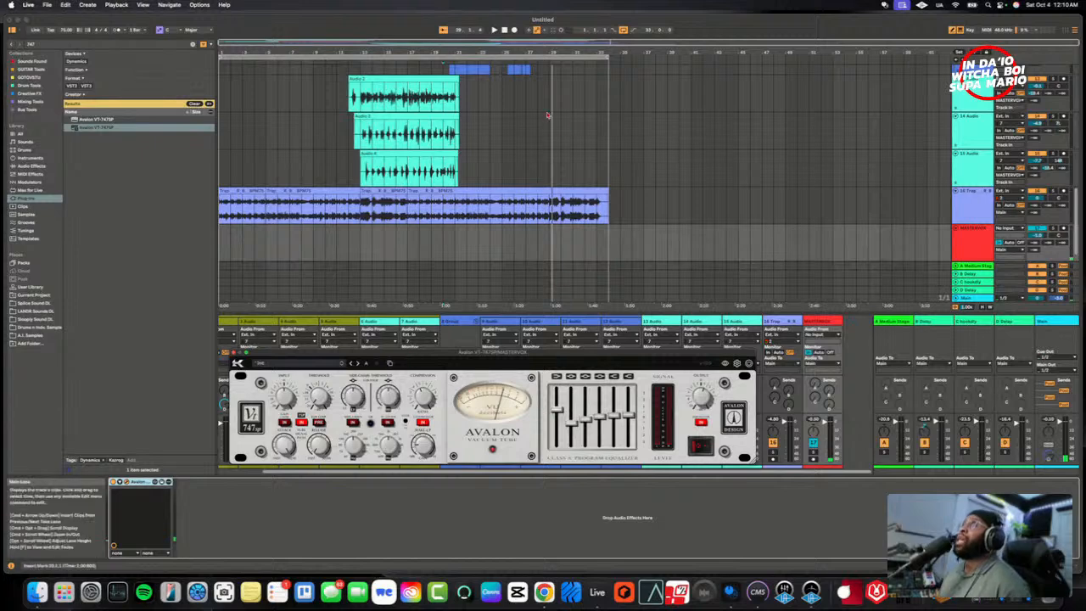
{"action": "left_click", "coordinate": [851, 259]}
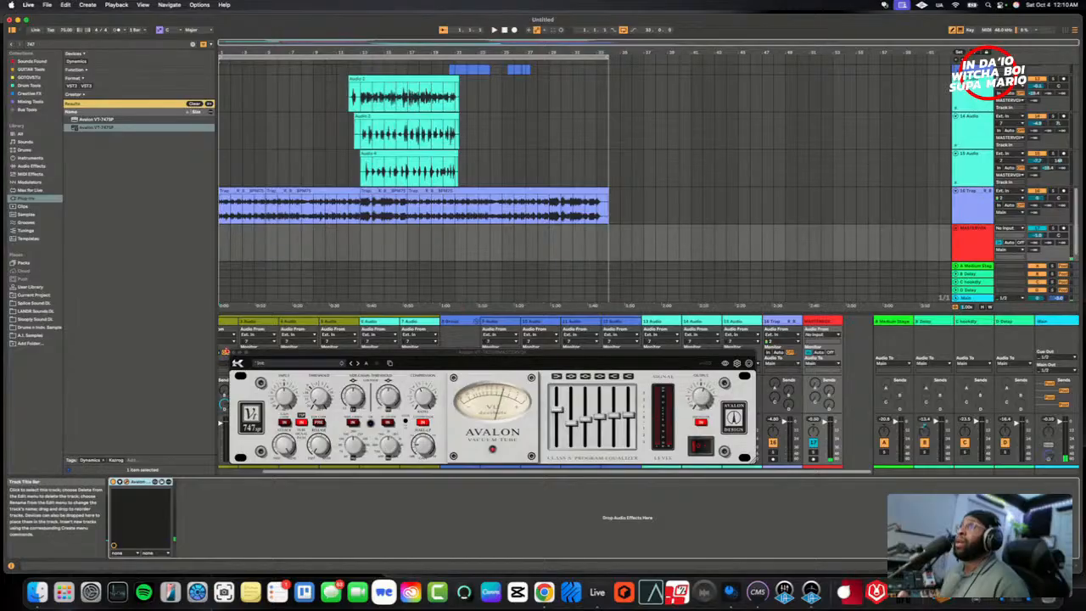
{"action": "left_click", "coordinate": [232, 356]}
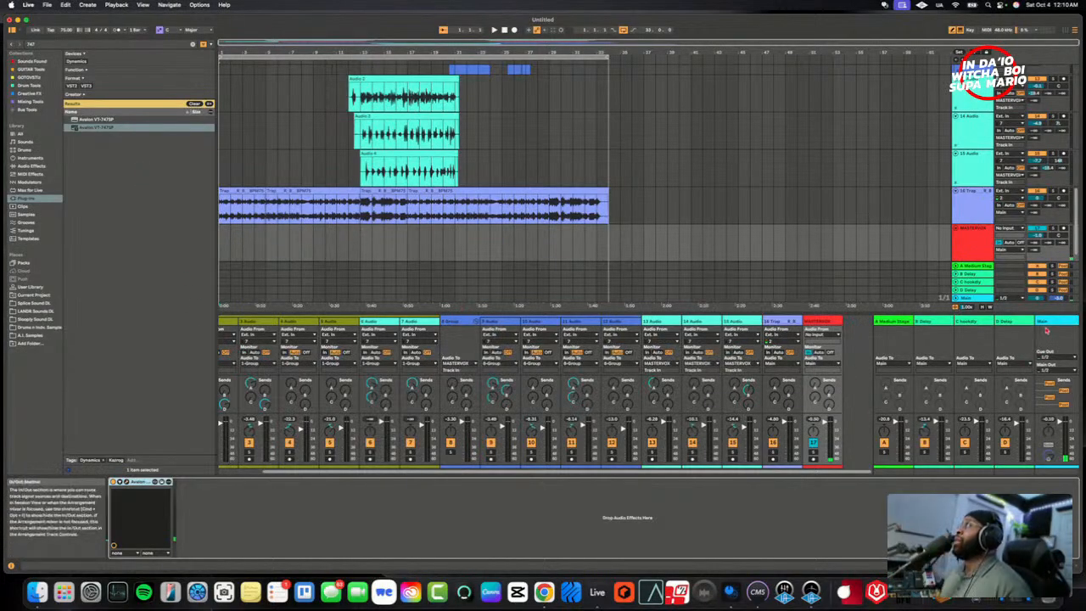
- Search the plug-ins for gem and insert Gem FUSE on the Main track between Utility and the last device
{"action": "left_click", "coordinate": [1048, 330]}
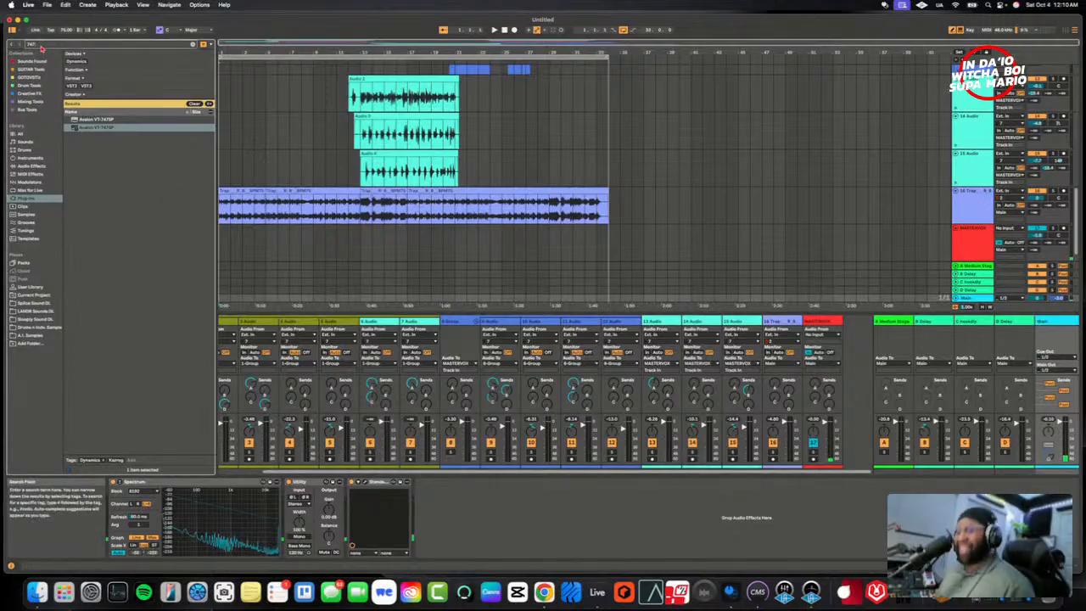
{"action": "key", "text": "BackSpace"}
{"action": "key", "text": "BackSpace"}
{"action": "key", "text": "BackSpace"}
{"action": "type", "text": "gem"}
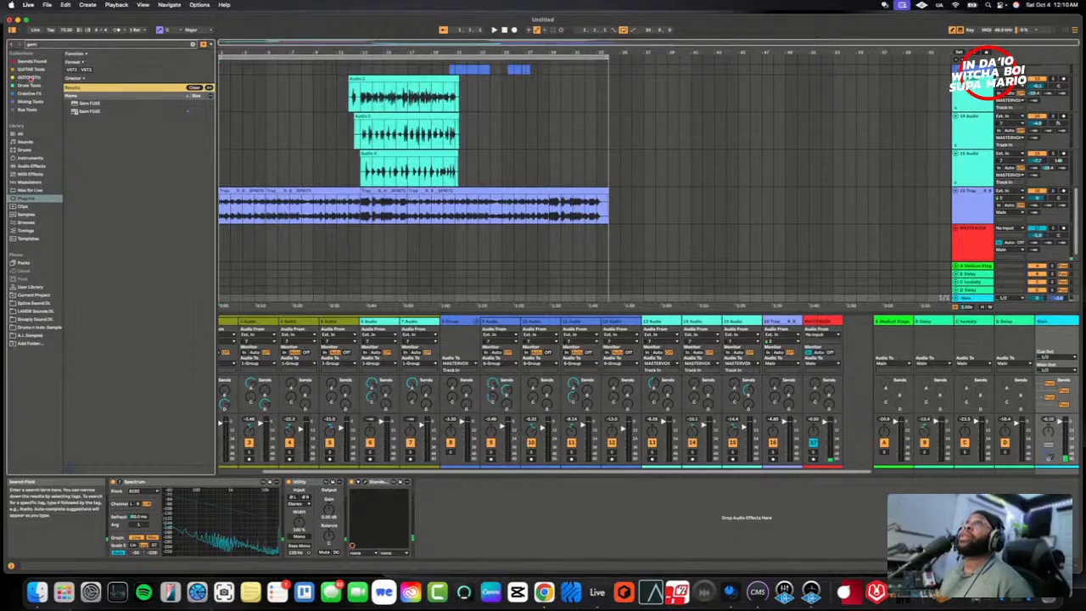
{"action": "left_click", "coordinate": [83, 112]}
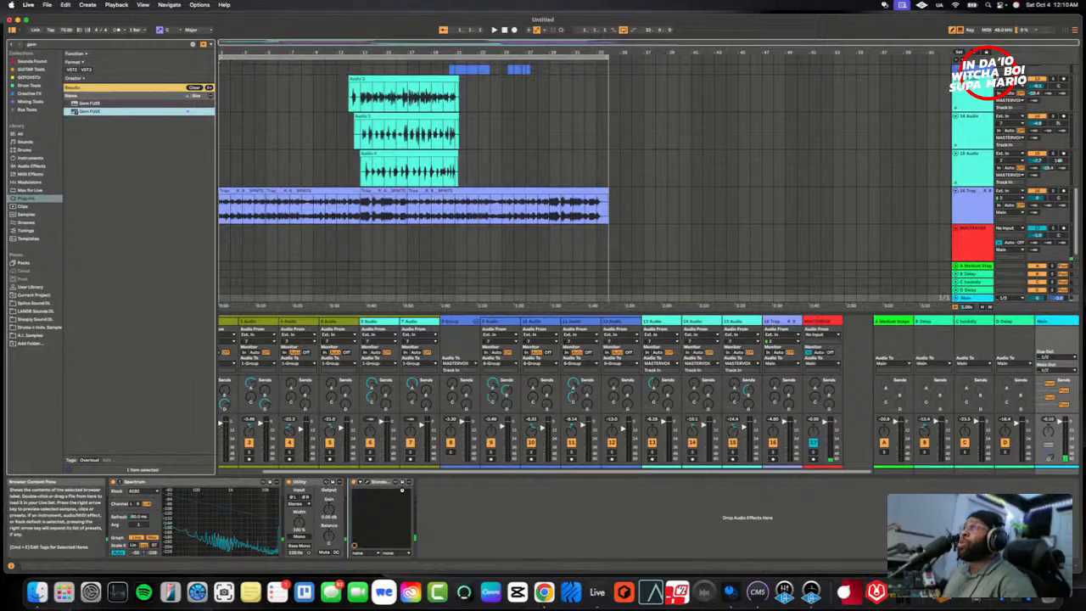
{"action": "left_click_drag", "start_coordinate": [384, 487], "coordinate": [385, 488]}
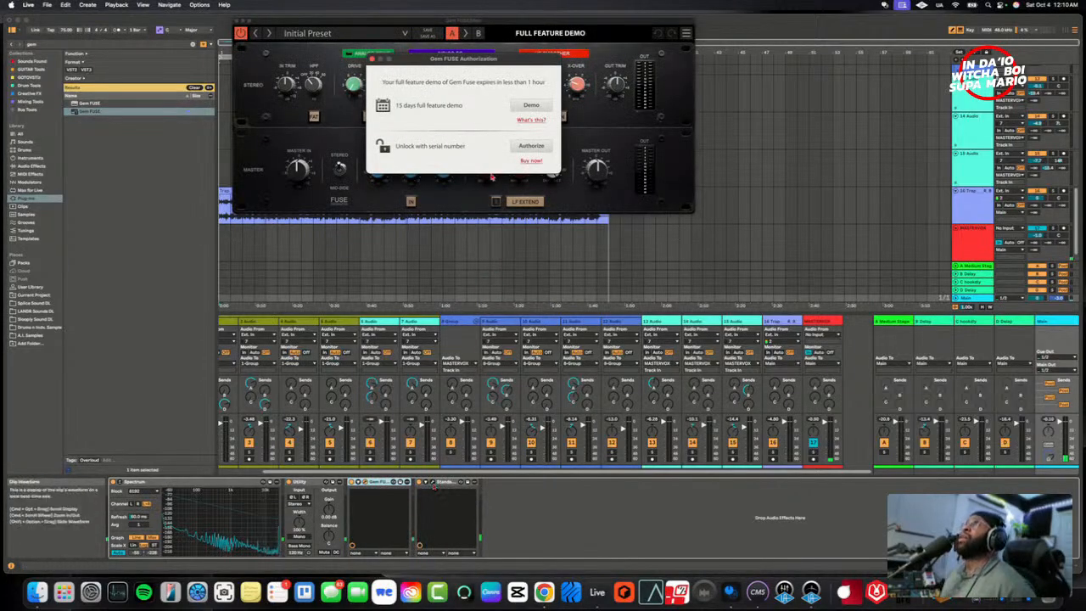
- Start the Gem FUSE authorization, sign in with the Overloud account's e-mail and password, and close the authorization window
{"action": "left_click_drag", "start_coordinate": [495, 26], "coordinate": [533, 180]}
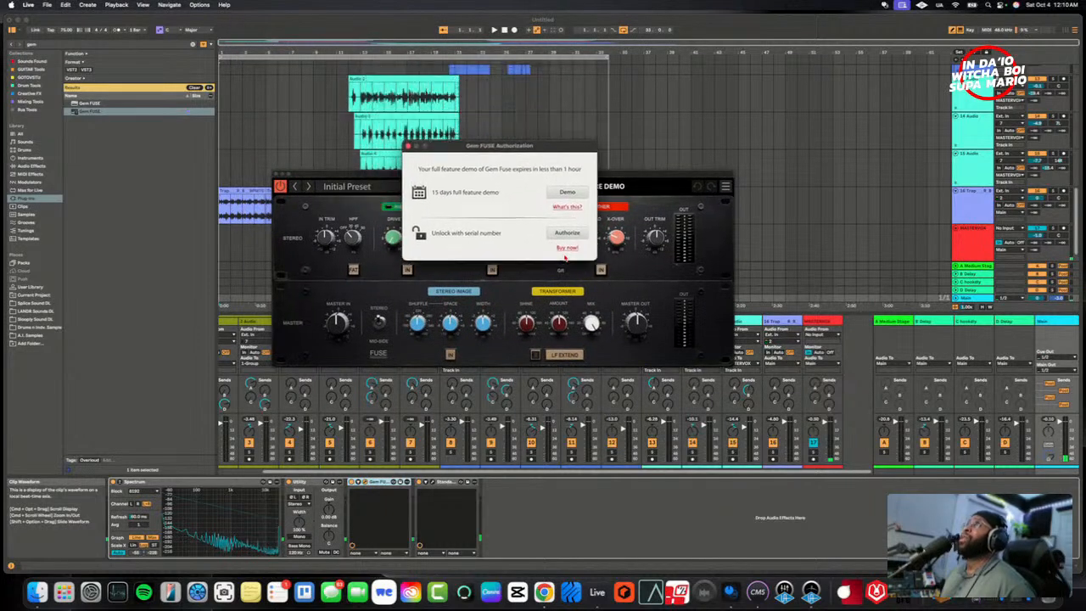
{"action": "left_click", "coordinate": [568, 235]}
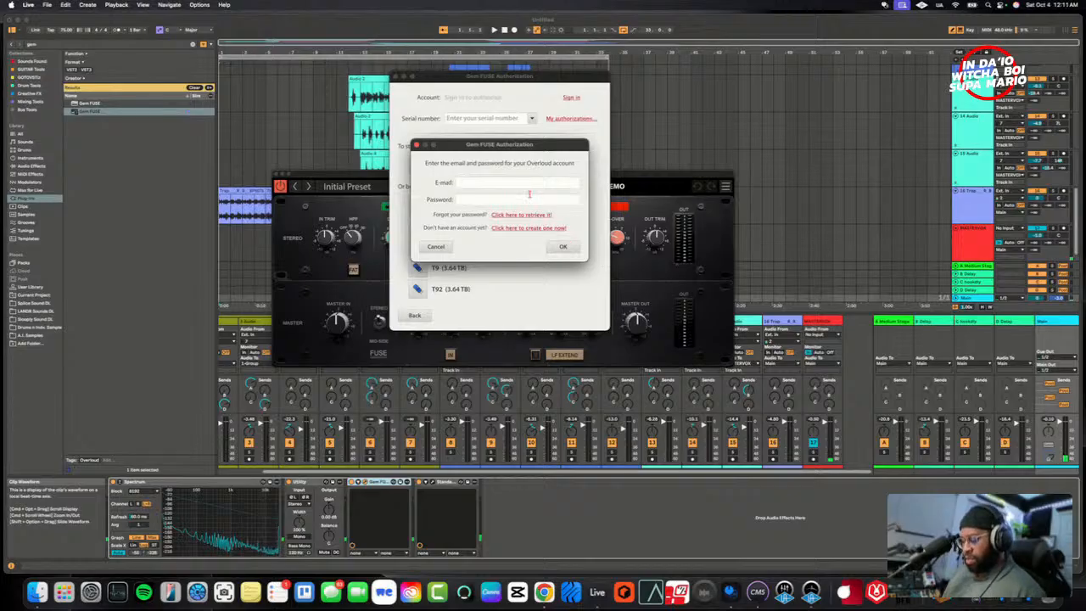
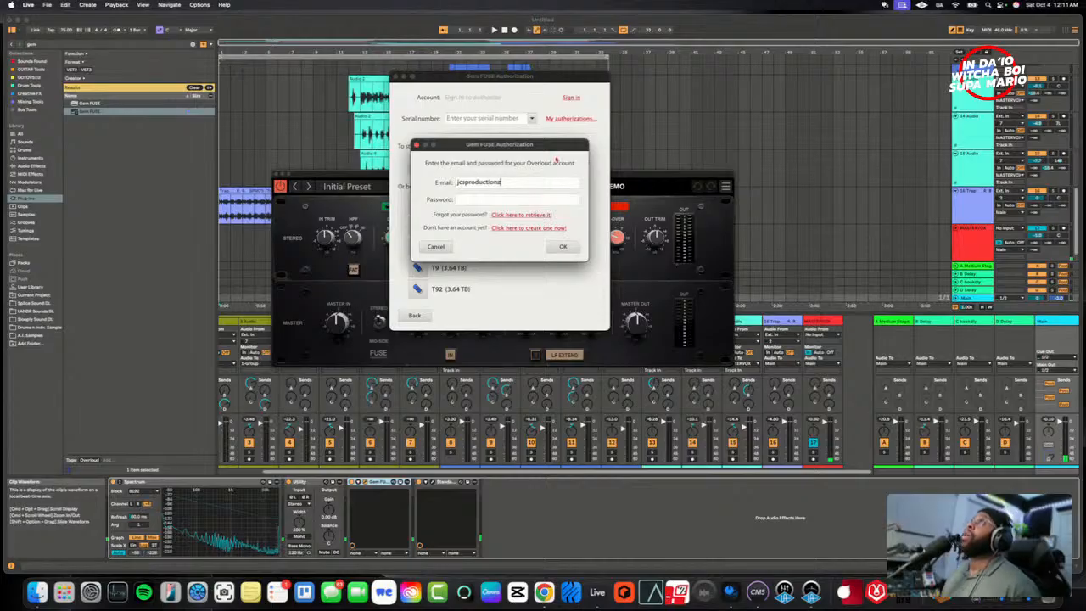
{"action": "left_click_drag", "start_coordinate": [547, 149], "coordinate": [545, 608]}
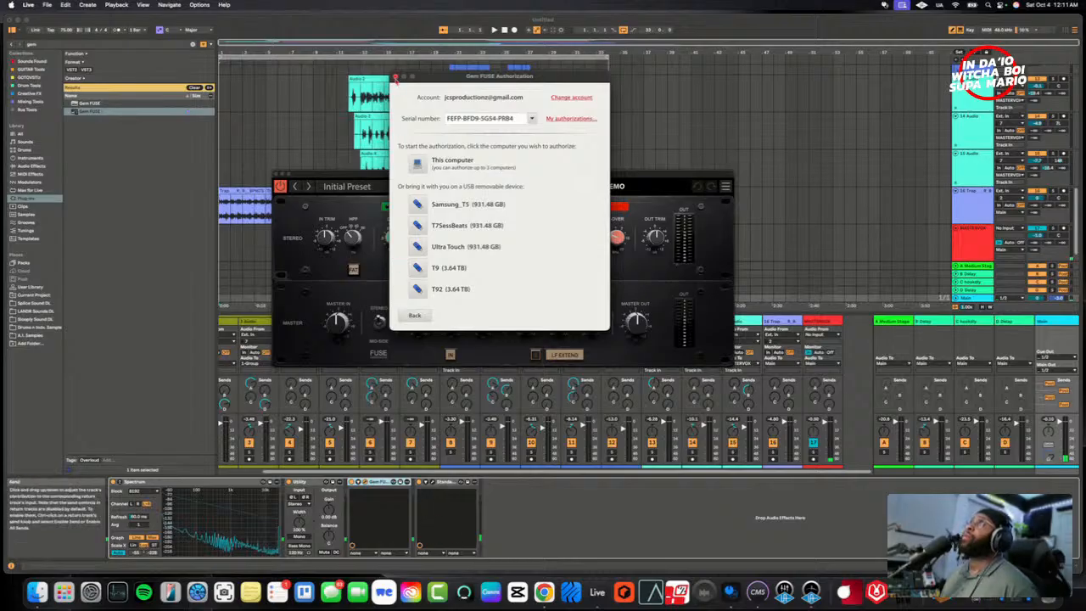
{"action": "left_click", "coordinate": [394, 77]}
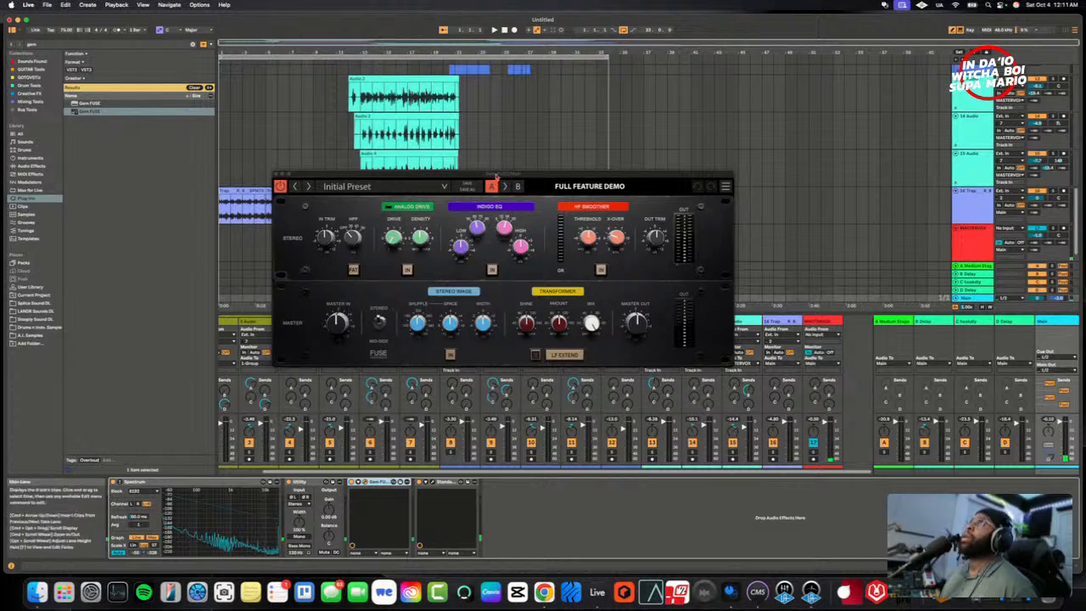
- Reopen the serial-number authorization and authorize Gem FUSE for this computer
{"action": "left_click_drag", "start_coordinate": [497, 175], "coordinate": [510, 247]}
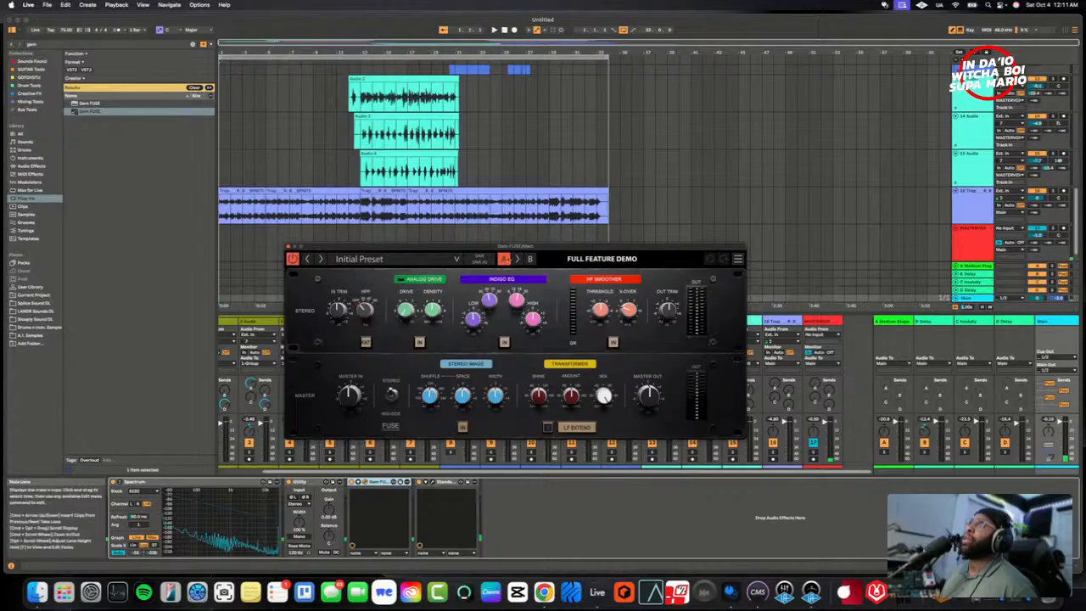
{"action": "left_click", "coordinate": [737, 258]}
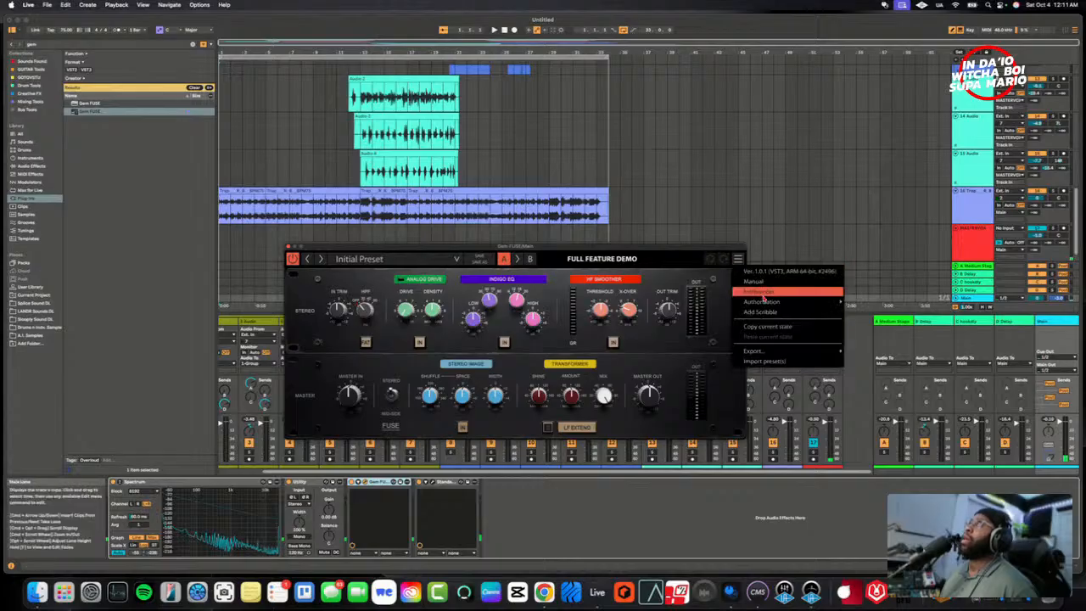
{"action": "mouse_move", "coordinate": [768, 303]}
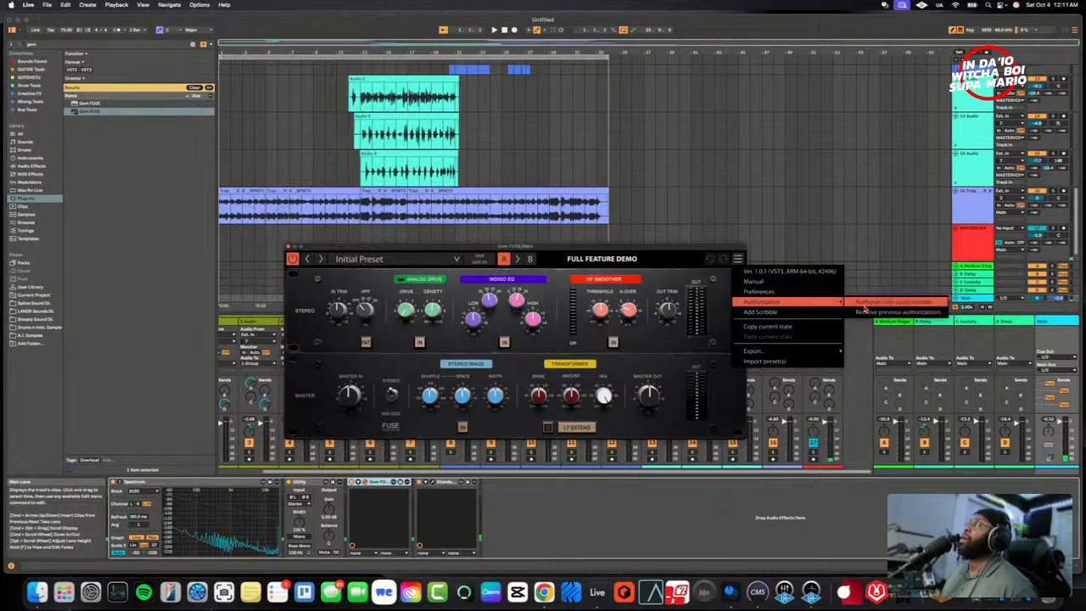
{"action": "left_click", "coordinate": [891, 302]}
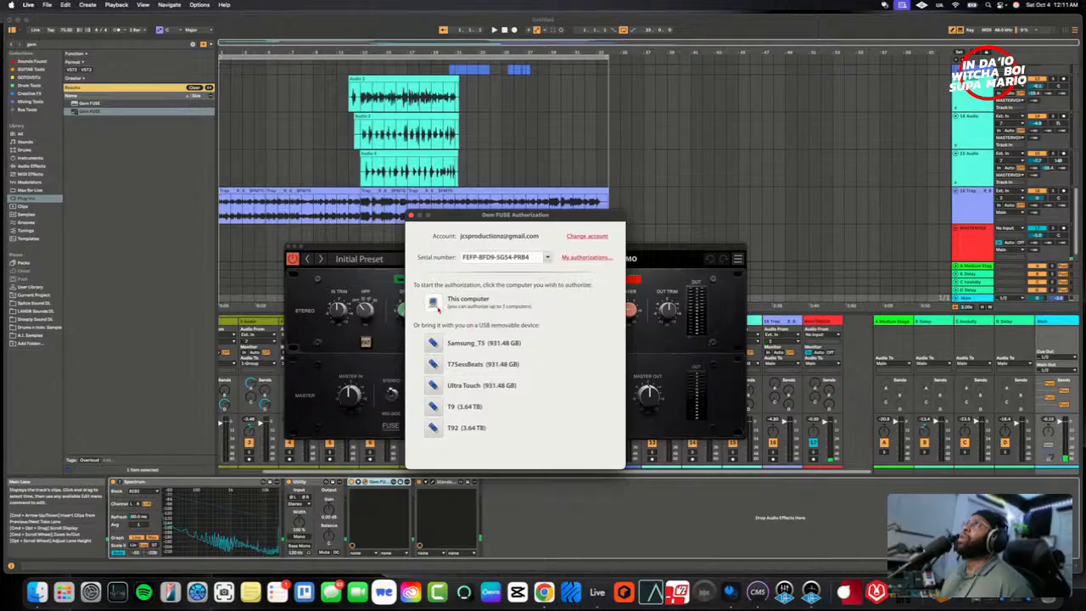
{"action": "left_click", "coordinate": [438, 310]}
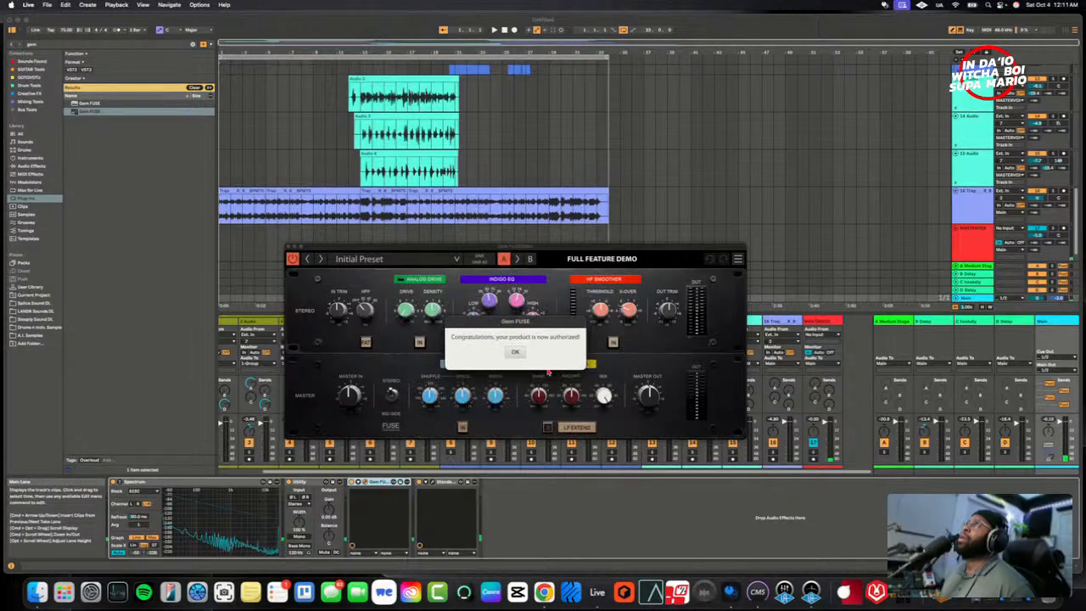
{"action": "left_click", "coordinate": [515, 352]}
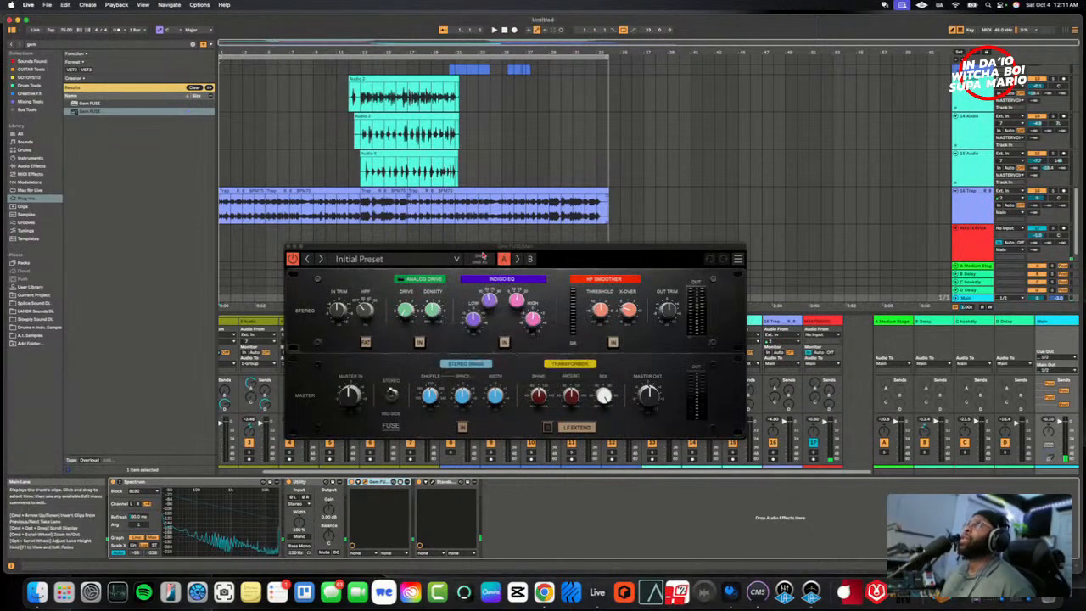
- Open StandardCLIP on the Main track, review its soft-clip, clip, ceiling and output gain settings, and close it
{"action": "left_click_drag", "start_coordinate": [484, 251], "coordinate": [478, 229]}
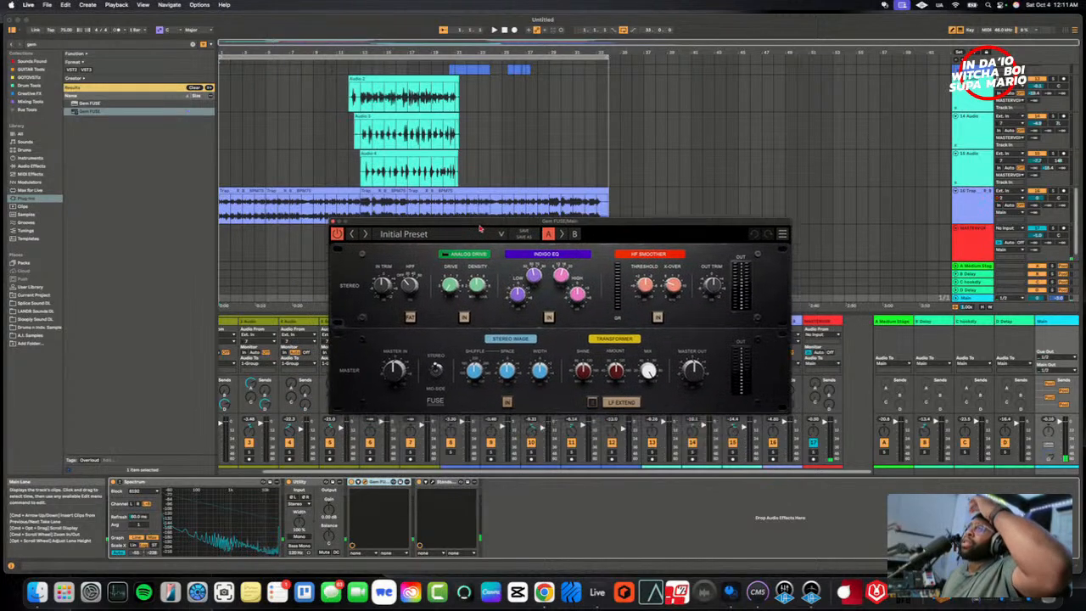
{"action": "left_click", "coordinate": [432, 482]}
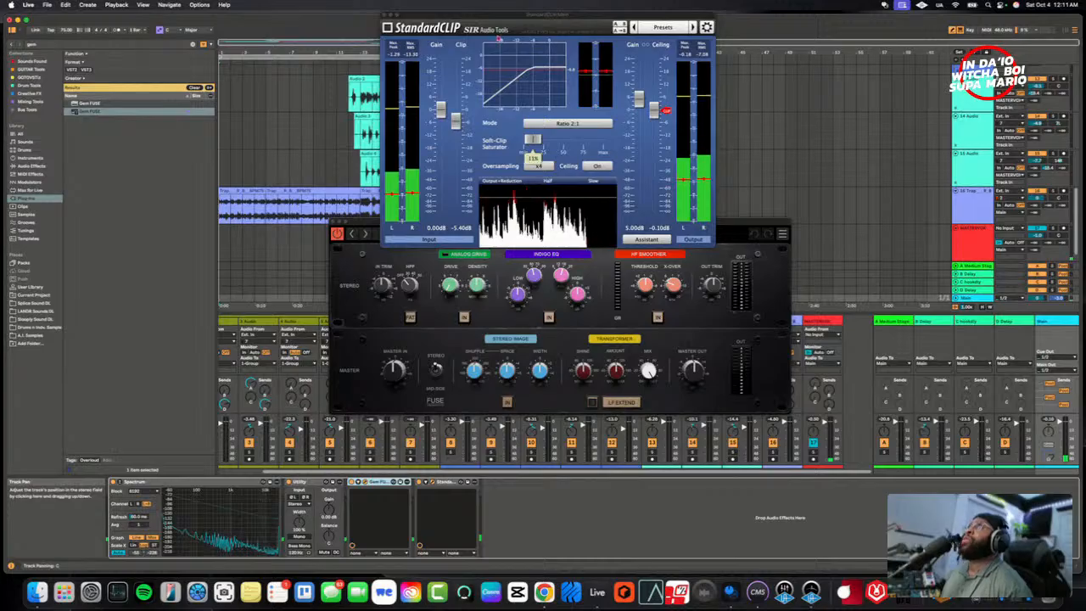
{"action": "left_click_drag", "start_coordinate": [499, 15], "coordinate": [497, 289]}
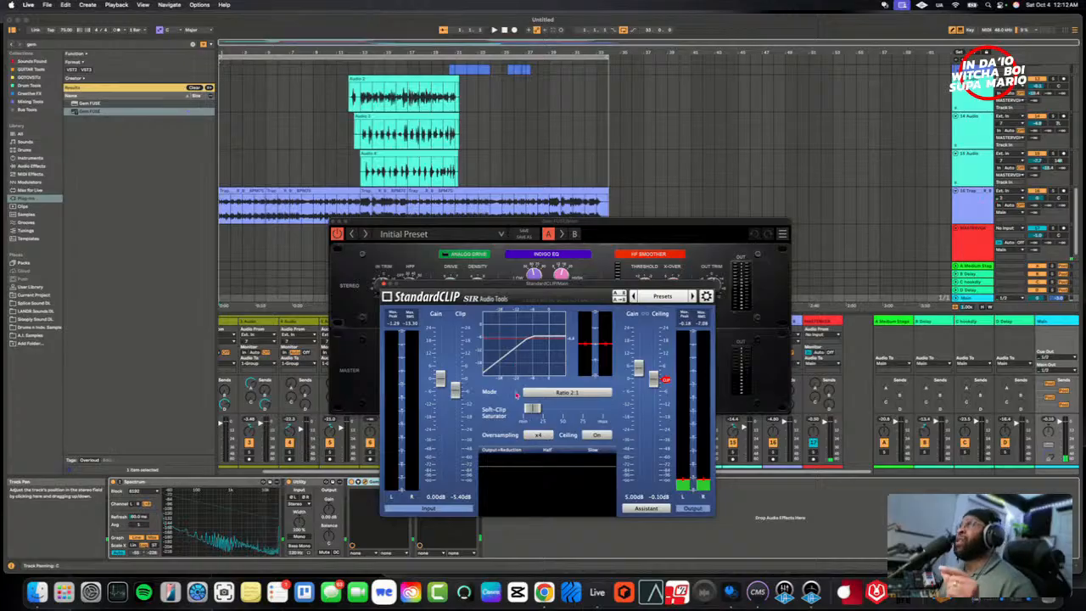
{"action": "mouse_move", "coordinate": [518, 412]}
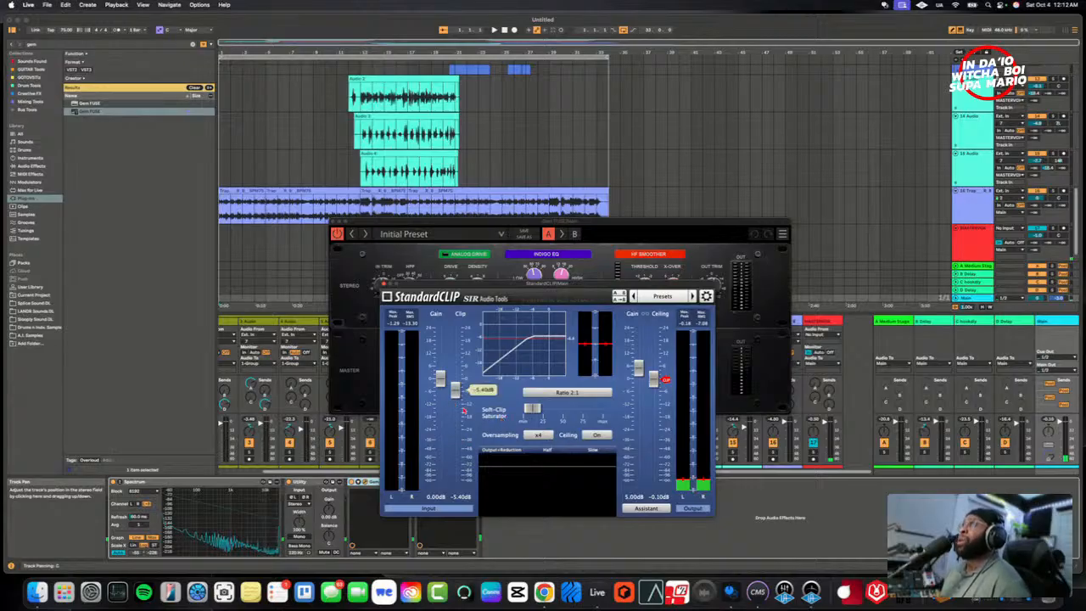
{"action": "mouse_move", "coordinate": [652, 384]}
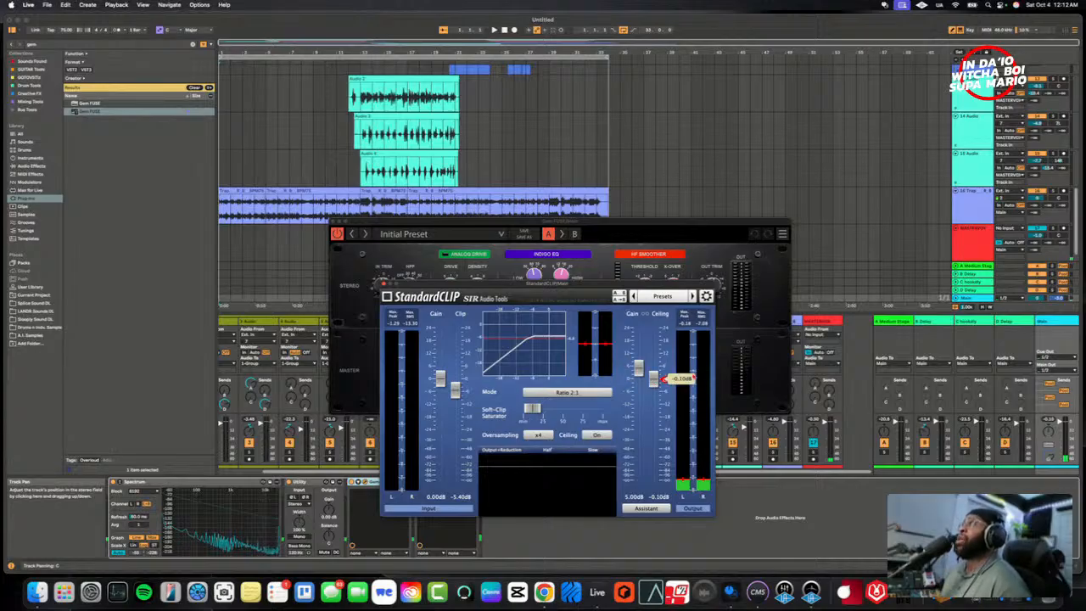
{"action": "mouse_move", "coordinate": [626, 346]}
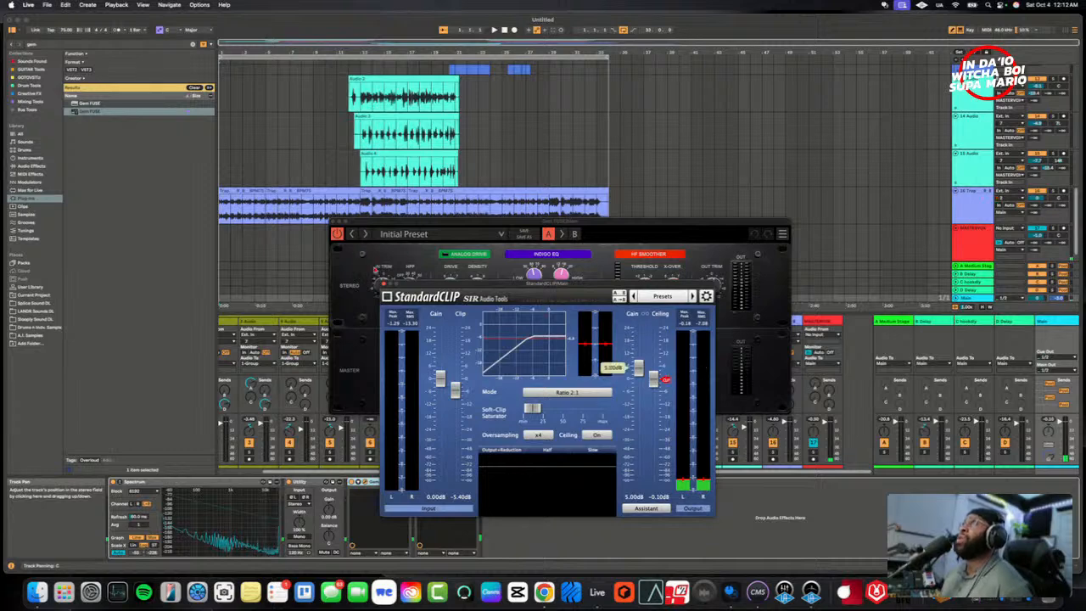
{"action": "left_click", "coordinate": [383, 286]}
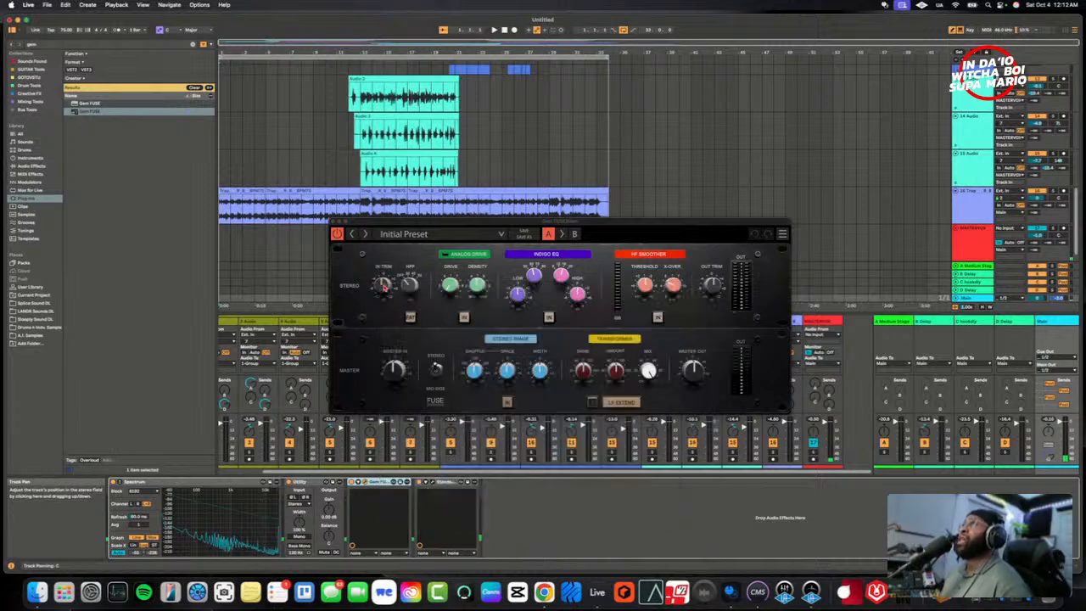
- Move Gem FUSE clear of the arrangement, place the playhead just before the first hook, reselect the Main track and start playback
{"action": "left_click_drag", "start_coordinate": [422, 224], "coordinate": [401, 346]}
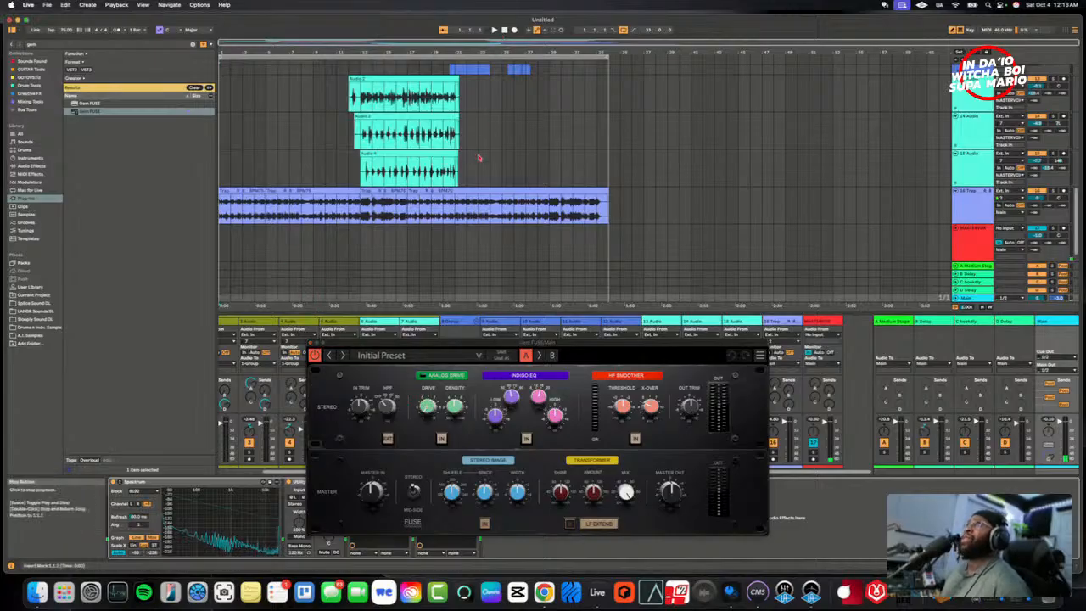
{"action": "scroll", "coordinate": [479, 158], "scroll_direction": "up", "scroll_amount": 6}
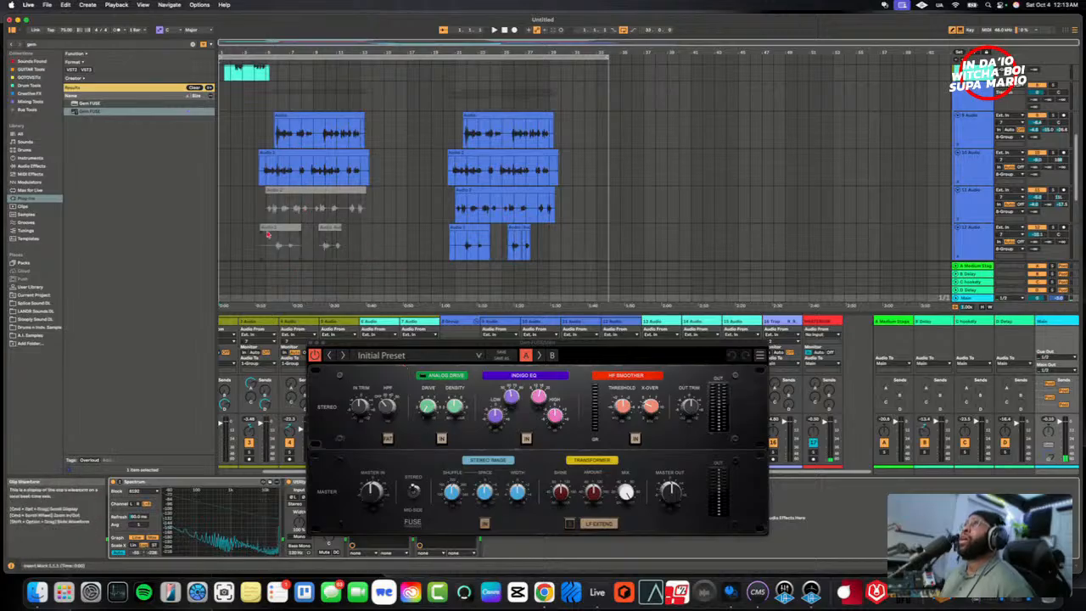
{"action": "left_click", "coordinate": [450, 403]}
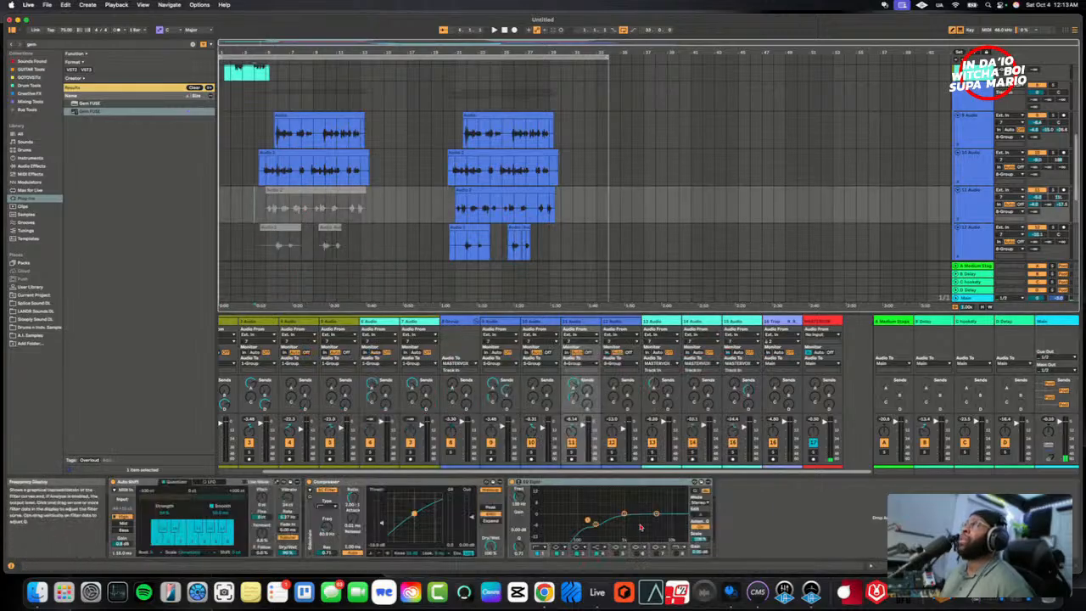
{"action": "left_click", "coordinate": [1054, 321]}
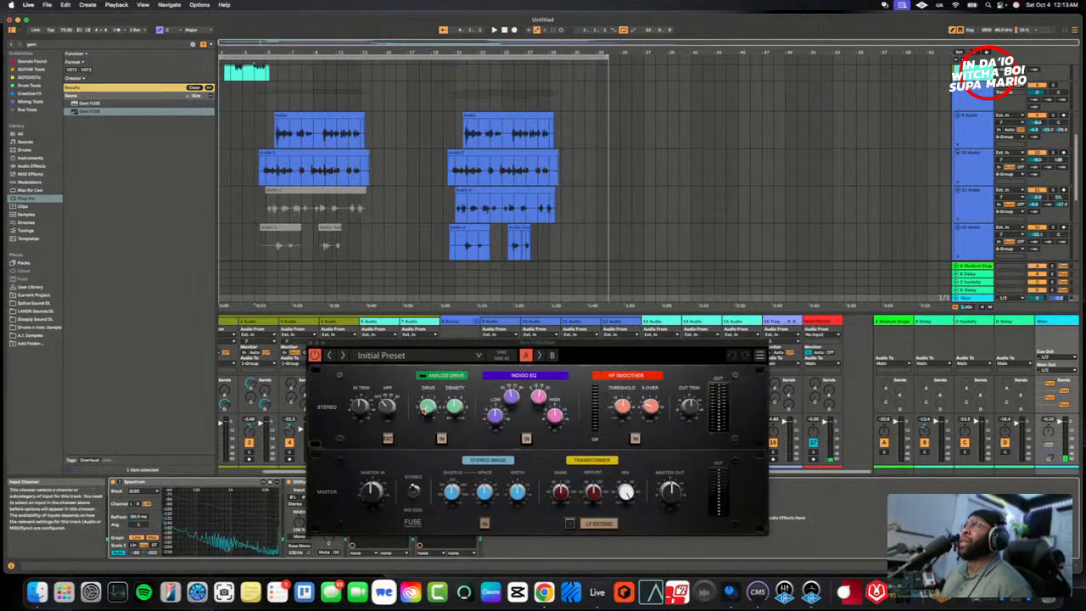
{"action": "key", "text": "space"}
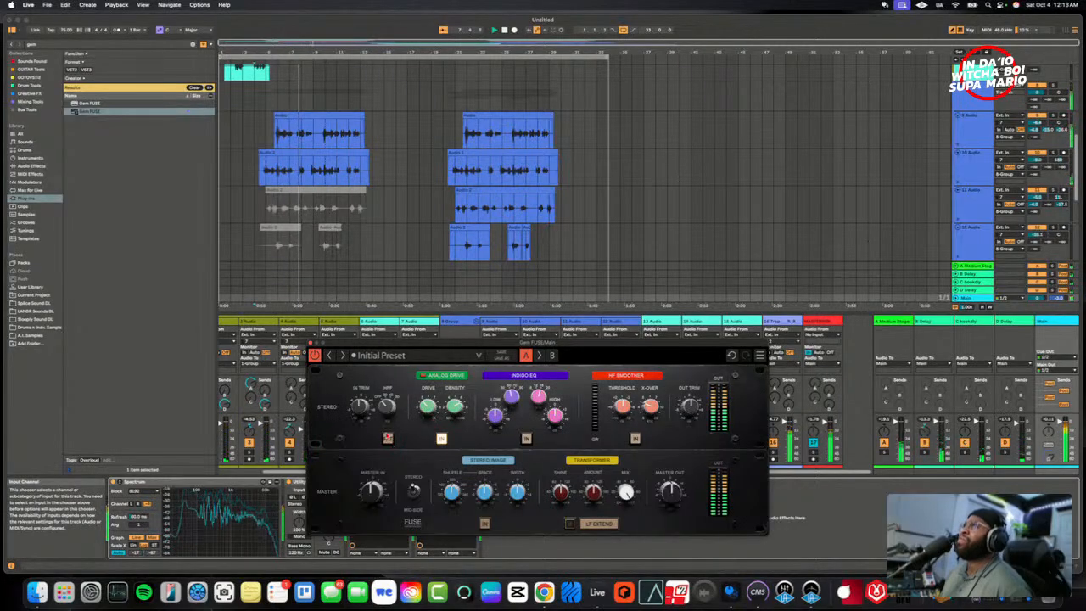
- Toggle Gem FUSE's FAT switch, move its window up, and adjust the Analog Drive's Drive and Density by ear
{"action": "left_click", "coordinate": [389, 439]}
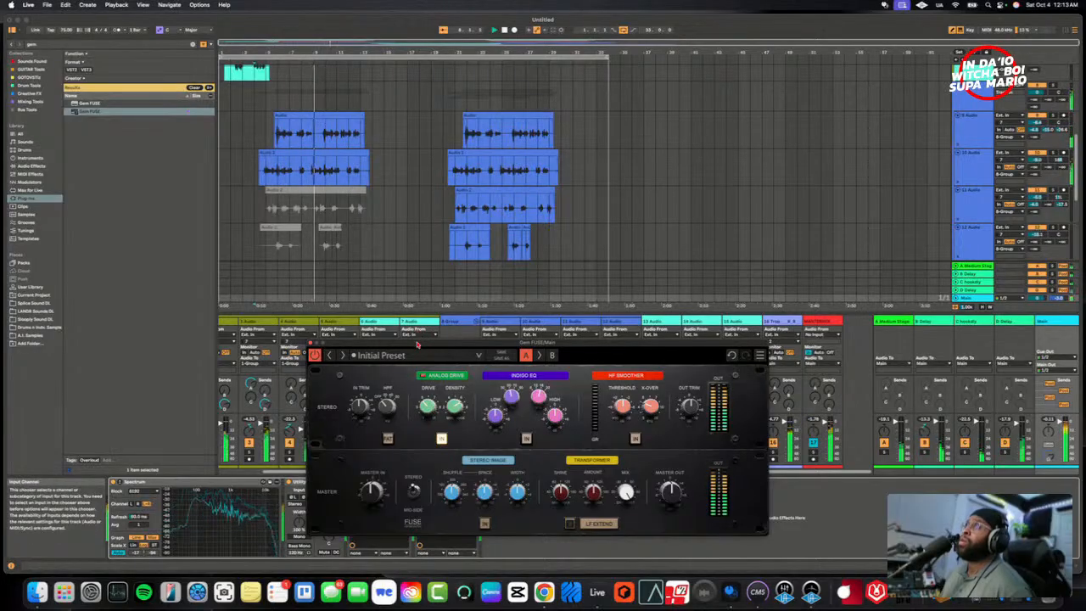
{"action": "left_click_drag", "start_coordinate": [417, 343], "coordinate": [471, 257]}
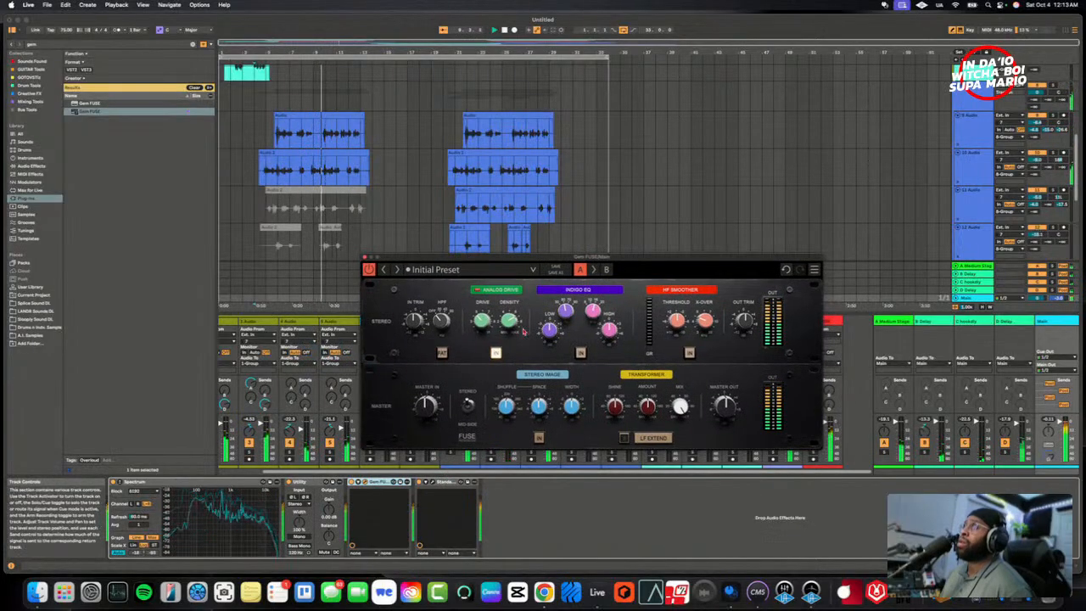
{"action": "mouse_move", "coordinate": [484, 324]}
{"action": "left_click_drag", "start_coordinate": [482, 320], "coordinate": [482, 274]}
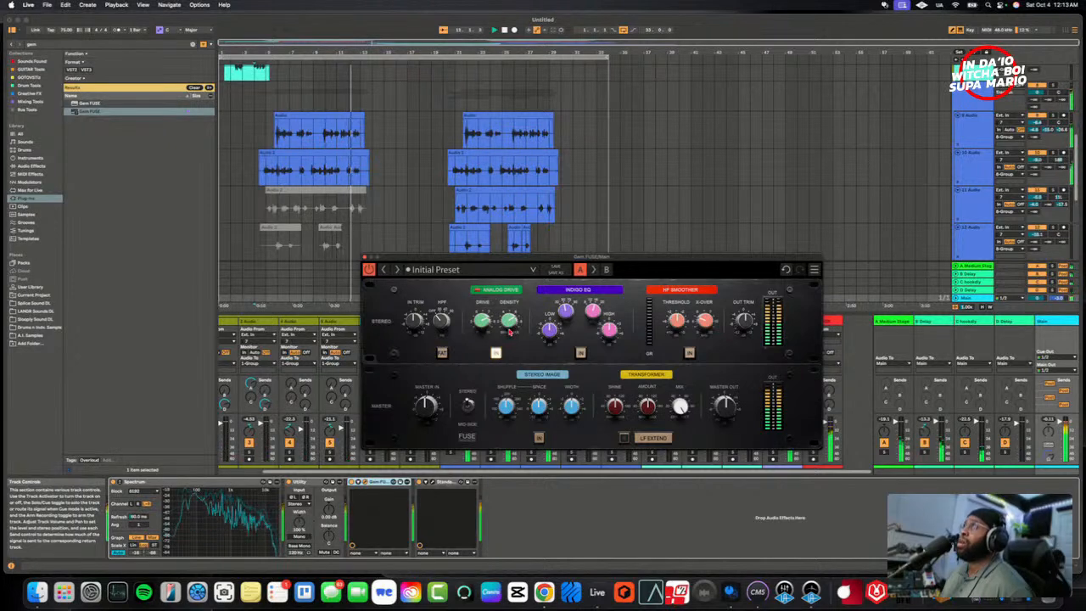
{"action": "left_click_drag", "start_coordinate": [509, 321], "coordinate": [482, 314]}
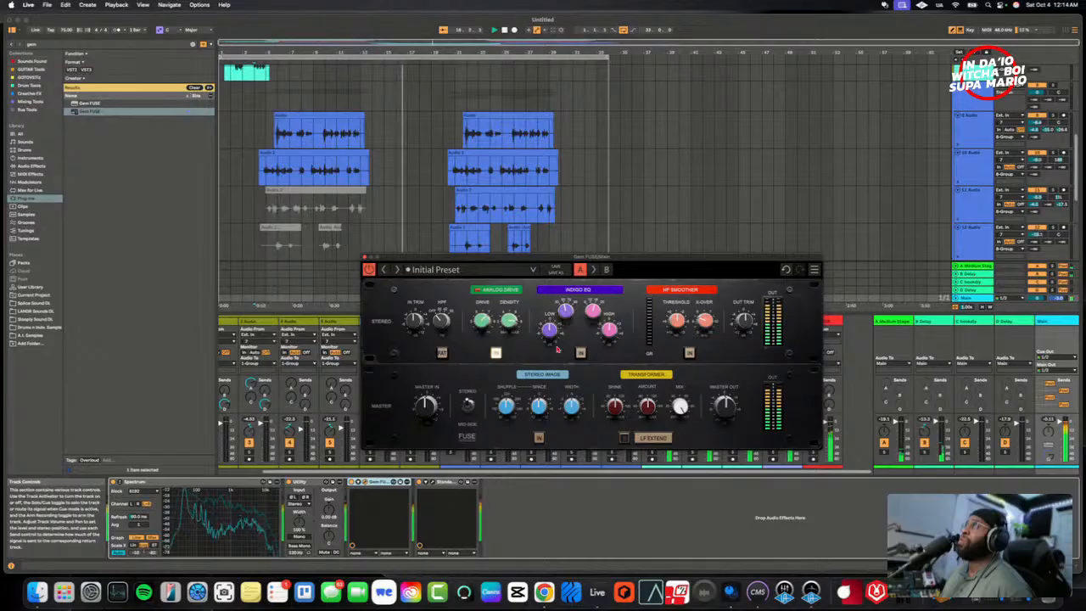
- Switch in the Indigo EQ and the HF Smoother, and adjust the smoother's threshold and crossover during playback
{"action": "mouse_move", "coordinate": [484, 327]}
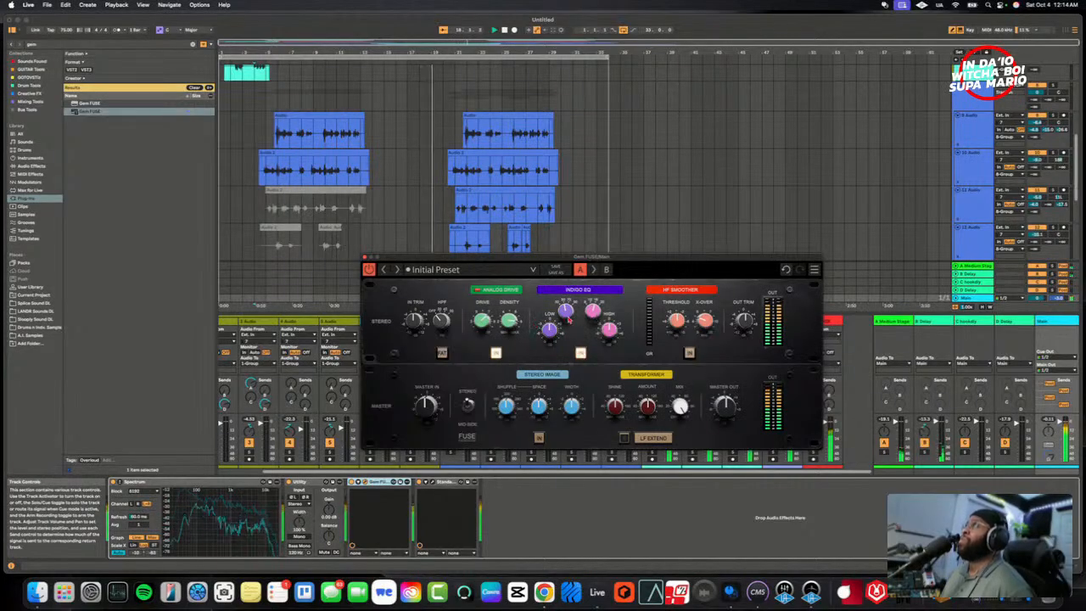
{"action": "mouse_move", "coordinate": [568, 319]}
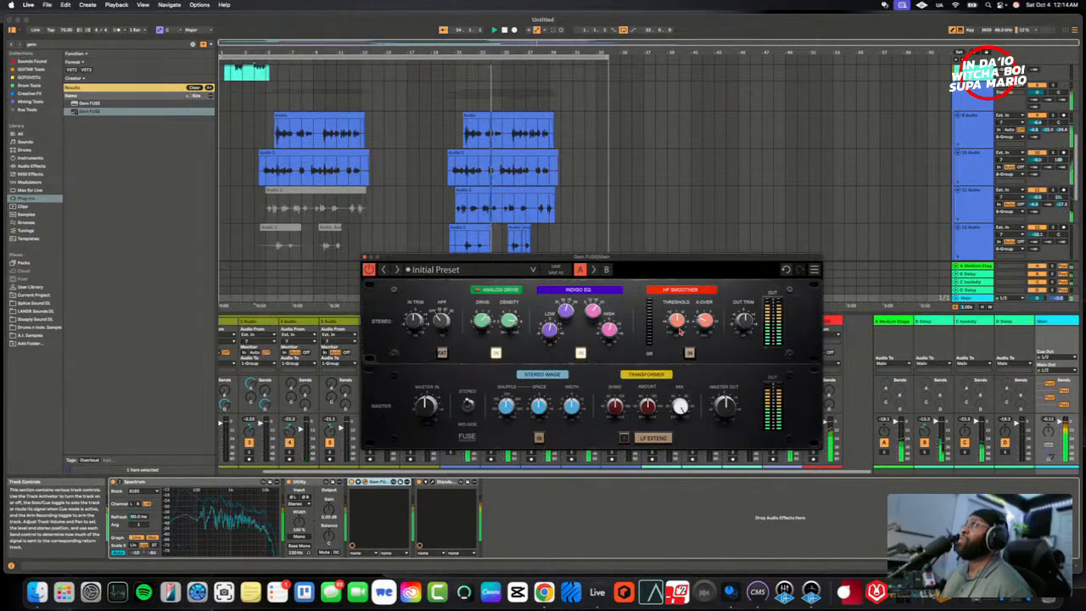
{"action": "mouse_move", "coordinate": [676, 320]}
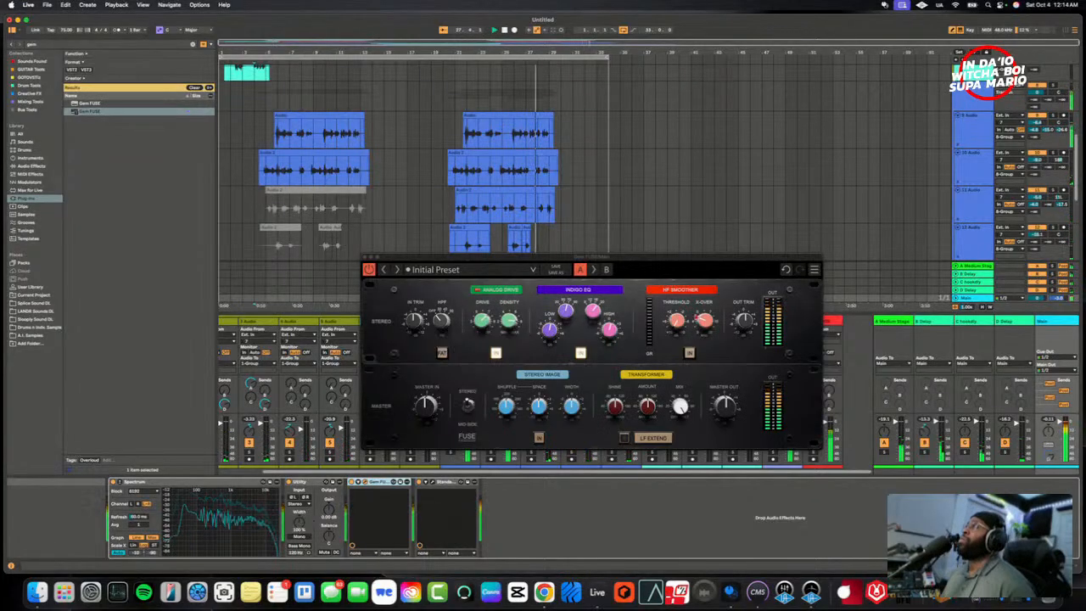
{"action": "left_click_drag", "start_coordinate": [708, 329], "coordinate": [709, 315]}
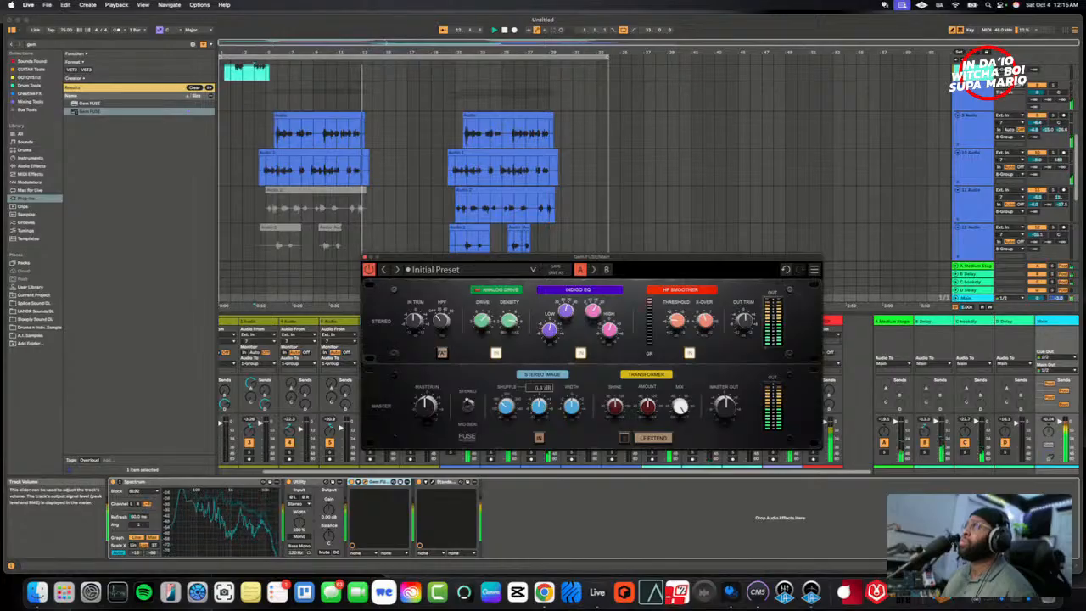
- Switch in the Stereo Image section and fine-tune its Space amount during playback
{"action": "left_click", "coordinate": [540, 439]}
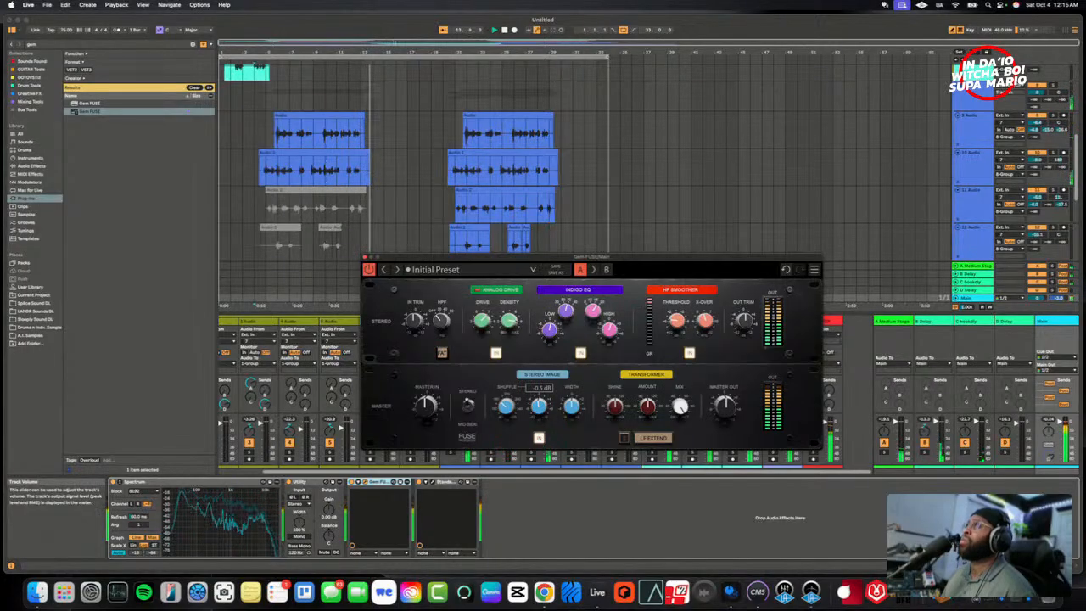
{"action": "mouse_move", "coordinate": [539, 408]}
{"action": "left_mouse_down"}
{"action": "mouse_move", "coordinate": [539, 374]}
{"action": "mouse_move", "coordinate": [539, 401]}
{"action": "left_mouse_up"}
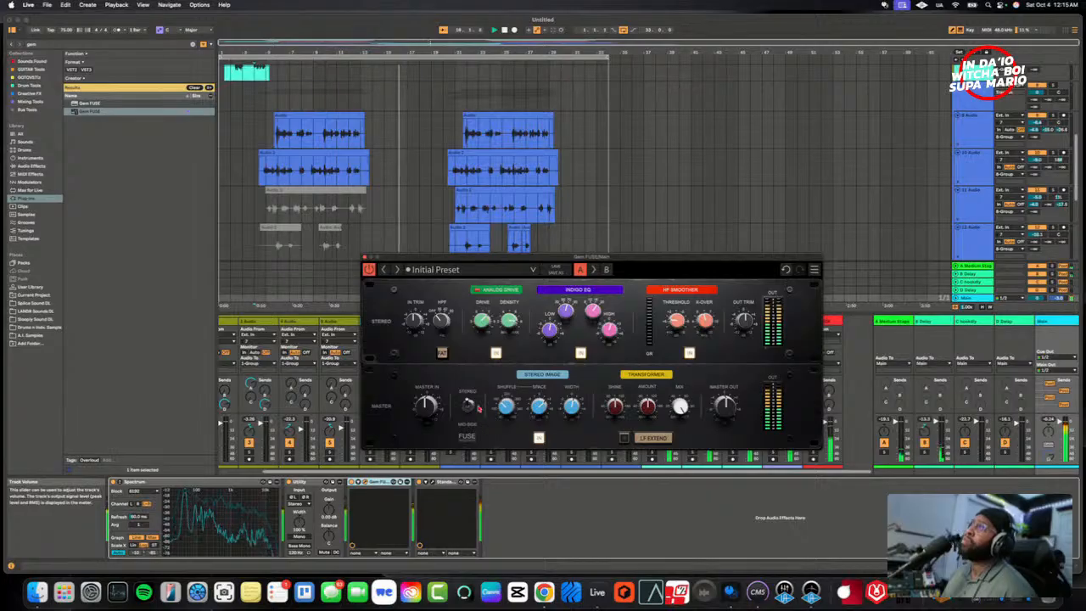
{"action": "left_click_drag", "start_coordinate": [532, 411], "coordinate": [532, 400]}
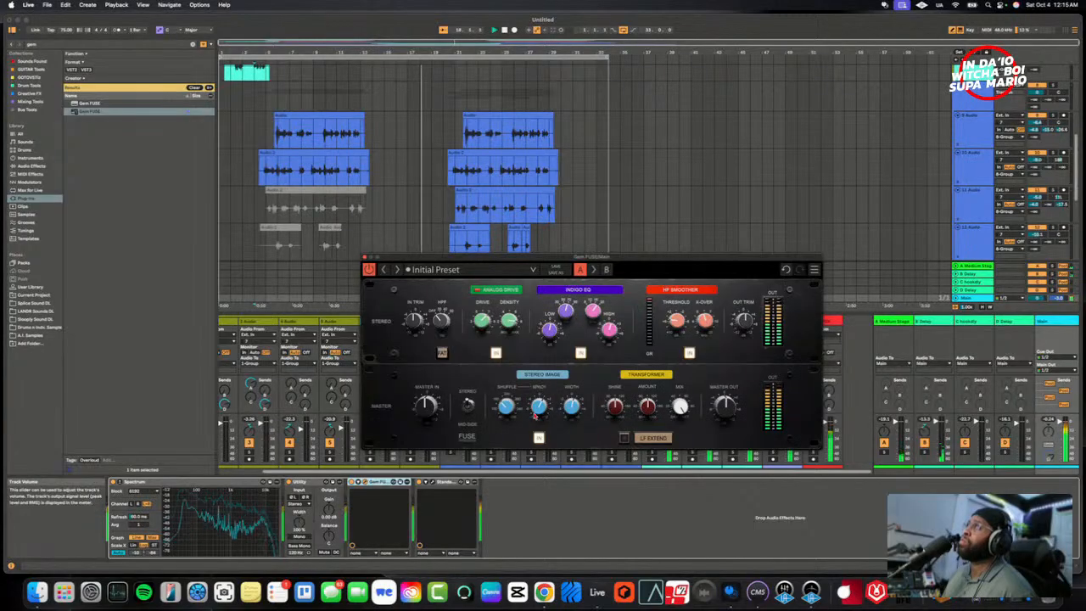
- Toggle the Transformer's LF Extend on and back off, switch the Transformer in and fine-tune its Amount during playback
{"action": "left_click", "coordinate": [579, 409]}
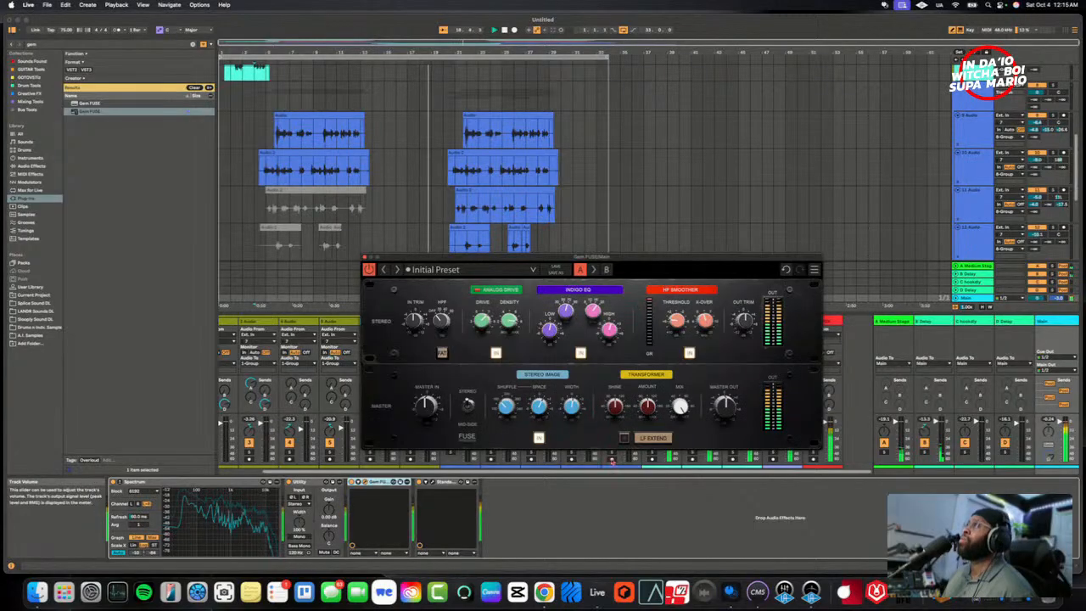
{"action": "left_click", "coordinate": [648, 439]}
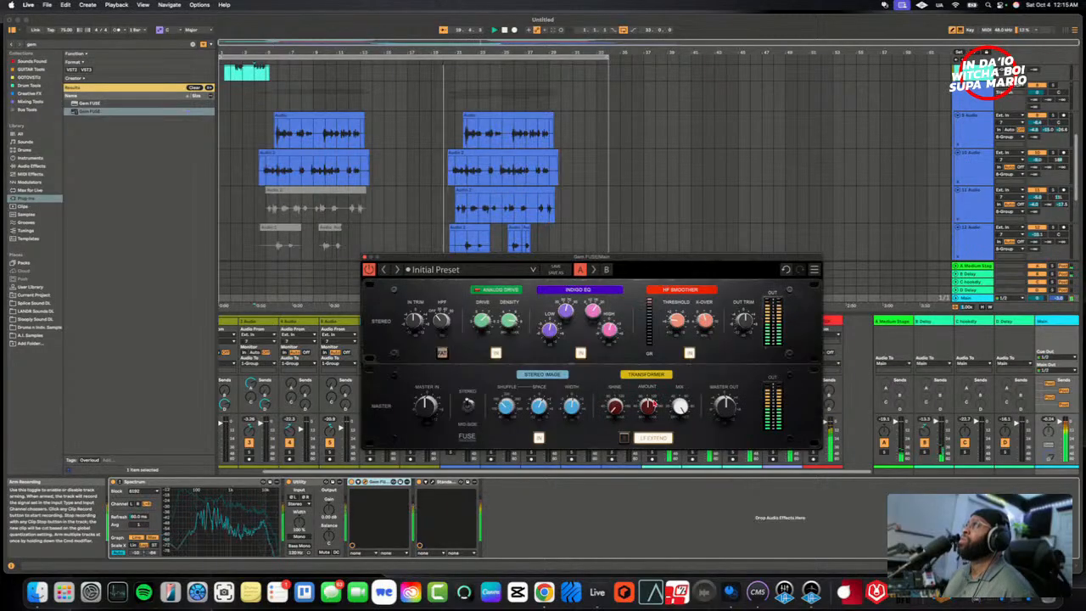
{"action": "left_click_drag", "start_coordinate": [652, 403], "coordinate": [617, 365]}
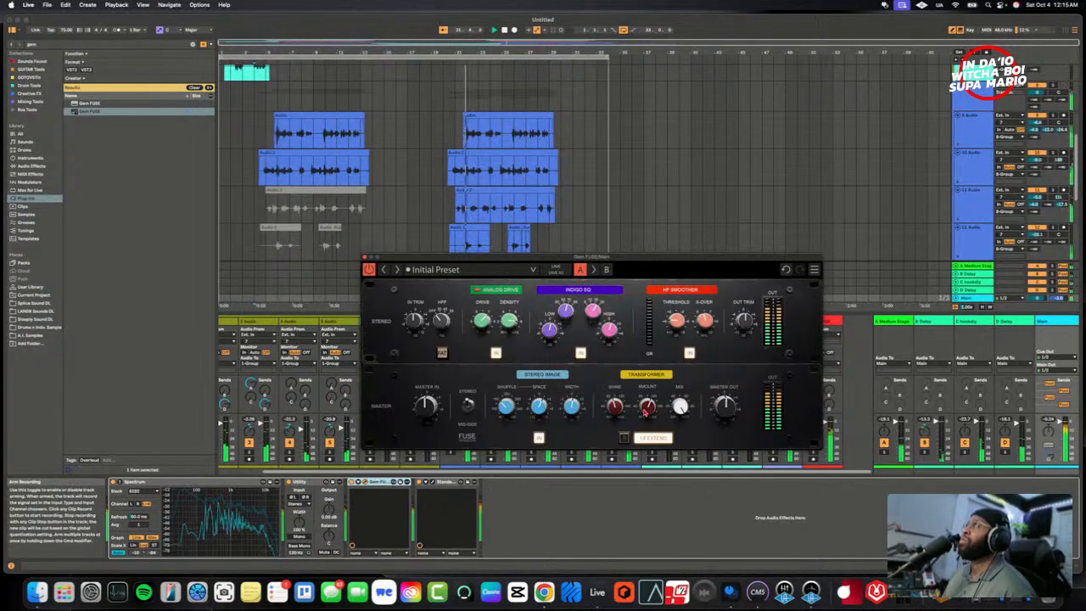
{"action": "left_click_drag", "start_coordinate": [649, 405], "coordinate": [649, 458]}
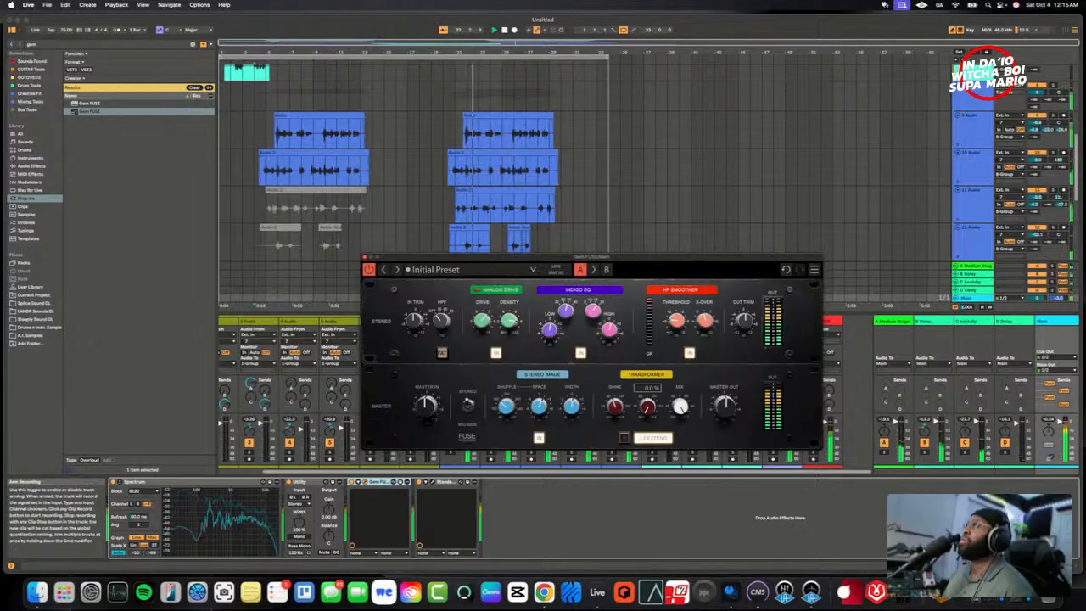
{"action": "left_click_drag", "start_coordinate": [649, 407], "coordinate": [649, 402]}
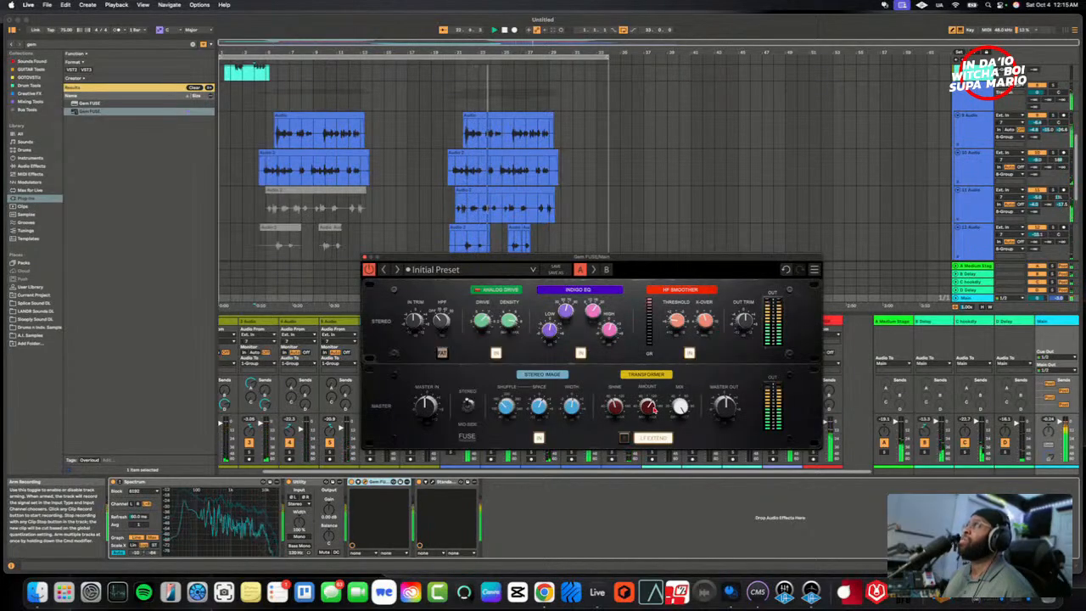
{"action": "left_click", "coordinate": [652, 409]}
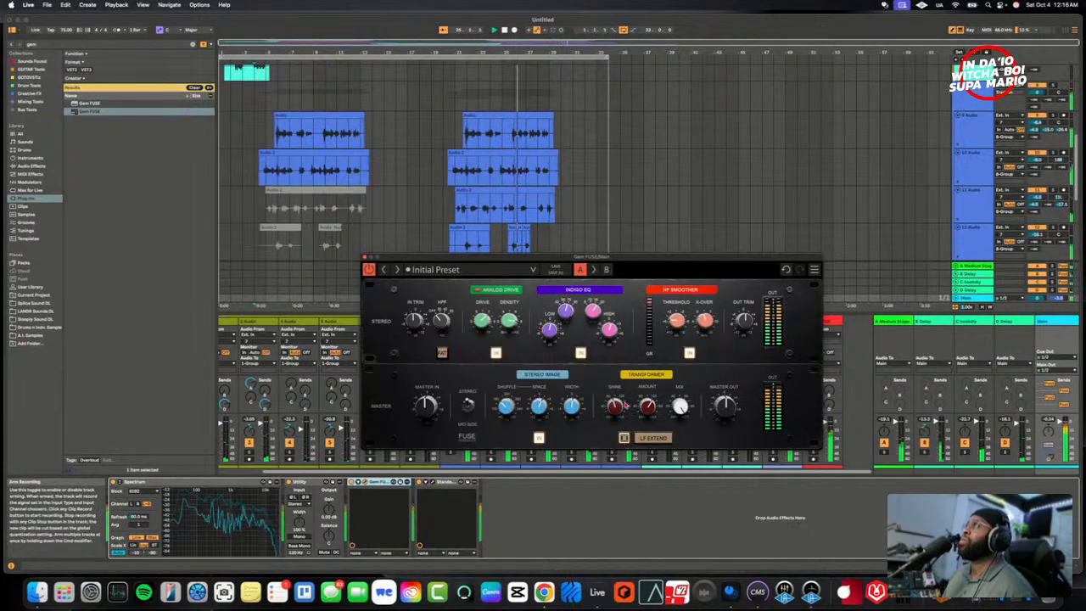
{"action": "mouse_move", "coordinate": [649, 408]}
{"action": "left_click_drag", "start_coordinate": [648, 406], "coordinate": [647, 418]}
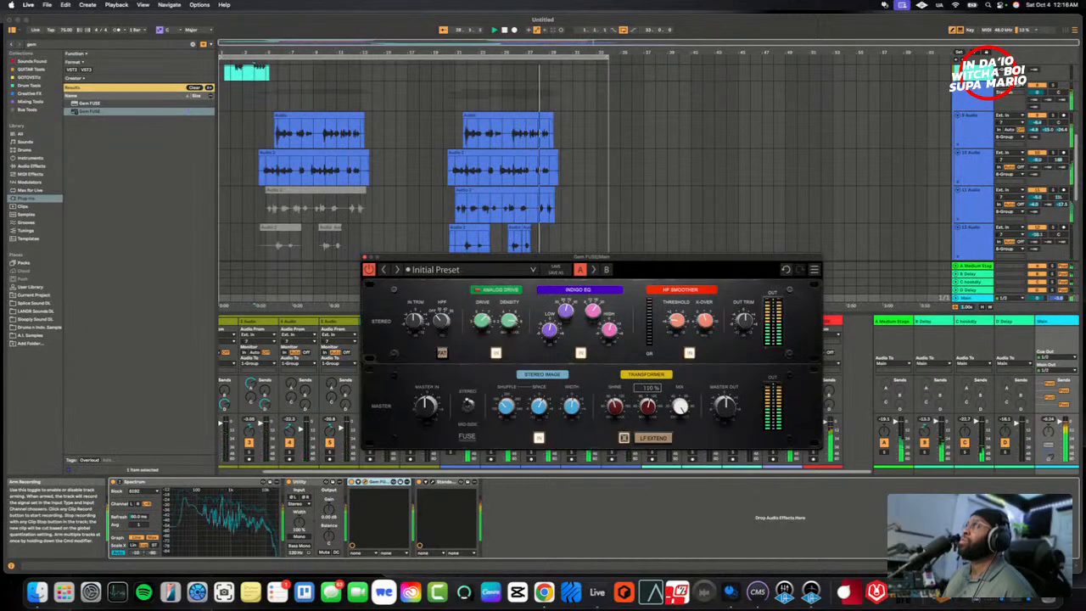
{"action": "left_click_drag", "start_coordinate": [647, 417], "coordinate": [647, 414]}
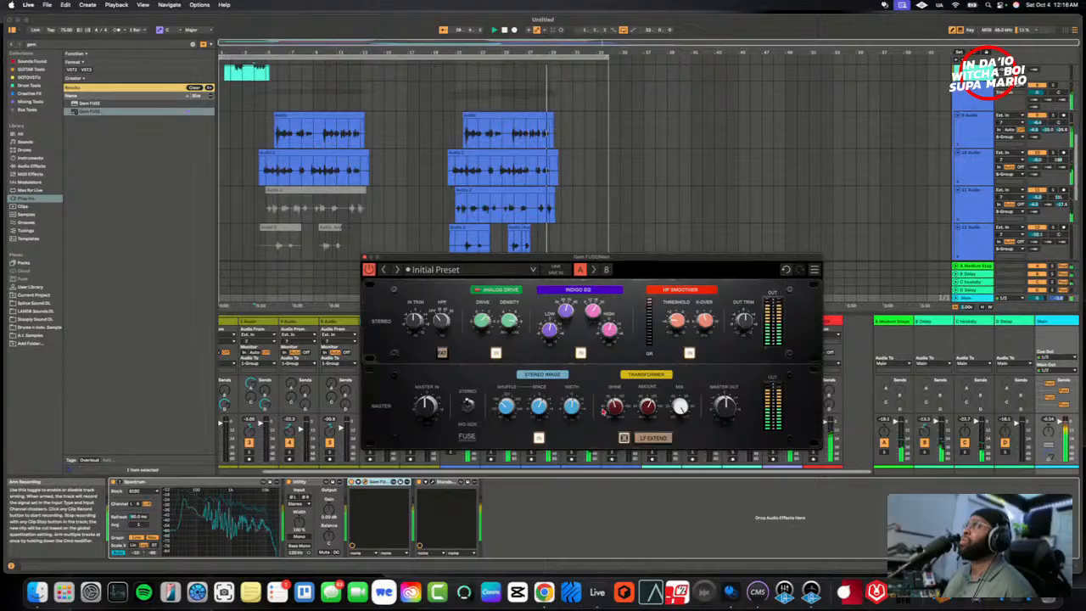
{"action": "mouse_move", "coordinate": [615, 407]}
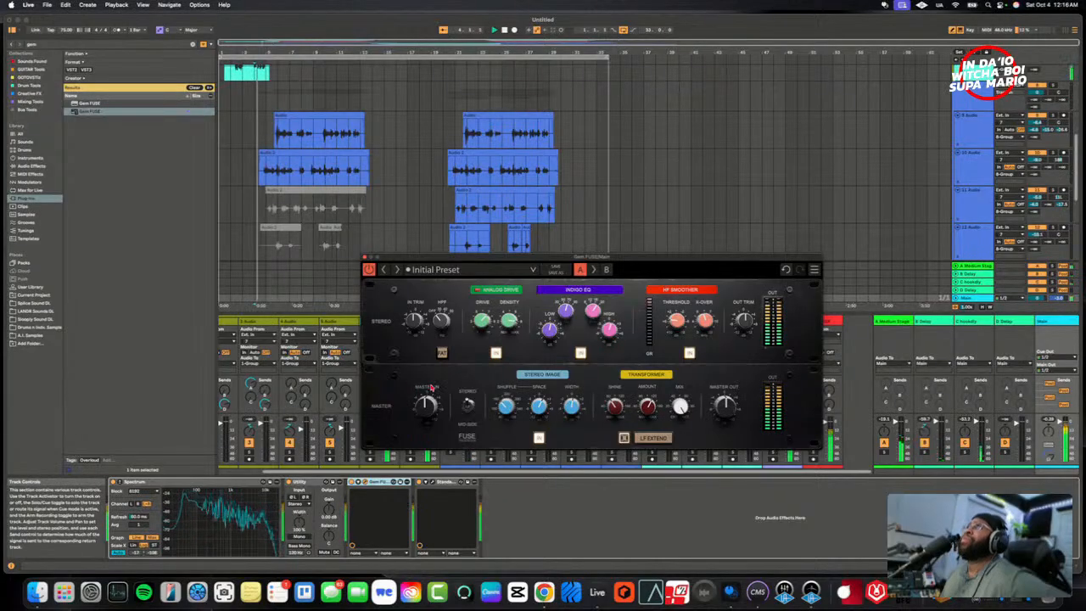
- Bypass and re-enable Gem FUSE twice during playback to compare the processed and unprocessed mix
{"action": "left_click", "coordinate": [370, 270]}
{"action": "left_click", "coordinate": [369, 270]}
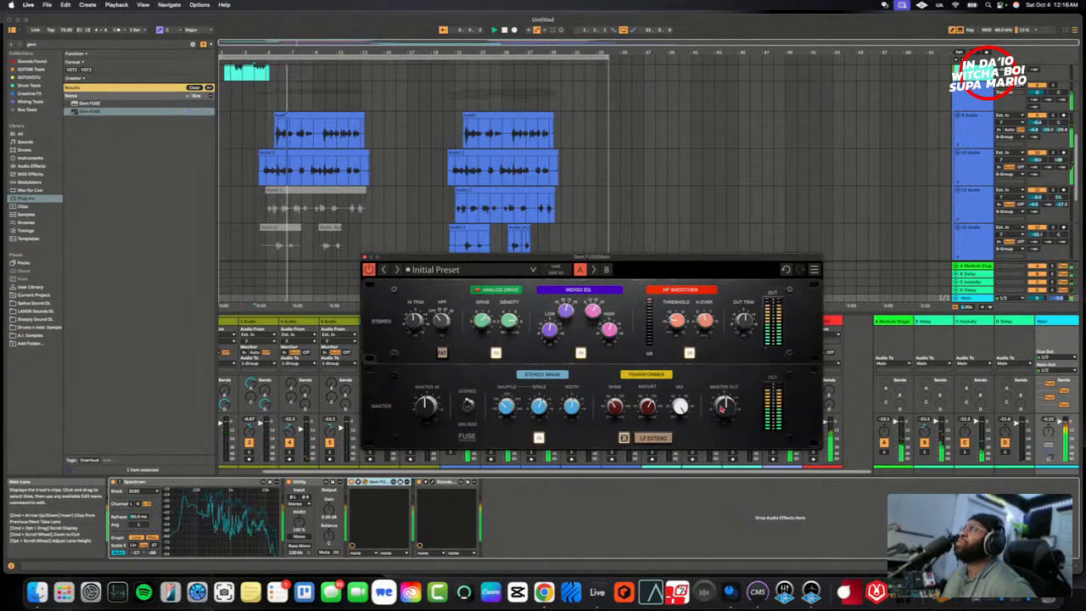
{"action": "left_click", "coordinate": [370, 270]}
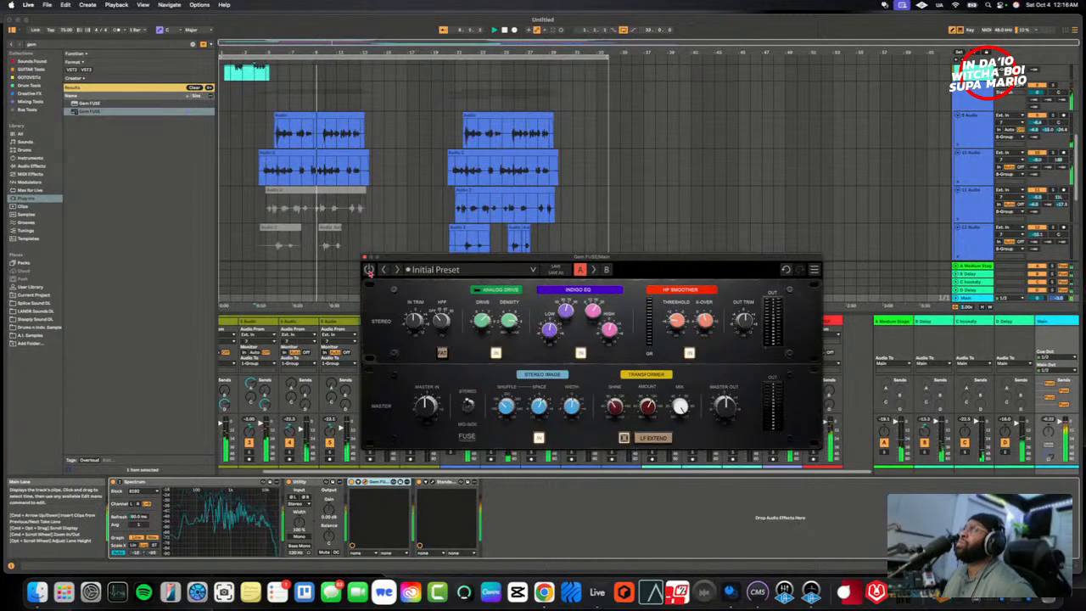
{"action": "left_click", "coordinate": [369, 270]}
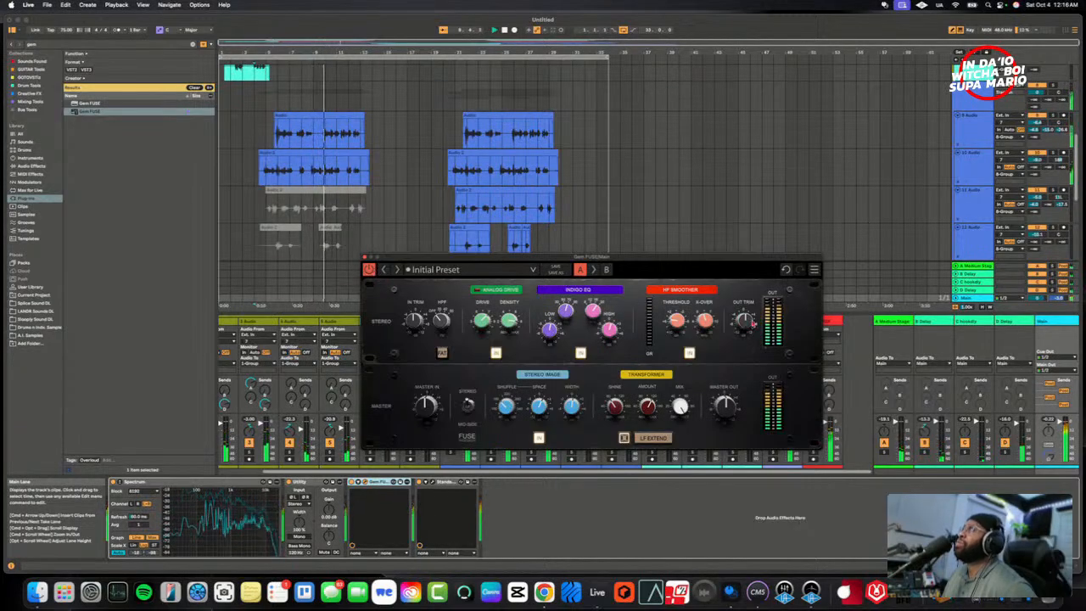
{"action": "mouse_move", "coordinate": [745, 322]}
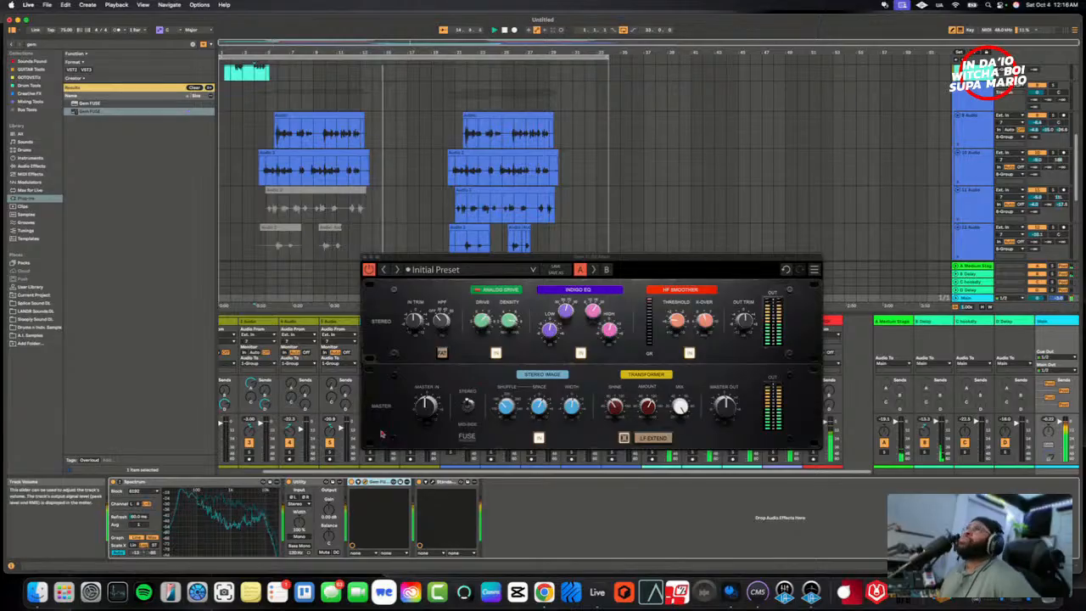
- Lower StandardCLIP's output gain to 4.80 dB on the Main track and close both plug-in windows
{"action": "left_click", "coordinate": [432, 482]}
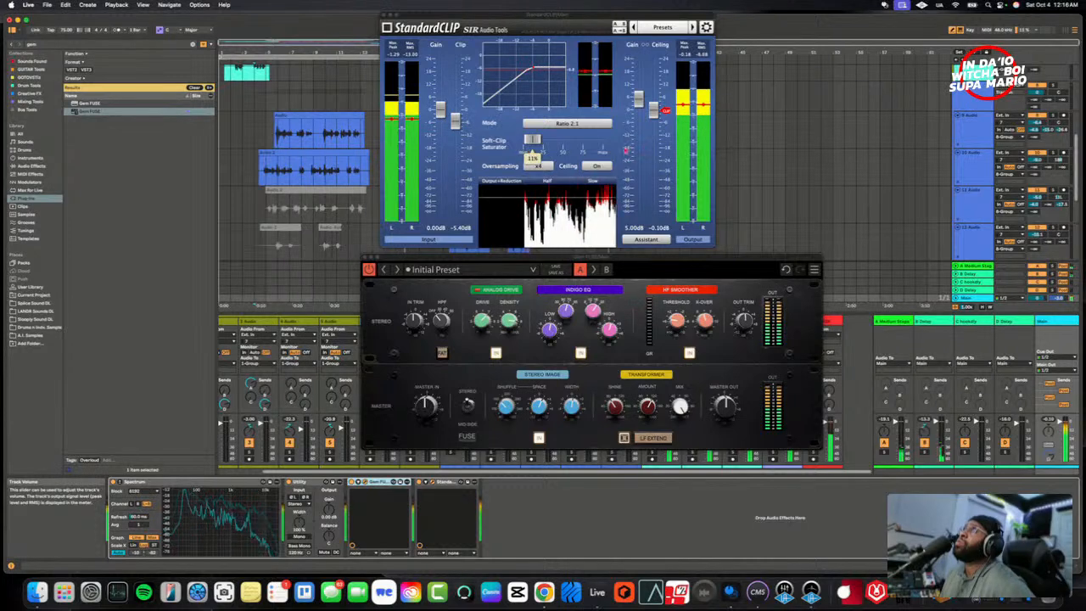
{"action": "mouse_move", "coordinate": [639, 102]}
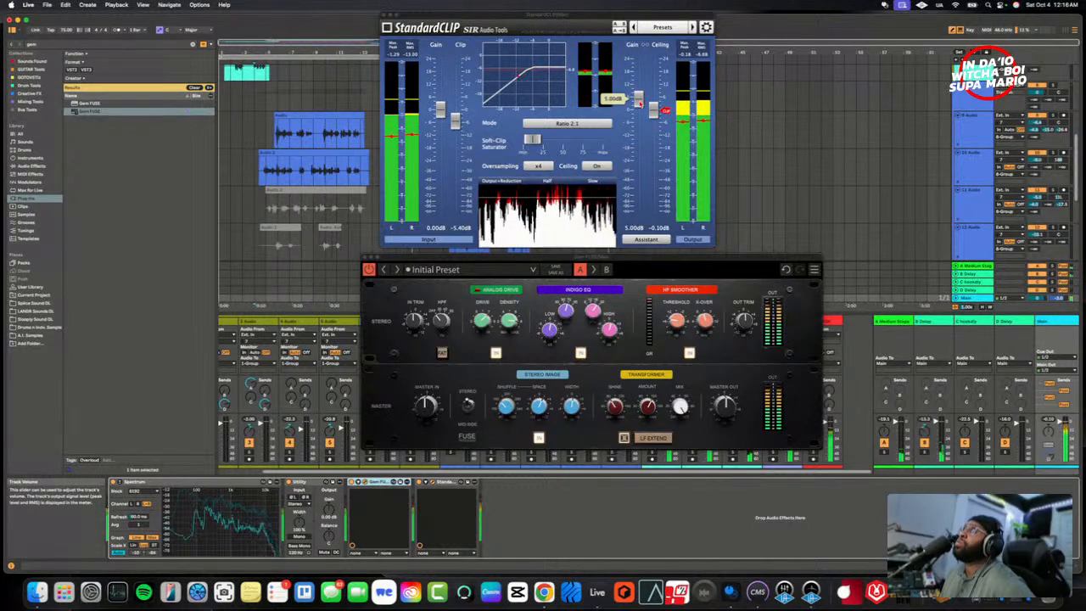
{"action": "left_click_drag", "start_coordinate": [639, 102], "coordinate": [641, 105]}
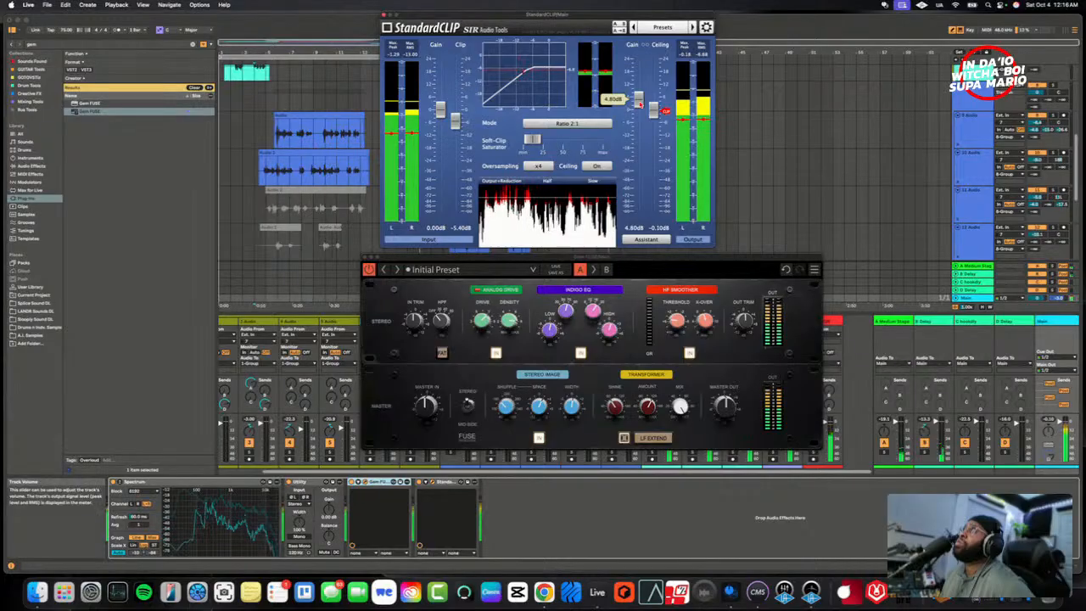
{"action": "left_click", "coordinate": [384, 14]}
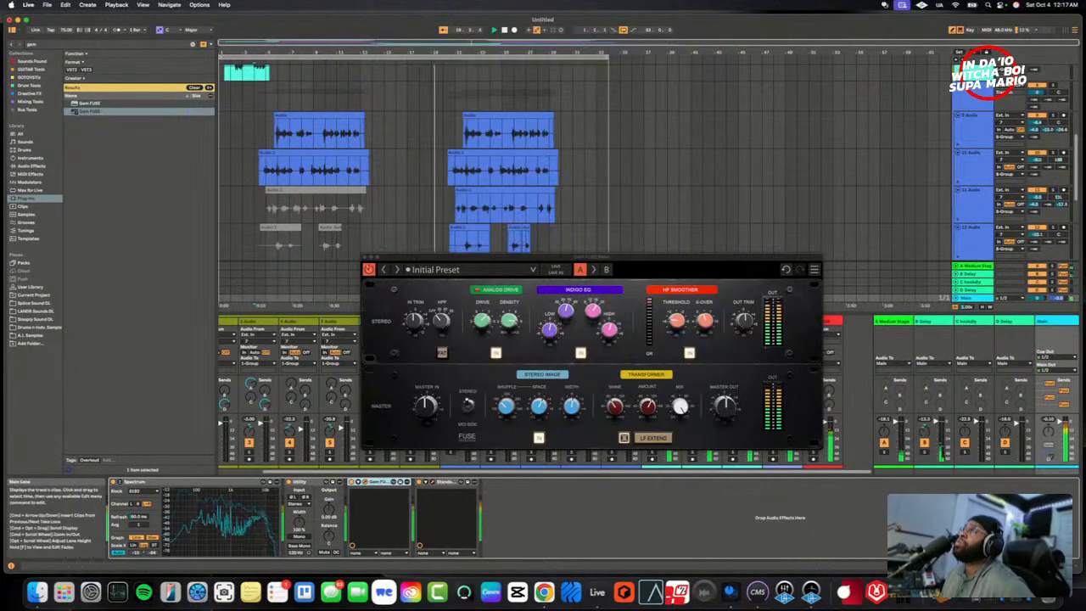
{"action": "left_click", "coordinate": [366, 258]}
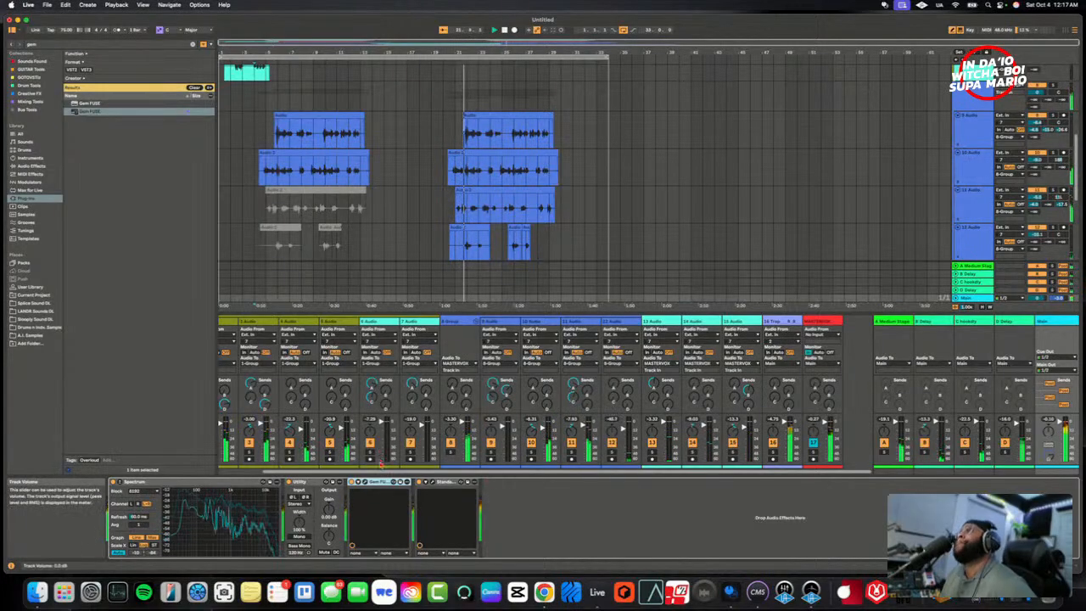
- Trim the start of the first clip in the second hook on the 12 Audio track
{"action": "scroll", "coordinate": [289, 458], "scroll_direction": "left", "scroll_amount": 2}
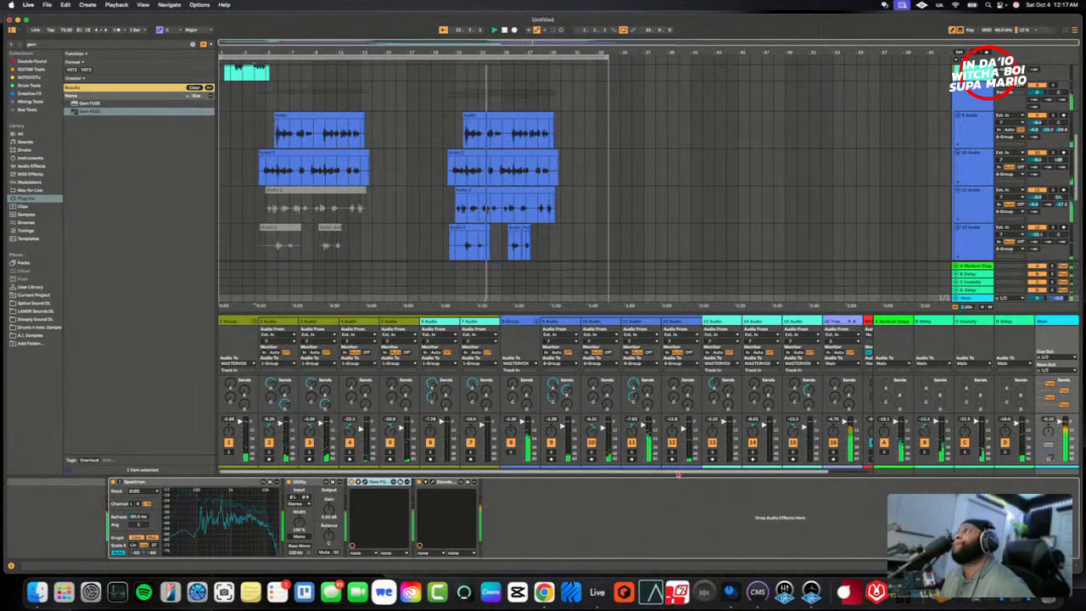
{"action": "scroll", "coordinate": [679, 471], "scroll_direction": "right", "scroll_amount": 2}
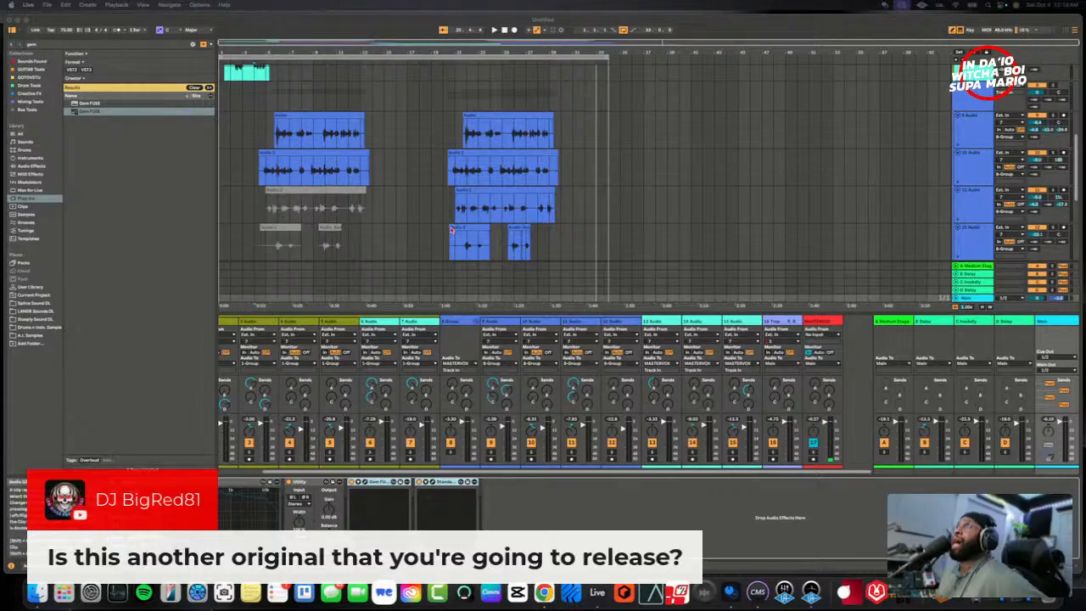
{"action": "left_click_drag", "start_coordinate": [455, 247], "coordinate": [441, 247]}
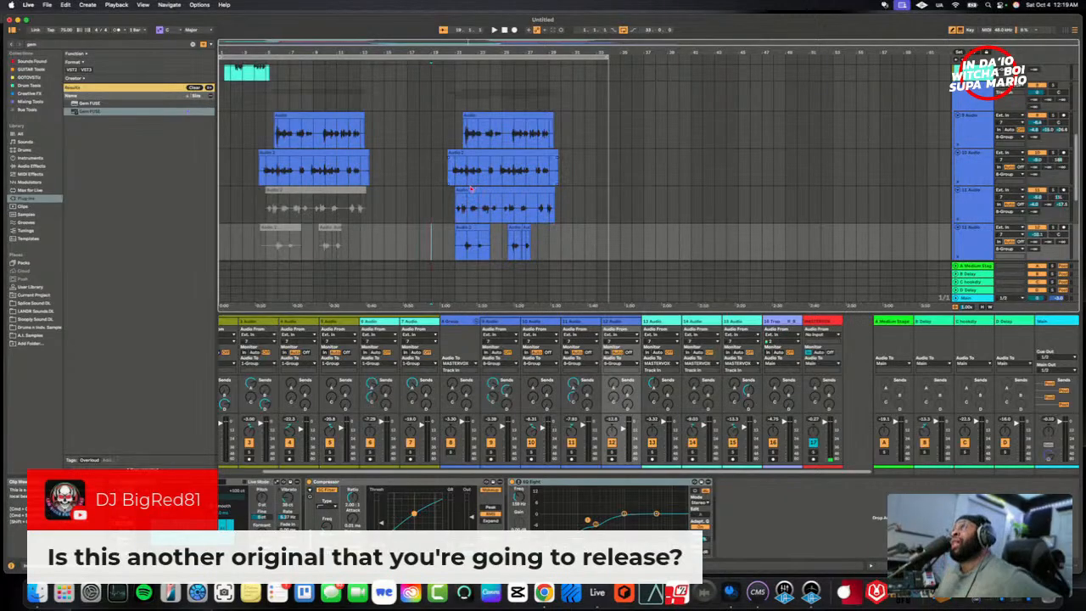
{"action": "scroll", "coordinate": [462, 223], "scroll_direction": "down", "scroll_amount": 8}
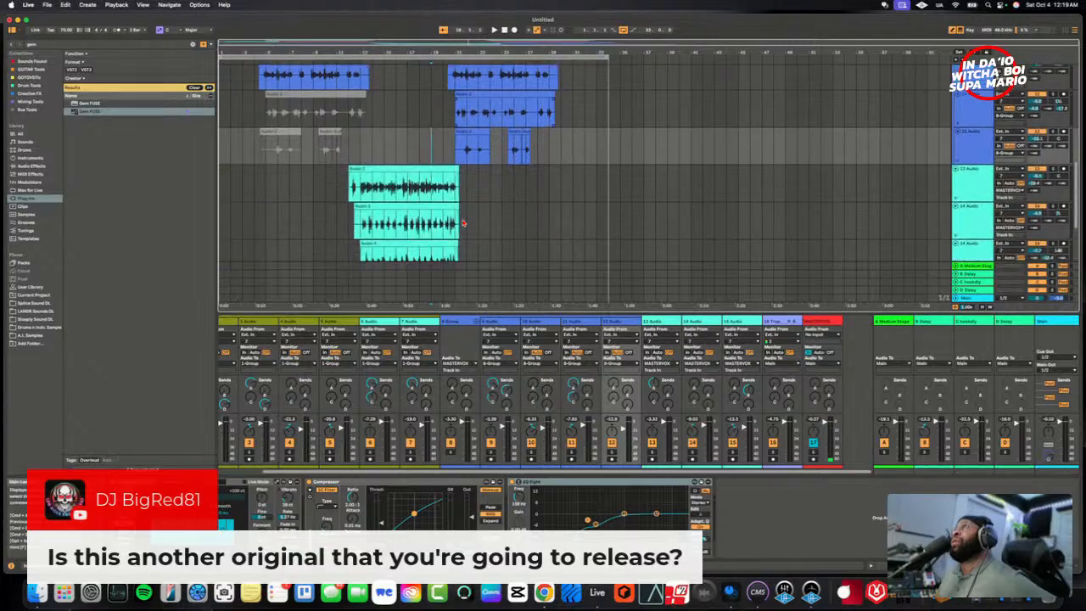
{"action": "scroll", "coordinate": [462, 223], "scroll_direction": "up", "scroll_amount": 3}
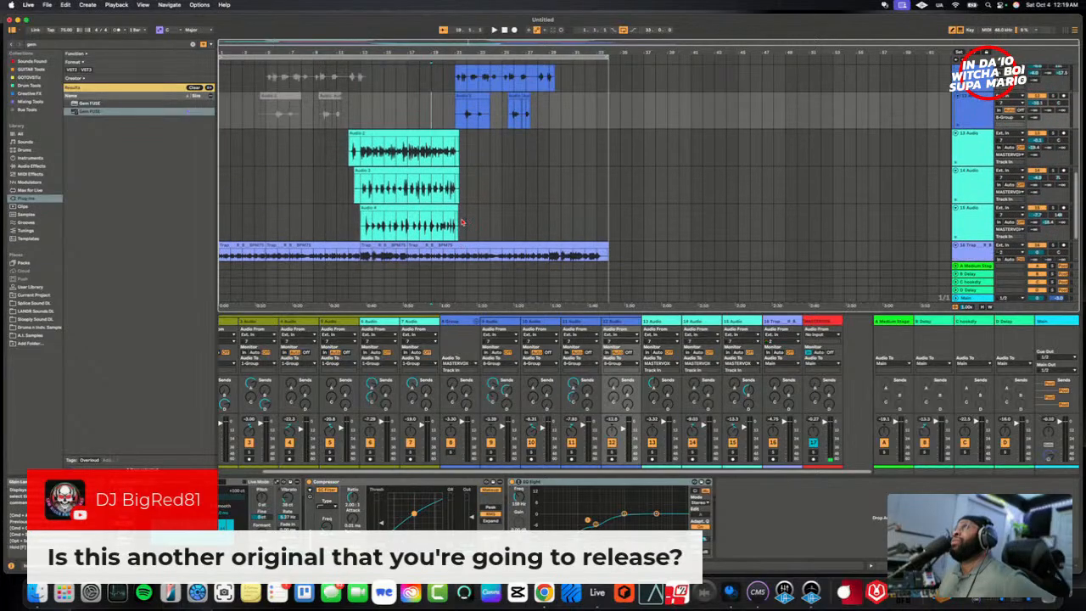
{"action": "scroll", "coordinate": [463, 224], "scroll_direction": "up", "scroll_amount": 10}
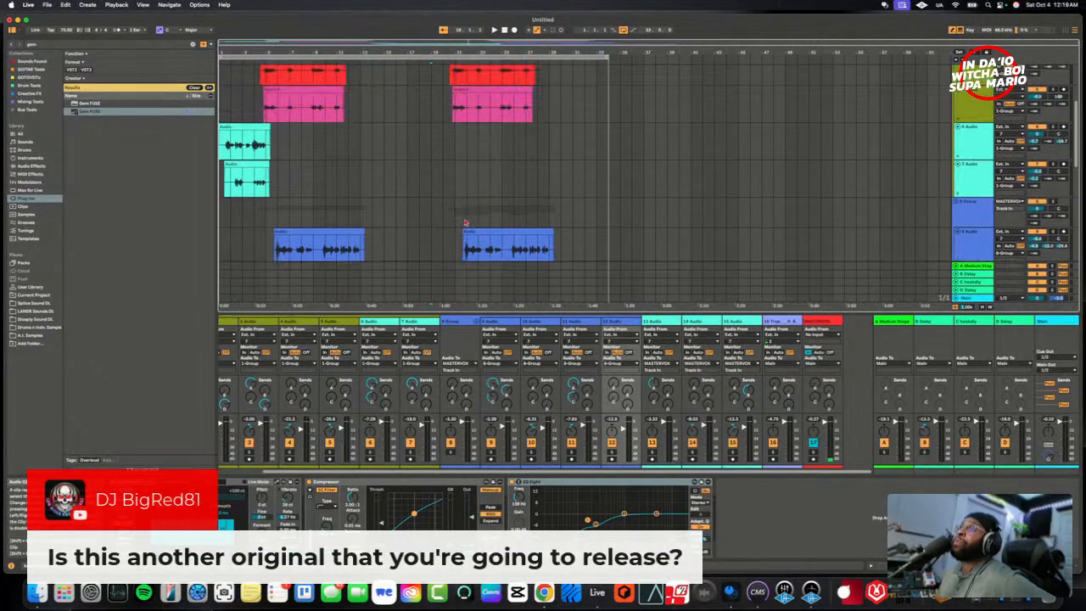
{"action": "scroll", "coordinate": [465, 223], "scroll_direction": "up", "scroll_amount": 2}
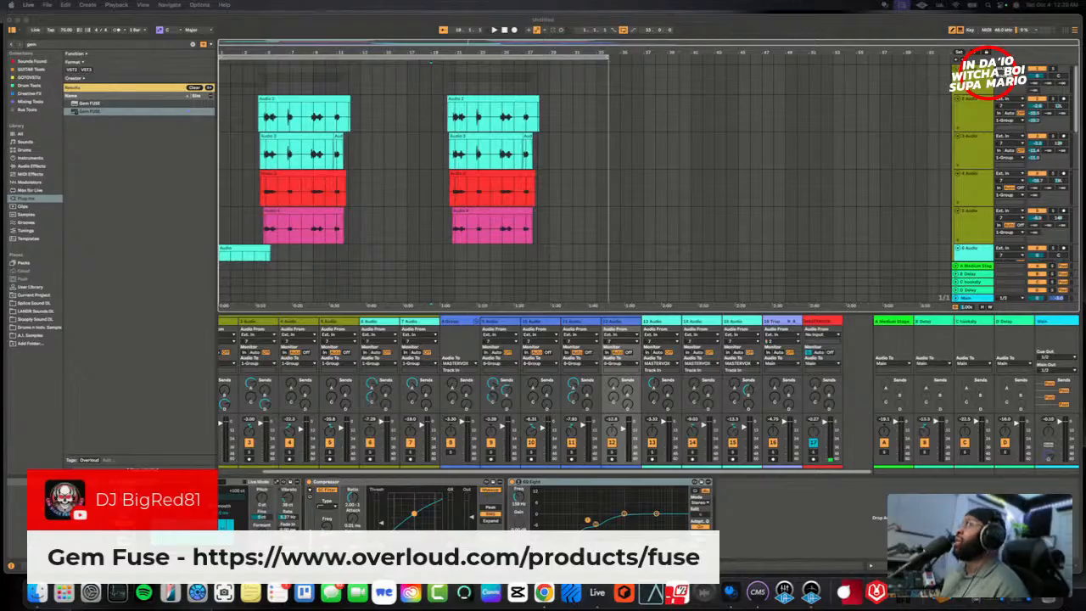
- Reopen Gem FUSE from the Main track, move its window to mid-screen to review its settings, and close it
{"action": "left_click", "coordinate": [1046, 322]}
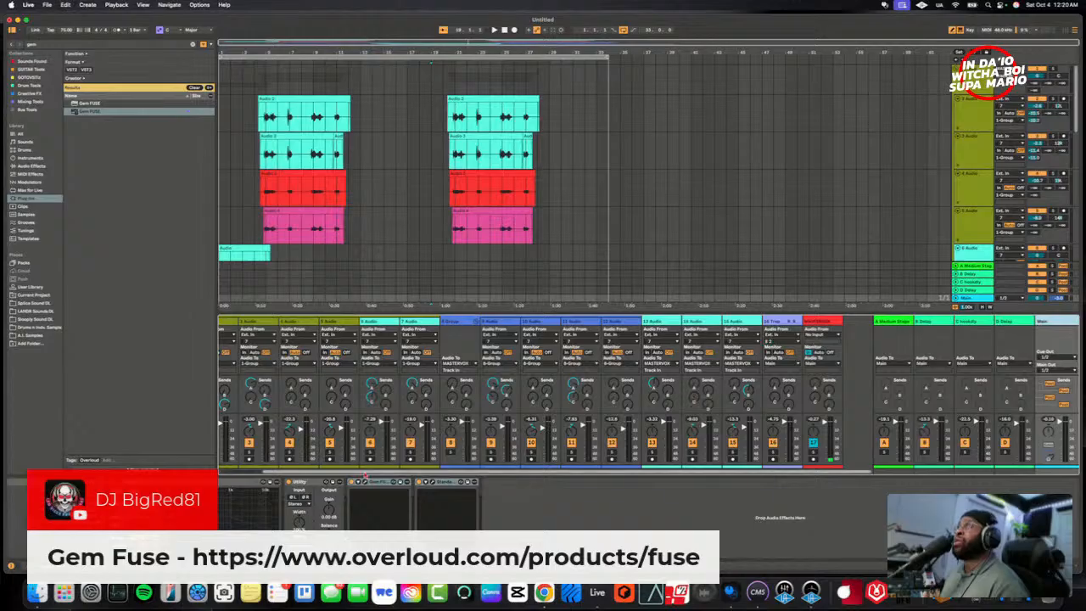
{"action": "left_click", "coordinate": [363, 482]}
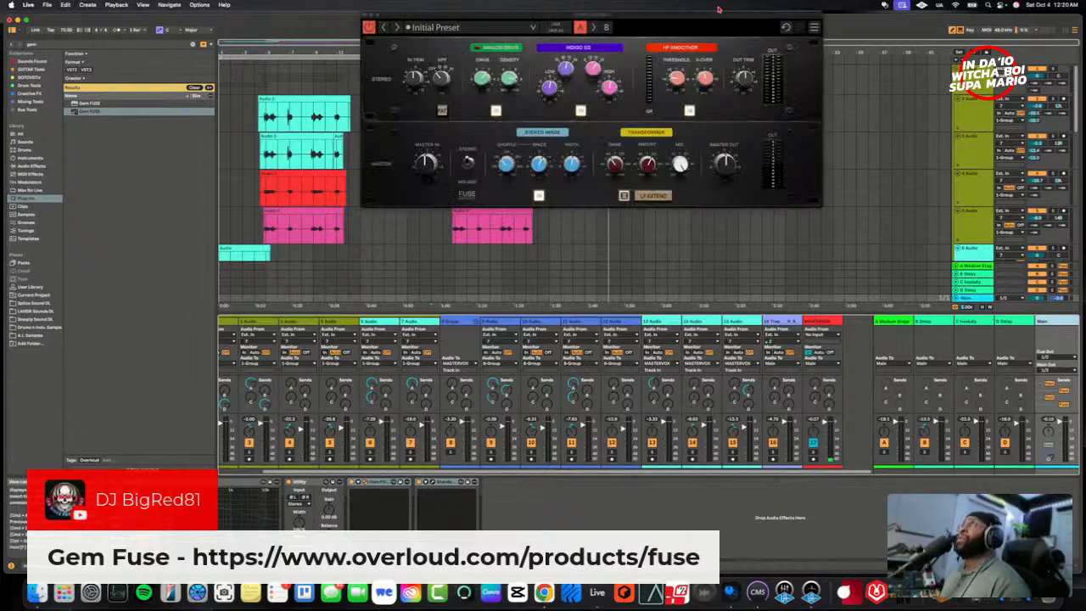
{"action": "left_click_drag", "start_coordinate": [703, 21], "coordinate": [599, 222]}
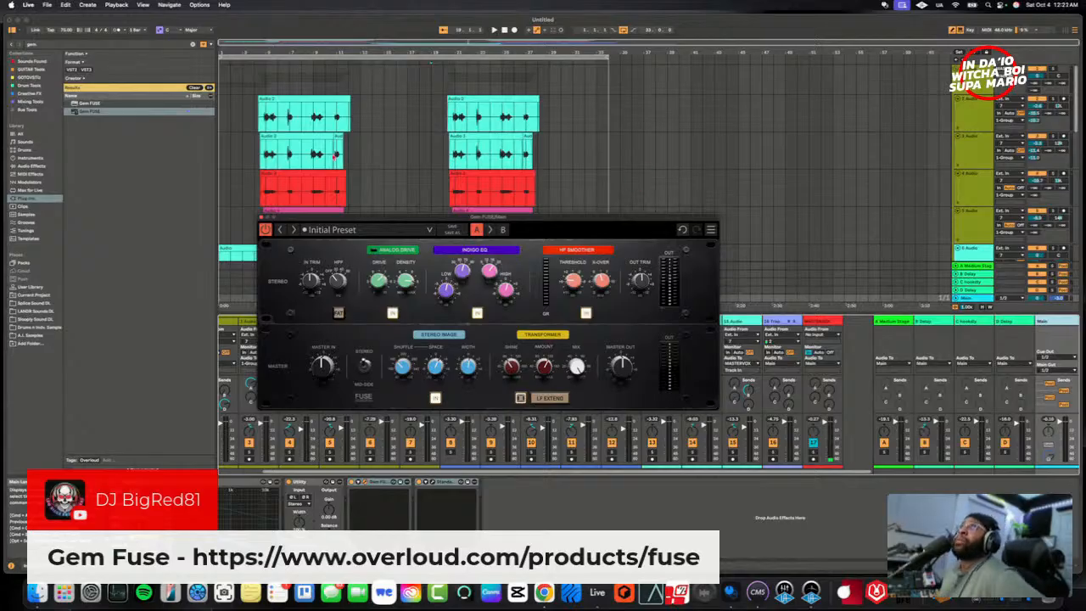
{"action": "left_click", "coordinate": [262, 218]}
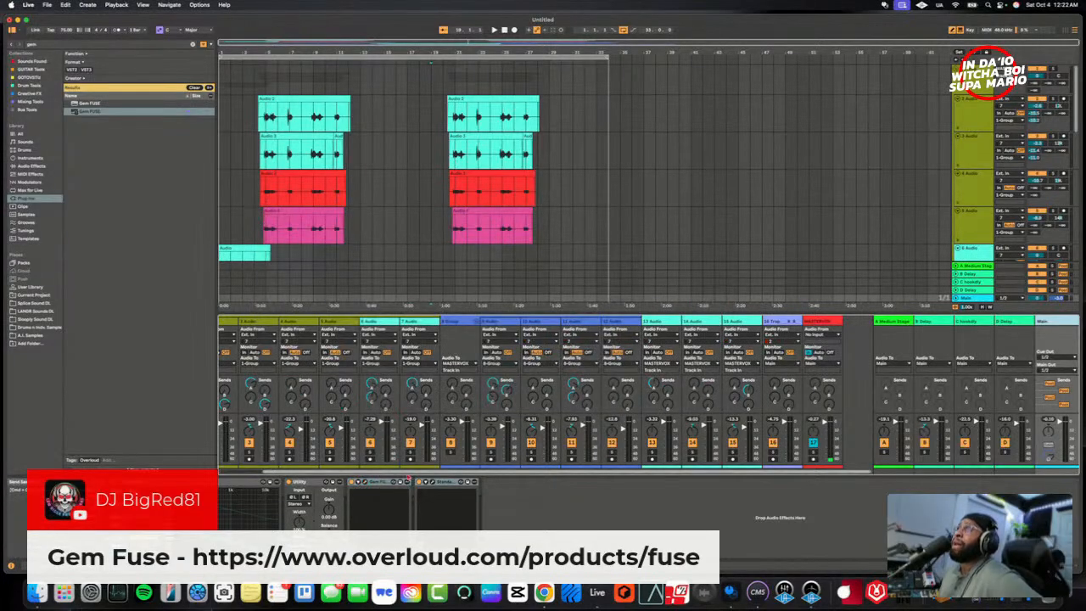